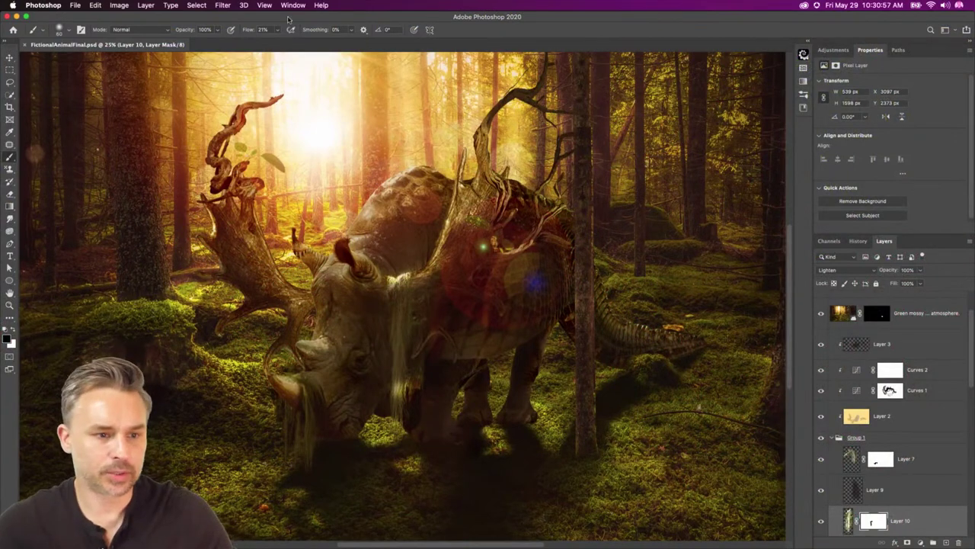
Collapse the Properties panel and inspect the finished rhino composite in full-screen view before returning to the normal workspace.
double_click(944, 53)
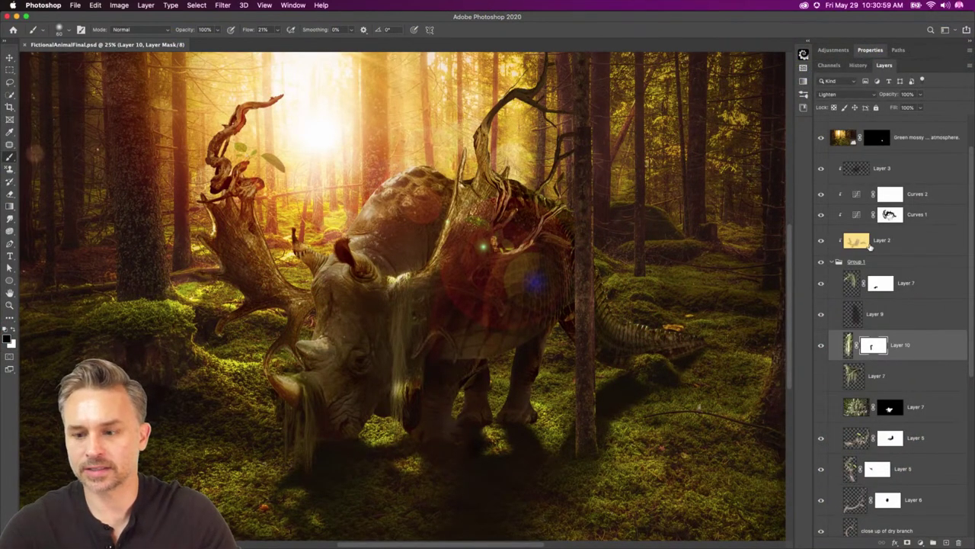
key("f")
key("f")
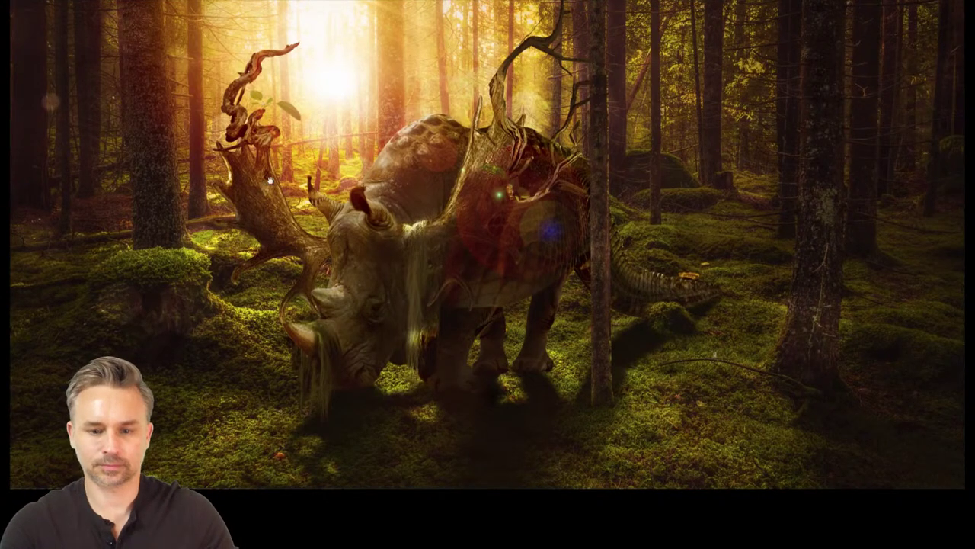
left_click_drag(269, 179, 278, 282)
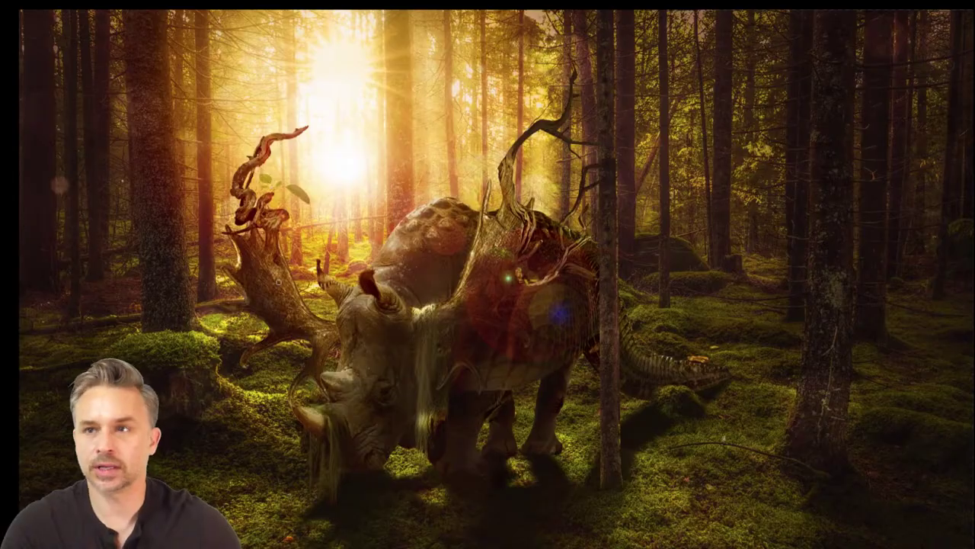
key("f")
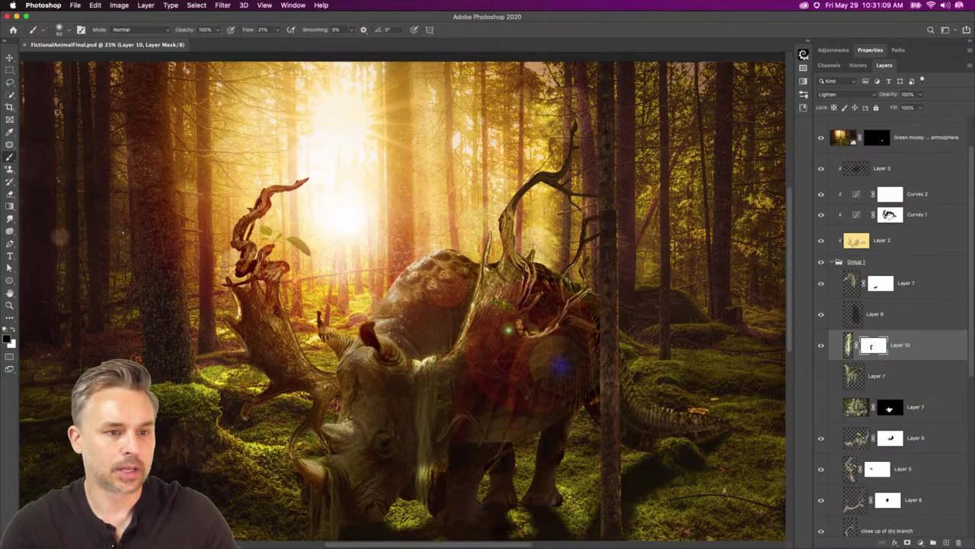
Close FictionalAnimalFinal.psd and create a new blank document with the preselected settings.
left_click(25, 45)
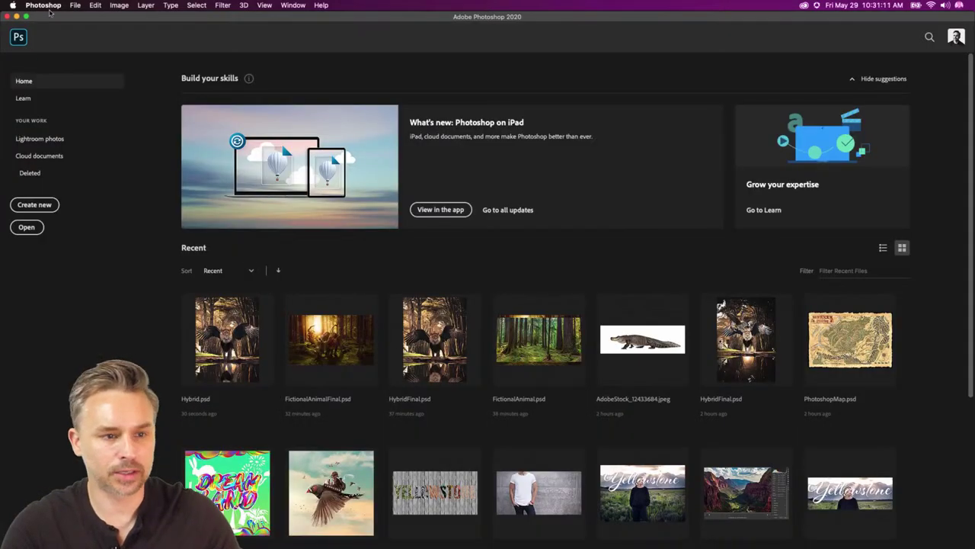
left_click(76, 5)
left_click(80, 16)
key("Return")
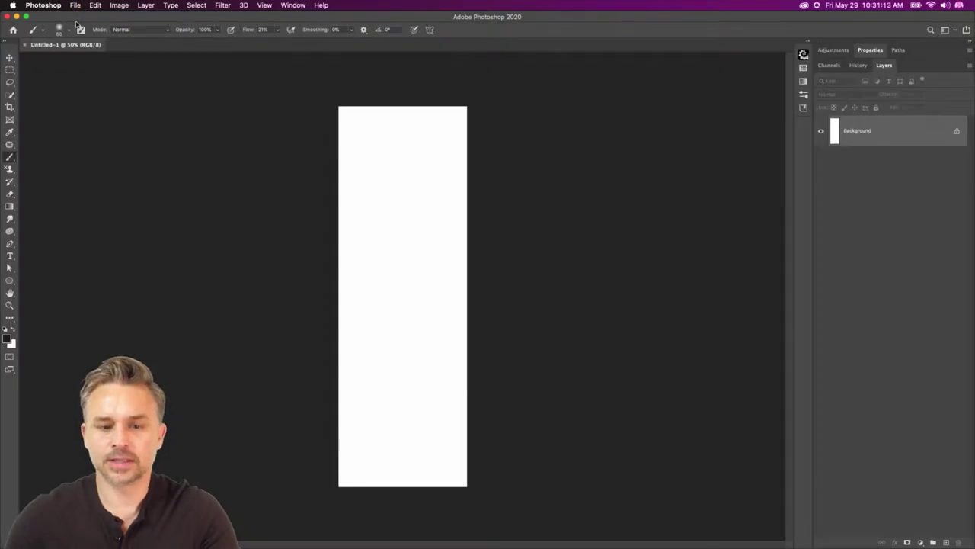
Show the Animals library and browse its Animals, Forest and Mountains image groups.
left_click(803, 54)
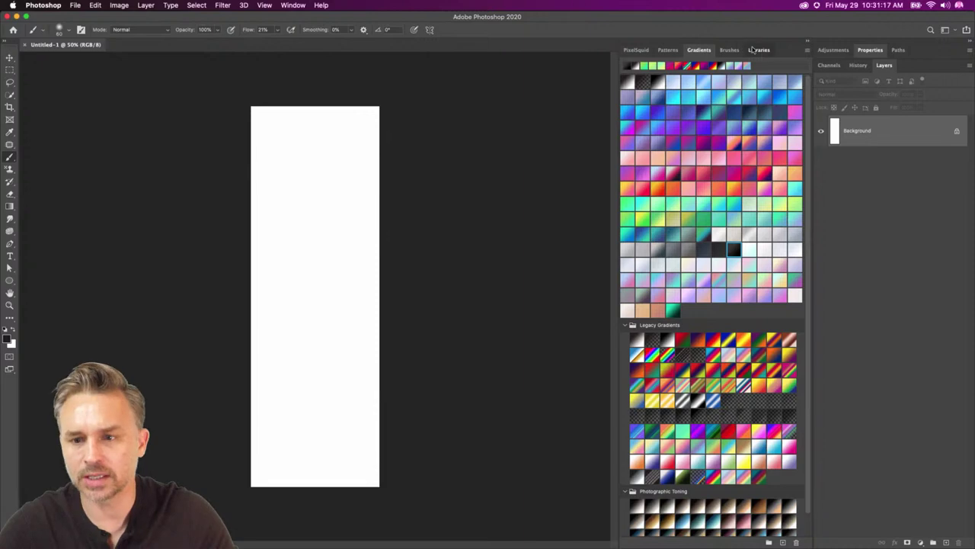
left_click(753, 49)
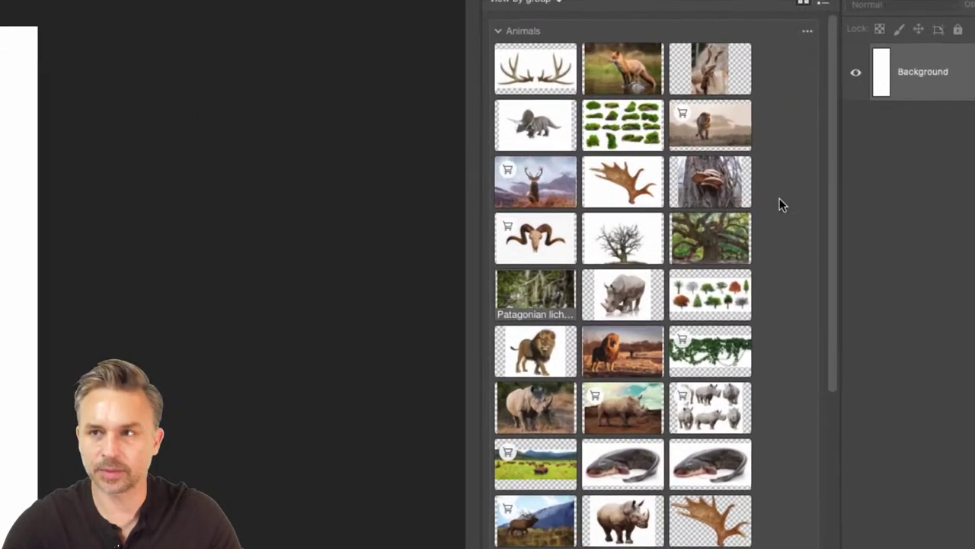
scroll(705, 224, "down", 2)
scroll(537, 280, "down", 10)
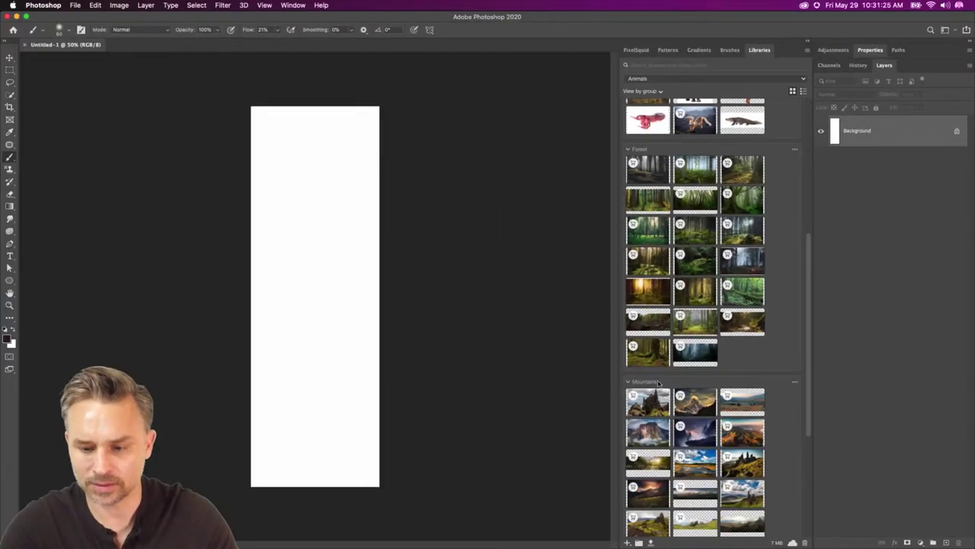
scroll(660, 382, "down", 3)
scroll(655, 320, "up", 4)
Open several photos from the library's Forest group for comparison, including Ancient Groves Nature Trail and Asian tropical rainforest.
double_click(649, 202)
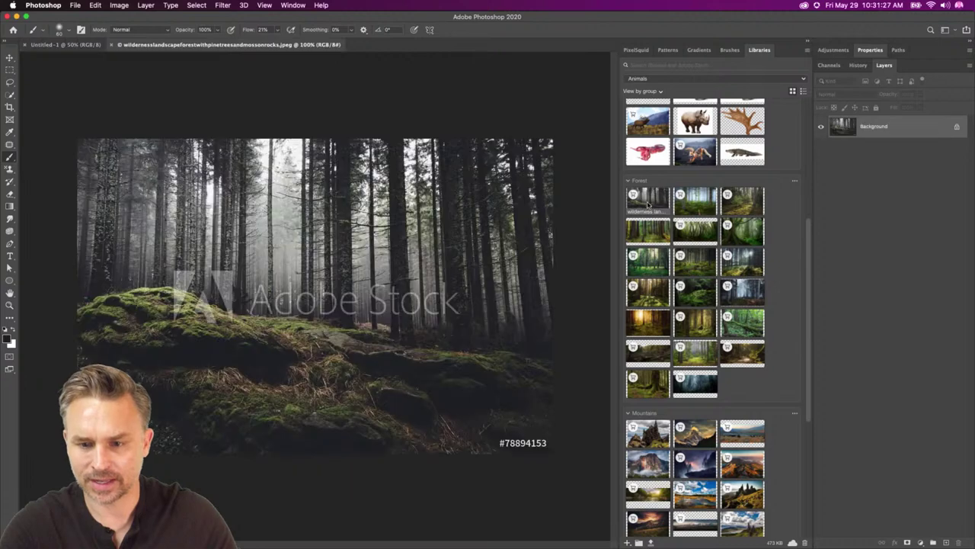
double_click(739, 202)
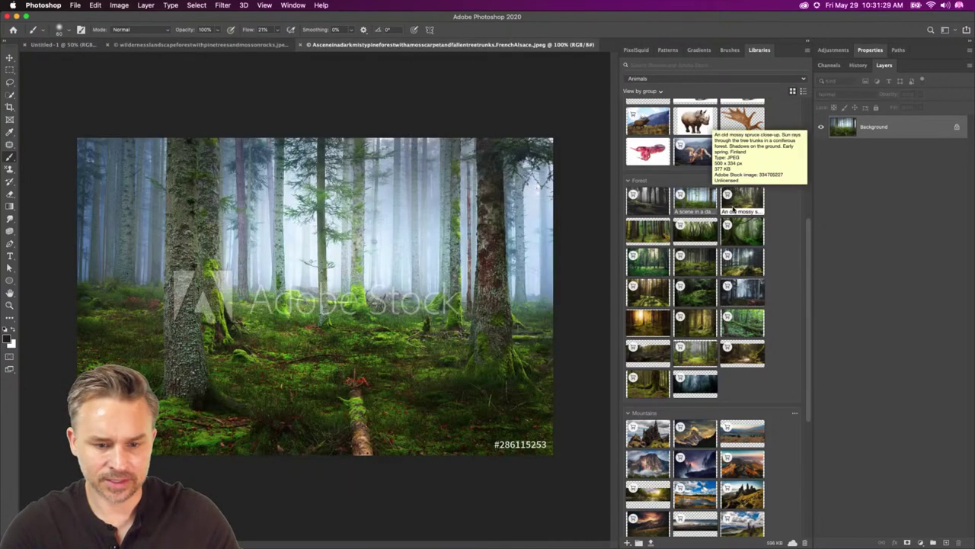
double_click(647, 227)
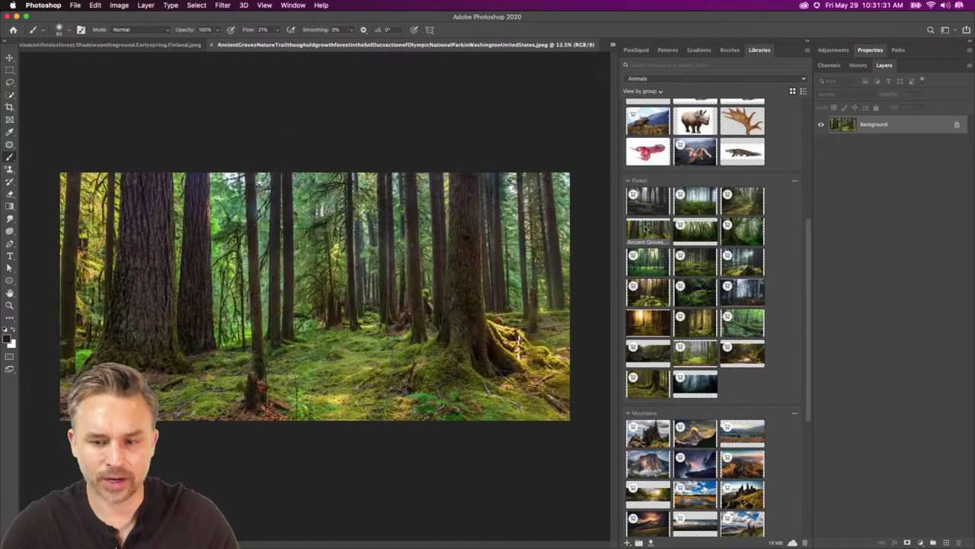
double_click(700, 233)
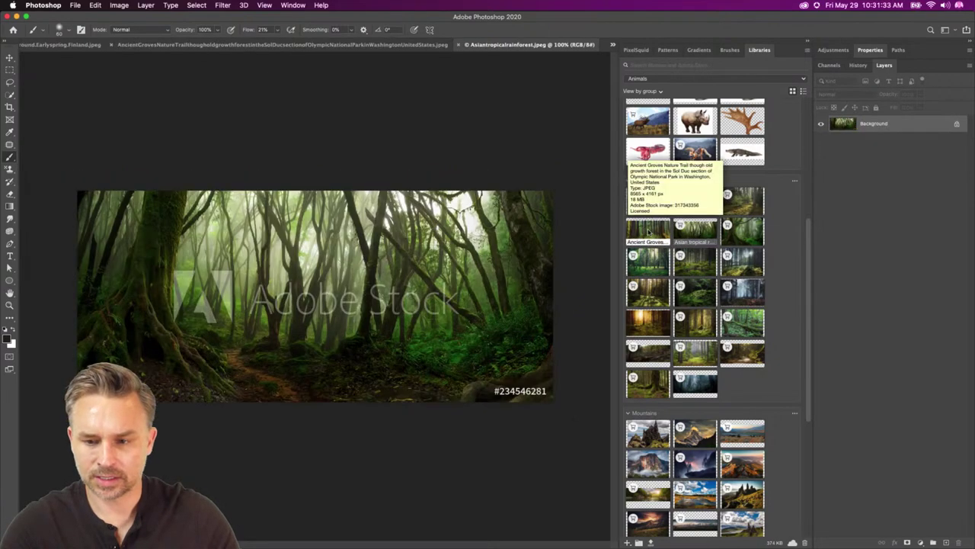
double_click(648, 232)
Switch to Chrome, close the Fur Brushes page and look through the chimera, mermaid, griffin and quetzalcoatl search results.
left_click(606, 536)
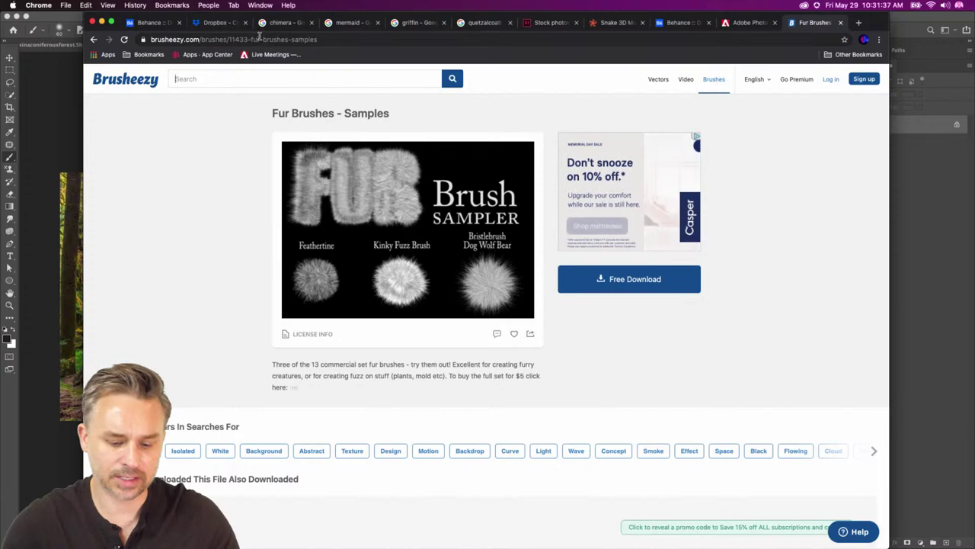
key("super+w")
left_click(306, 22)
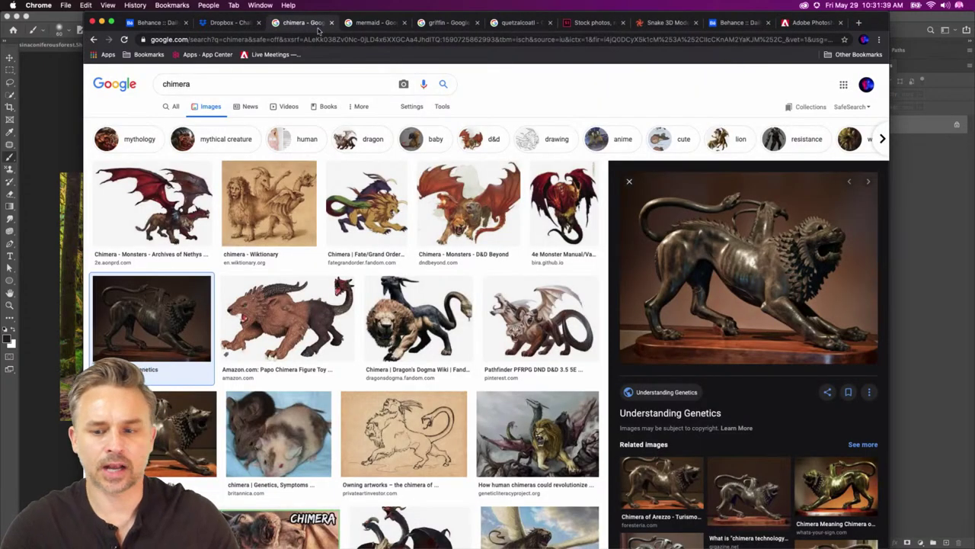
left_click(364, 23)
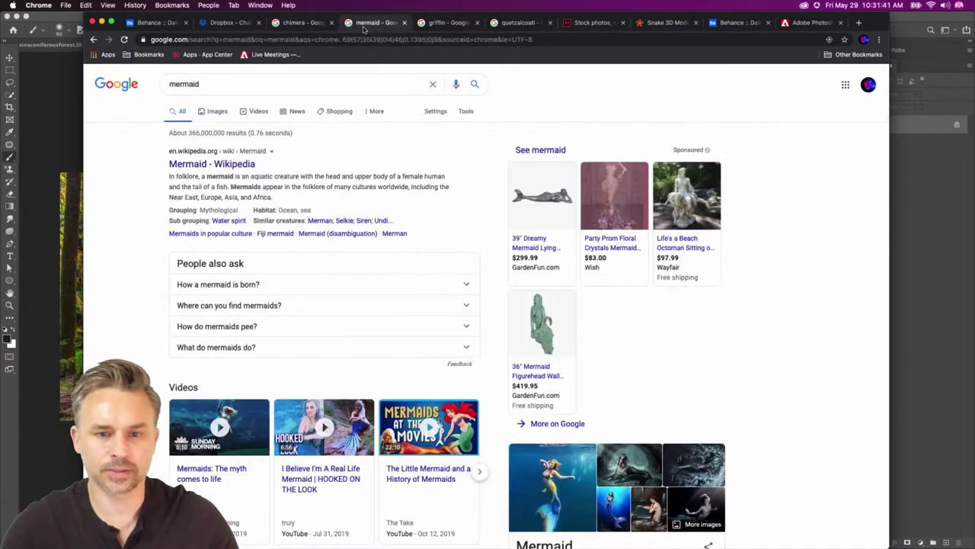
left_click(457, 24)
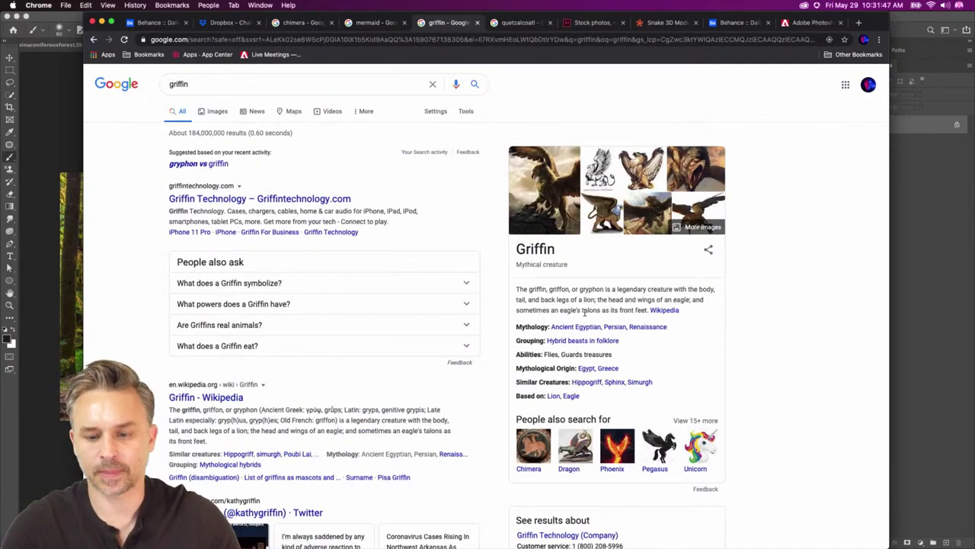
left_click(503, 23)
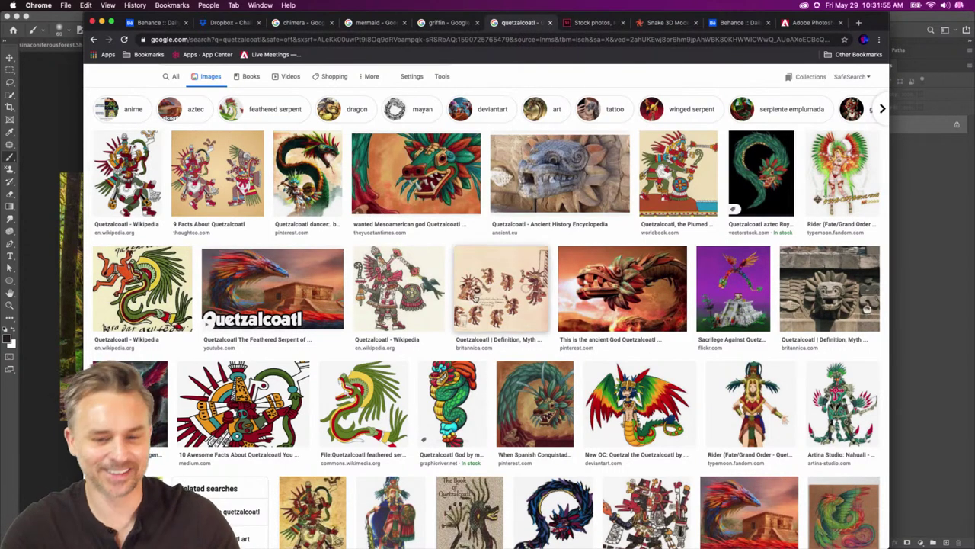
left_click(428, 27)
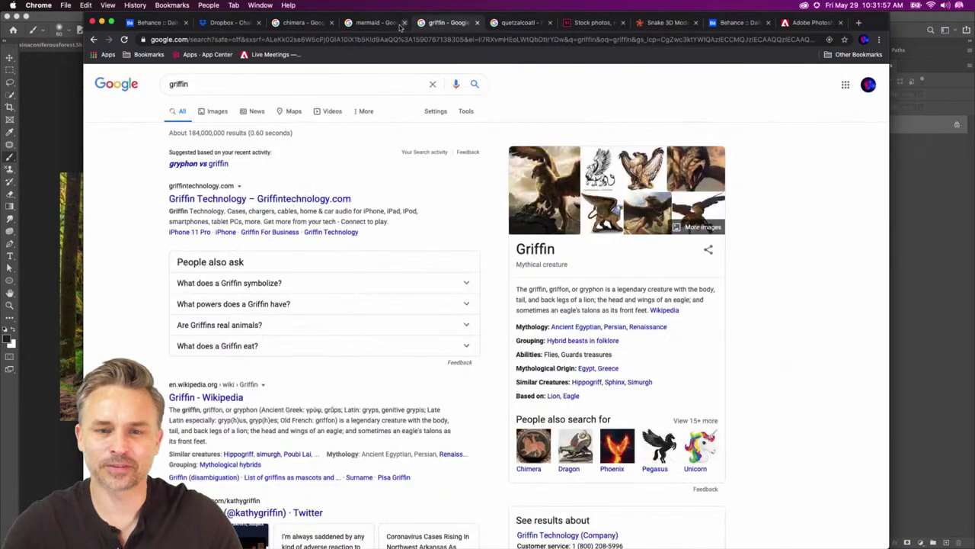
left_click(385, 23)
left_click(297, 23)
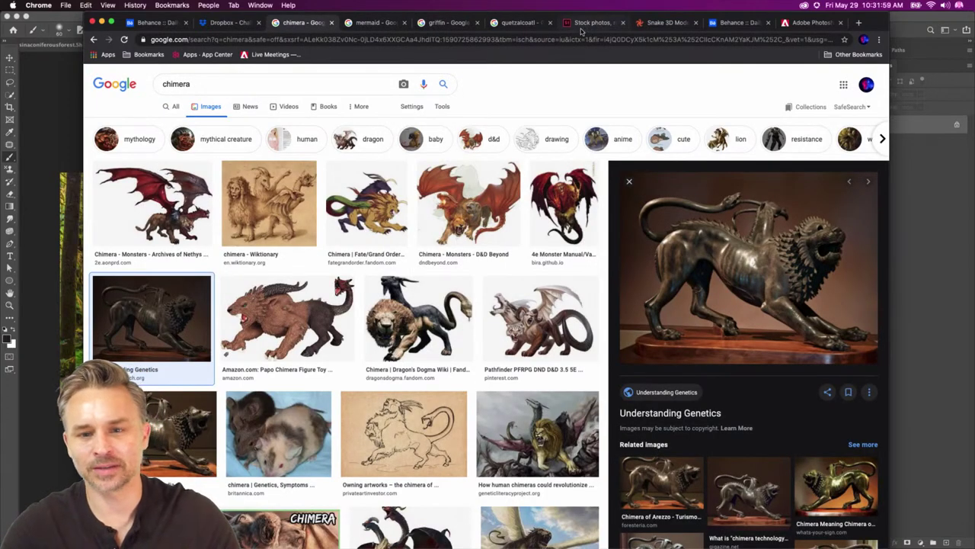
Return to Photoshop and open the white rhino in South Africa, White Rhino, lion on a hill and rhinoceros portrait images from the Animals group.
left_click(970, 464)
scroll(686, 281, "down", 5)
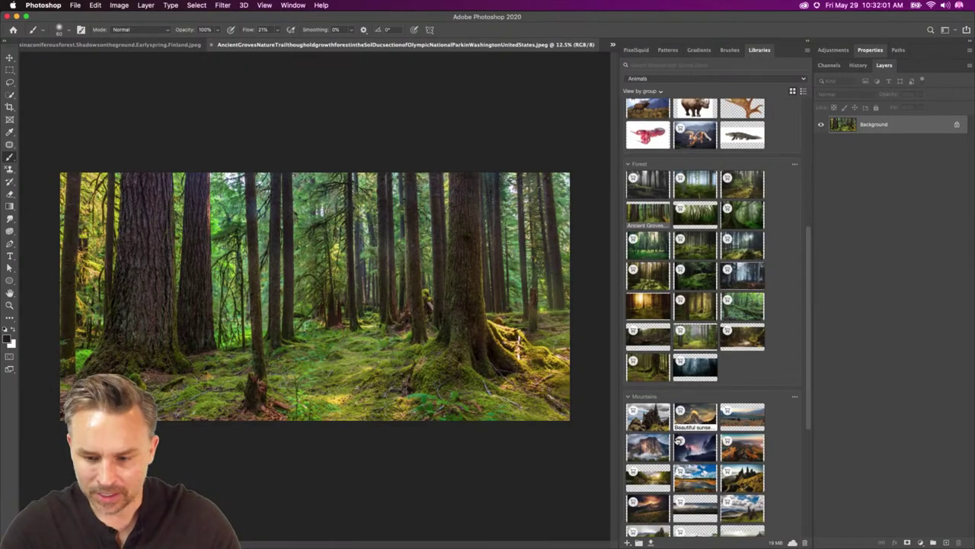
scroll(684, 279, "up", 5)
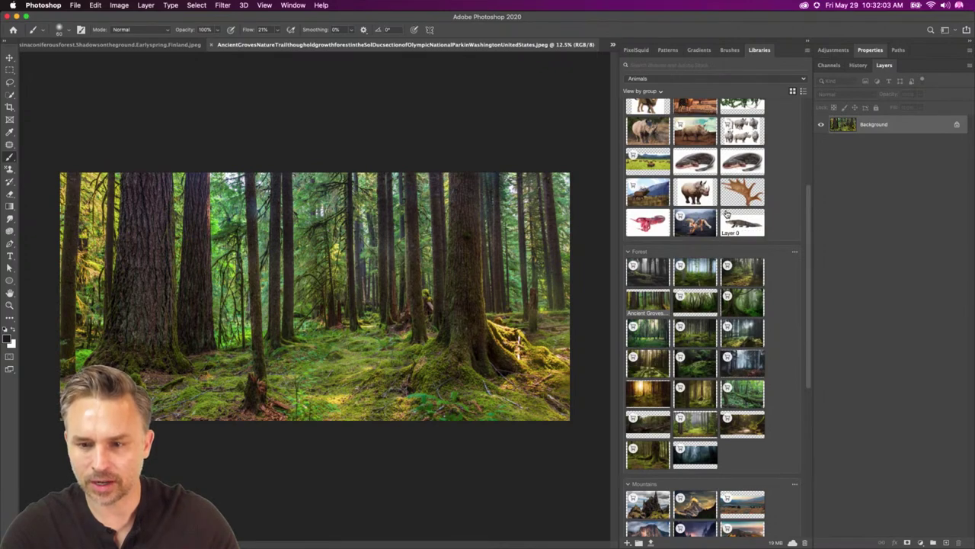
scroll(716, 228, "up", 2)
scroll(689, 289, "up", 1)
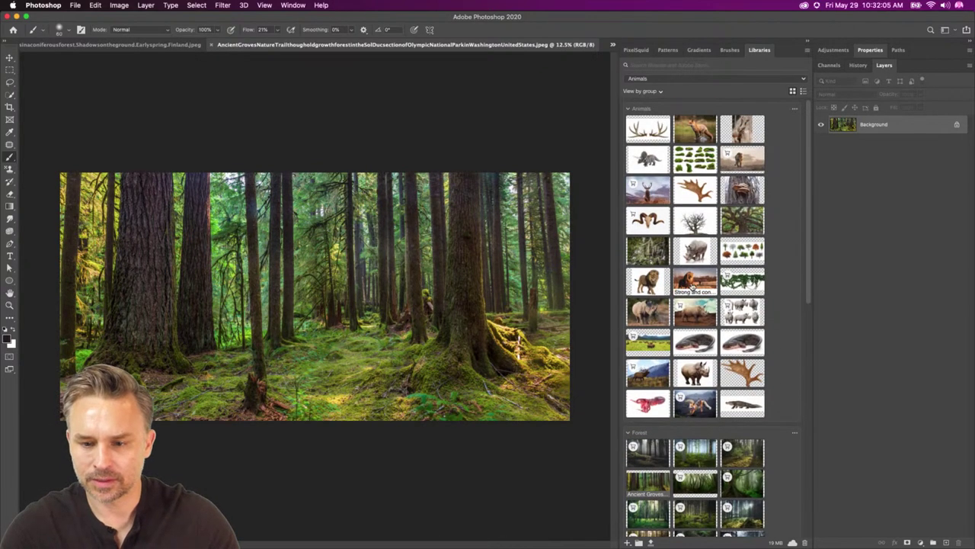
double_click(690, 308)
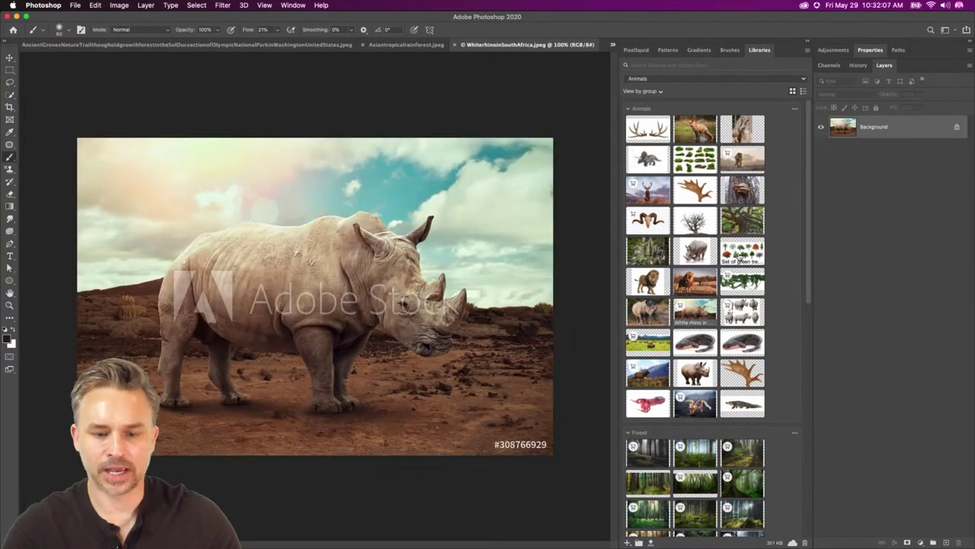
double_click(644, 311)
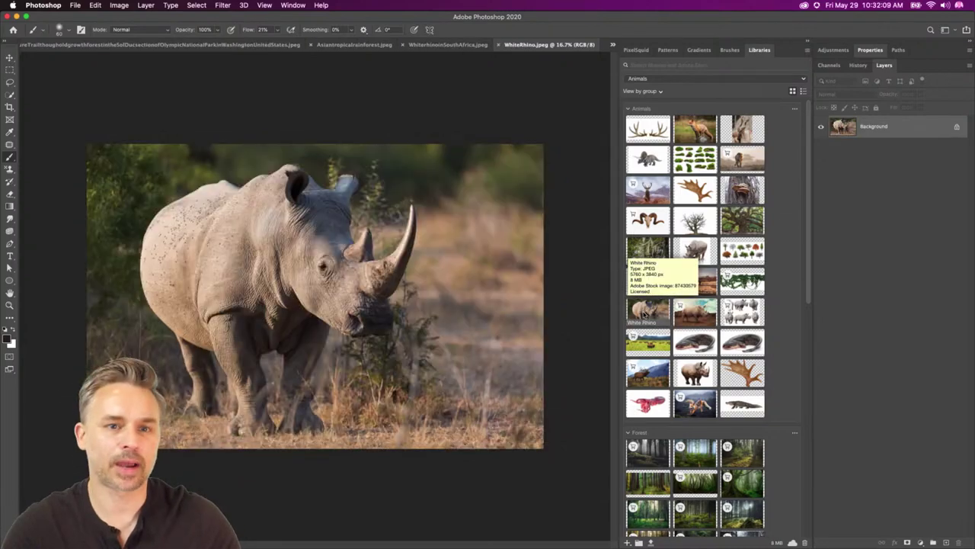
double_click(688, 281)
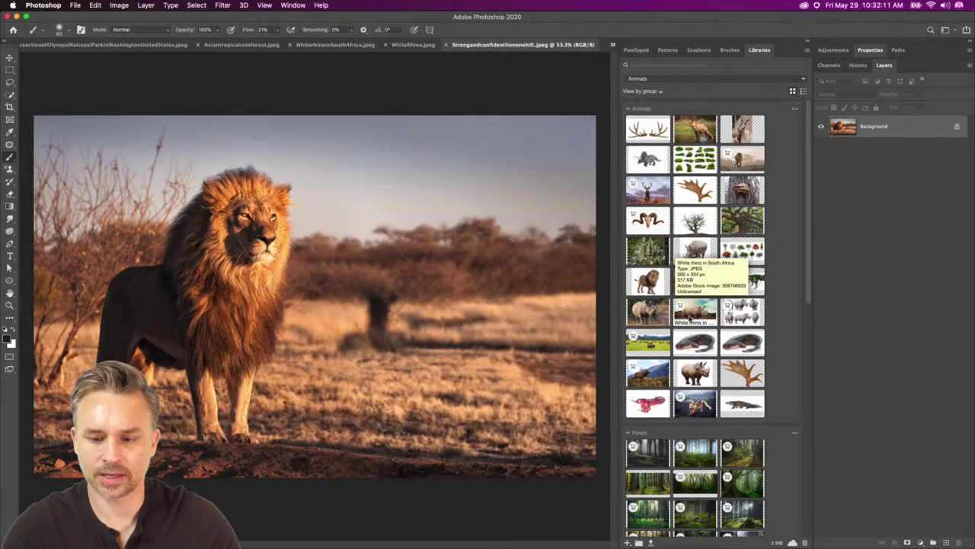
double_click(690, 253)
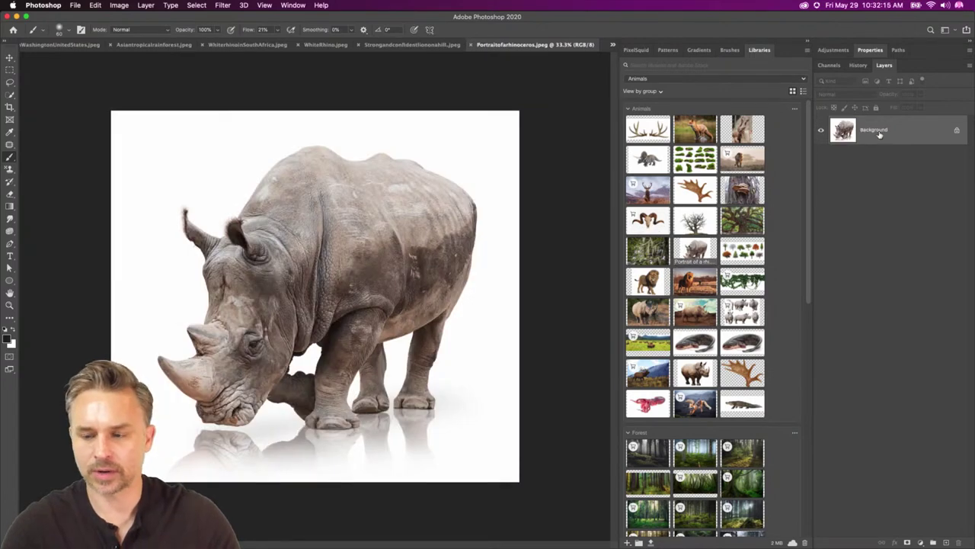
Open the green mossy fairytale forest image and copy all of it into a new 6200 x 3648 pixel document.
scroll(693, 300, "down", 5)
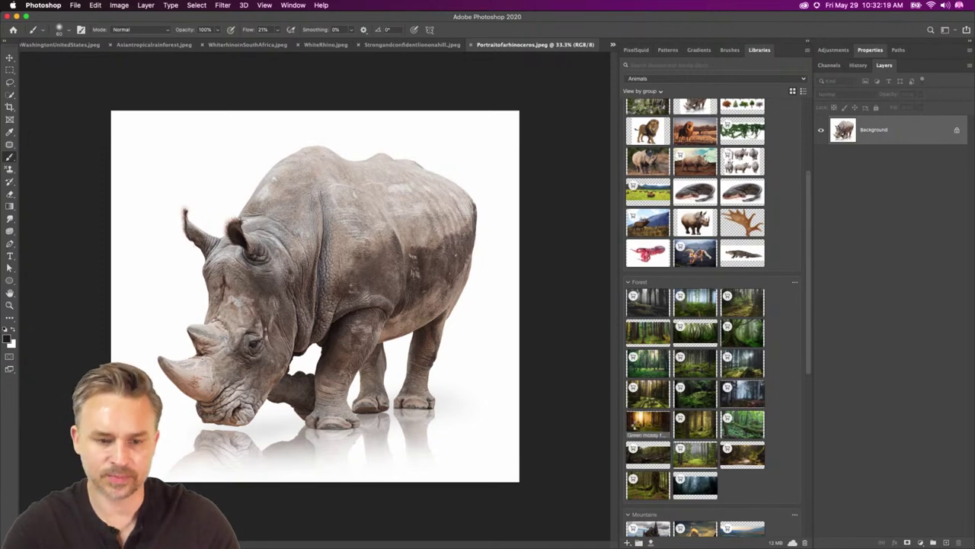
double_click(648, 422)
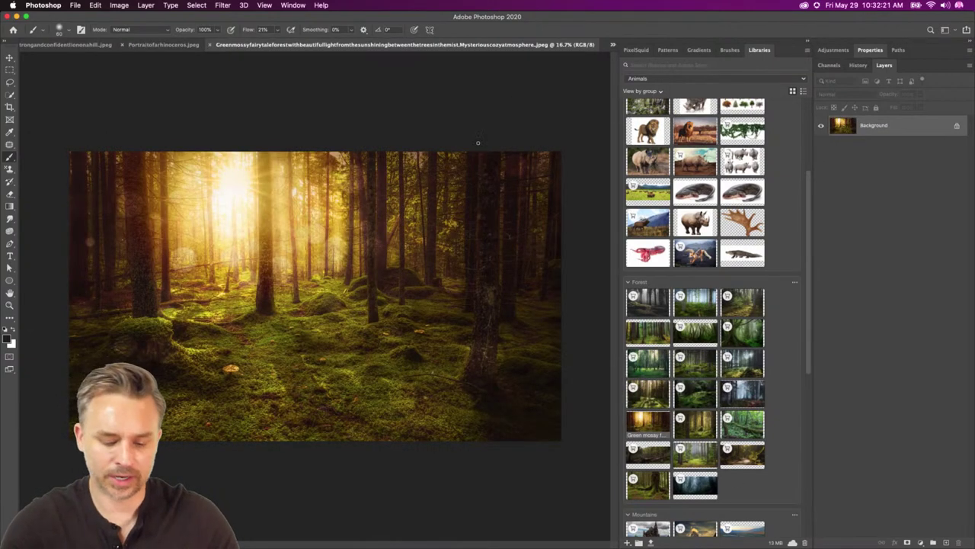
key("super+a")
key("super+c")
key("super+n")
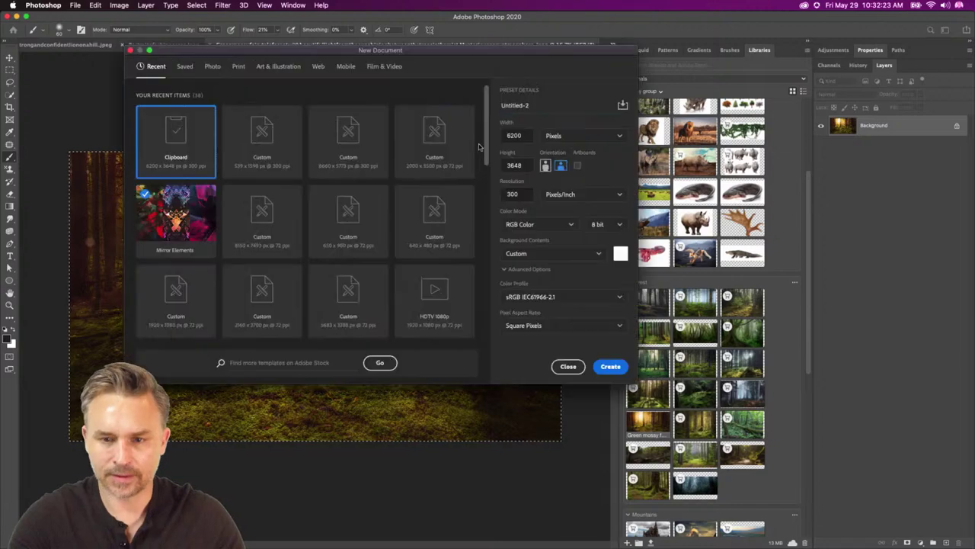
key("Return")
key("super+v")
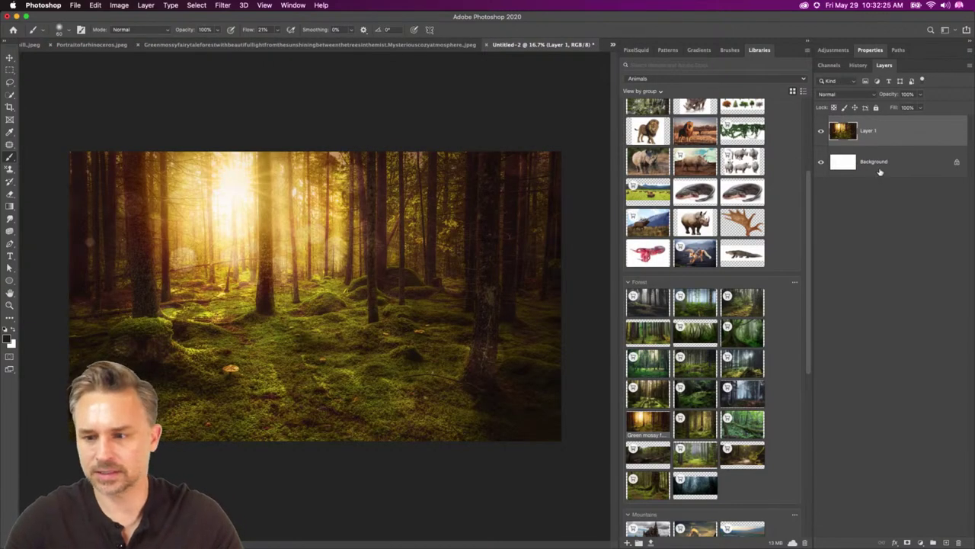
Delete the white Background layer and rename the forest layer to bkgd.
left_click_drag(880, 172, 957, 541)
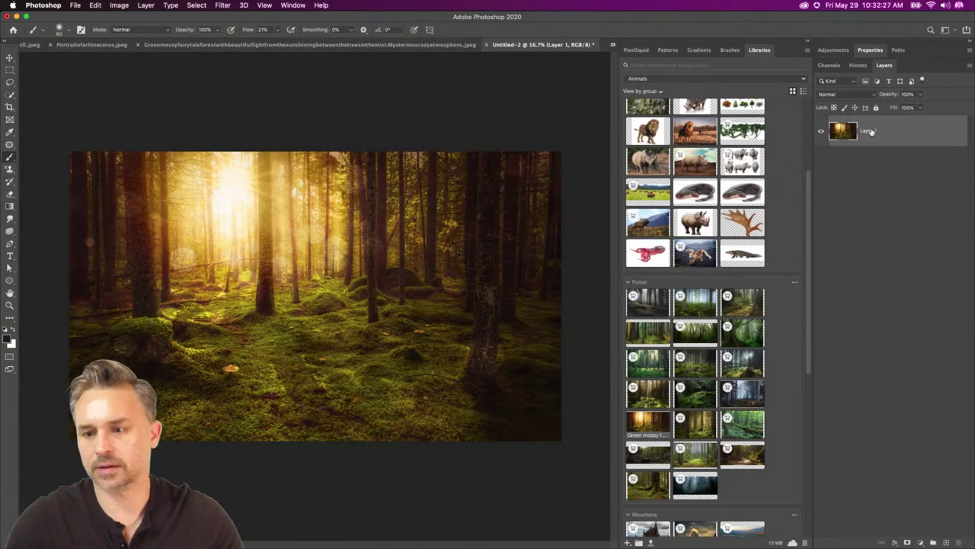
type("bkgd")
key("Return")
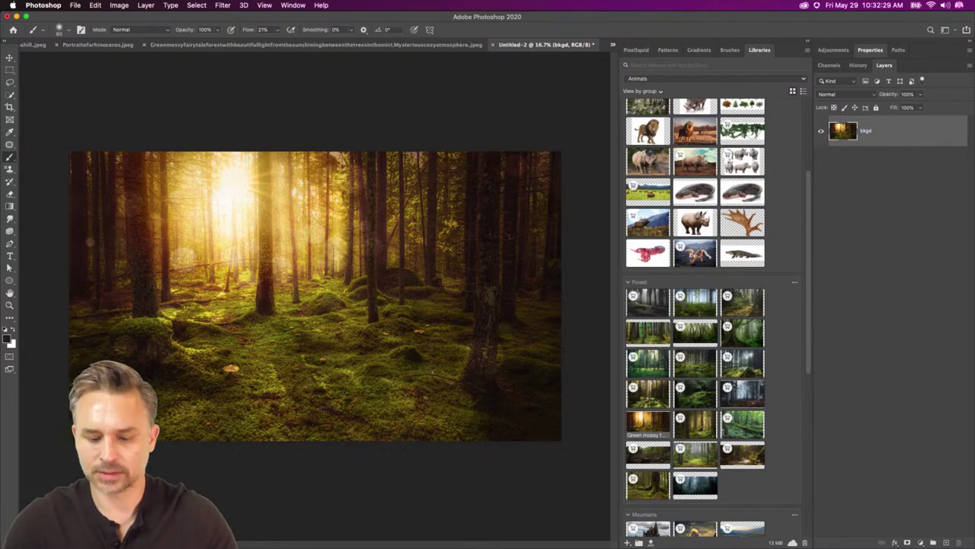
Save the document to the Desktop in Photoshop format as Fictional.psd.
key("super+s")
left_click(438, 294)
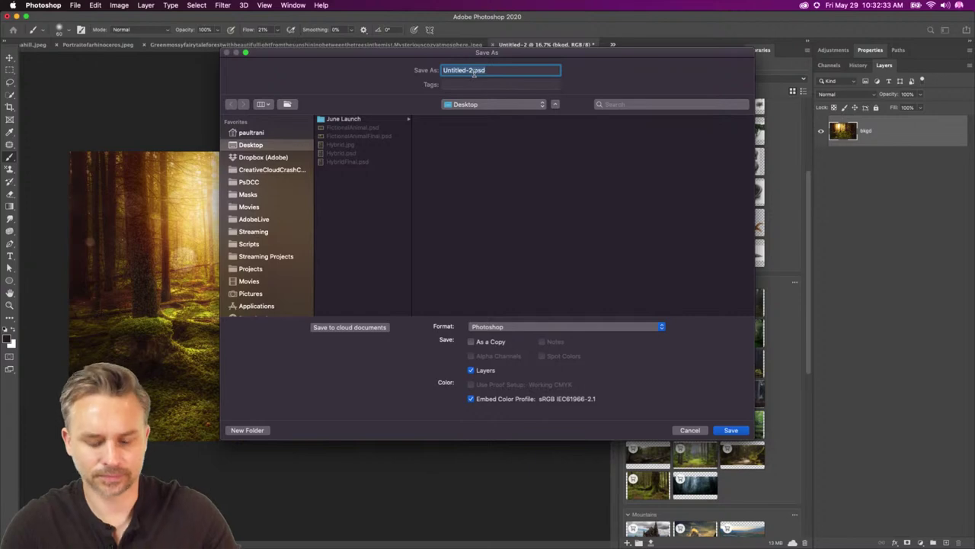
type("Fictional.p")
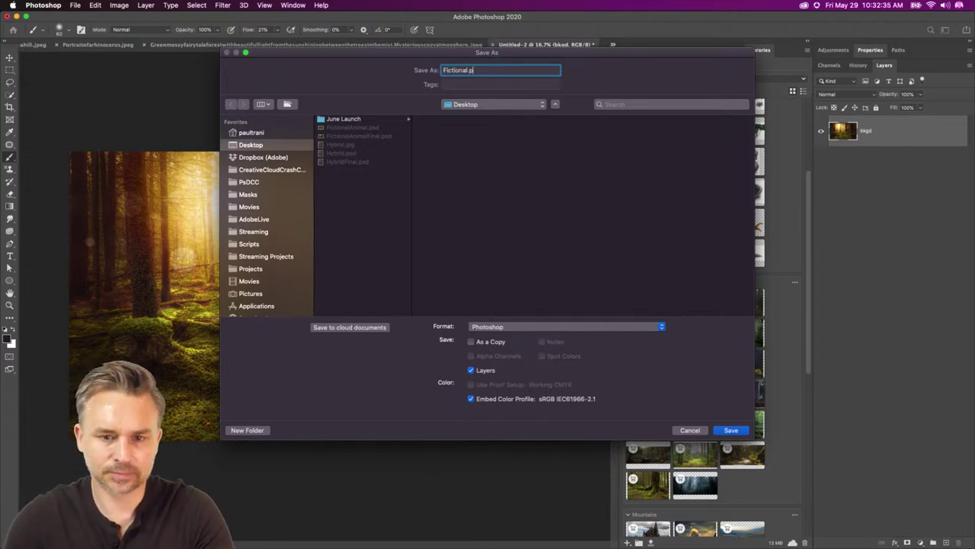
type("sd")
key("Return")
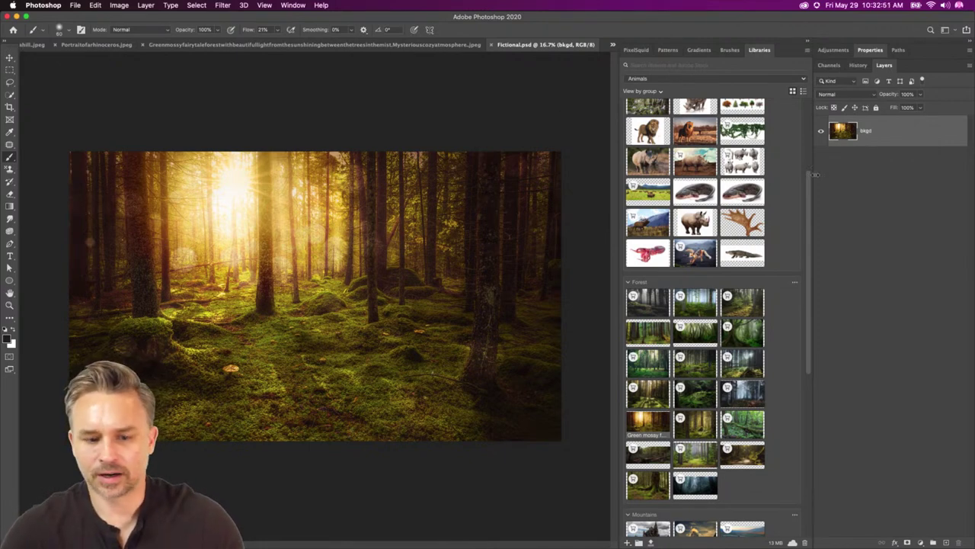
Open the rhino on white background image from the Animals group and compare it with the white rhino in South Africa image.
left_click(10, 70)
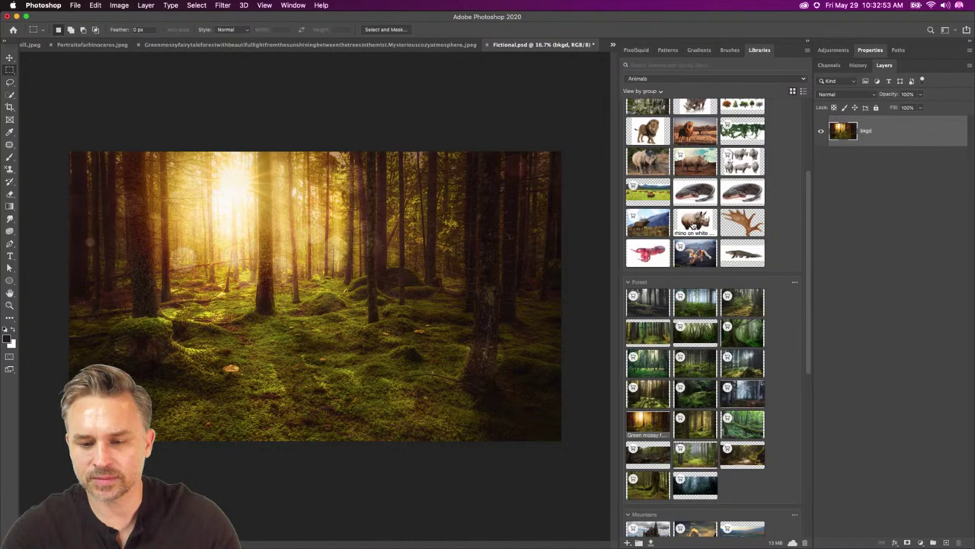
mouse_move(708, 216)
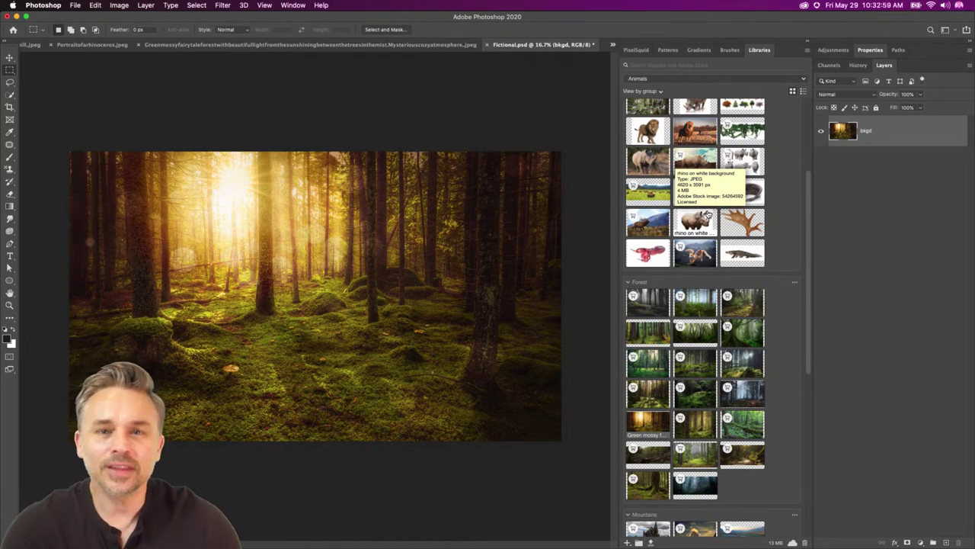
double_click(695, 220)
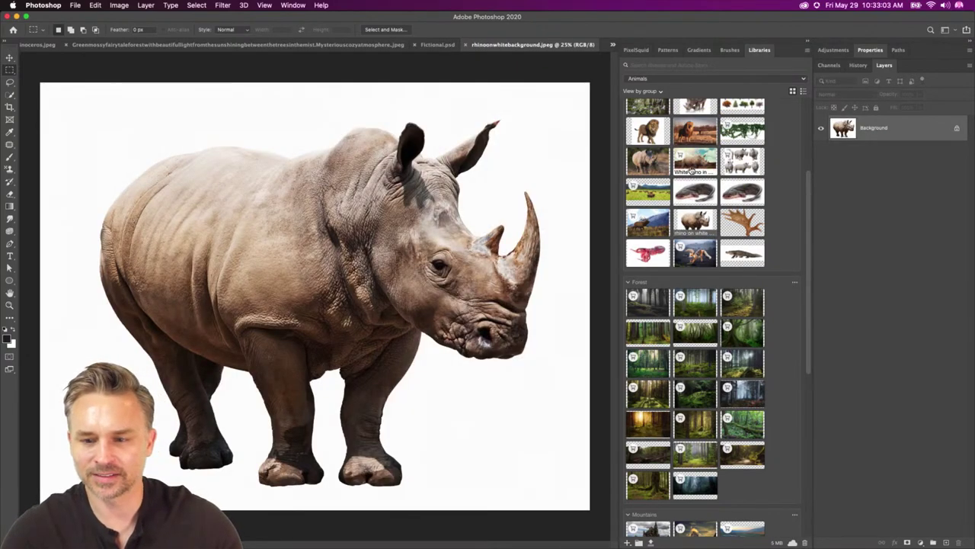
double_click(694, 162)
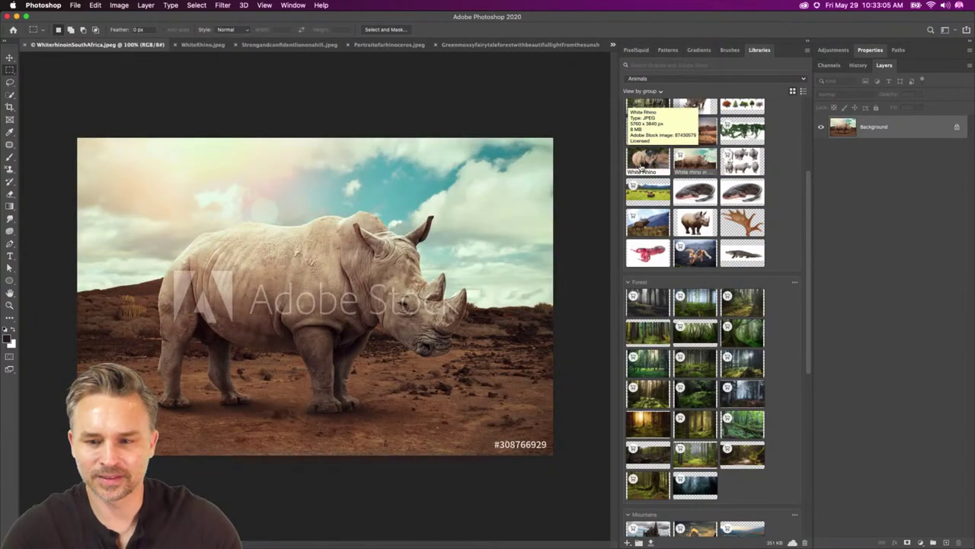
Open the rhinoceros portrait image from the Animals group, copy all of it and close it.
double_click(688, 166)
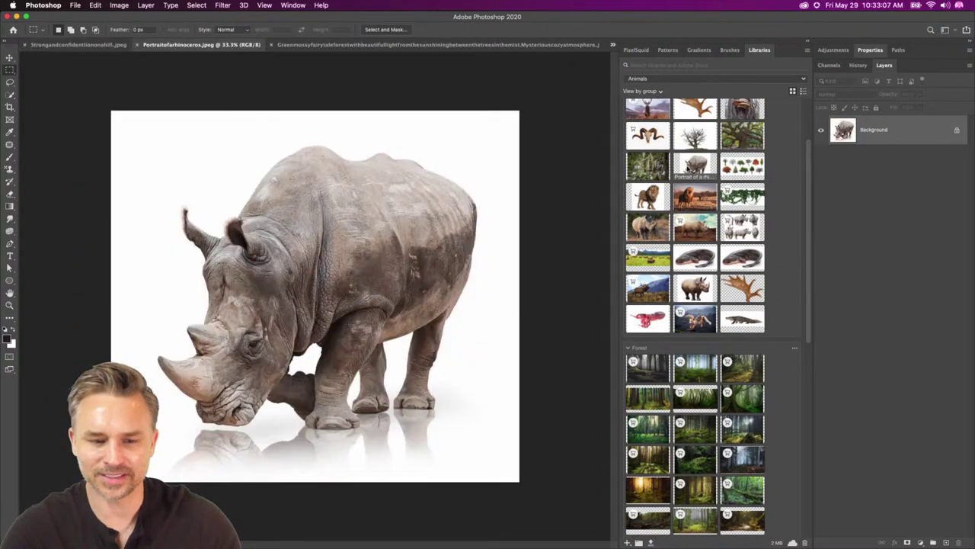
key("super+a")
key("super+c")
key("super+w")
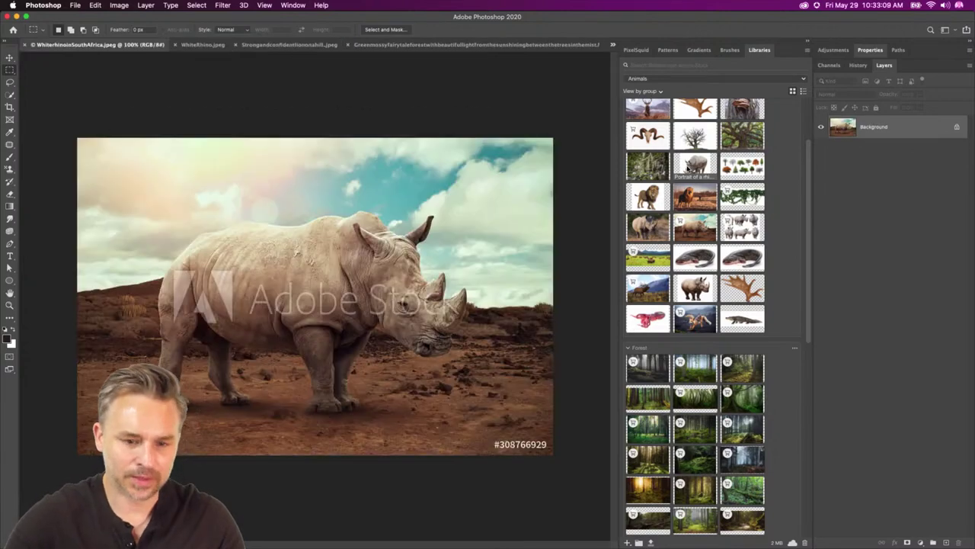
Close all the remaining stock images and the Untitled-1 document, keeping only Fictional.psd open.
key("super+w")
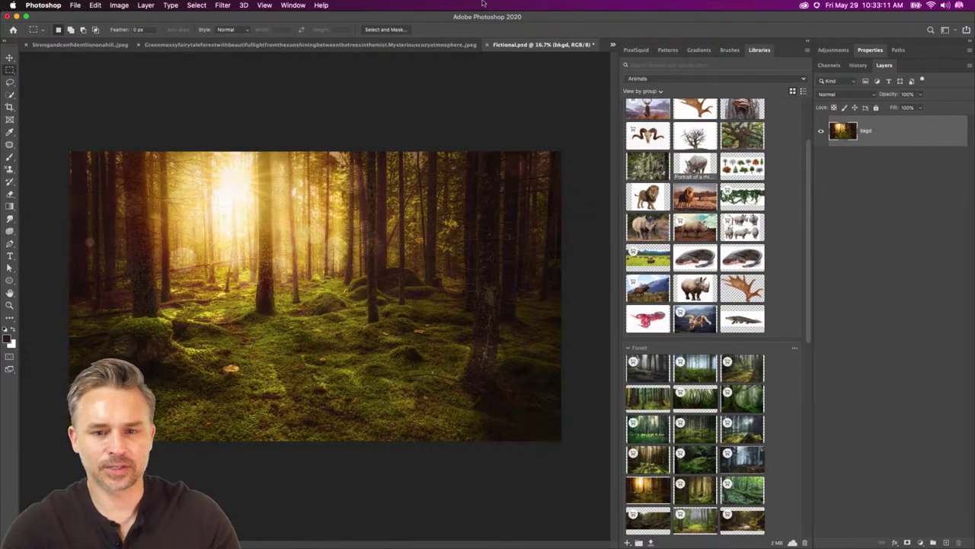
key("super+w")
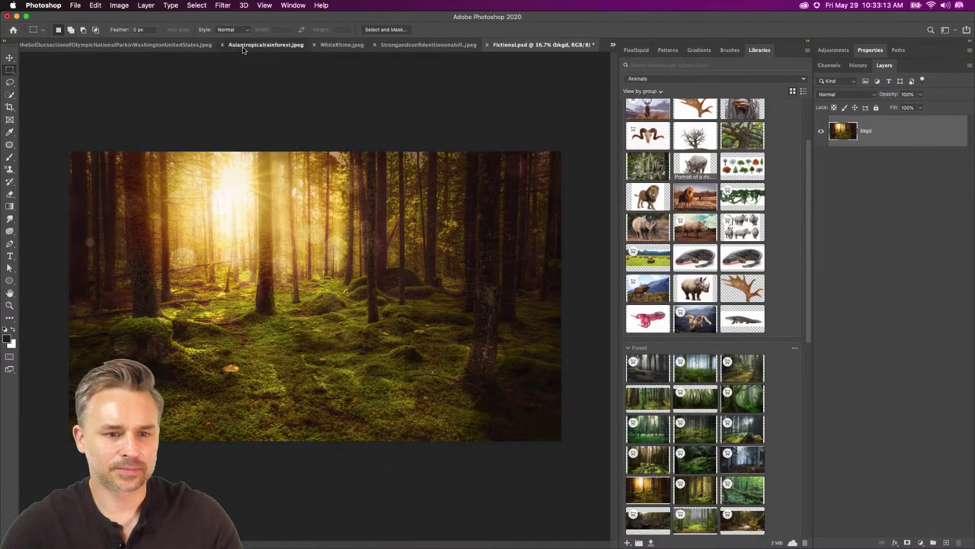
left_click(226, 44)
left_click(251, 47)
key("super+w")
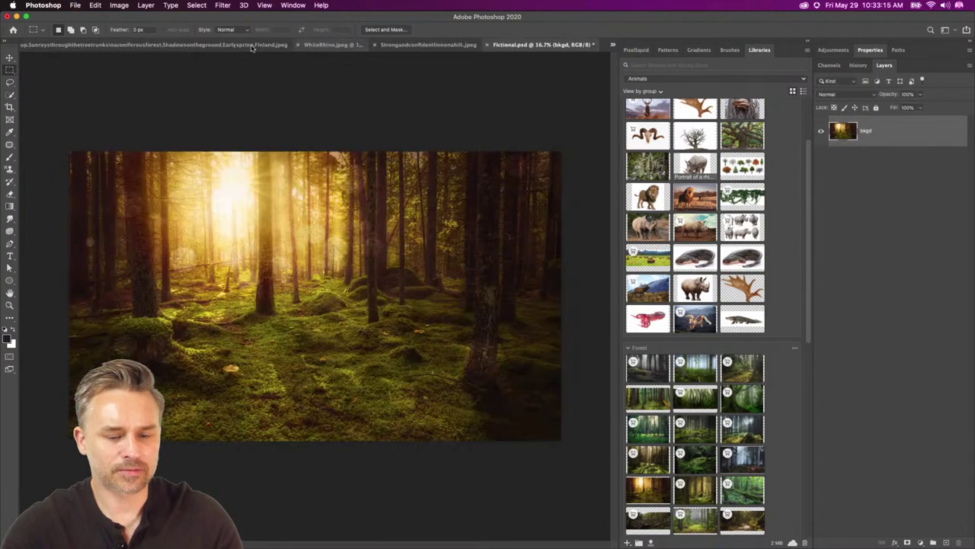
left_click(251, 48)
key("super+w")
left_click(252, 46)
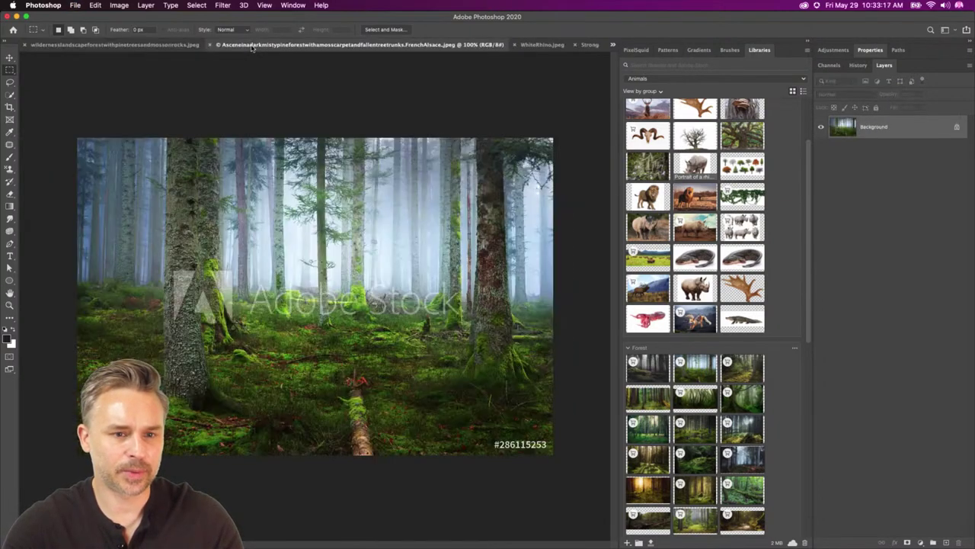
key("super+w")
left_click(181, 46)
key("super+w")
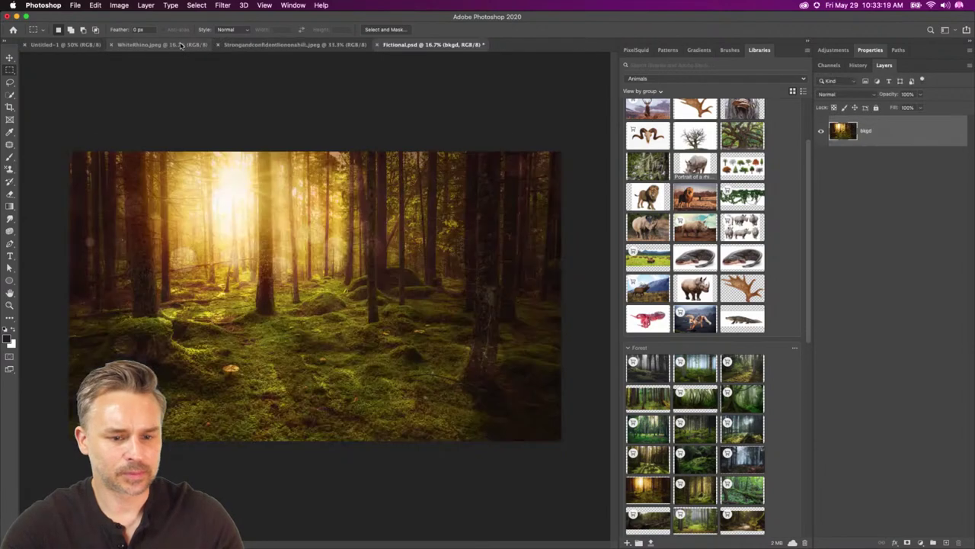
left_click(183, 46)
key("super+w")
left_click(183, 45)
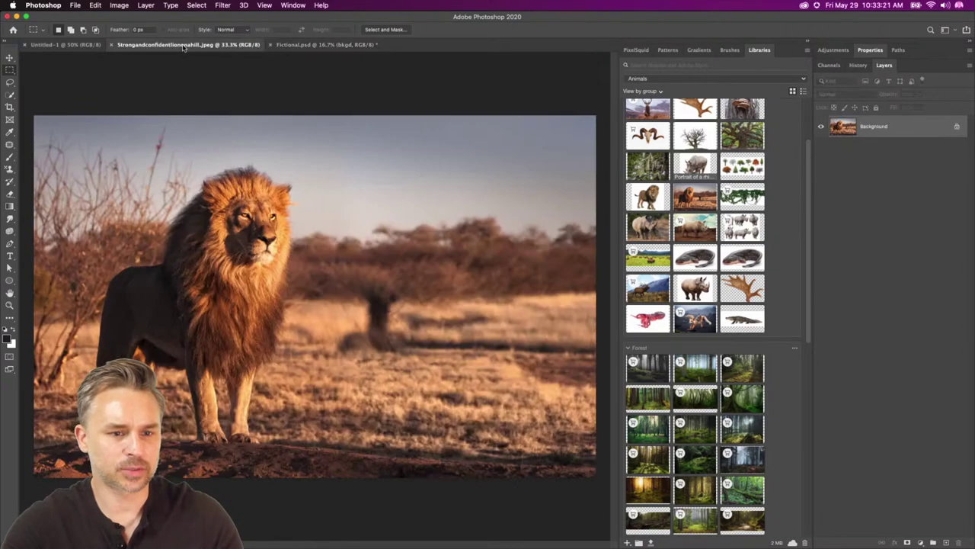
key("super+w")
left_click(103, 45)
key("super+w")
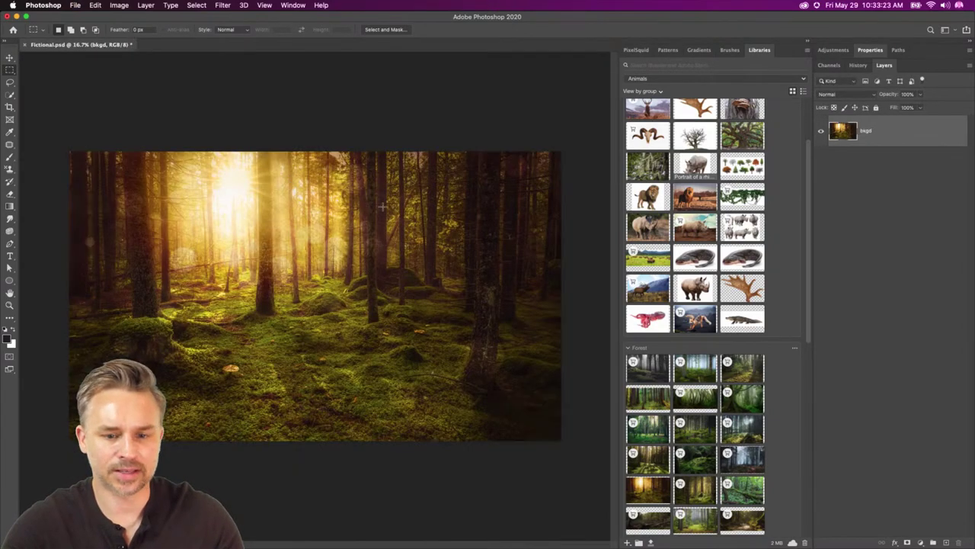
Paste the copied rhino as a new layer above bkgd and remove its white background.
key("super+v")
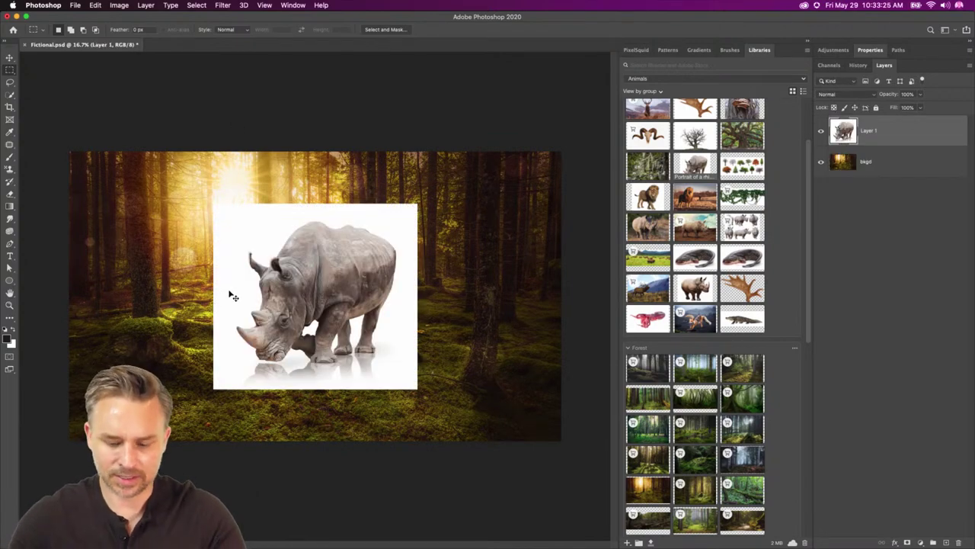
key("super+equal")
key("super+equal")
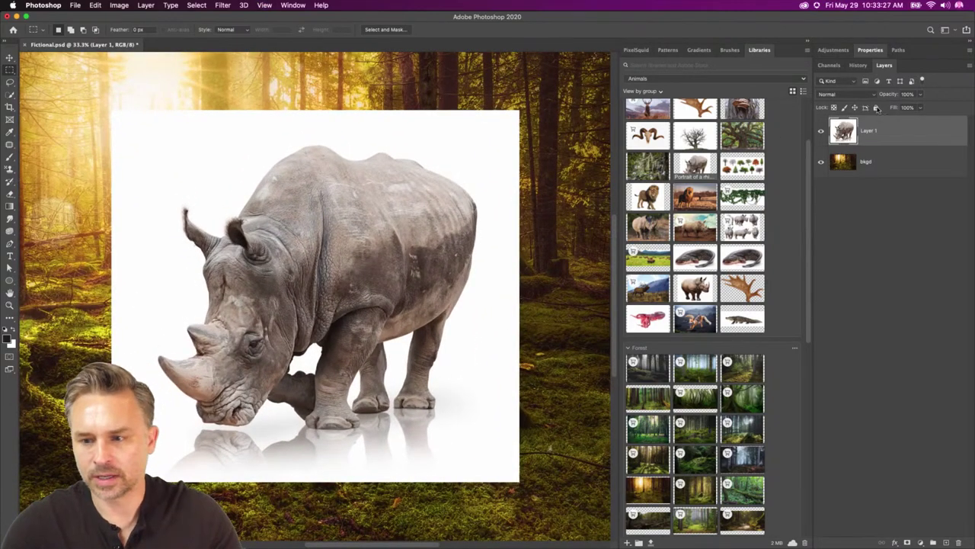
left_click(919, 52)
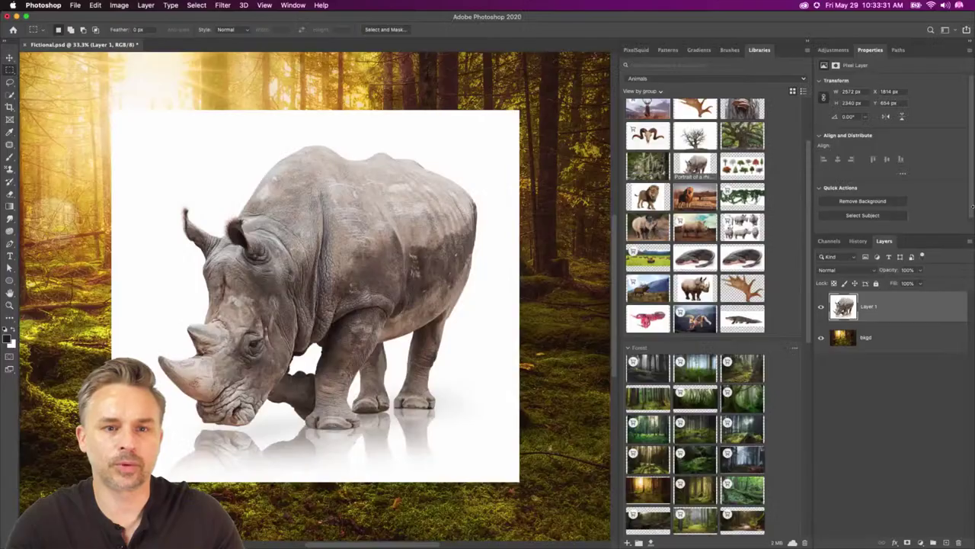
left_click(847, 202)
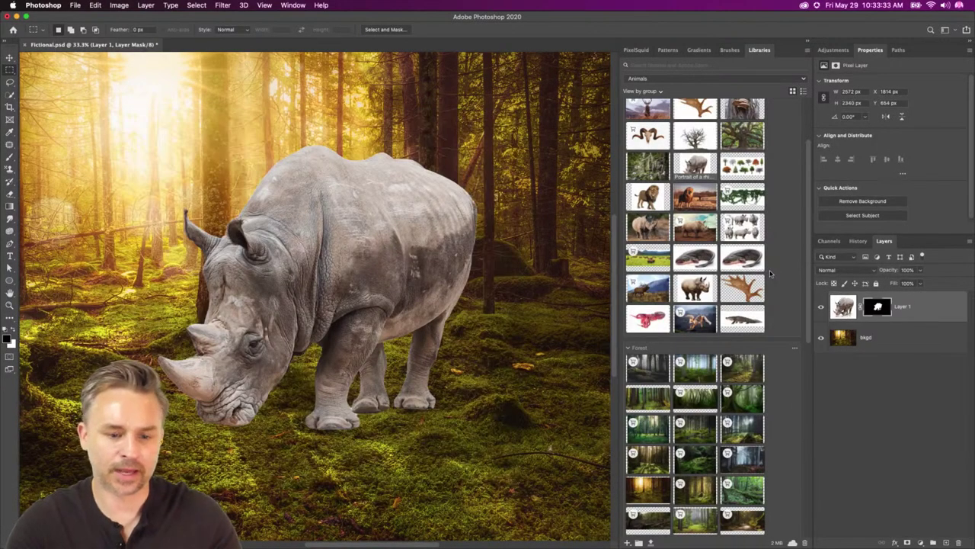
Disable the rhino's layer mask and select the missing bent front leg on the layer's pixels with the Quick Selection tool.
right_click(868, 309)
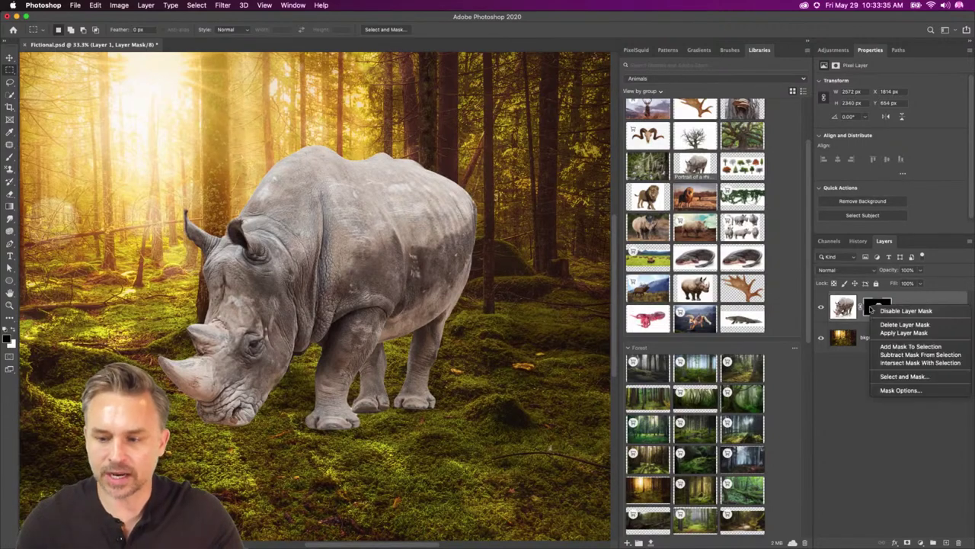
left_click(881, 311)
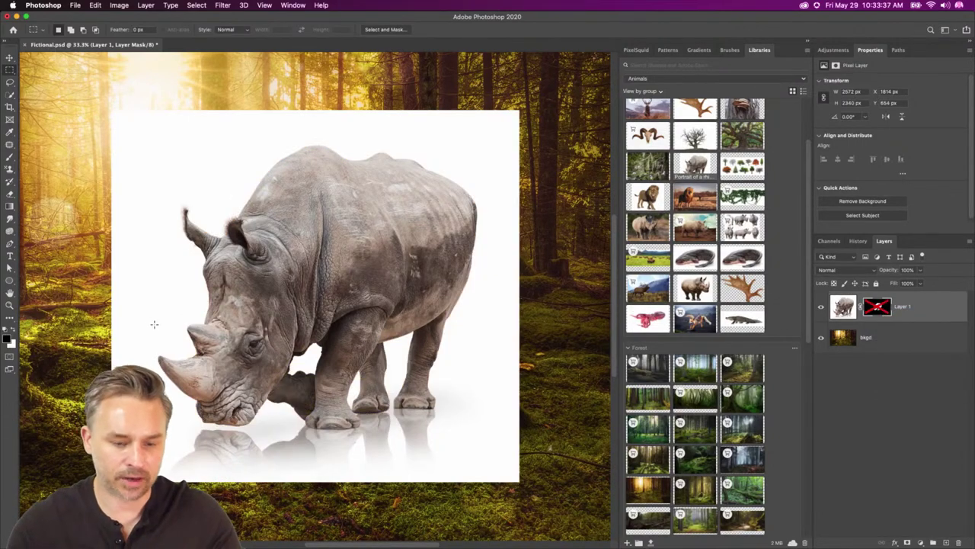
key("super+1")
left_click_drag(243, 380, 301, 91)
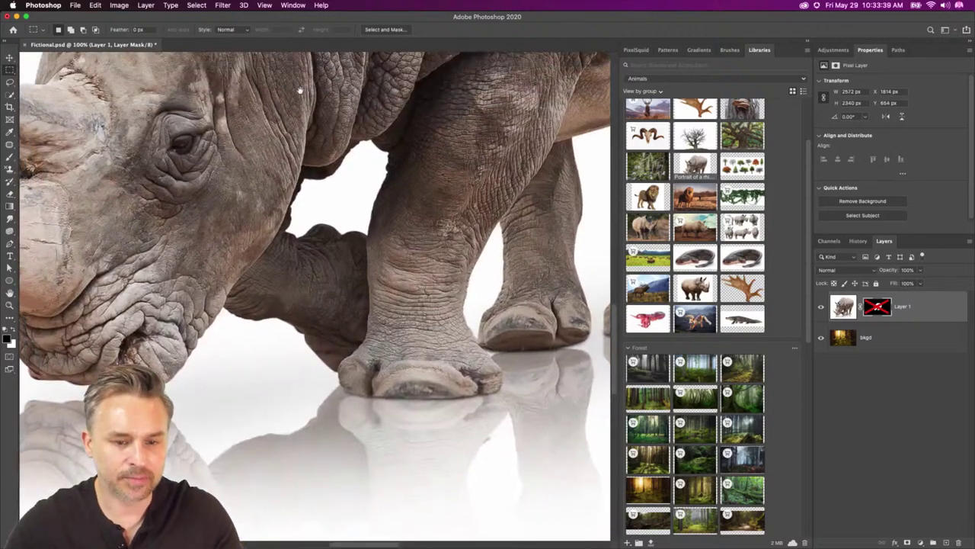
left_click(10, 94)
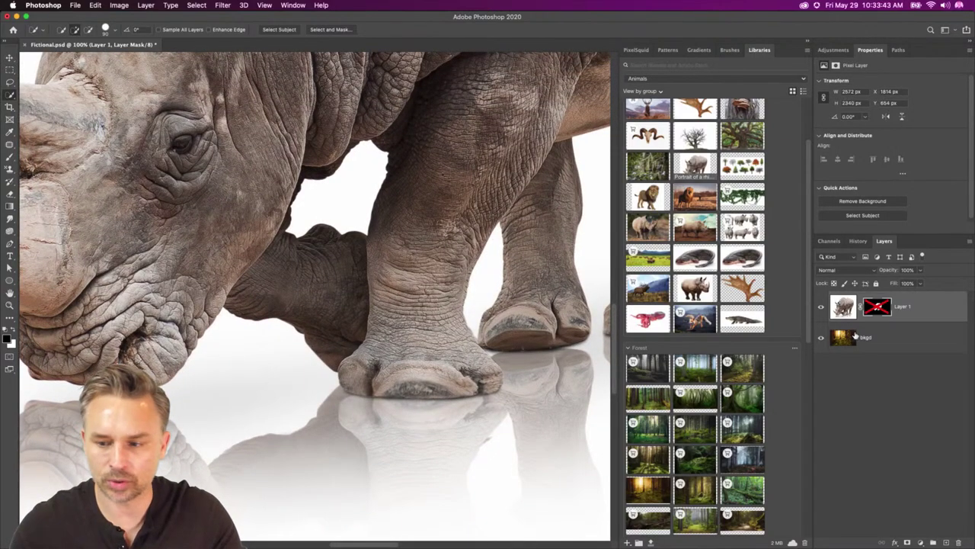
left_click(844, 308)
mouse_move(253, 266)
left_mouse_down()
mouse_move(310, 285)
mouse_move(324, 302)
mouse_move(348, 279)
mouse_move(381, 288)
mouse_move(364, 321)
left_mouse_up()
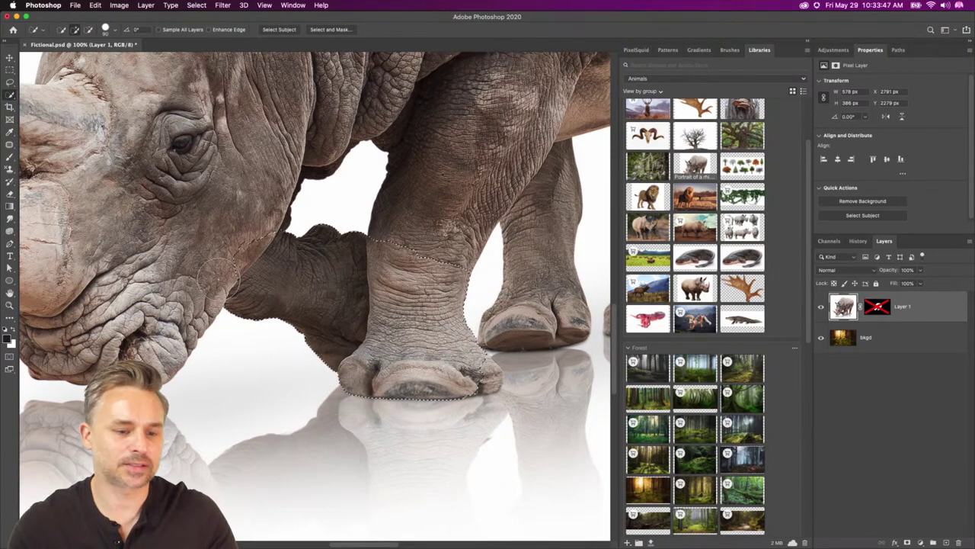
Re-enable the rhino's layer mask, fill the leg selection with white on it to restore the bent leg, and deselect.
left_click(876, 307, "shift")
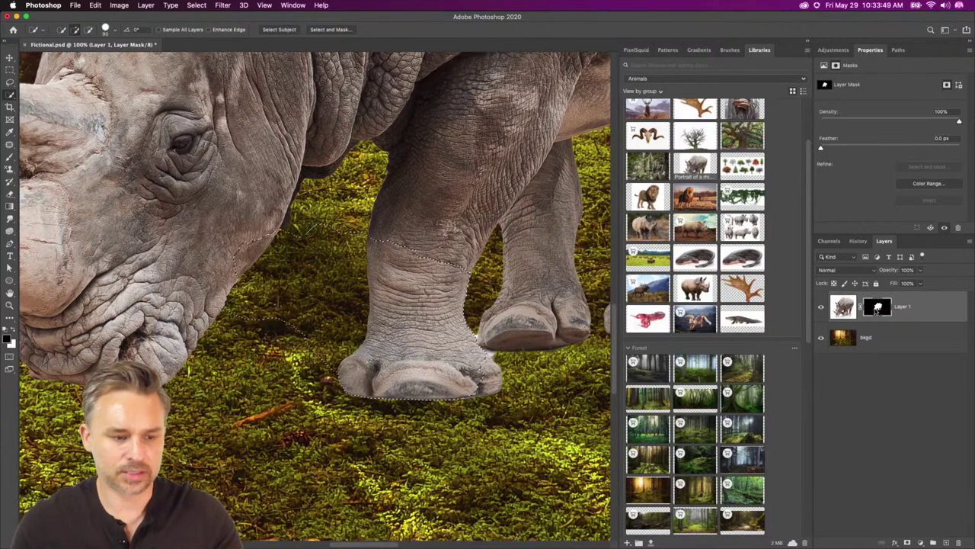
left_click(14, 333)
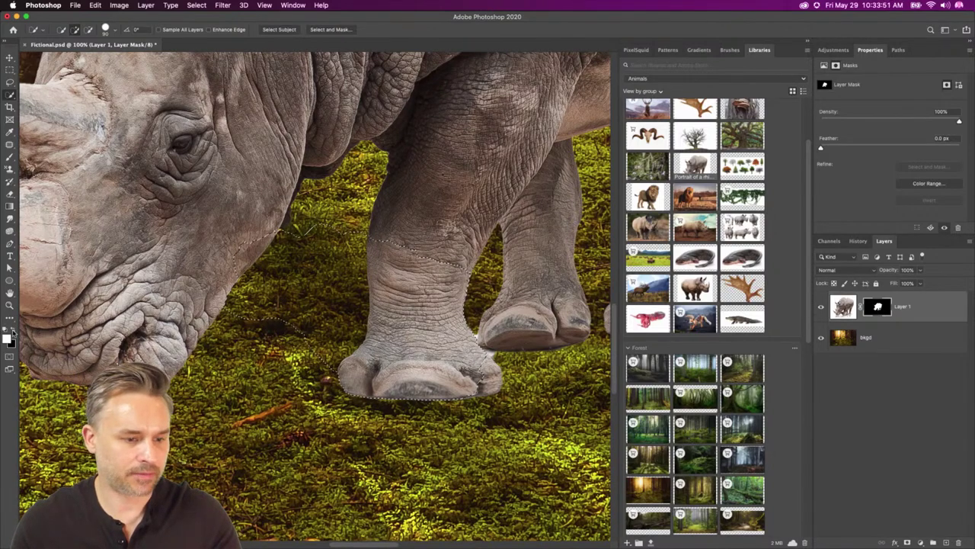
key("shift+BackSpace")
key("Return")
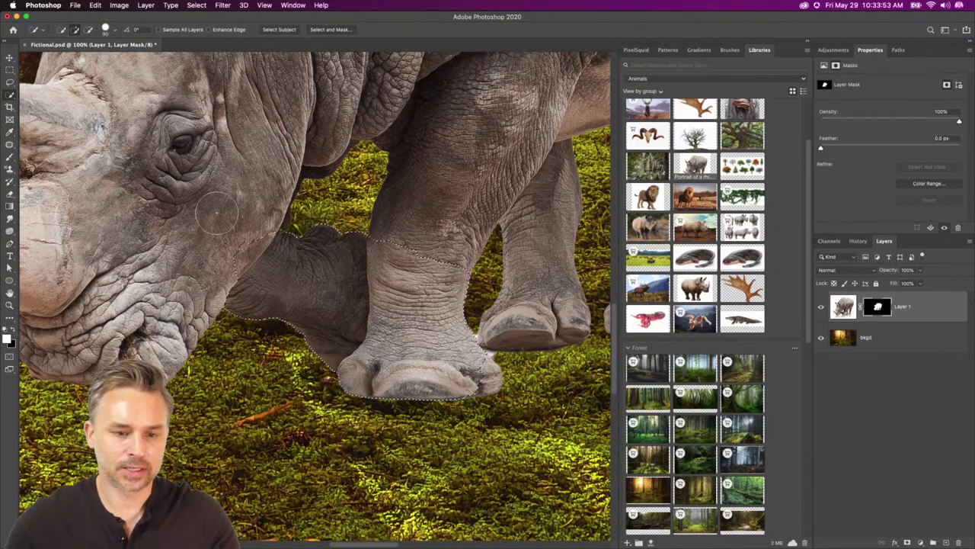
key("super+d")
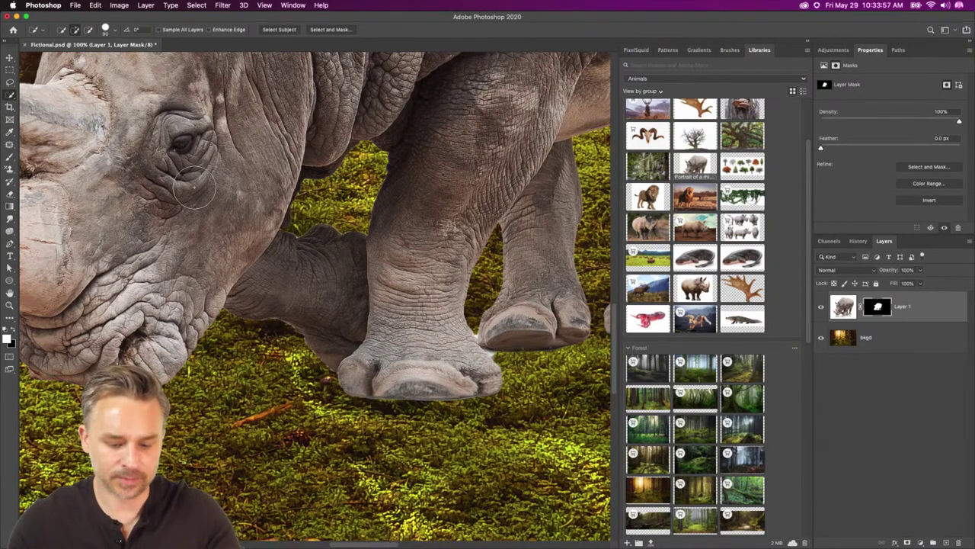
key("super+minus")
key("super+minus")
key("super+minus")
left_click_drag(195, 187, 221, 341)
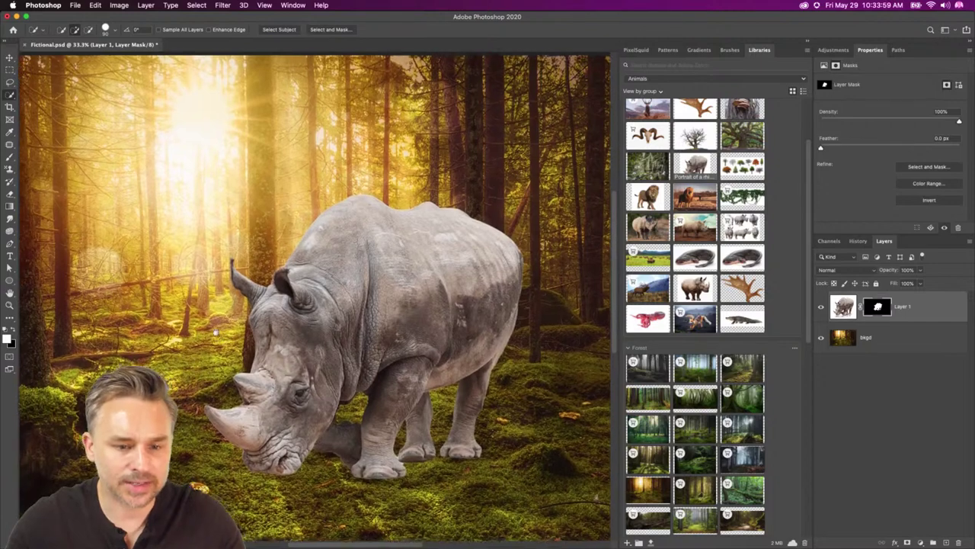
left_click_drag(222, 391, 236, 307)
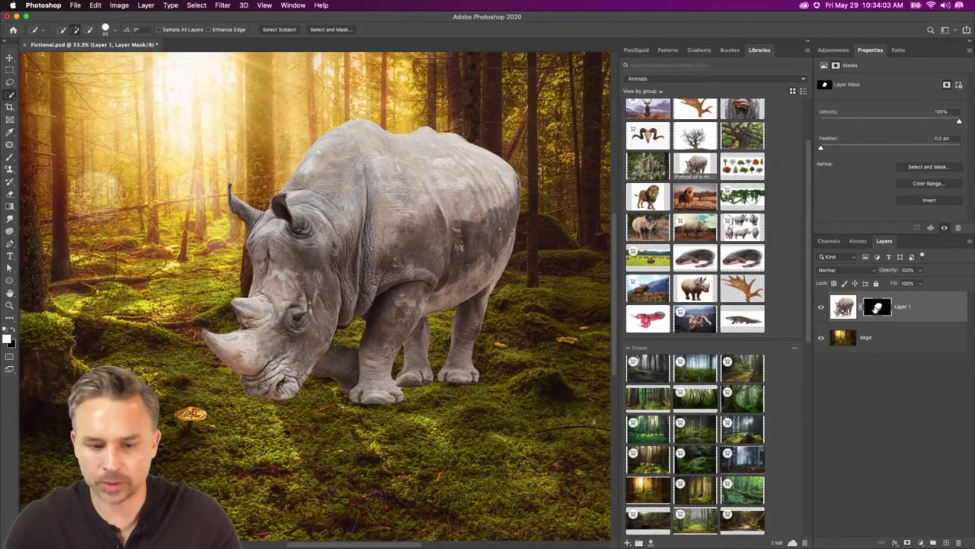
right_click(877, 307)
left_click(752, 340)
right_click(882, 314)
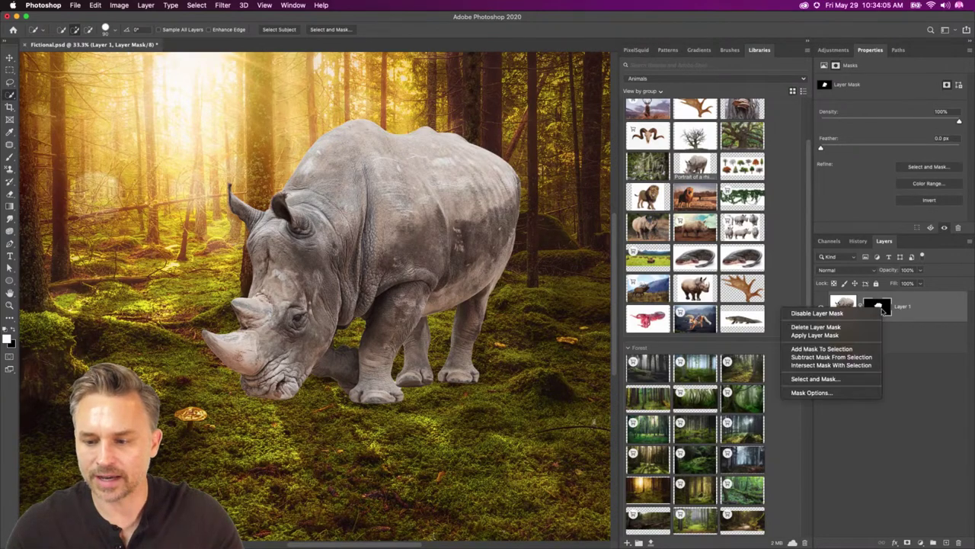
left_click(867, 330)
key("super+z")
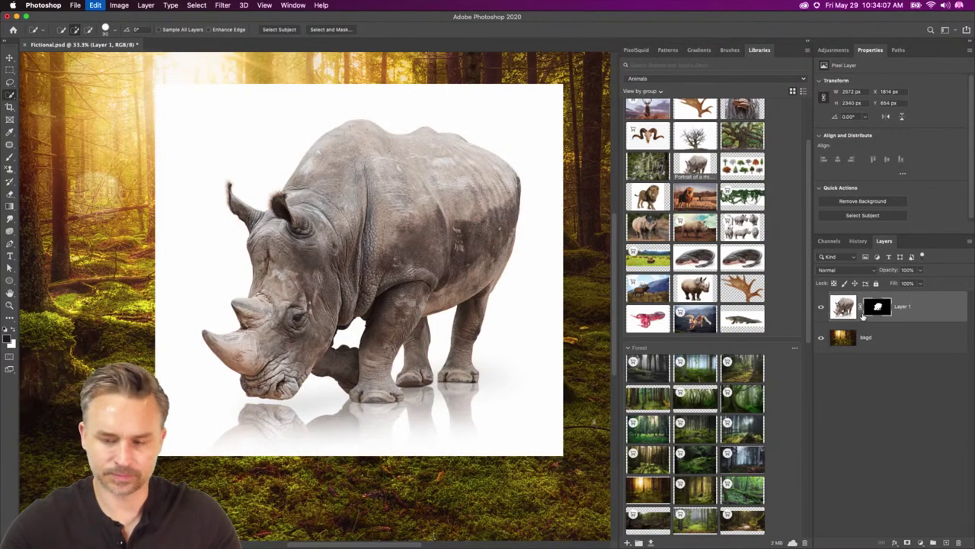
Apply the layer mask permanently to the rhino layer.
right_click(872, 311)
left_click(876, 336)
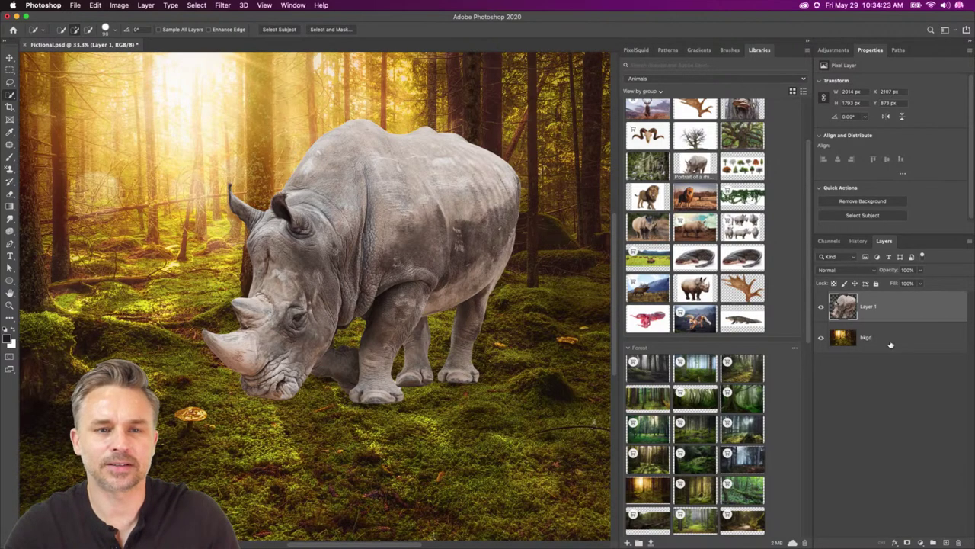
Lengthen the rhino's front horn by pulling its tip outward with Puppet Warp, pinning the surrounding face in place.
left_click(95, 5)
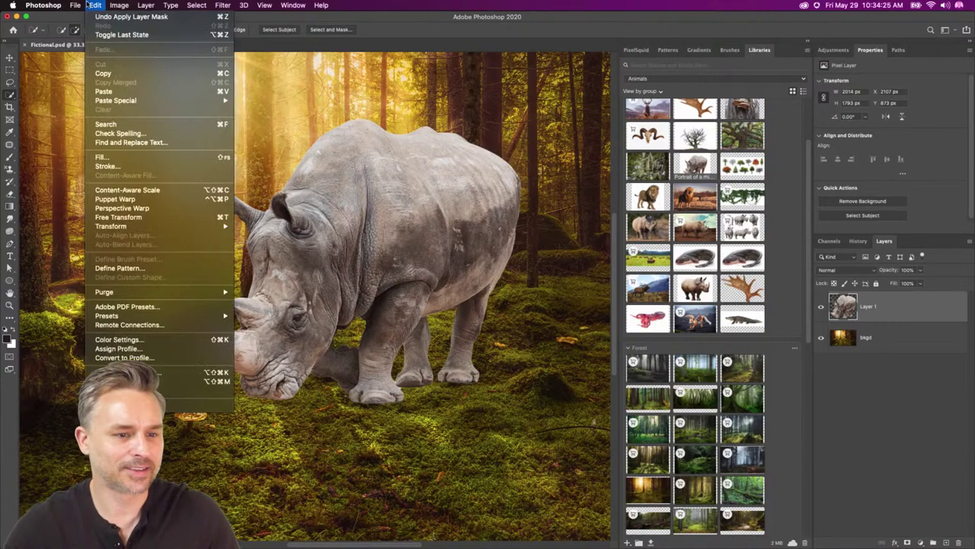
mouse_move(119, 227)
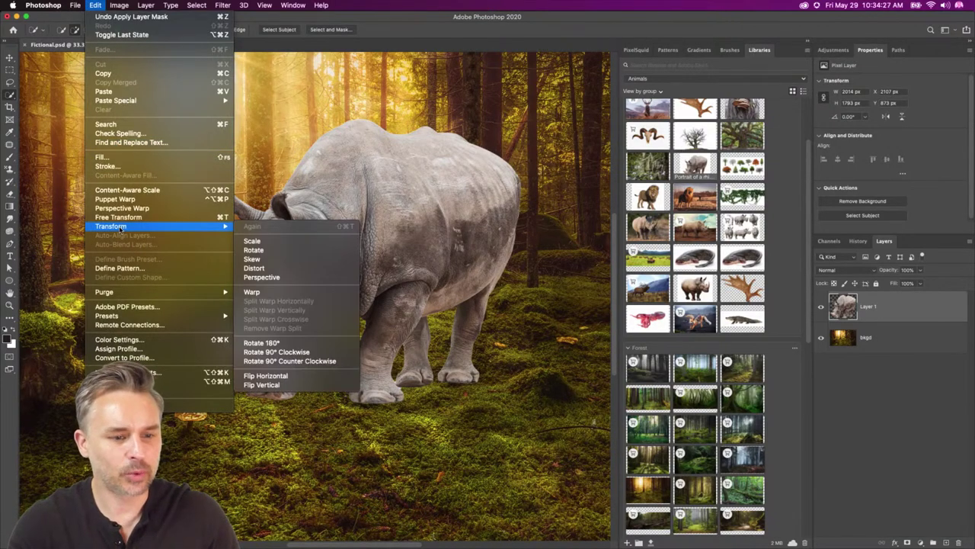
left_click(112, 200)
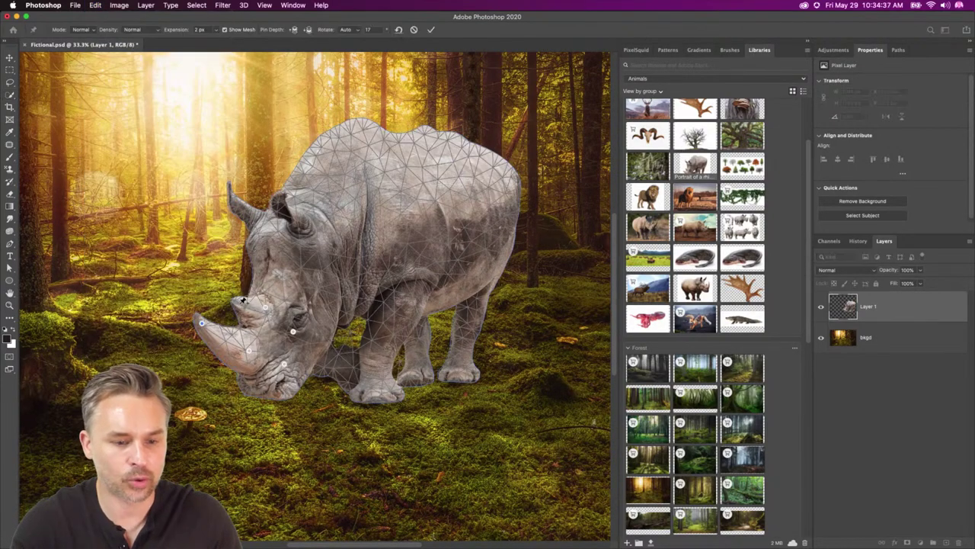
left_click_drag(240, 297, 201, 320)
left_click(475, 283)
key("Return")
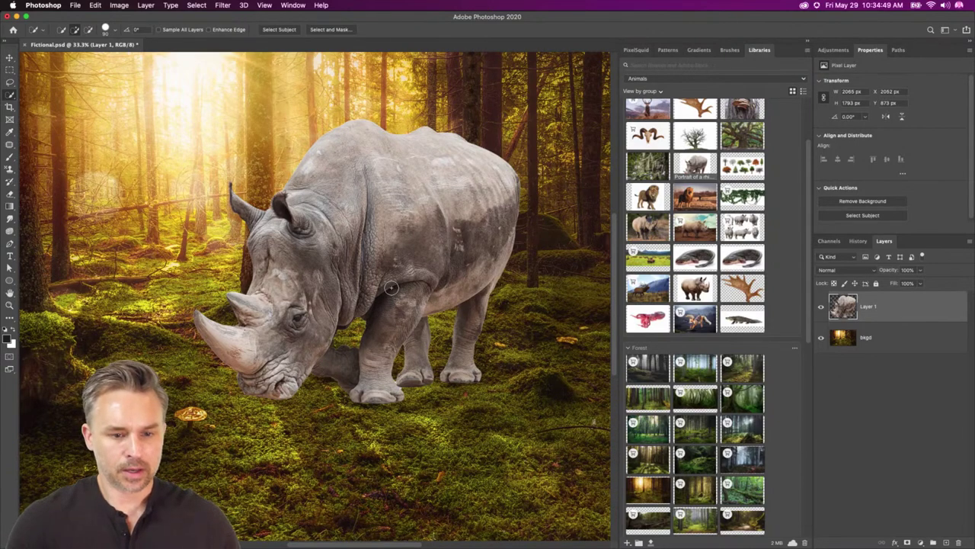
Place the moose horns image from the Animals library above the rhino at about 5017 × 3344 px.
scroll(705, 229, "up", 3)
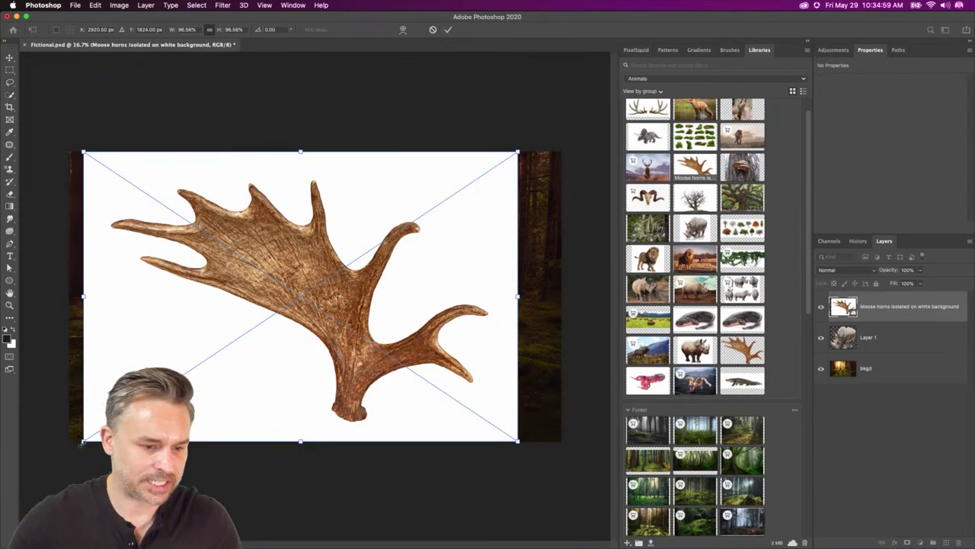
left_click_drag(82, 442, 119, 418)
key("Return")
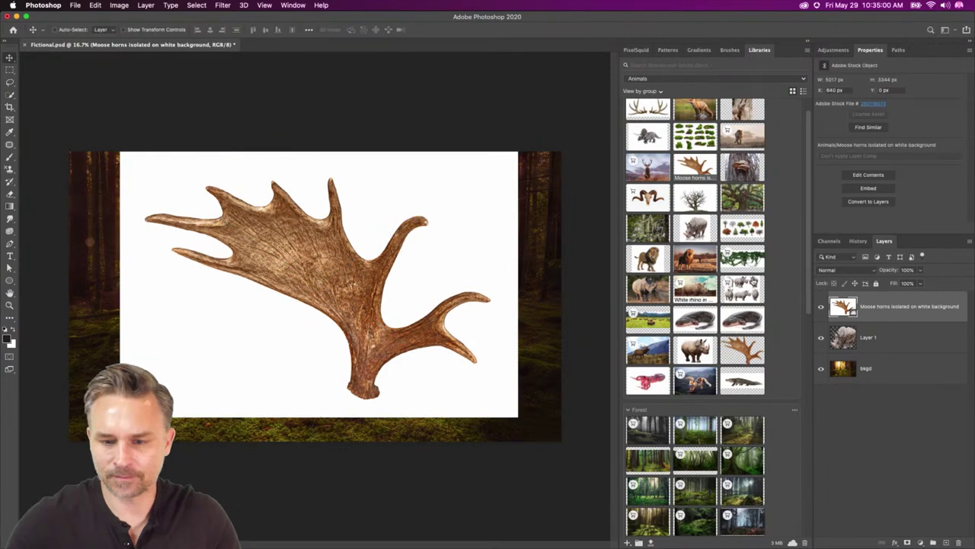
Rasterize the moose antler layer and cut it out from its white background, applying the resulting layer mask permanently.
right_click(879, 299)
left_click(874, 299)
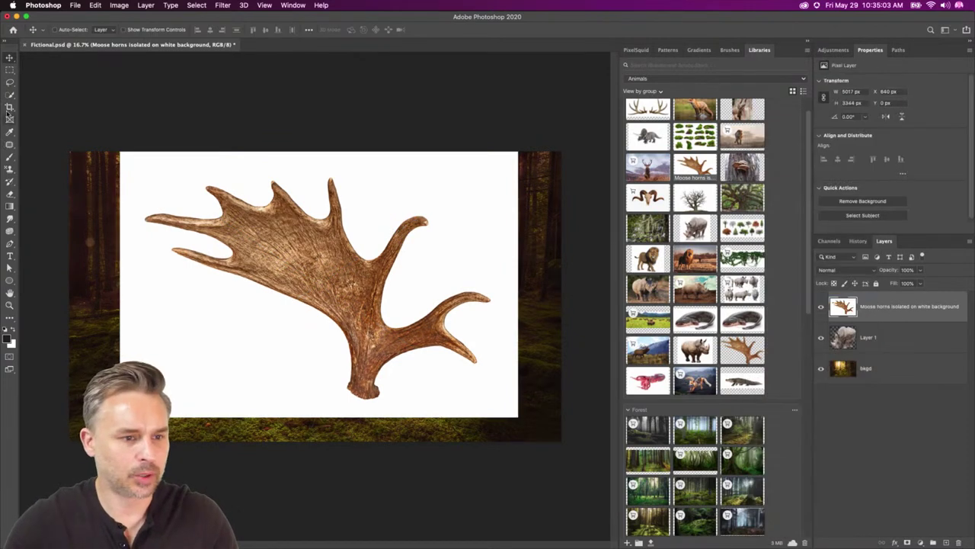
left_click(837, 202)
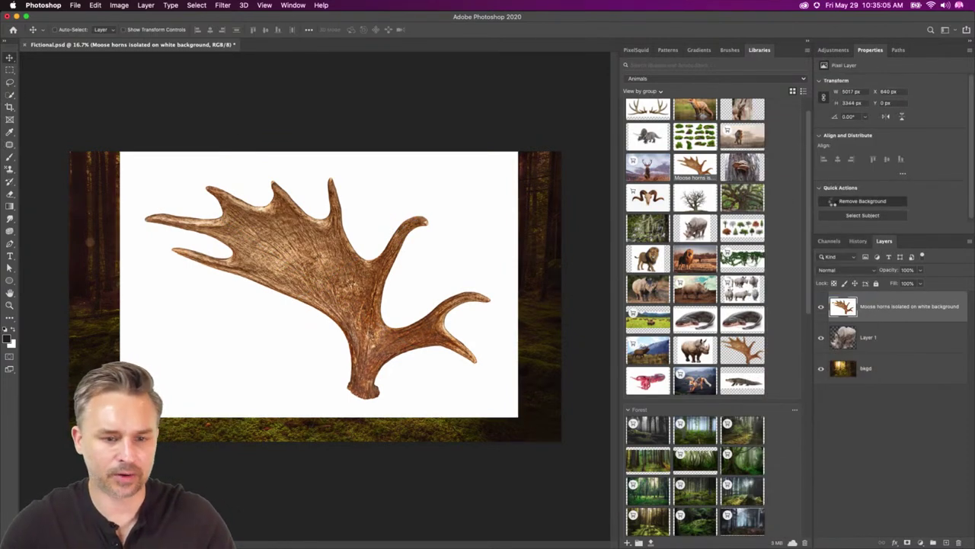
right_click(887, 309)
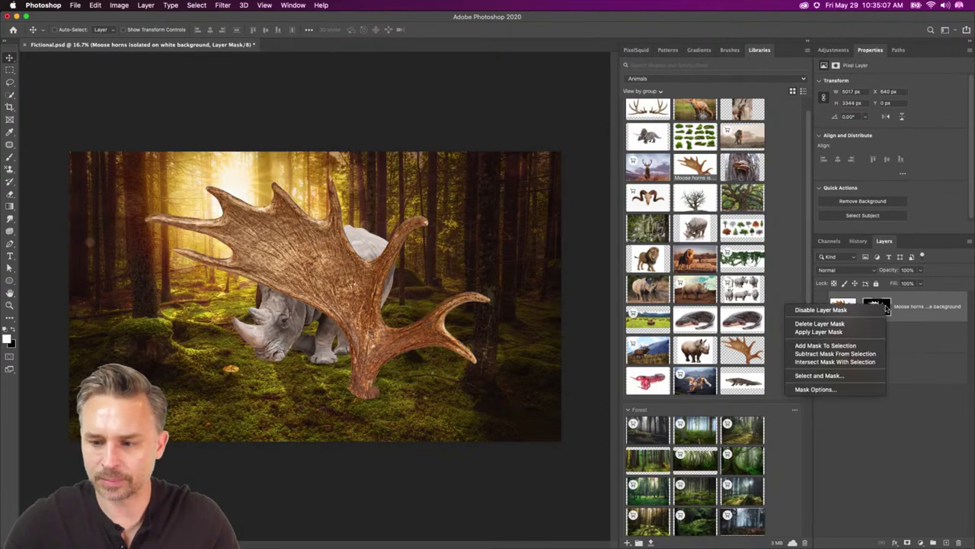
left_click(867, 332)
Shrink the antler to about 978 × 1865 px, rotate it upright and set its base behind the rhino's near ear.
key("super+t")
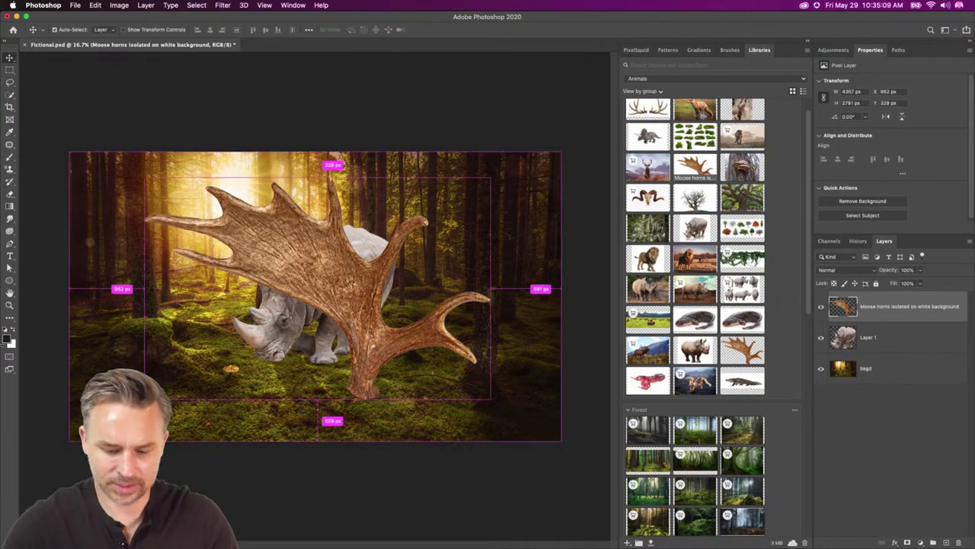
left_click_drag(137, 176, 293, 125)
left_click_drag(308, 83, 318, 321)
left_click_drag(306, 399, 312, 233)
key("Return")
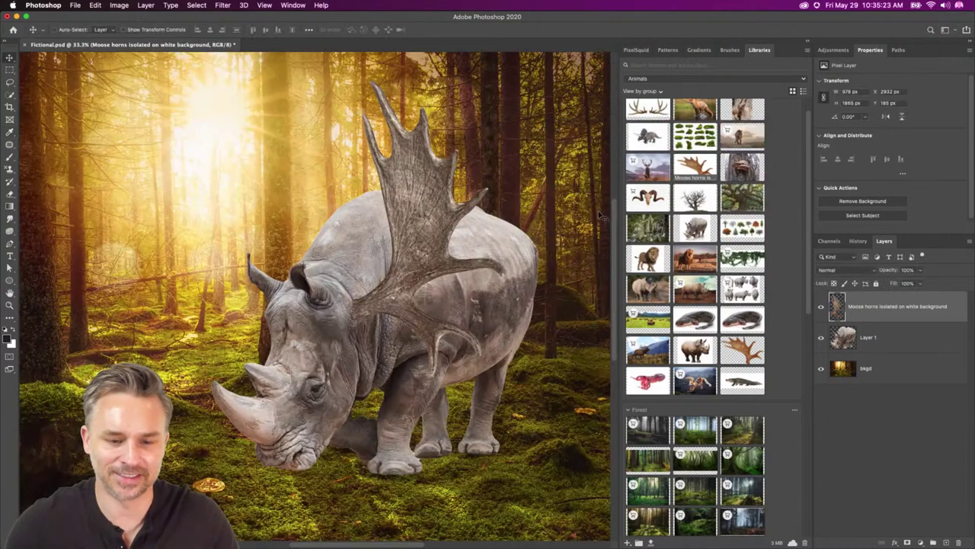
Duplicate the antler layer, flip the copy horizontally and move it to the far side of the rhino's head.
left_click_drag(841, 318, 887, 336)
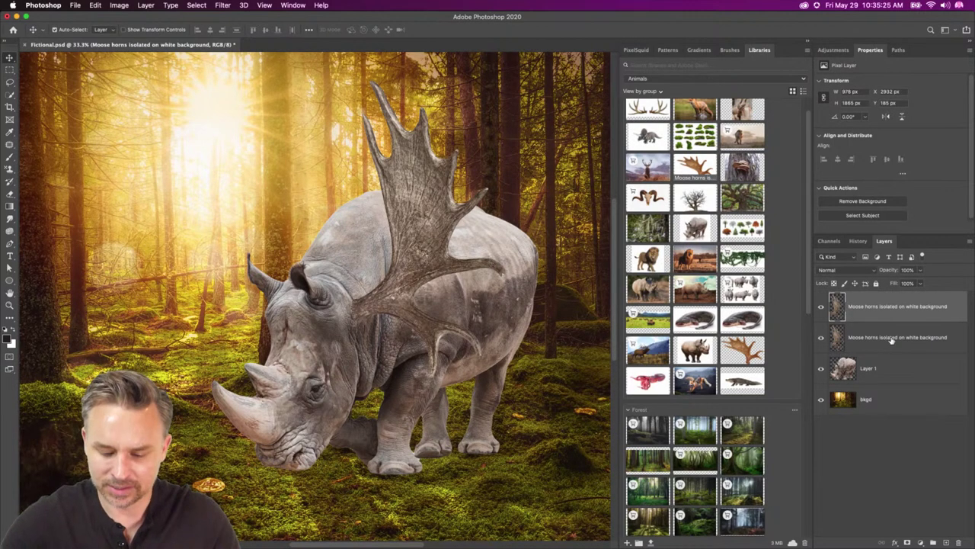
key("super+t")
right_click(404, 267)
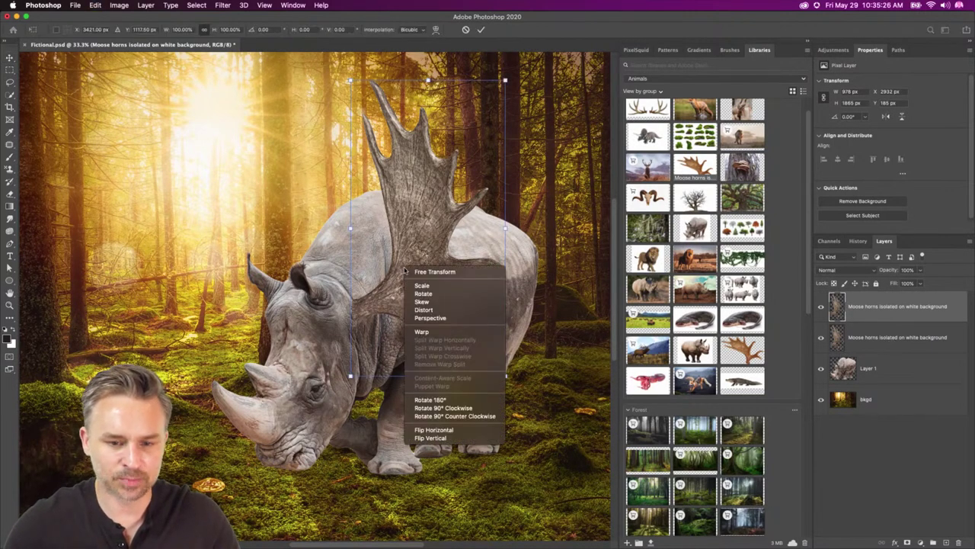
left_click(433, 430)
left_click_drag(426, 257, 202, 264)
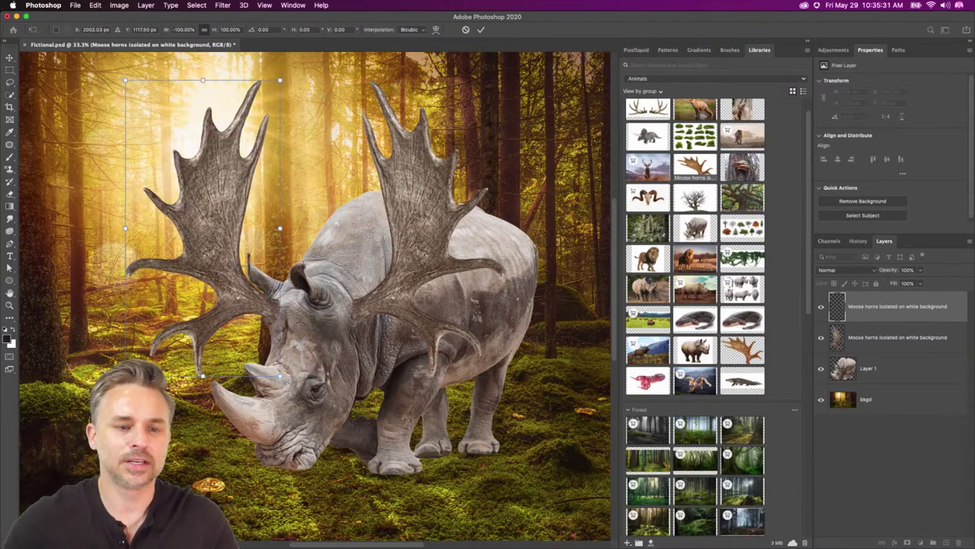
Tilt the flipped antler outward against the far side of the head and move its layer beneath the rhino layer.
left_click_drag(94, 65, 64, 121)
left_click_drag(247, 233, 232, 257)
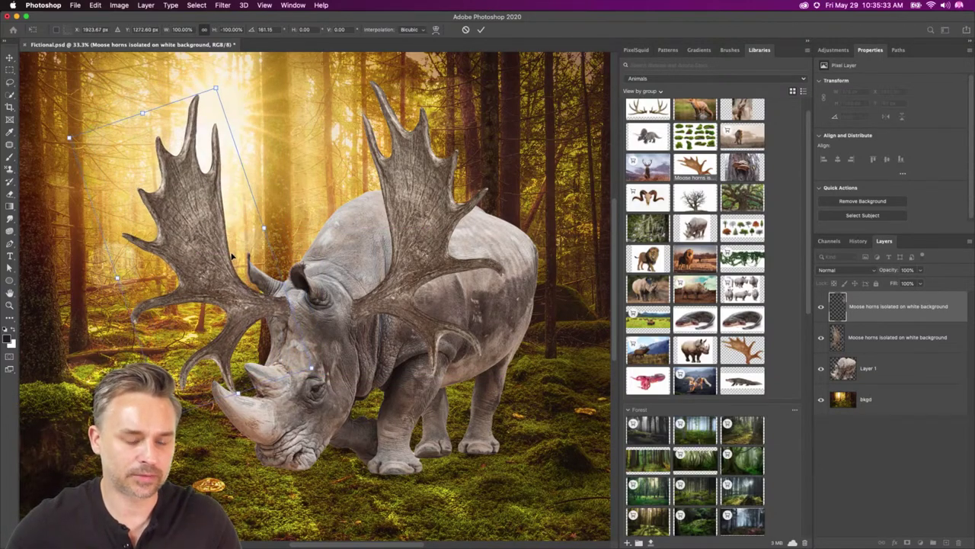
key("Return")
left_click_drag(869, 297, 895, 383)
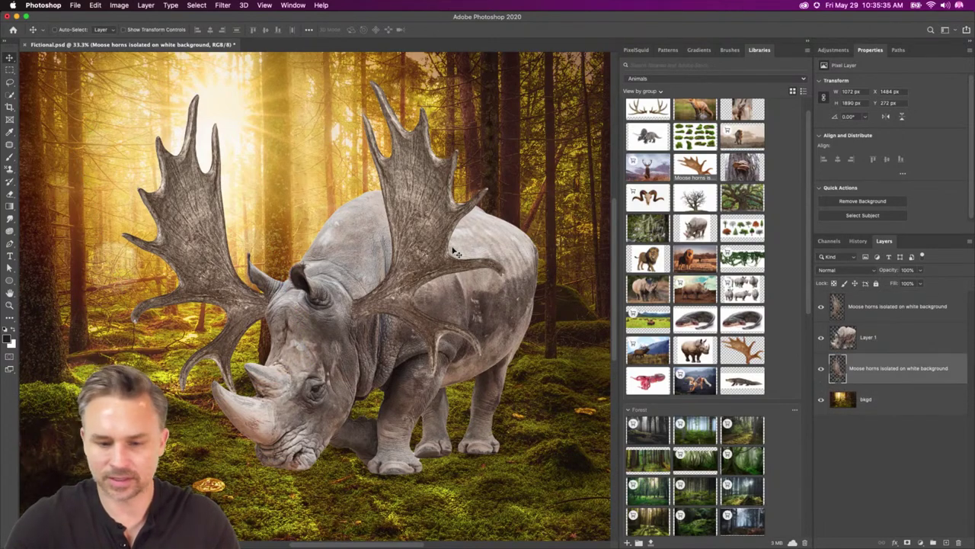
Rotate the near-side antler slightly clockwise and nudge its base closer to the rhino's head.
left_click(409, 209)
key("super+t")
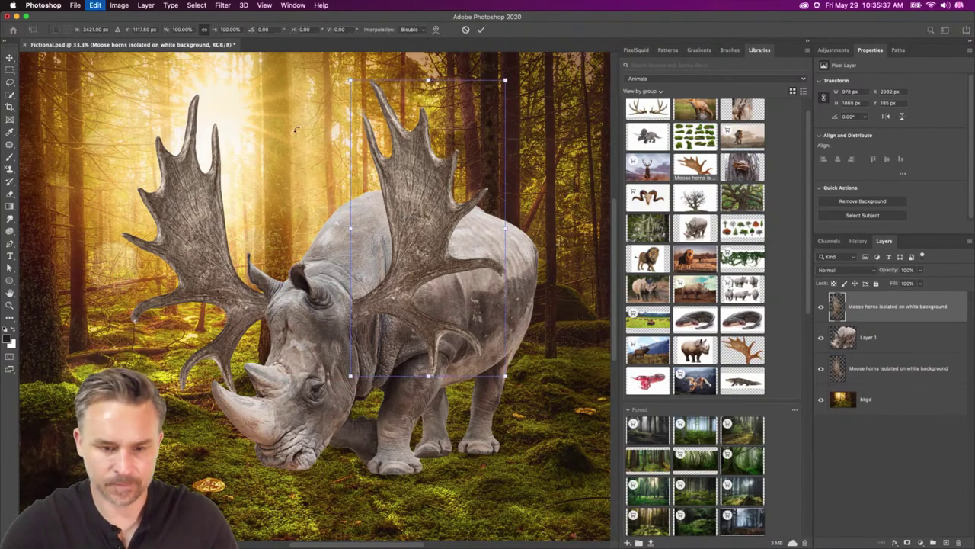
left_click_drag(300, 127, 311, 113)
left_click_drag(388, 263, 386, 265)
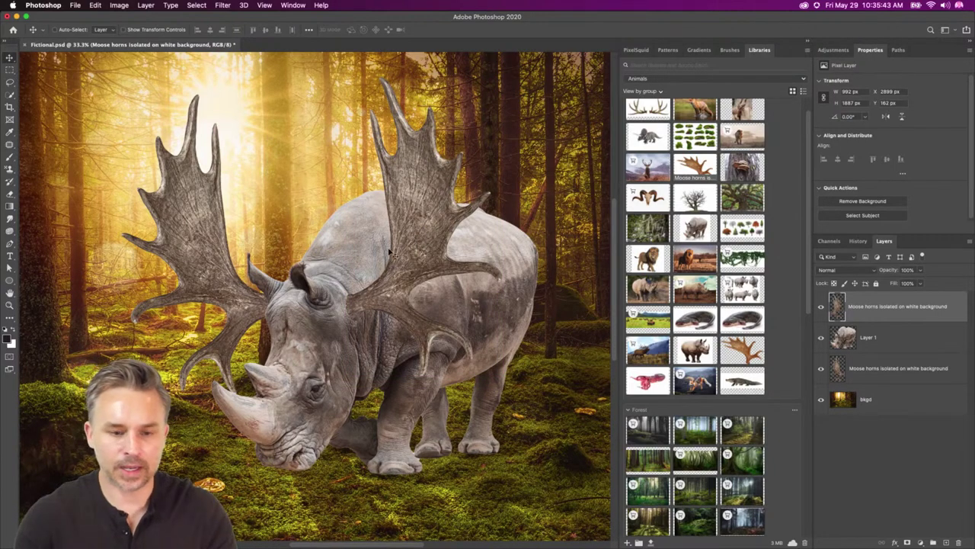
Review the composite by hiding and re-showing the antler and rhino layers, and inspect where the antlers meet the head.
left_click_drag(820, 369, 821, 372)
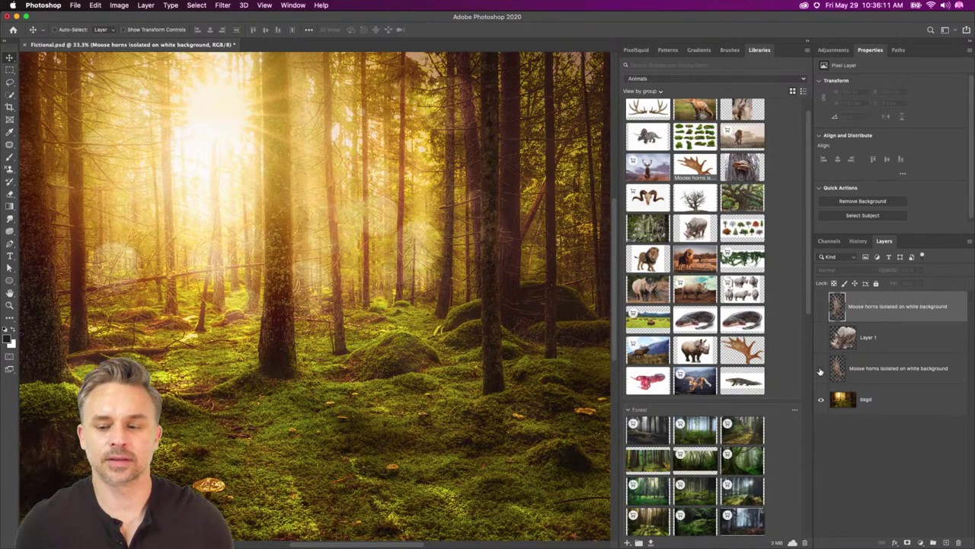
left_click_drag(820, 370, 821, 307)
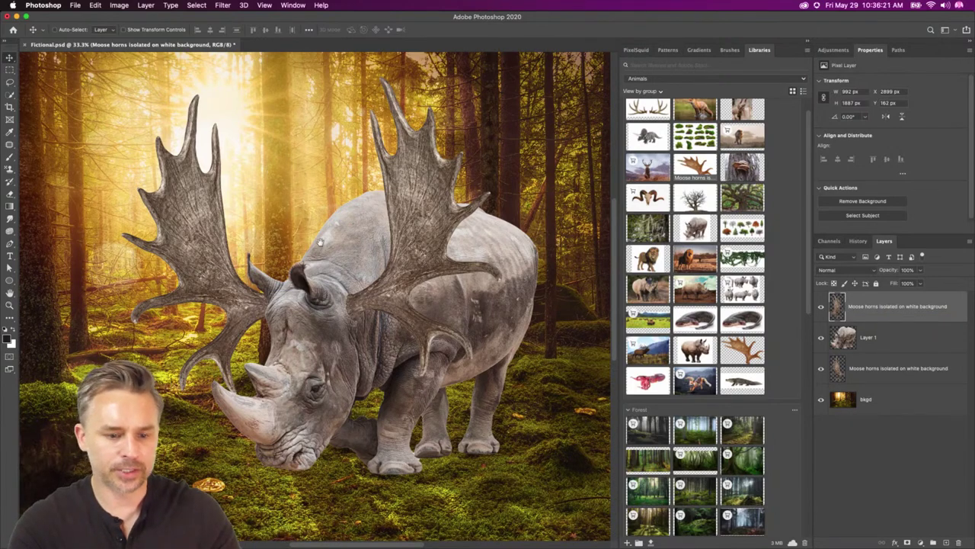
left_click_drag(320, 243, 337, 260)
key("super+plus")
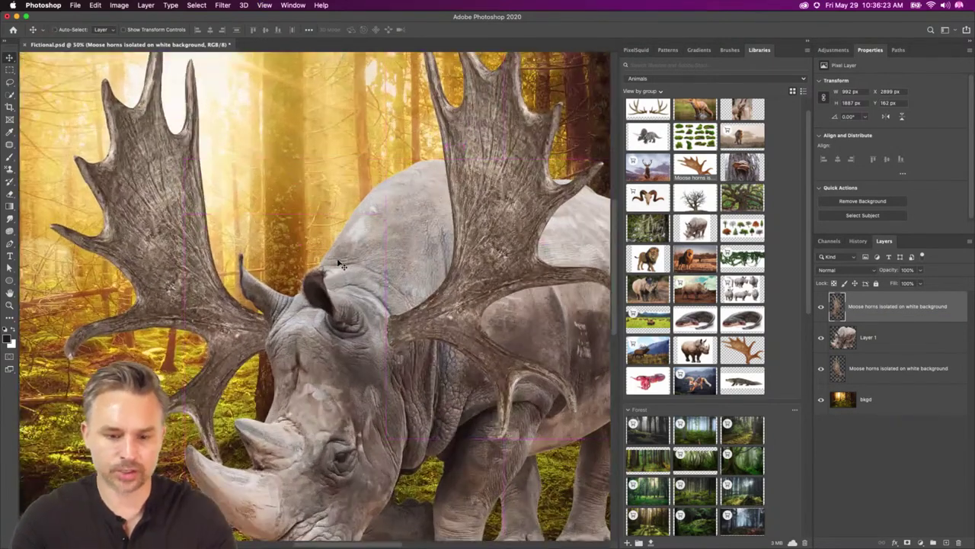
Open the alligator image from the Animals library and remove its white background.
double_click(743, 381)
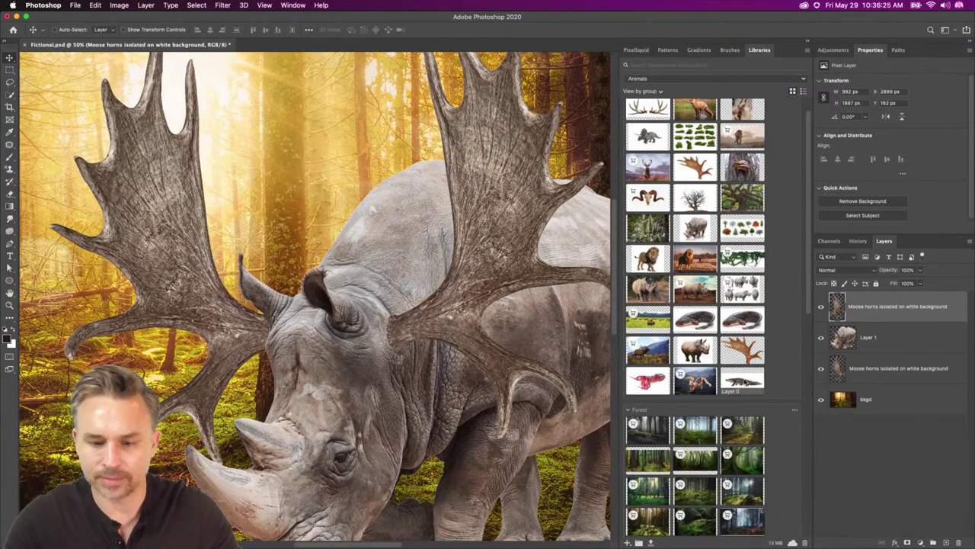
key("super+plus")
key("super+plus")
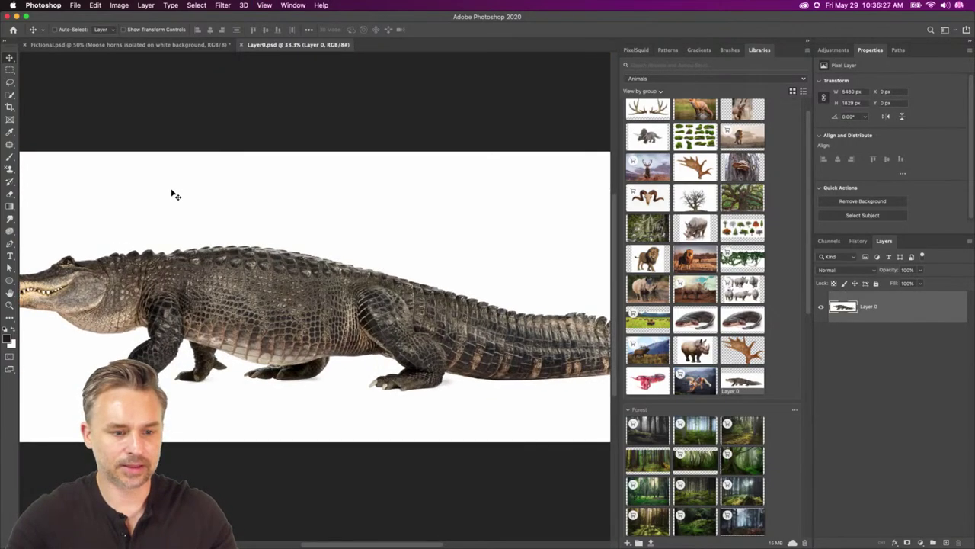
left_click(838, 200)
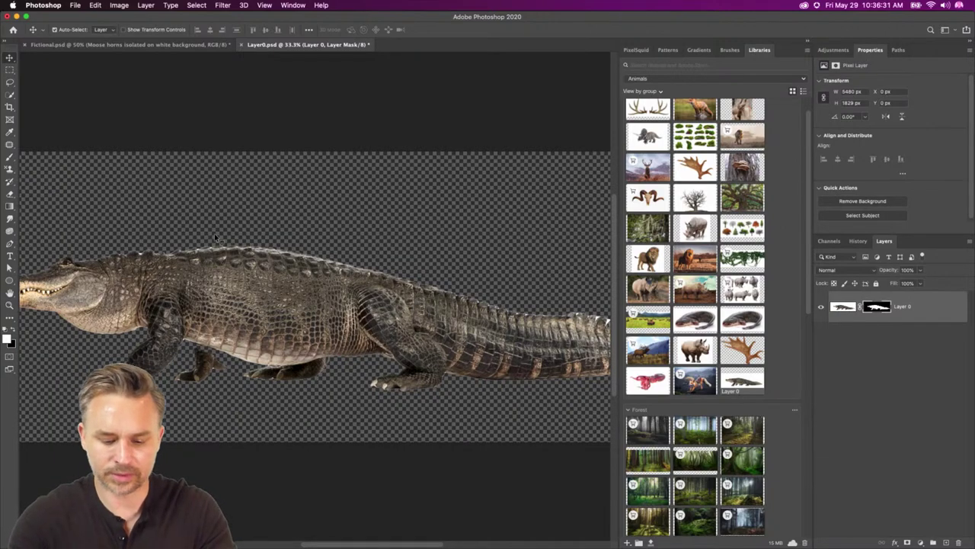
Tile the two open documents side by side and apply the alligator's layer mask permanently.
key("F2")
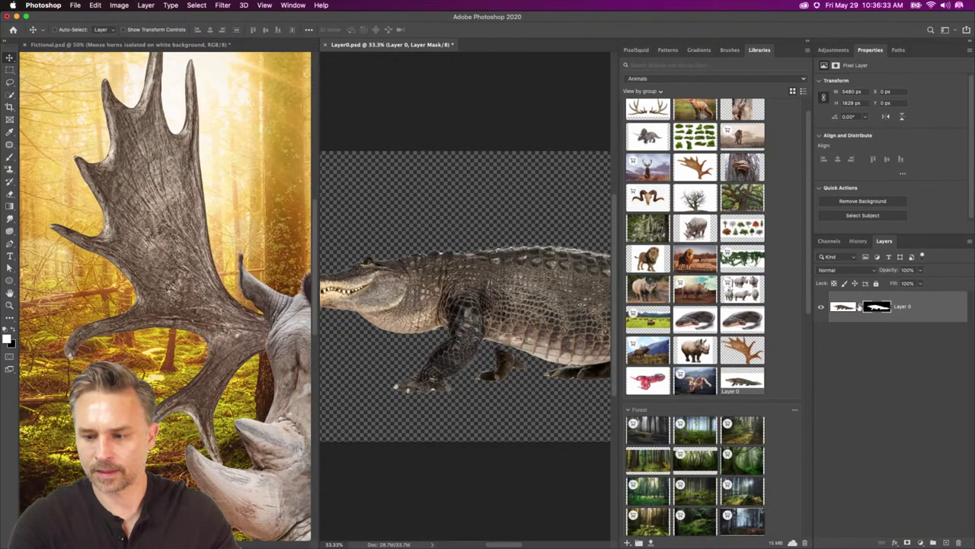
right_click(880, 307)
left_click(811, 331)
Copy the cut-out alligator layer into Fictional.psd and close the alligator document.
left_click_drag(843, 307, 167, 301)
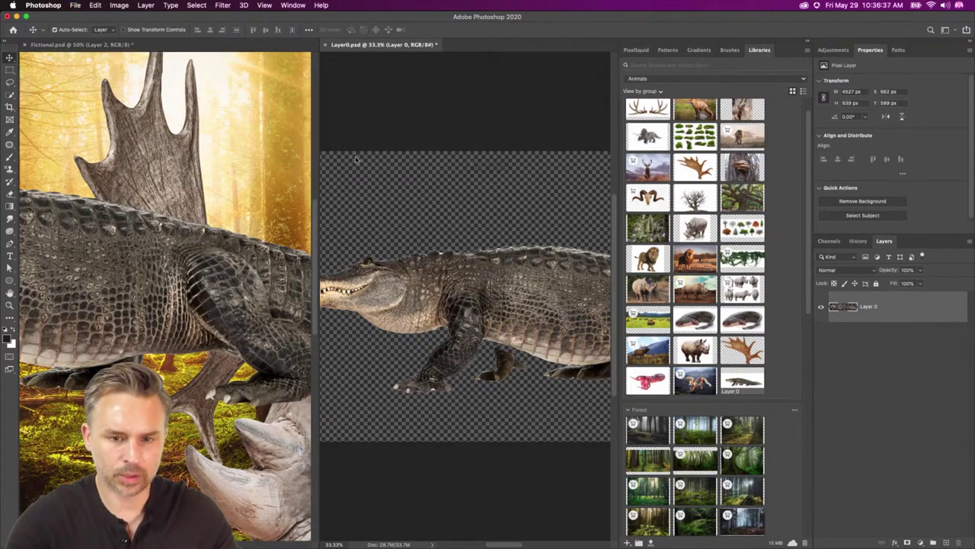
key("super+w")
left_click(448, 189)
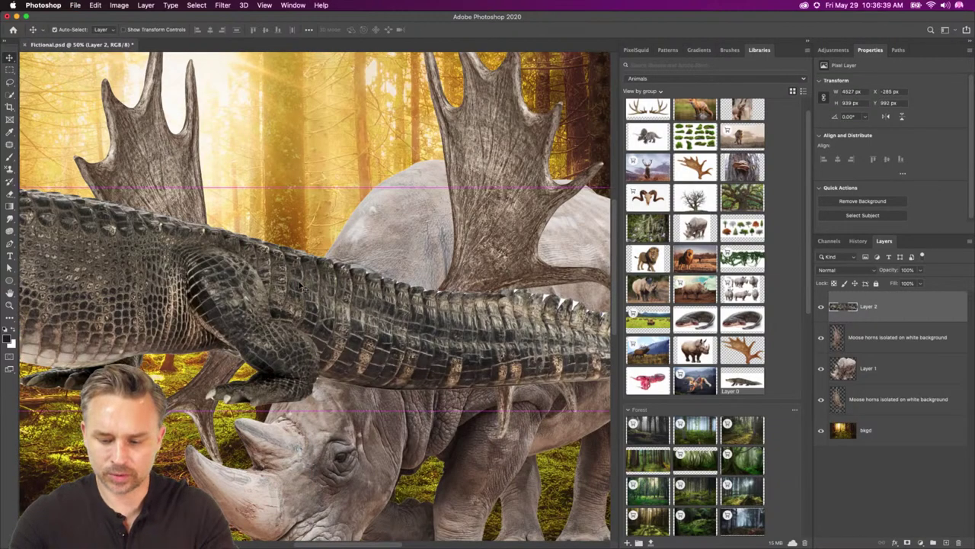
Move the alligator across the rhino so that its head lies over the rhino's head and its tail extends behind.
key("super+minus")
key("super+minus")
key("super+minus")
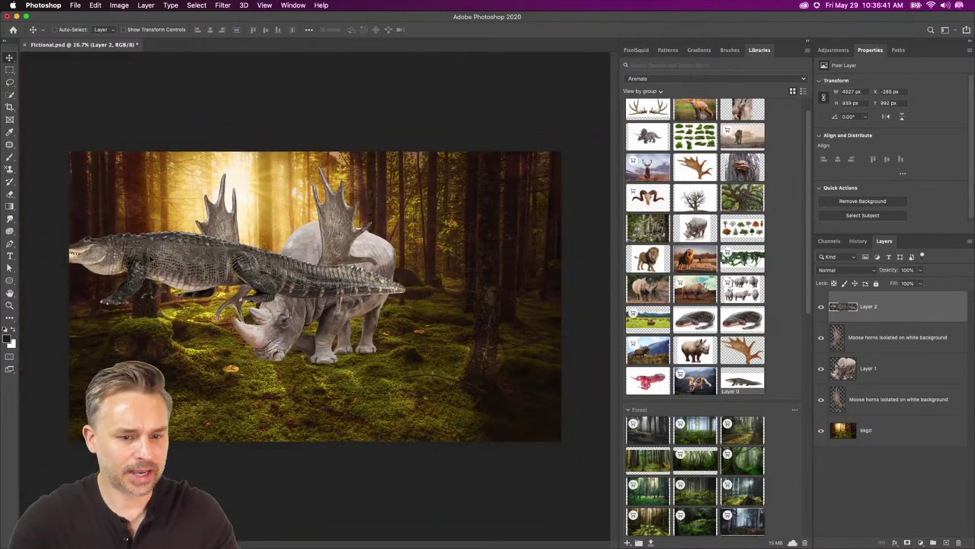
left_click_drag(153, 261, 284, 292)
key("super+plus")
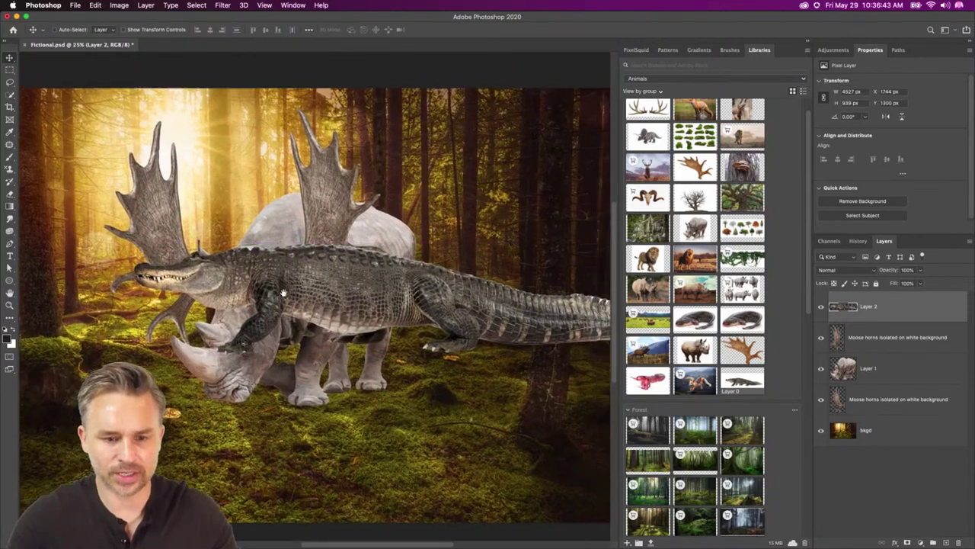
Duplicate the alligator layer and hide the lower one as a backup.
scroll(283, 293, "right", 2)
key("super+j")
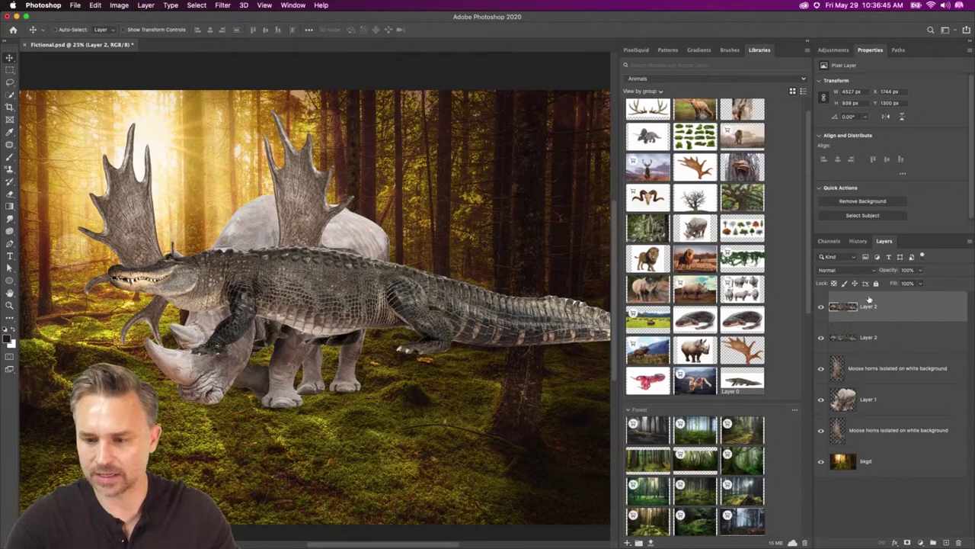
left_click(820, 336)
Select the alligator's head and front with a rectangular marquee on the top alligator layer and delete that area.
scroll(258, 294, "right", 3)
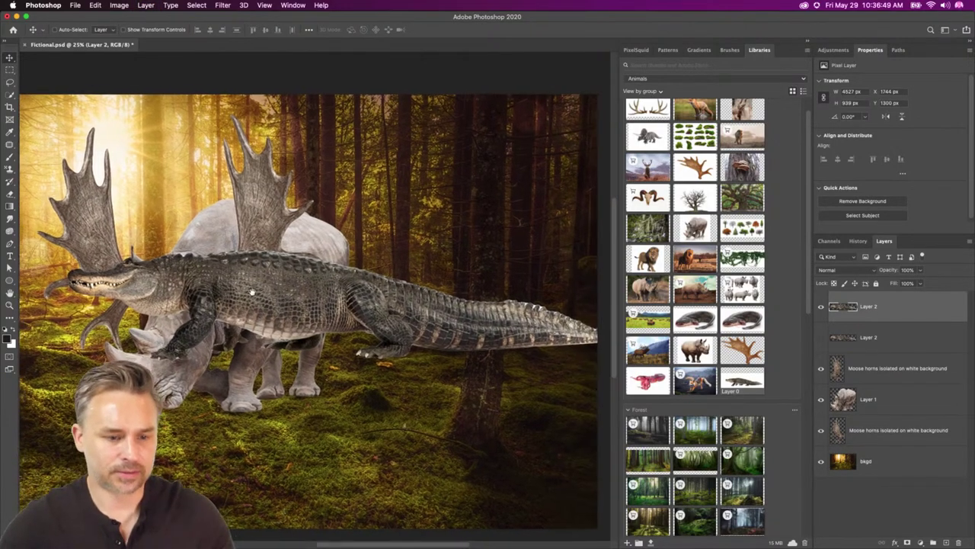
left_click(9, 71)
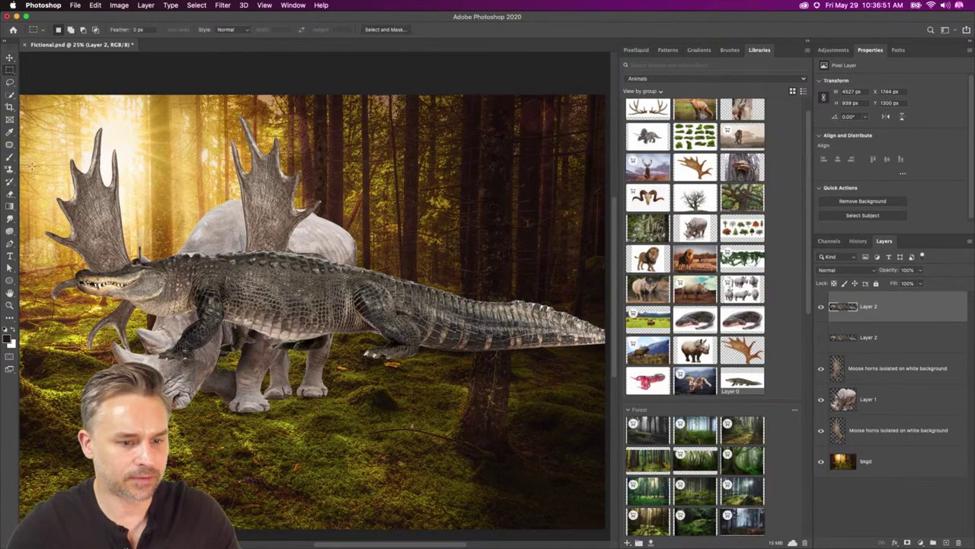
left_click_drag(69, 221, 204, 402)
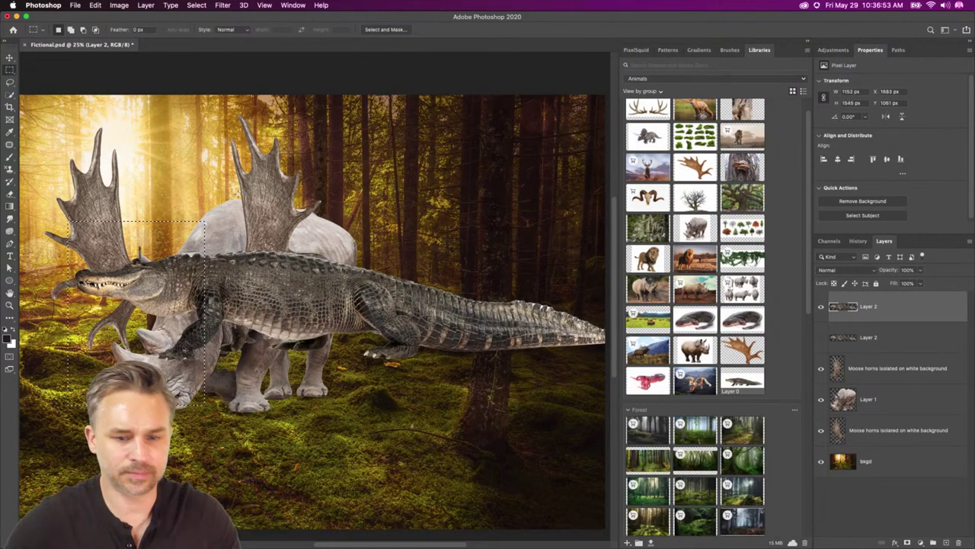
key("Delete")
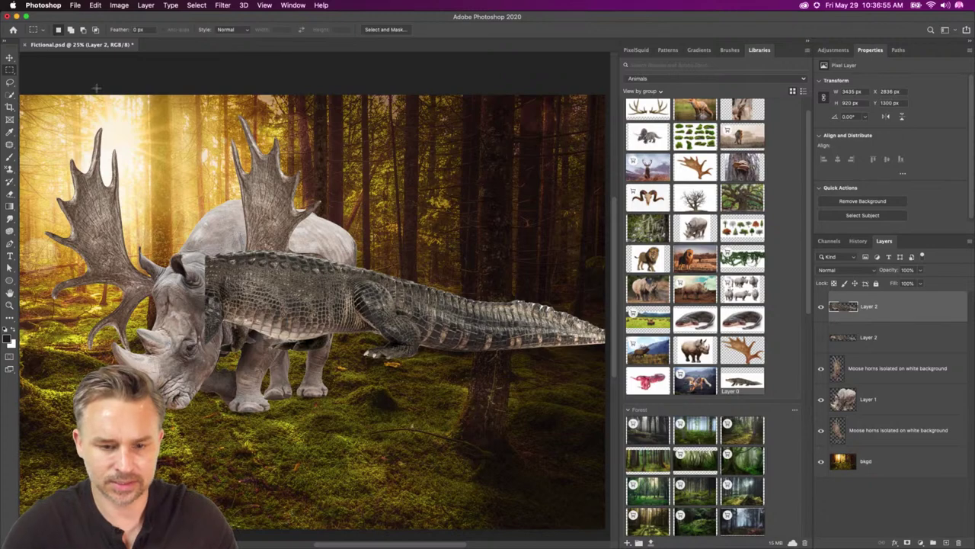
Scale the trimmed alligator layer to 81.59% and move it over the rhino's body with its tail extending behind.
key("ctrl+t")
left_click_drag(581, 262, 497, 268)
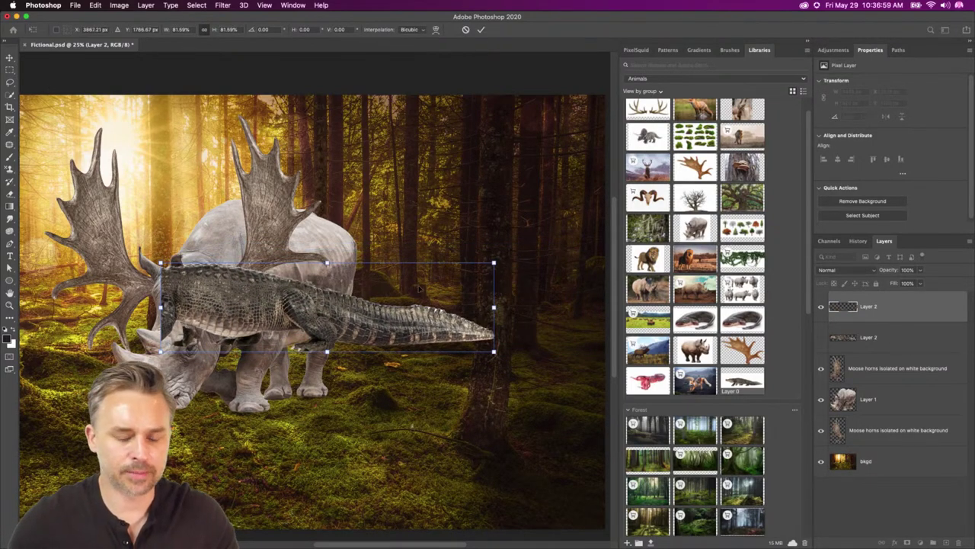
left_click_drag(367, 278, 373, 288)
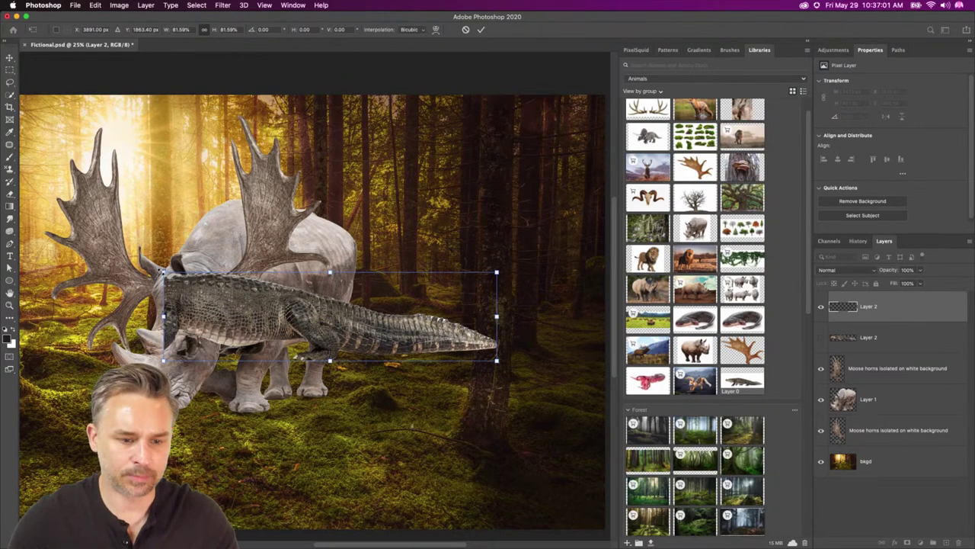
key("Return")
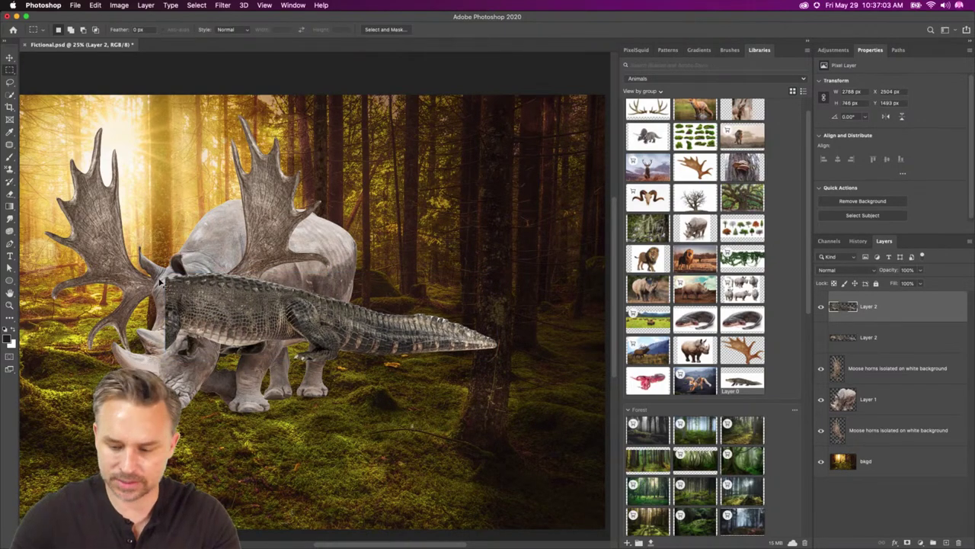
Apply Puppet Warp to the alligator, pinning its hip and tail, and pull the hip pin upward to curve the body.
key("super+plus")
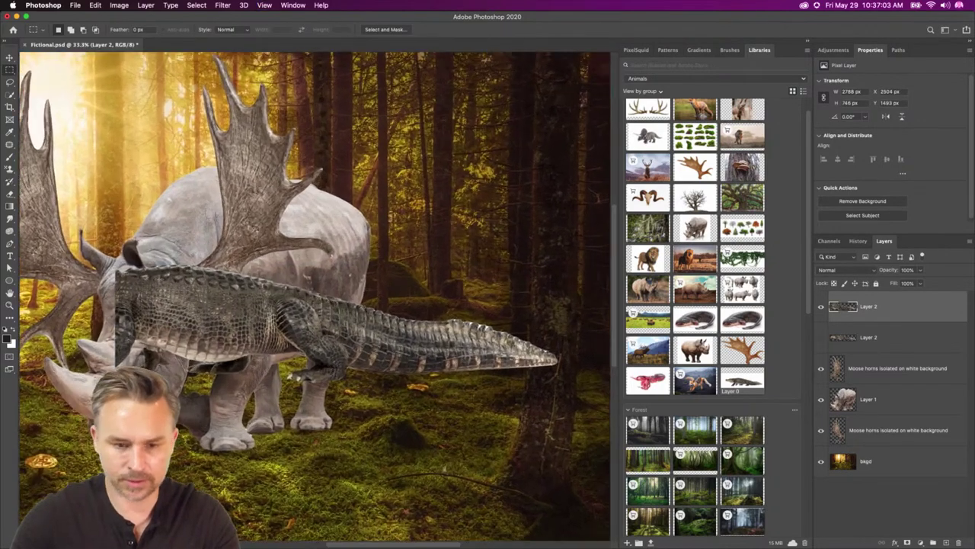
left_click(77, 5)
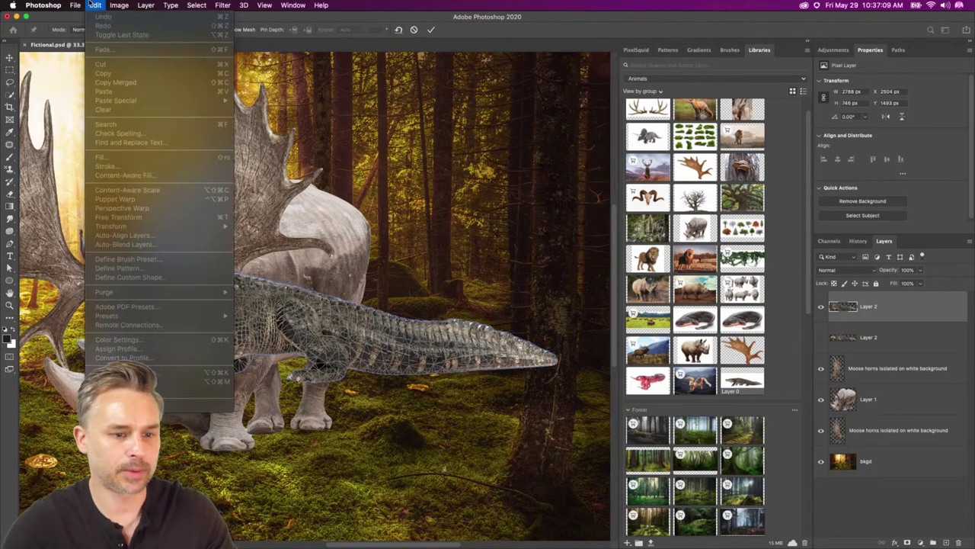
left_click(93, 6)
left_click(511, 352)
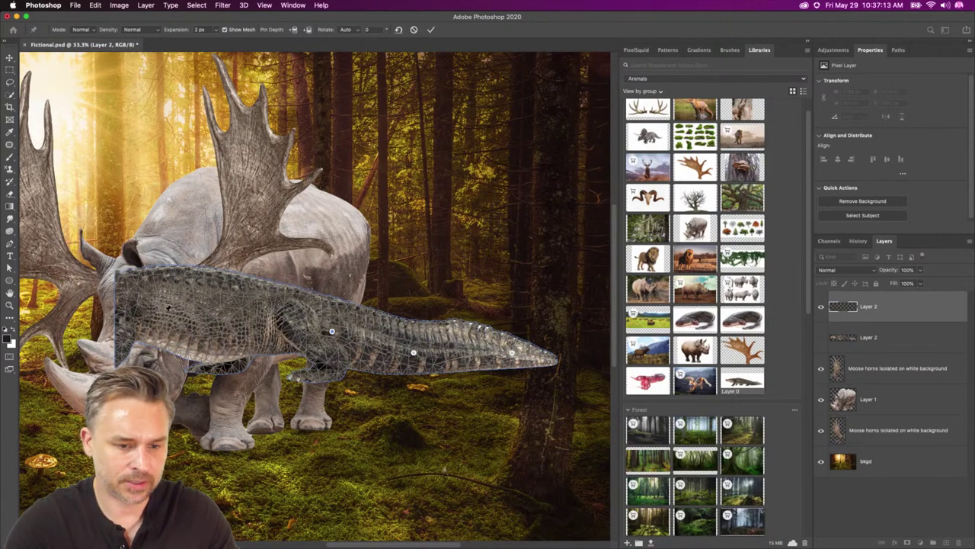
left_click_drag(332, 329, 352, 299)
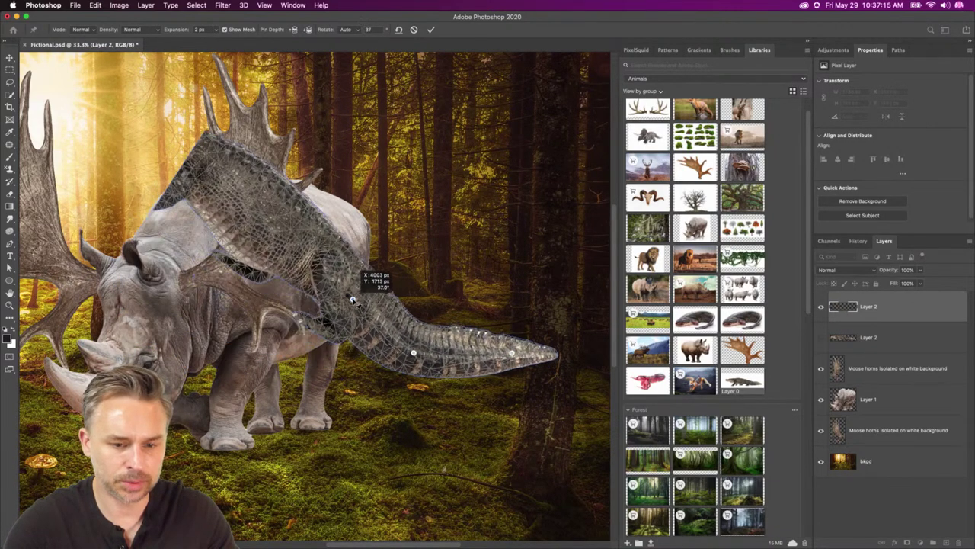
Add Puppet Warp pins along the alligator's back, belly and front, and bend the body to cover the rhino's back.
left_click_drag(325, 226, 342, 206)
left_click(301, 235)
left_click_drag(302, 236, 286, 275)
left_click(285, 199)
left_click_drag(285, 199, 290, 174)
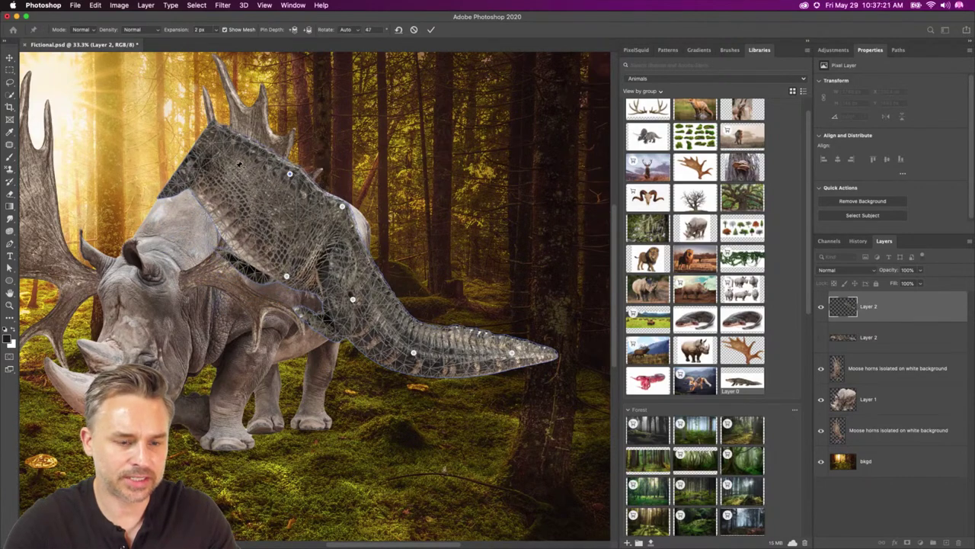
left_click(227, 178)
left_click_drag(228, 178, 195, 222)
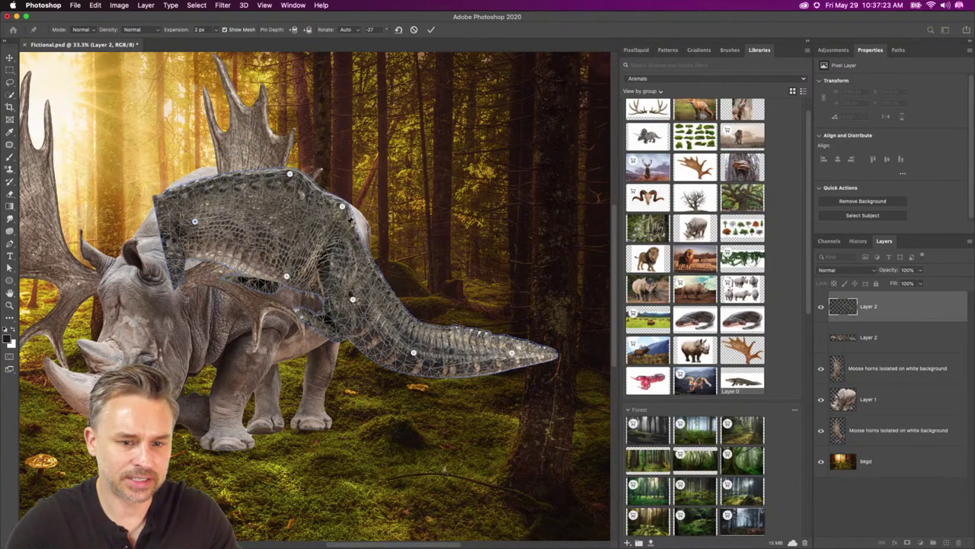
Adjust the rump and tail pins to follow the rhino's hindquarters and curl the tail inward, then apply the warp.
left_click_drag(343, 208, 369, 234)
left_click_drag(414, 352, 389, 385)
left_click_drag(511, 352, 470, 371)
left_click_drag(388, 386, 388, 370)
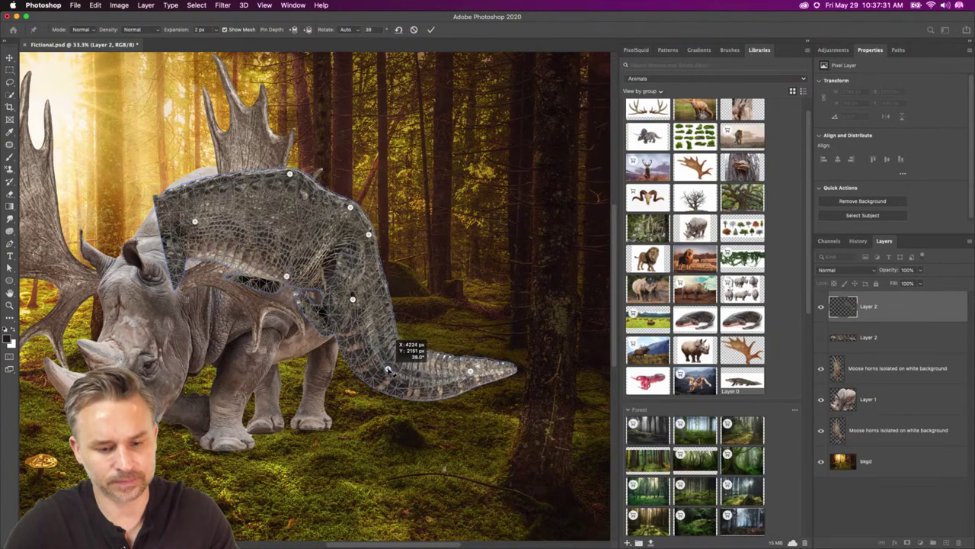
left_click_drag(470, 371, 470, 367)
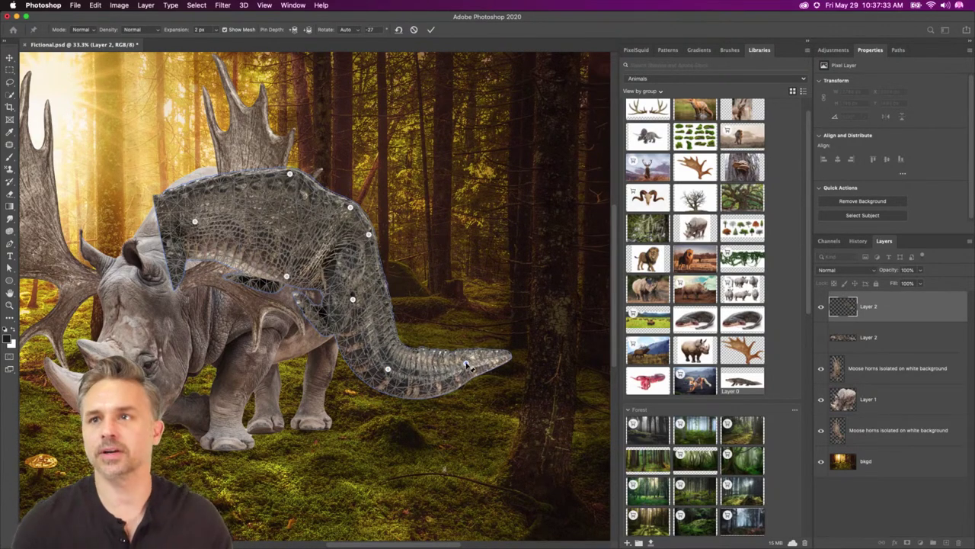
key("Return")
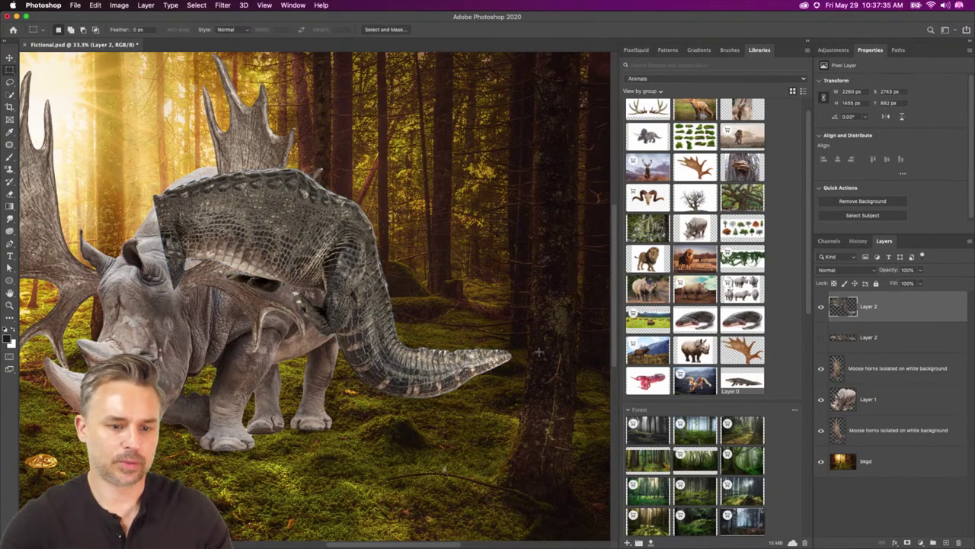
Add a layer mask to the warped alligator layer and enlarge the brush to 600 px.
left_click(908, 542)
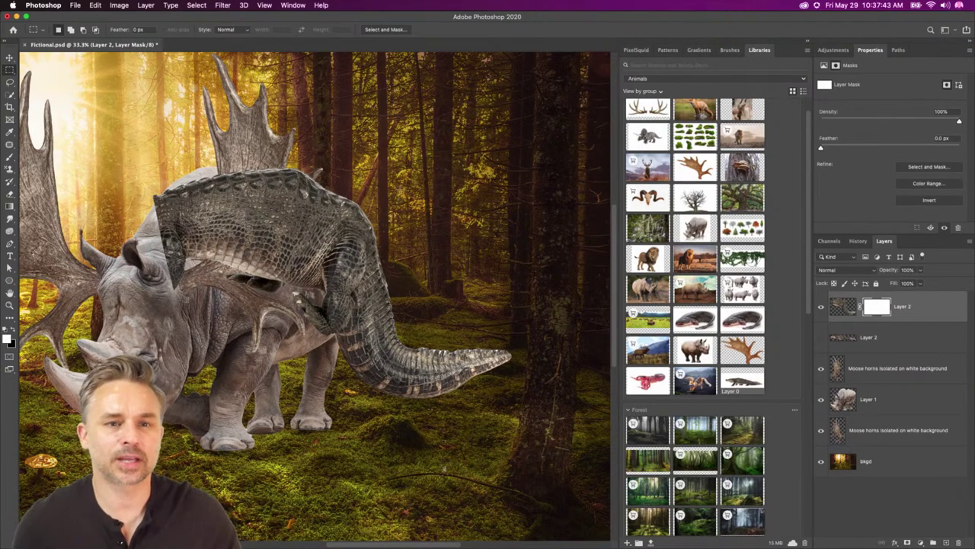
key("b")
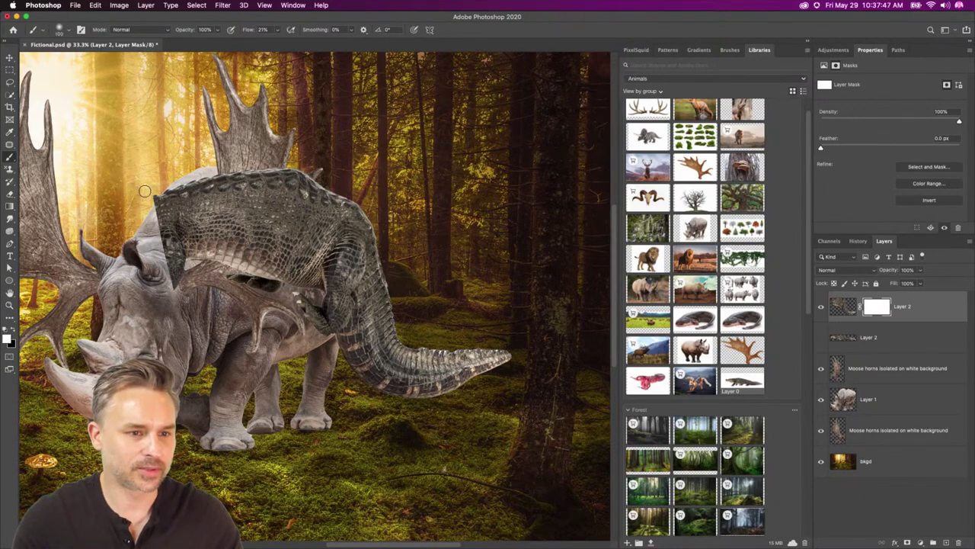
key("bracketright")
key("bracketright")
key("bracketright")
key("bracketright")
key("bracketright")
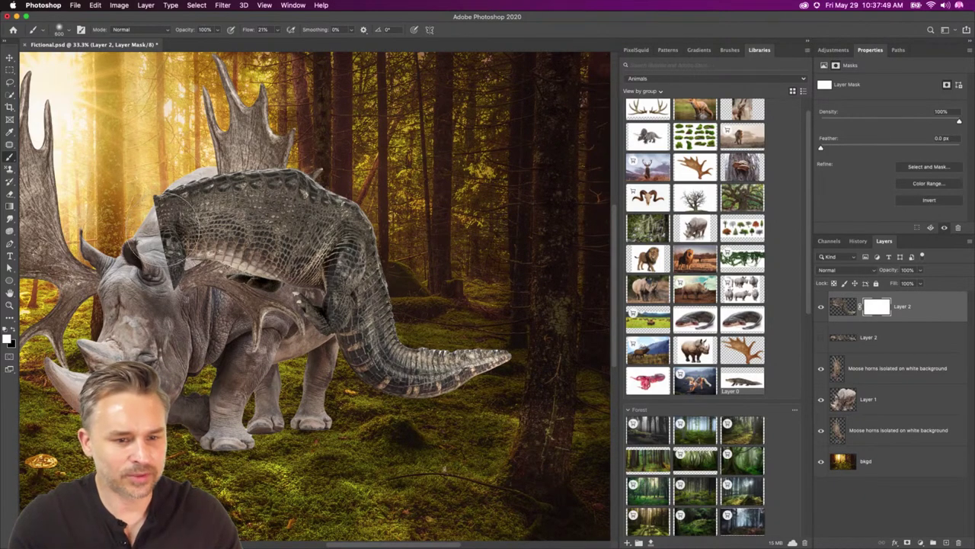
Puppet Warp the alligator image again, pinning its rump and belly and raising its back along the rhino's back.
left_click(841, 310)
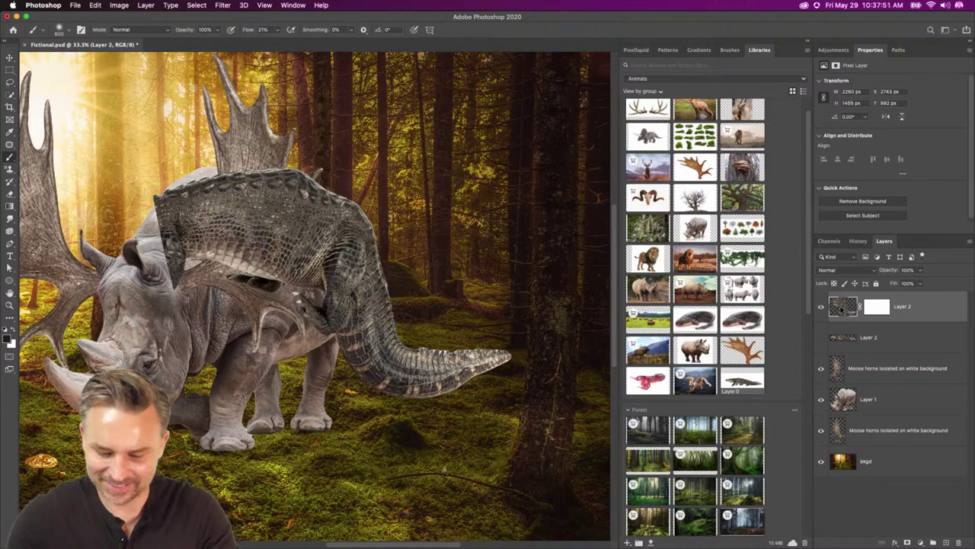
key("super+shift+p")
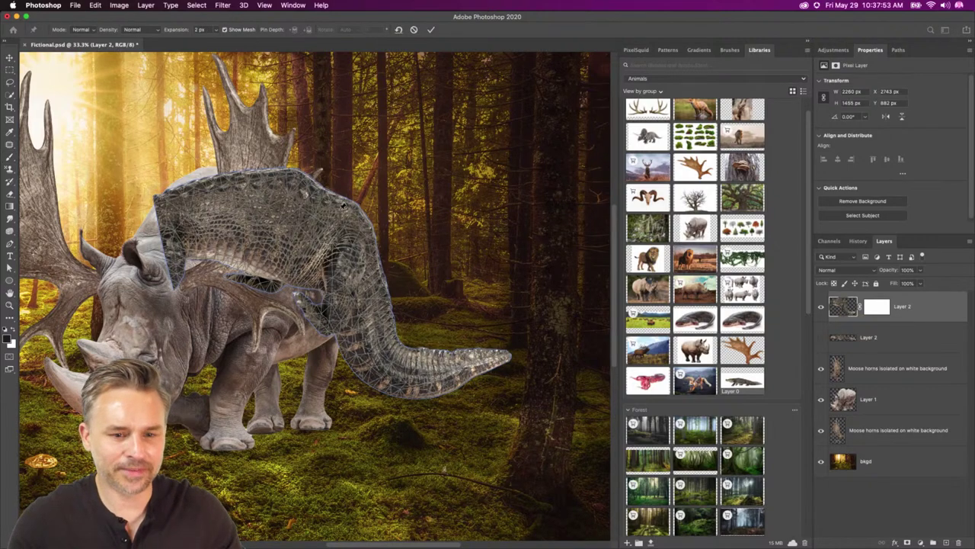
left_click(351, 219)
left_click(310, 280)
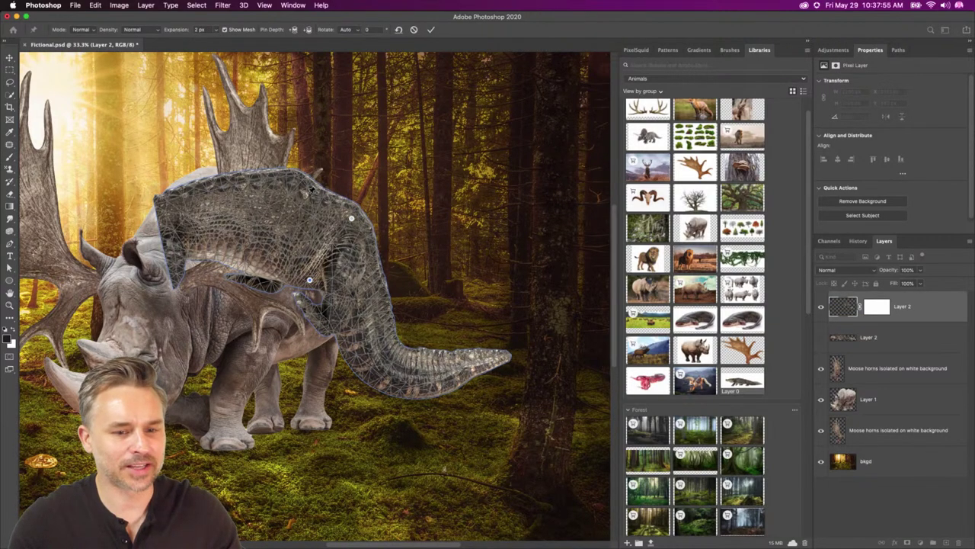
left_click(209, 187)
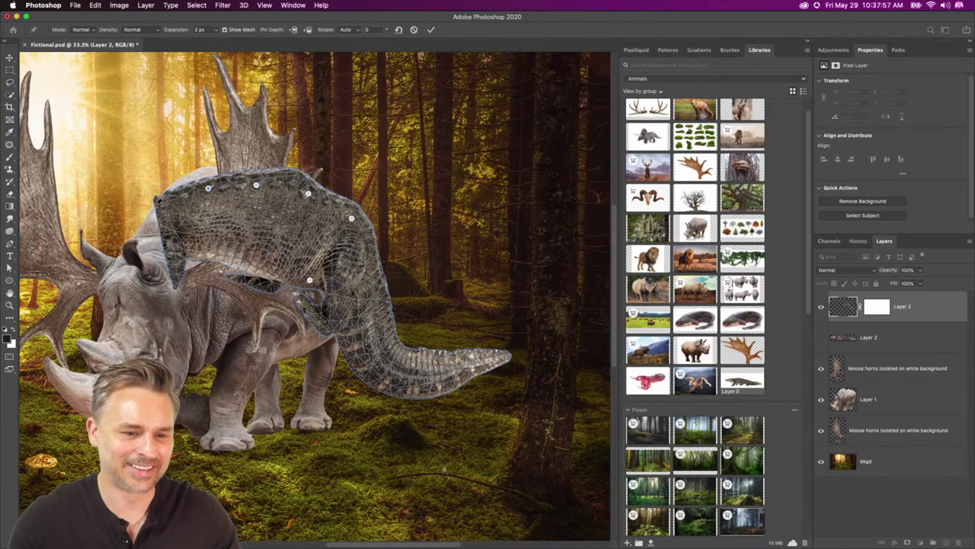
left_click_drag(210, 188, 258, 177)
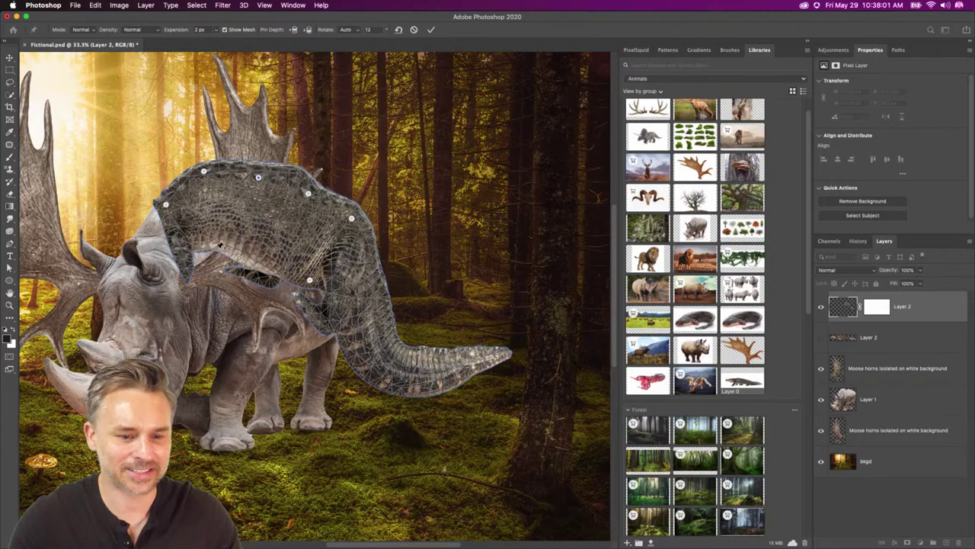
Pull the alligator's belly down over the rhino's side, readjust the tail pins and apply the warp.
left_click_drag(218, 242, 223, 306)
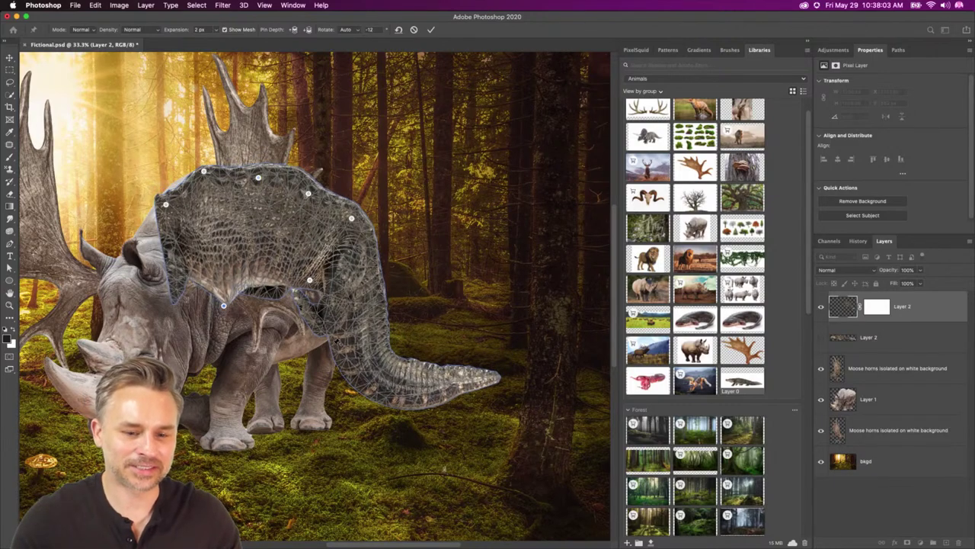
mouse_move(311, 282)
left_mouse_down()
mouse_move(323, 299)
mouse_move(311, 294)
left_mouse_up()
left_click_drag(398, 368, 396, 362)
left_click_drag(458, 367, 449, 356)
key("Return")
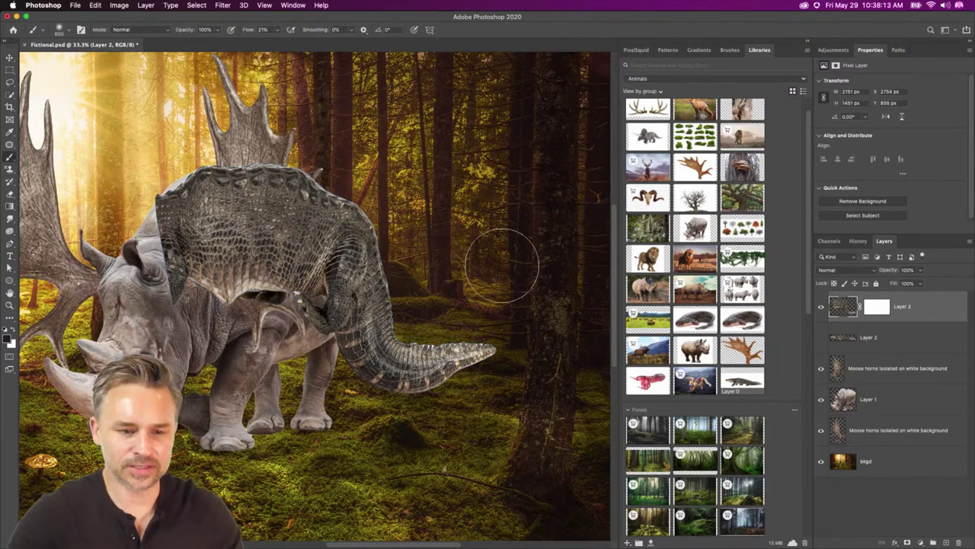
Paint black on the alligator layer's mask to hide its front, side and leg, then reduce the brush to 90 px.
left_click(884, 311)
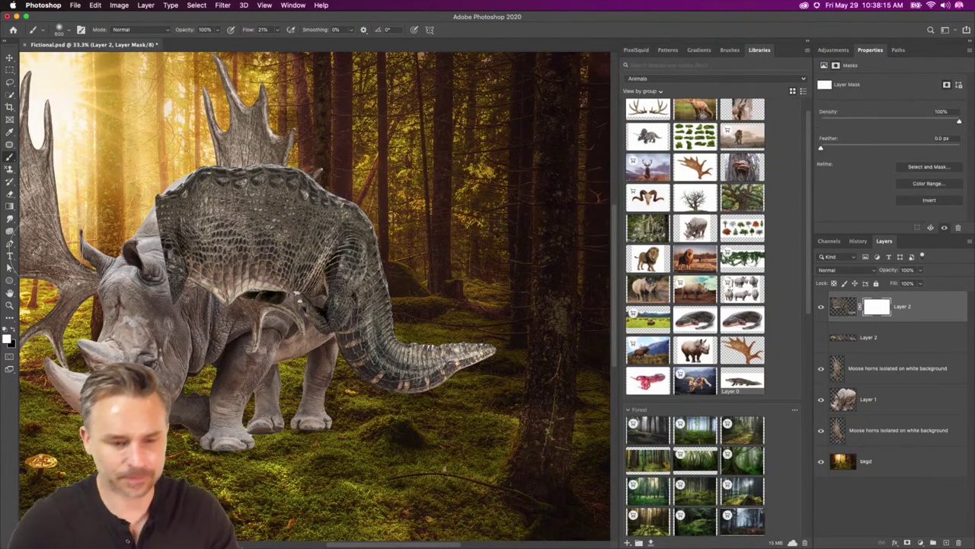
key("x")
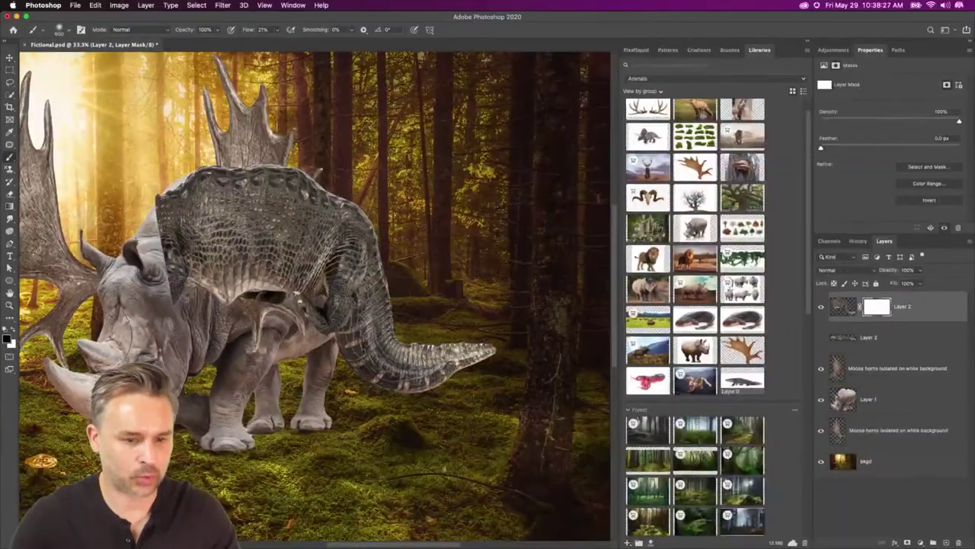
mouse_move(206, 285)
left_mouse_down()
mouse_move(175, 233)
mouse_move(191, 263)
mouse_move(169, 243)
mouse_move(199, 313)
mouse_move(297, 293)
mouse_move(259, 282)
mouse_move(213, 299)
mouse_move(221, 272)
mouse_move(164, 174)
mouse_move(179, 196)
mouse_move(168, 229)
mouse_move(206, 243)
left_mouse_up()
key("bracketleft")
mouse_move(327, 301)
left_mouse_down()
mouse_move(305, 316)
mouse_move(313, 299)
mouse_move(319, 323)
mouse_move(334, 282)
mouse_move(308, 313)
left_mouse_up()
key("bracketleft")
key("bracketleft")
key("bracketleft")
key("bracketleft")
key("bracketleft")
key("bracketleft")
key("bracketleft")
key("bracketleft")
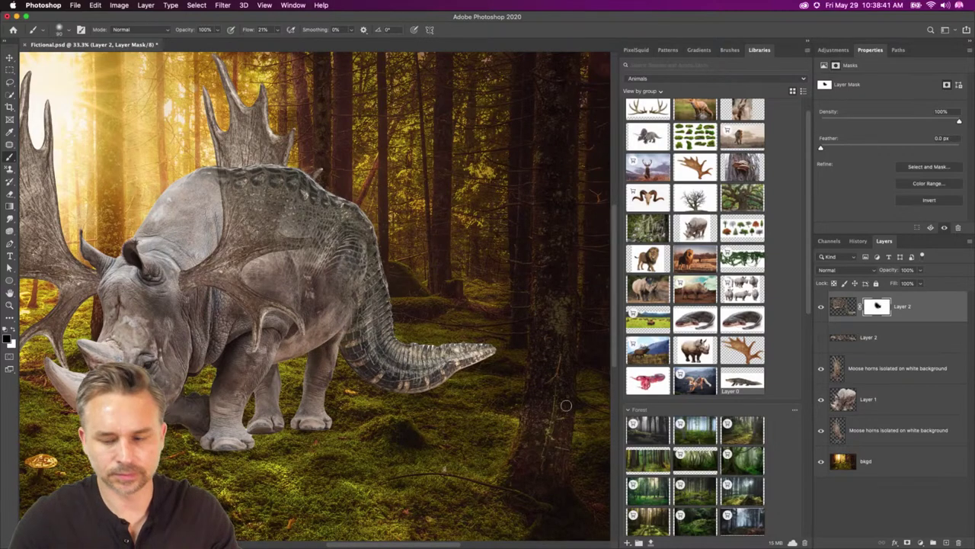
Move the masked alligator layer below the front antler layer and Puppet Warp its back to fit the rhino's rump.
left_click(933, 303)
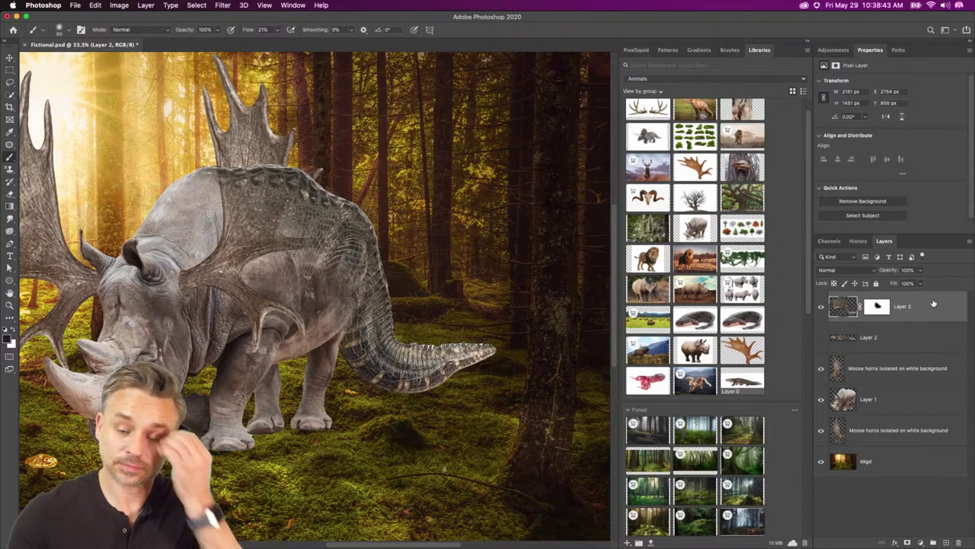
left_click_drag(933, 304, 905, 357)
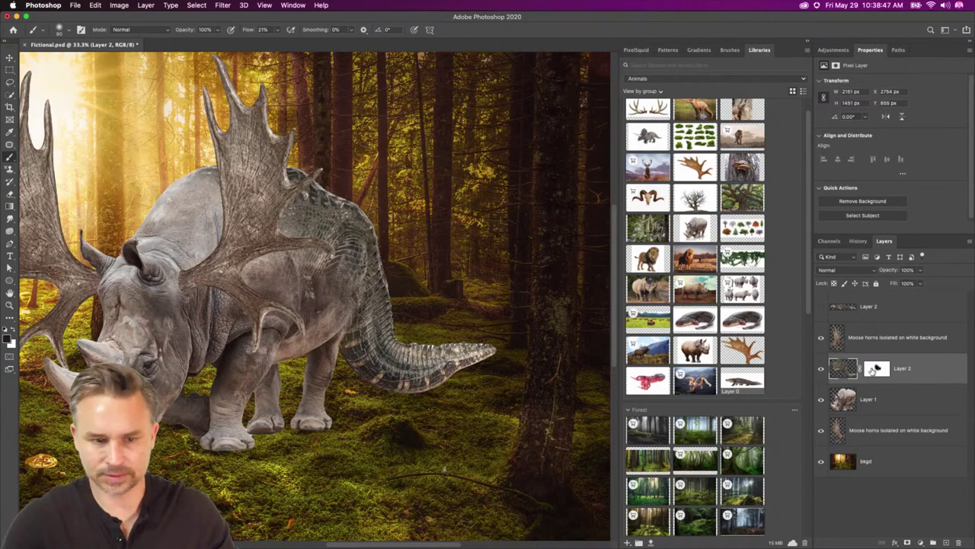
key("super+shift+p")
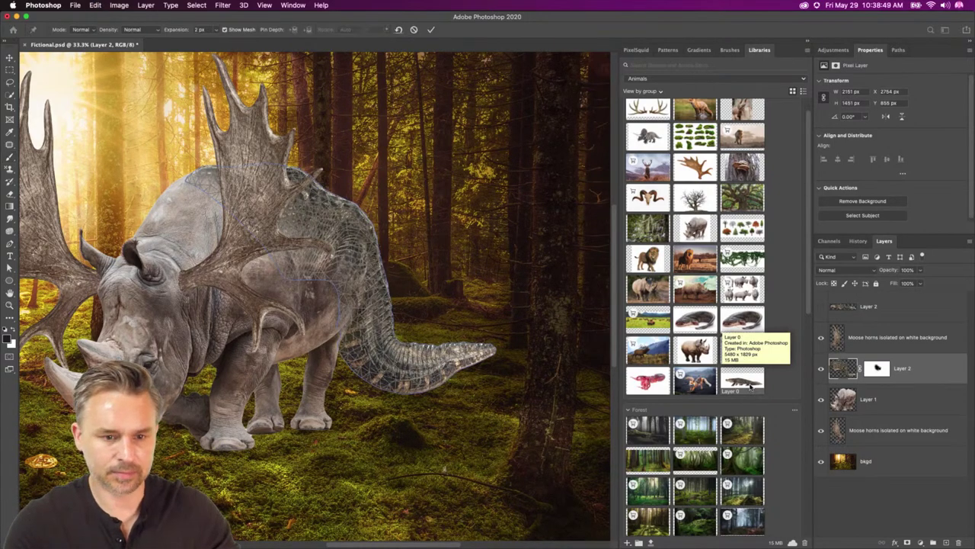
left_click(354, 228)
left_click(312, 211)
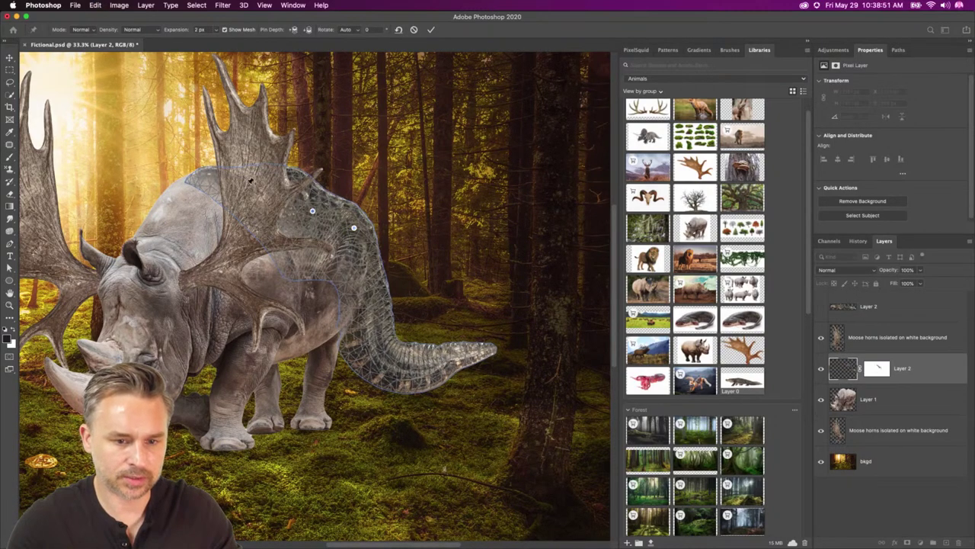
left_click(294, 250)
left_click_drag(313, 211, 330, 185)
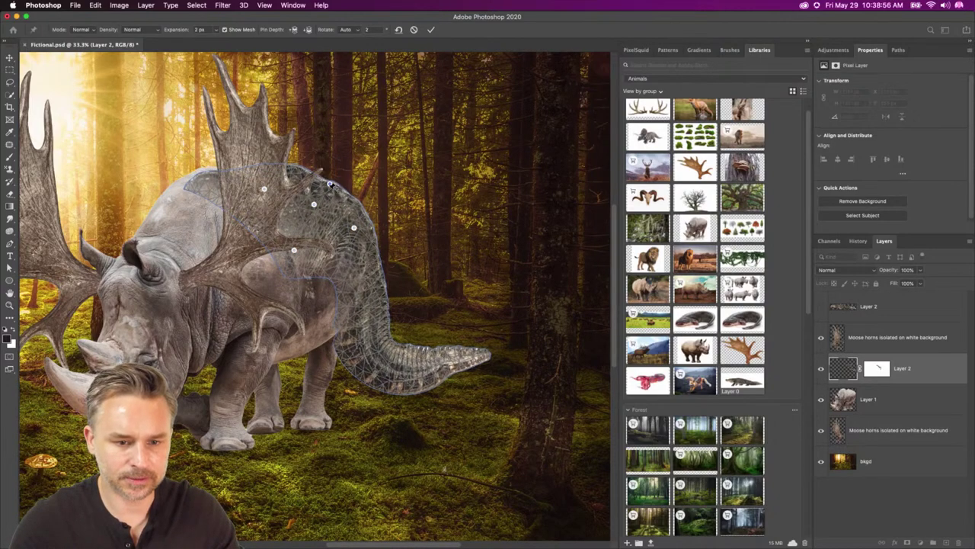
left_click(214, 176)
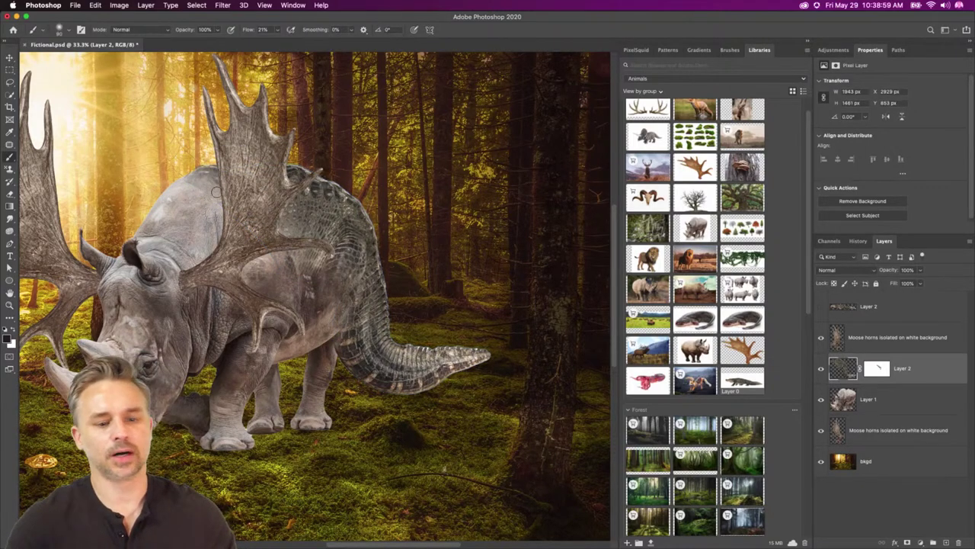
Duplicate the full alligator backup layer, showing the upper copy and keeping the lower one hidden.
left_click_drag(201, 215, 272, 207)
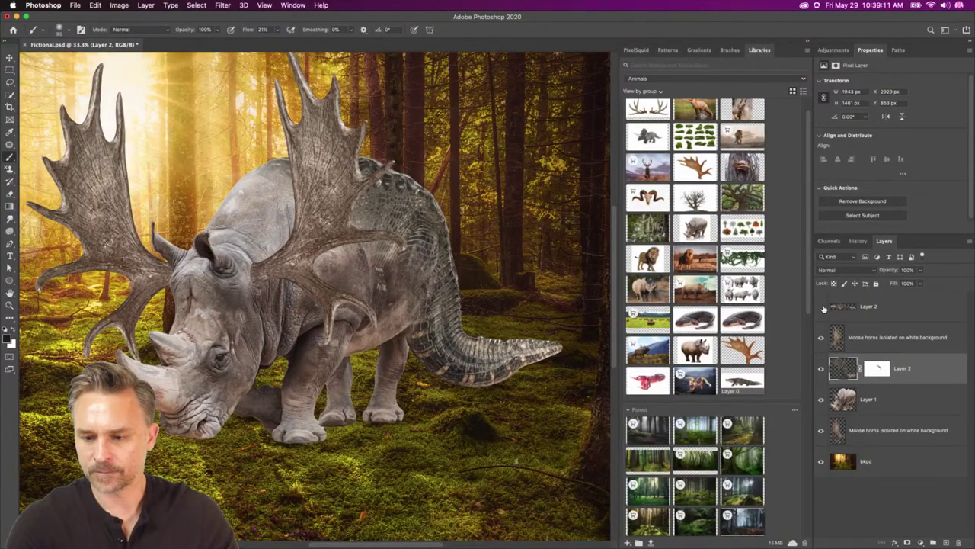
left_click_drag(824, 308, 825, 307)
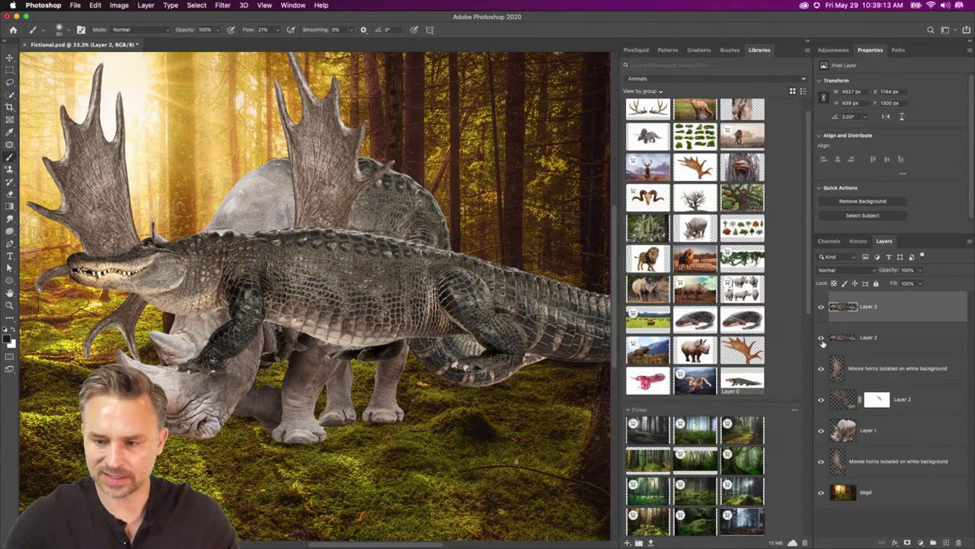
Delete the head and hindquarters from the visible alligator copy with rectangular marquee selections, keeping the torso and front leg.
left_click(9, 69)
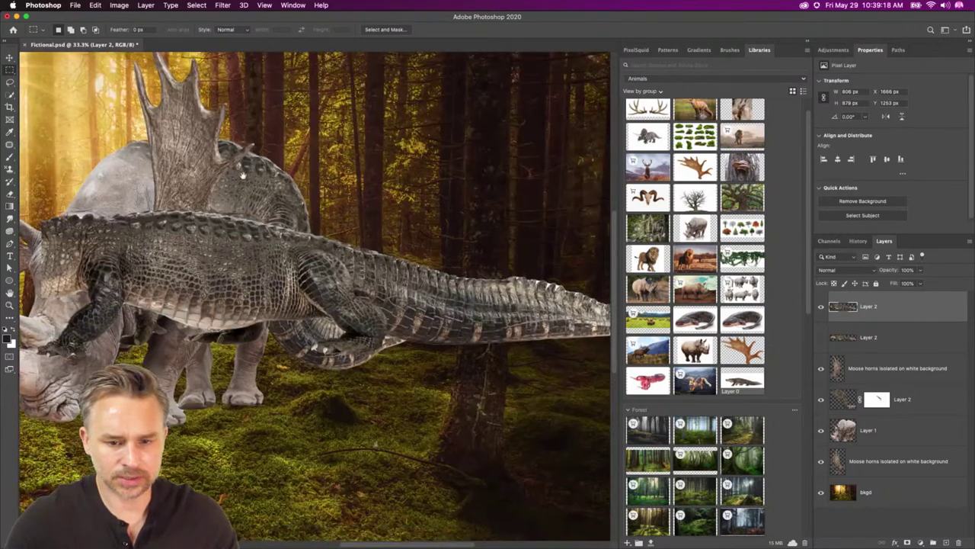
left_click_drag(283, 199, 842, 534)
key("BackSpace")
key("super+d")
Move the remaining alligator torso forward so that its front leg lies over the rhino's face.
left_click_drag(355, 107, 358, 108)
left_click(9, 58)
left_click_drag(304, 206, 239, 206)
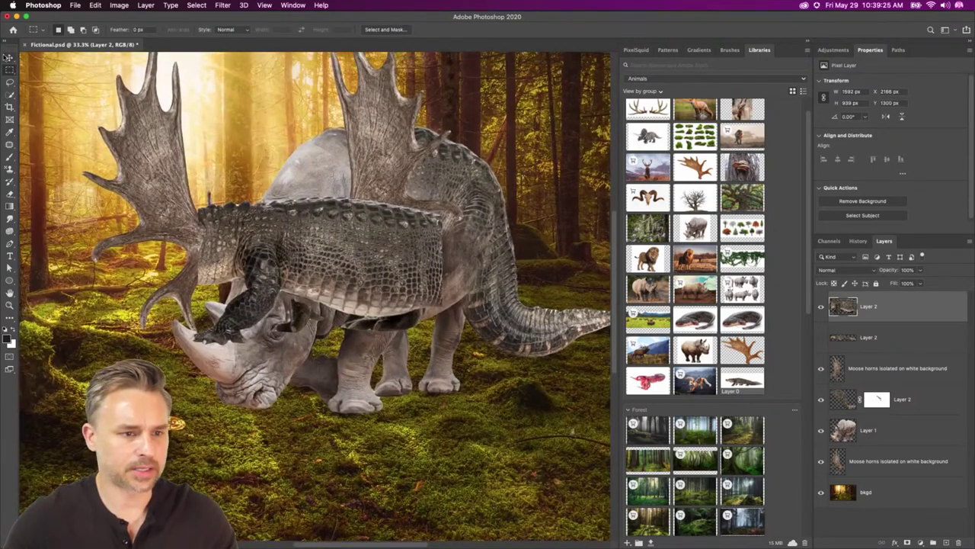
Move the alligator torso back and up so that it covers the rhino's body behind the front antler.
key("v")
left_click_drag(252, 301, 312, 272)
left_click_drag(198, 160, 240, 177)
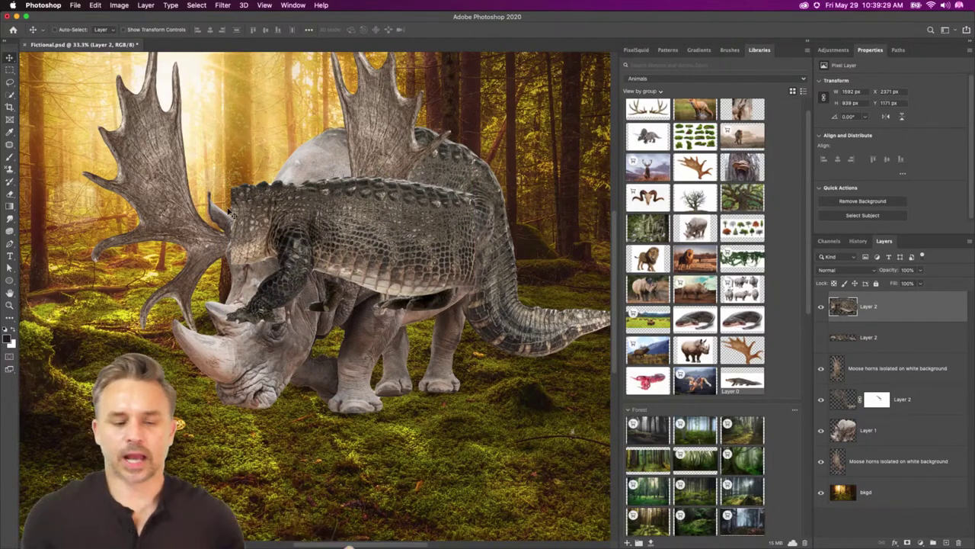
Warp the alligator torso's upper edge upward so that its spiny ridge follows the curve of the rhino's back.
left_click(95, 5)
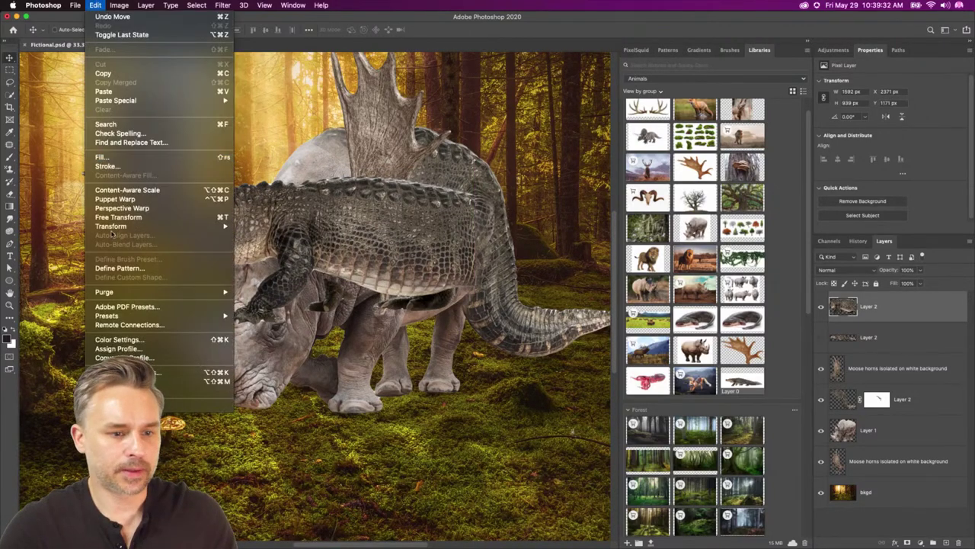
mouse_move(111, 227)
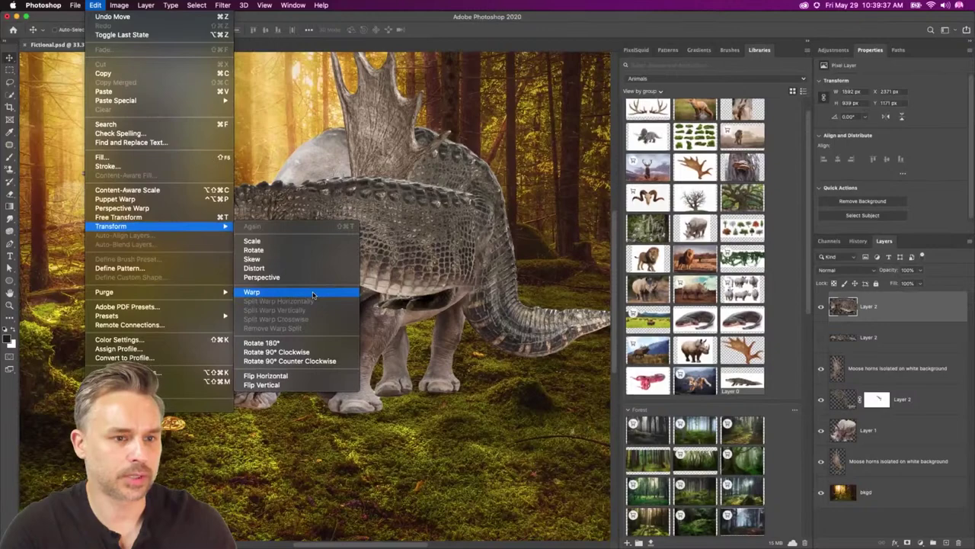
left_click(312, 293)
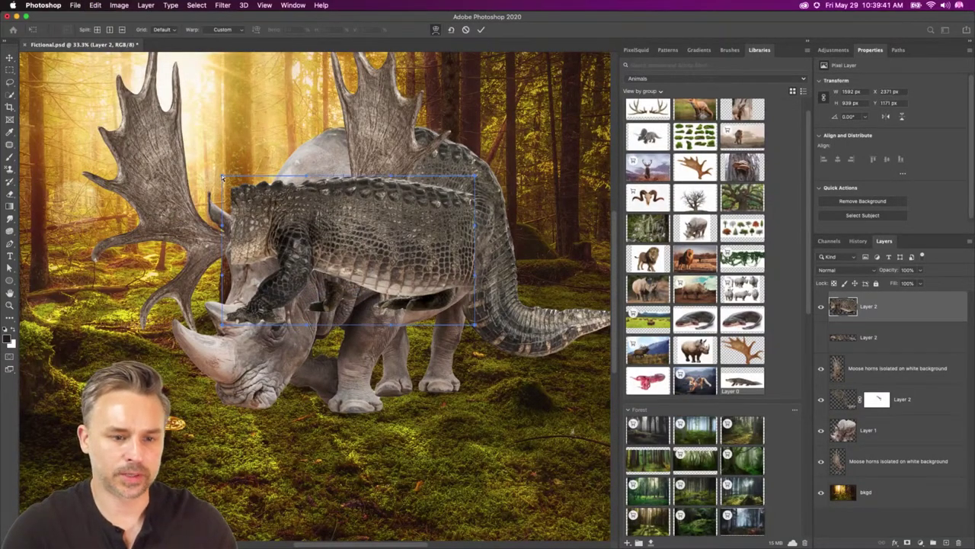
left_click_drag(220, 175, 214, 184)
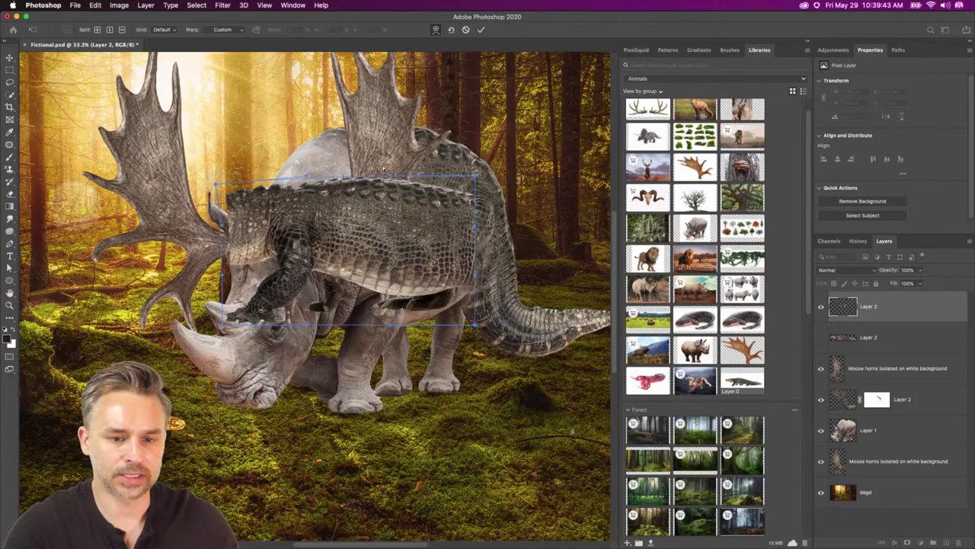
left_click_drag(393, 177, 376, 95)
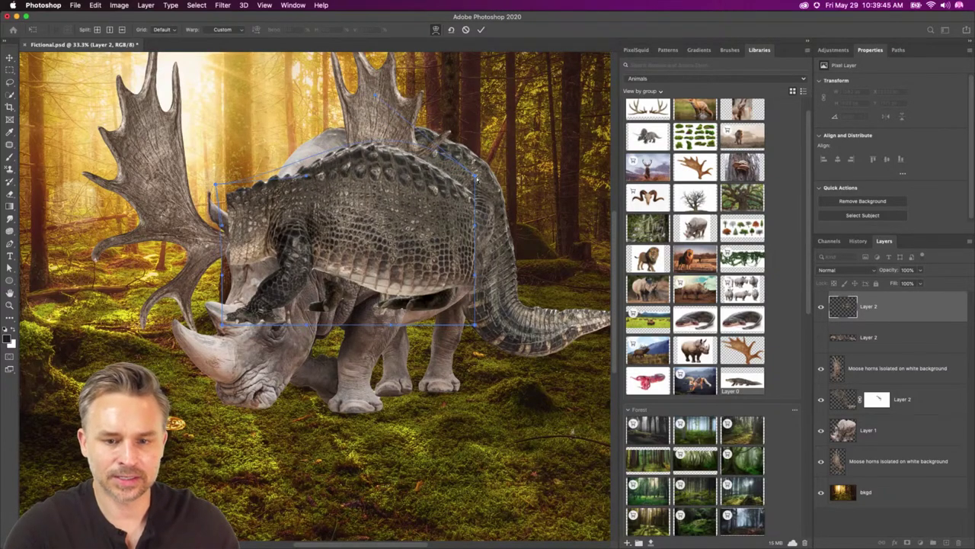
left_click_drag(476, 175, 468, 106)
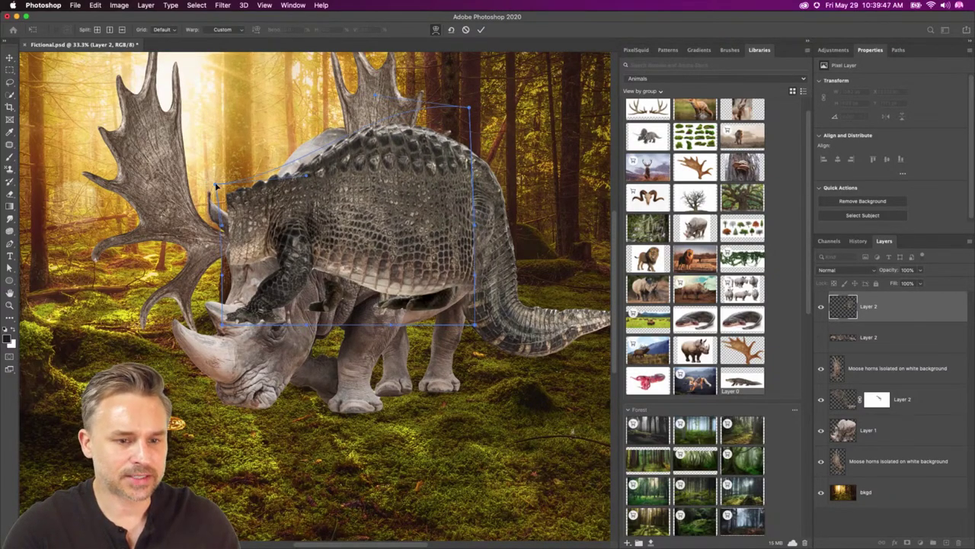
left_click_drag(217, 185, 254, 112)
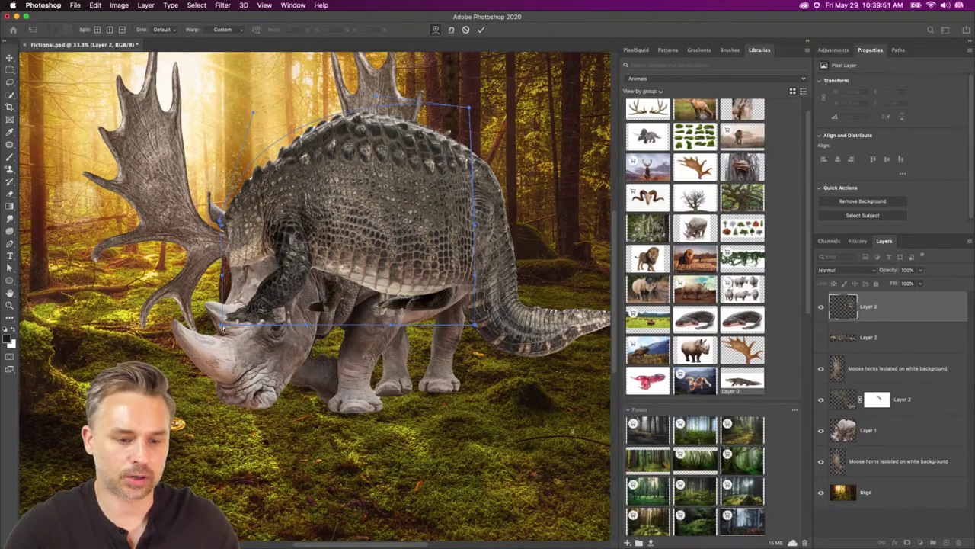
Warp the torso's lower edge down over the rhino's chest and belly, and pull the rear lower corner inward at the tail.
left_click_drag(223, 326, 265, 406)
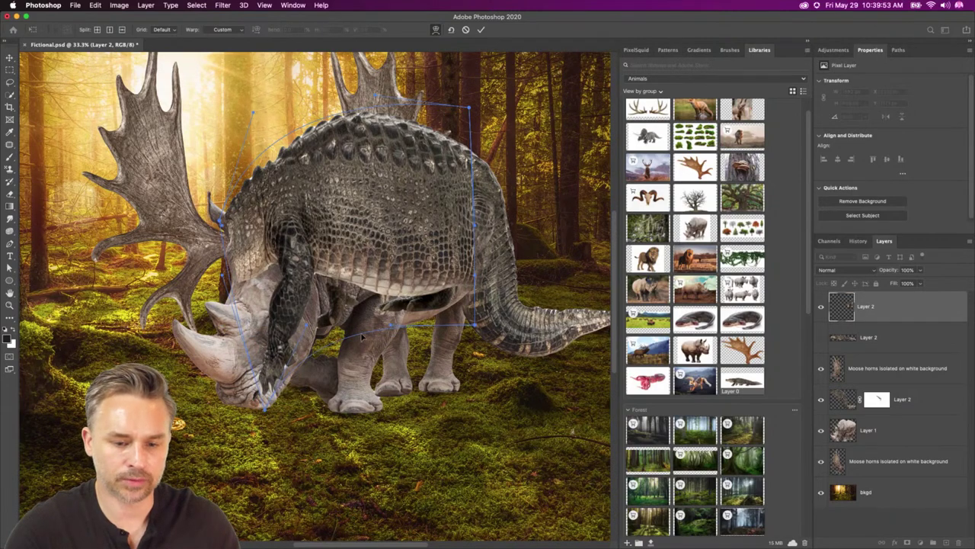
left_click_drag(369, 334, 384, 362)
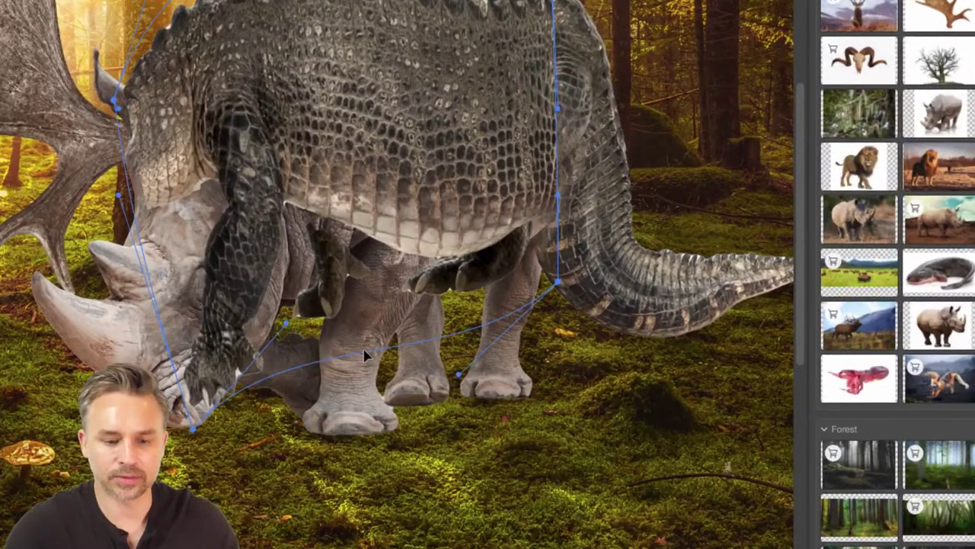
left_click_drag(364, 356, 416, 367)
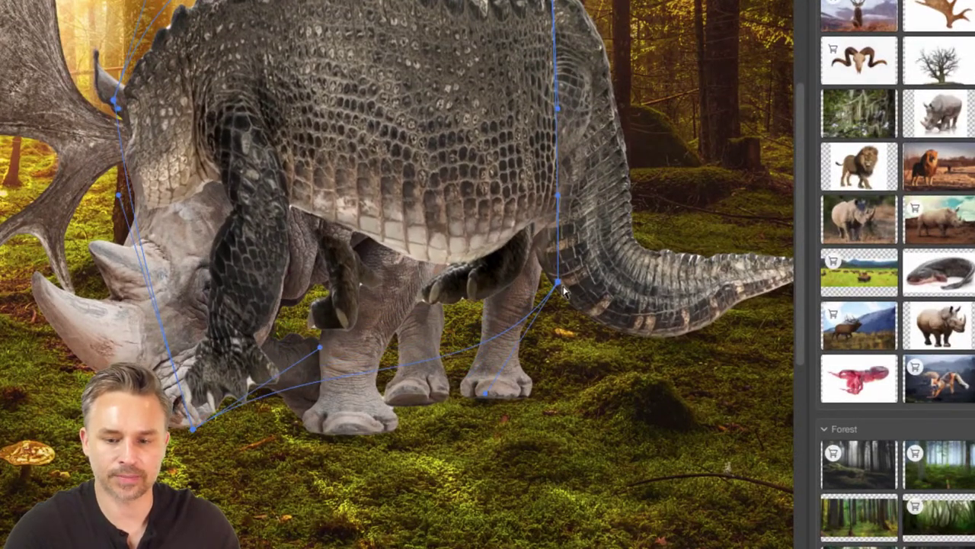
left_click_drag(561, 285, 513, 240)
Split the torso's warp vertically through the middle, bend the skin backward along the split, and apply the warp.
right_click(354, 208)
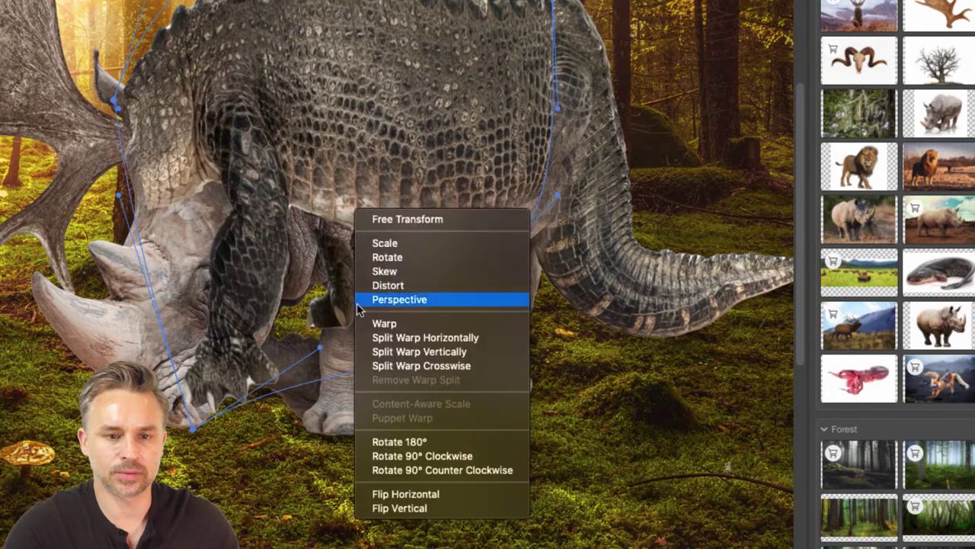
left_click(214, 164)
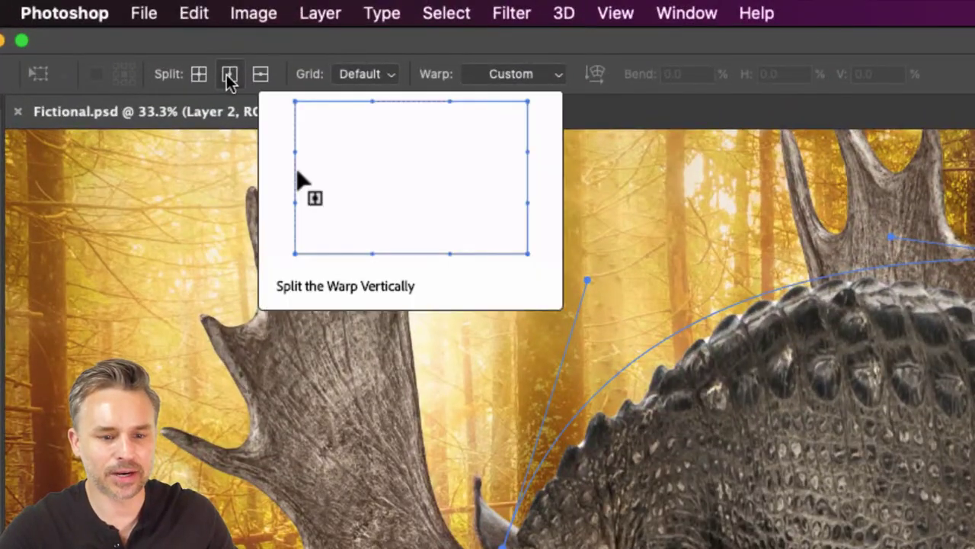
left_click(229, 74)
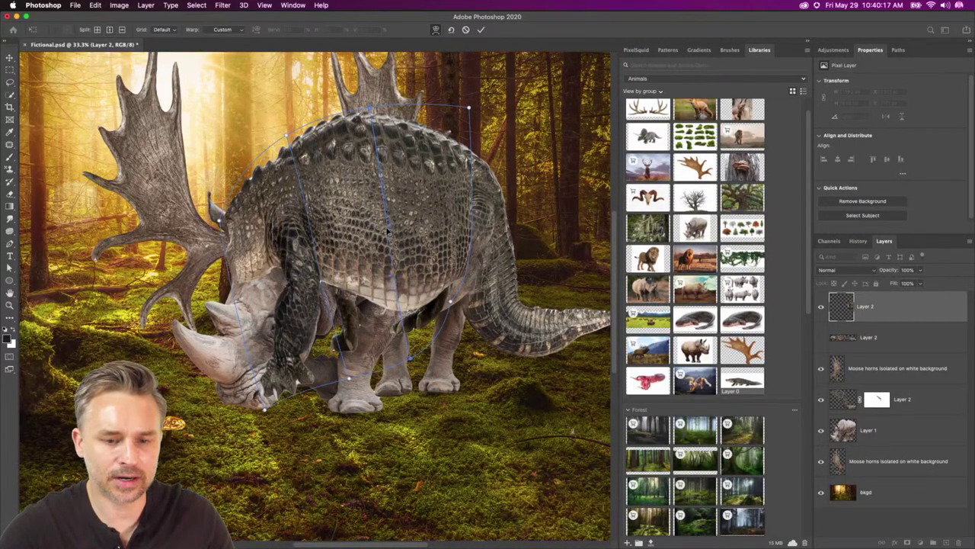
left_click_drag(387, 231, 441, 199)
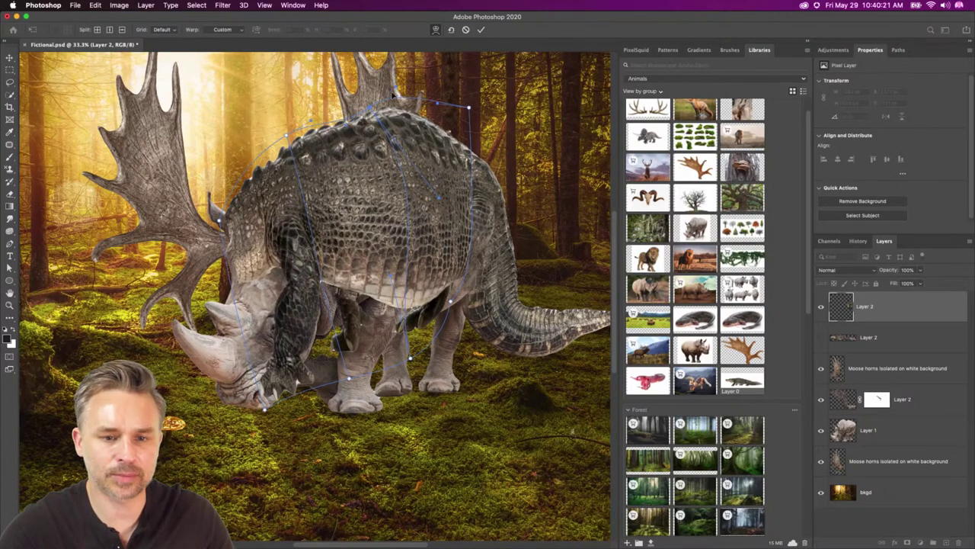
left_click_drag(396, 89, 399, 98)
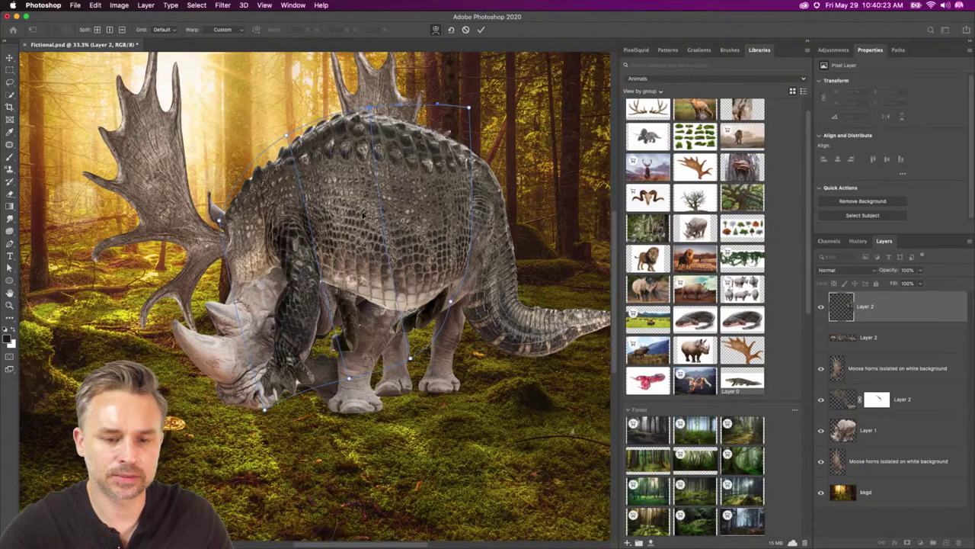
left_click_drag(383, 212, 406, 214)
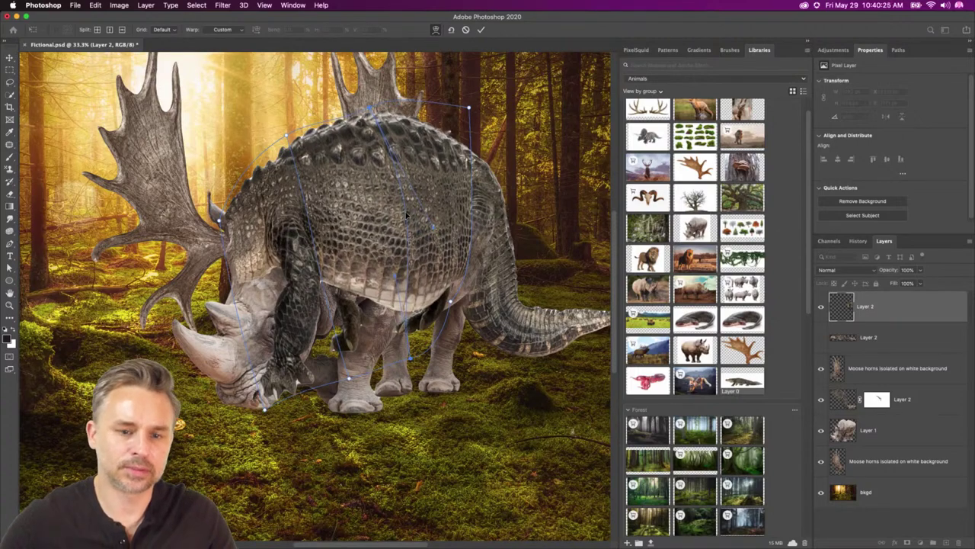
key("Return")
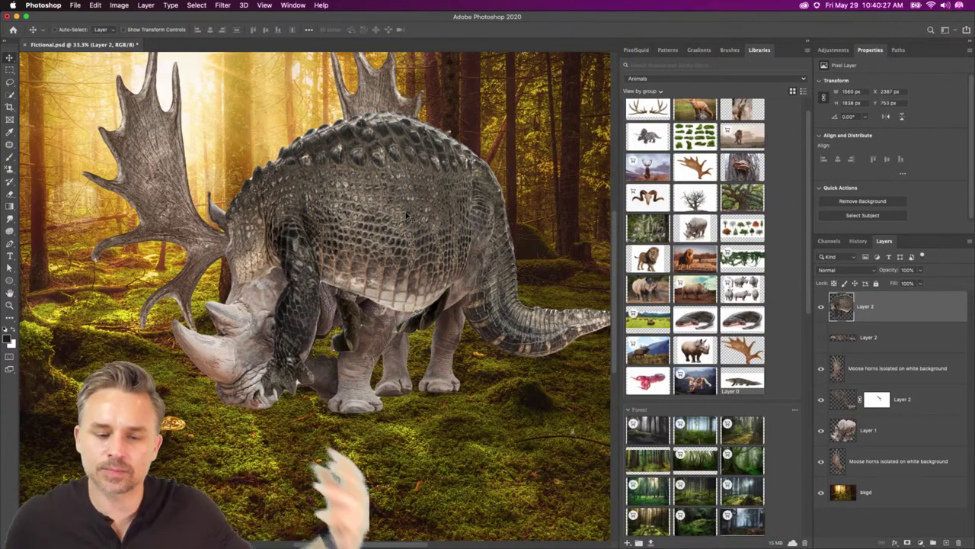
Mask the torso away from the rhino's head, legs and belly, and move its layer directly above the rhino layer.
left_click(908, 542)
key("b")
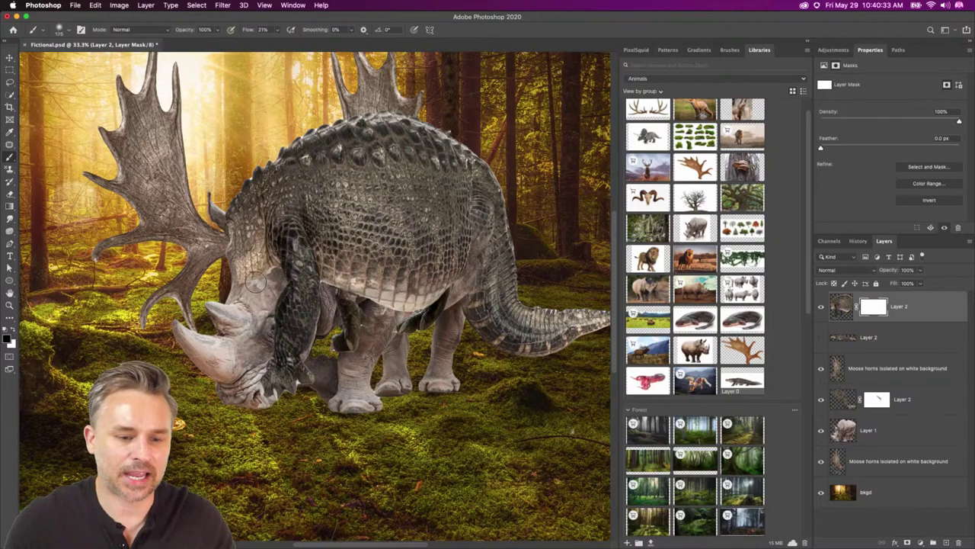
mouse_move(262, 288)
left_mouse_down()
mouse_move(302, 298)
mouse_move(295, 259)
mouse_move(268, 275)
mouse_move(253, 256)
mouse_move(231, 261)
mouse_move(253, 264)
mouse_move(281, 243)
mouse_move(255, 268)
mouse_move(312, 257)
mouse_move(310, 299)
mouse_move(352, 327)
mouse_move(329, 294)
mouse_move(455, 328)
mouse_move(496, 325)
mouse_move(318, 305)
mouse_move(539, 278)
mouse_move(408, 343)
left_mouse_up()
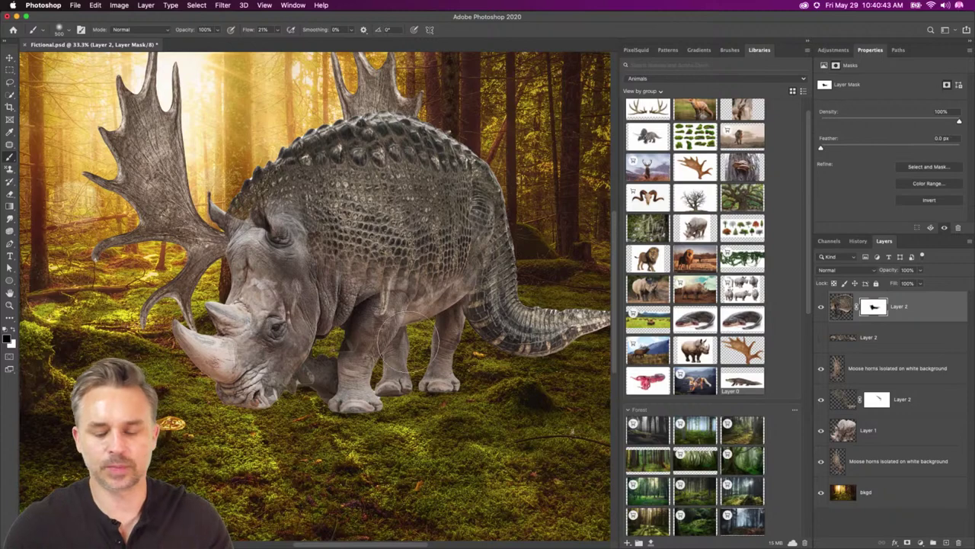
left_click_drag(917, 312, 914, 403)
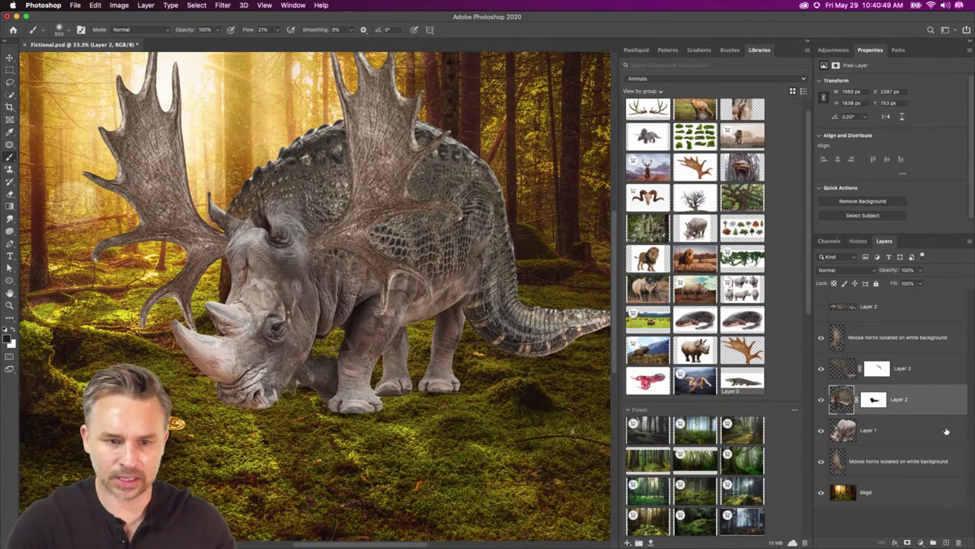
Try clipping the alligator torso layer to the rhino layer and release the clipping mask again.
left_click(911, 410, "alt")
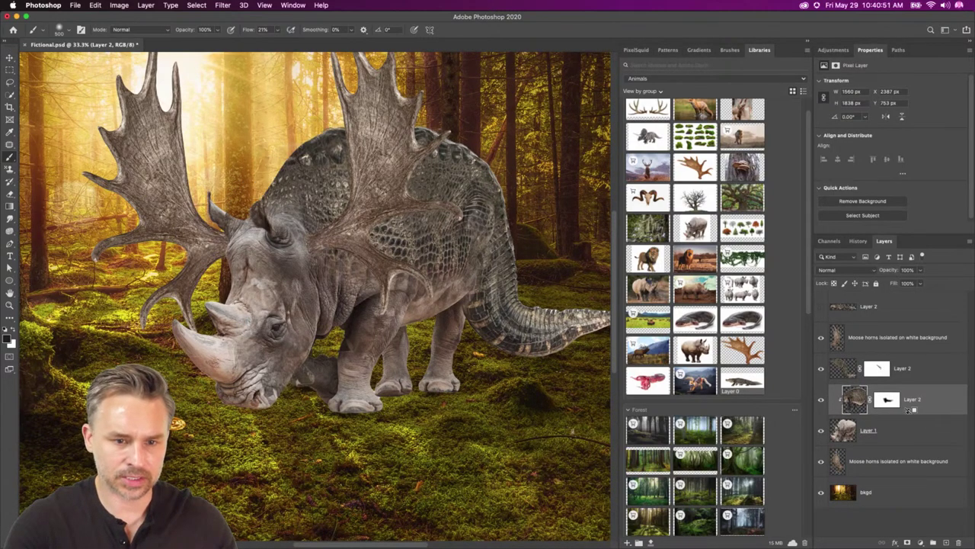
left_click(910, 411, "alt")
left_click(912, 412, "alt")
left_click(912, 411, "alt")
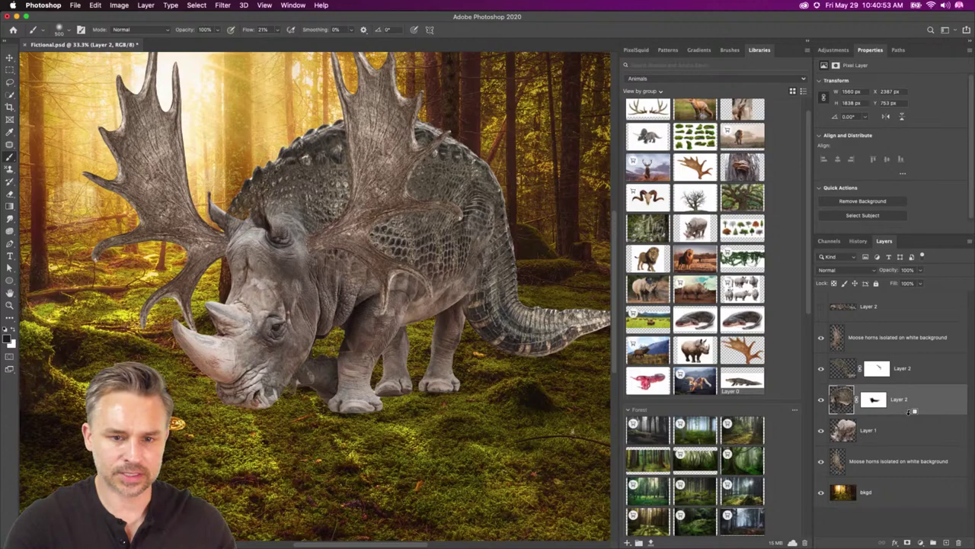
left_click(910, 413, "alt")
left_click(910, 415, "alt")
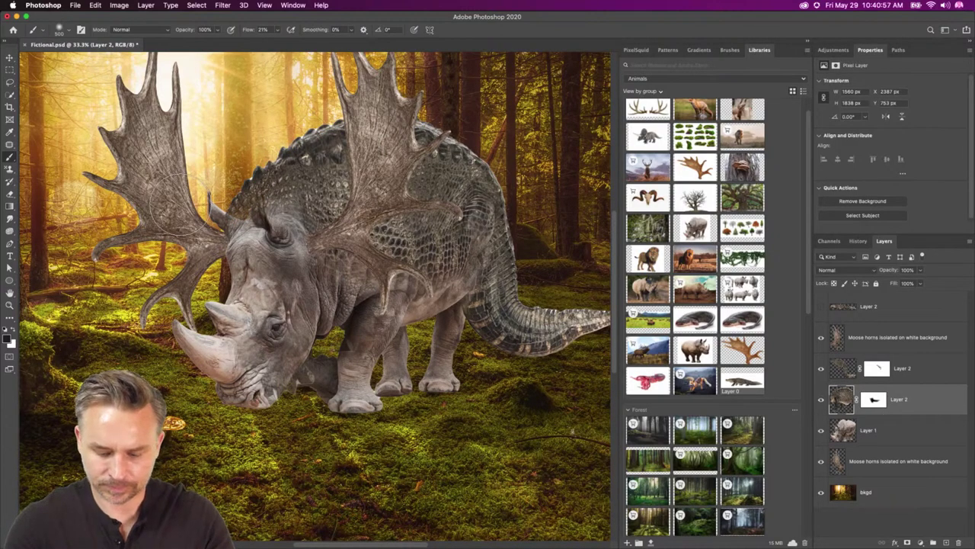
Distort the alligator torso layer by pulling its front upper and lower corners inward, away from the rhino's face.
left_click(95, 5)
mouse_move(175, 226)
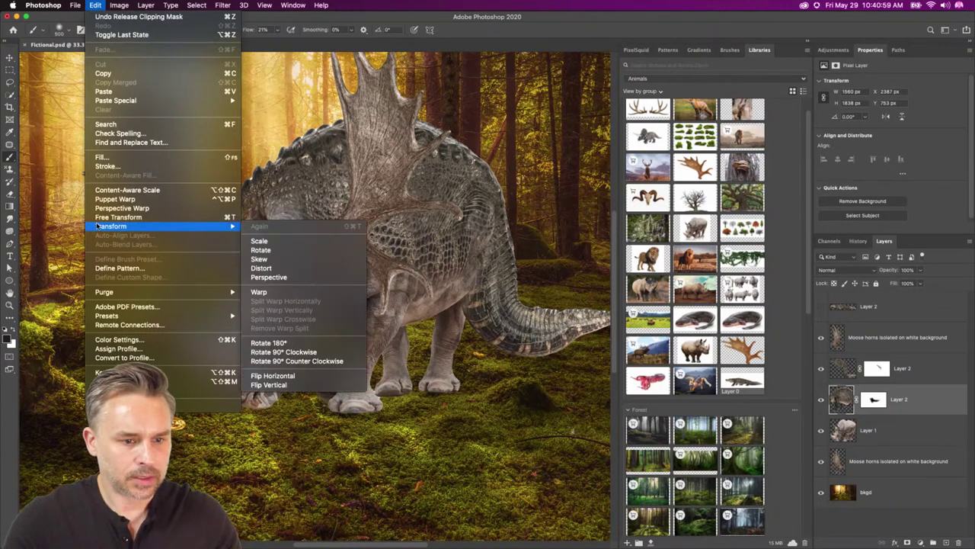
left_click(282, 270)
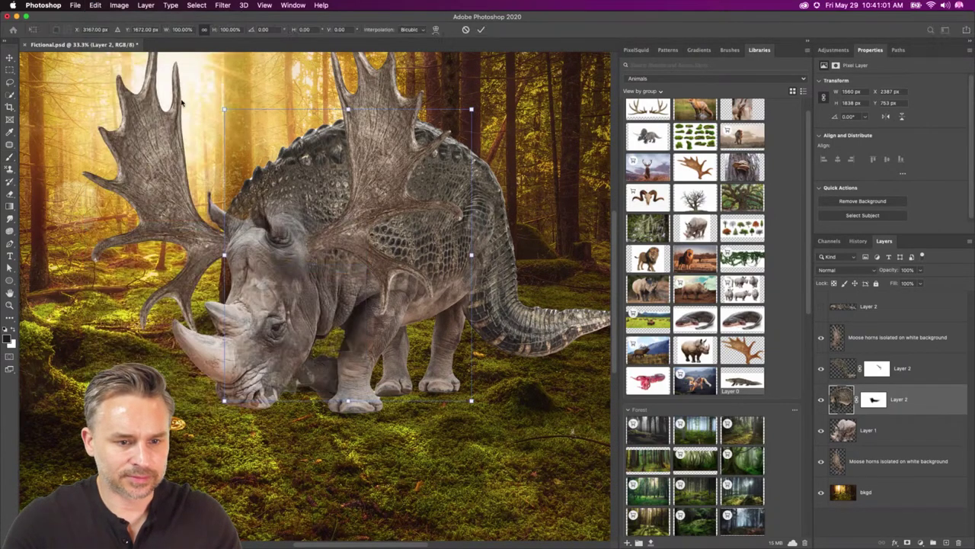
left_click_drag(222, 112, 244, 115)
left_click_drag(223, 401, 246, 387)
mouse_move(243, 115)
left_mouse_down()
mouse_move(252, 108)
mouse_move(240, 103)
left_mouse_up()
key("Return")
scroll(236, 99, "up", 5)
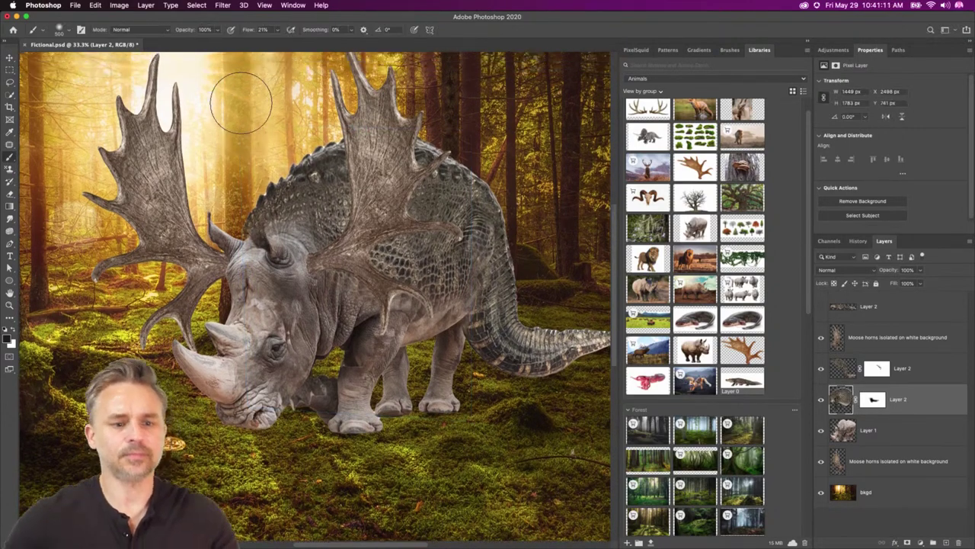
scroll(296, 157, "down", 5)
scroll(296, 156, "down", 2)
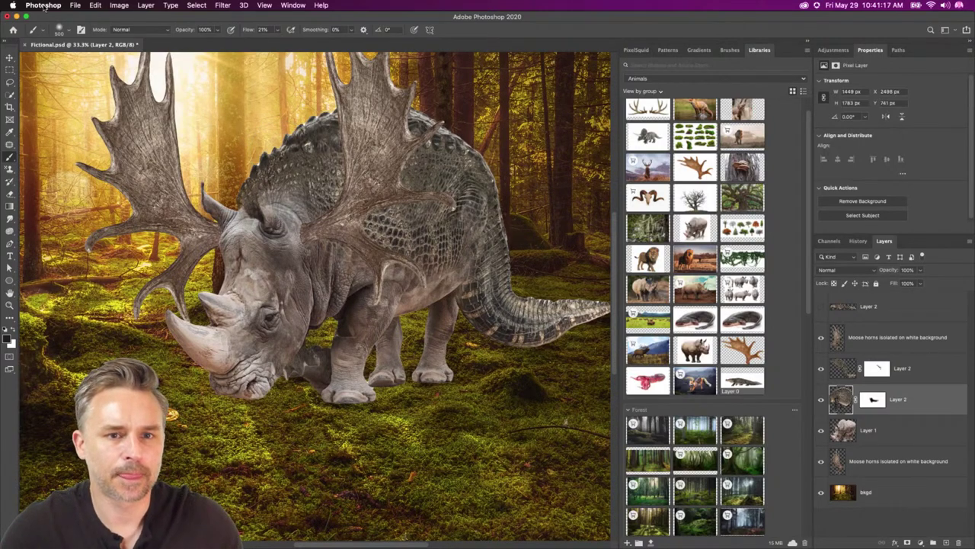
Warp the torso with a vertical split near the rhino's ear, lowering the front upper corner to tuck the neck ridge in.
left_click(96, 5)
mouse_move(114, 227)
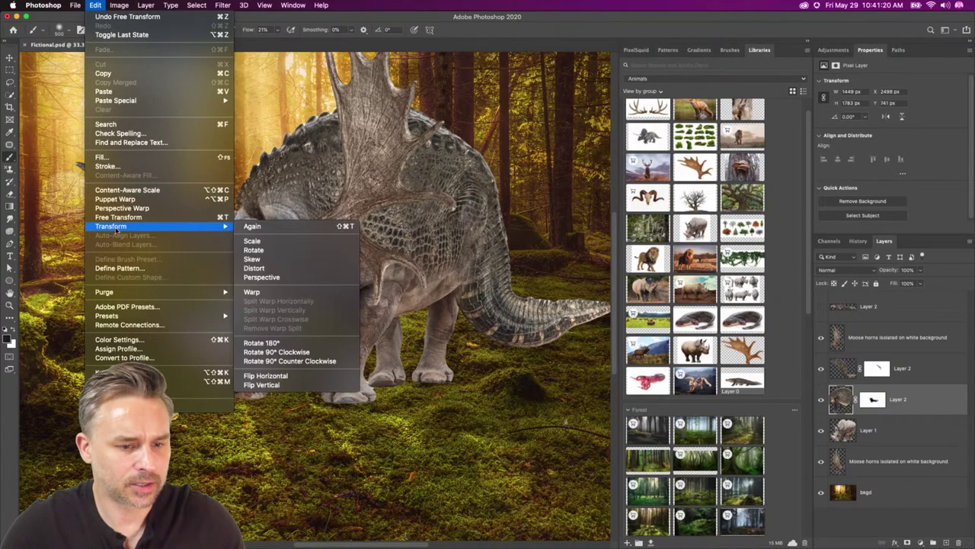
left_click(299, 290)
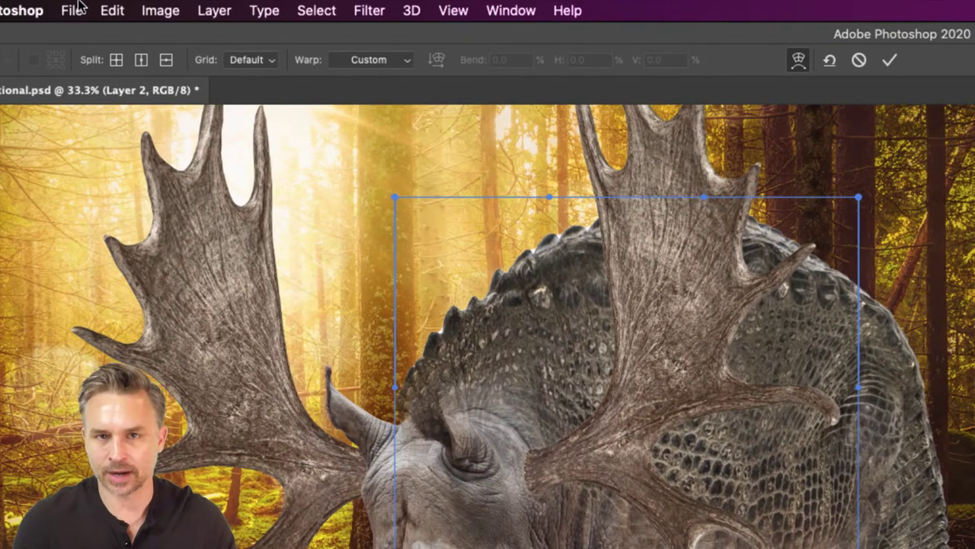
left_click(140, 59)
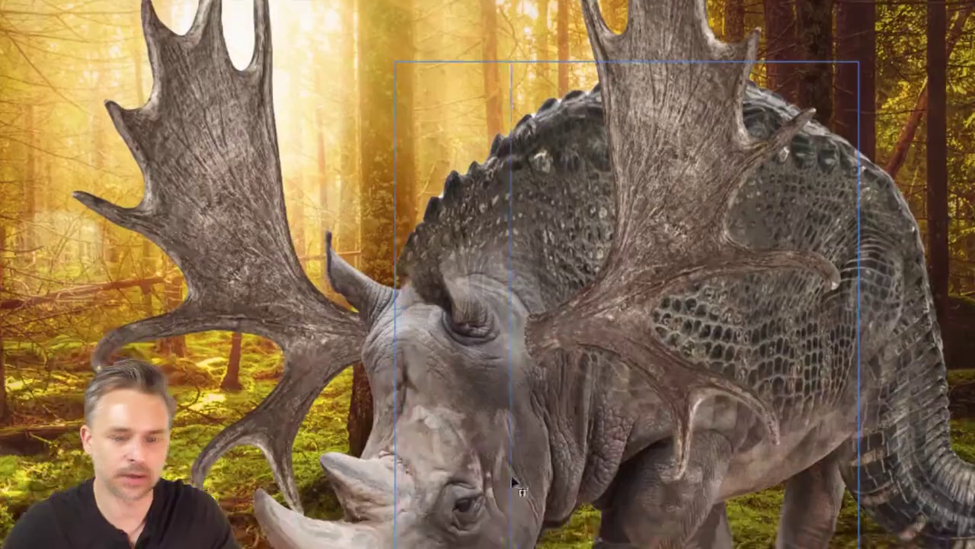
left_click(496, 390)
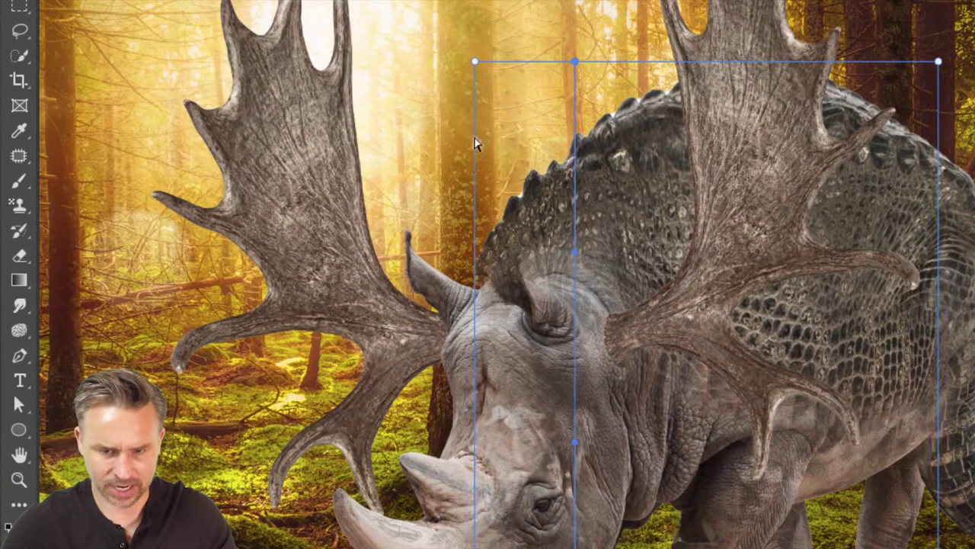
left_click_drag(475, 62, 483, 103)
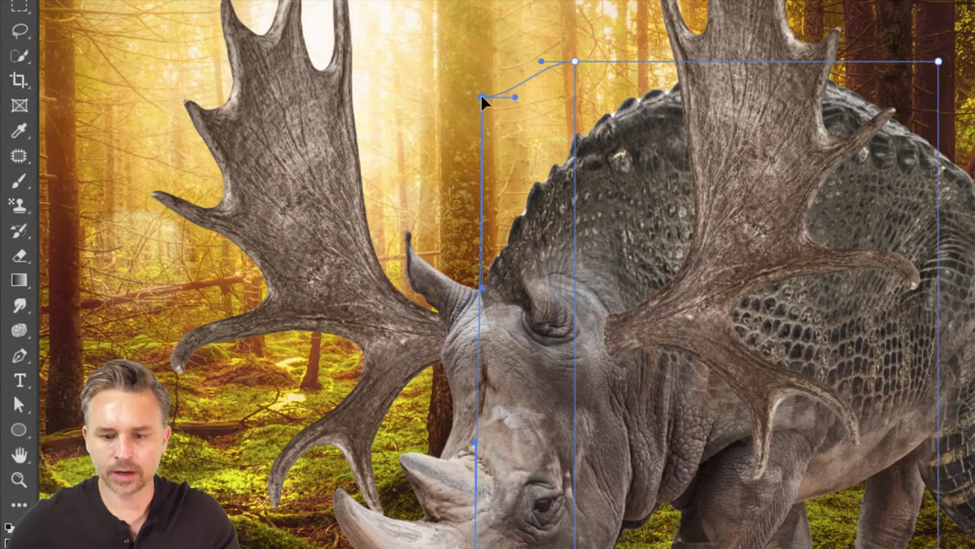
key("Return")
key("b")
left_click_drag(444, 204, 297, 99)
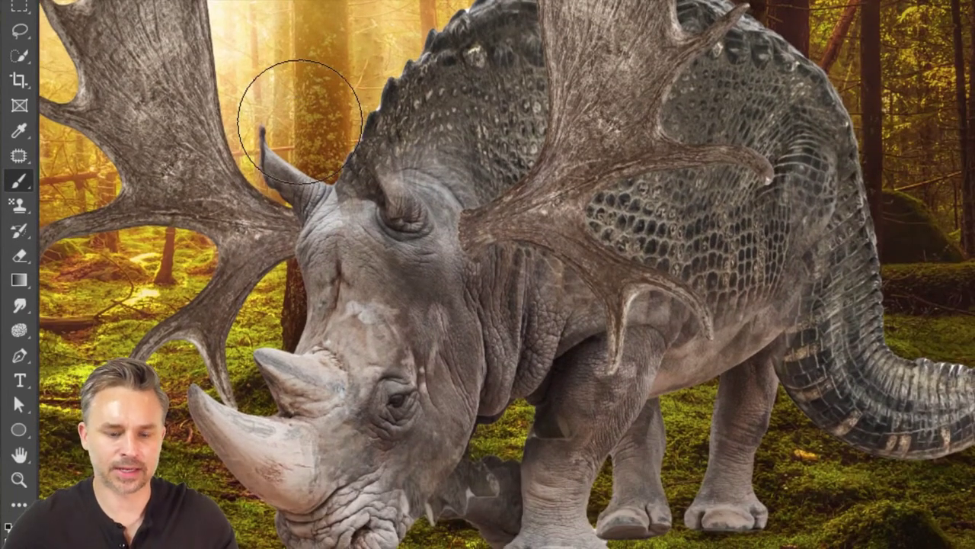
key("ctrl+0")
key("l")
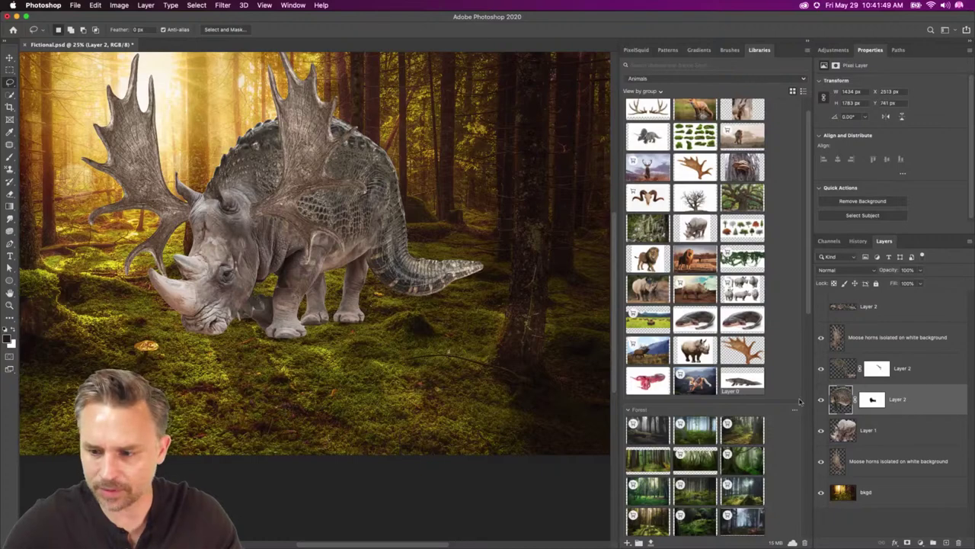
left_click(873, 399)
key("b")
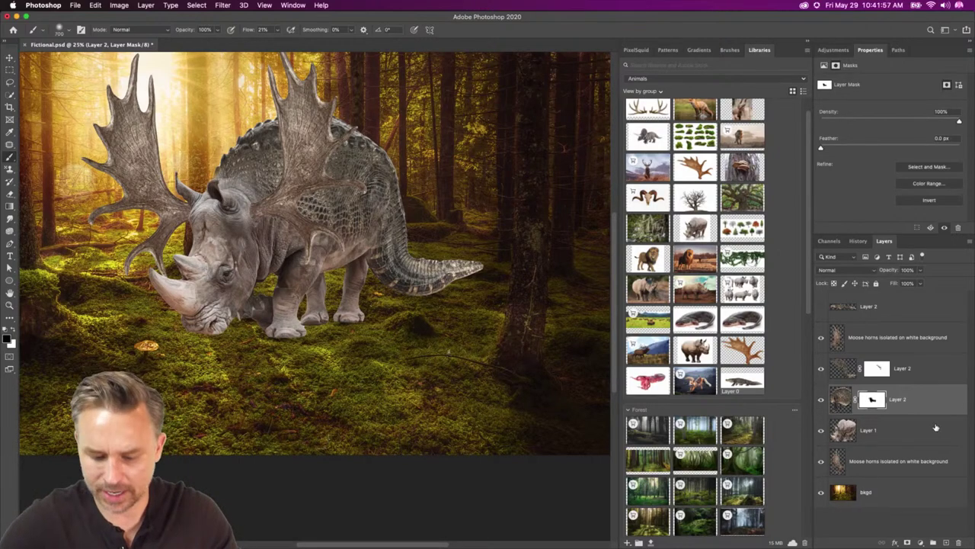
key("super+l")
mouse_move(797, 300)
left_mouse_down()
mouse_move(781, 300)
mouse_move(845, 301)
mouse_move(801, 298)
left_mouse_up()
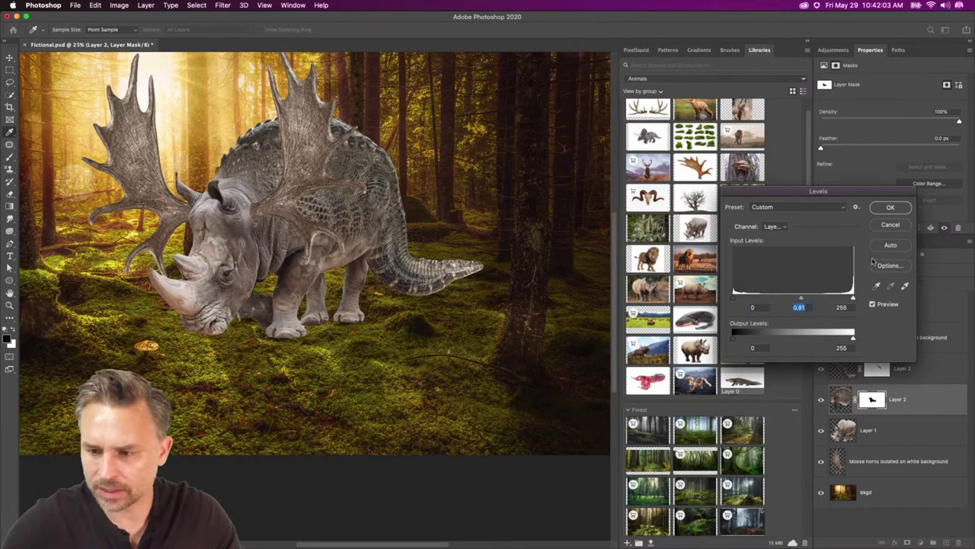
left_click(888, 226)
Brighten the alligator torso layer's pixels with Levels, setting the midtone input to 1.50.
left_click(838, 394)
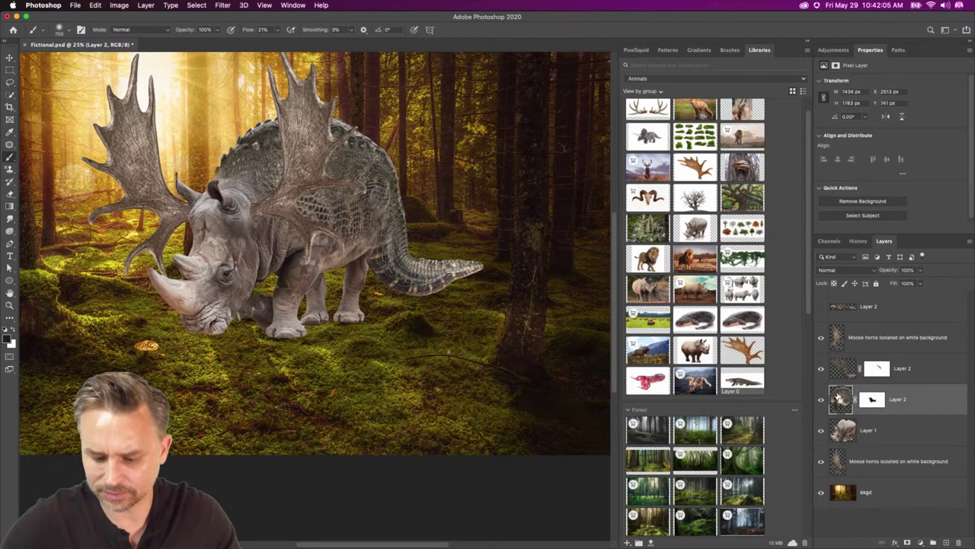
key("super+l")
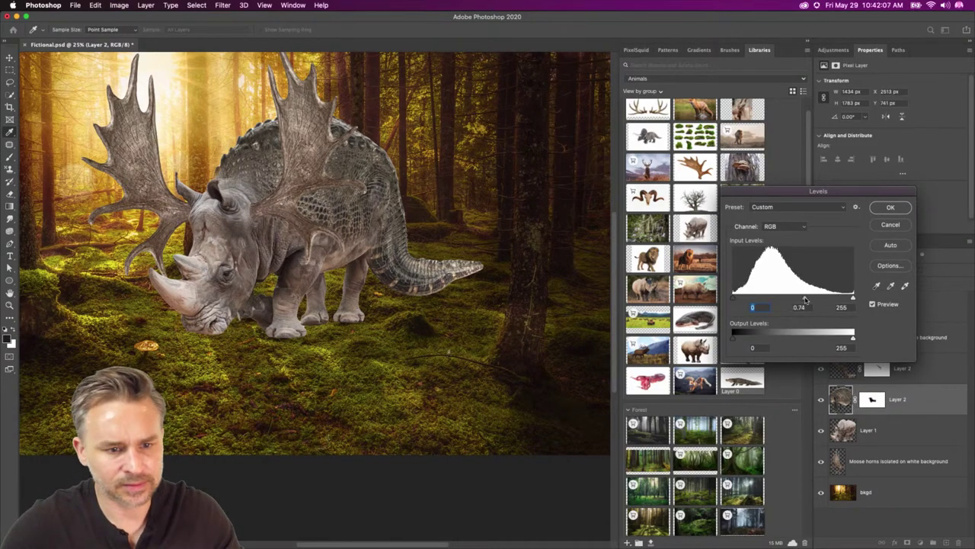
left_click_drag(809, 299, 777, 299)
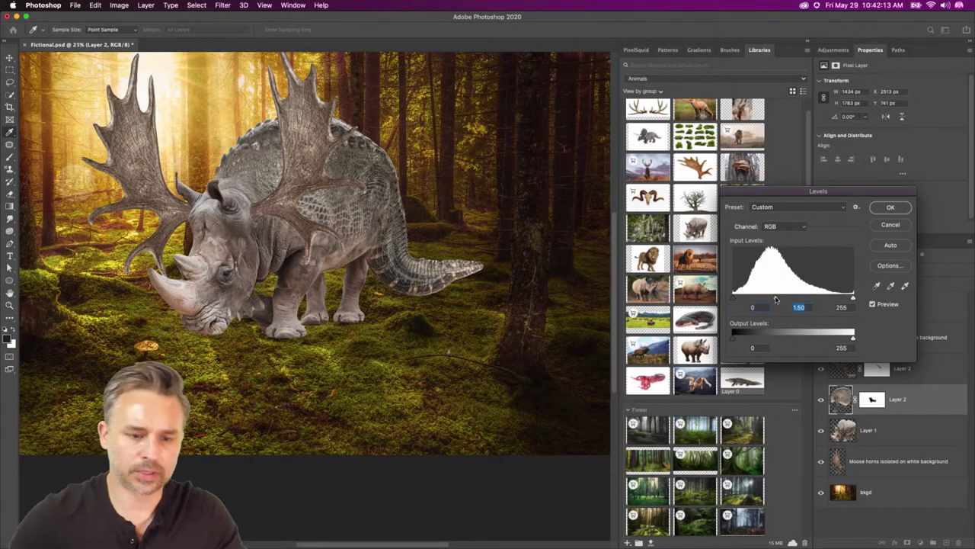
key("Return")
Paint black on the torso layer's mask around the rhino's muzzle and lower face to hide stray alligator skin.
left_click(873, 398)
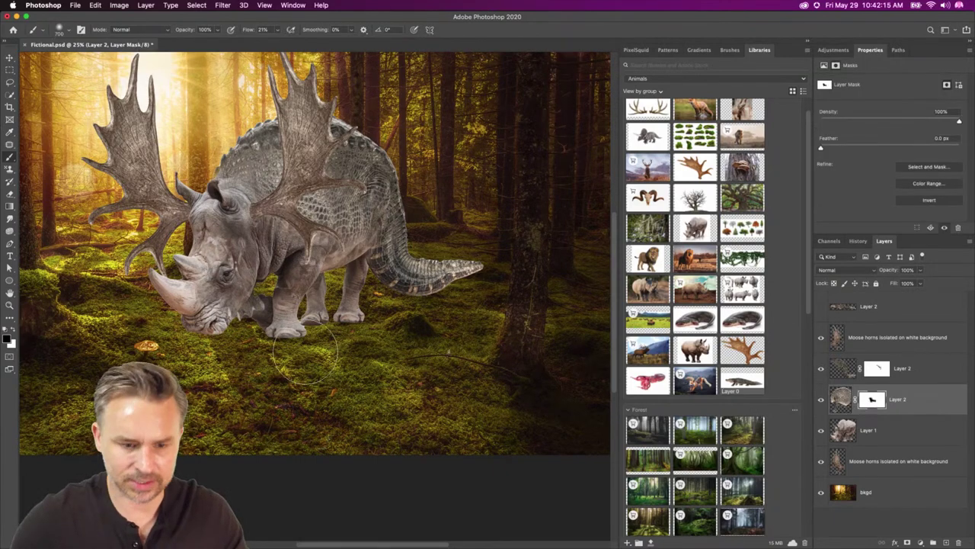
mouse_move(247, 332)
left_mouse_down()
mouse_move(243, 317)
mouse_move(168, 302)
mouse_move(249, 339)
mouse_move(188, 314)
left_mouse_up()
left_click_drag(380, 315, 382, 318)
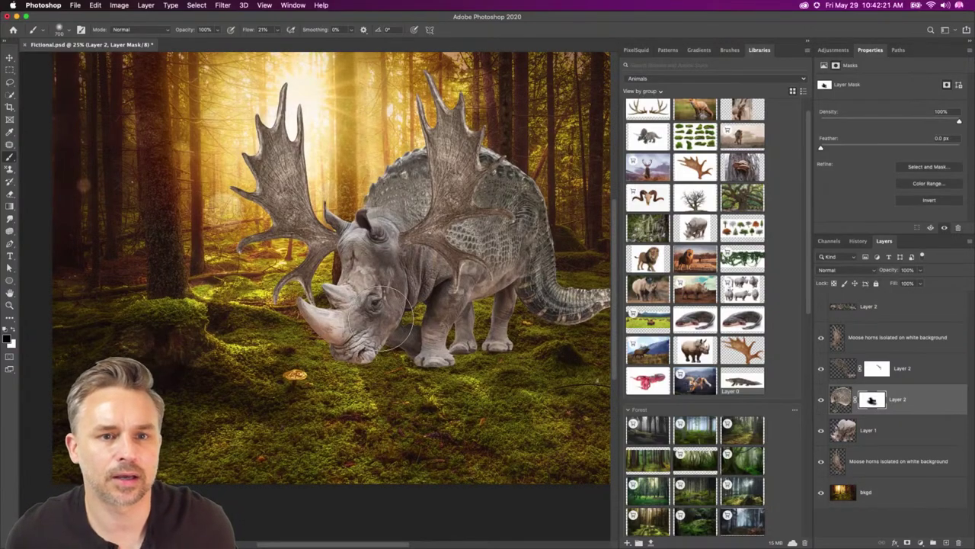
left_click_drag(381, 319, 329, 371)
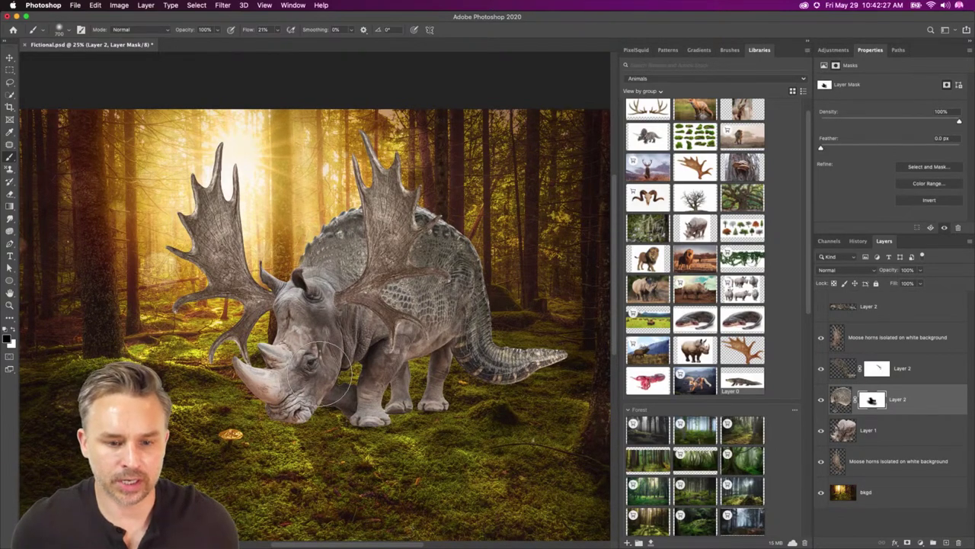
Search all libraries for "branch" and place the Branch with leaf stock image over the front of the rhino.
scroll(689, 204, "up", 2)
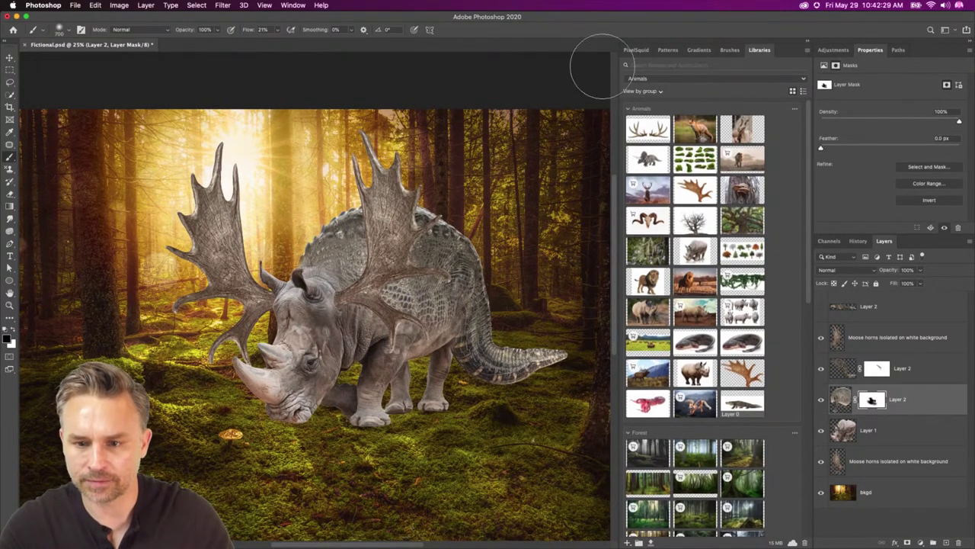
left_click(660, 79)
left_click(655, 65)
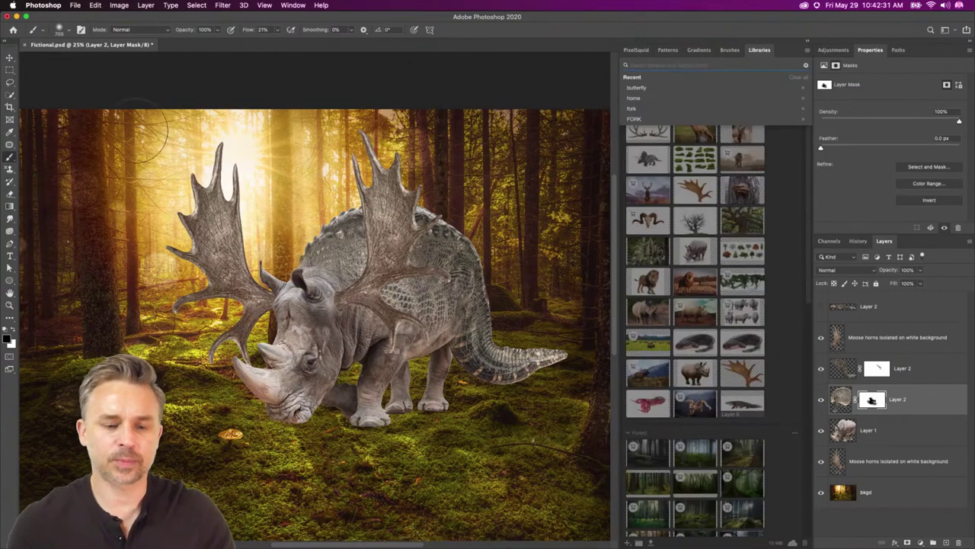
left_click(8, 69)
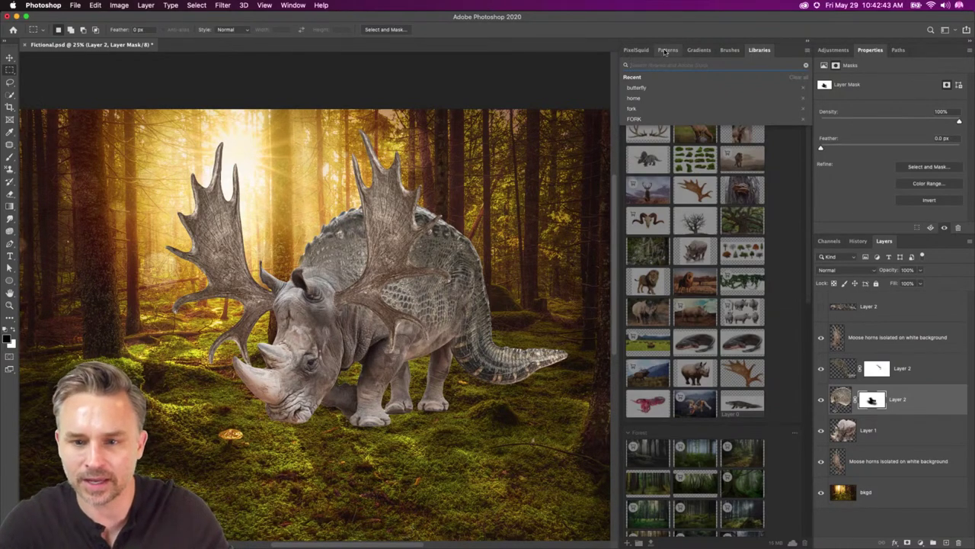
key("a")
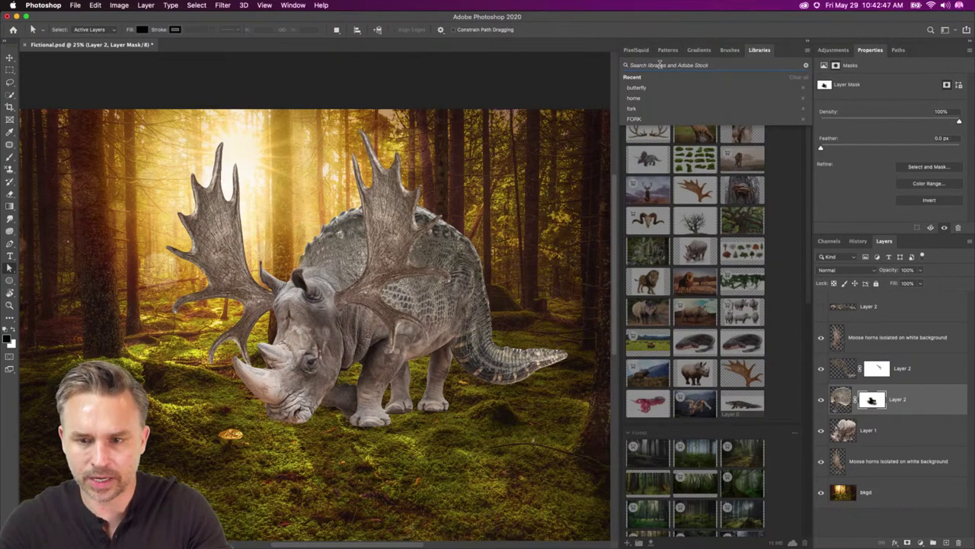
type("branch")
key("Return")
scroll(698, 283, "down", 5)
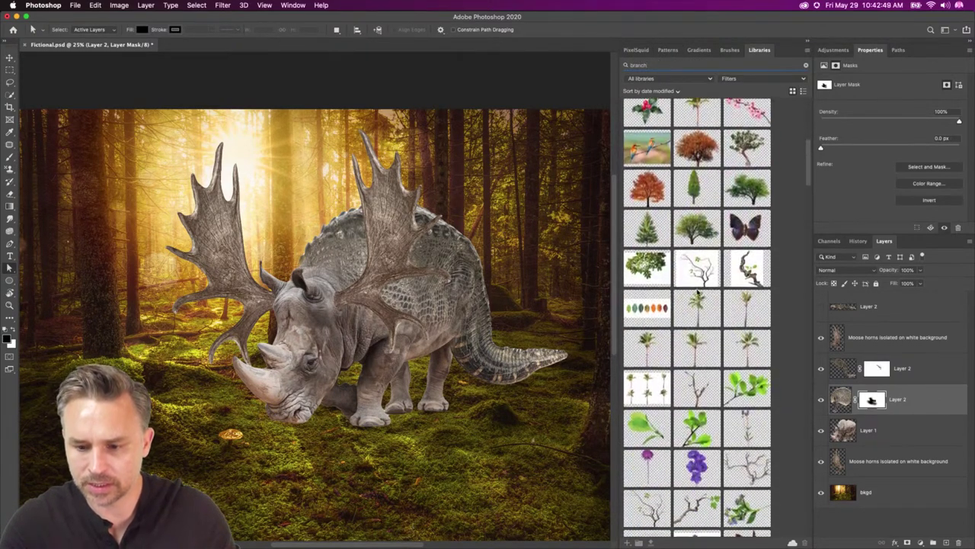
scroll(697, 289, "down", 2)
left_click_drag(737, 244, 333, 290)
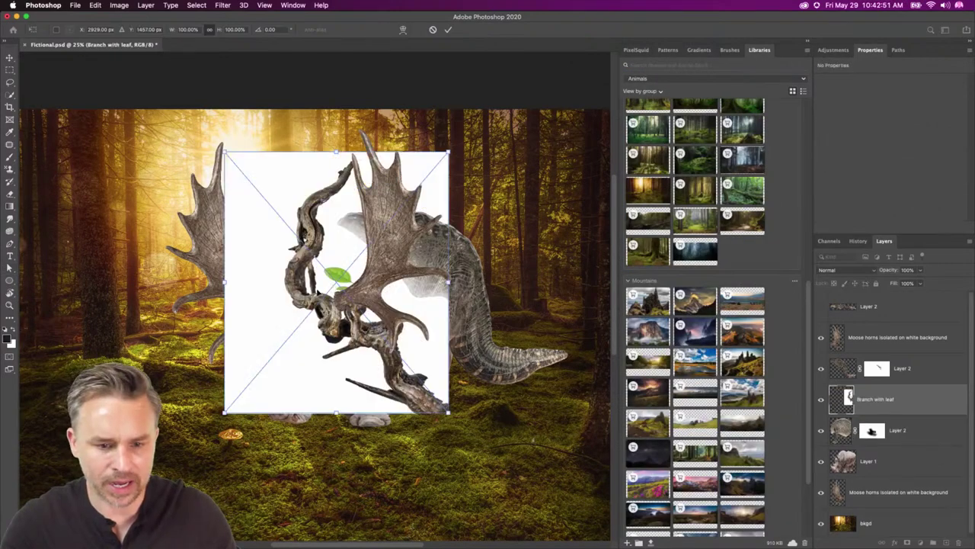
key("Return")
Search the libraries for "branch" again and place the Grape Vine graphic across the rhino's front legs.
left_click(663, 63)
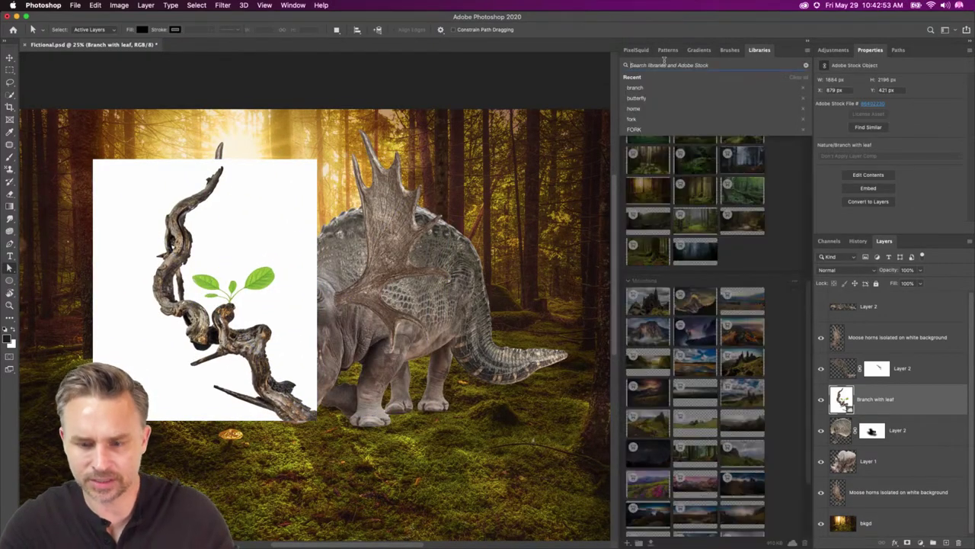
type("branch")
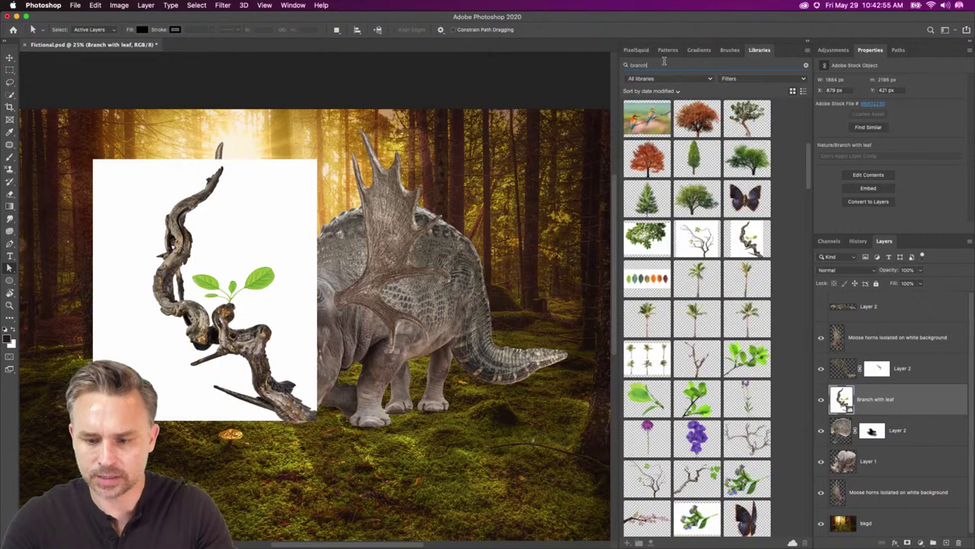
scroll(694, 357, "down", 5)
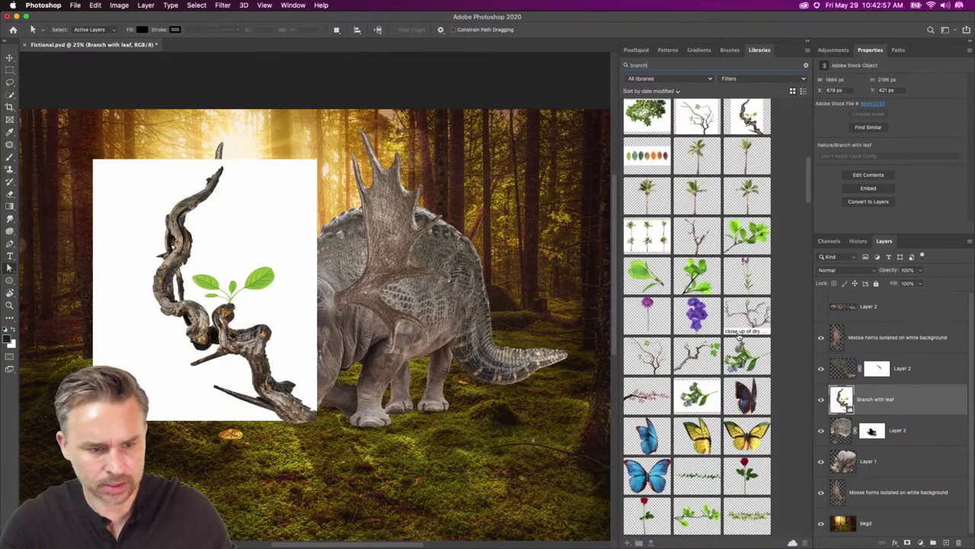
left_click_drag(695, 357, 263, 390)
key("Return")
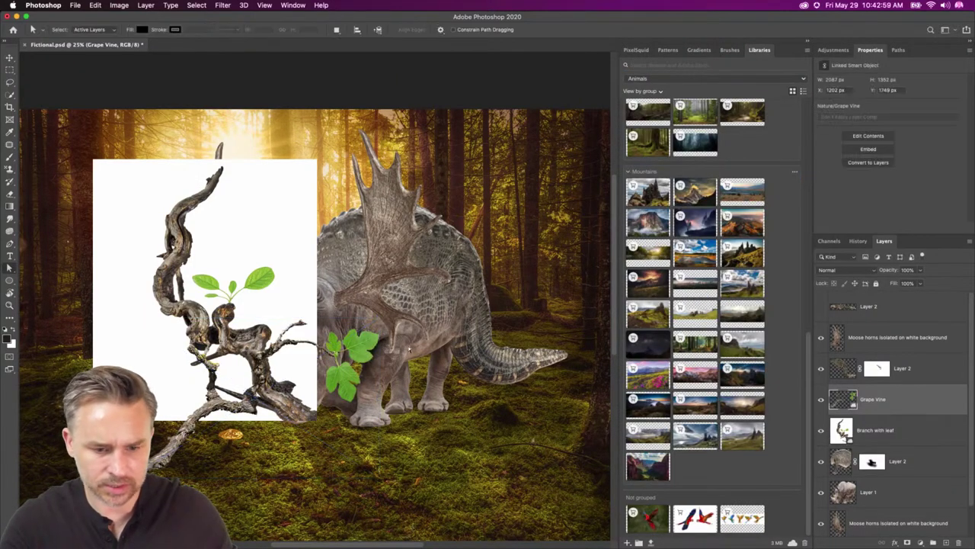
Search for "branch" once more and place the "close up of dry branch" graphic over the rhino's body.
left_click(666, 64)
type("b")
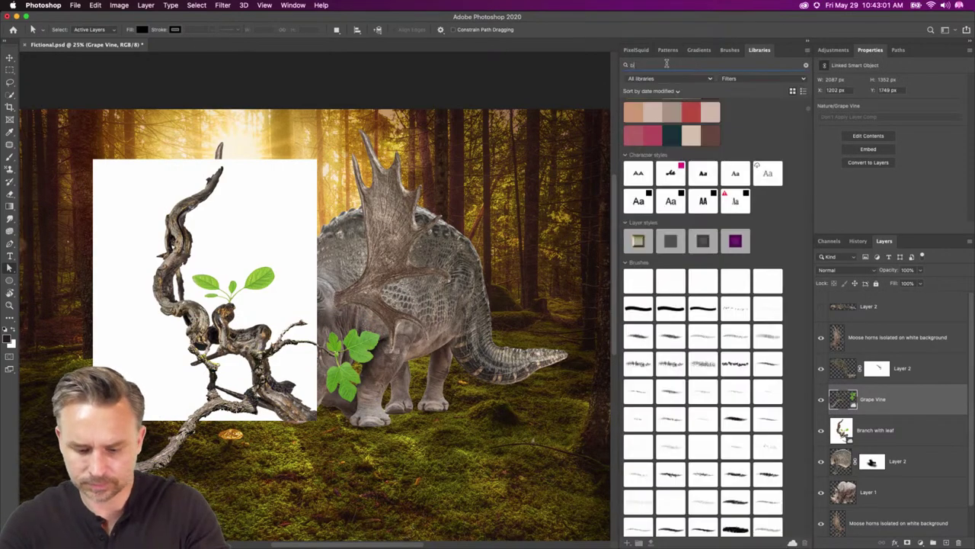
type("ranch")
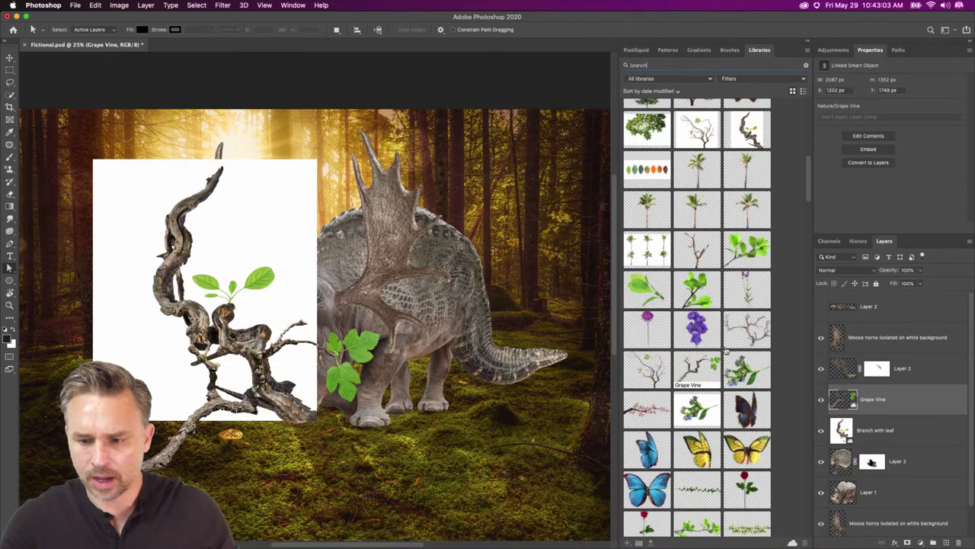
left_click_drag(743, 333, 330, 343)
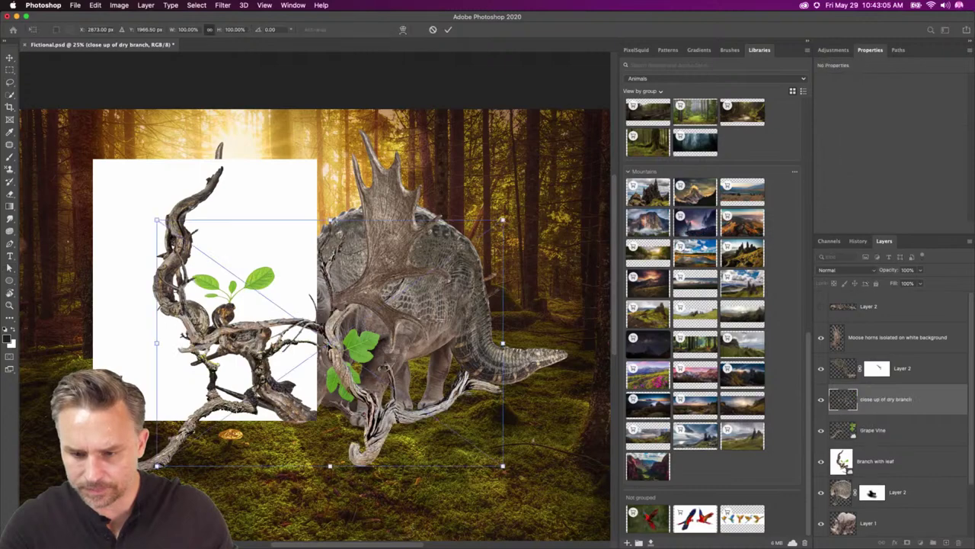
key("Return")
Find the flowering branch named "leaves" in the "branch" library results and place it across the forest scene.
left_click(708, 65)
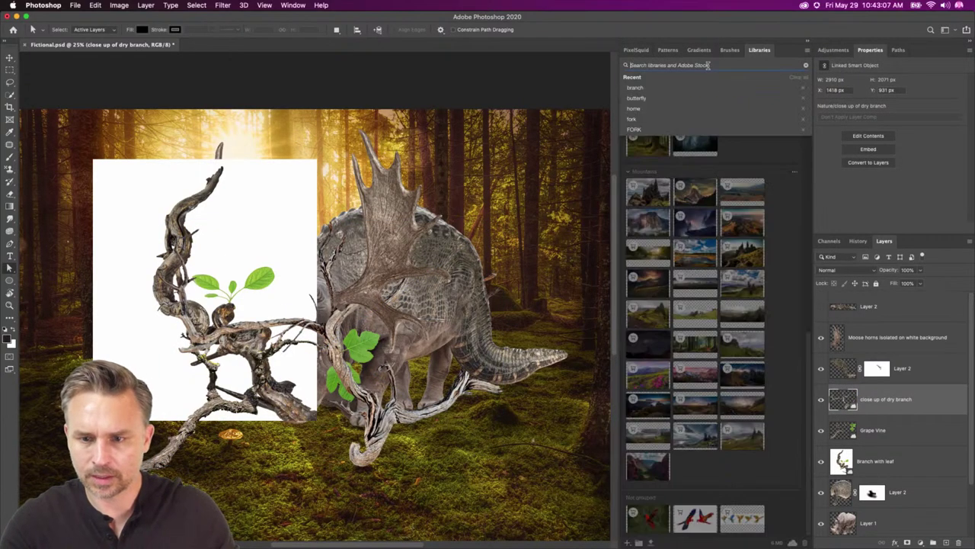
type("branch")
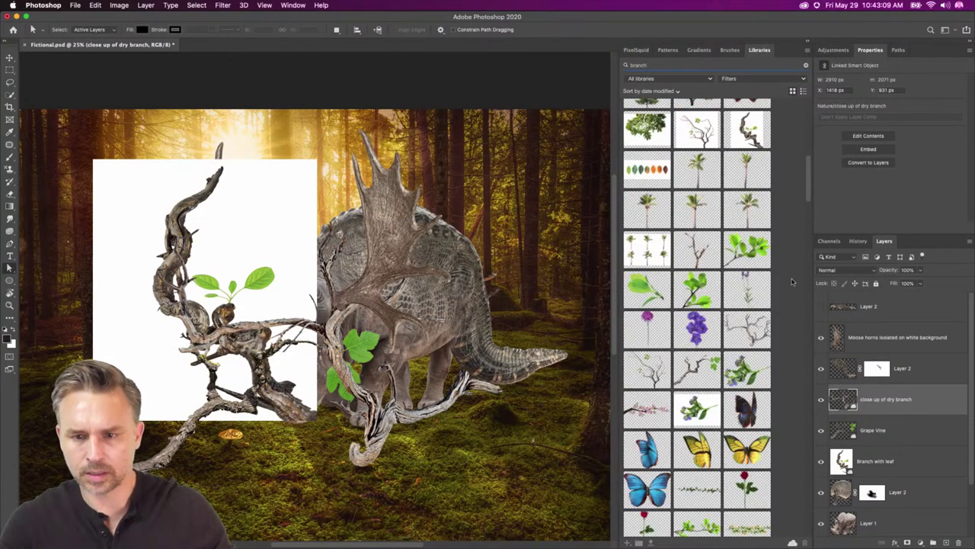
scroll(677, 321, "down", 5)
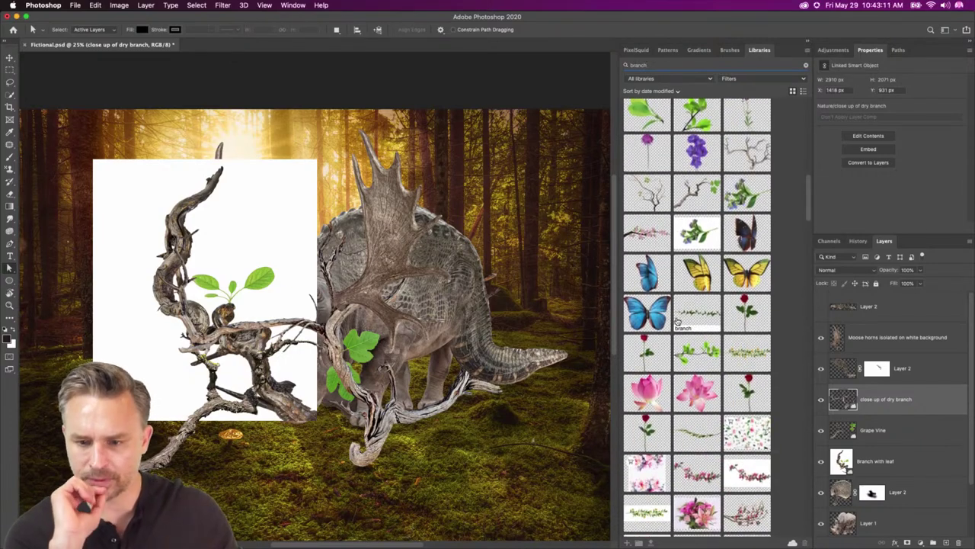
scroll(677, 321, "down", 6)
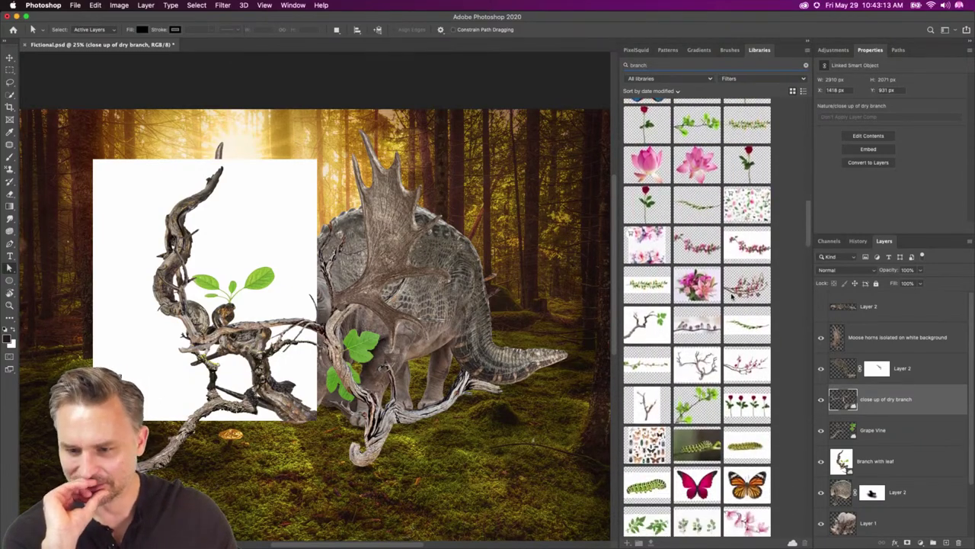
left_click_drag(733, 297, 301, 342)
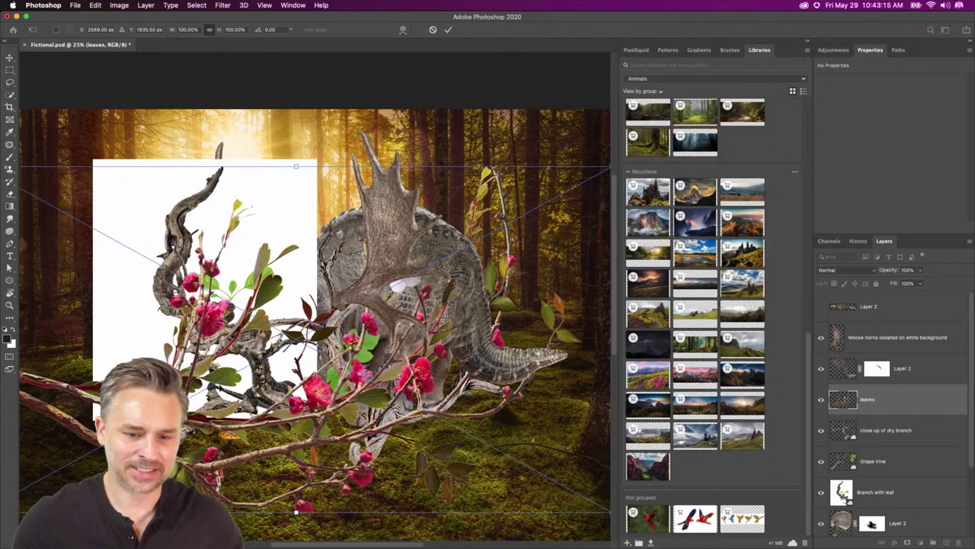
key("Return")
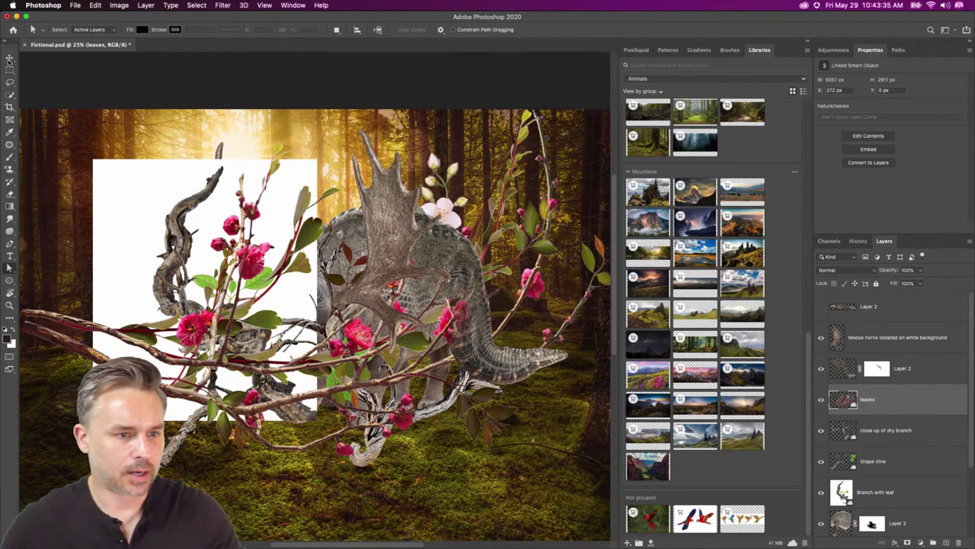
Hide the leaves, close up of dry branch and Grape Vine layers, leaving the Branch with leaf layer visible.
key("v")
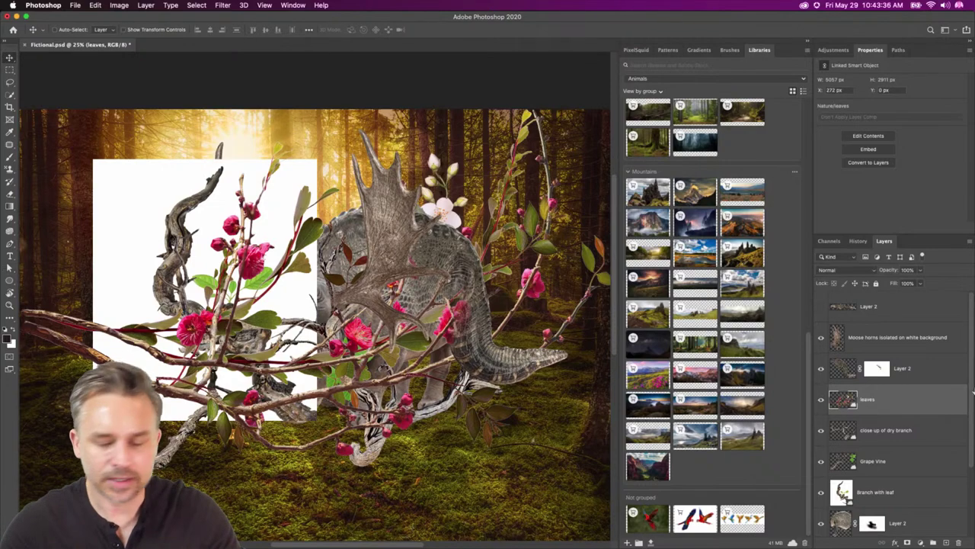
double_click(936, 50)
left_click(821, 224)
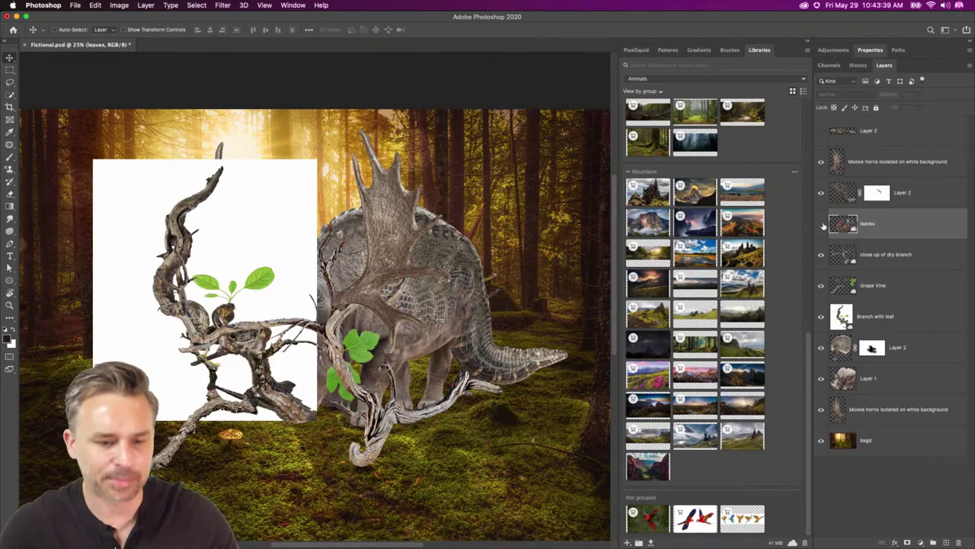
left_click(844, 267)
left_click_drag(821, 255, 821, 287)
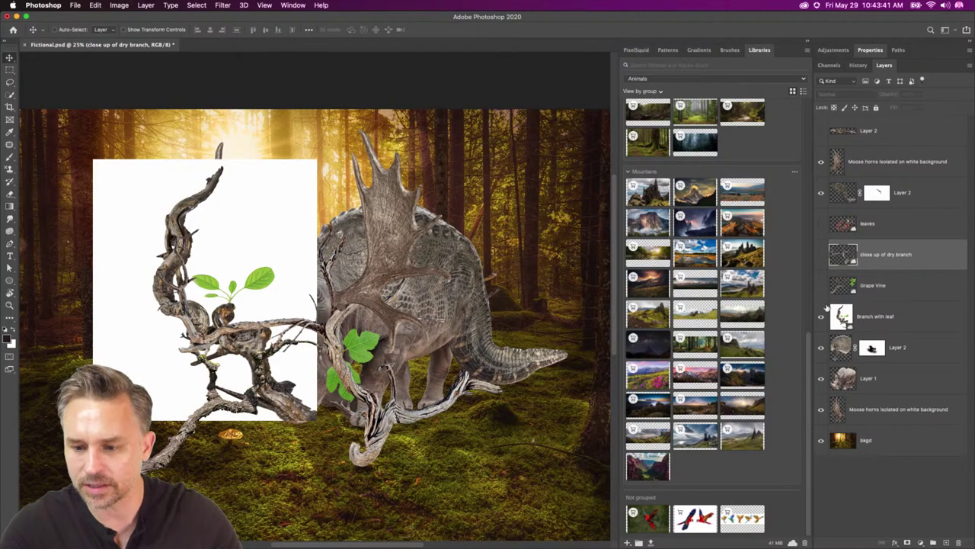
Rasterize the Branch with leaf layer, remove its white background, and move the branch left of the rhino's head.
left_click(882, 319)
left_click_drag(270, 279, 307, 284)
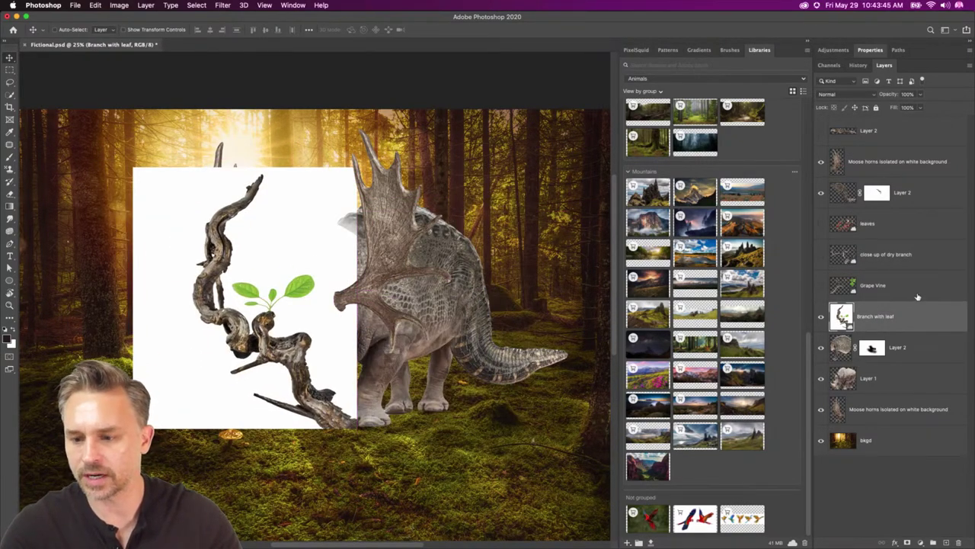
right_click(916, 316)
left_click(775, 202)
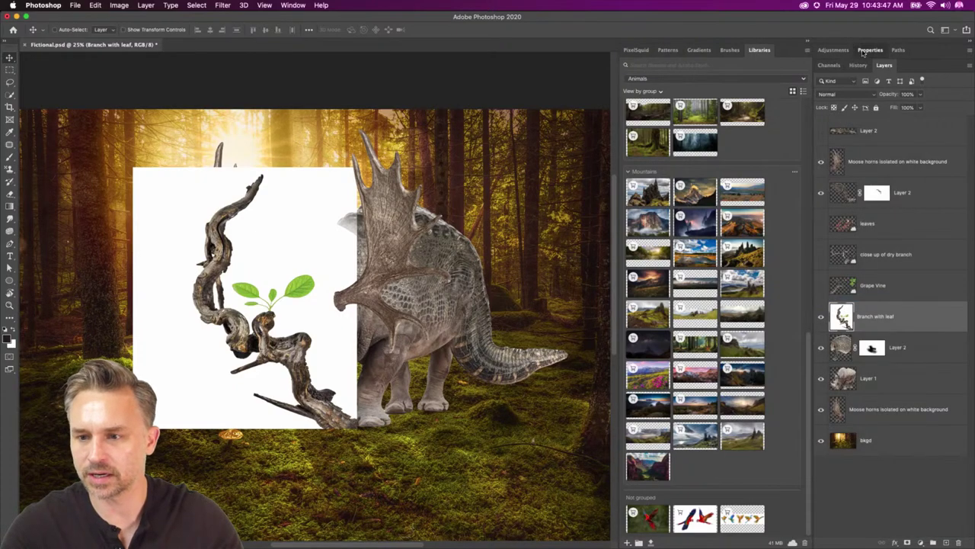
left_click(870, 50)
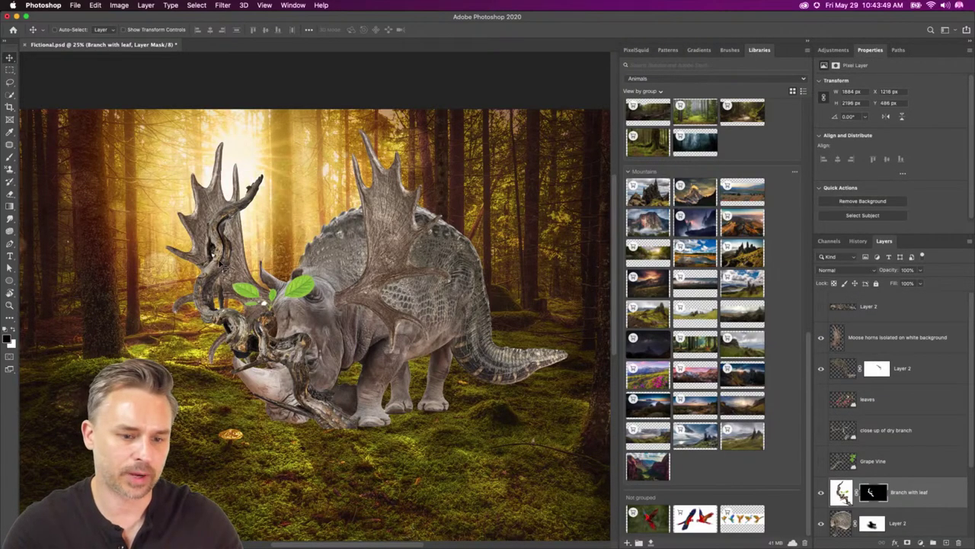
left_click_drag(239, 364, 433, 414)
Activate the Branch with leaf layer's mask for brushing over the white patch left between the leaf stems.
key("super+plus")
key("super+plus")
key("super+plus")
scroll(433, 416, "up", 5)
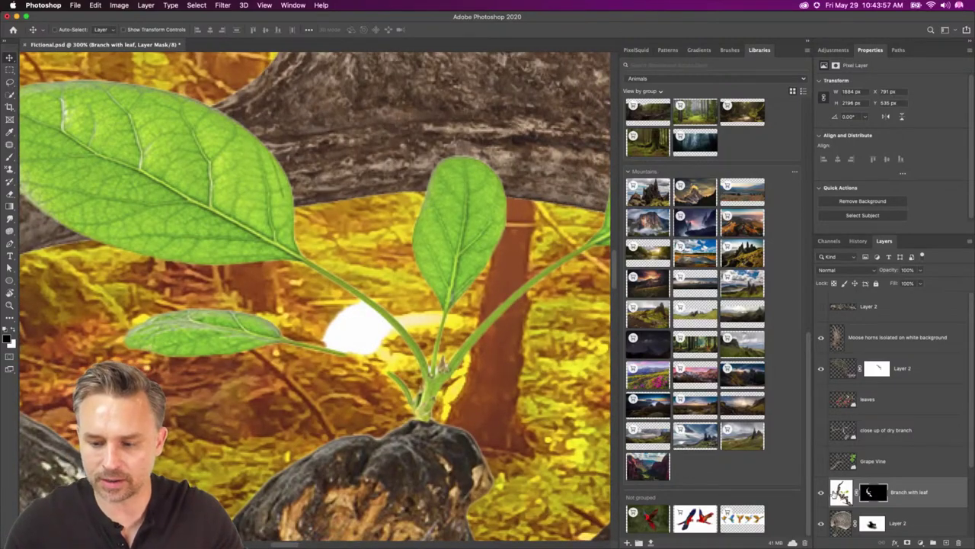
left_click(11, 94)
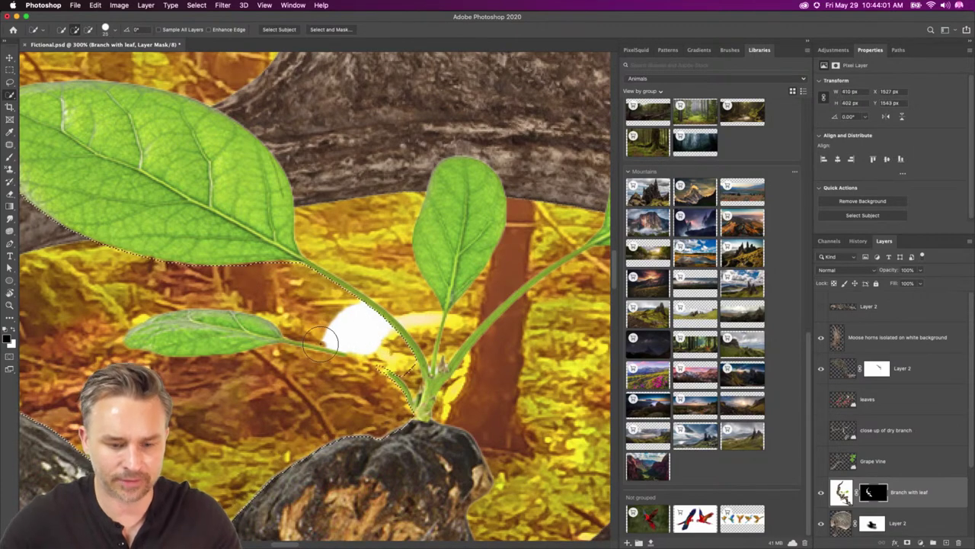
key("b")
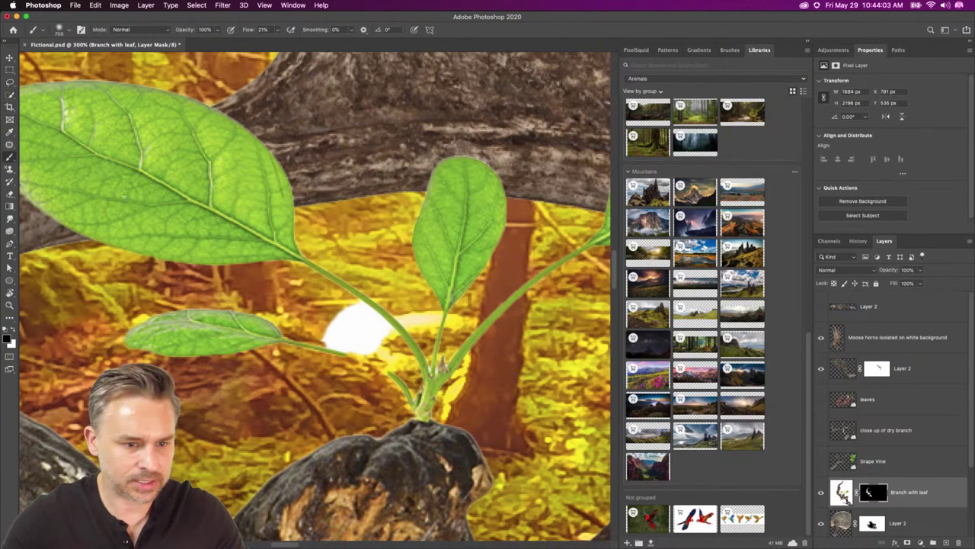
key("bracketright")
key("bracketright")
key("bracketright")
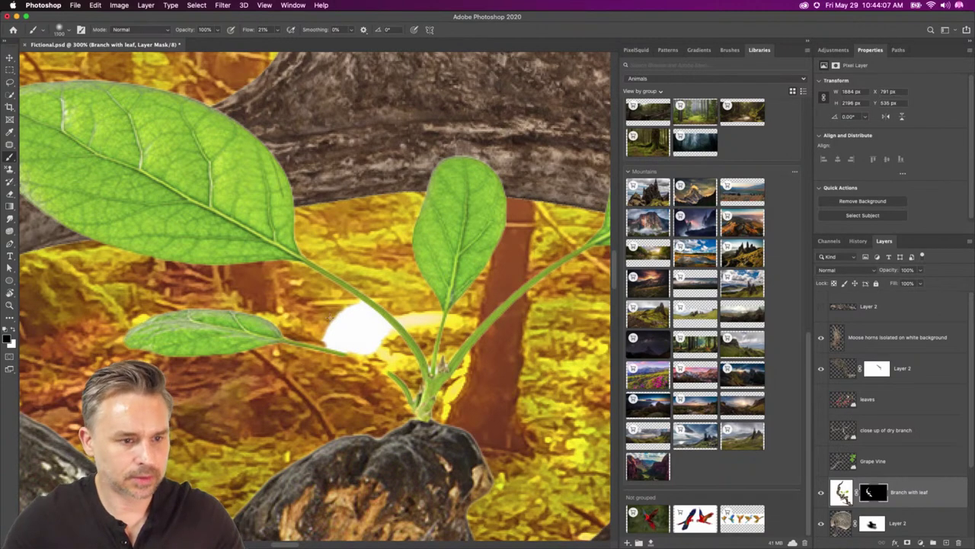
left_click(874, 494)
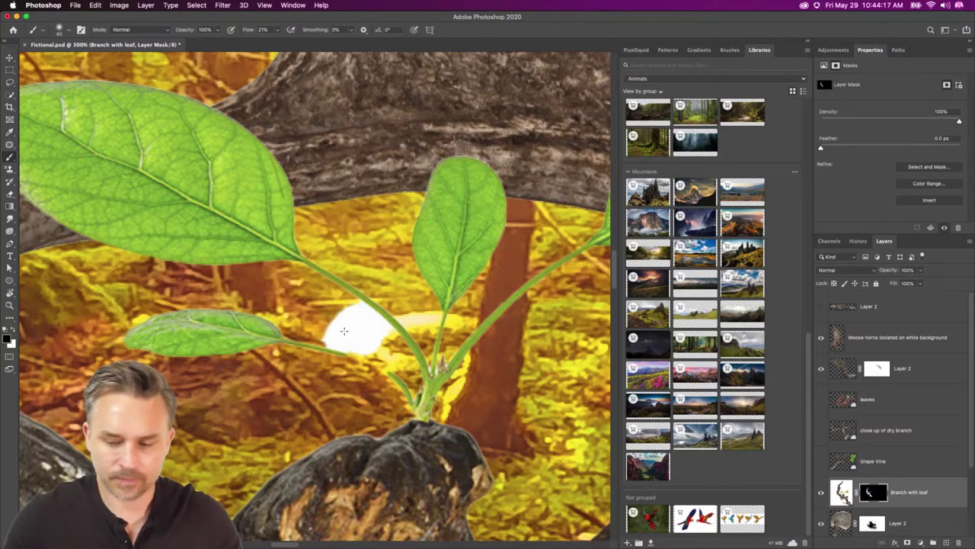
Restore the brush-size cursor and set the brush size to 10 px to fit the small white patch.
key("bracketright")
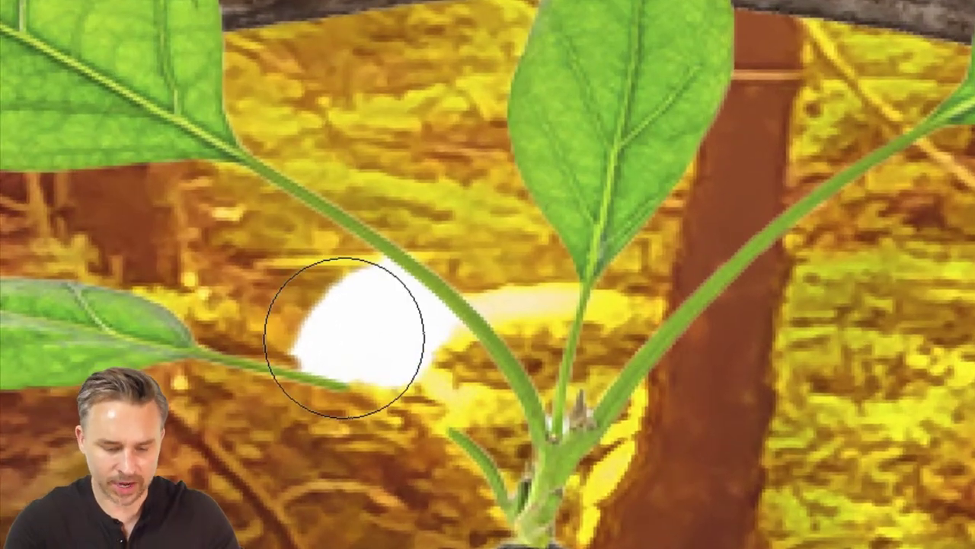
left_click_drag(344, 337, 365, 335)
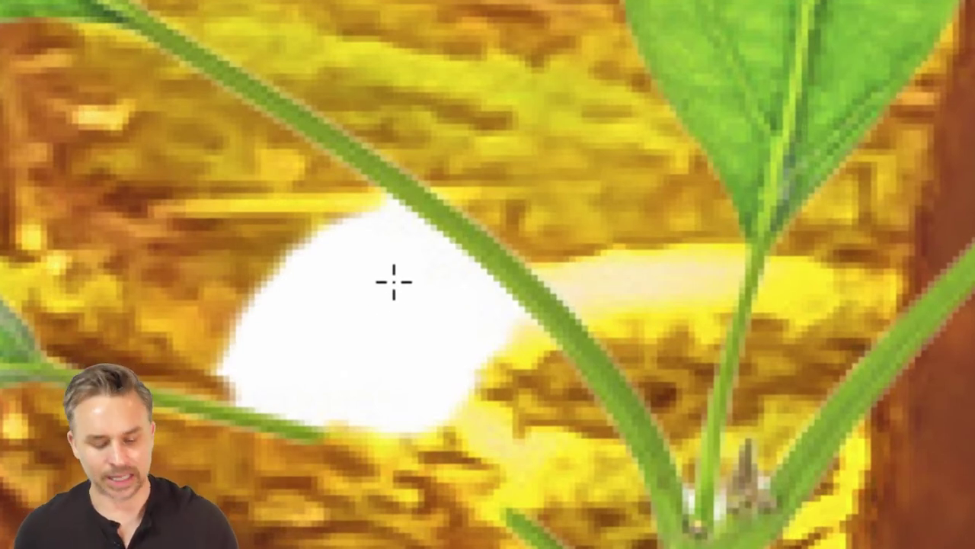
key("Caps_Lock")
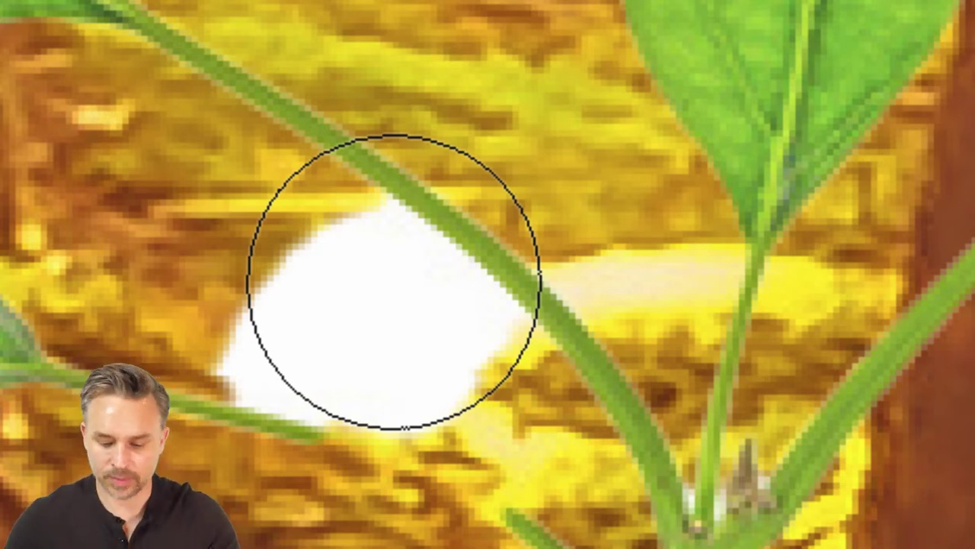
key("bracketright")
key("bracketright")
key("bracketright")
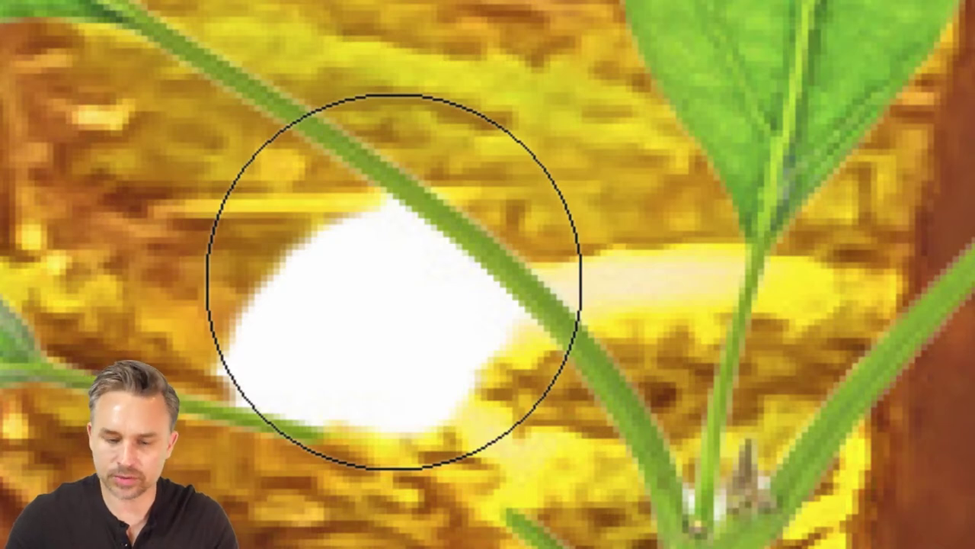
key("bracketright")
key("bracketright")
key("bracketright")
key("bracketright")
key("bracketright")
key("bracketright")
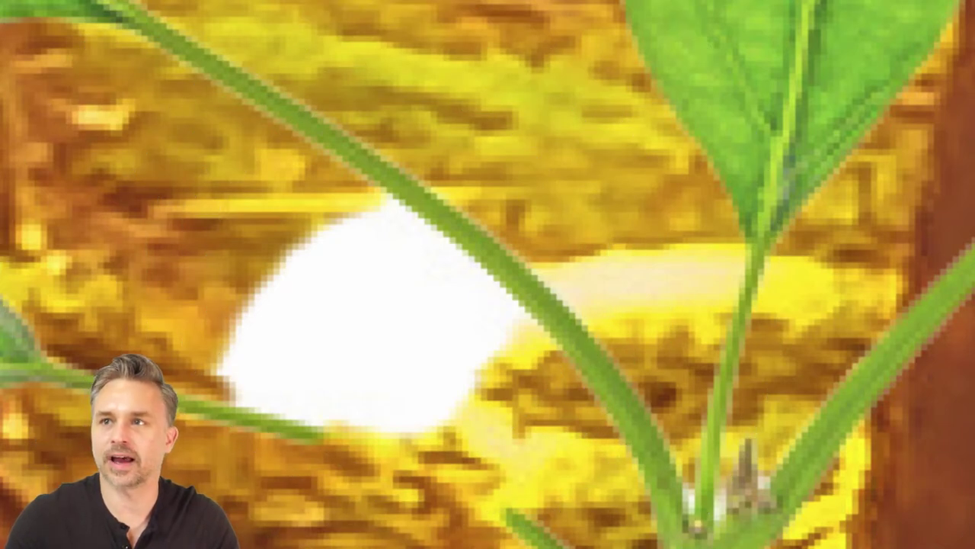
key("bracketleft")
key("bracketleft")
key("bracketleft")
key("bracketleft")
key("bracketleft")
key("bracketleft")
key("bracketleft")
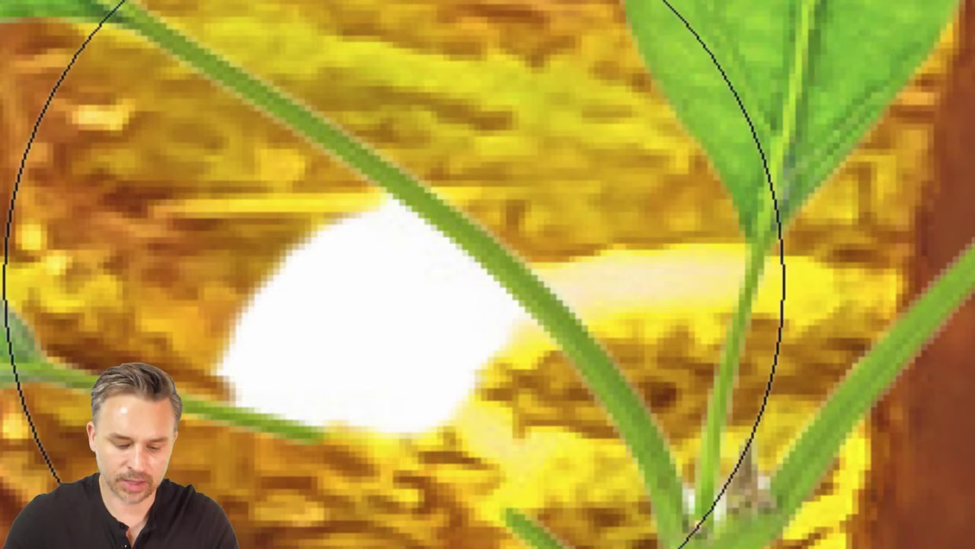
key("bracketleft")
key("bracketleft")
key("bracketleft")
key("bracketleft")
key("bracketleft")
key("bracketleft")
key("bracketleft")
key("bracketleft")
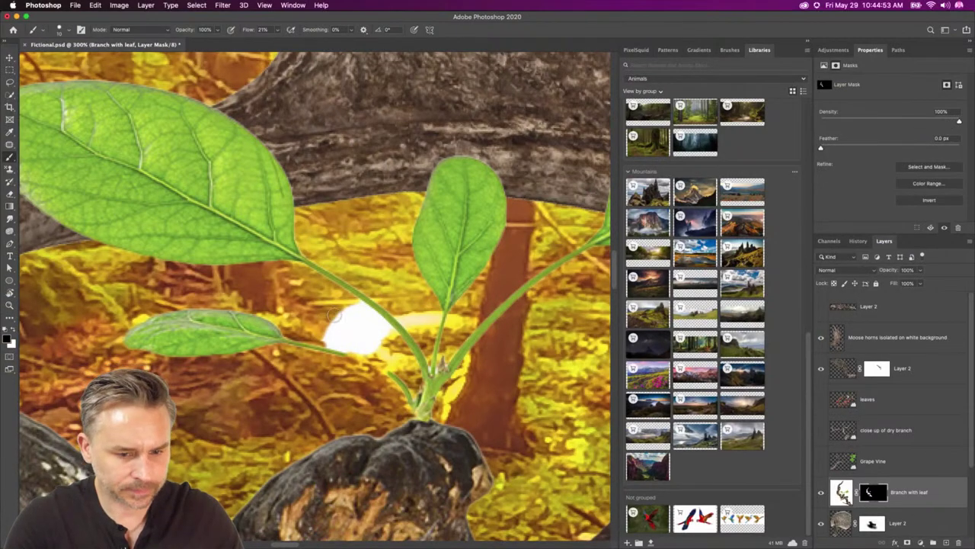
Mask out the white patch between the leaf stems with black, raising the brush flow to 100%.
mouse_move(337, 317)
left_mouse_down()
mouse_move(380, 349)
mouse_move(312, 331)
mouse_move(373, 354)
mouse_move(296, 337)
mouse_move(398, 357)
mouse_move(253, 303)
mouse_move(386, 312)
mouse_move(328, 307)
mouse_move(396, 350)
mouse_move(346, 300)
mouse_move(371, 315)
mouse_move(336, 325)
left_mouse_up()
key("shift+0")
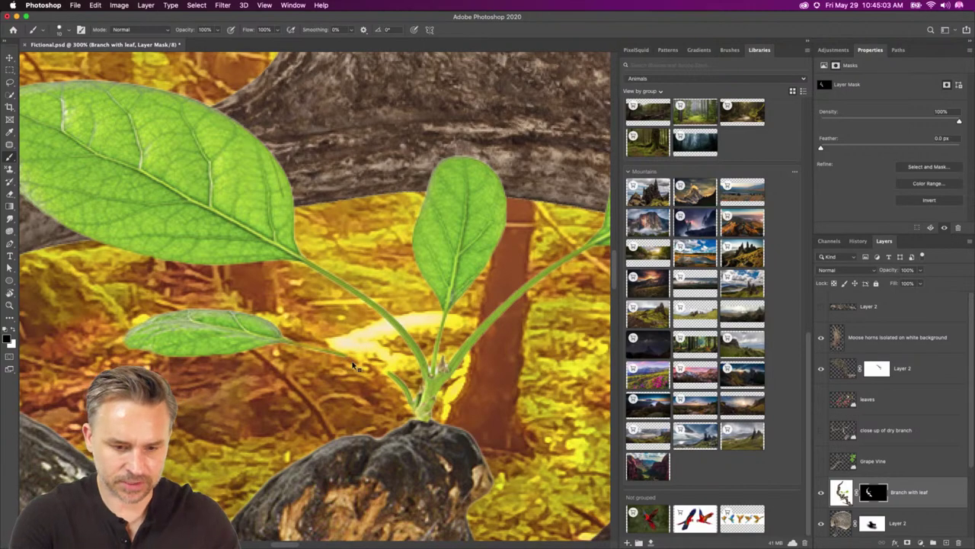
right_click(324, 208, "shift")
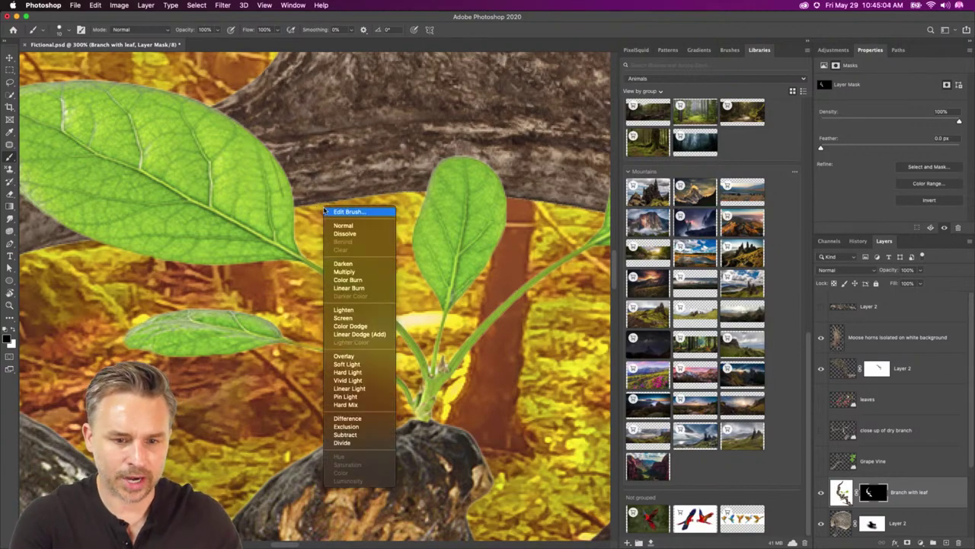
left_click(268, 173)
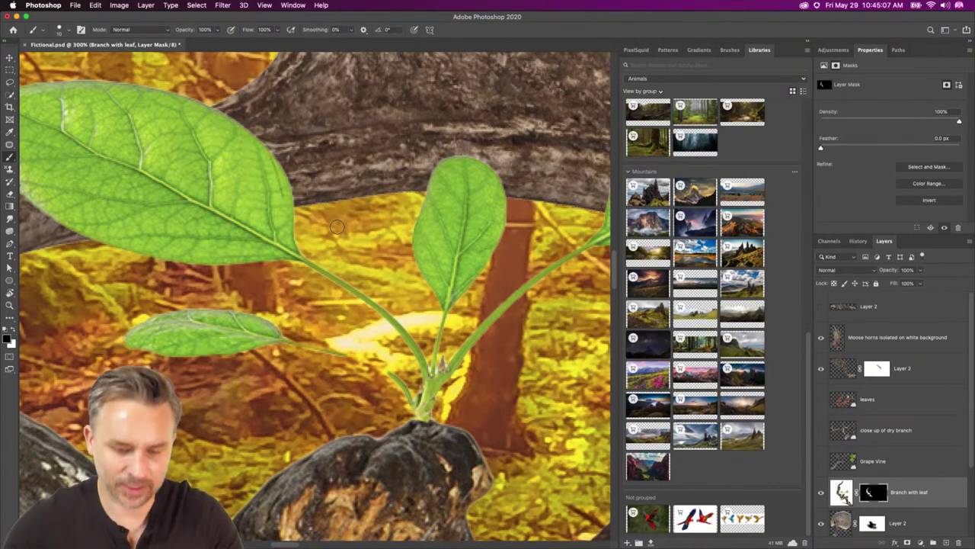
Collapse the layer properties and apply the Branch with leaf layer's mask permanently to its pixels.
key("super+minus")
key("super+minus")
key("super+minus")
key("super+minus")
key("super+minus")
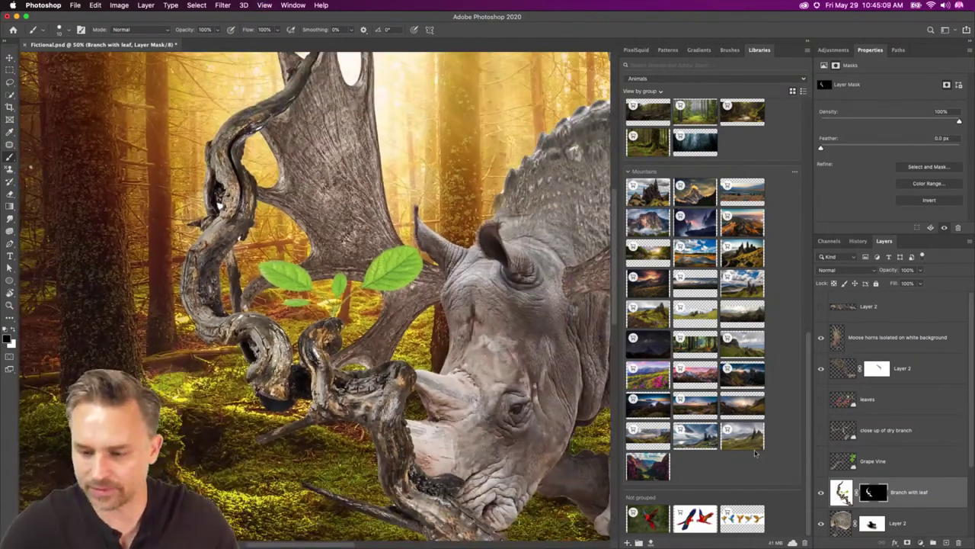
scroll(921, 404, "down", 3)
double_click(928, 56)
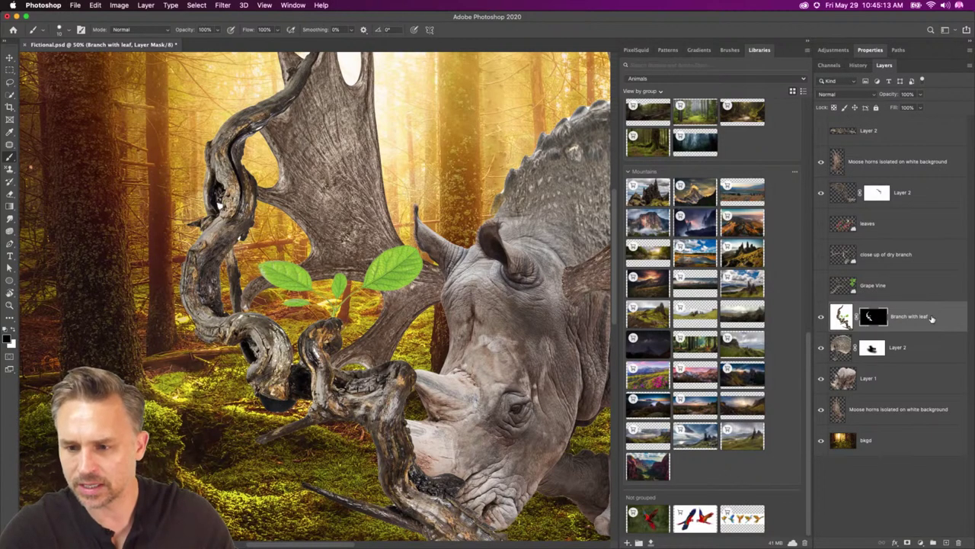
left_click(841, 316)
left_click(10, 57)
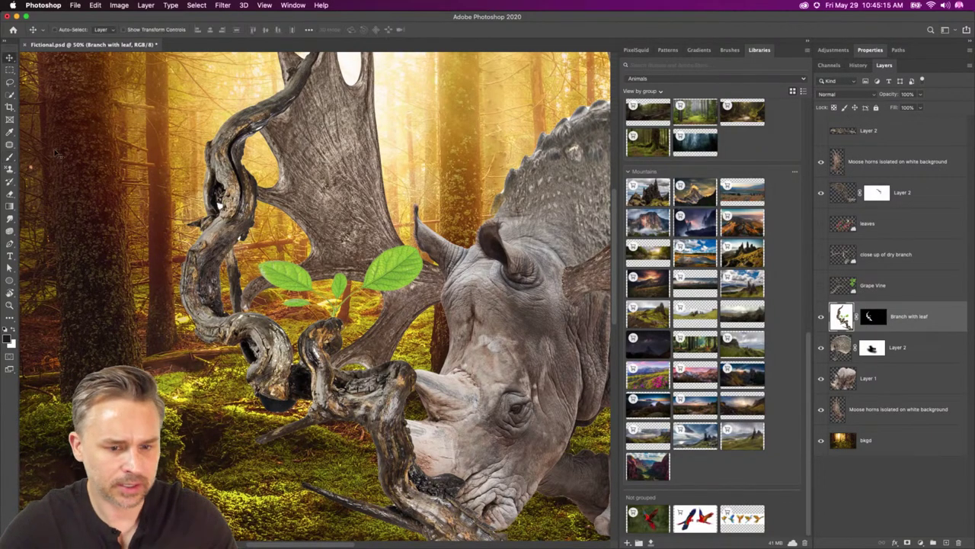
key("super+minus")
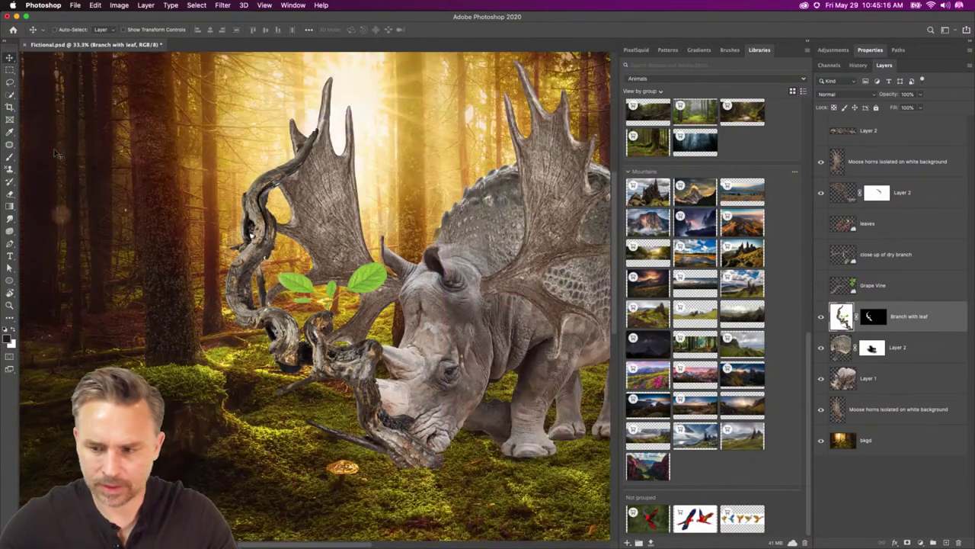
right_click(881, 327)
left_click(853, 347)
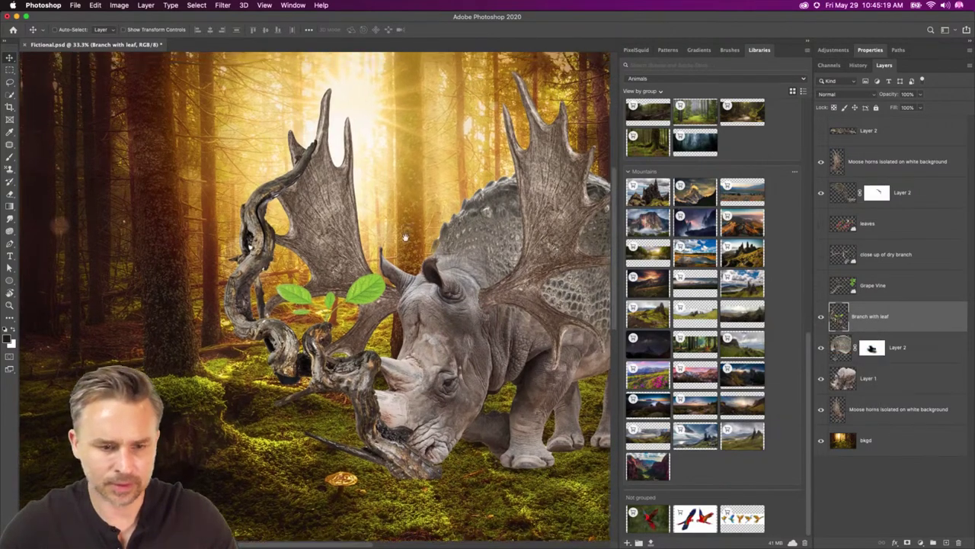
Move the leafy branch onto the rhino's left antler, scaling it to 65.64% and rotating it 23.09°.
left_click_drag(406, 237, 374, 321)
left_click_drag(164, 393, 164, 216)
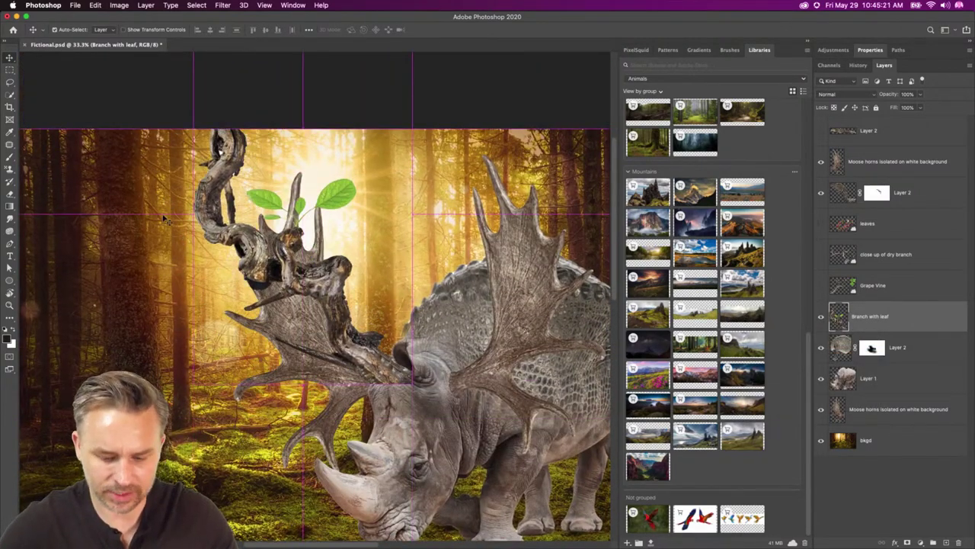
key("super+t")
left_click_drag(200, 384, 232, 266)
left_click_drag(316, 229, 313, 326)
left_click_drag(202, 141, 260, 127)
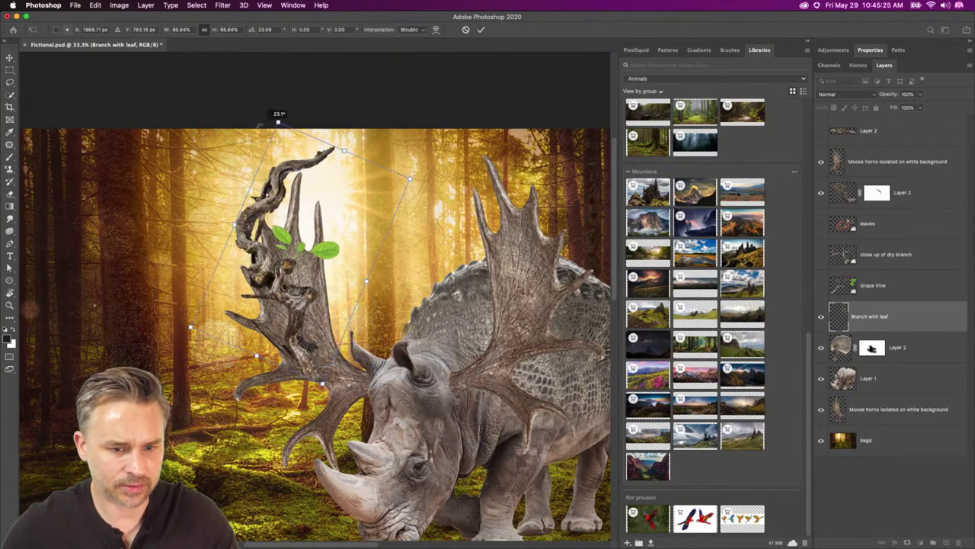
left_click_drag(227, 275, 270, 269)
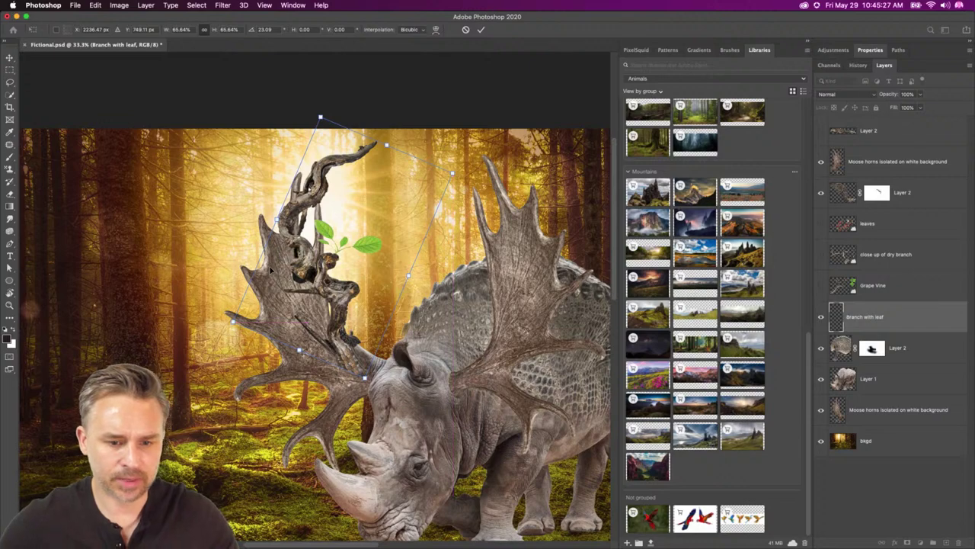
key("Return")
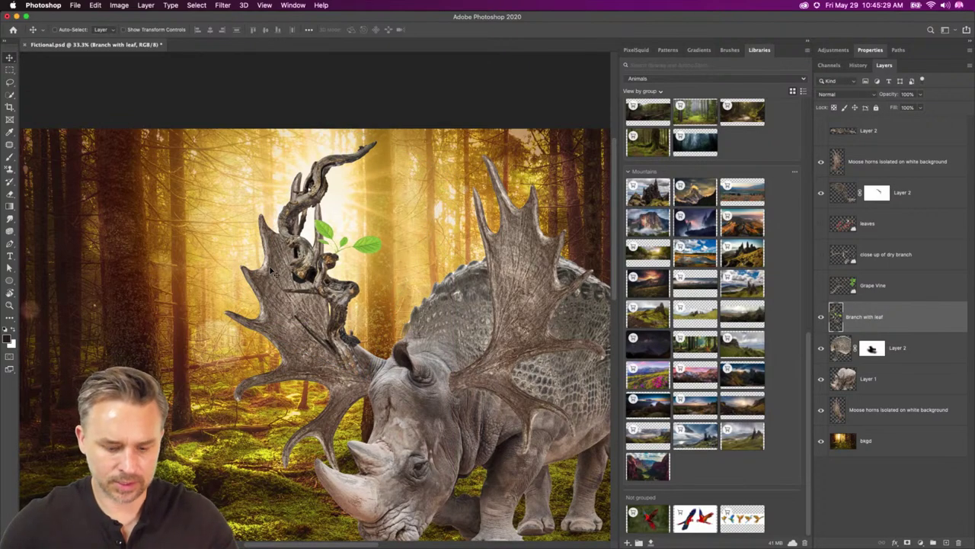
Puppet Warp the branch with pins at its base, middle and upper part, bending it along the antler with its tip pointing upward.
key("super+shift+p")
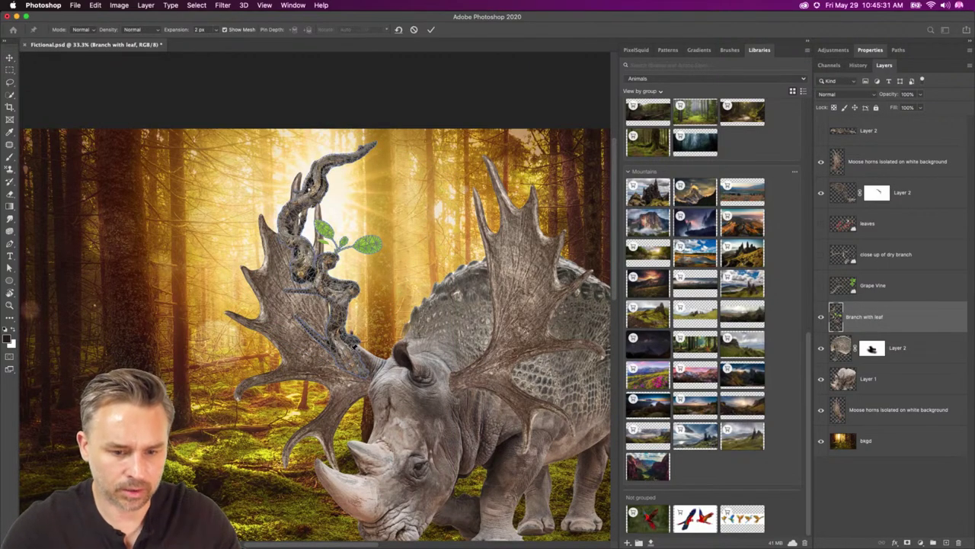
left_click(351, 351)
left_click(335, 281)
left_click(296, 203)
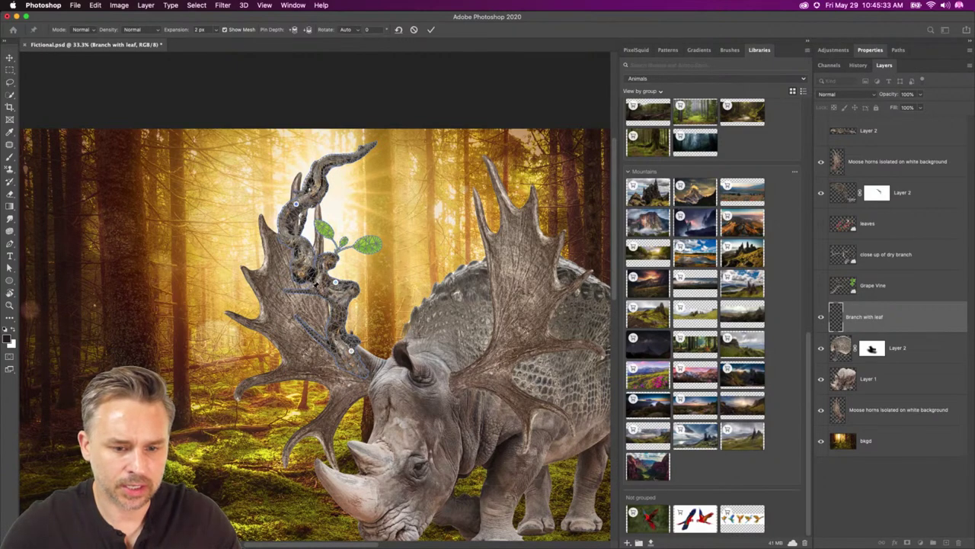
left_click_drag(335, 284, 313, 291)
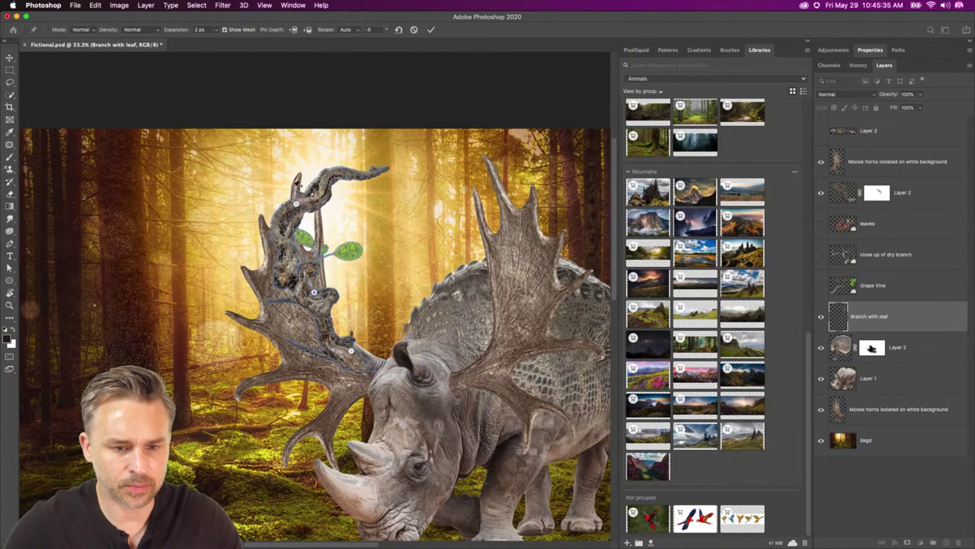
left_click_drag(297, 204, 319, 214)
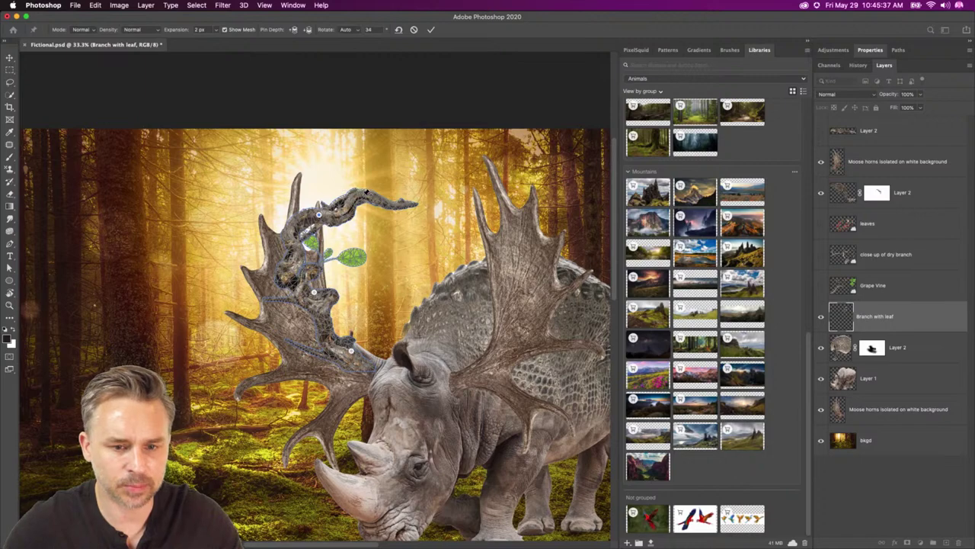
left_click_drag(366, 192, 321, 175)
left_click_drag(328, 192, 326, 190)
left_click_drag(298, 258, 309, 259)
key("Return")
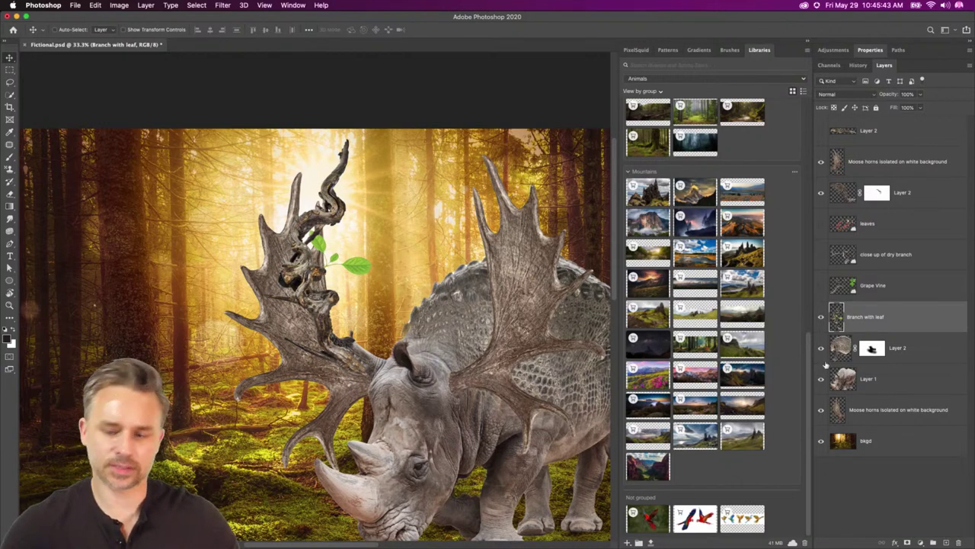
Add a layer mask to Branch with leaf and paint out the wood overlapping the antler at 20% brush flow.
left_click(907, 543)
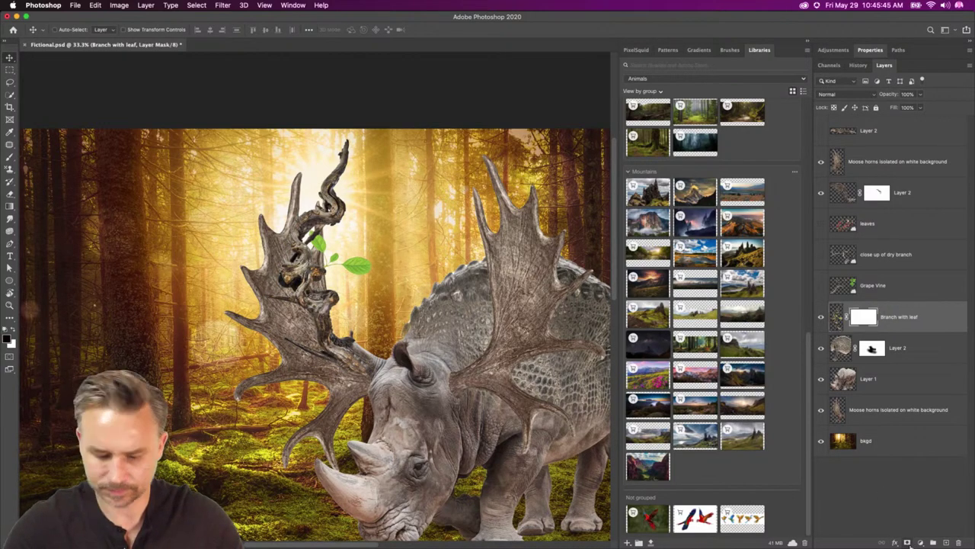
key("b")
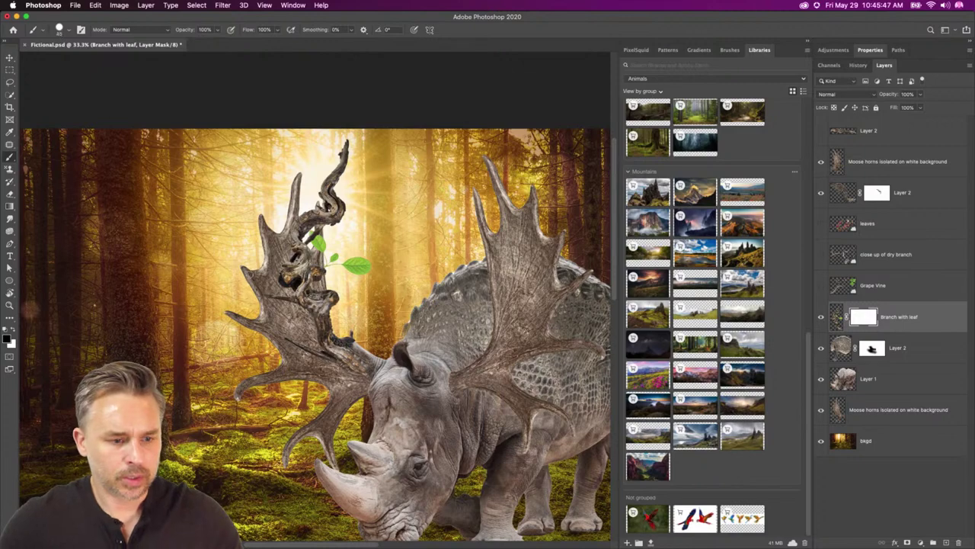
left_click_drag(248, 30, 207, 29)
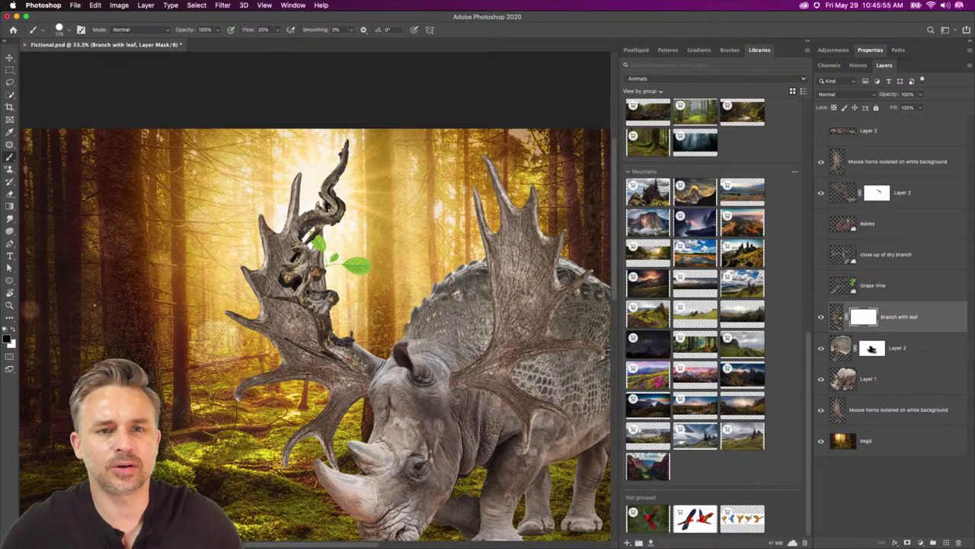
mouse_move(262, 260)
left_mouse_down()
mouse_move(289, 282)
mouse_move(285, 251)
mouse_move(286, 277)
mouse_move(291, 258)
left_mouse_up()
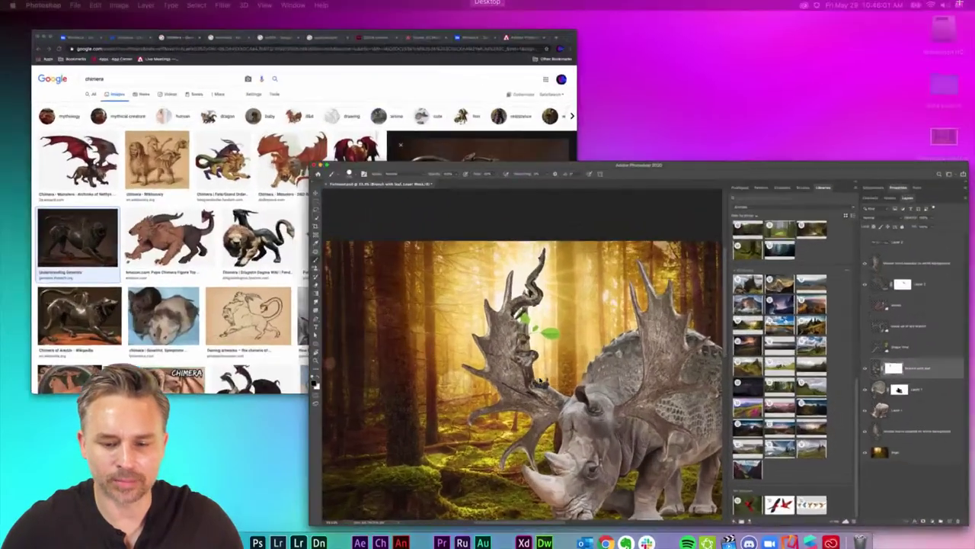
Mask out a bit more of the leafy branch's wood along the left antler with a smaller brush, undoing the stroke near its base.
key("bracketleft")
key("bracketleft")
key("bracketleft")
key("bracketleft")
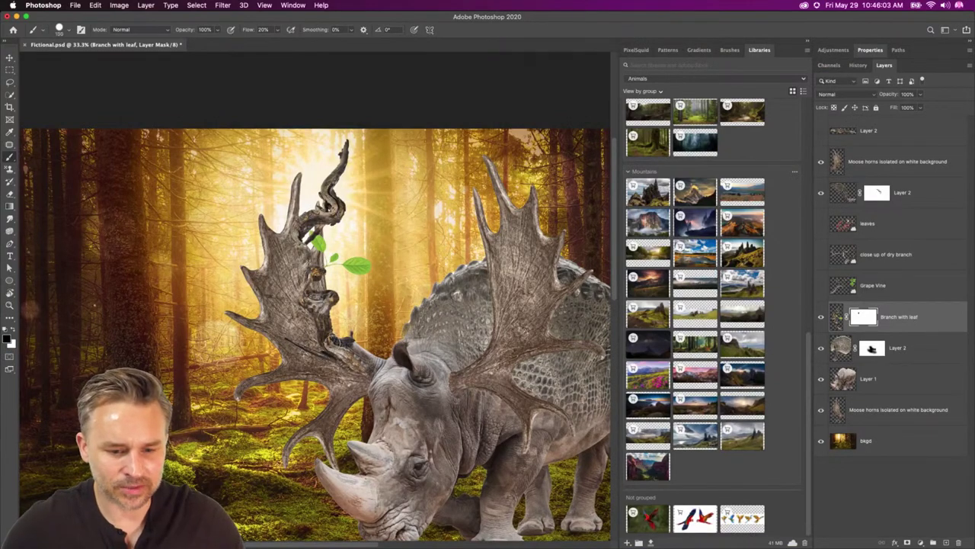
key("bracketleft")
left_click_drag(340, 341, 348, 355)
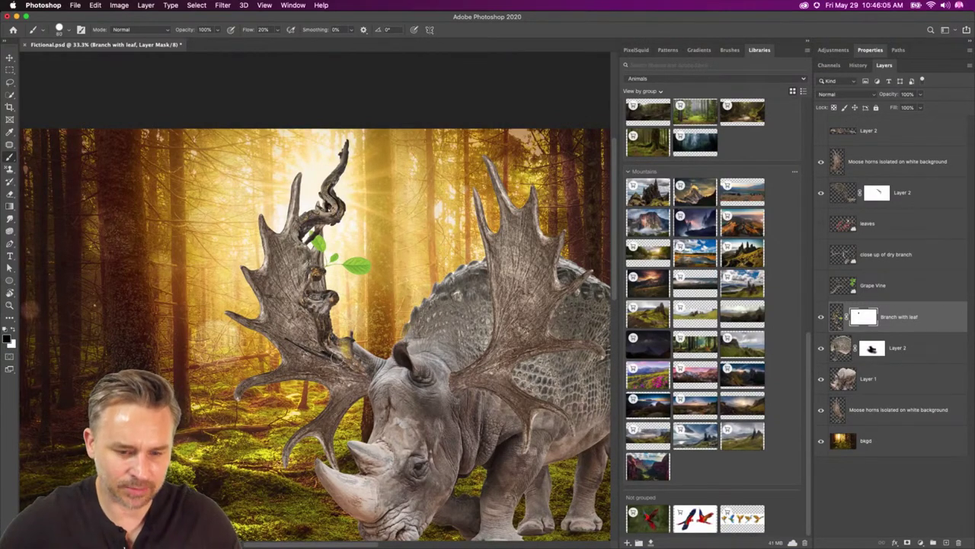
key("super+z")
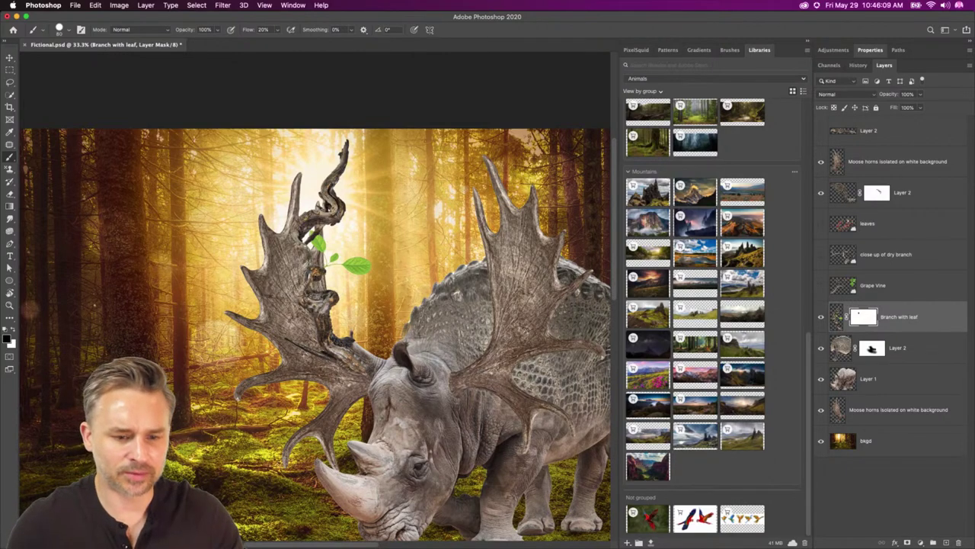
left_click_drag(320, 314, 320, 330)
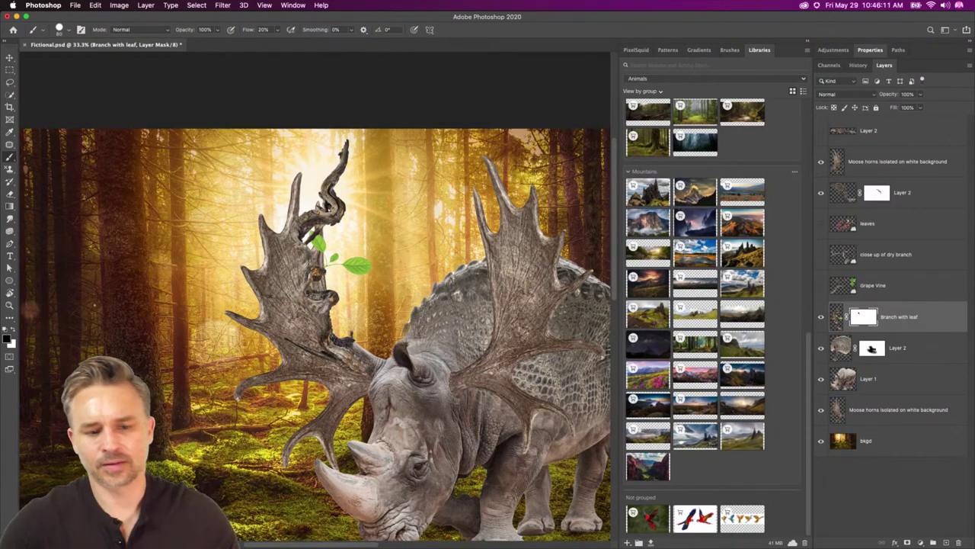
Lighten the Branch with leaf layer's pixels, not its mask, with Levels by setting the midtone input to 1.55.
double_click(911, 326)
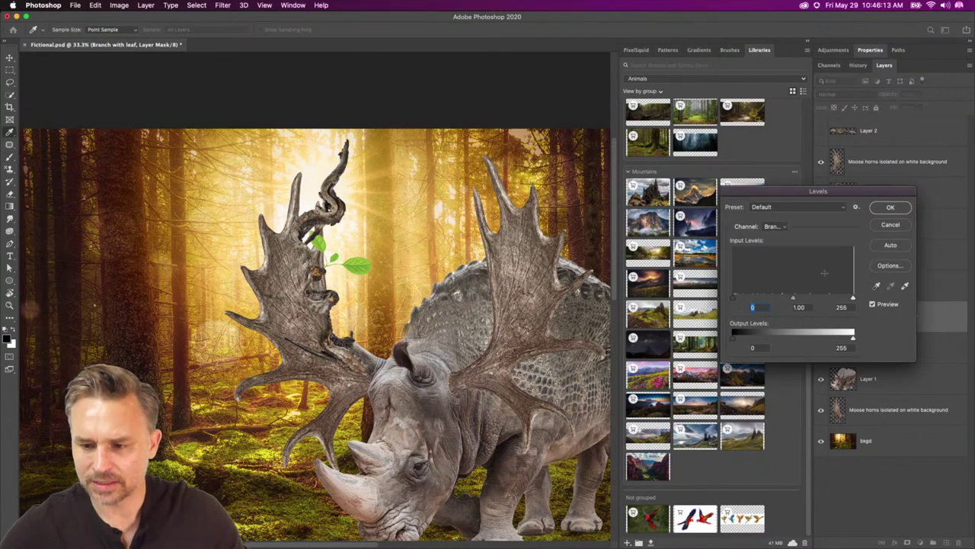
left_click(891, 227)
left_click(835, 318)
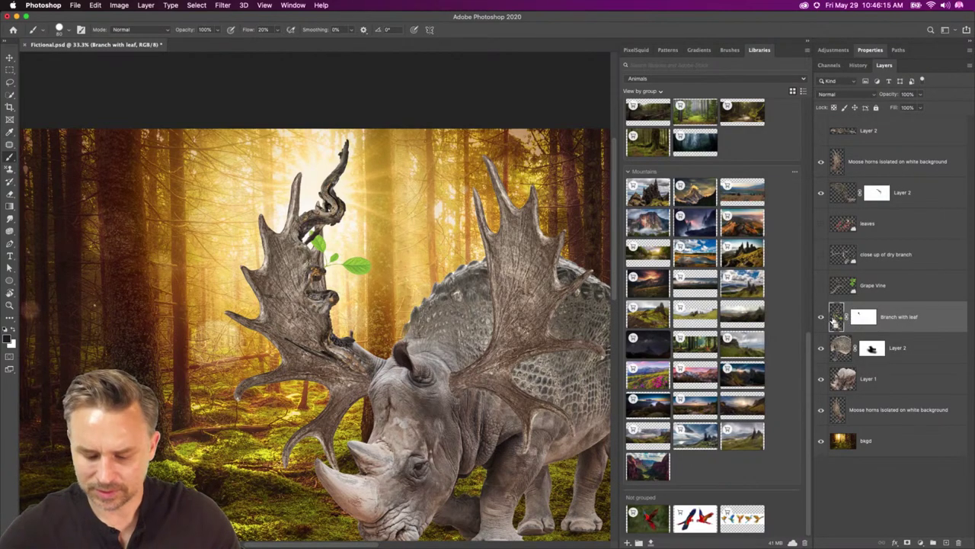
key("super+l")
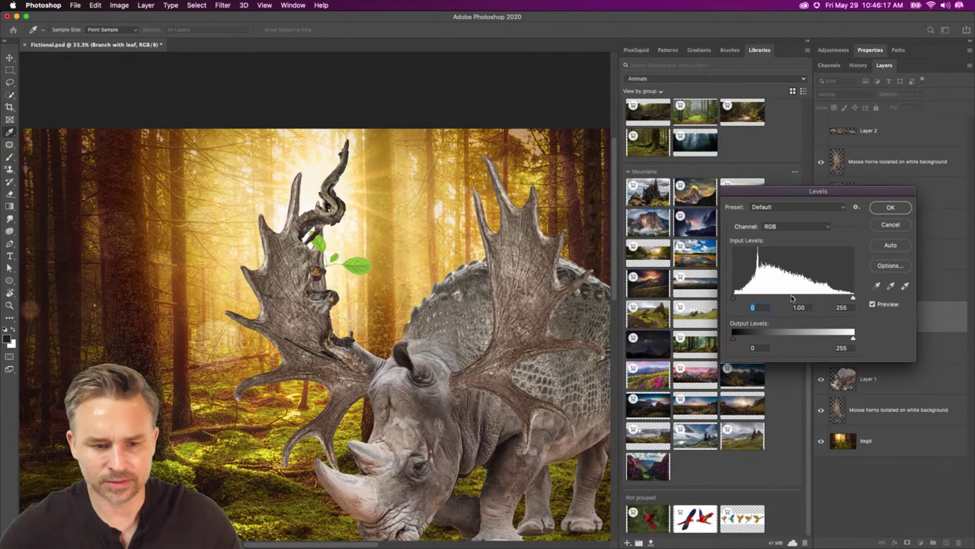
left_click_drag(793, 299, 764, 298)
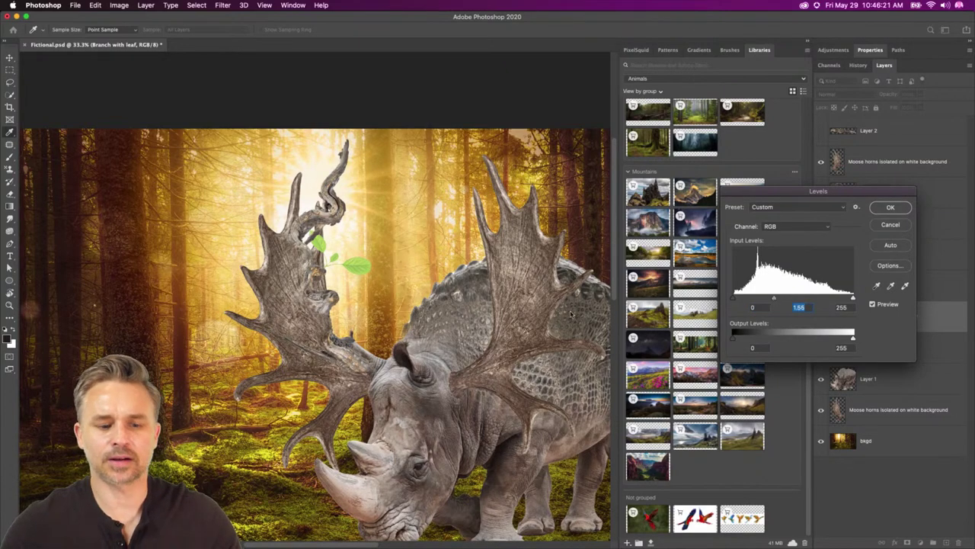
key("Return")
key("b")
Duplicate the Branch with leaf layer, flip the copy horizontally and move it onto the rhino's right antler.
left_click_drag(199, 273, 143, 303)
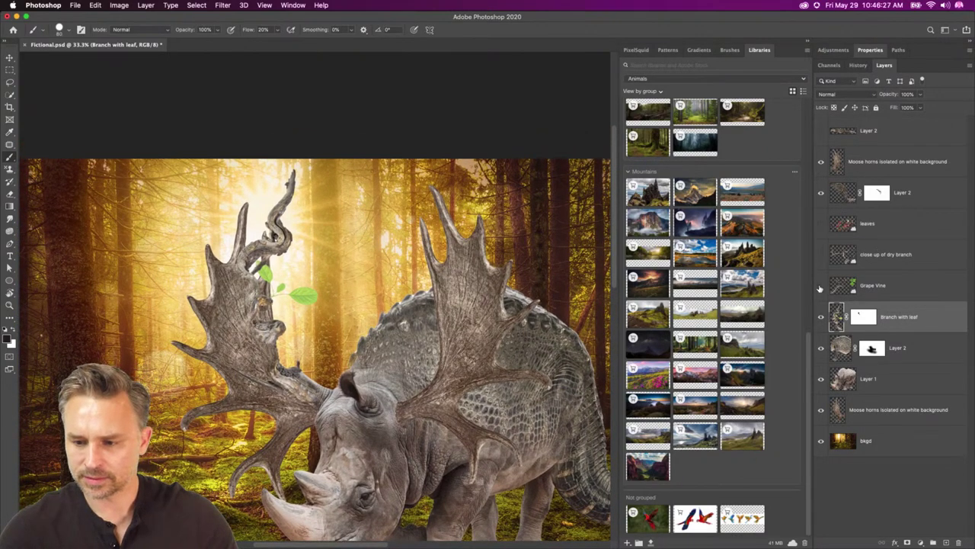
key("ctrl+j")
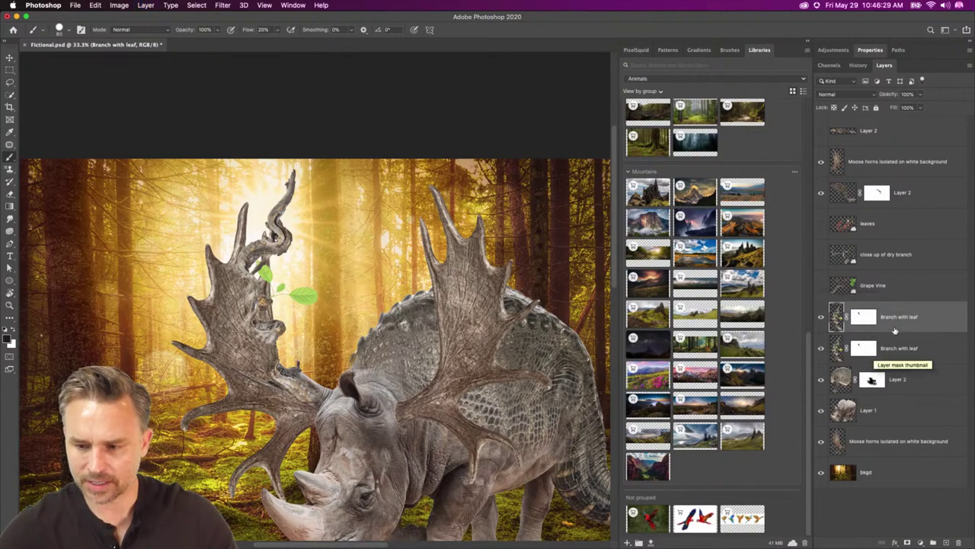
key("ctrl+t")
right_click(292, 287)
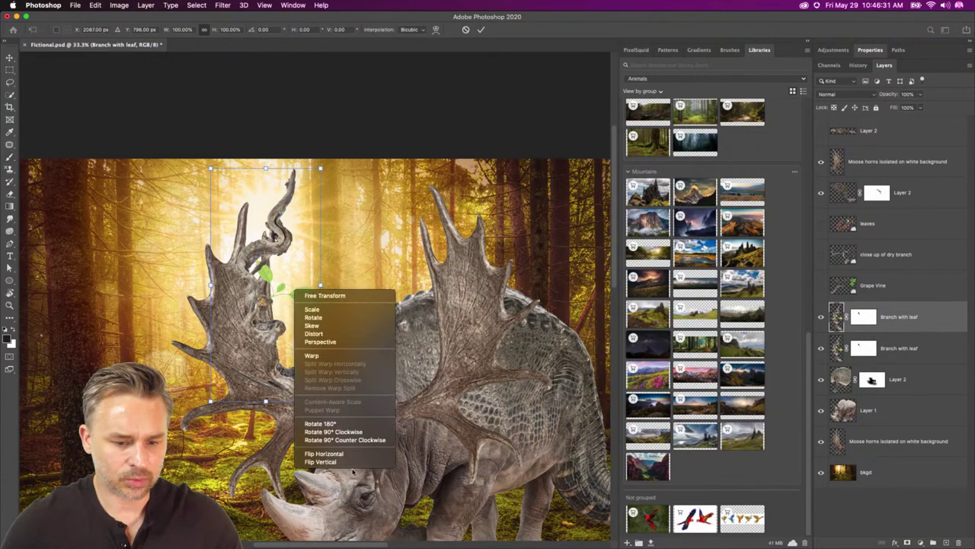
left_click(339, 454)
mouse_move(166, 294)
left_mouse_down()
mouse_move(259, 301)
mouse_move(533, 290)
mouse_move(473, 345)
mouse_move(420, 323)
left_mouse_up()
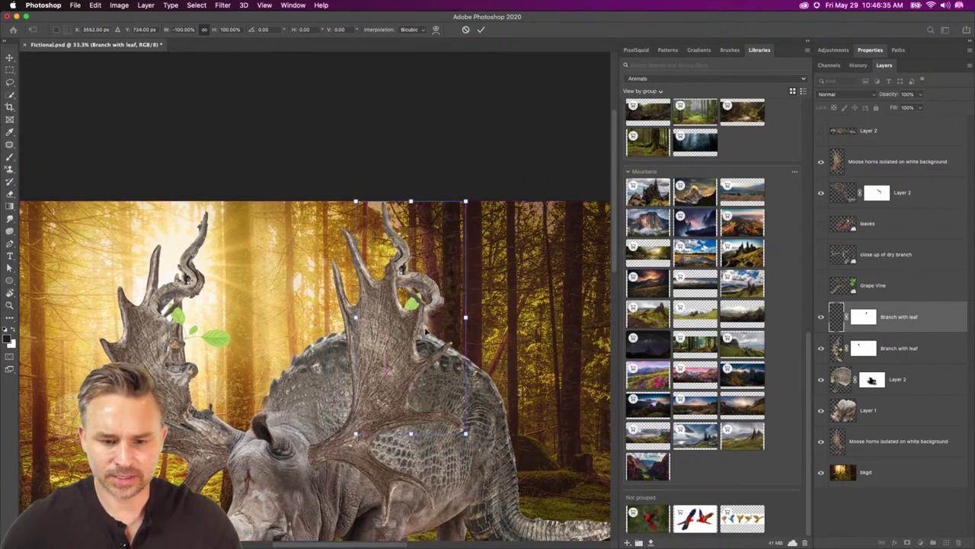
key("Return")
key("b")
Delete the branch copy's layer mask and restack the copy directly above the upper Moose horns isolated on white background layer.
right_click(872, 319)
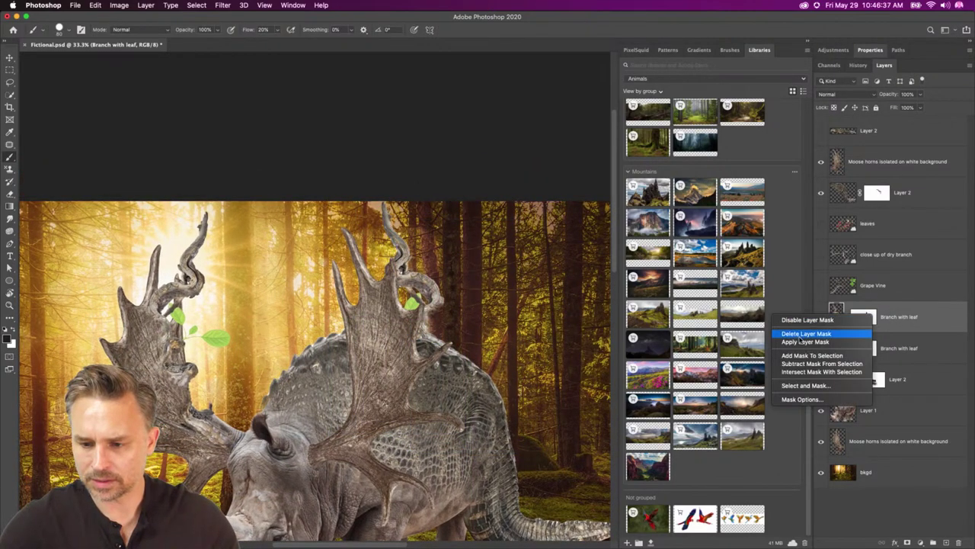
left_click(806, 335)
left_click_drag(933, 309, 914, 161)
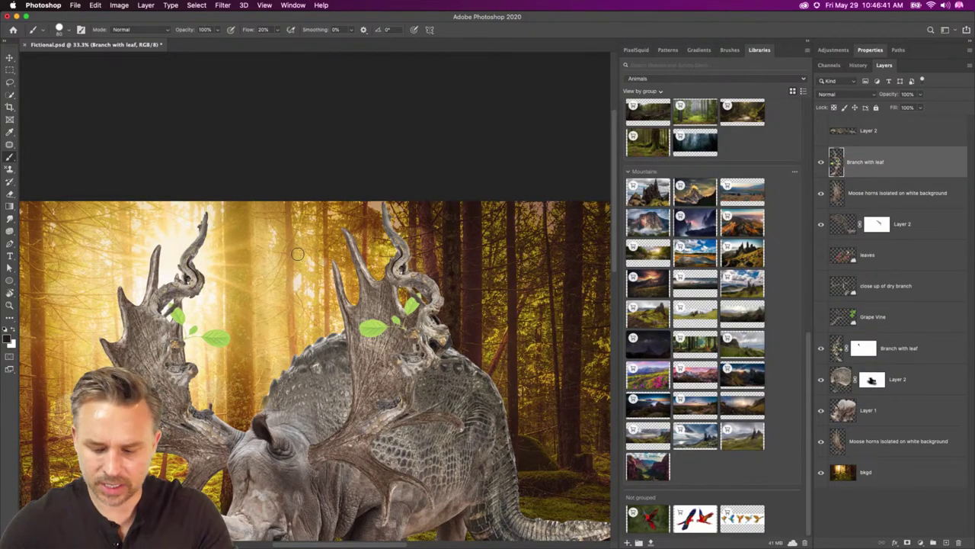
Puppet Warp the branch copy with pins on its upper part and base, bending the tip outward from the right antler.
key("super+shift+p")
left_click_drag(405, 251, 455, 277)
left_click_drag(477, 363, 396, 398)
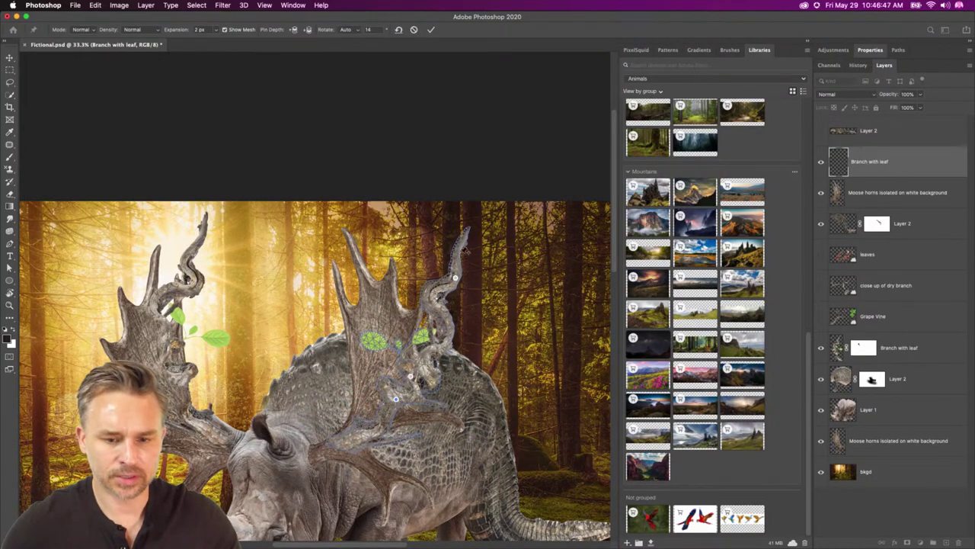
left_click_drag(462, 242, 481, 265)
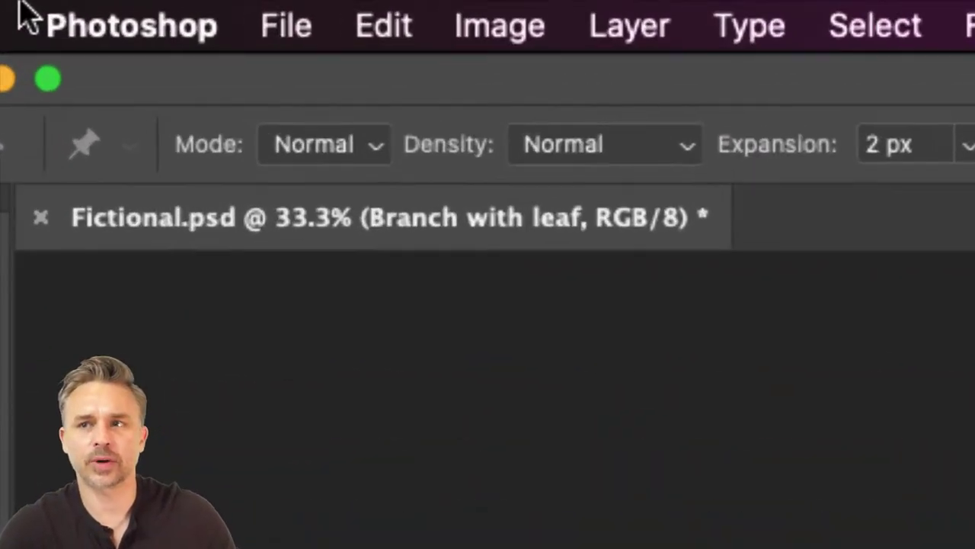
Switch the Puppet Warp mode to Distort, pull the branch copy closer against the right antler and apply the warp.
left_click(128, 52)
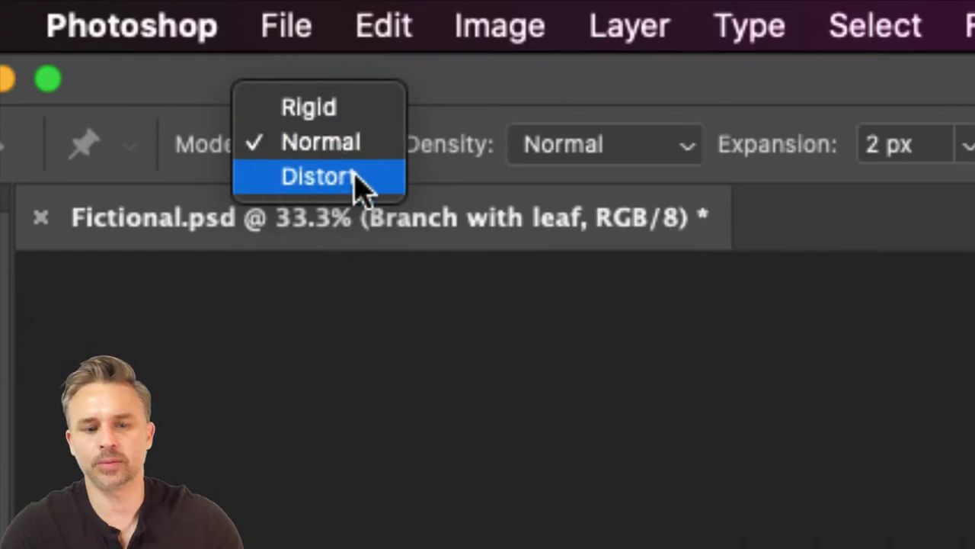
left_click(355, 176)
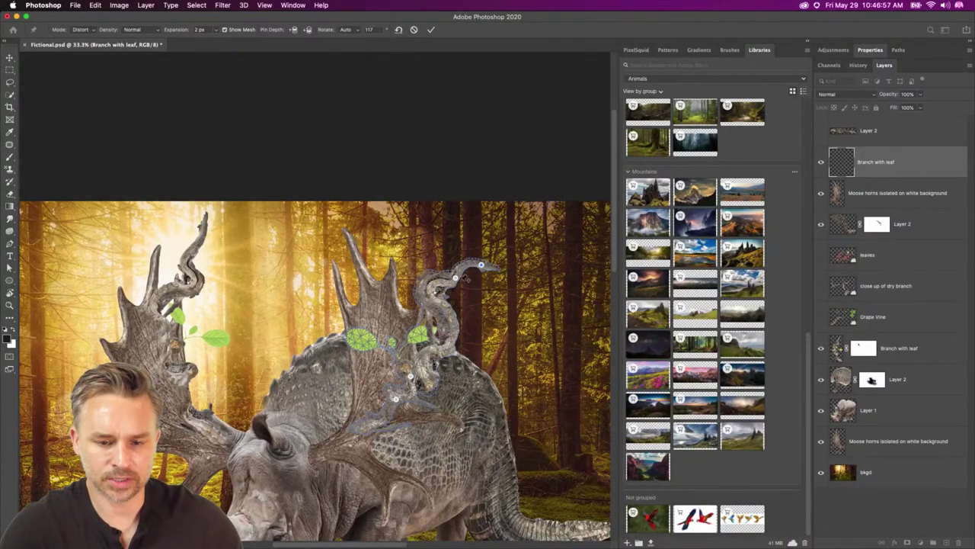
left_click_drag(465, 277, 426, 327)
left_click_drag(383, 413, 385, 417)
key("Return")
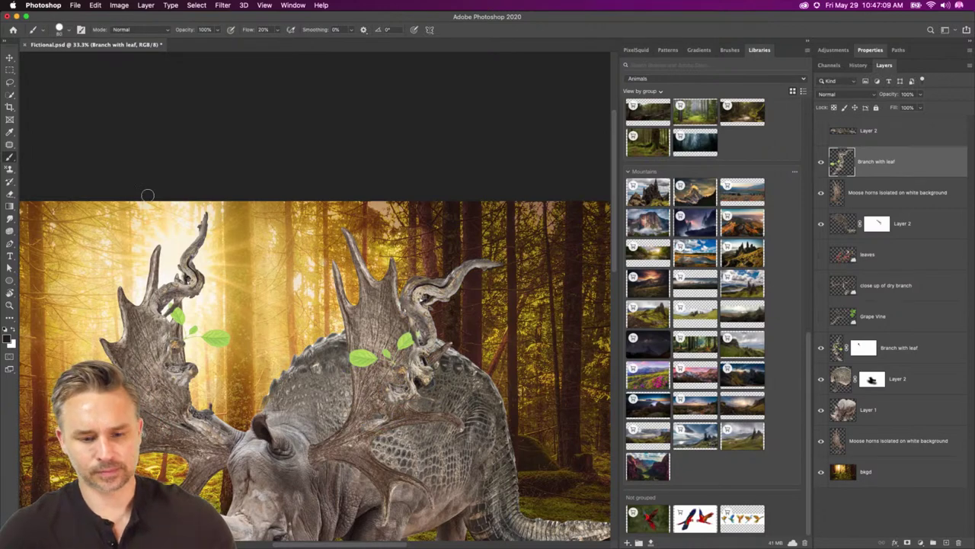
Desaturate the branch copy on the right antler with Hue/Saturation, setting the saturation to -32.
left_click(9, 82)
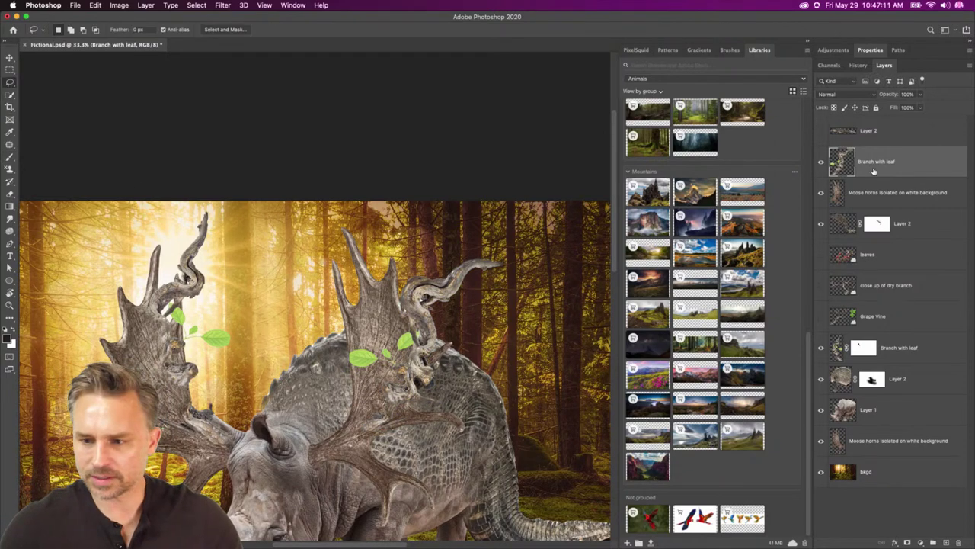
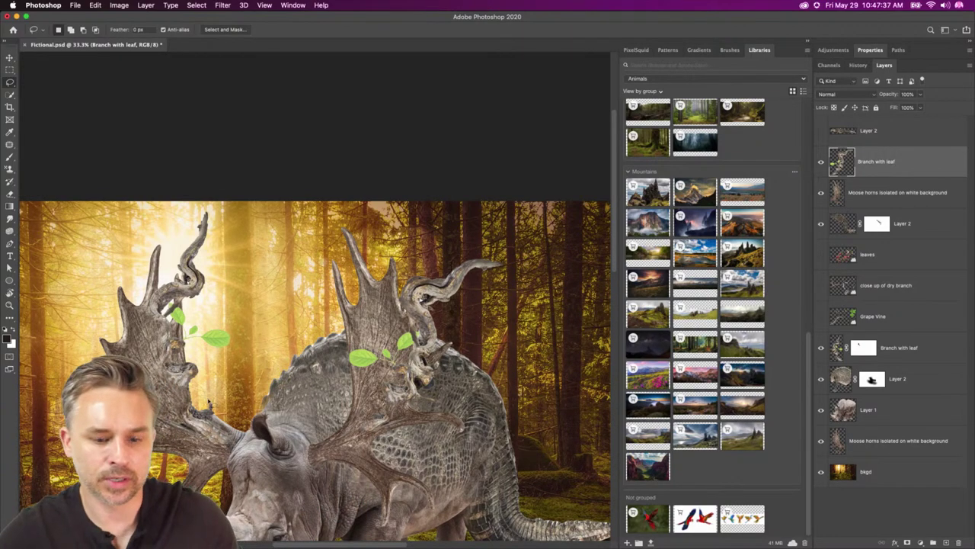
scroll(235, 293, "down", 5)
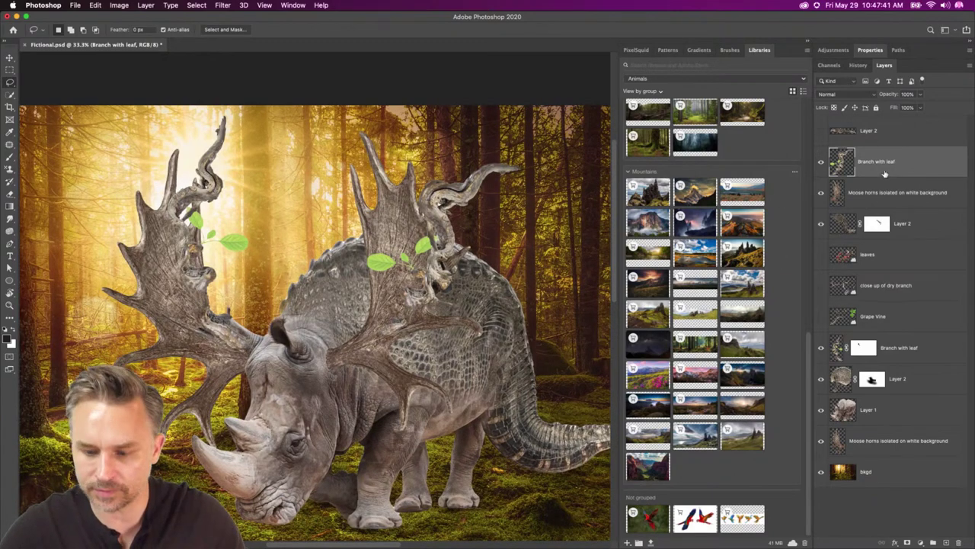
key("super+i")
key("super+z")
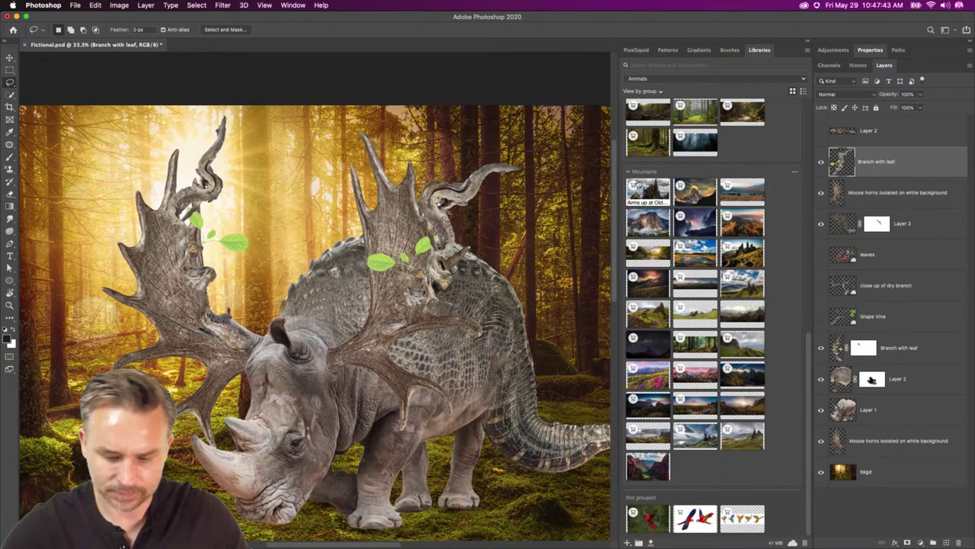
key("super+u")
left_click(607, 210)
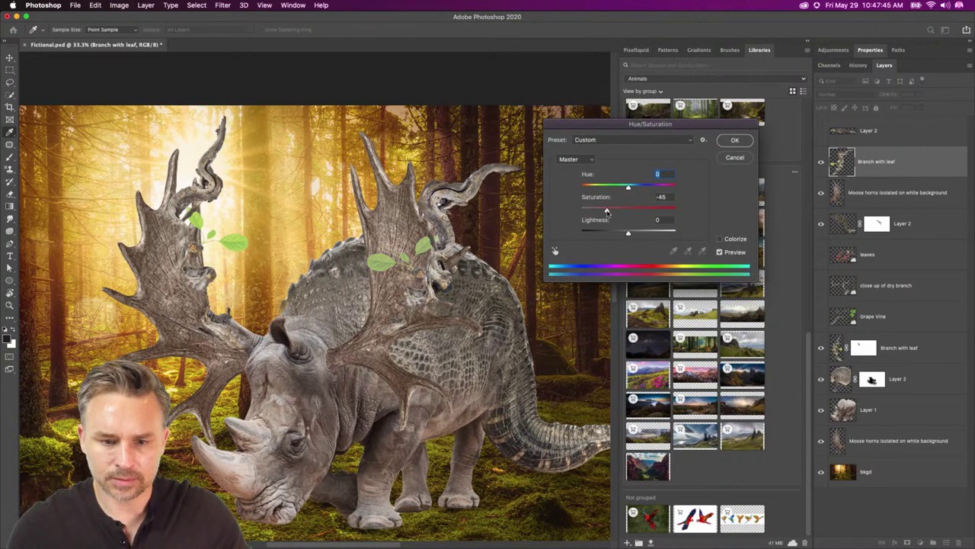
left_click(614, 209)
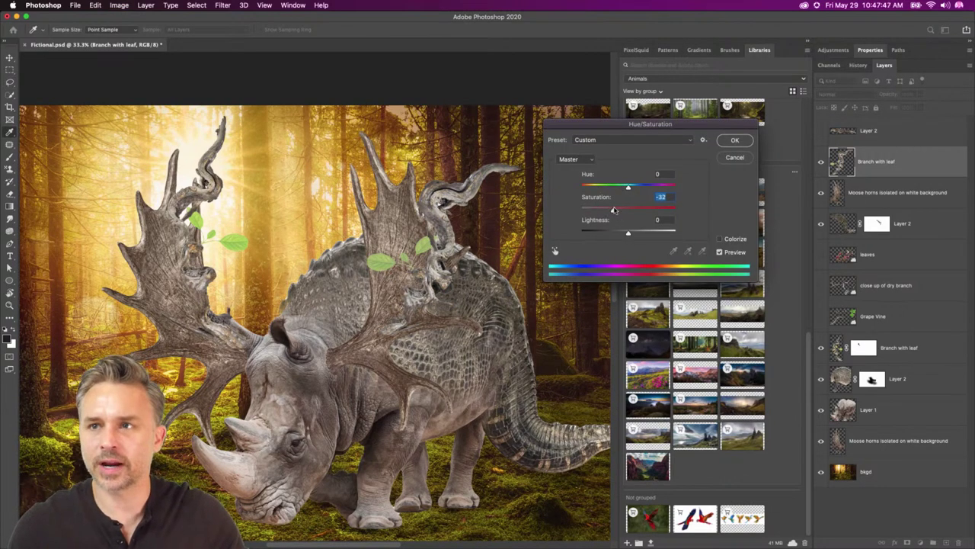
key("Return")
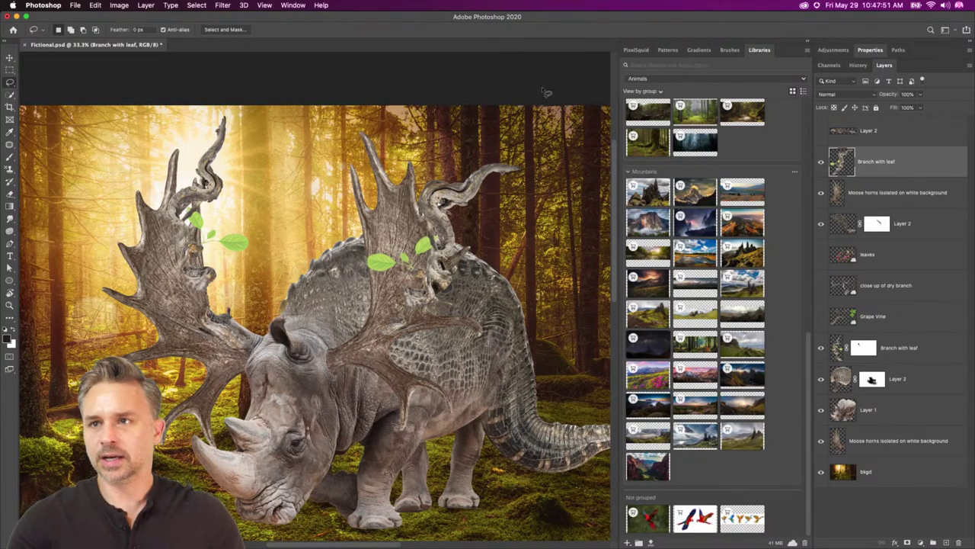
key("ctrl+u")
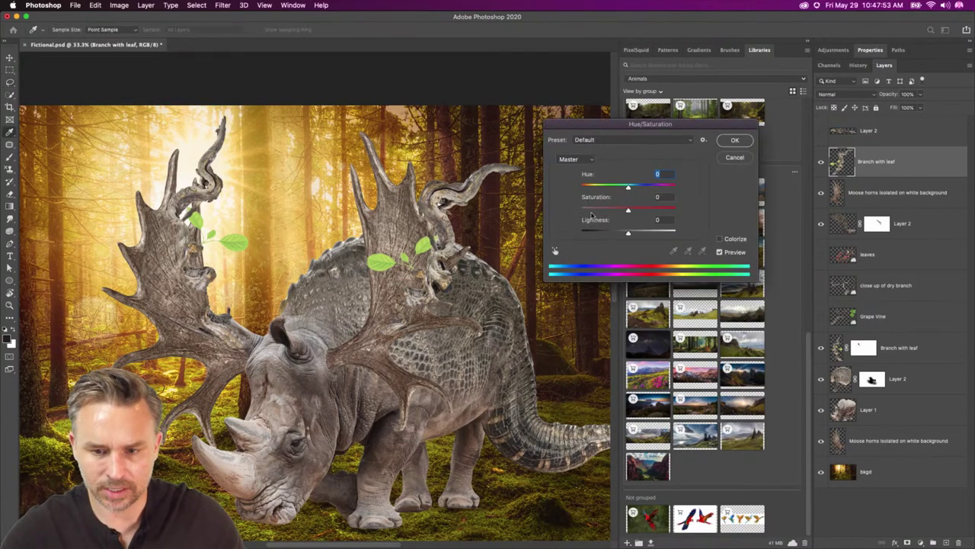
left_click(614, 210)
key("Return")
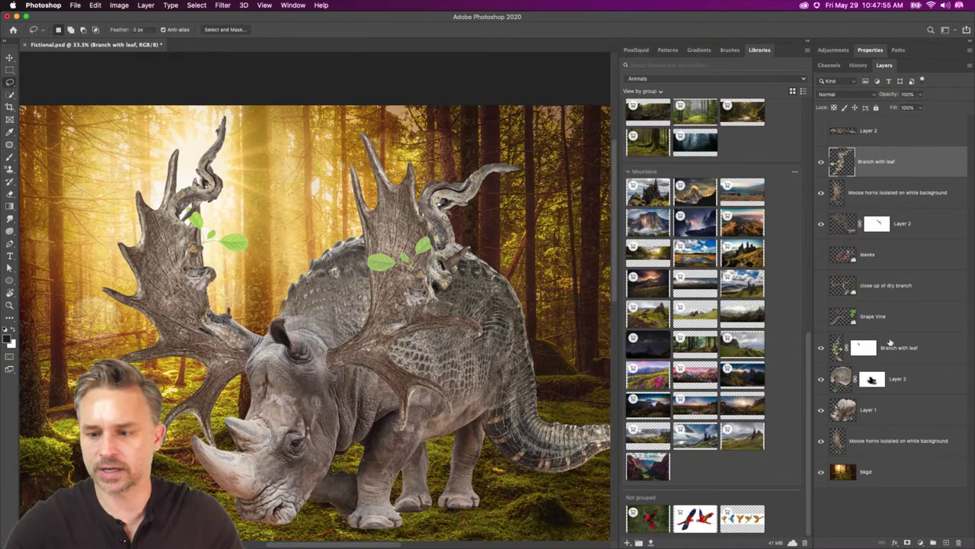
Desaturate the original Branch with leaf layer on the left antler by setting its saturation to -38.
left_click(891, 347)
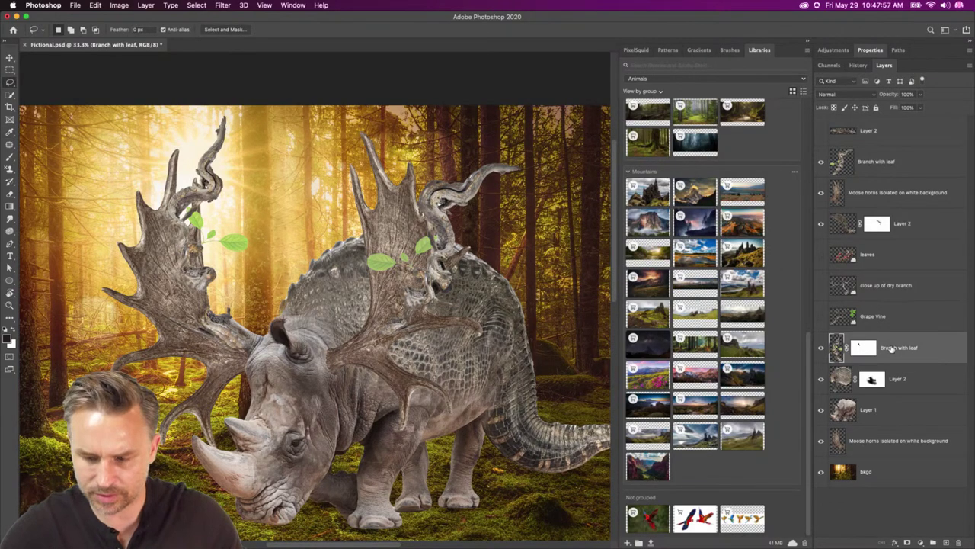
key("ctrl+u")
left_click(610, 209)
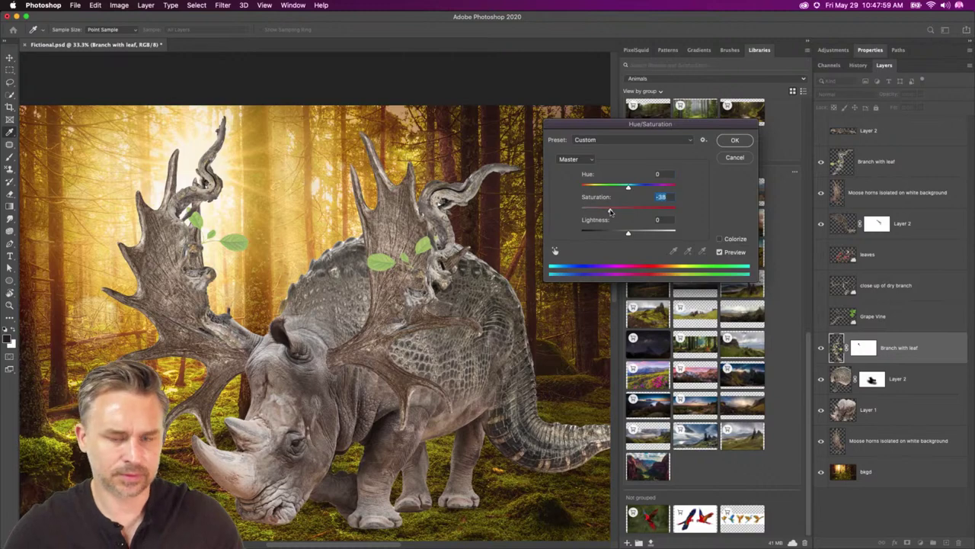
key("Return")
key("l")
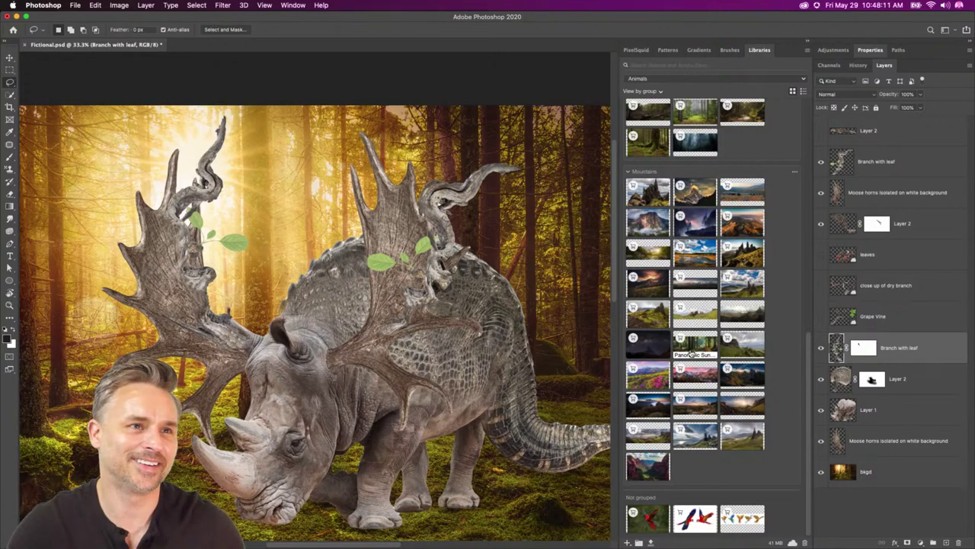
Show the close up of dry branch layer, scale it to about 66.5% and place it over the left antler.
left_click_drag(347, 264, 376, 250)
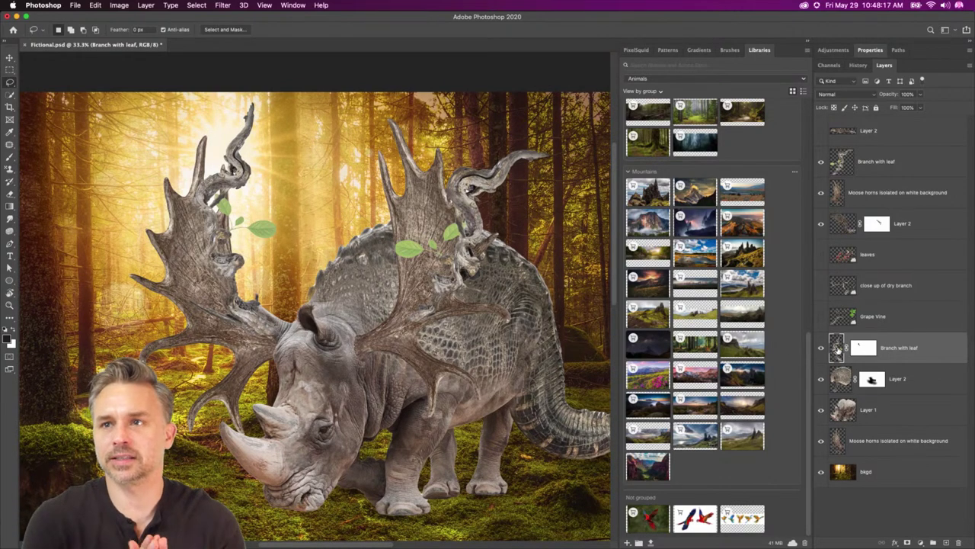
left_click(838, 349)
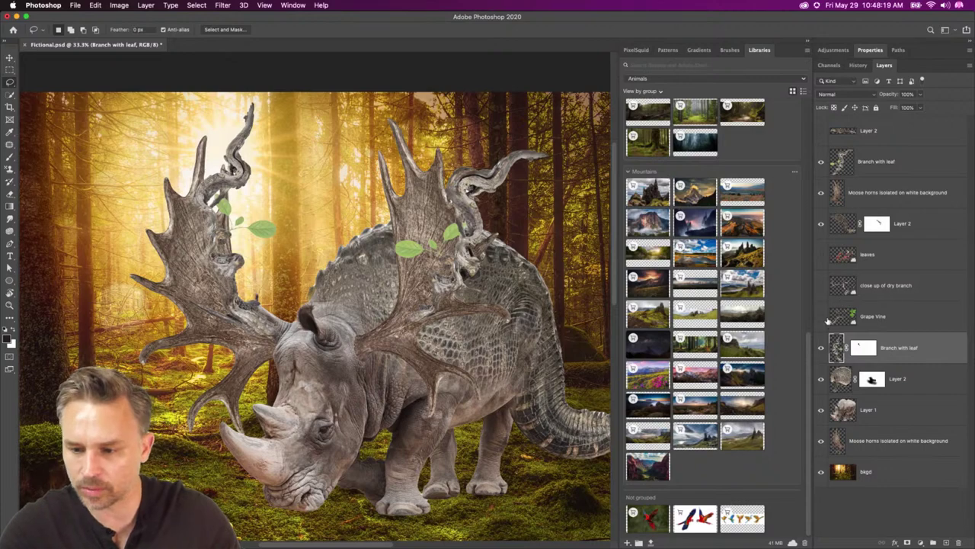
left_click(821, 288)
left_click(876, 286)
key("super+t")
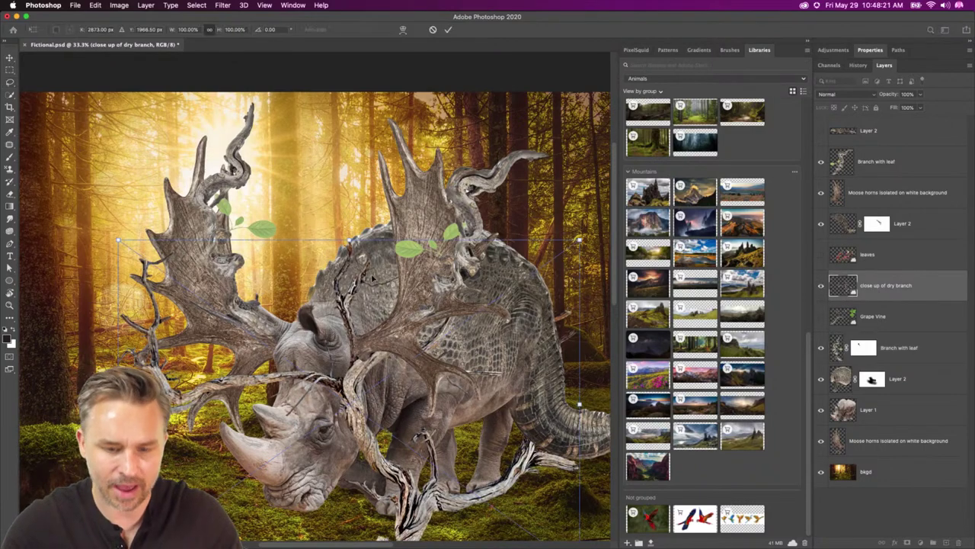
left_click_drag(577, 238, 449, 384)
left_click_drag(222, 413, 153, 169)
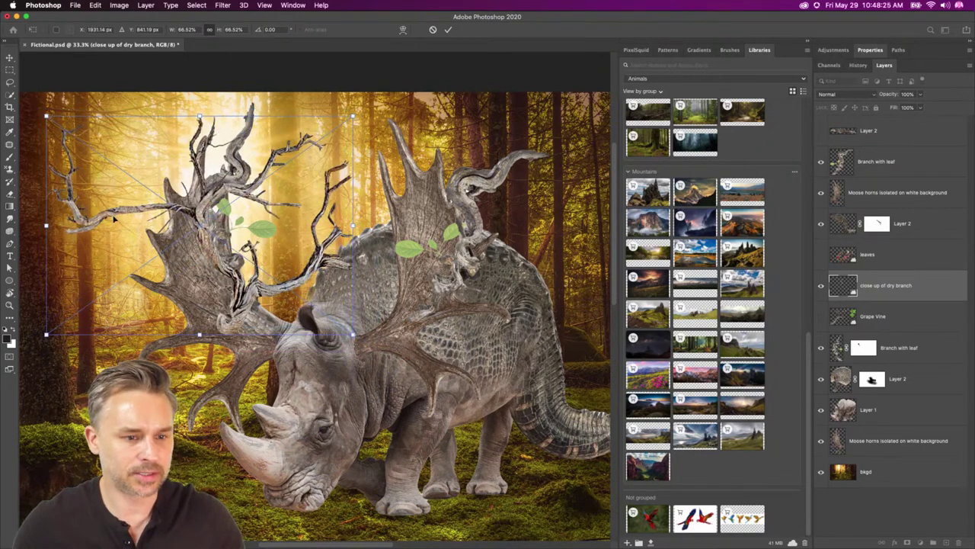
scroll(105, 292, "left", 2)
key("Return")
key("l")
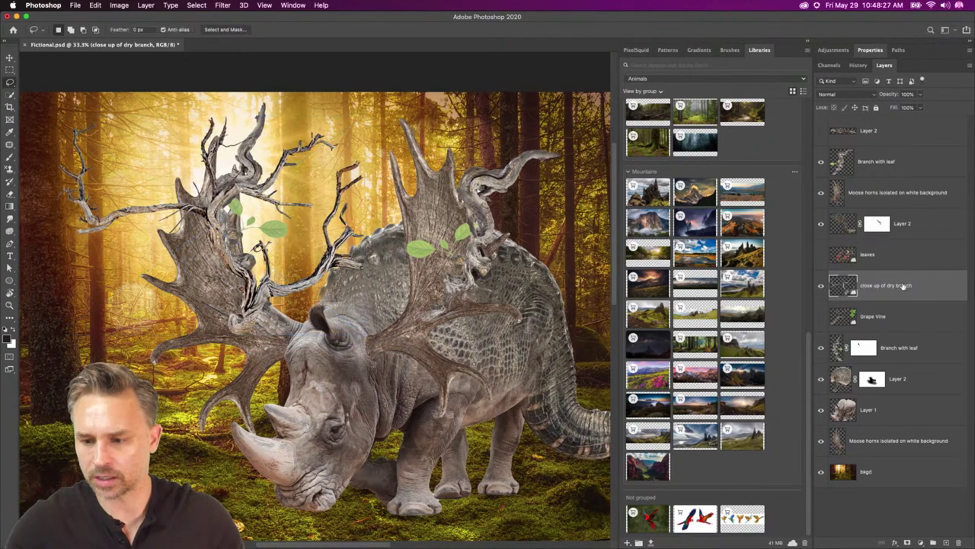
Rasterize the dry branch layer and cut its long left-hand branch onto a separate layer.
right_click(904, 286)
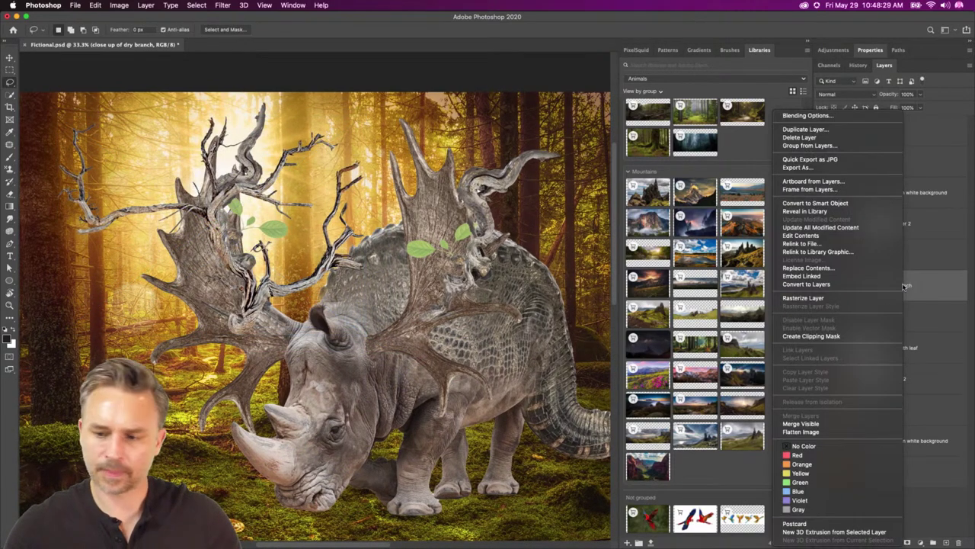
left_click(804, 297)
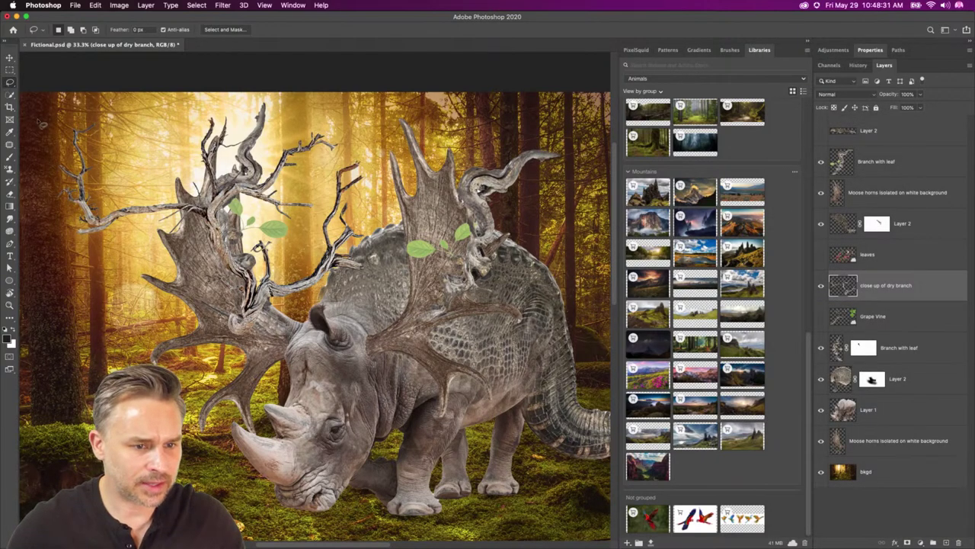
mouse_move(42, 123)
left_mouse_down()
mouse_move(126, 109)
mouse_move(181, 188)
mouse_move(210, 194)
left_mouse_up()
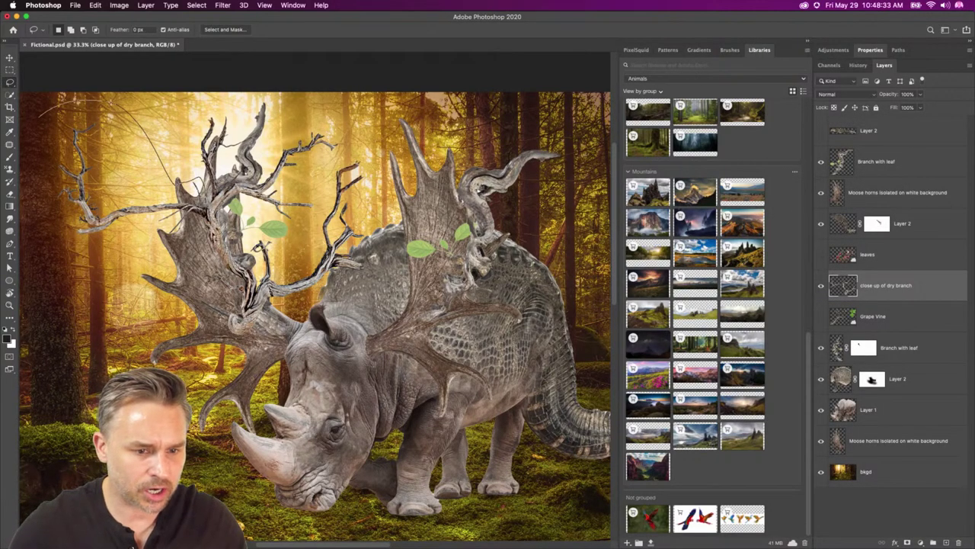
mouse_move(190, 297)
left_mouse_down()
mouse_move(61, 294)
mouse_move(40, 108)
mouse_move(231, 198)
left_mouse_up()
key("super+shift+j")
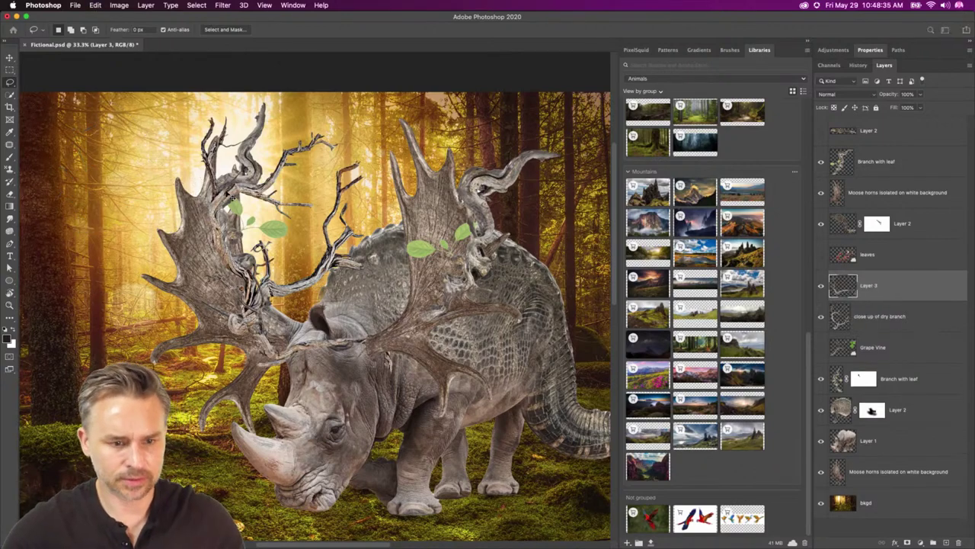
Hide the cut-off Layer 3 piece and move the remaining dry branch down over the left antler.
left_click(9, 57)
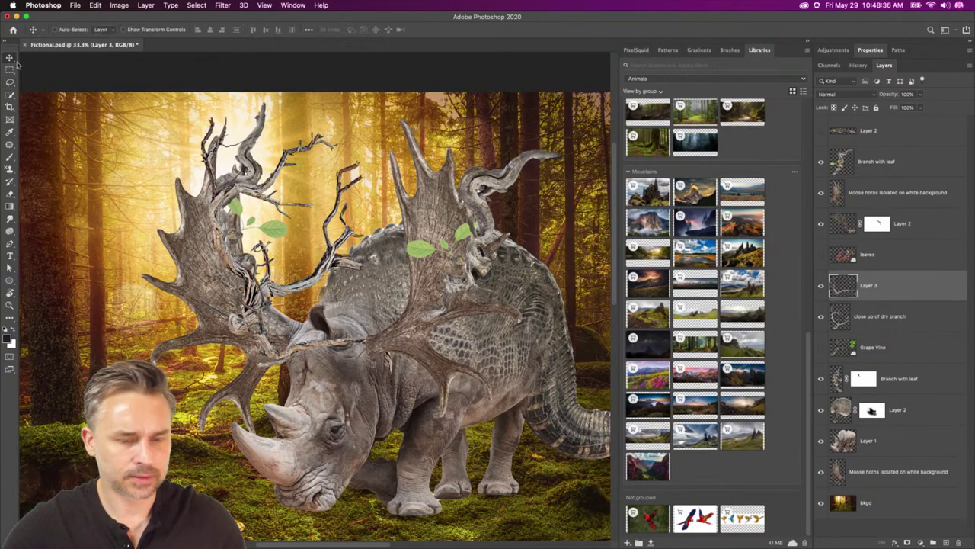
left_click(821, 288)
left_click(887, 322)
left_click_drag(171, 213, 159, 258)
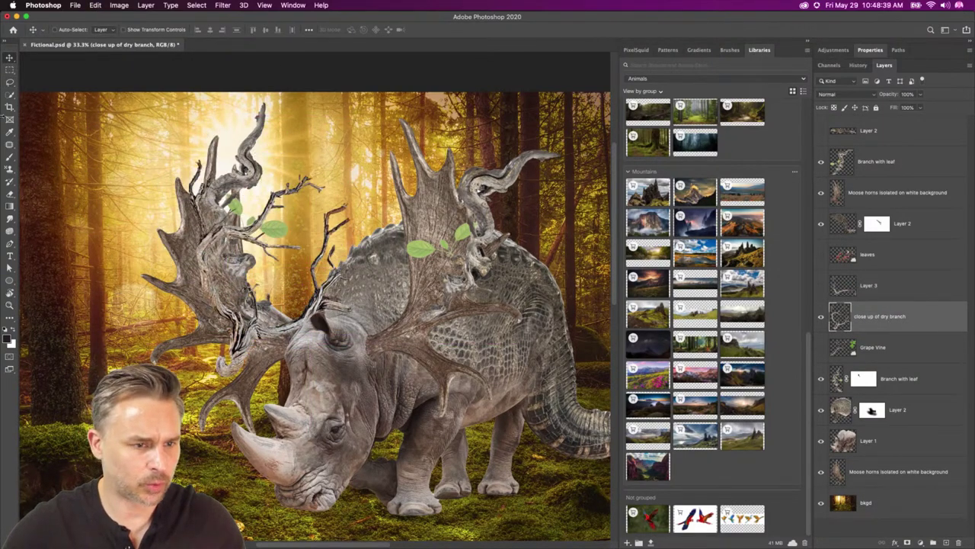
Lasso the lower right section of the dry branch, then cut and paste it onto its own layer.
left_click(9, 83)
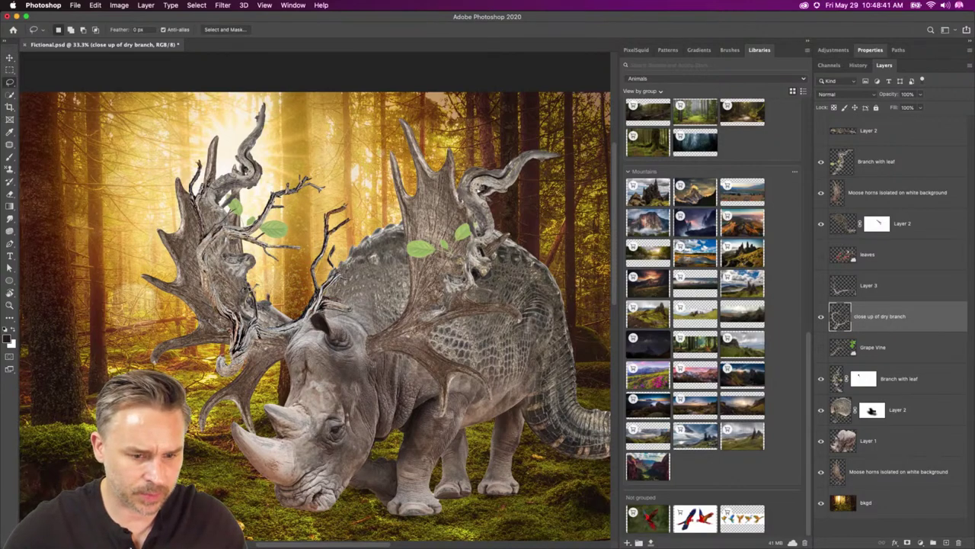
mouse_move(242, 286)
left_mouse_down()
mouse_move(306, 261)
mouse_move(316, 202)
mouse_move(389, 197)
mouse_move(344, 396)
left_mouse_up()
left_click_drag(272, 462, 227, 455)
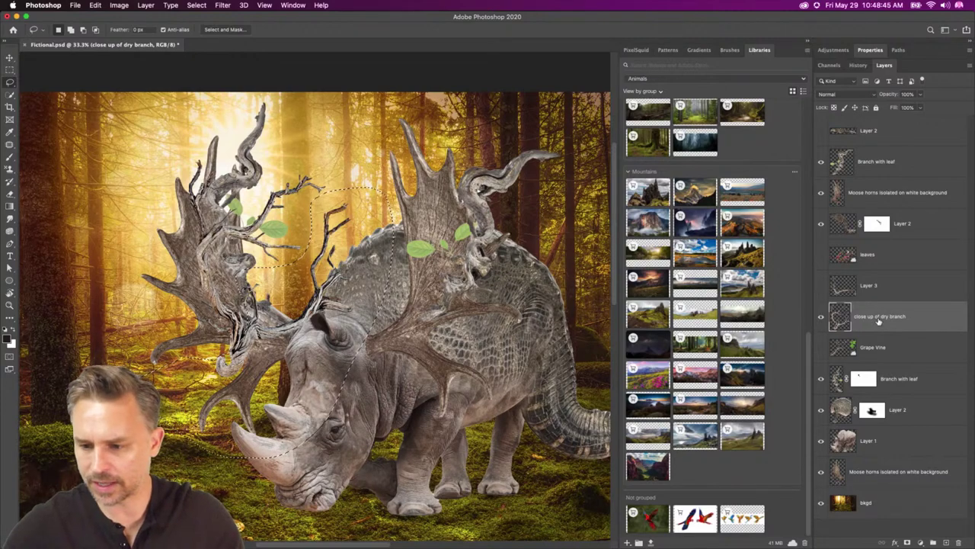
key("super+x")
key("super+v")
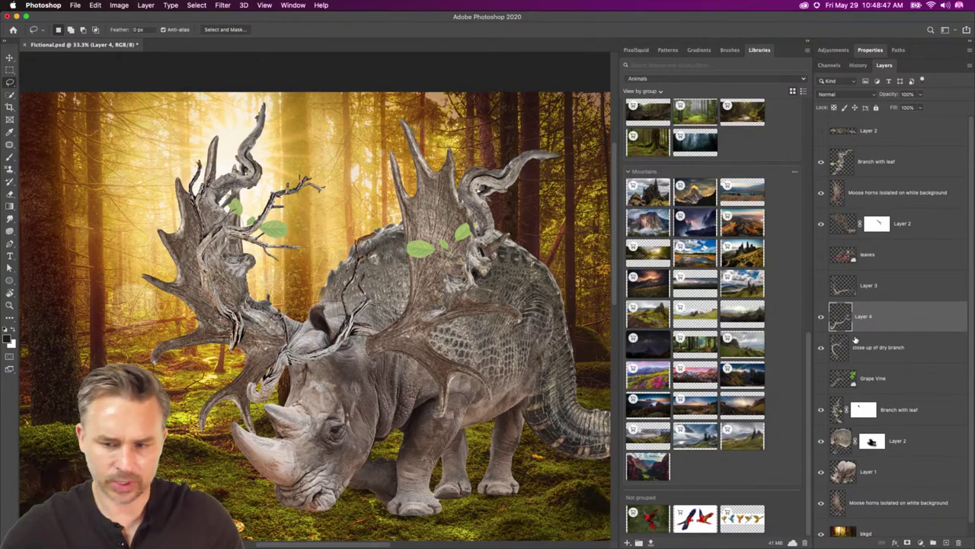
Hide Layer 4, then rotate and reposition the remaining dry branch so its twigs point up and outward from the left antler.
left_click(821, 315)
left_click(876, 346)
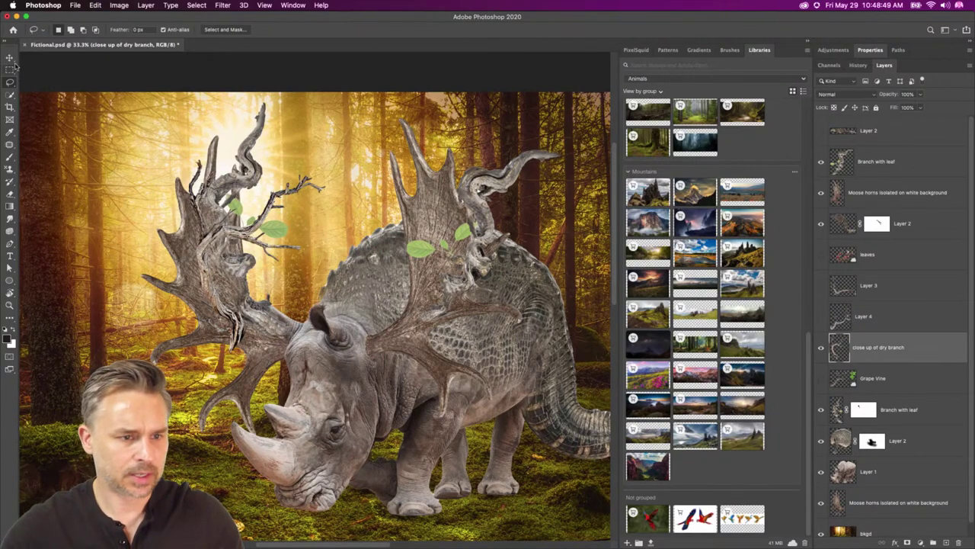
key("v")
left_click_drag(122, 173, 67, 257)
key("super+t")
left_click_drag(141, 248, 149, 250)
left_click_drag(220, 256, 205, 233)
key("Return")
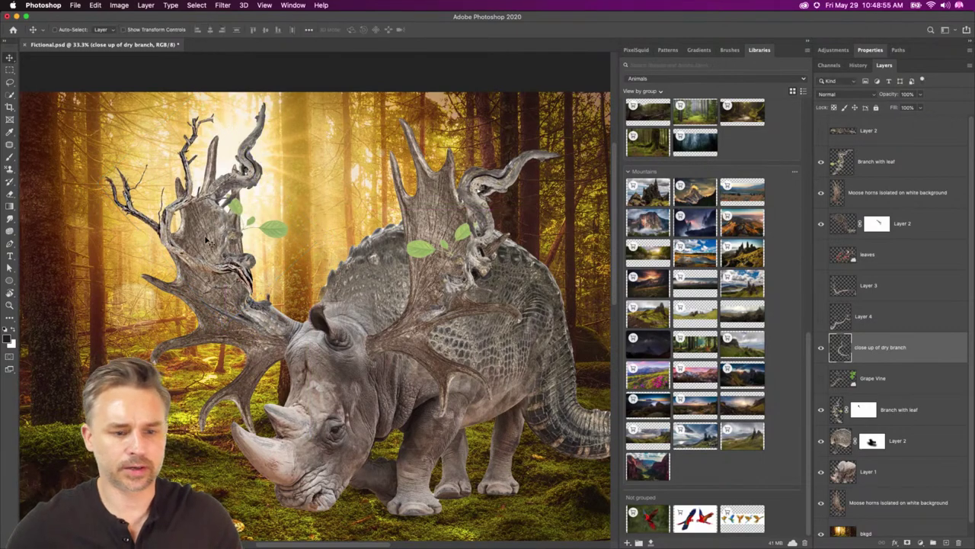
Add a layer mask to the dry branch and paint out its lower part where it overlaps the left antler.
left_click(907, 542)
key("b")
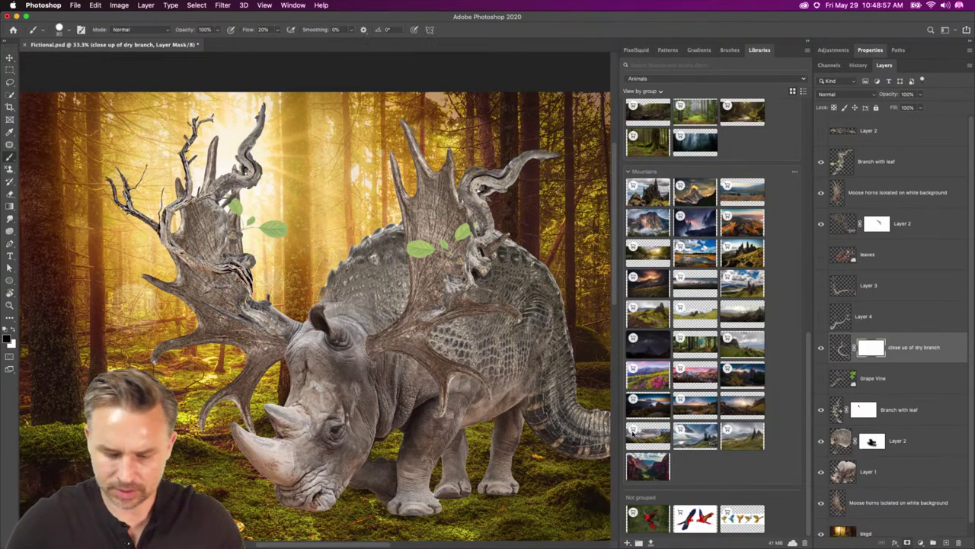
mouse_move(217, 274)
left_mouse_down()
mouse_move(236, 272)
mouse_move(228, 277)
left_mouse_up()
key("bracketright")
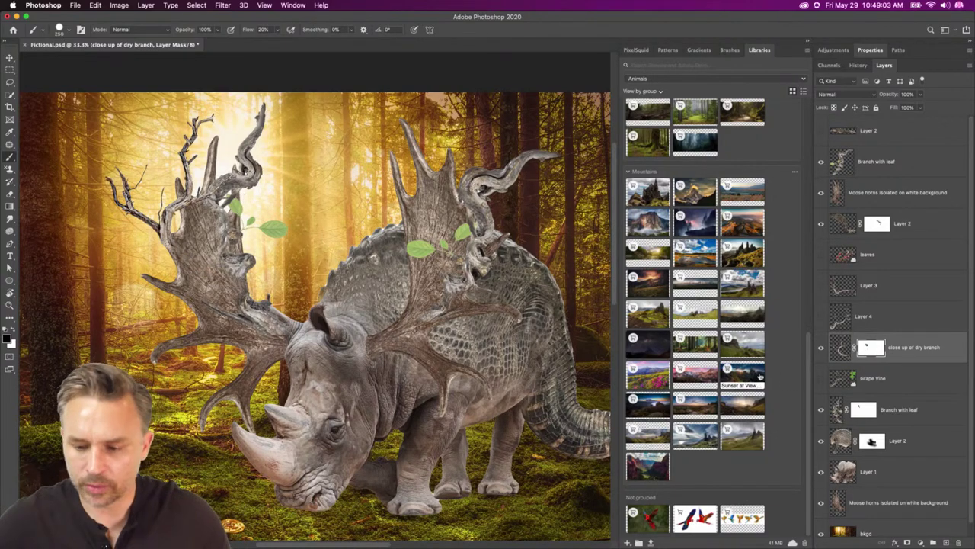
Show the Layer 4 branch piece and start a Free Transform on it.
left_click(821, 316)
left_click(868, 316)
key("super+t")
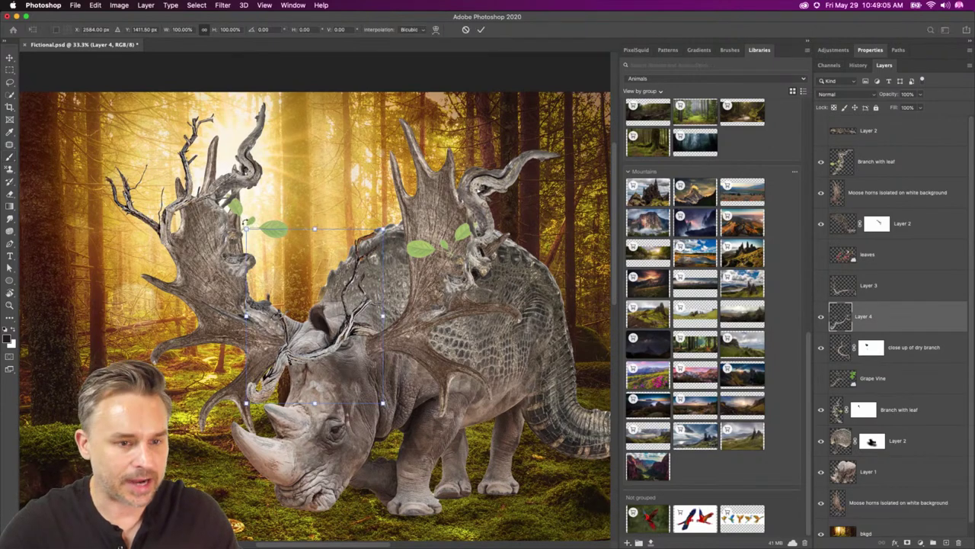
Move the dry branch of Layer 4 to the outer side of the right antler and stack the layer above Branch with leaf.
left_click_drag(349, 287, 502, 157)
left_click_drag(396, 178, 365, 315)
left_click_drag(385, 319, 444, 378)
key("Return")
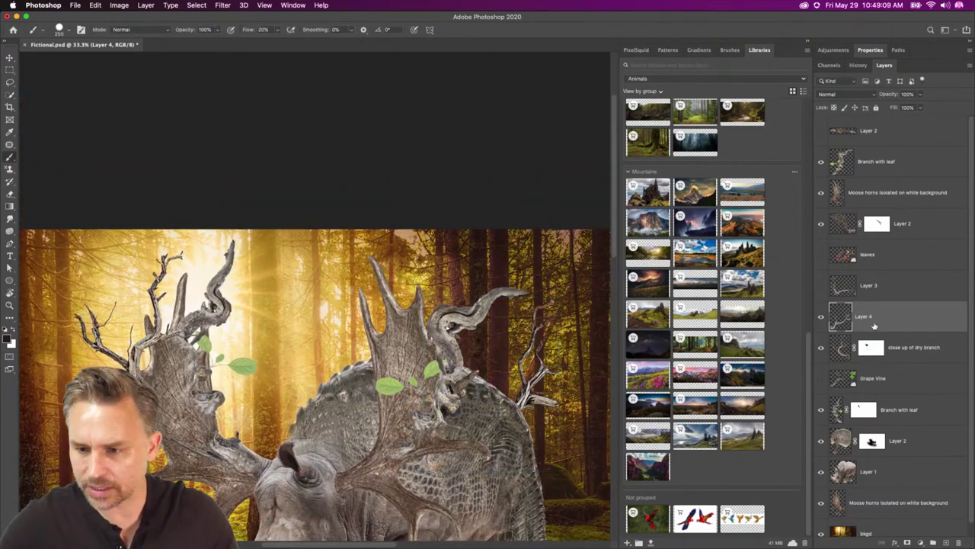
mouse_move(841, 316)
left_mouse_down()
mouse_move(880, 152)
mouse_move(884, 166)
left_mouse_up()
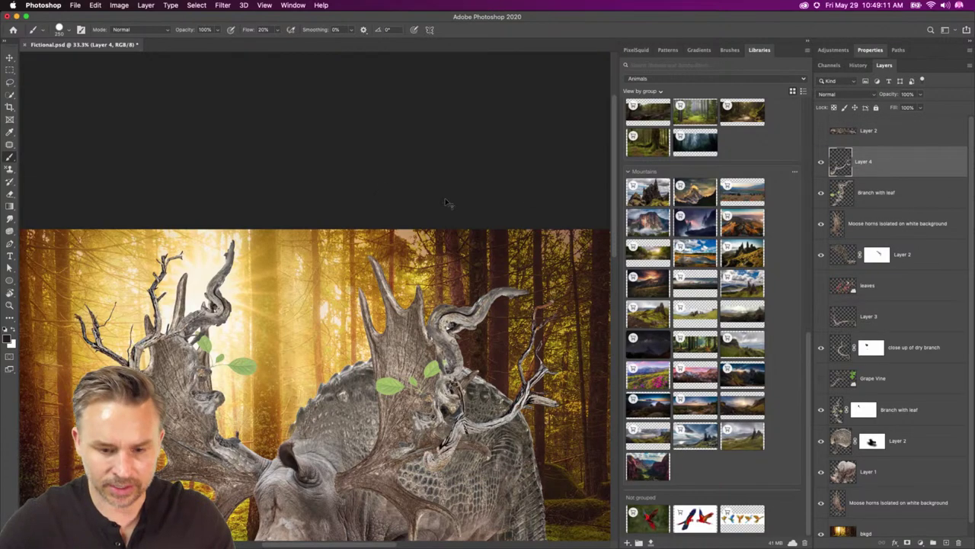
Rotate Layer 4 by 18.35° and lower the branch so its base sits against the right antler.
key("ctrl+t")
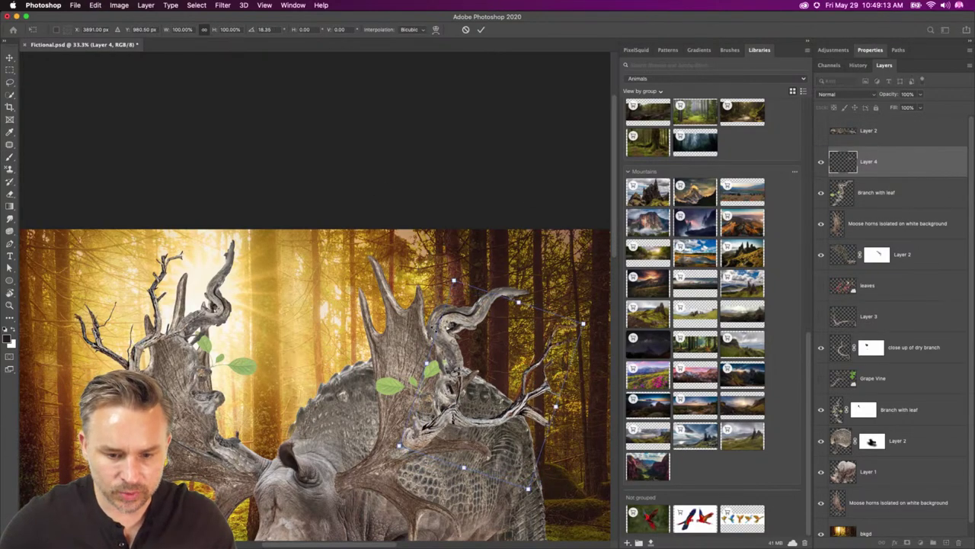
left_click_drag(439, 355, 442, 377)
left_click_drag(314, 338, 343, 209)
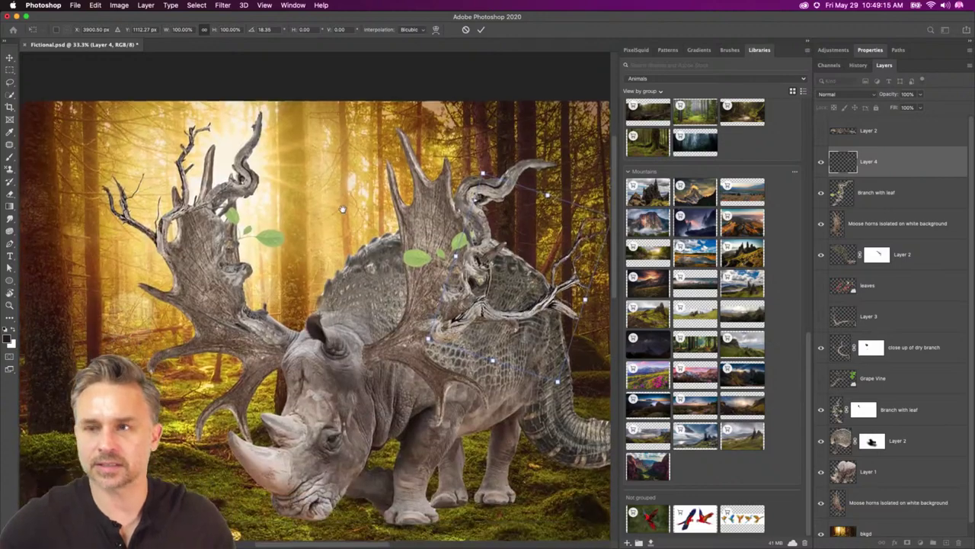
key("Return")
key("b")
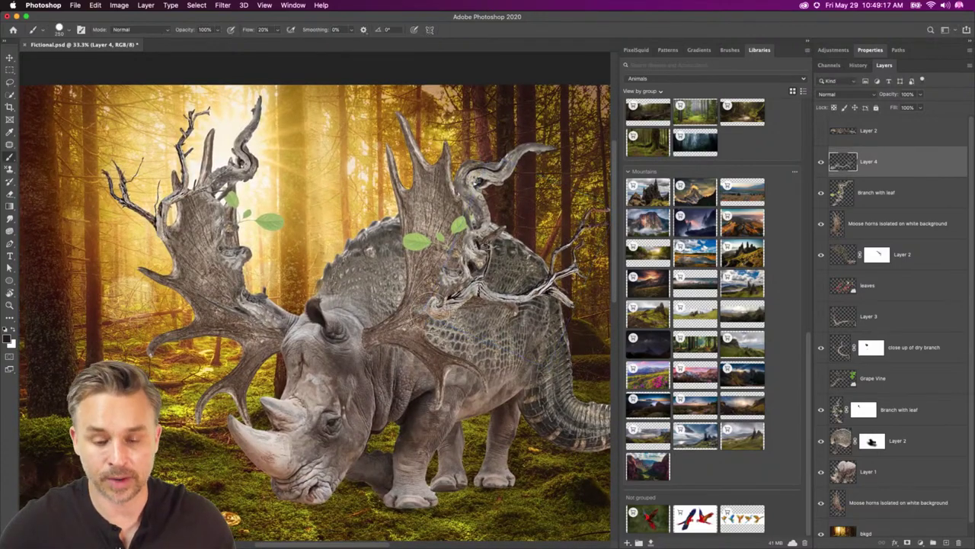
List the layers stacked under the dry branch on the canvas and pick Layer 4 from them.
left_click(9, 57)
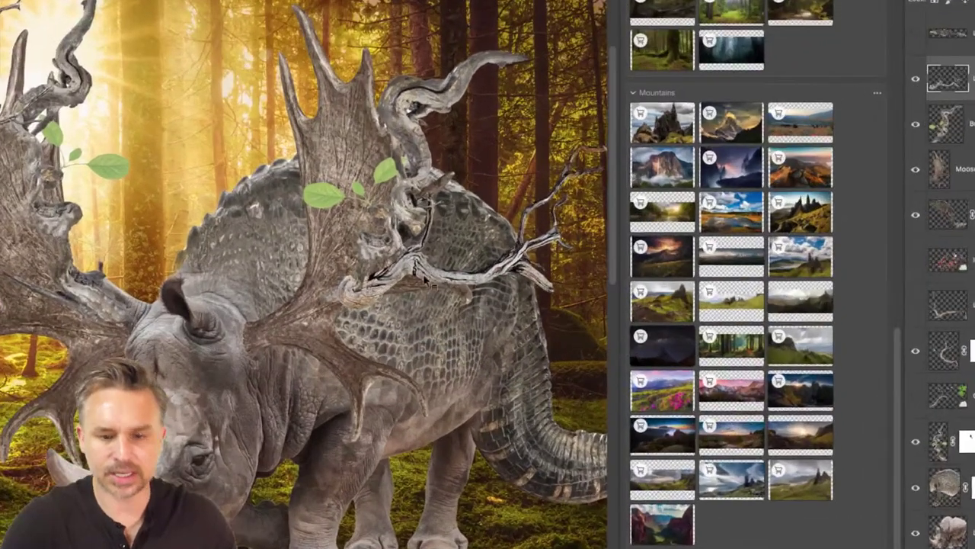
right_click(418, 272)
right_click(326, 90)
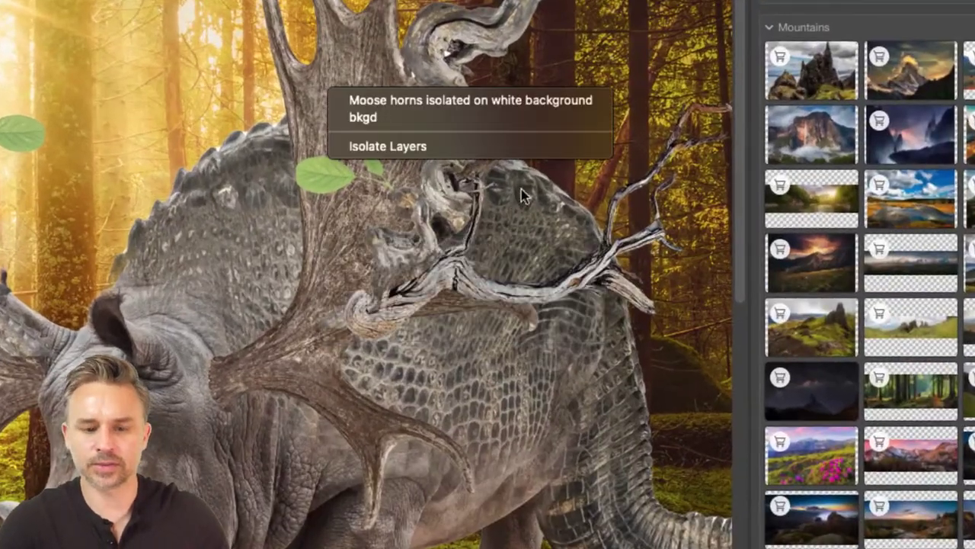
right_click(430, 253)
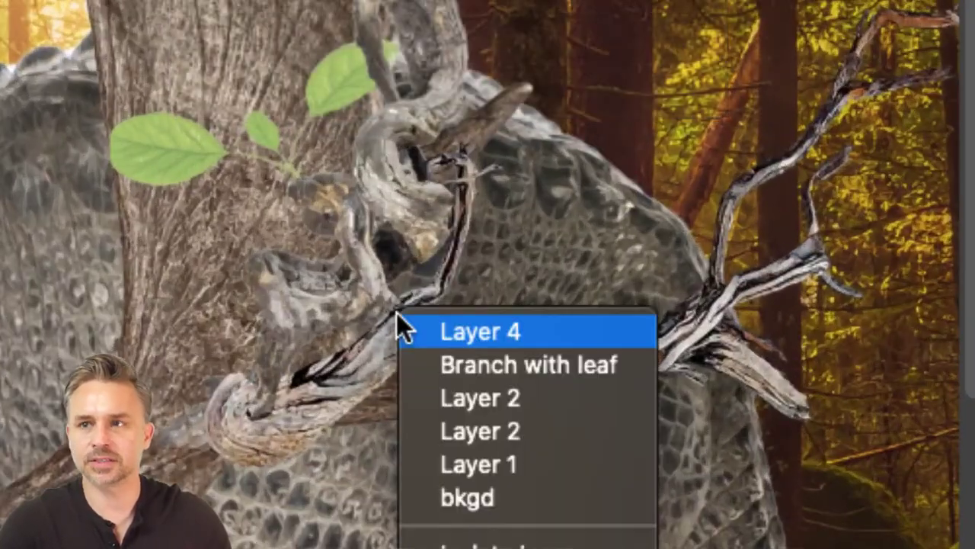
left_click(344, 250)
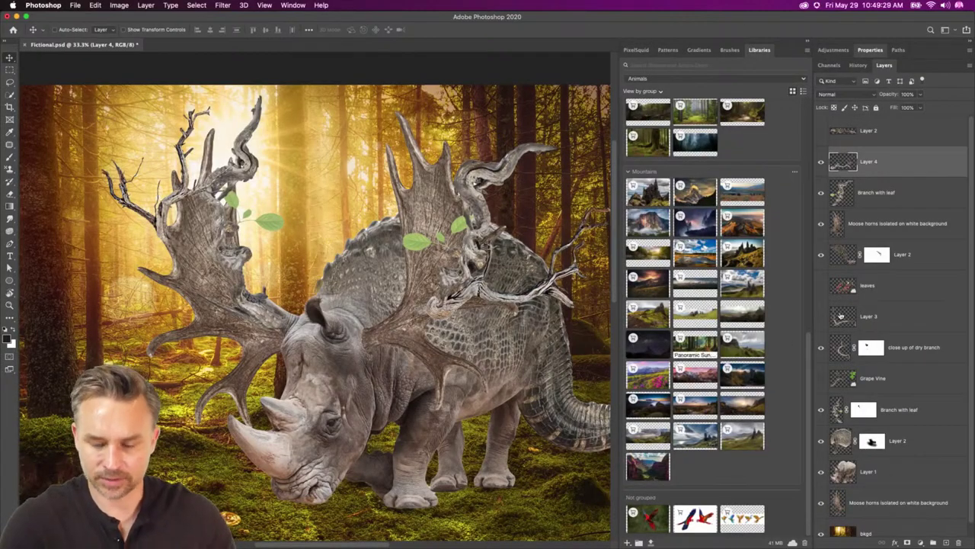
Refine the mask of the Layer 2 directly beneath the upper moose horns layer with a small black brush, comparing the layer hidden and shown.
left_click(835, 440)
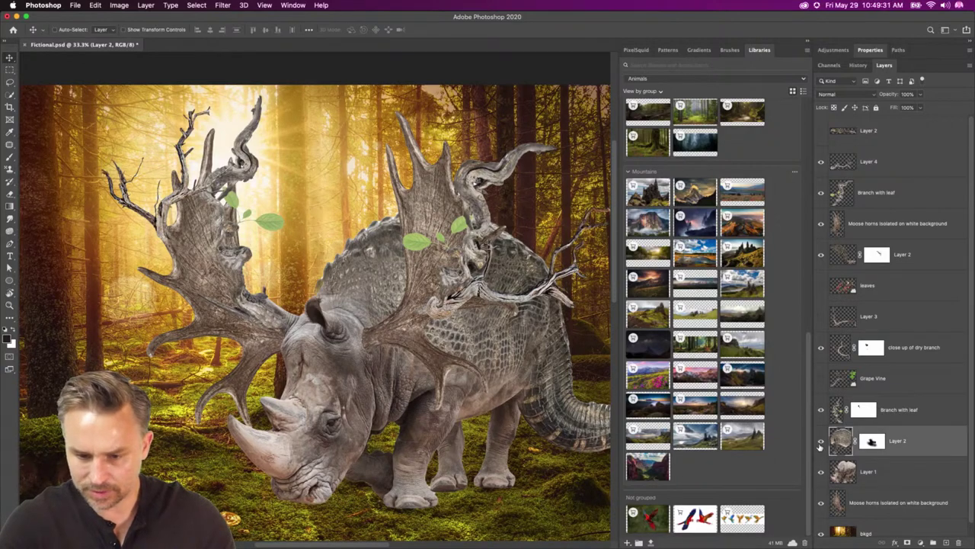
scroll(894, 431, "down", 1)
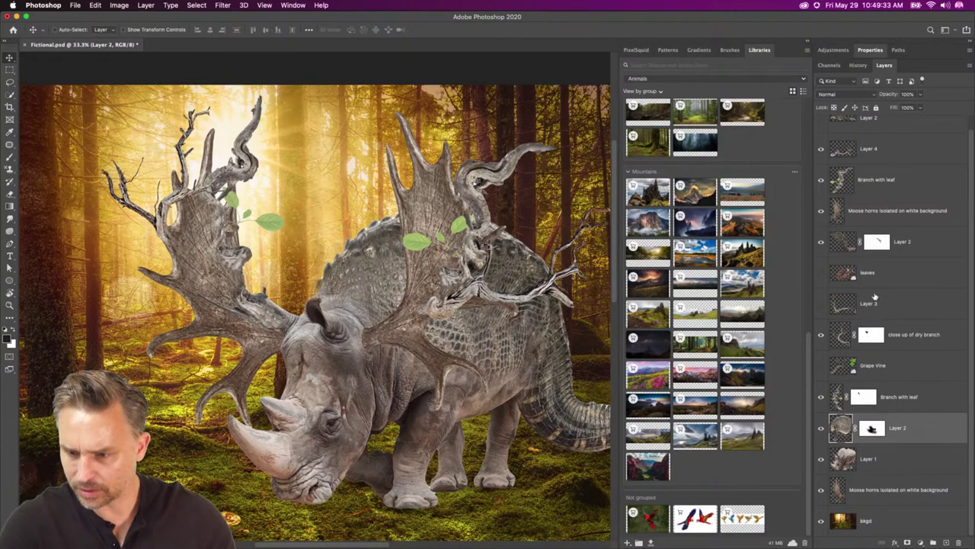
left_click(877, 242)
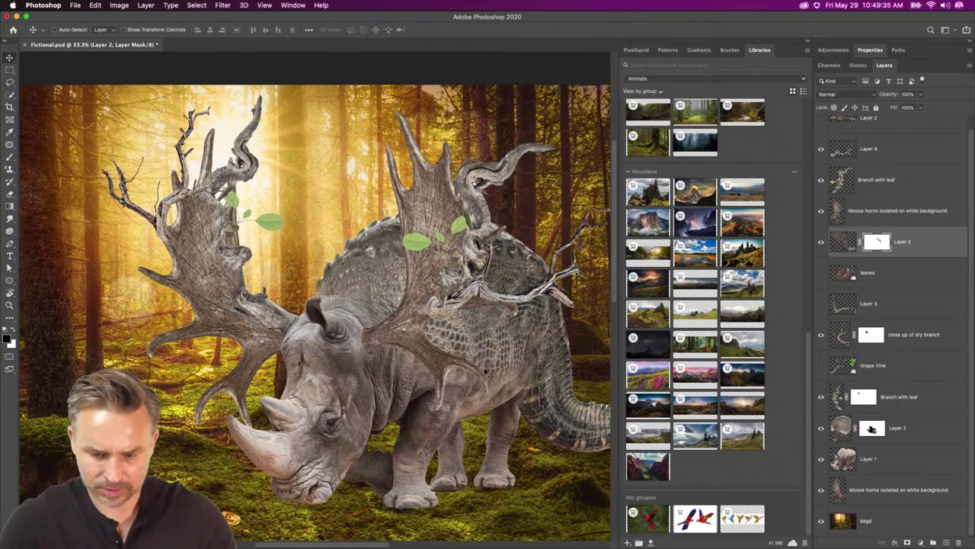
key("b")
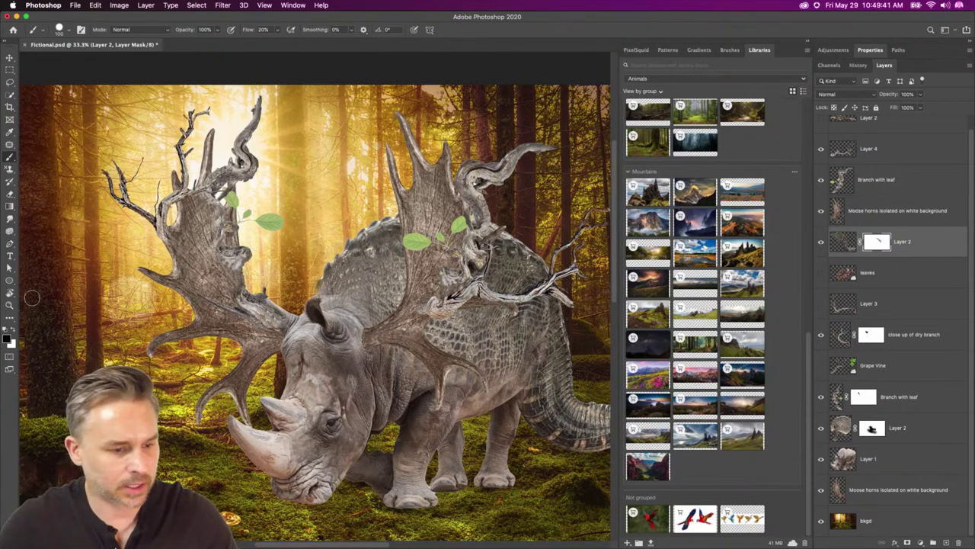
key("bracketleft")
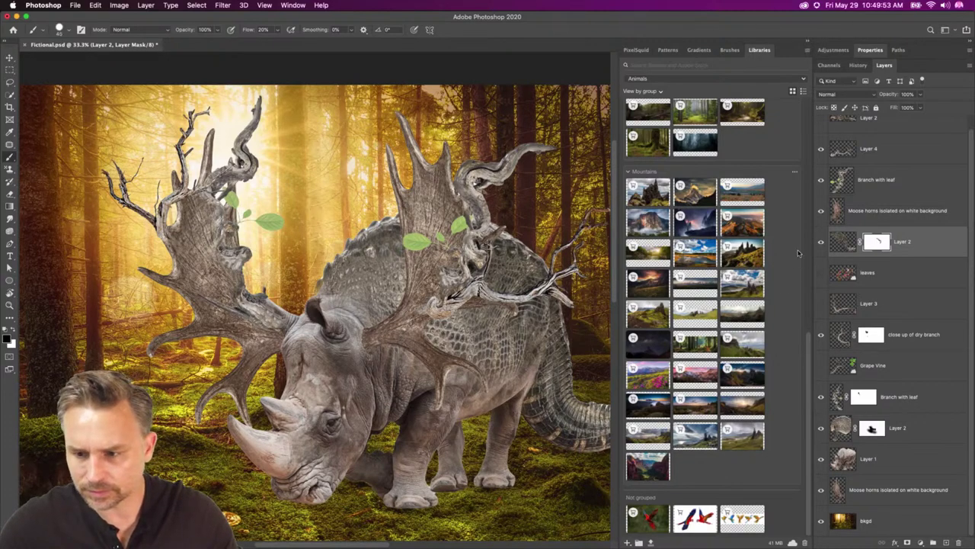
left_click(821, 242)
left_click(820, 242)
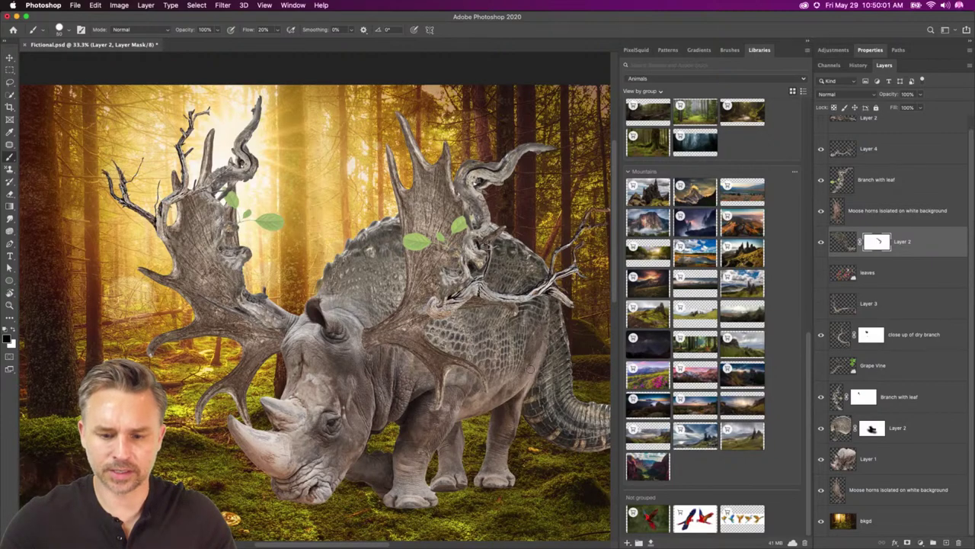
left_click_drag(396, 295, 364, 343)
Darken the upper moose horns layer with Levels, setting the black input level to 18.
key("super+minus")
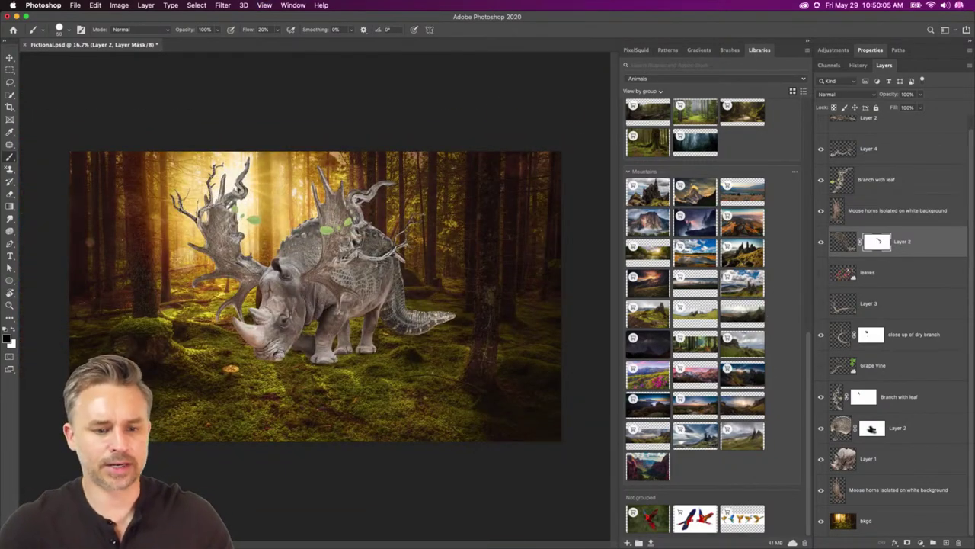
left_click(887, 212)
key("super+l")
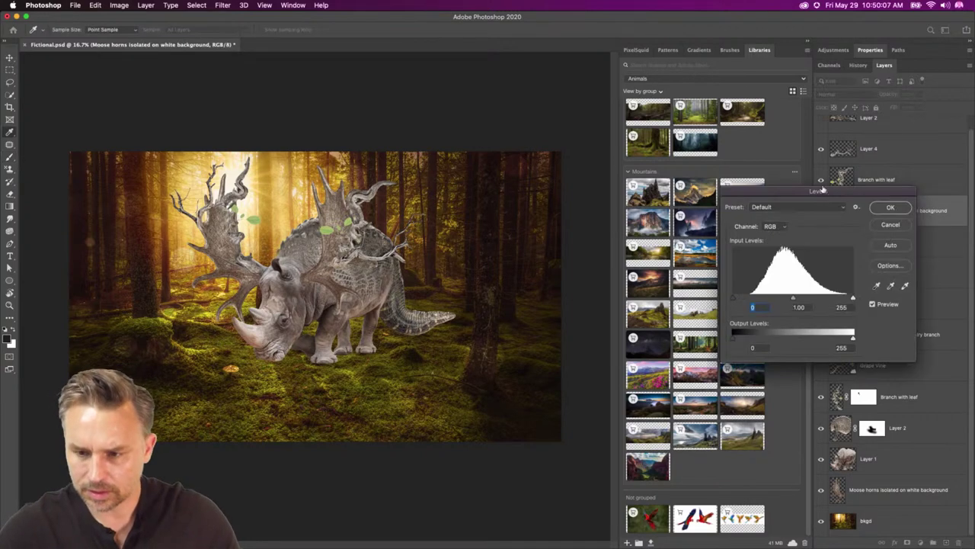
left_click_drag(732, 301, 766, 301)
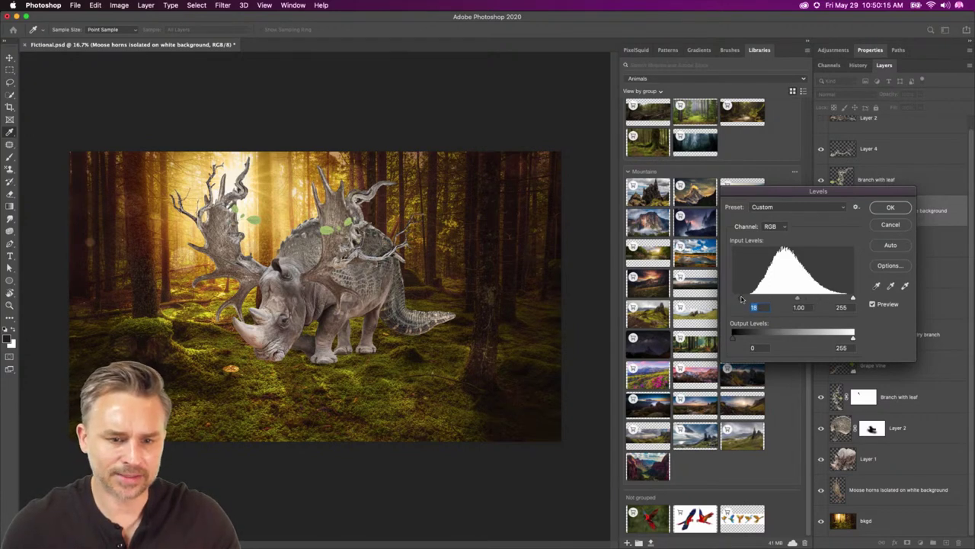
key("Return")
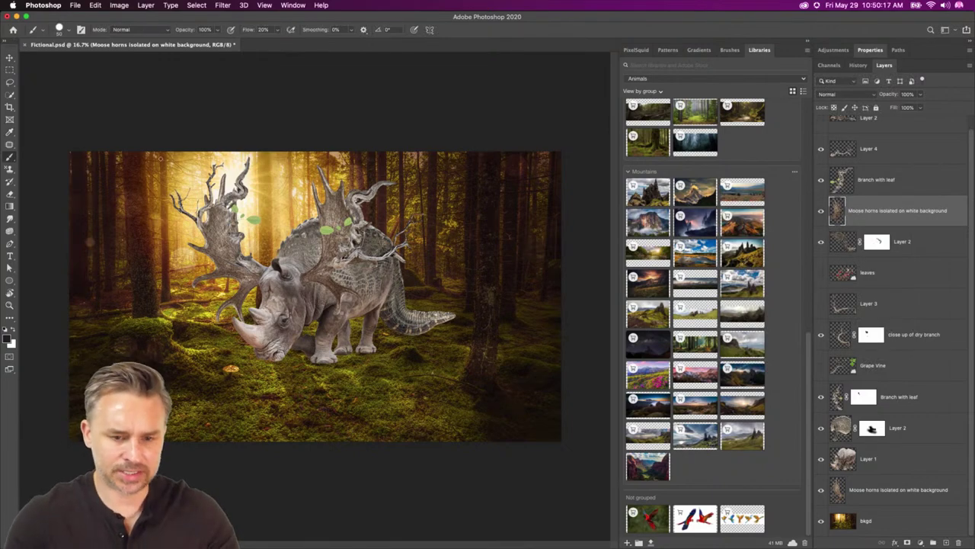
Show the Layer 3 branch, rotate it to -7.23° and place it on the outer lower side of the left antler.
key("super+equal")
key("super+equal")
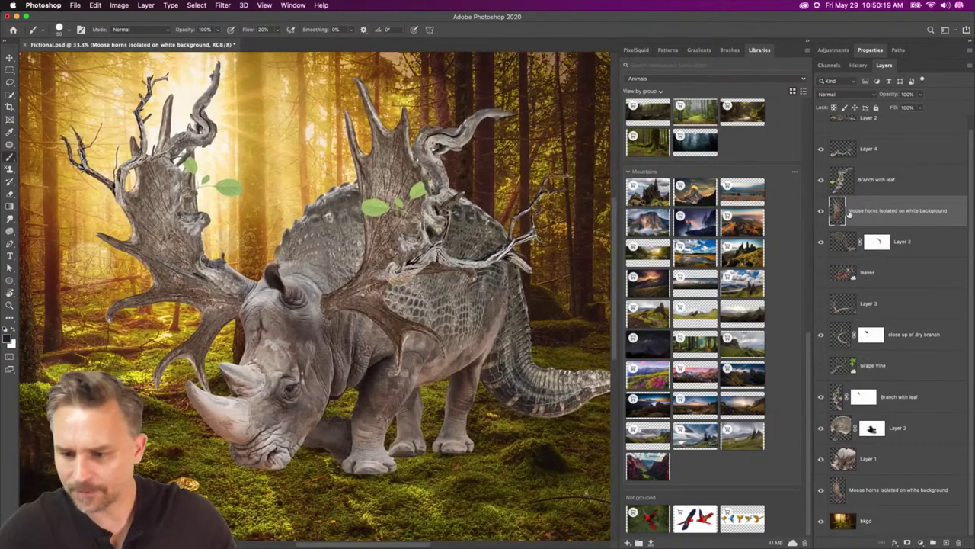
left_click(820, 303)
left_click(842, 304)
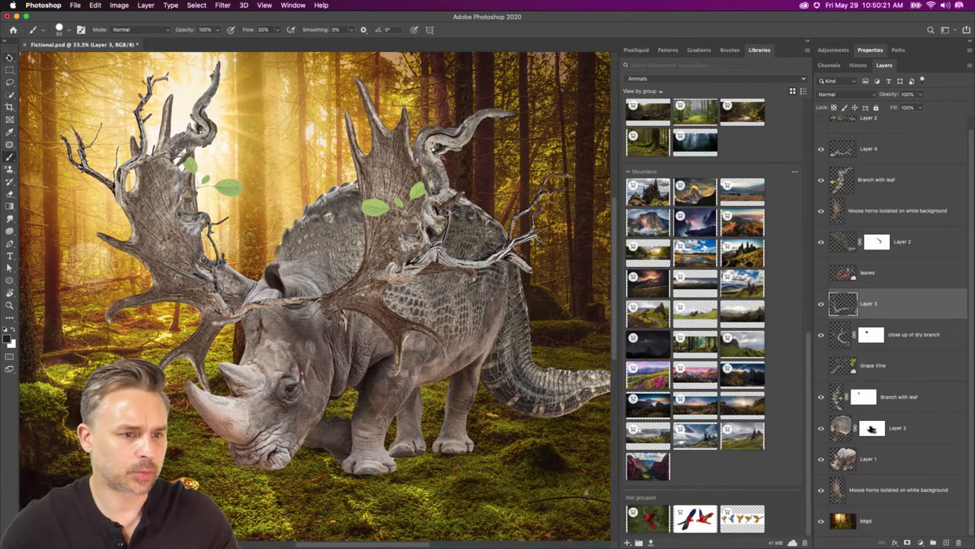
key("v")
mouse_move(244, 284)
left_mouse_down()
mouse_move(194, 209)
mouse_move(82, 177)
mouse_move(145, 256)
mouse_move(116, 246)
left_mouse_up()
key("super+t")
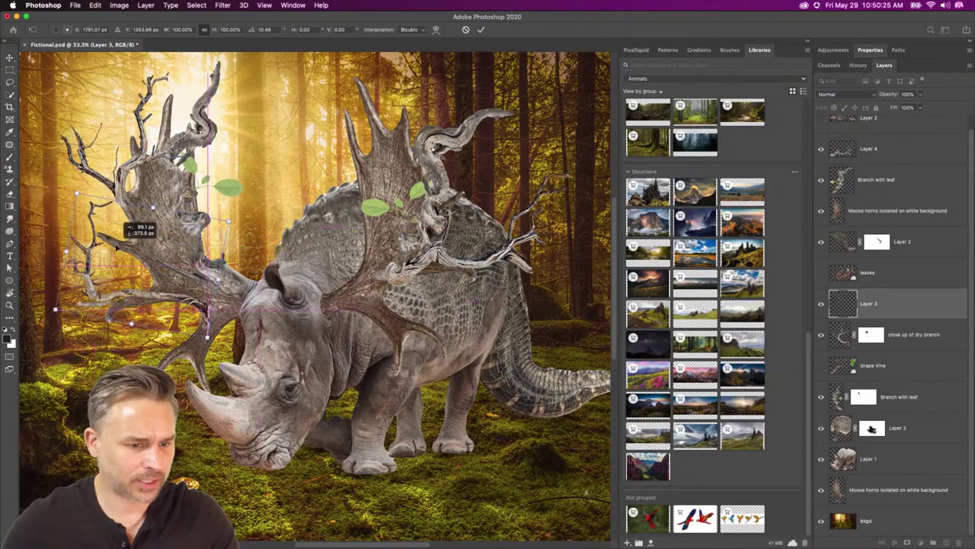
left_click_drag(92, 157, 68, 195)
left_click_drag(169, 251, 163, 257)
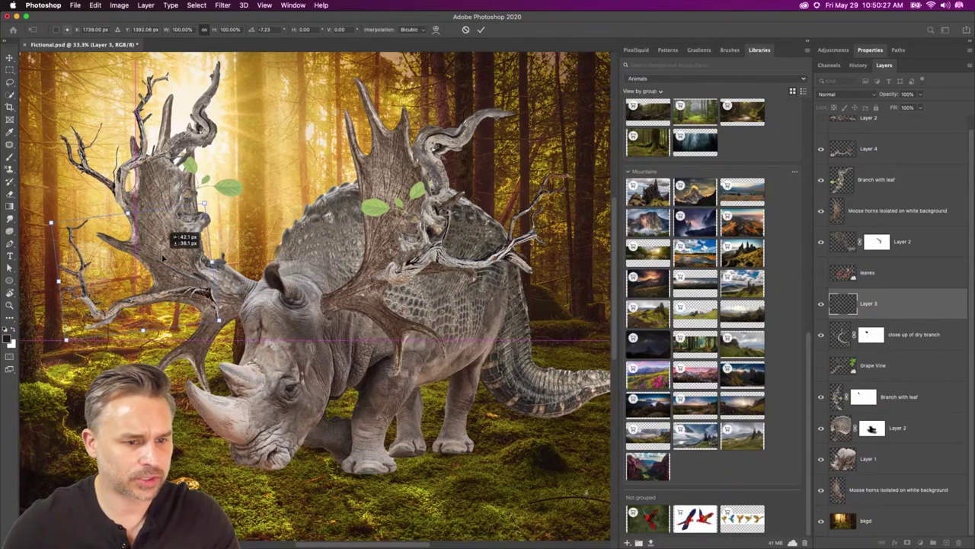
key("Return")
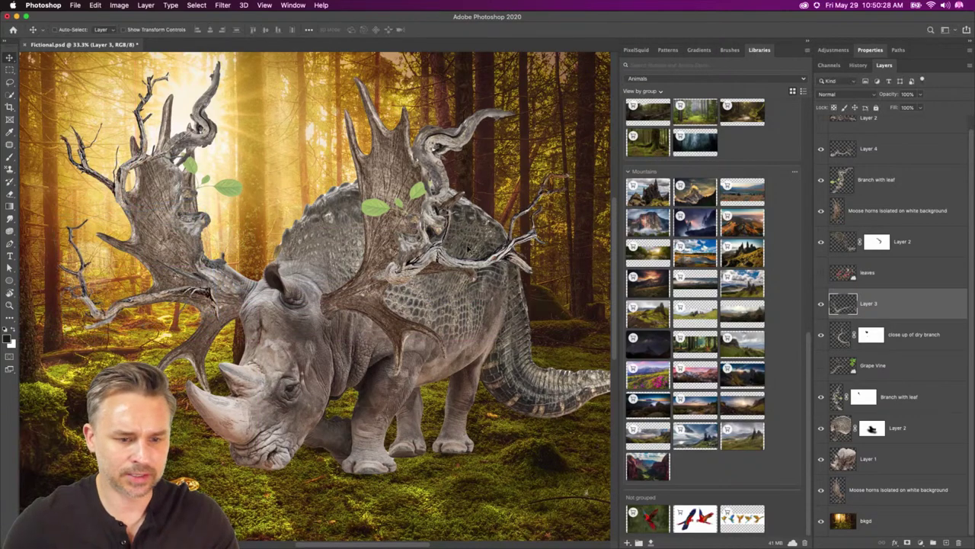
Add a layer mask to Layer 3 and paint out the branch parts overlapping the left antler and the rhino's head.
left_click(906, 541)
key("b")
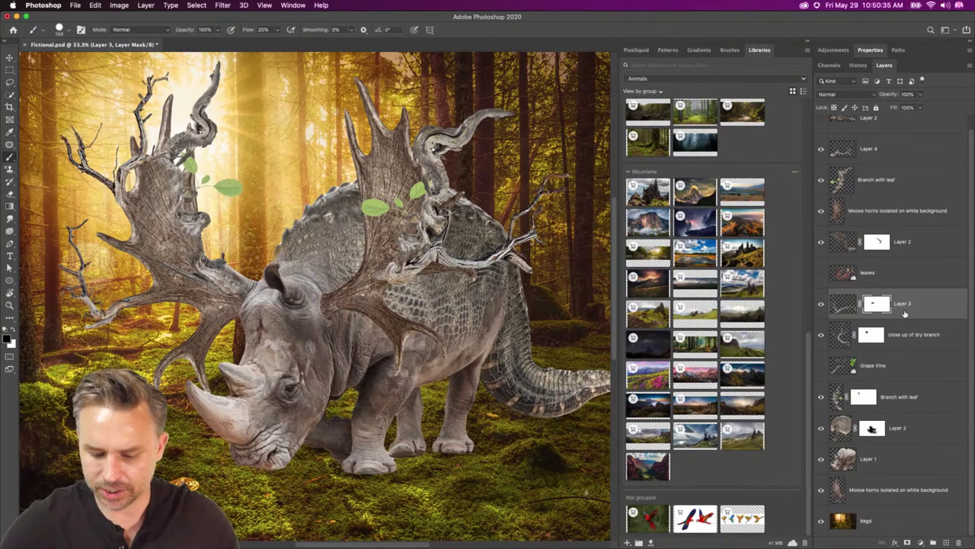
Duplicate Layer 3, flip the copy horizontally, move it to the right antler and stack it above Layer 4.
key("super+j")
key("super+t")
right_click(79, 262)
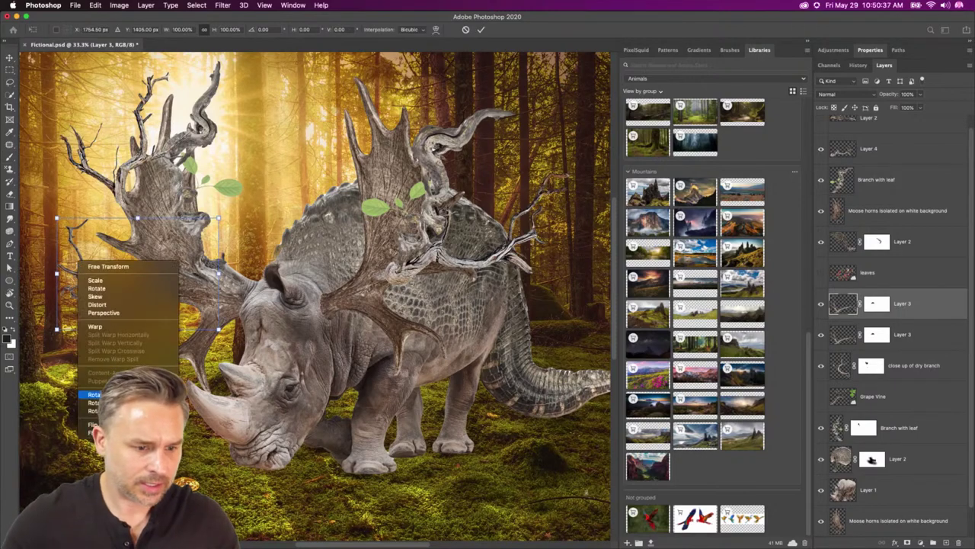
left_click(96, 424)
left_click_drag(119, 294, 445, 182)
key("Return")
left_click_drag(901, 301, 913, 149)
Rotate the Layer 3 copy upright onto the upper right antler and brush its mask to blend the branch base.
key("super+t")
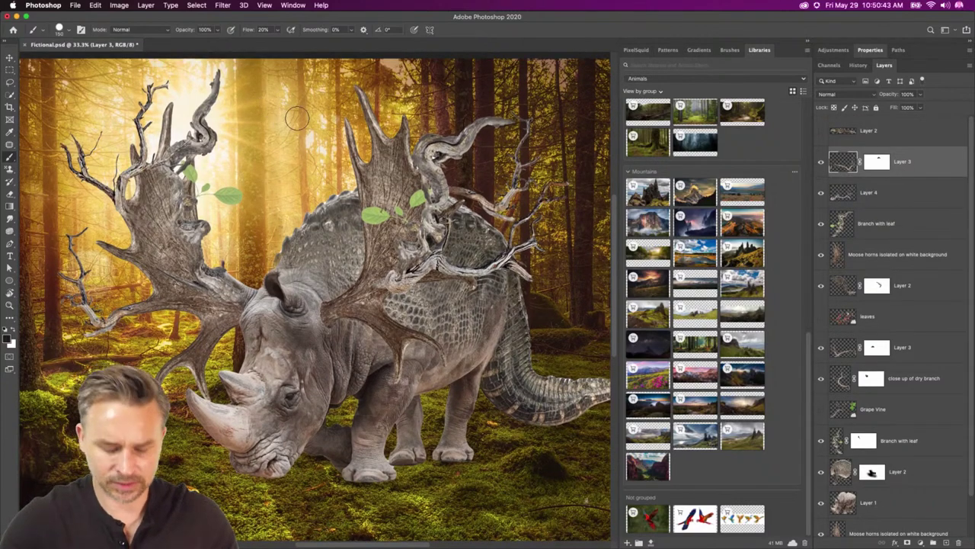
left_click_drag(537, 229, 516, 145)
mouse_move(522, 200)
left_mouse_down()
mouse_move(338, 155)
mouse_move(354, 153)
mouse_move(340, 160)
left_mouse_up()
key("Return")
key("b")
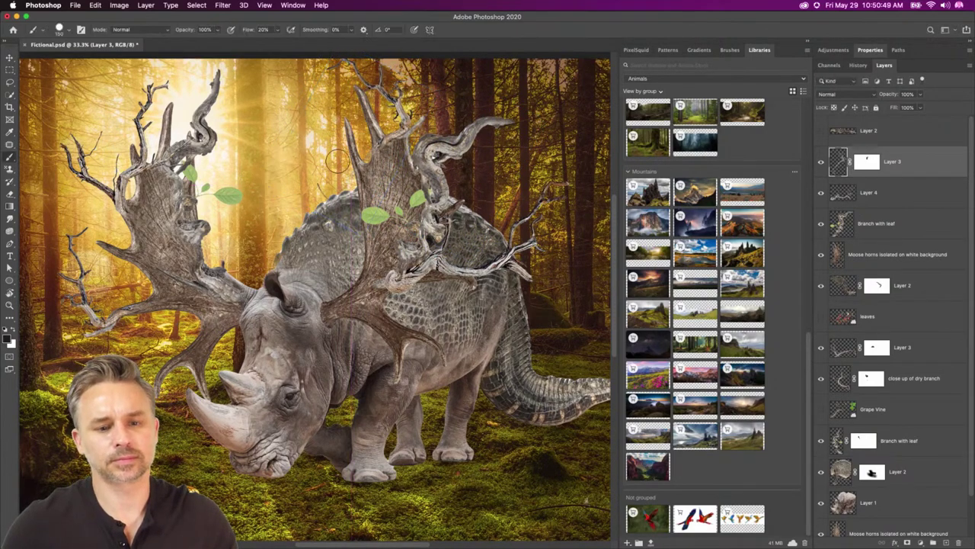
left_click(866, 162)
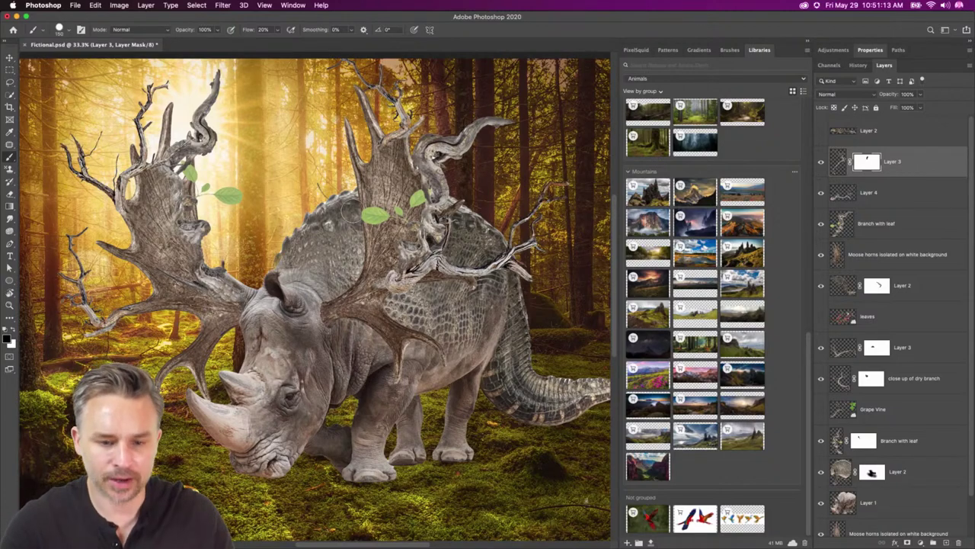
Add a layer mask to Layer 4 and paint in black to blend the branch base into the right antler.
key("v")
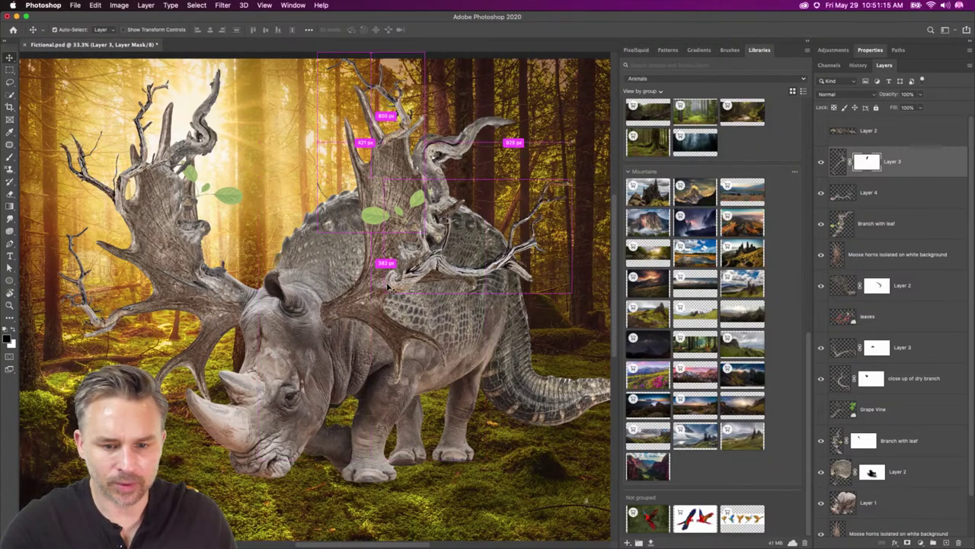
left_click(873, 202)
left_click(821, 193)
left_click(820, 194)
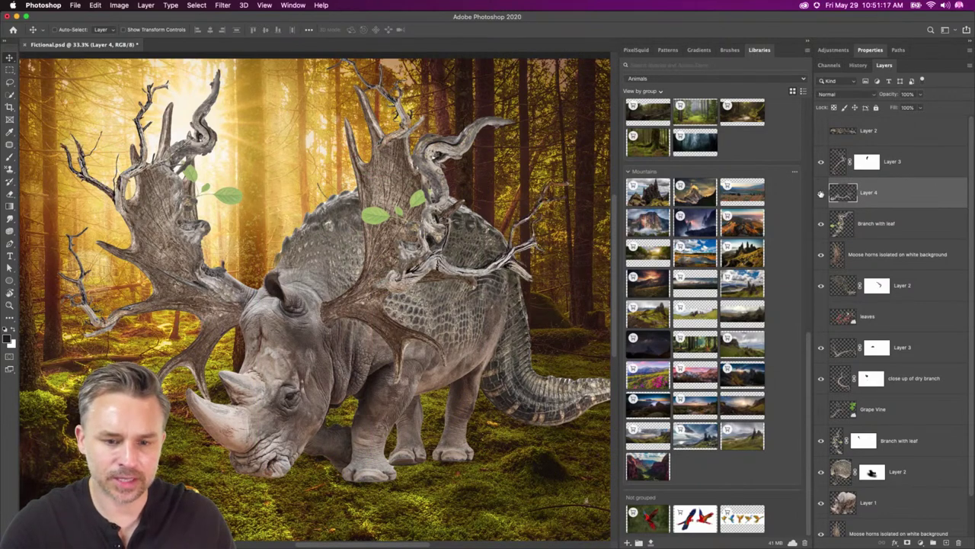
left_click(908, 542)
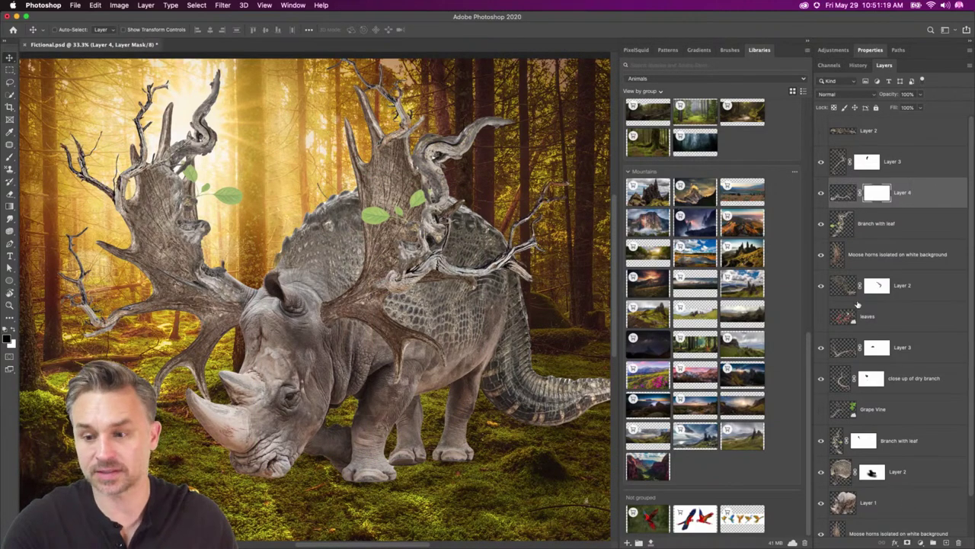
key("b")
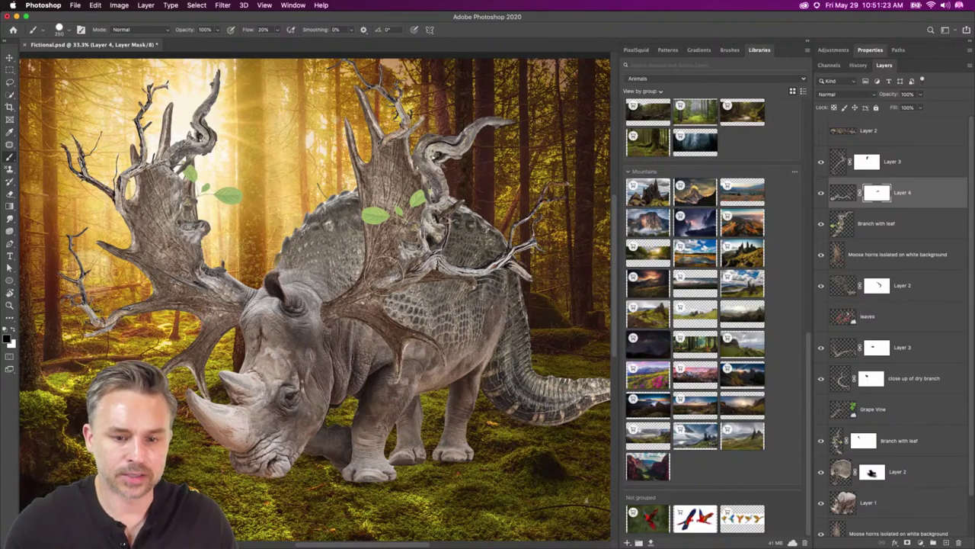
Adjust the midtones of Layer 4's branch image with Levels.
left_click(845, 195)
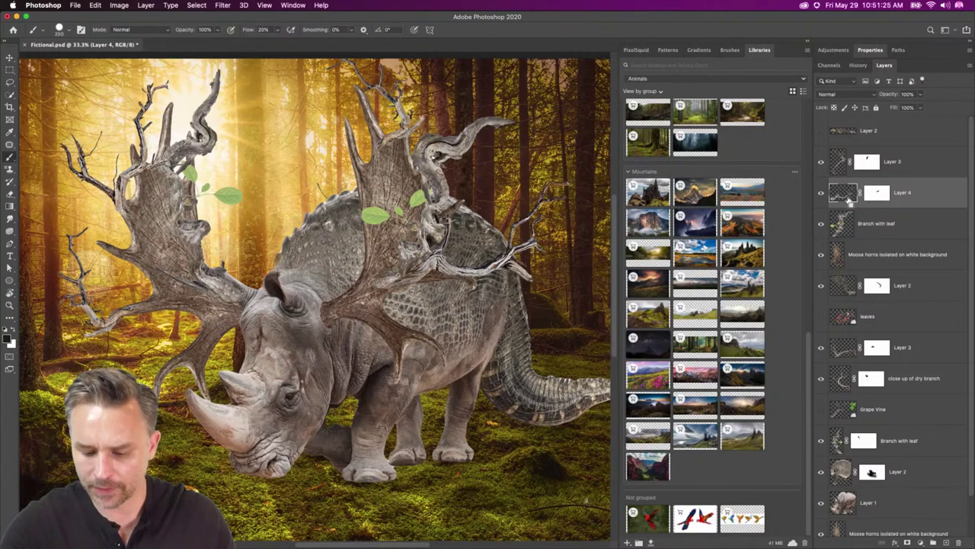
key("super+l")
mouse_move(793, 298)
left_mouse_down()
mouse_move(803, 302)
mouse_move(794, 299)
left_mouse_up()
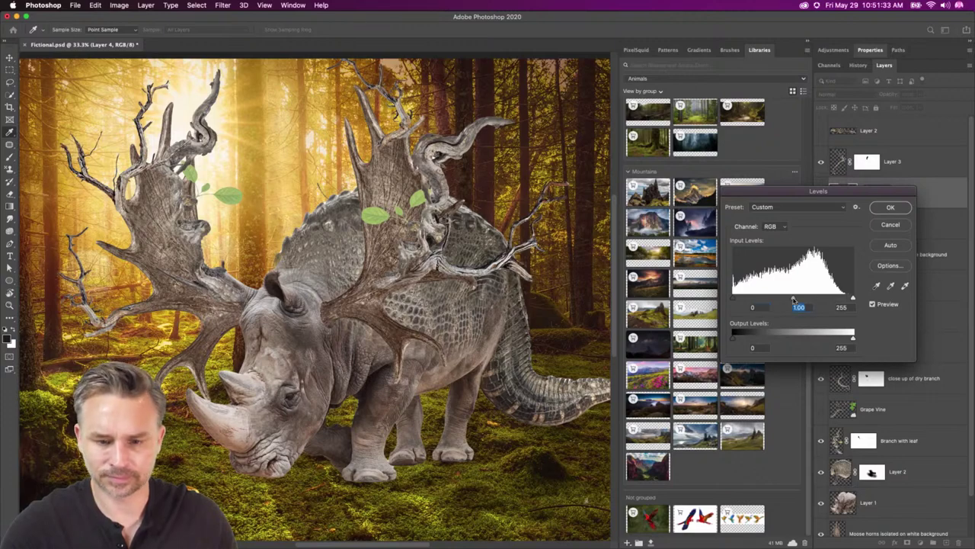
left_click(891, 208)
key("b")
Duplicate the Layer 4 branch, then rotate the copy and flip it vertically on the upper right antler.
key("super+minus")
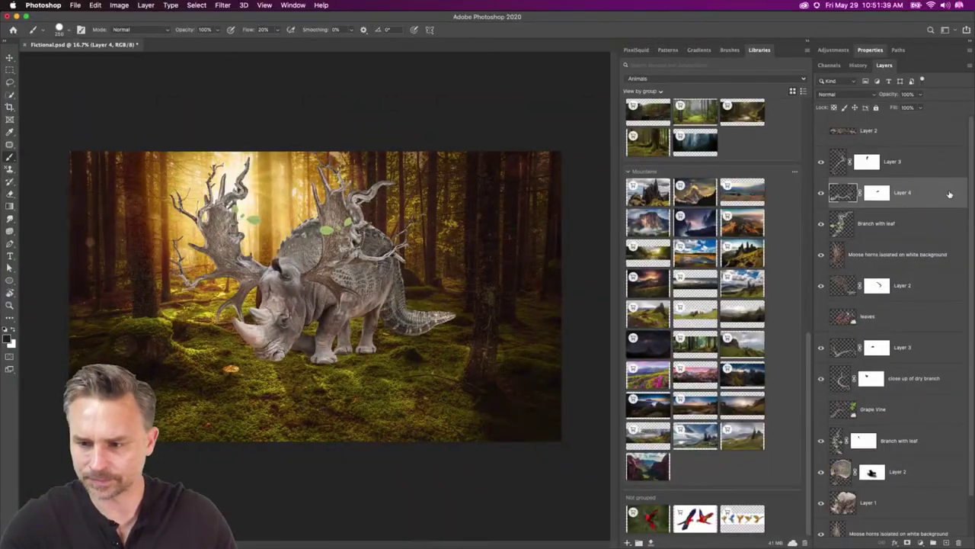
key("super+j")
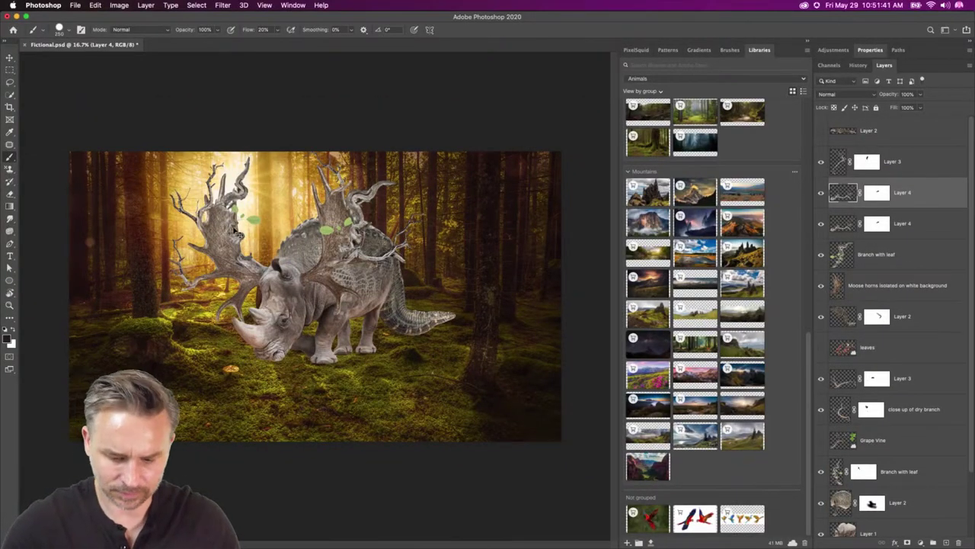
key("super+t")
left_click_drag(237, 233, 276, 257)
left_click_drag(357, 281, 331, 230)
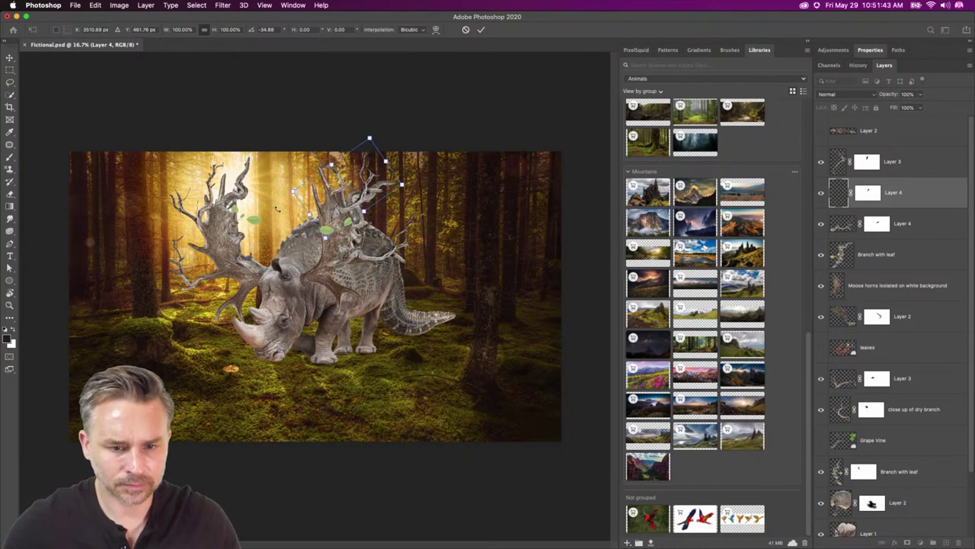
right_click(358, 194)
left_click(415, 368)
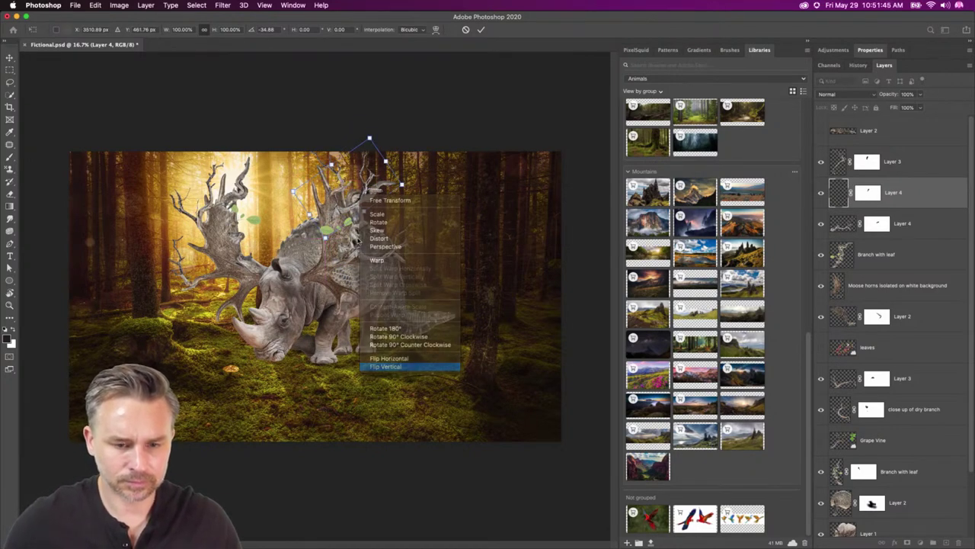
left_click_drag(278, 163, 322, 169)
key("Return")
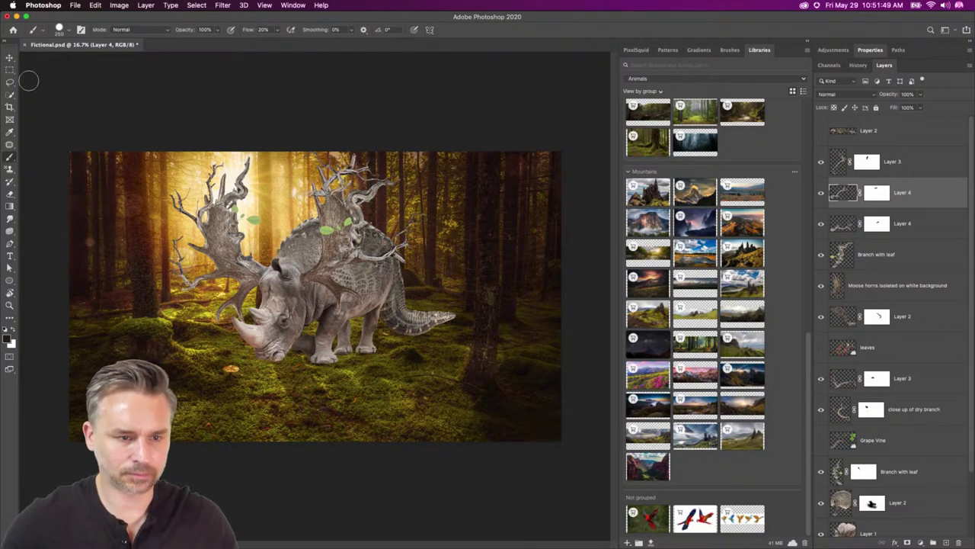
Reposition the Layer 4 copy and rotate it slightly counter-clockwise so its base meets the right antler's upper outer edge.
left_click(10, 58)
left_click_drag(293, 213, 308, 234)
scroll(330, 191, "up", 2)
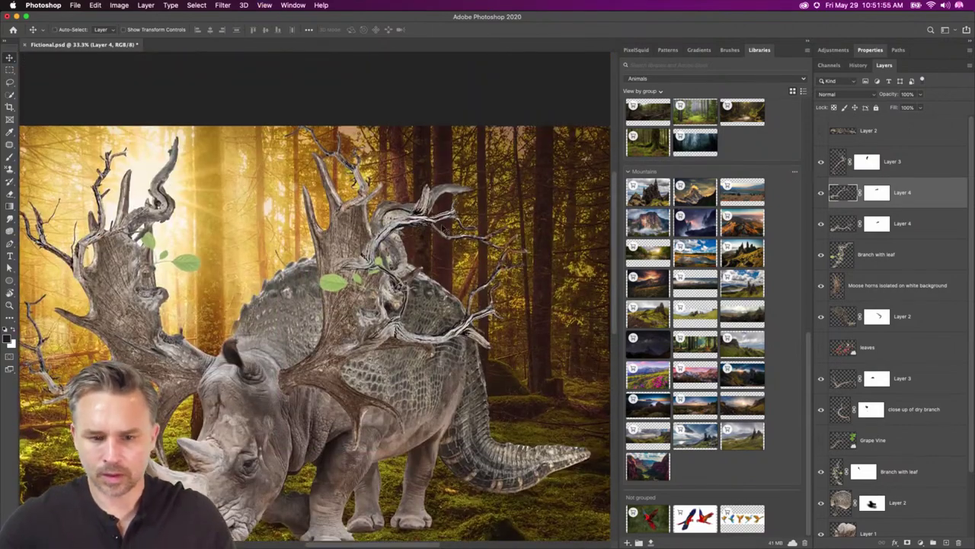
mouse_move(441, 227)
left_mouse_down()
mouse_move(456, 209)
mouse_move(443, 218)
left_mouse_up()
key("super+t")
mouse_move(300, 183)
left_mouse_down()
mouse_move(293, 165)
mouse_move(291, 189)
left_mouse_up()
key("Return")
left_click_drag(367, 224, 374, 202)
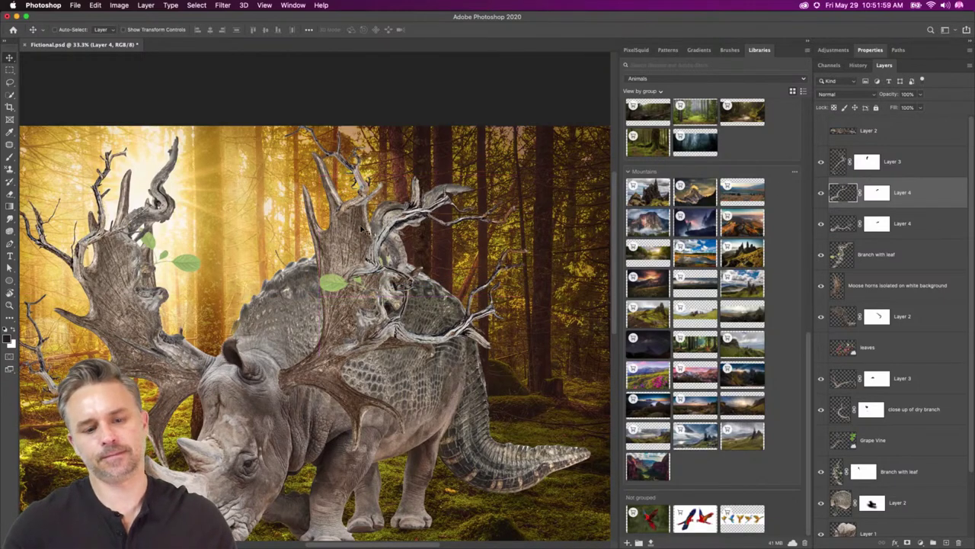
Paint black on the Layer 4 copy's mask to hide the branch base overlapping the right antler and its leaves.
left_click(876, 196)
key("b")
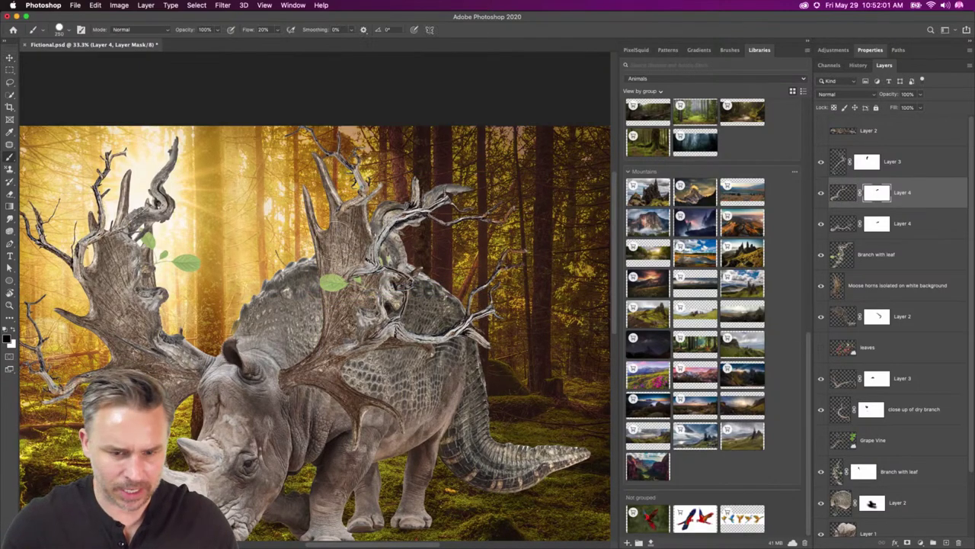
mouse_move(335, 262)
left_mouse_down()
mouse_move(362, 259)
mouse_move(413, 210)
mouse_move(394, 225)
left_mouse_up()
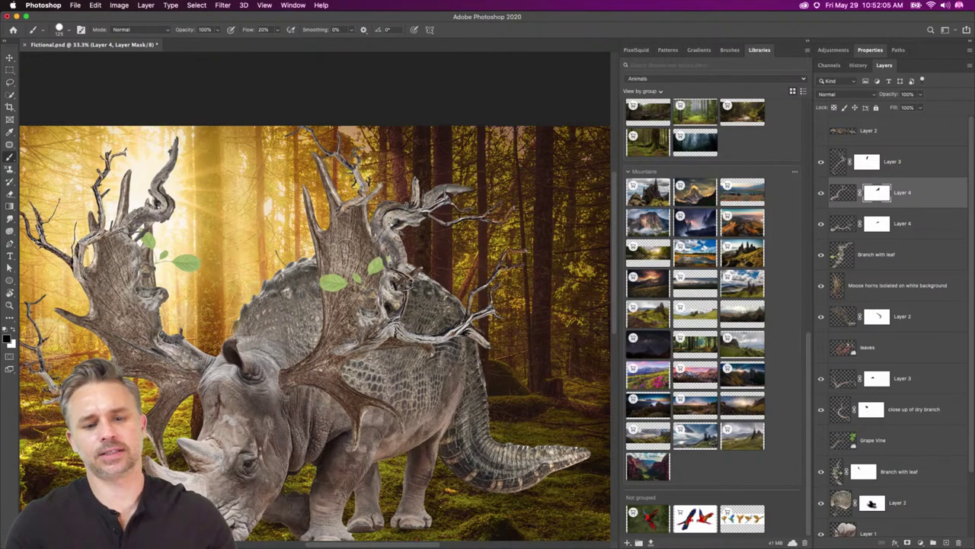
Move the leaves layer above Layer 3 and make it visible.
key("super+minus")
key("super+minus")
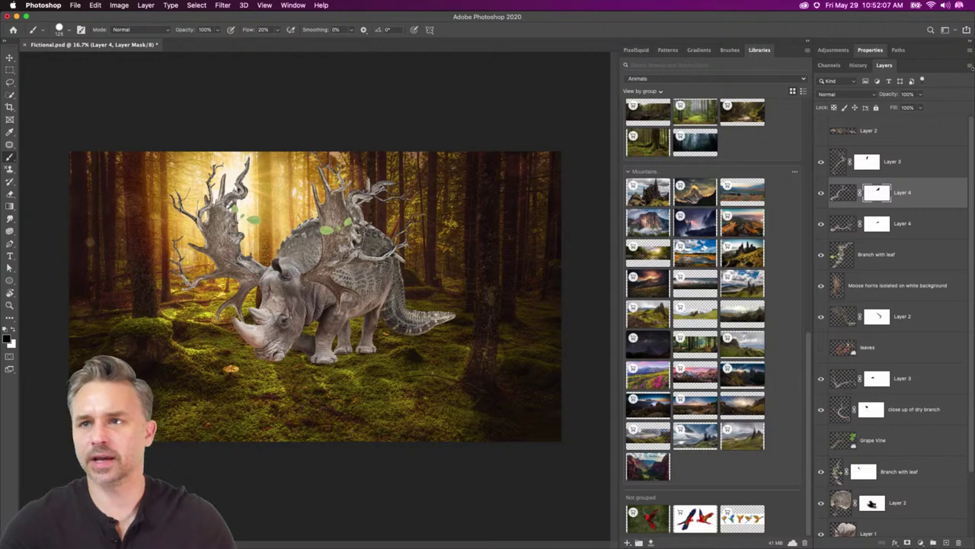
left_click_drag(869, 346, 868, 163)
left_click(822, 161)
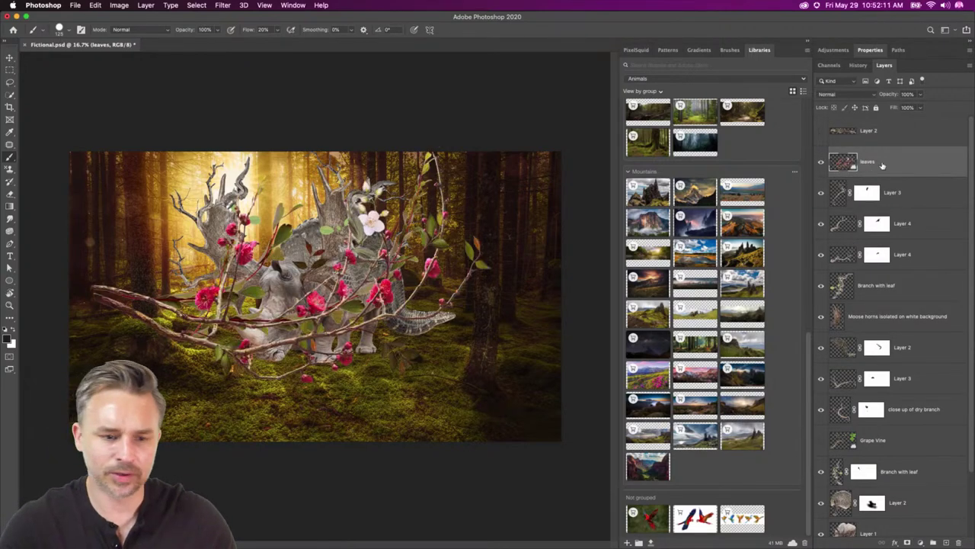
Scale the leaves to about 46.3%, flip them horizontally, and rotate and place the flowering branch over the left antler.
key("super+t")
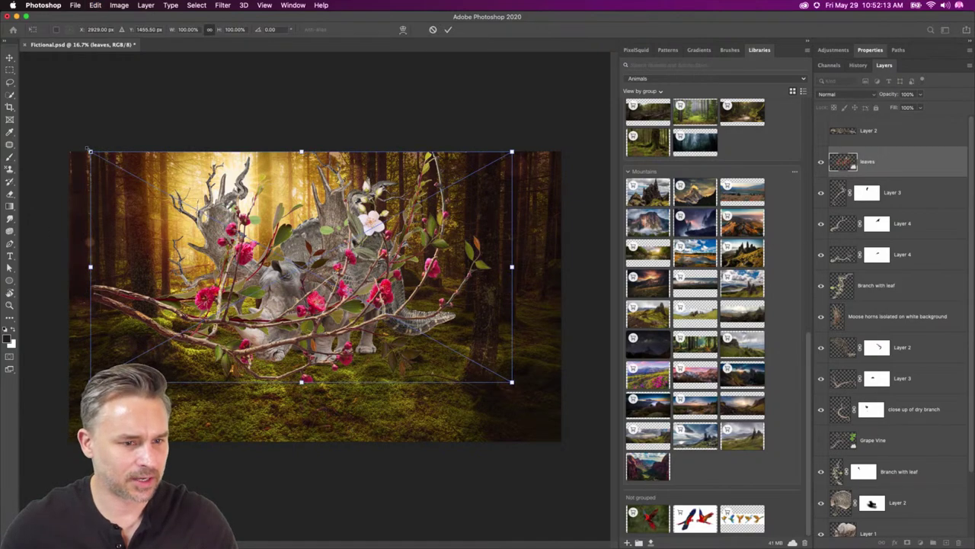
left_click_drag(88, 151, 243, 235)
left_click_drag(218, 301, 287, 336)
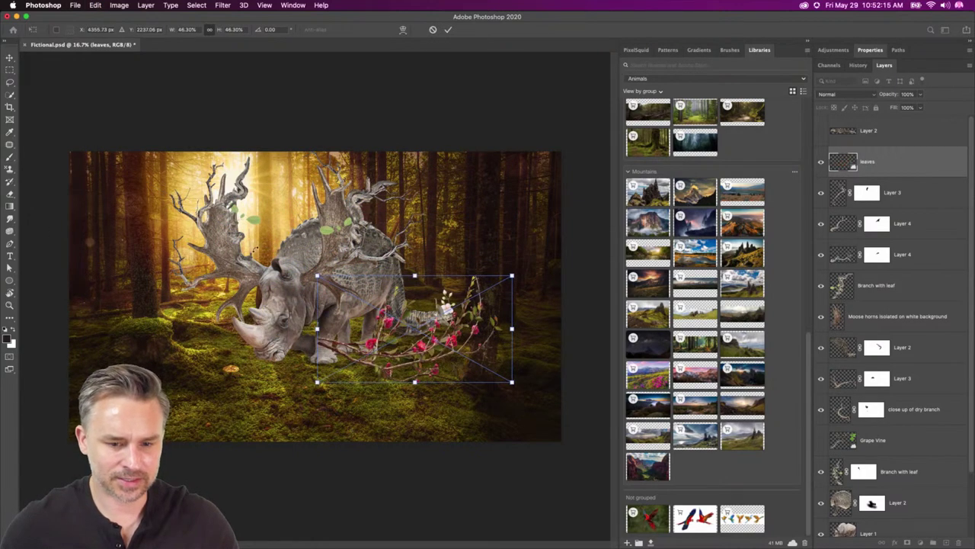
left_click_drag(256, 247, 272, 301)
right_click(380, 337)
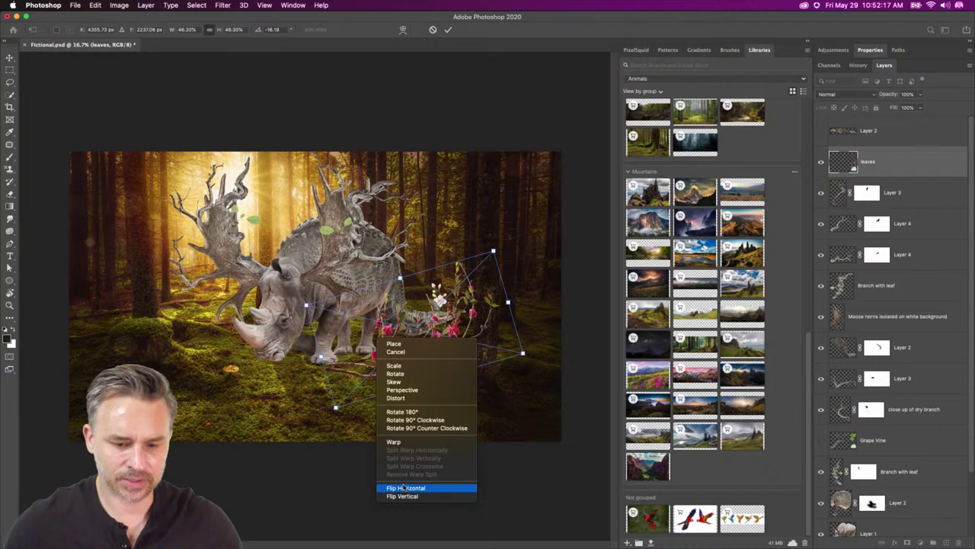
left_click(404, 487)
left_click_drag(333, 289, 260, 272)
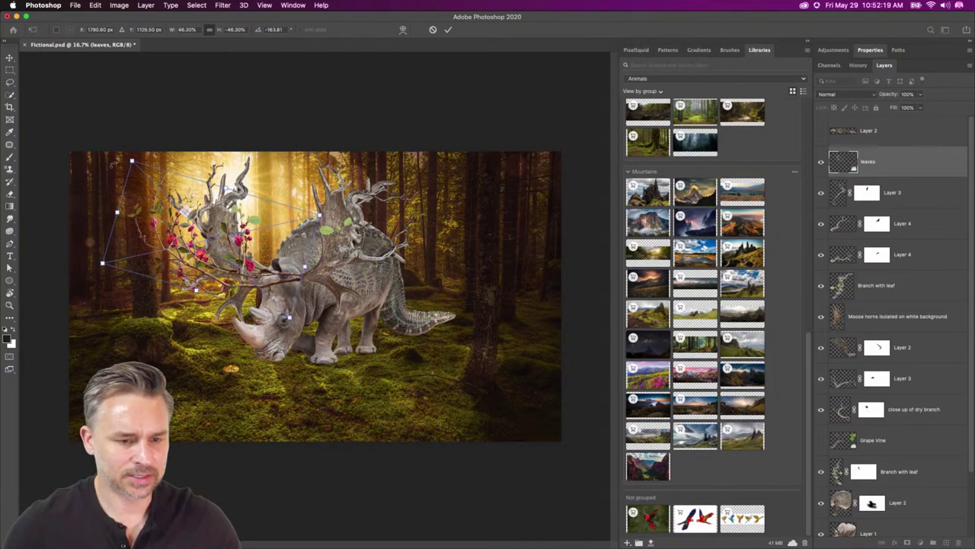
left_click_drag(131, 160, 207, 196)
left_click_drag(235, 274, 341, 347)
key("Return")
Reduce the leaves layer's saturation to -14 with Hue/Saturation.
key("b")
key("super+plus")
key("super+plus")
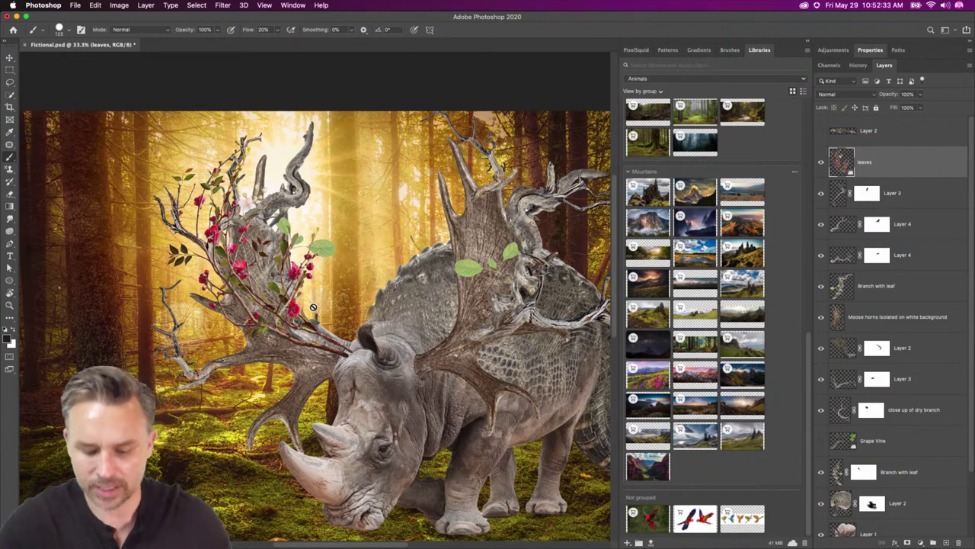
key("super+u")
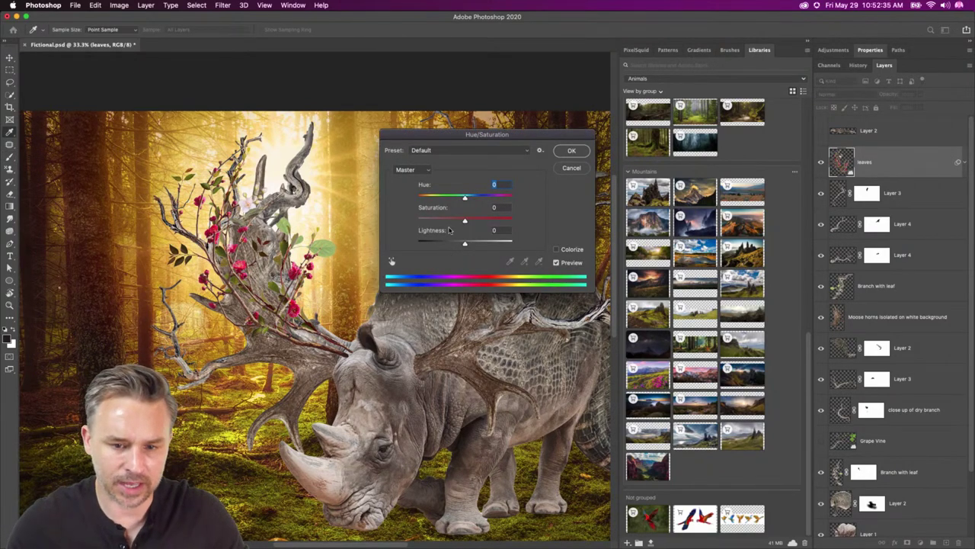
left_click(448, 221)
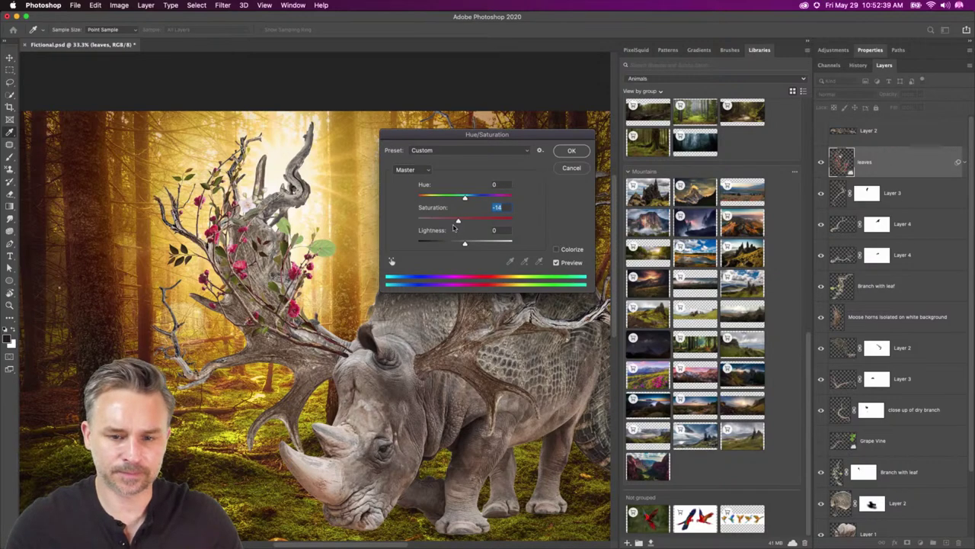
key("Return")
Rotate the leaves layer clockwise and move it so the flowering branch follows the left antler's inner side.
left_click_drag(404, 67, 457, 222)
left_click_drag(415, 413, 366, 199)
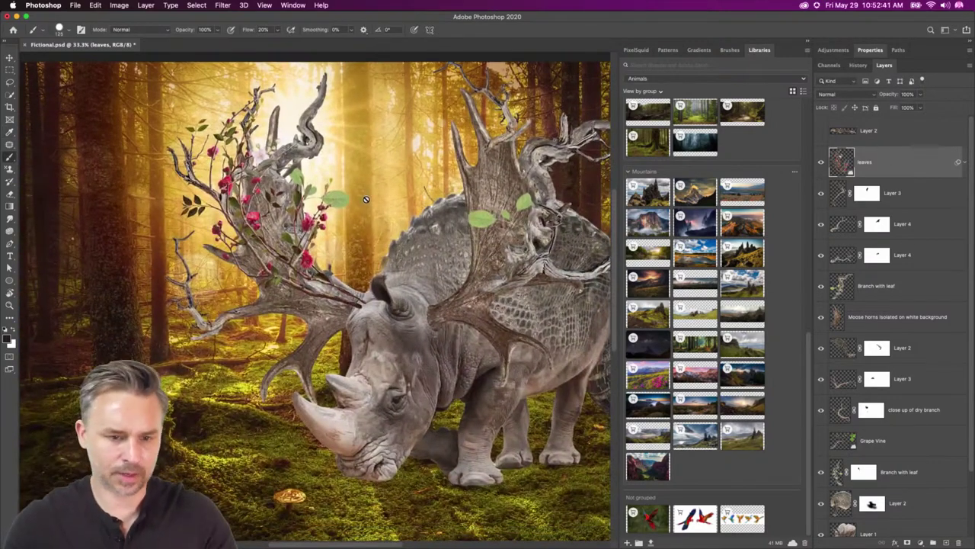
key("super+minus")
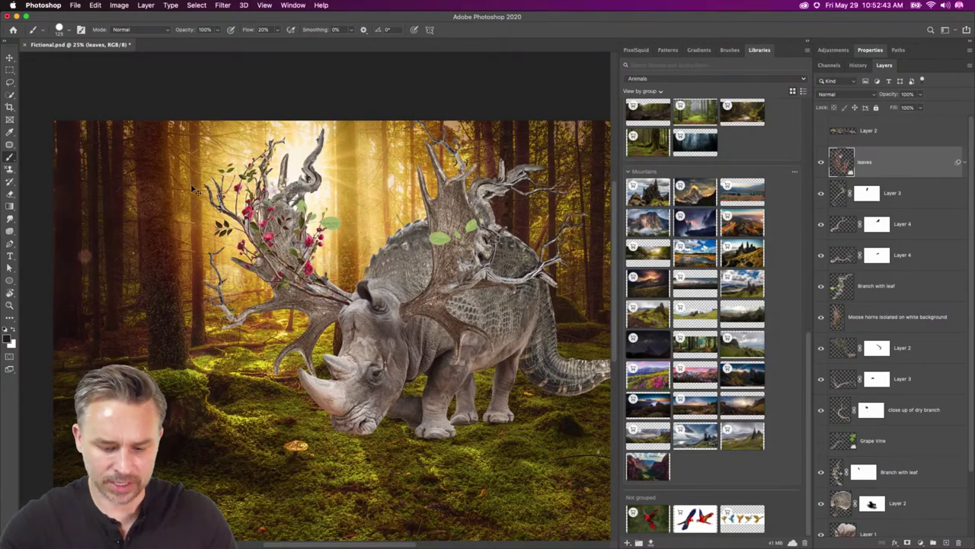
key("super+t")
left_click_drag(149, 209, 223, 151)
key("Return")
left_click(9, 58)
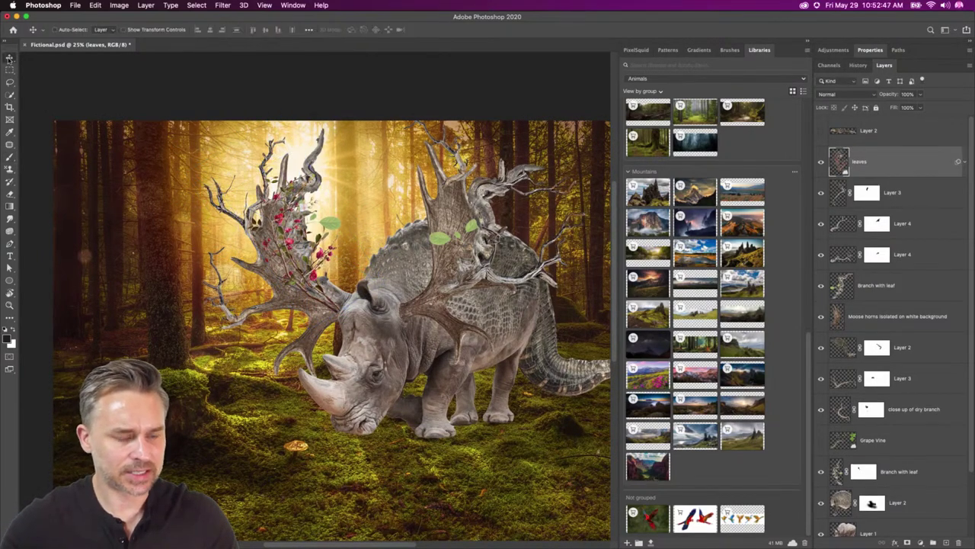
left_click_drag(249, 231, 315, 227)
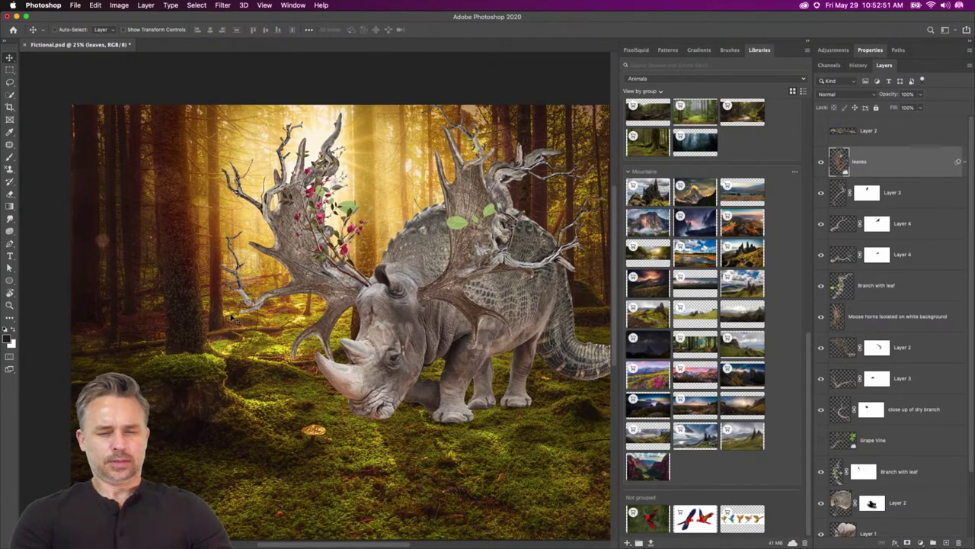
Hide the leaves layer and select Layer 3.
key("super+minus")
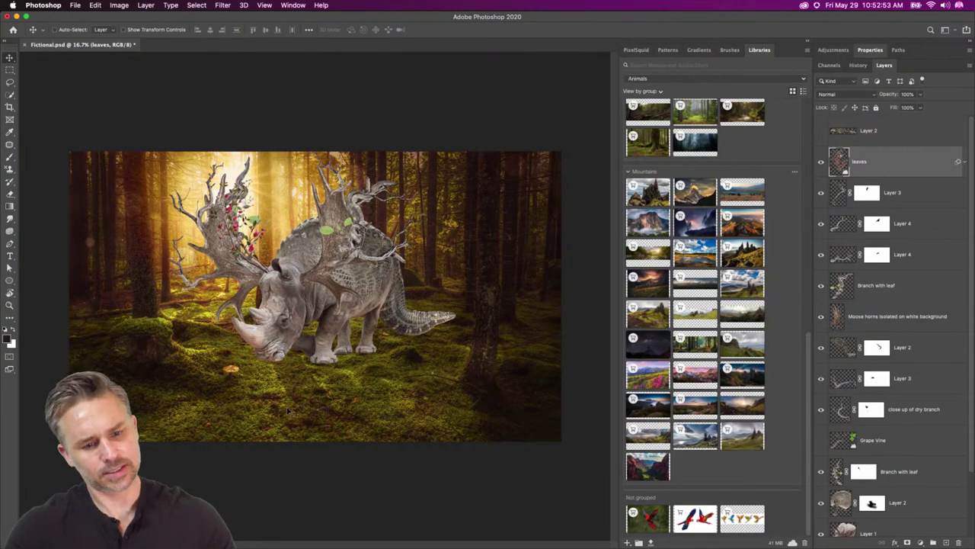
left_click(821, 163)
left_click(899, 199)
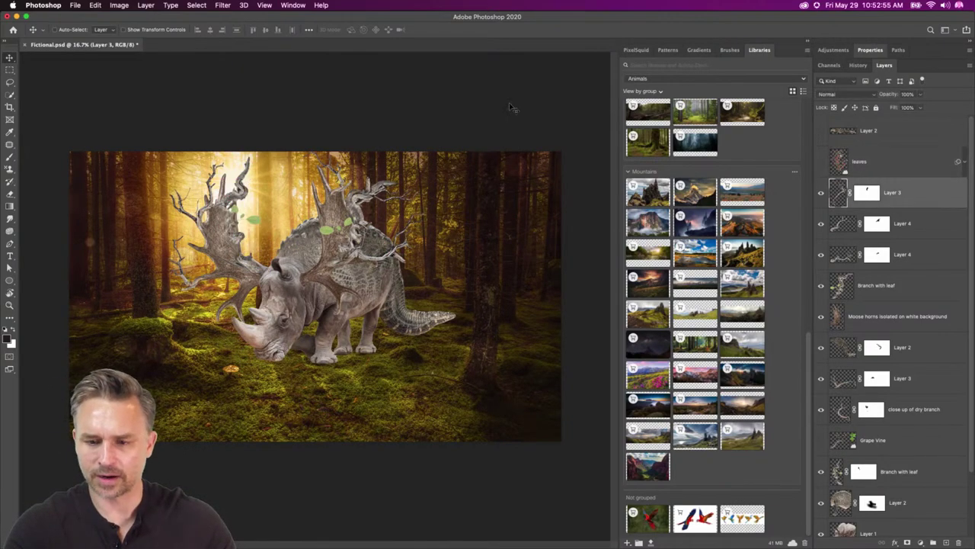
Open the Patagonian lichen branch photo from the library's Animals group and remove the background from its unlocked layer.
scroll(673, 162, "up", 10)
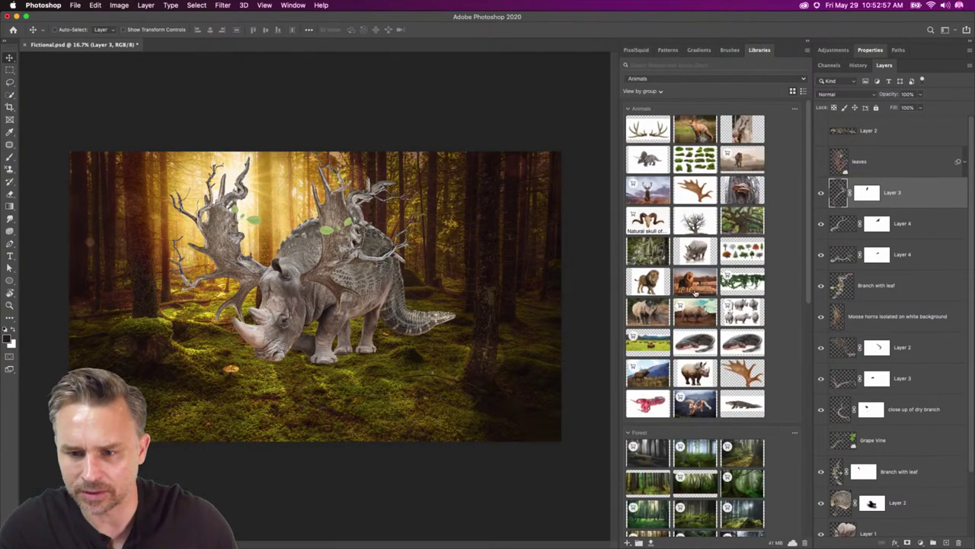
double_click(648, 249)
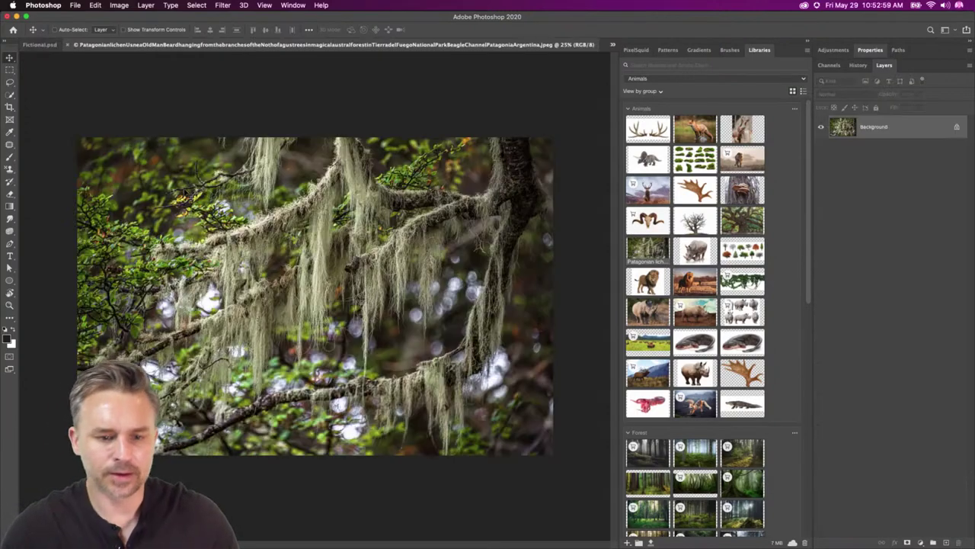
key("super+plus")
key("super+plus")
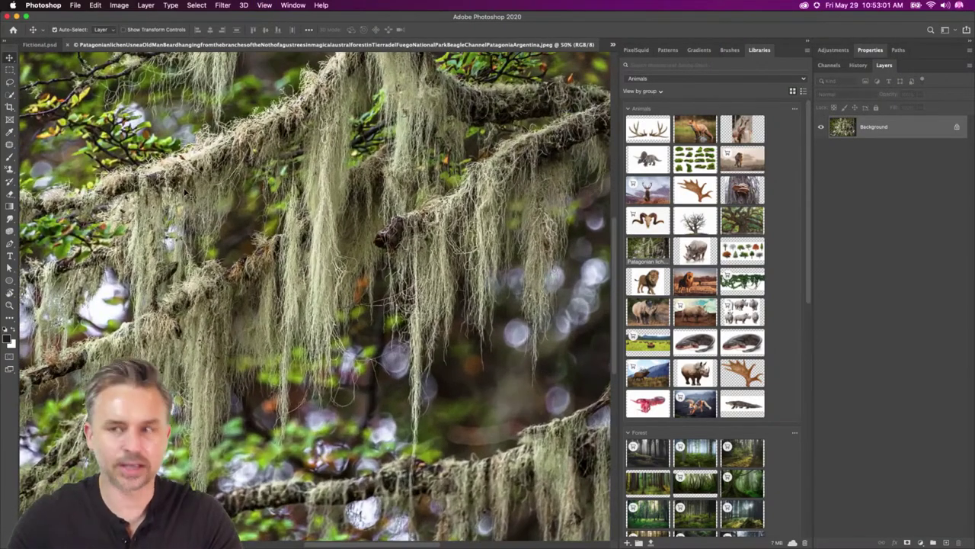
key("super+minus")
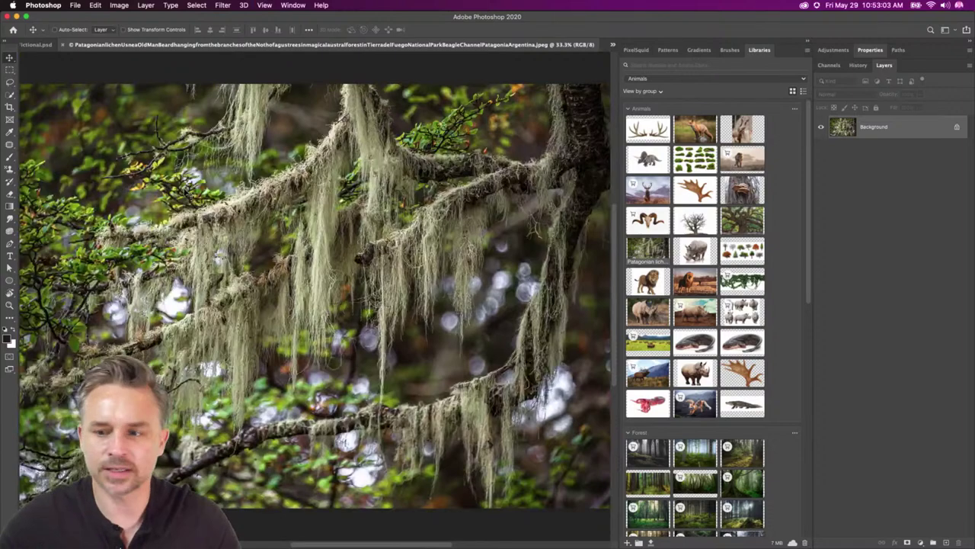
left_click(959, 127)
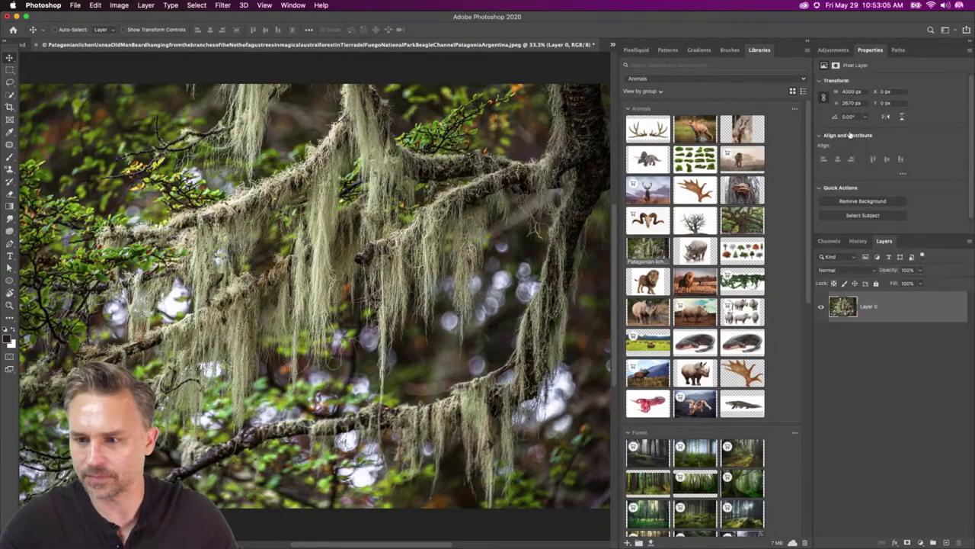
left_click(841, 201)
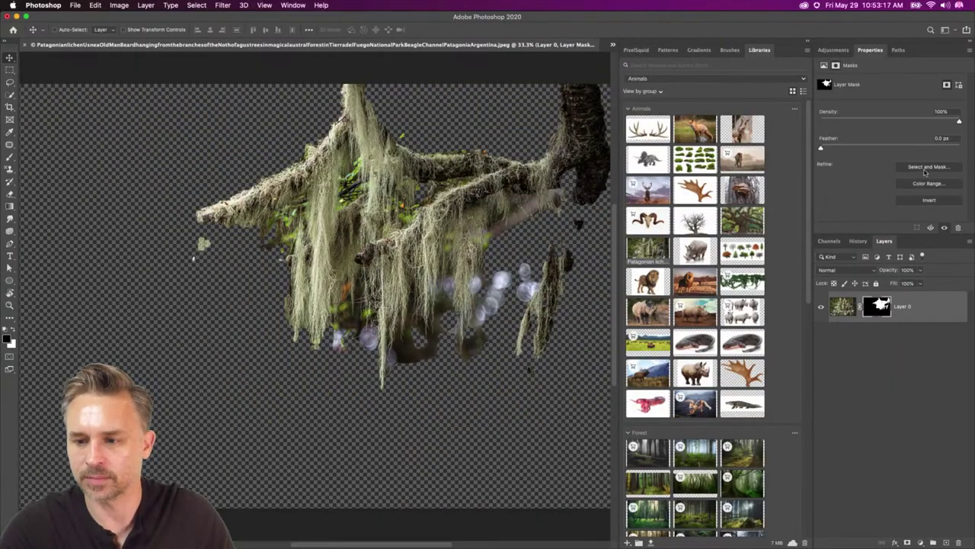
Refine the lichen mask in Select and Mask, erasing the stray bits beside the branch tip and the blurred spots beneath the hanging strands.
left_click(926, 167)
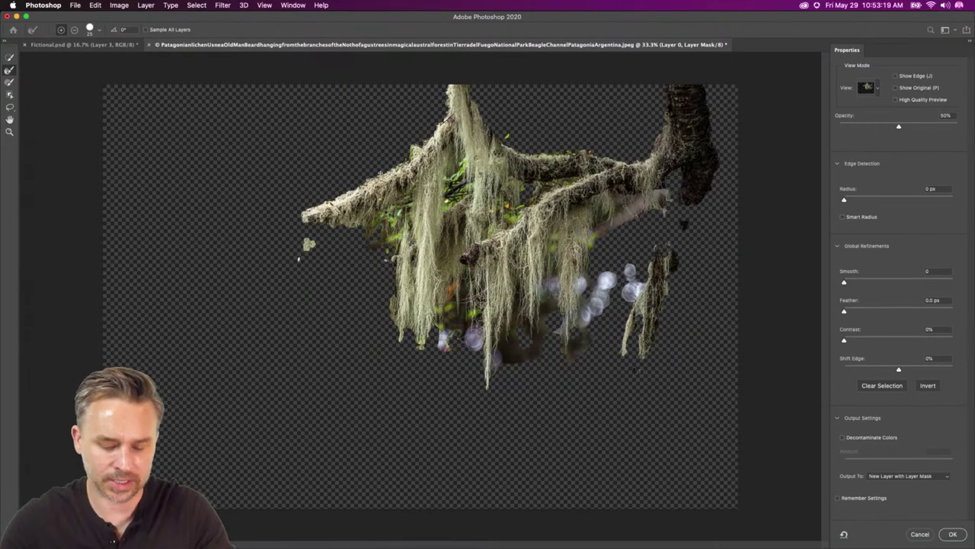
key("super+plus")
left_click(8, 82)
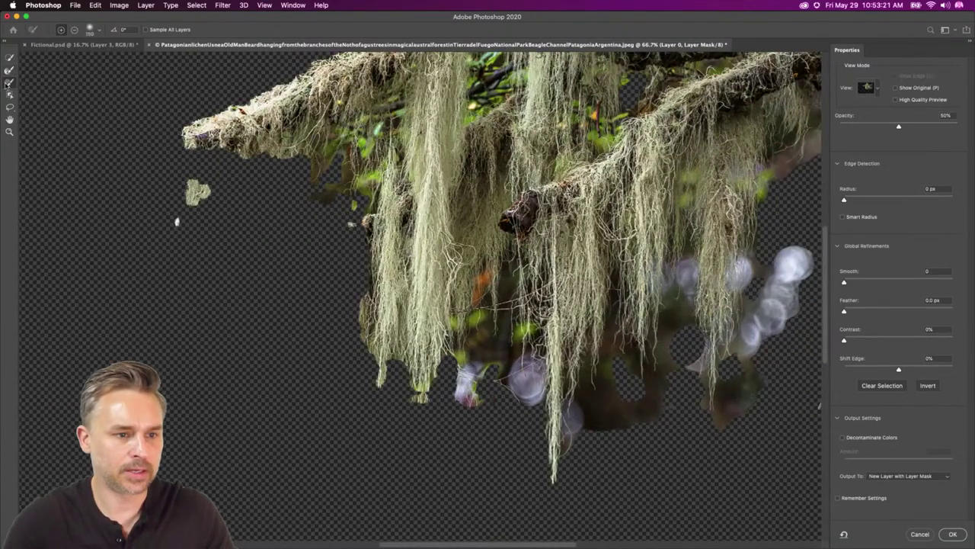
left_click(196, 198)
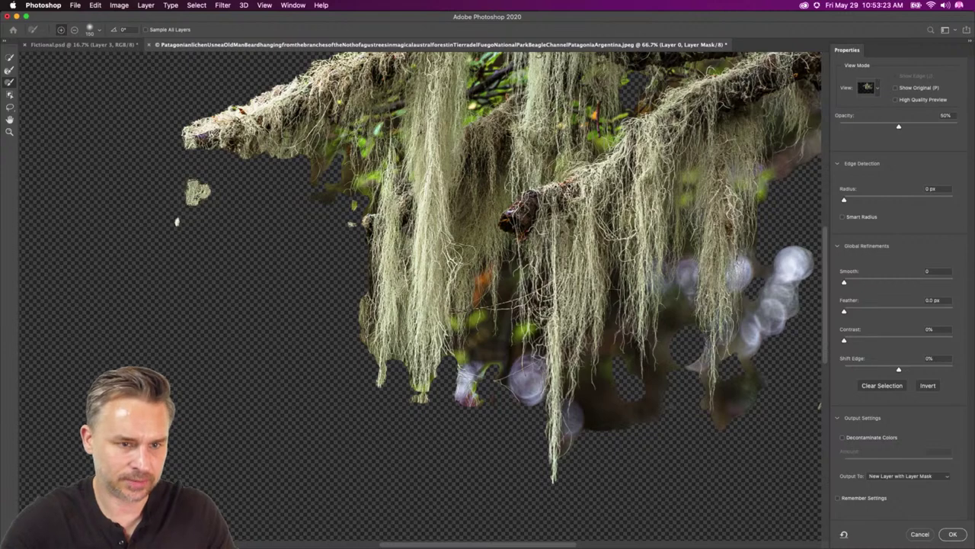
left_click_drag(196, 200, 189, 112)
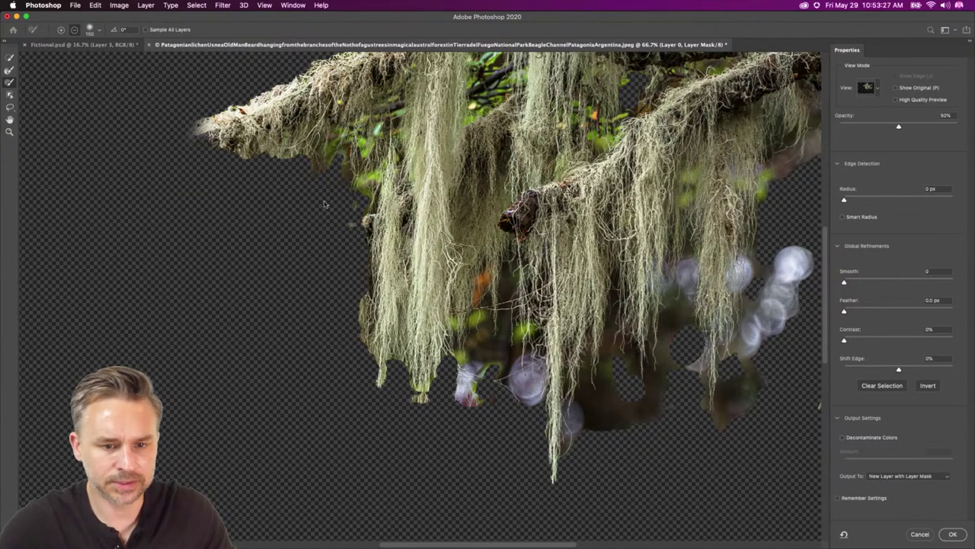
mouse_move(478, 372)
left_mouse_down()
mouse_move(472, 402)
mouse_move(490, 363)
mouse_move(510, 410)
mouse_move(513, 372)
mouse_move(518, 403)
mouse_move(526, 361)
mouse_move(526, 409)
mouse_move(583, 414)
mouse_move(581, 439)
mouse_move(587, 415)
left_mouse_up()
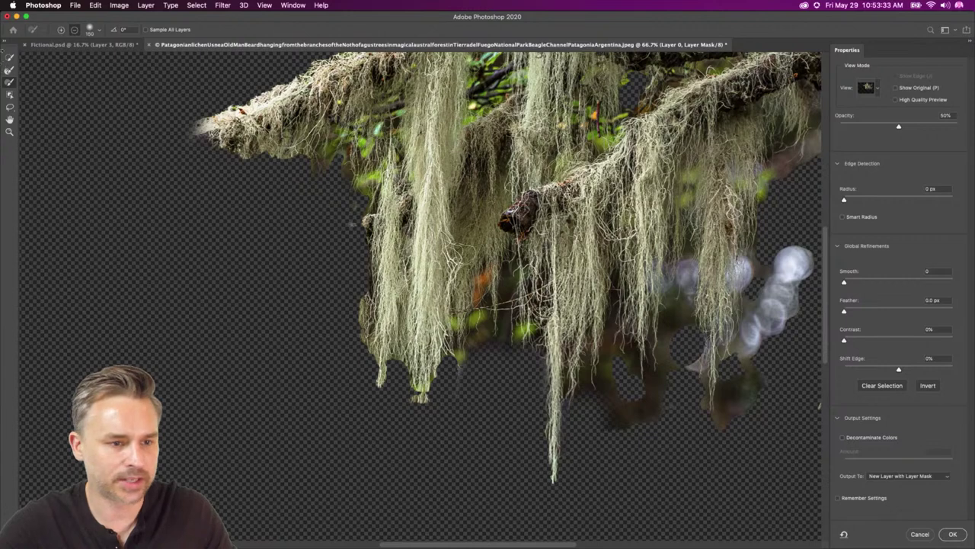
Refine the edges around the hanging lichen fringes and the blurred branch with the Refine Edge Brush.
left_click(8, 69)
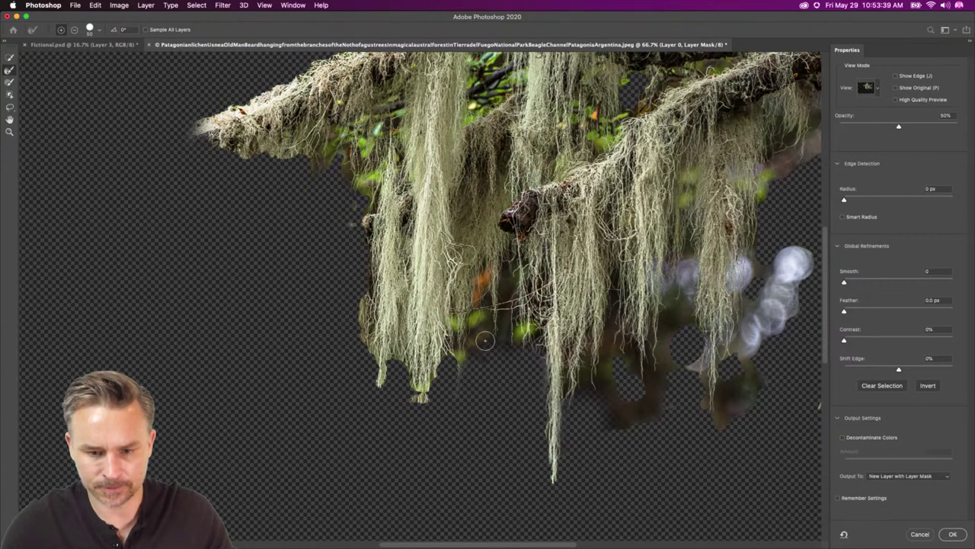
mouse_move(480, 363)
left_mouse_down()
mouse_move(484, 291)
mouse_move(471, 359)
mouse_move(502, 312)
mouse_move(505, 264)
mouse_move(509, 311)
mouse_move(512, 258)
mouse_move(531, 373)
mouse_move(585, 372)
mouse_move(602, 355)
mouse_move(610, 320)
mouse_move(613, 425)
mouse_move(658, 392)
mouse_move(663, 274)
mouse_move(659, 300)
mouse_move(688, 185)
mouse_move(751, 185)
mouse_move(771, 195)
left_mouse_up()
left_click_drag(639, 238, 604, 270)
scroll(427, 365, "right", 3)
scroll(427, 364, "up", 1)
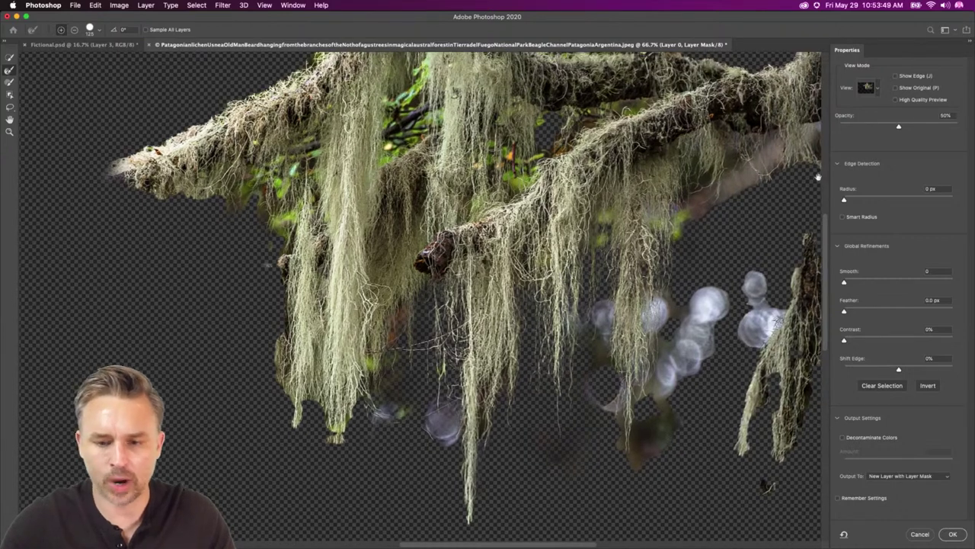
scroll(762, 175, "right", 5)
scroll(762, 176, "up", 2)
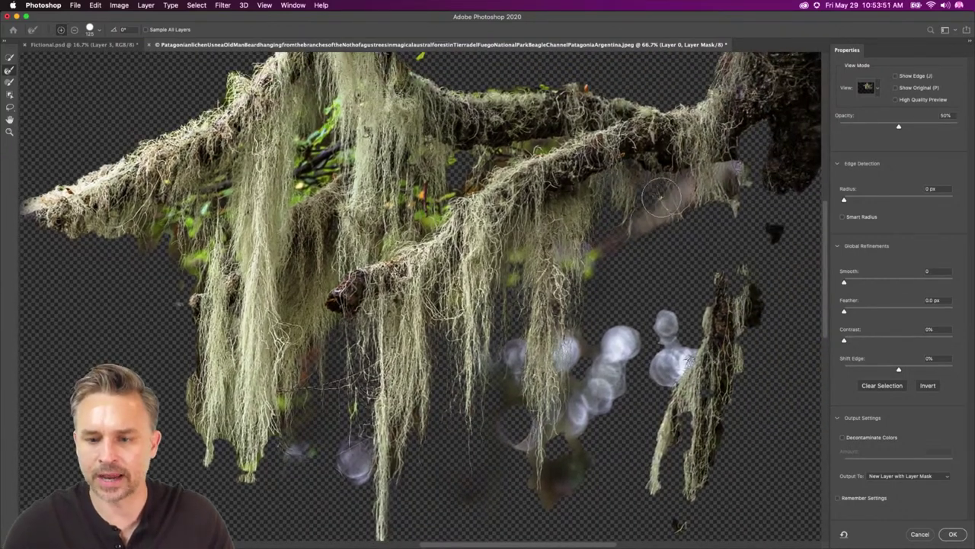
left_click_drag(660, 198, 579, 243)
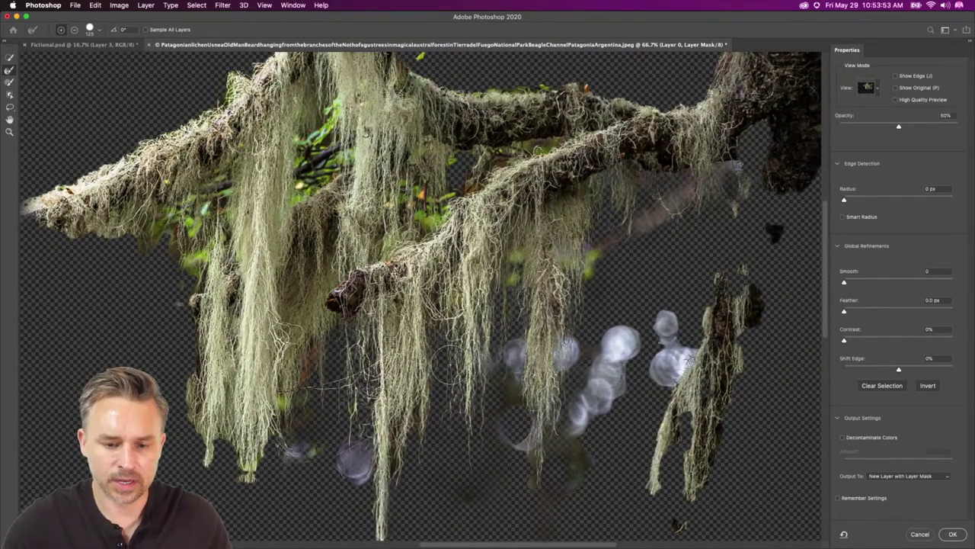
scroll(457, 457, "down", 6)
scroll(457, 457, "left", 3)
mouse_move(456, 339)
left_mouse_down()
mouse_move(474, 304)
mouse_move(423, 460)
mouse_move(388, 253)
mouse_move(313, 316)
mouse_move(315, 281)
mouse_move(318, 335)
mouse_move(207, 325)
mouse_move(243, 175)
mouse_move(172, 126)
mouse_move(252, 186)
mouse_move(454, 276)
left_mouse_up()
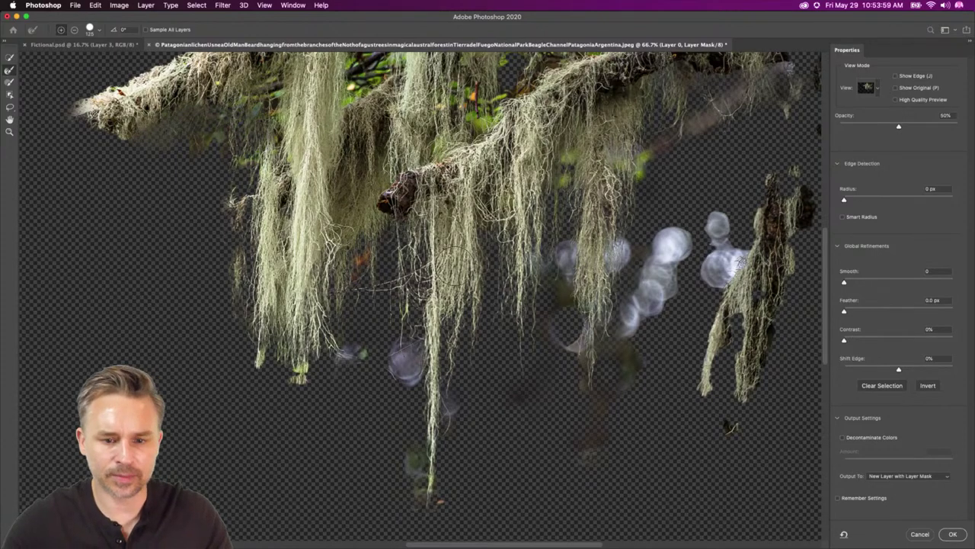
Erase the leftover background haze around the lower tips of the hanging lichen strands.
left_click(9, 82)
mouse_move(376, 436)
left_mouse_down()
mouse_move(389, 366)
mouse_move(393, 406)
mouse_move(403, 339)
mouse_move(398, 484)
mouse_move(408, 446)
mouse_move(411, 499)
left_mouse_up()
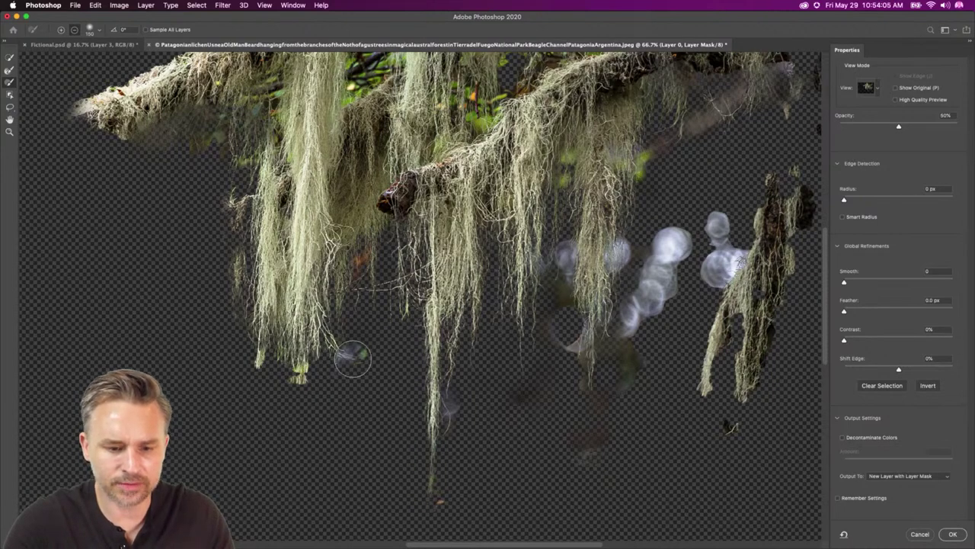
scroll(366, 434, "up", 5)
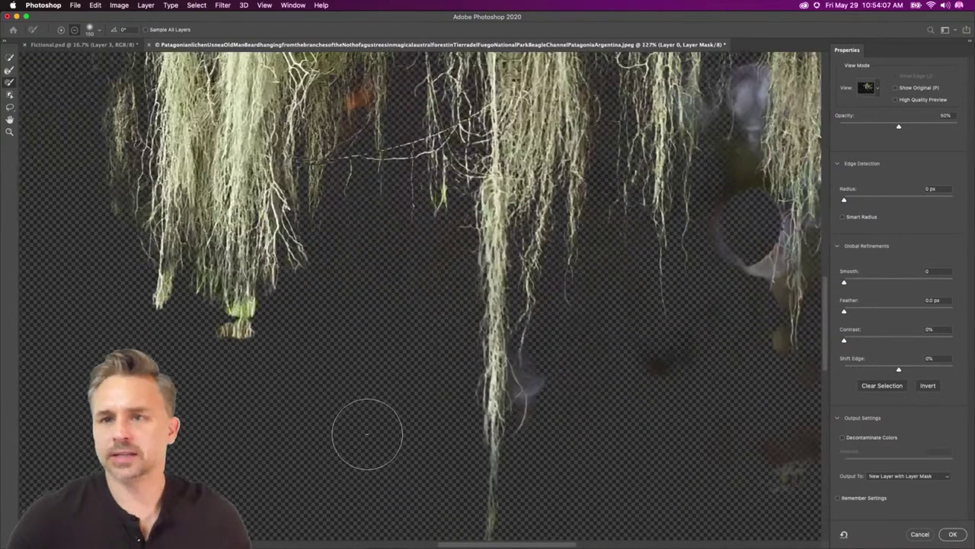
mouse_move(534, 370)
left_mouse_down()
mouse_move(544, 407)
mouse_move(545, 397)
left_mouse_up()
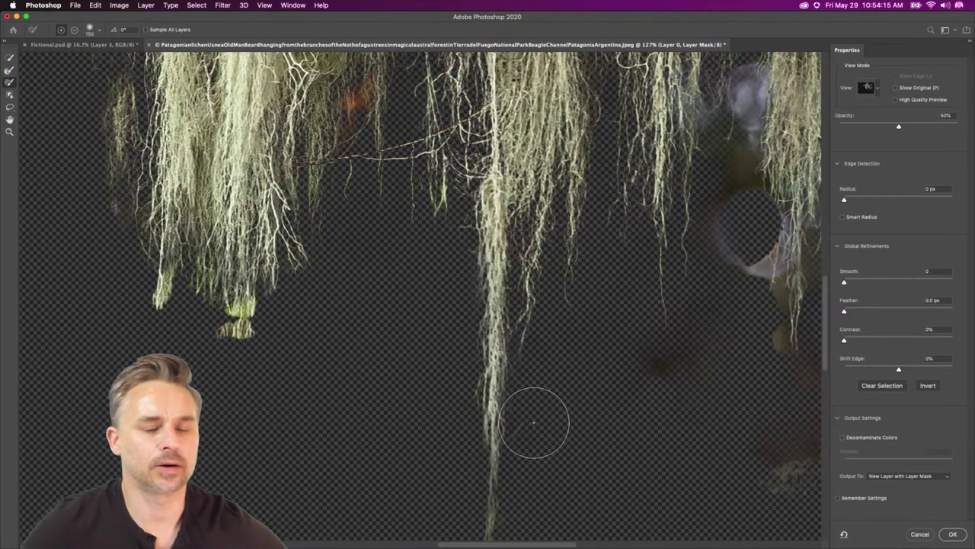
key("space")
left_click_drag(707, 350, 477, 396)
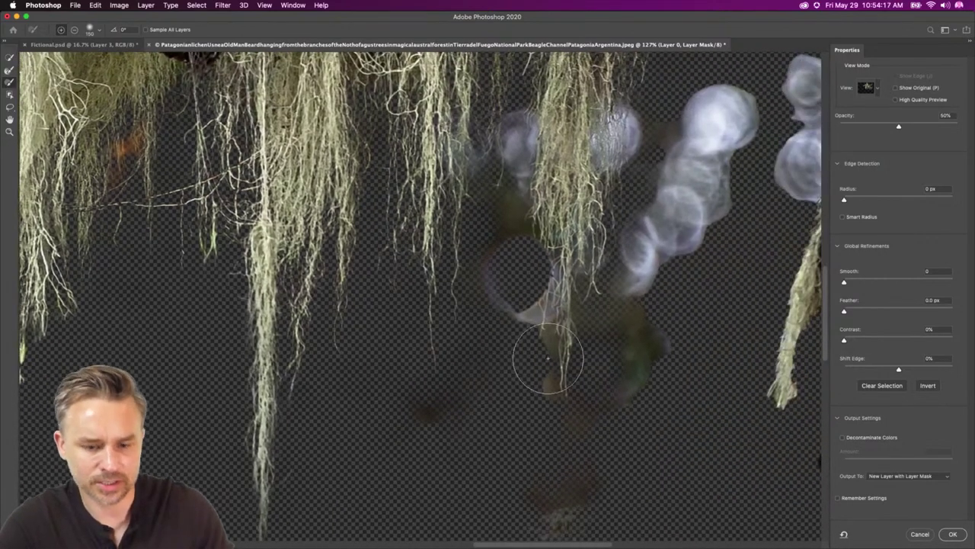
mouse_move(405, 422)
left_mouse_down()
mouse_move(463, 367)
mouse_move(475, 429)
mouse_move(410, 414)
mouse_move(429, 388)
left_mouse_up()
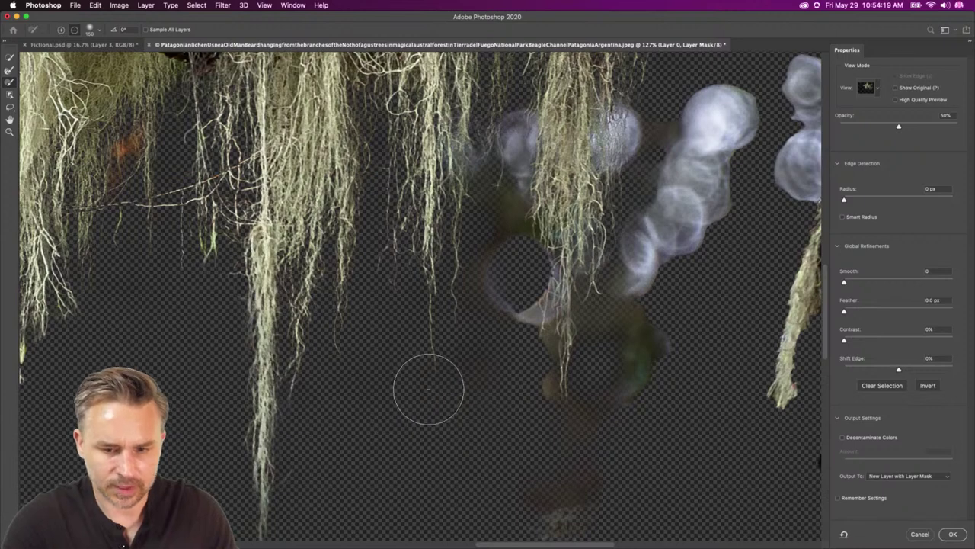
mouse_move(497, 227)
left_mouse_down()
mouse_move(505, 336)
mouse_move(518, 120)
mouse_move(496, 235)
left_mouse_up()
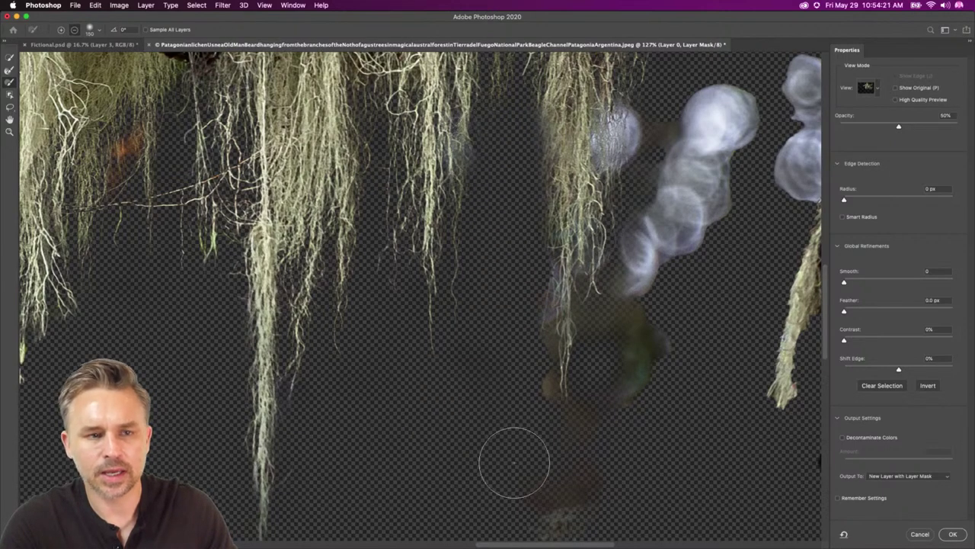
Erase the light bokeh circles and the detached lichen clump below the trunk from the selection.
key("super+space")
mouse_move(472, 431)
left_mouse_down()
mouse_move(371, 298)
mouse_move(439, 406)
left_mouse_up()
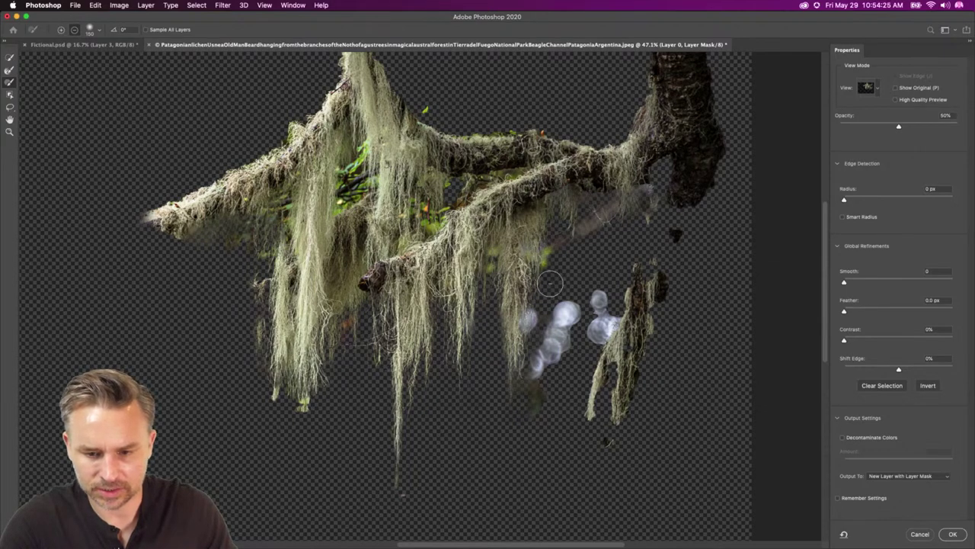
mouse_move(550, 284)
left_mouse_down()
mouse_move(533, 342)
mouse_move(529, 441)
mouse_move(580, 255)
mouse_move(553, 366)
mouse_move(563, 290)
mouse_move(588, 260)
mouse_move(586, 404)
mouse_move(637, 259)
mouse_move(590, 377)
mouse_move(582, 438)
mouse_move(604, 447)
mouse_move(605, 397)
mouse_move(631, 347)
mouse_move(625, 316)
left_mouse_up()
mouse_move(645, 260)
left_mouse_down()
mouse_move(666, 273)
mouse_move(659, 318)
mouse_move(672, 239)
left_mouse_up()
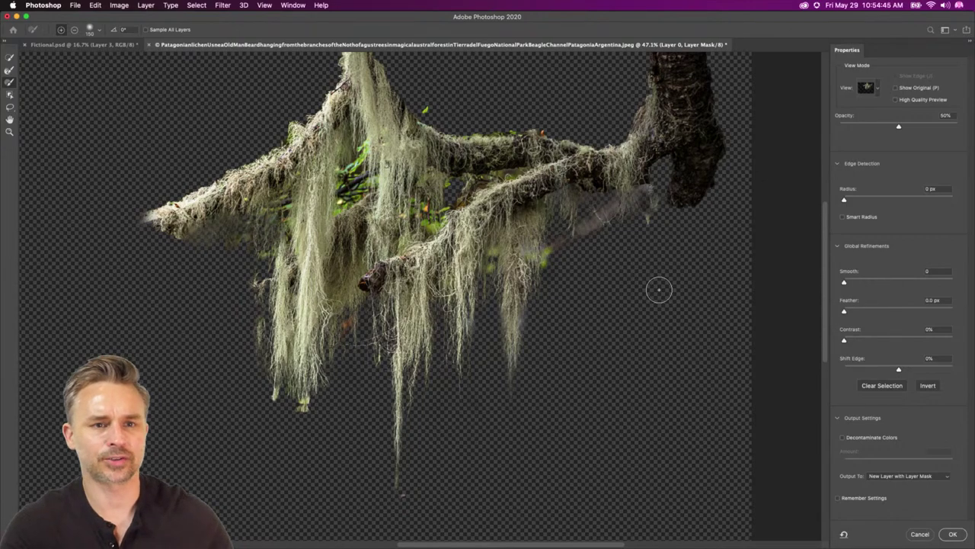
Enlarge the brush and erase the thick trunk with its adjoining branch and the upper part of the vertical branch.
scroll(551, 224, "up", 3)
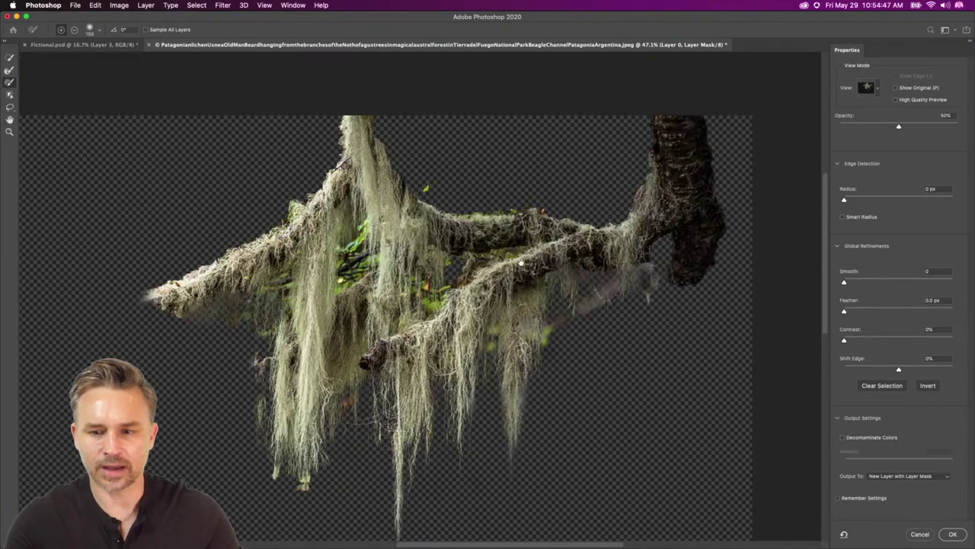
key("bracketright")
key("bracketright")
key("bracketright")
key("bracketright")
key("bracketright")
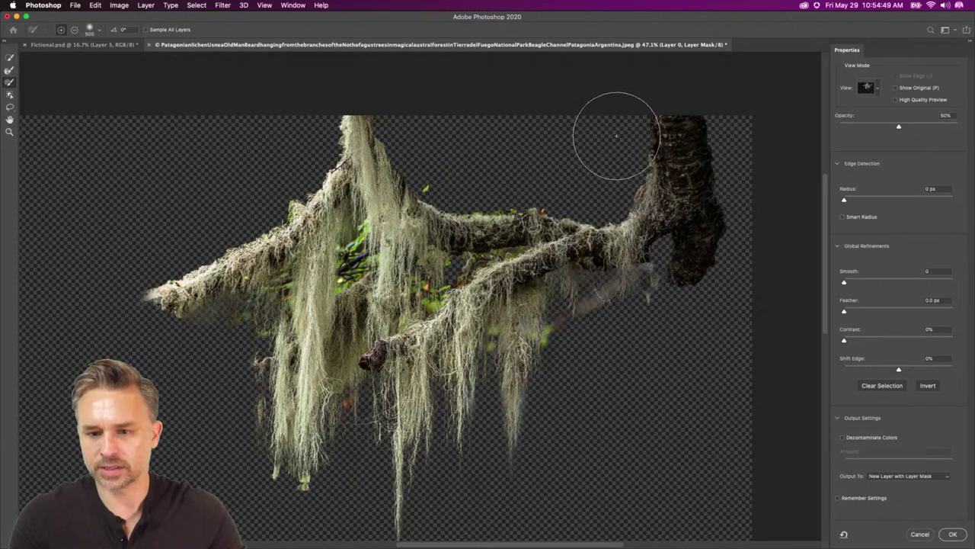
mouse_move(614, 134)
left_mouse_down()
mouse_move(698, 177)
mouse_move(653, 135)
mouse_move(706, 156)
mouse_move(684, 142)
mouse_move(667, 214)
mouse_move(657, 200)
mouse_move(707, 319)
mouse_move(623, 246)
mouse_move(639, 331)
mouse_move(602, 183)
mouse_move(610, 336)
mouse_move(580, 345)
left_mouse_up()
mouse_move(286, 126)
left_mouse_down()
mouse_move(434, 135)
mouse_move(462, 102)
mouse_move(297, 130)
left_mouse_up()
left_click(422, 176, "alt")
Erase the remaining upper edge of the lichen branches with a smaller brush.
key("bracketleft")
key("bracketleft")
key("bracketleft")
key("bracketleft")
key("bracketleft")
key("bracketleft")
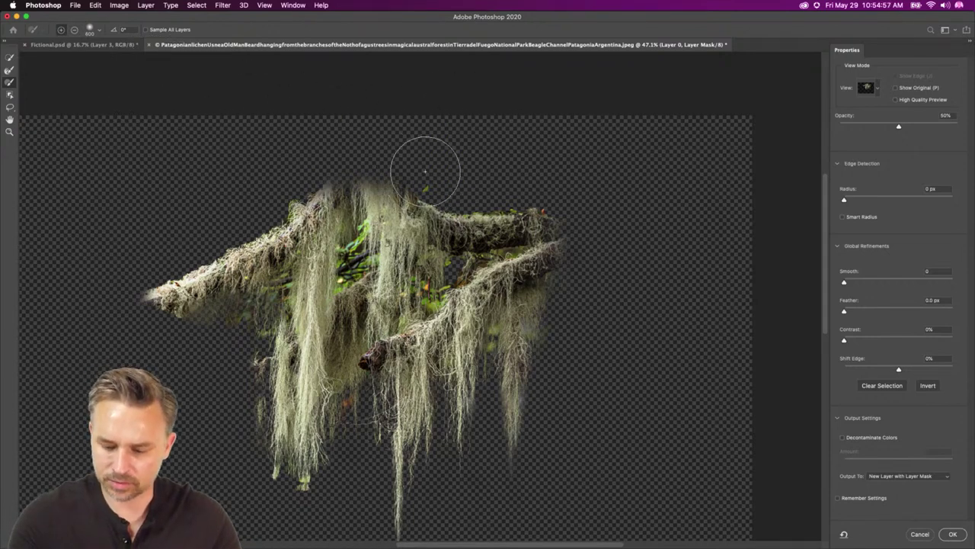
scroll(425, 174, "left", 1)
key("alt")
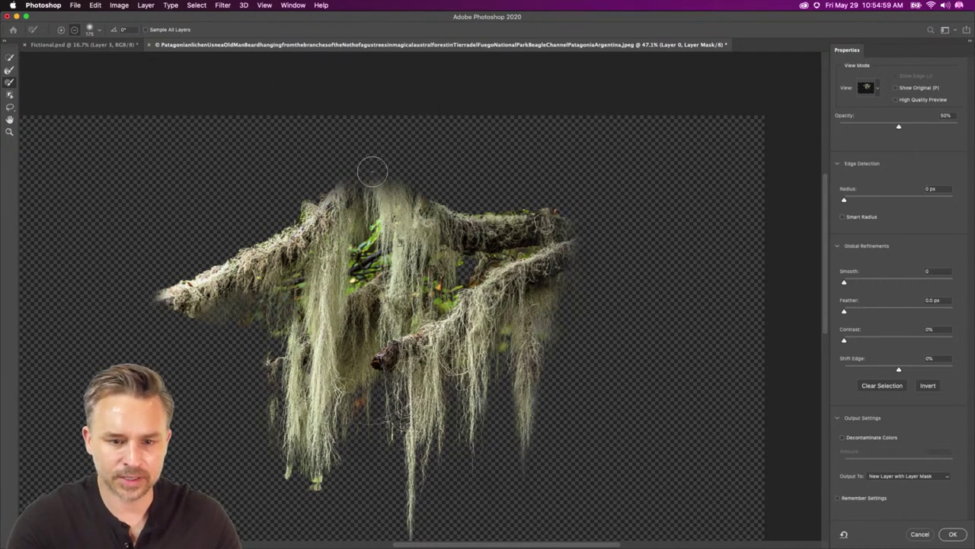
mouse_move(373, 171)
left_mouse_down()
mouse_move(275, 175)
mouse_move(387, 174)
mouse_move(281, 185)
mouse_move(273, 200)
mouse_move(346, 180)
mouse_move(267, 204)
mouse_move(326, 181)
left_mouse_up()
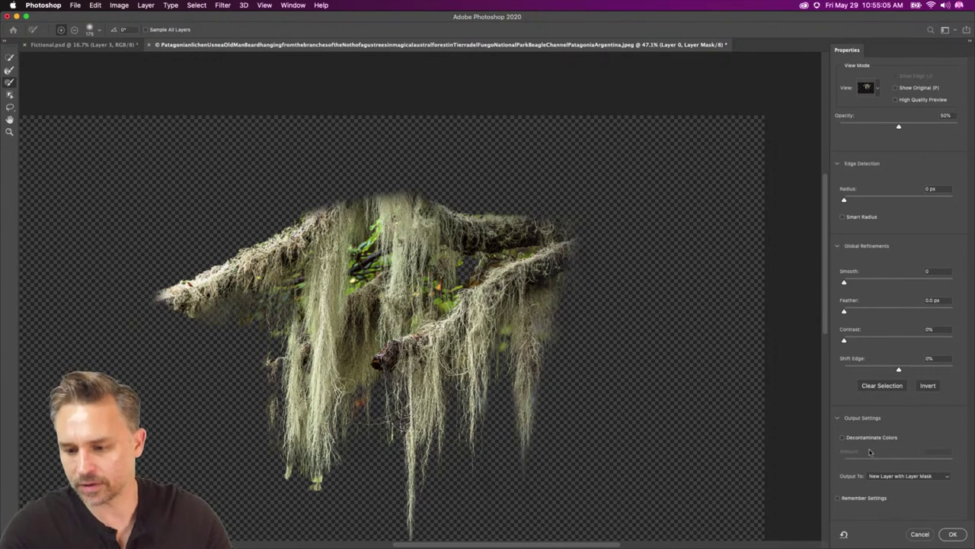
Set Shift Edge to -21%, erase the green remnant at the strand tips, and output the cut-out to a new layer with a layer mask.
left_click(887, 370)
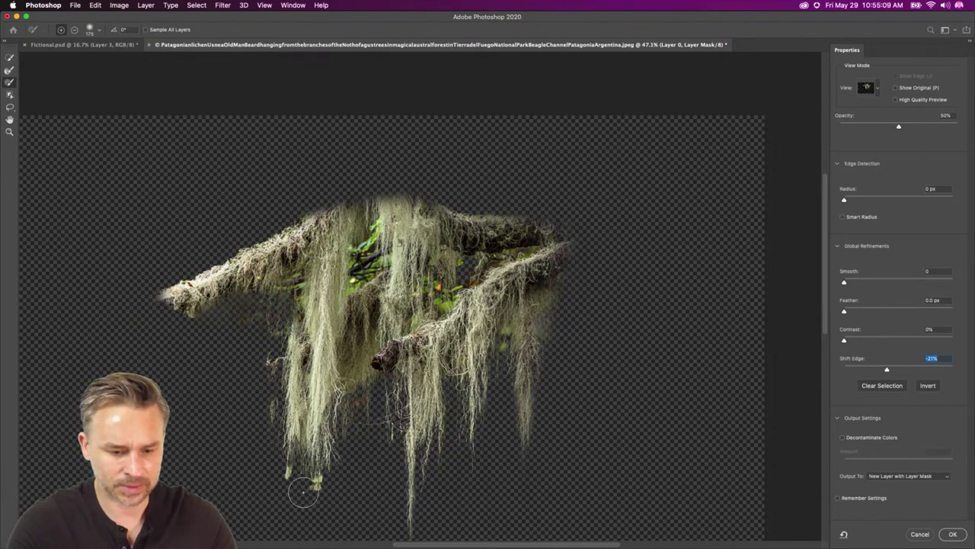
key("z")
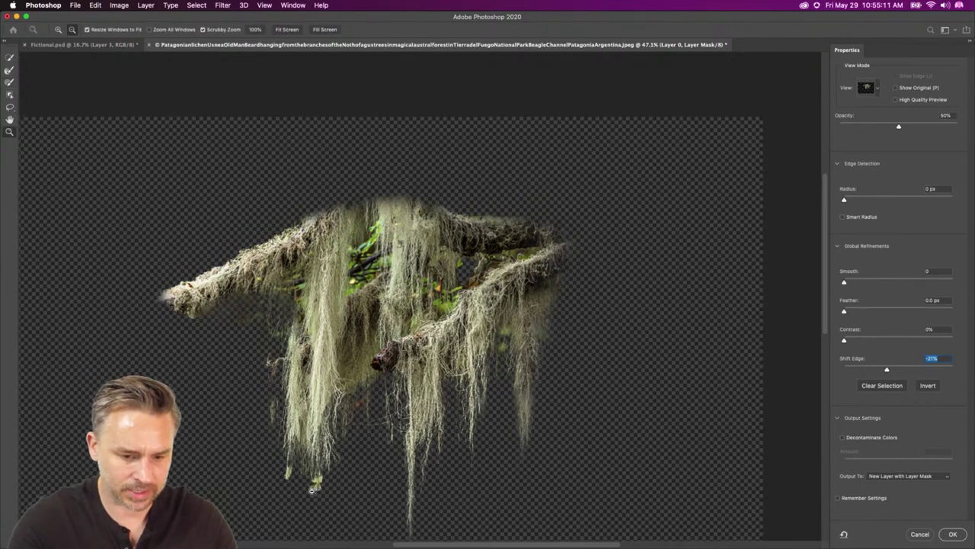
left_click(311, 490, "alt")
left_click(8, 83)
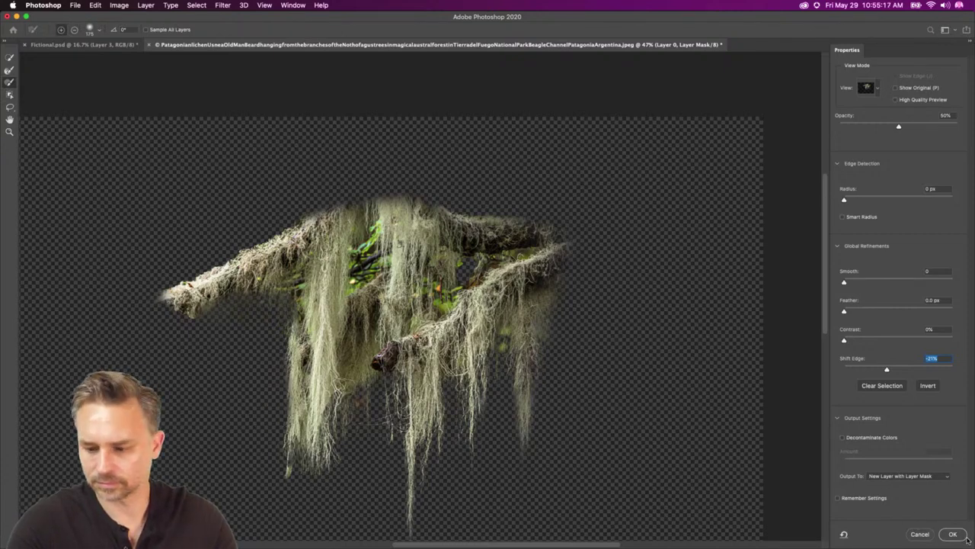
key("Return")
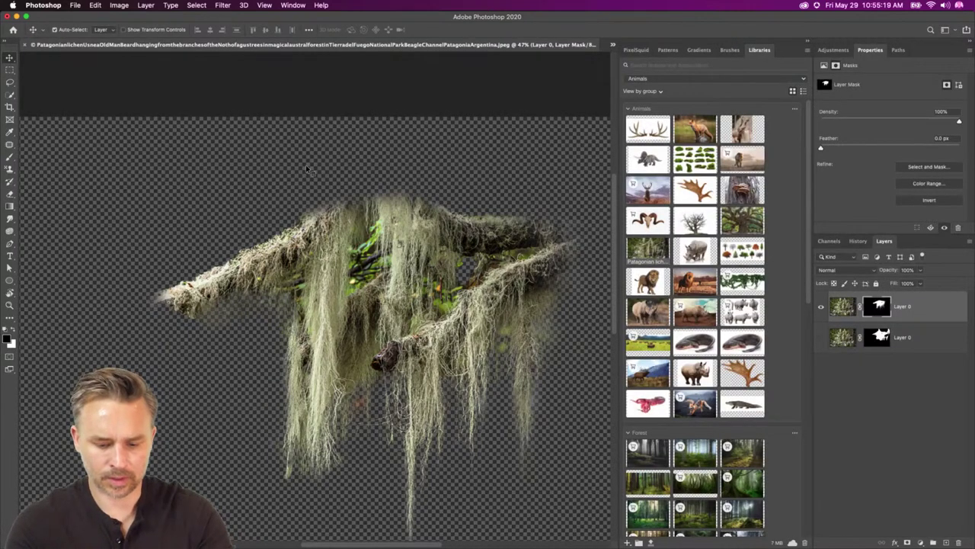
Show both documents side by side and copy the masked lichen layer into Fictional.psd above Layer 3.
key("super+2")
left_click_drag(907, 306, 200, 270)
left_click(368, 90)
left_click(149, 96)
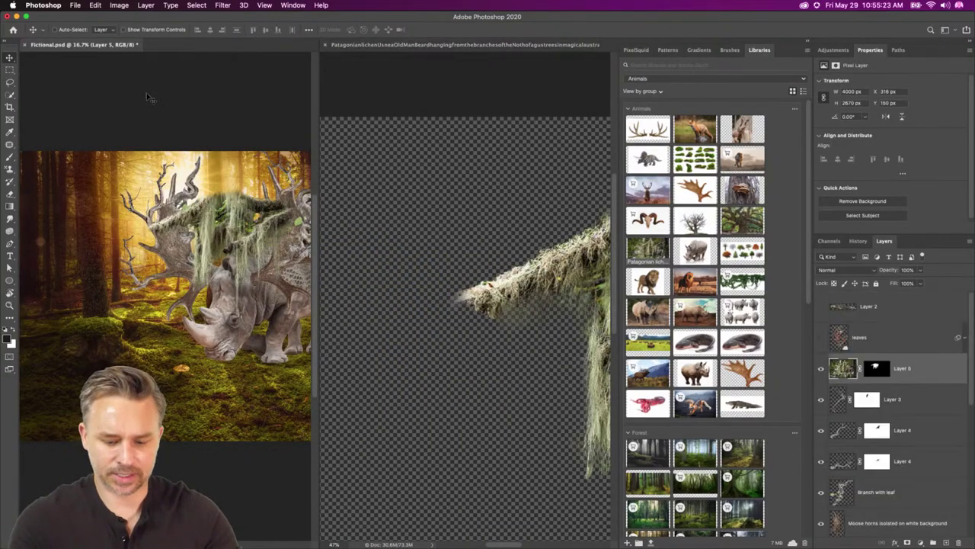
Return to a single-document view of Fictional.psd and apply the lichen layer's mask permanently.
key("super+1")
key("super+plus")
key("super+plus")
key("super+plus")
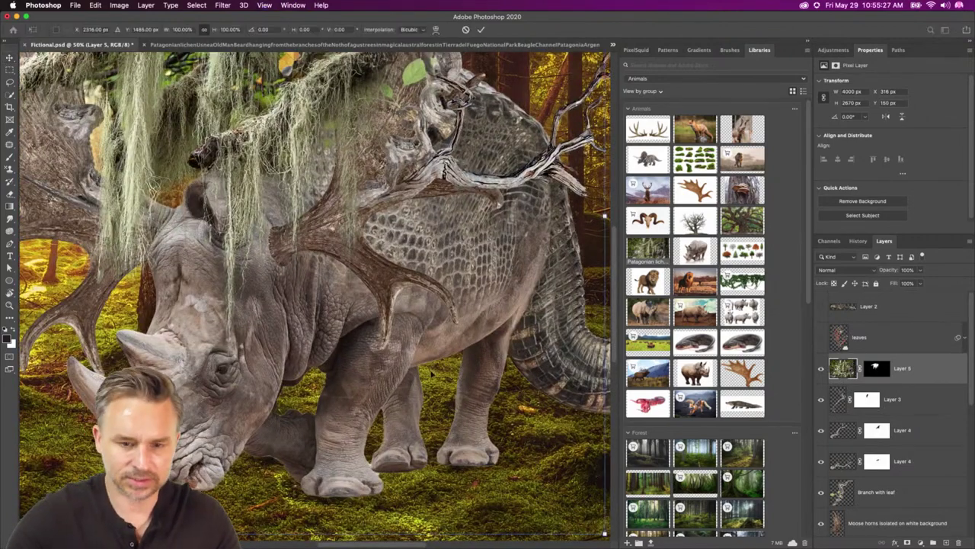
right_click(883, 369)
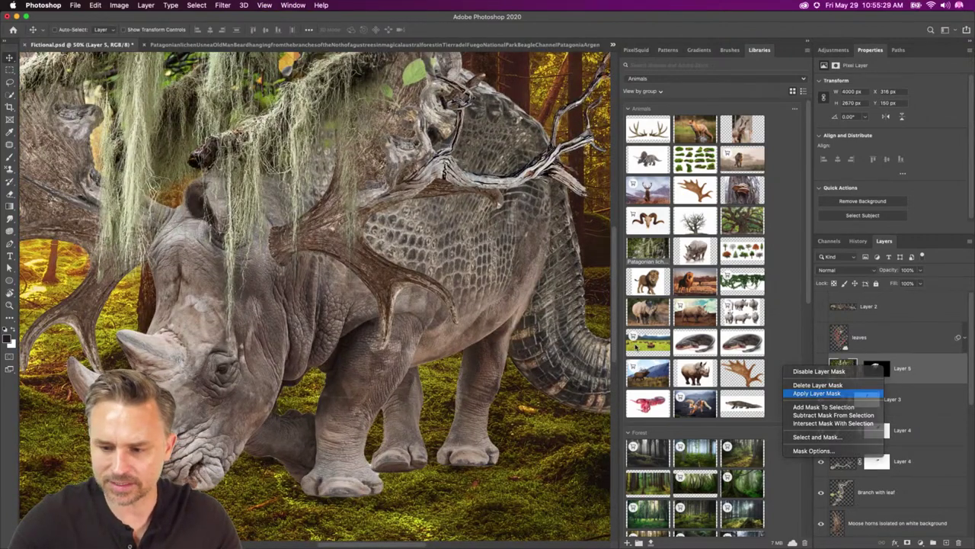
left_click(834, 393)
Scale the lichen layer down to about 1523 by 1203 px and place it over the rhino's snout.
key("super+minus")
key("super+t")
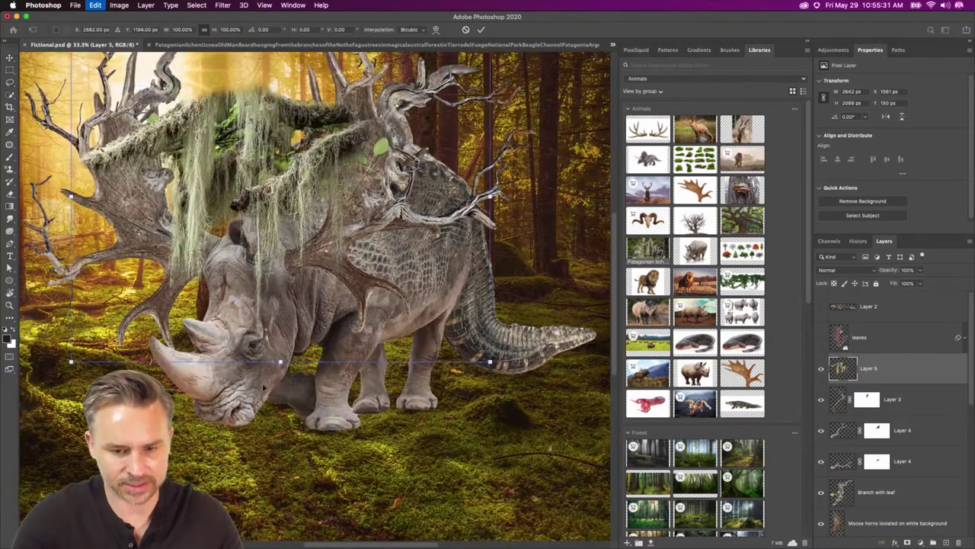
left_click_drag(490, 361, 156, 145)
left_click_drag(122, 64, 163, 337)
left_click_drag(234, 398, 352, 492)
left_click_drag(230, 423, 387, 362)
key("super+plus")
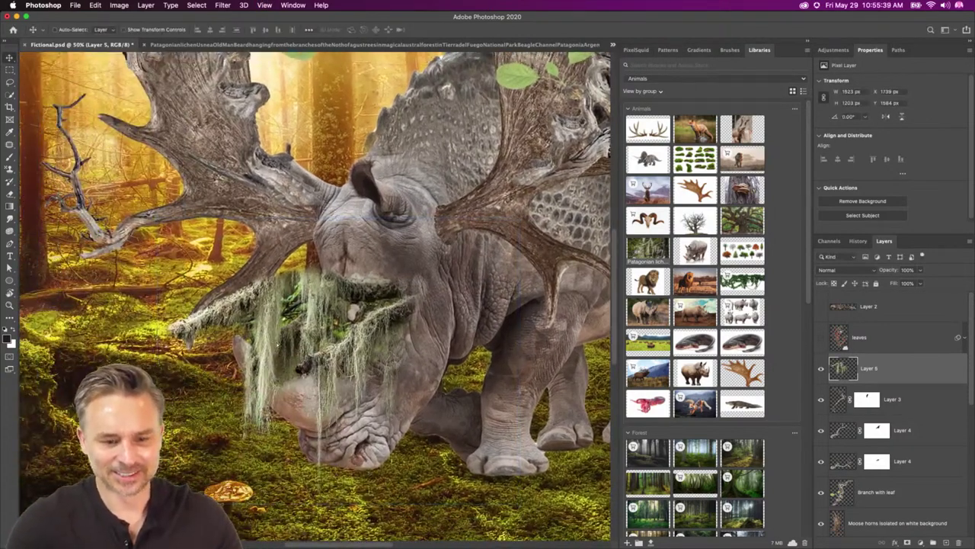
left_click_drag(278, 343, 316, 383)
Duplicate the lichen layer, hide the lower copy, and add a layer mask to the upper one for brushing.
key("super+j")
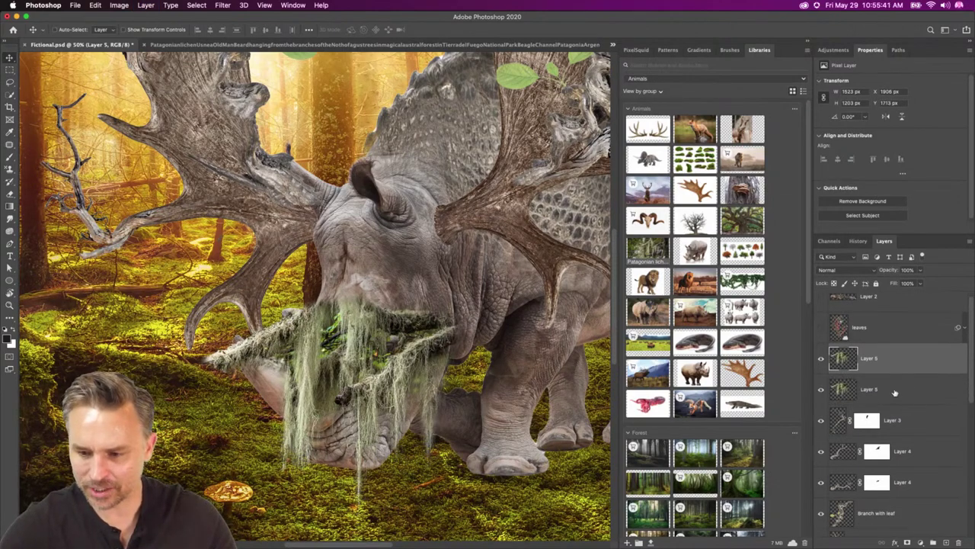
left_click(820, 390)
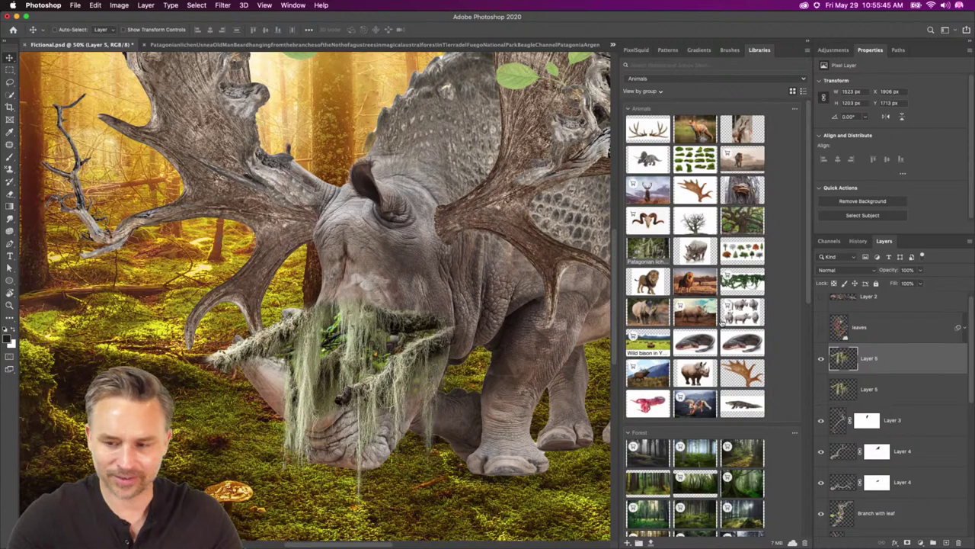
left_click(906, 543)
key("b")
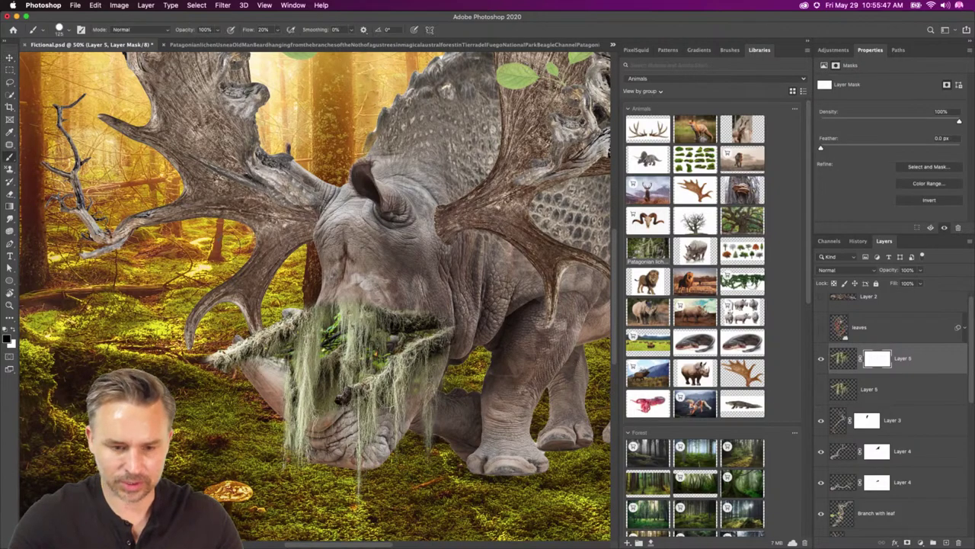
Brush out the middle of the hanging lichen on its layer mask at 98% flow, leaving two separate clumps, and apply the mask.
mouse_move(348, 358)
left_mouse_down()
mouse_move(349, 450)
mouse_move(360, 458)
mouse_move(364, 304)
left_mouse_up()
left_click_drag(248, 30, 245, 30)
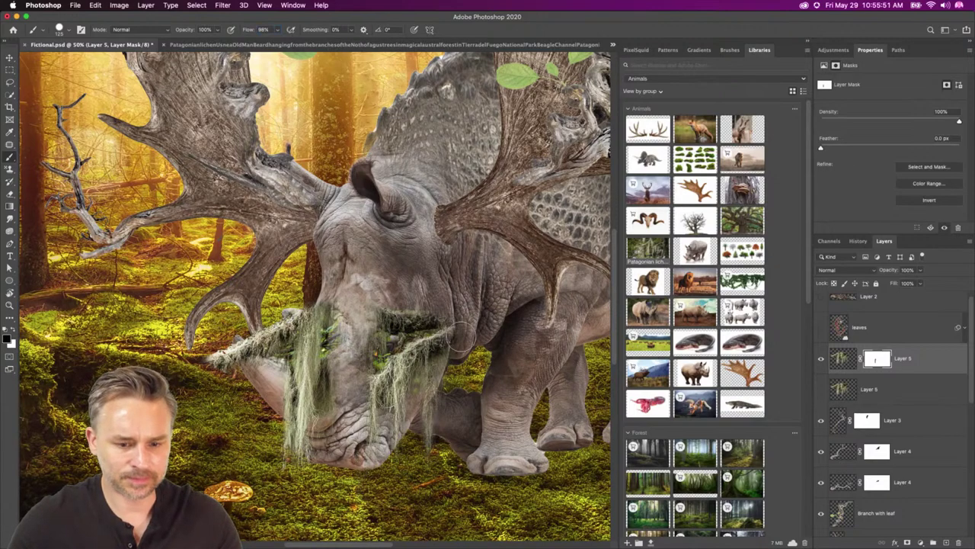
mouse_move(377, 327)
left_mouse_down()
mouse_move(348, 295)
mouse_move(358, 338)
mouse_move(408, 324)
mouse_move(378, 353)
mouse_move(448, 320)
left_mouse_up()
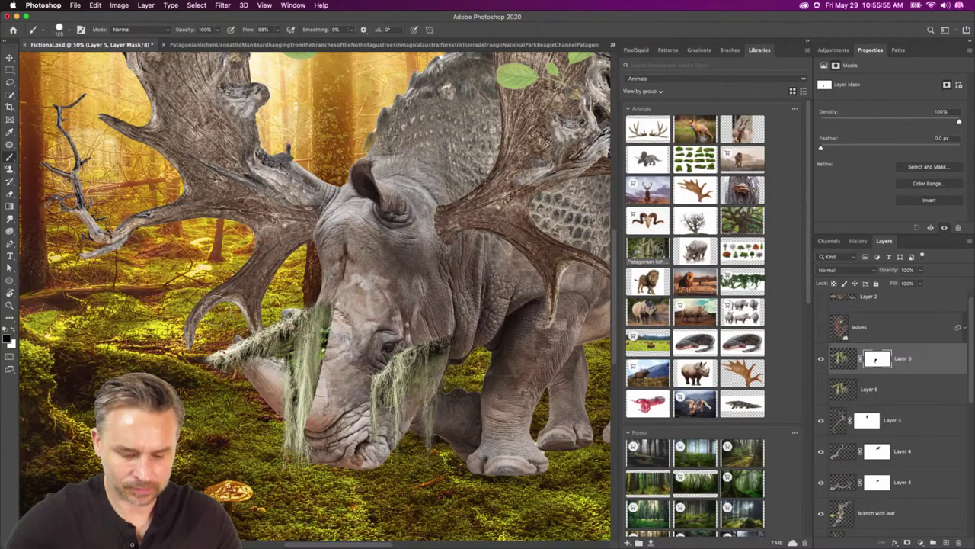
key("super+z")
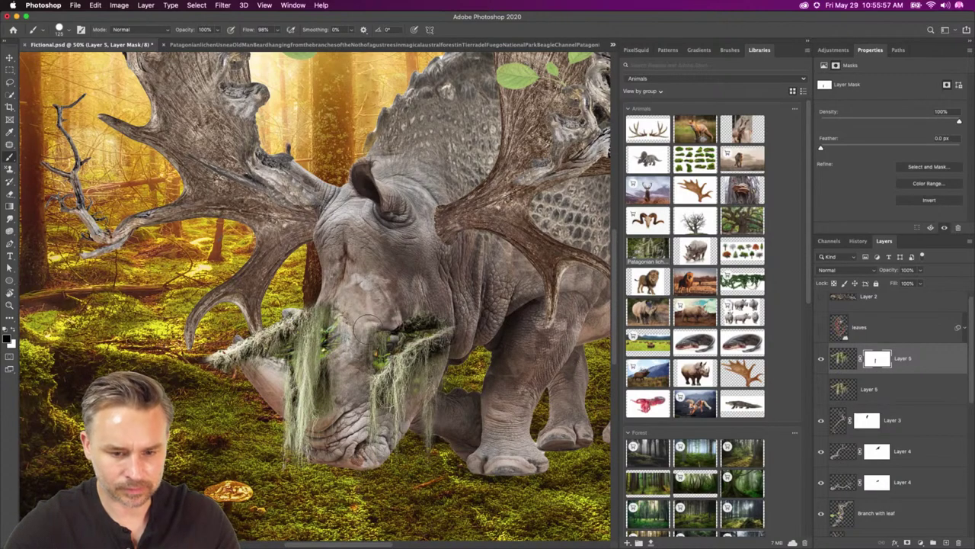
mouse_move(365, 359)
left_mouse_down()
mouse_move(404, 324)
mouse_move(430, 318)
left_mouse_up()
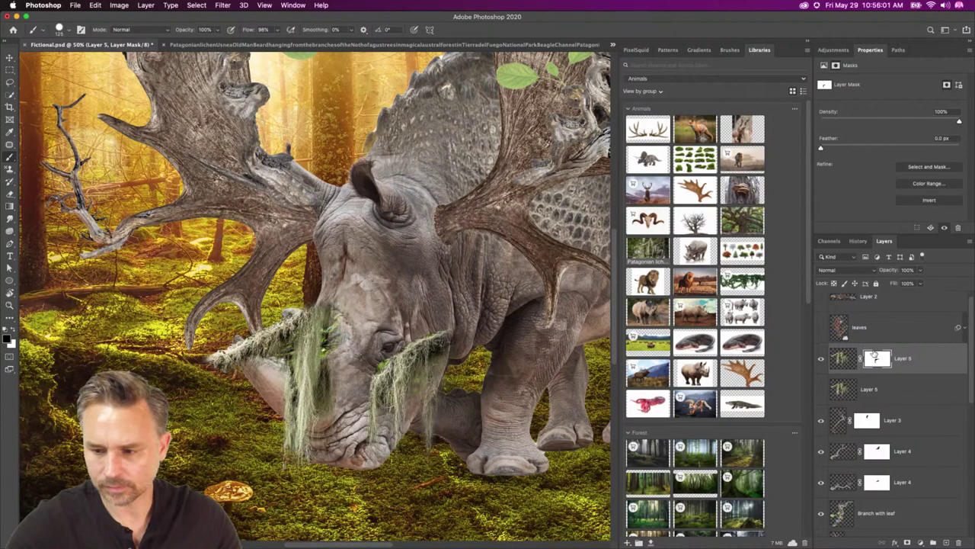
right_click(875, 355)
left_click(859, 386)
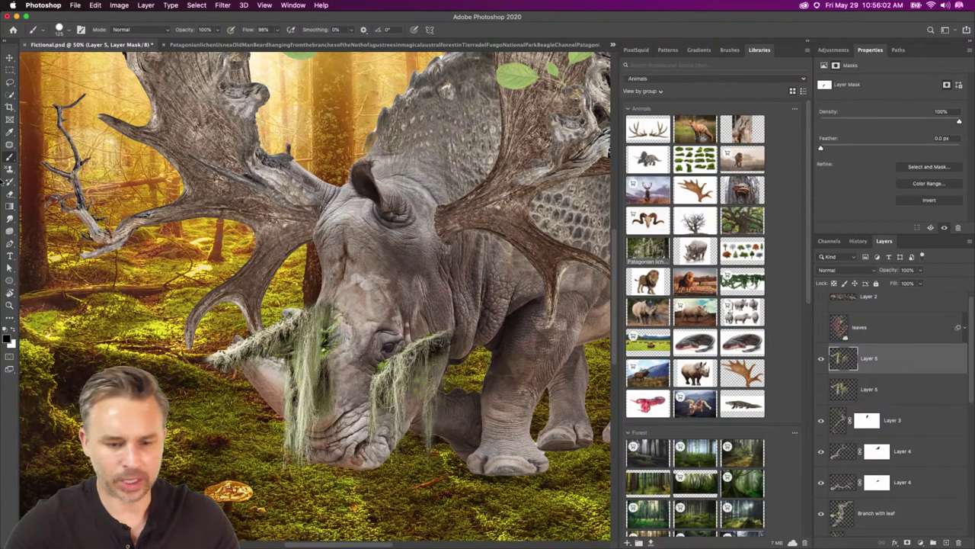
Lasso the clump beside the rhino's eye, cut and paste it onto its own layer, and move it beside the head.
left_click(10, 84)
mouse_move(358, 375)
left_mouse_down()
mouse_move(413, 320)
mouse_move(515, 329)
left_mouse_up()
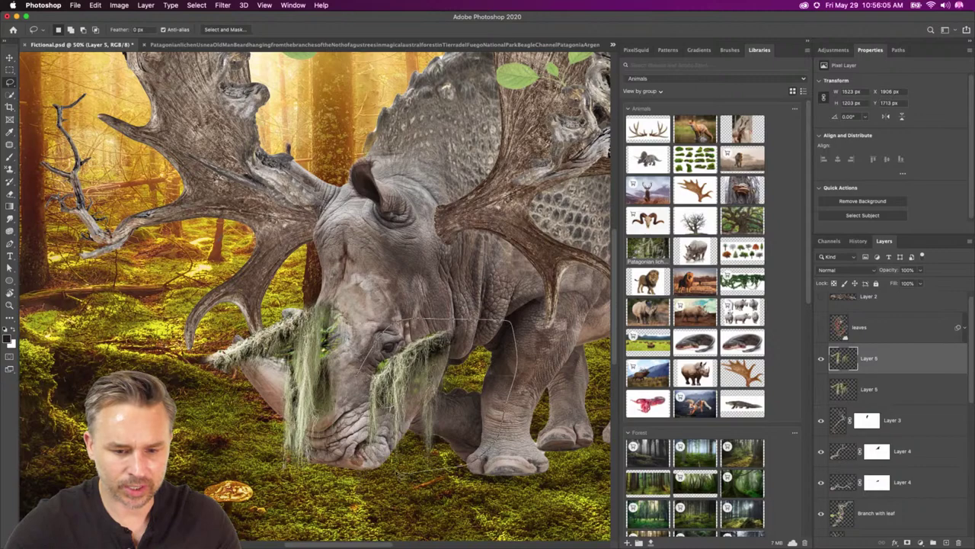
mouse_move(355, 468)
left_mouse_down()
mouse_move(355, 398)
mouse_move(375, 350)
mouse_move(480, 471)
mouse_move(321, 460)
mouse_move(355, 394)
left_mouse_up()
key("super+x")
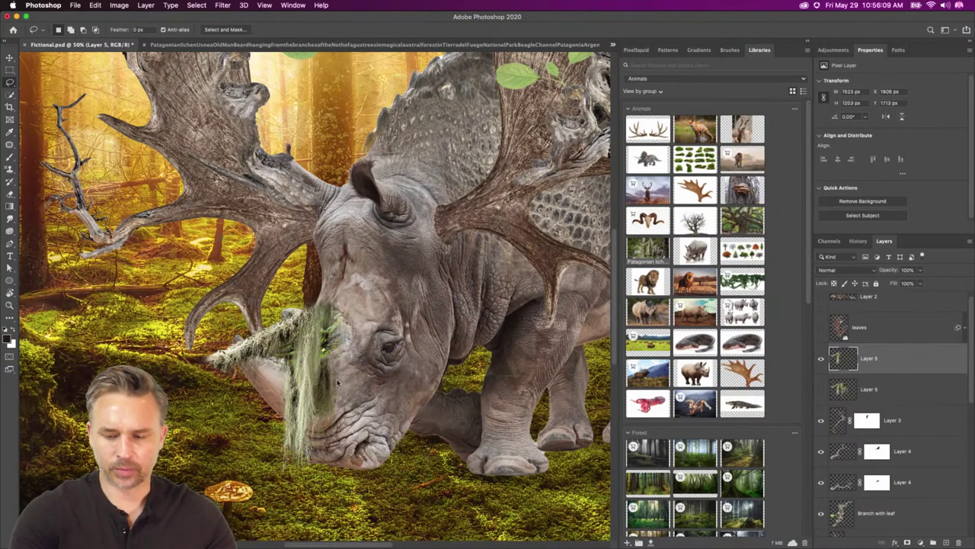
key("super+v")
left_click(9, 58)
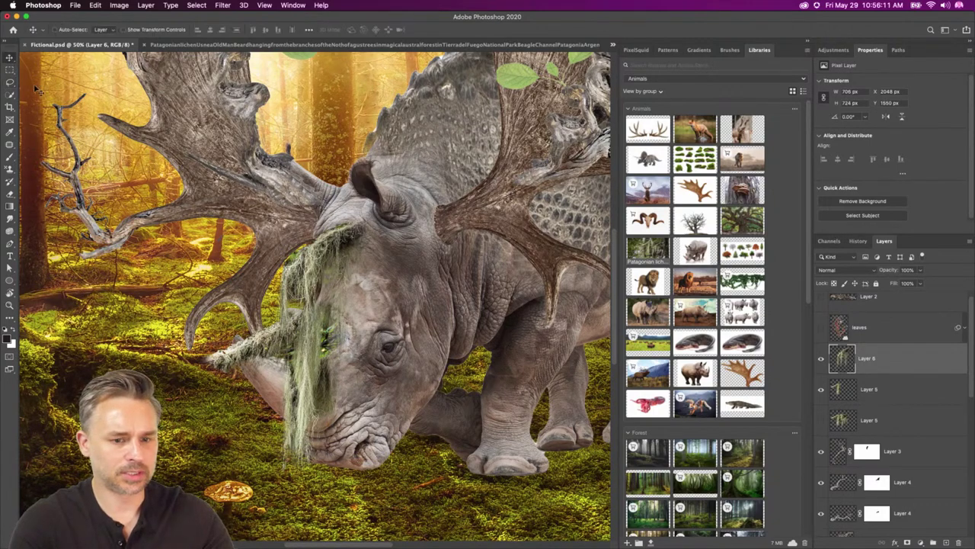
left_click_drag(344, 237, 488, 309)
Flip the pasted lichen clump on Layer 6 horizontally.
left_click(847, 387)
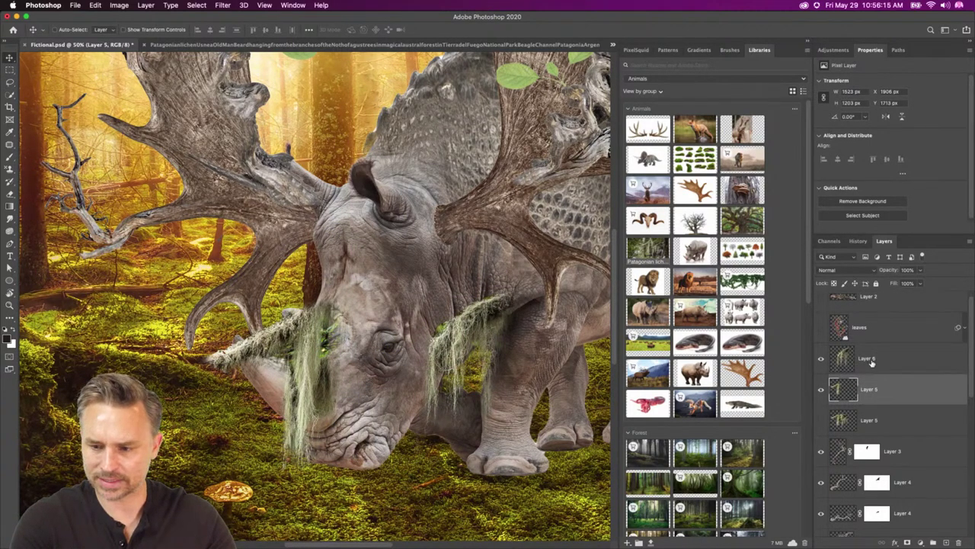
left_click(872, 363)
key("super+t")
right_click(464, 347)
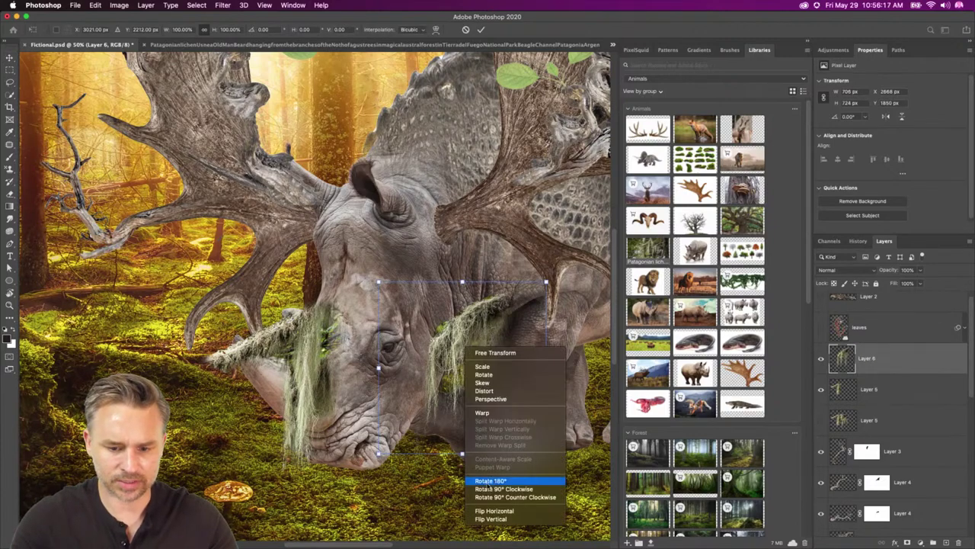
left_click(485, 511)
left_click_drag(468, 434, 446, 229)
key("Return")
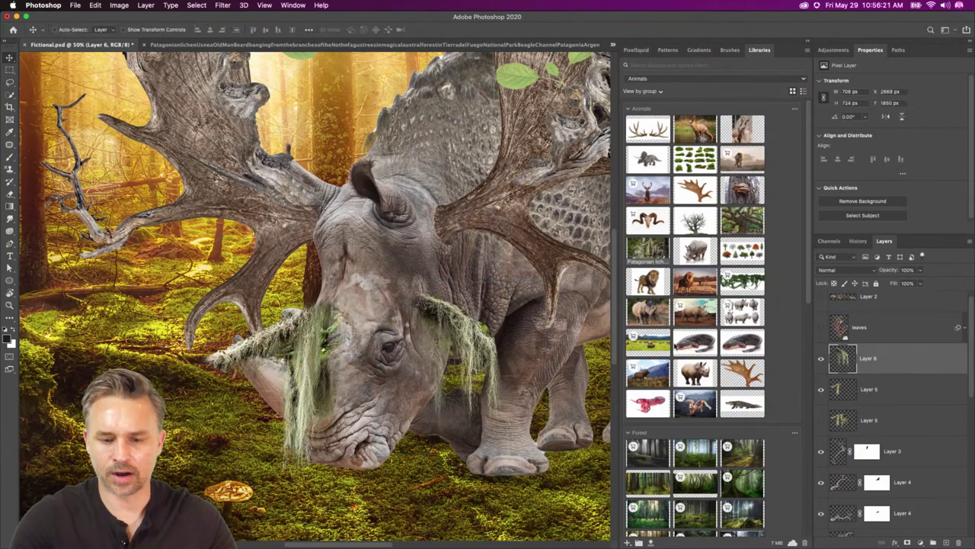
With the upper Layer 5 hidden, move the flipped clump onto the front horn and bend its strands into a drape with Puppet Warp.
left_click(821, 389)
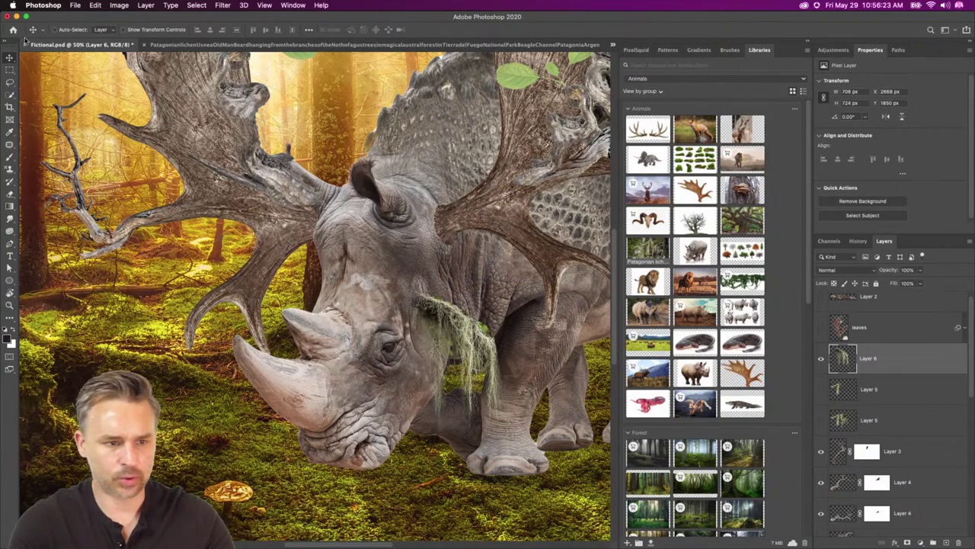
left_click_drag(529, 295, 345, 352)
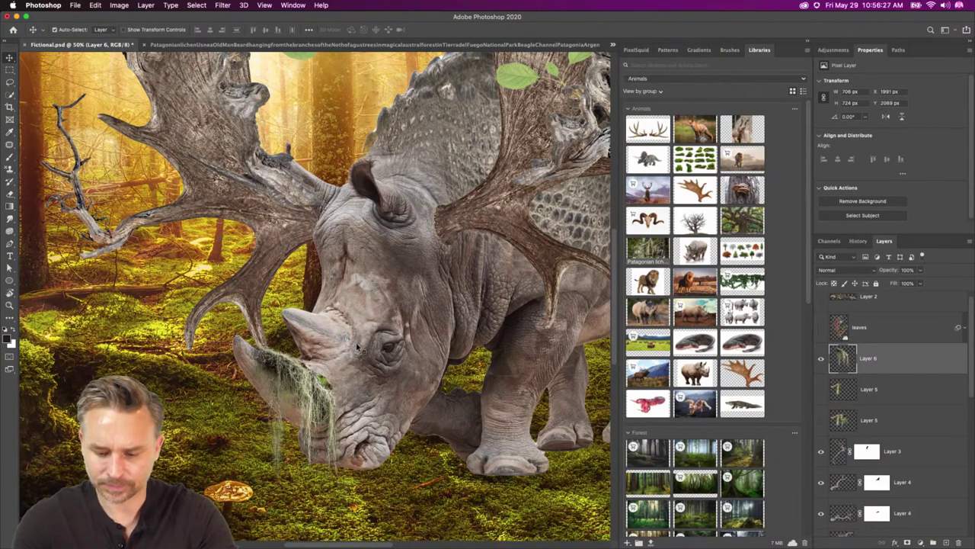
key("super+shift+p")
left_click(324, 385)
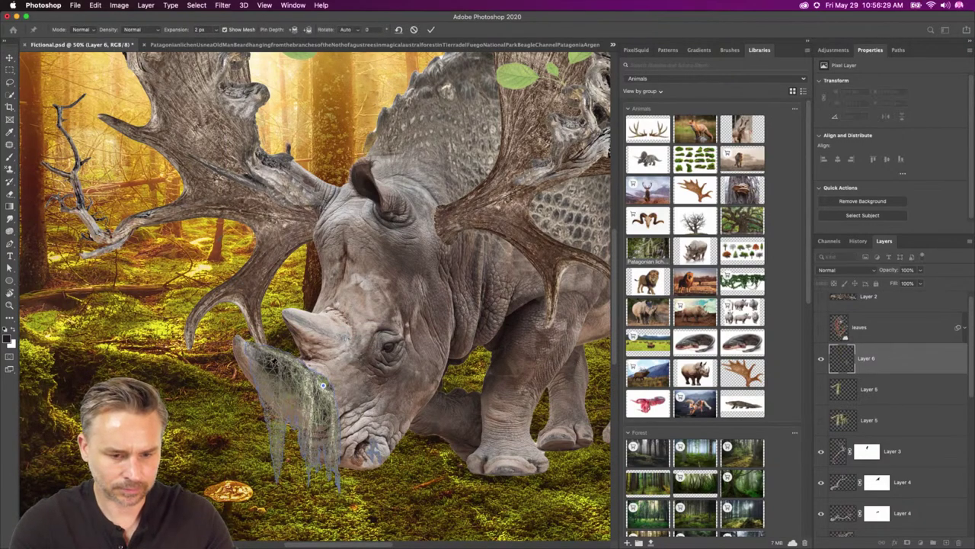
left_click_drag(324, 385, 321, 365)
left_click(270, 364)
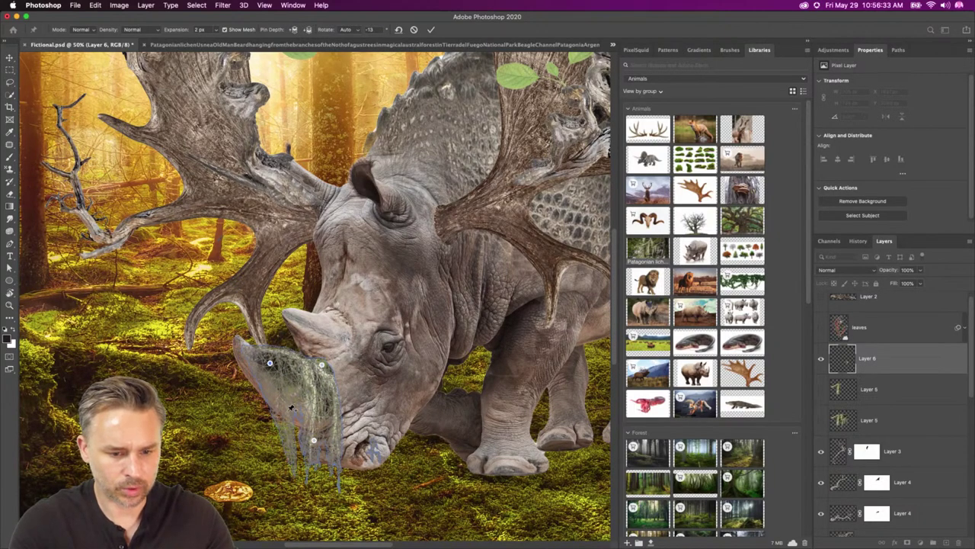
left_click_drag(291, 406, 279, 412)
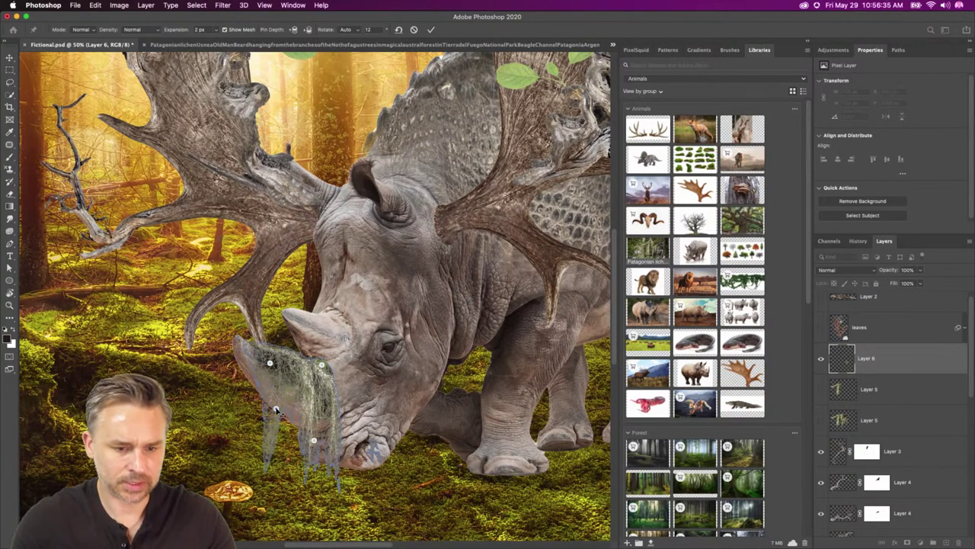
key("Return")
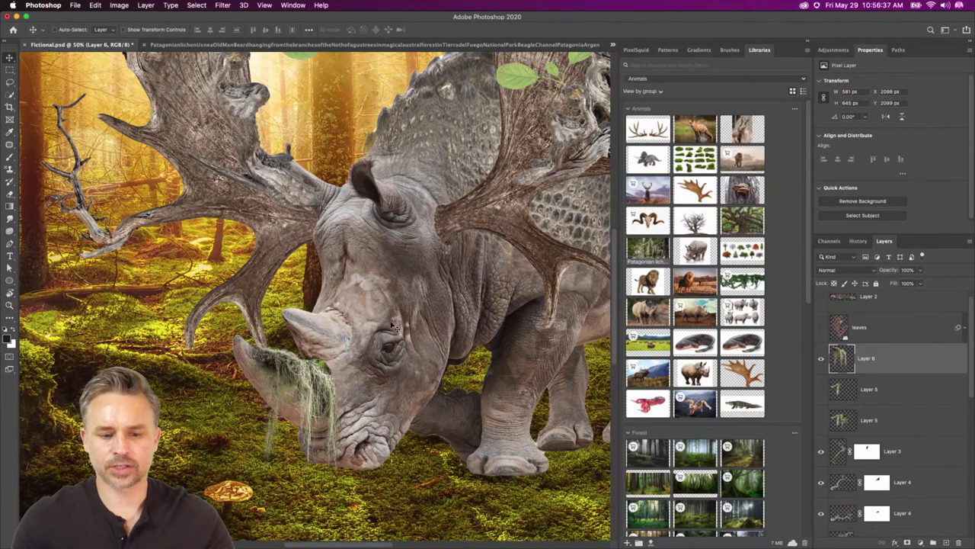
Preview blend modes for the horn lichen, keeping Normal, and distort its lower-left corner inward and upward.
left_click(862, 271)
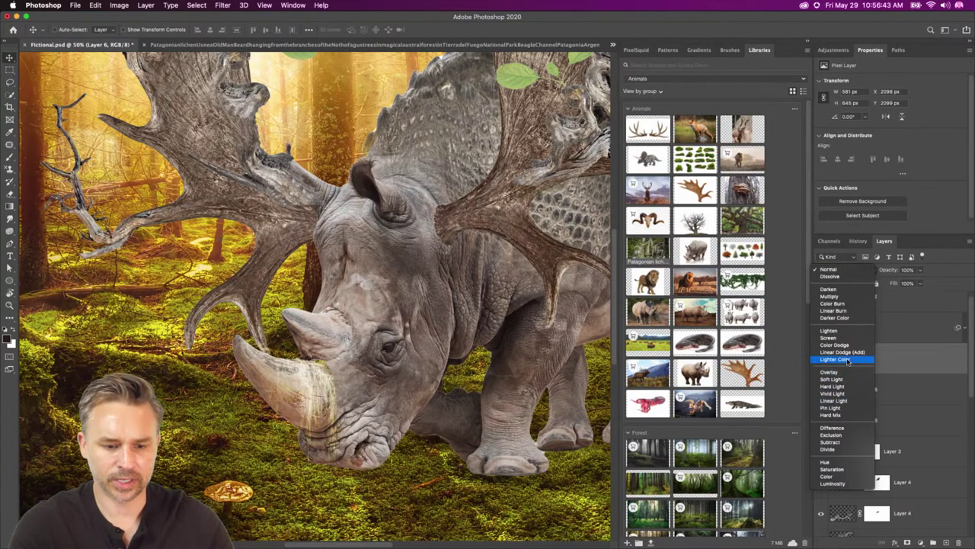
left_click(844, 271)
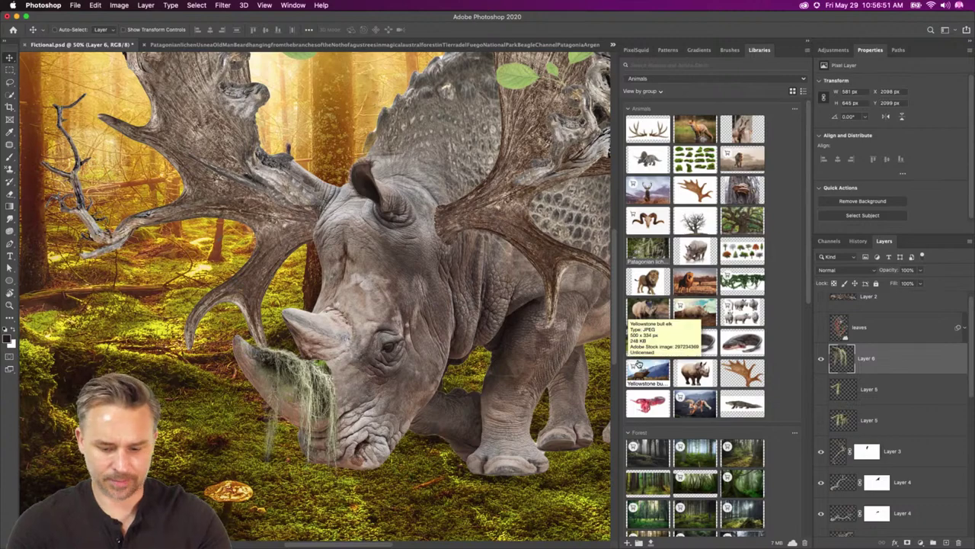
left_click(94, 6)
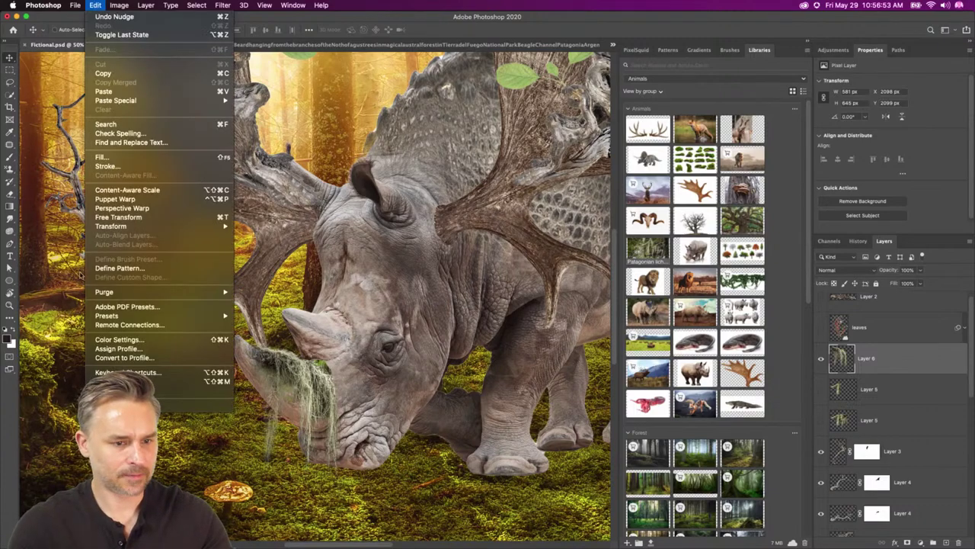
mouse_move(175, 226)
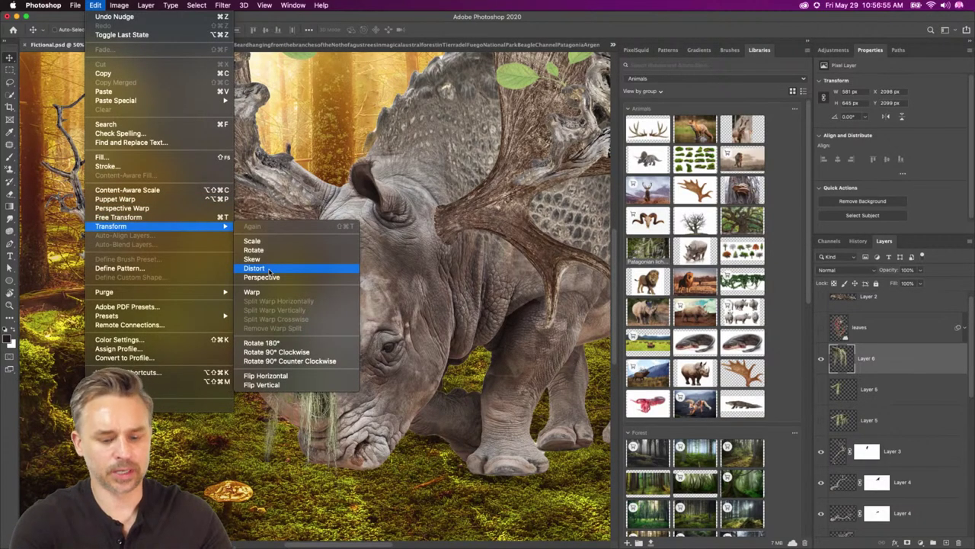
left_click(328, 276)
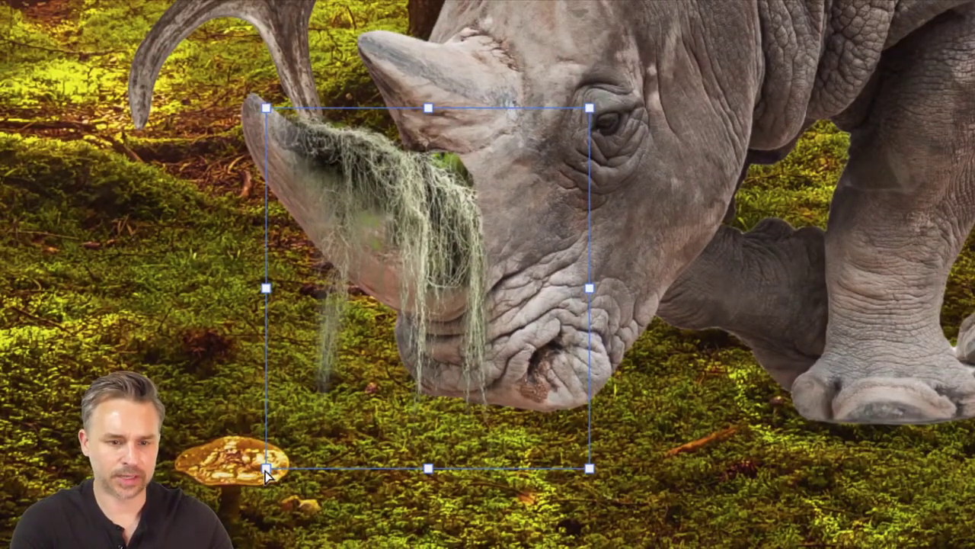
left_click_drag(270, 476, 310, 450)
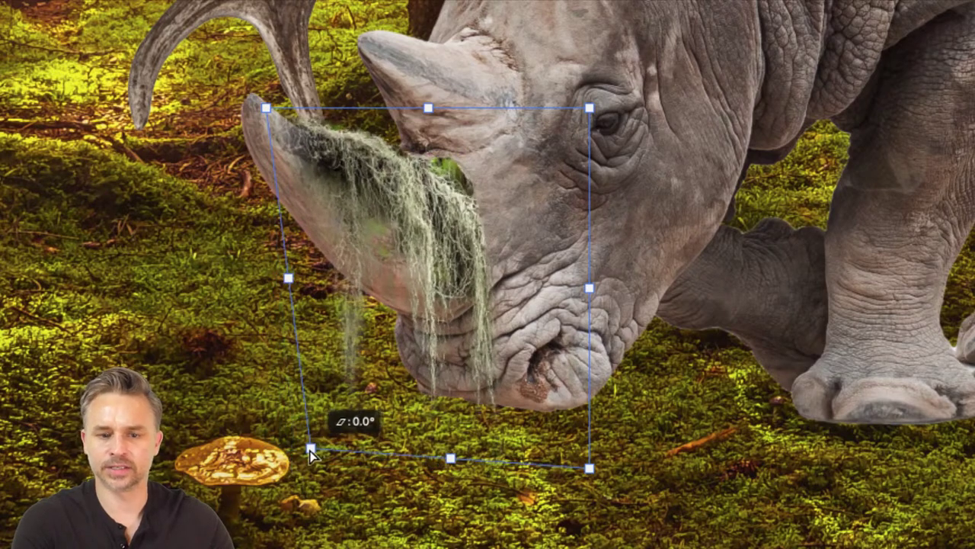
key("Return")
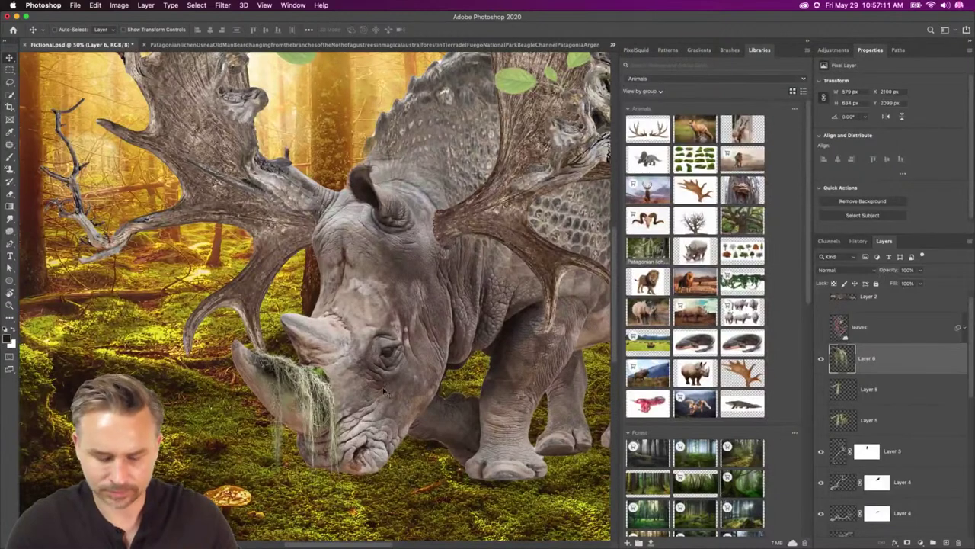
left_click(9, 192)
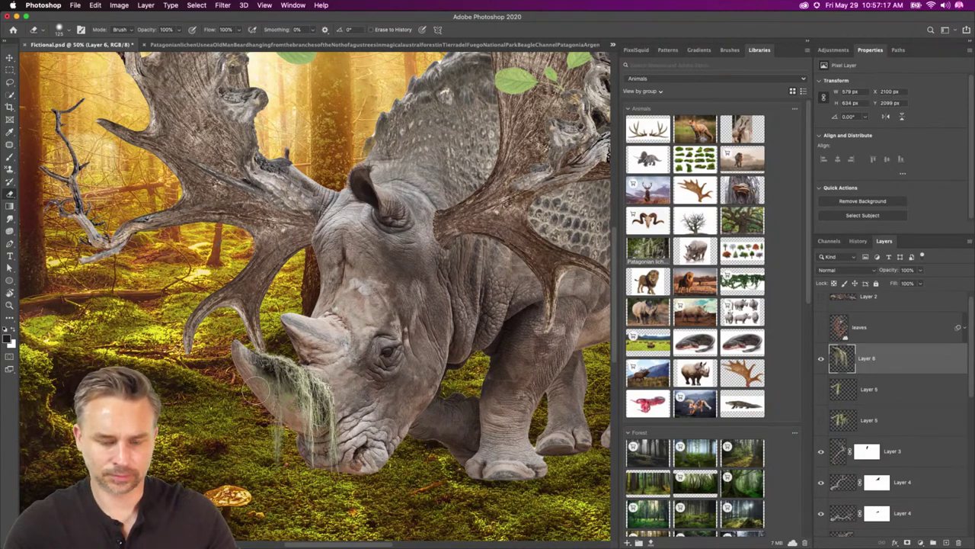
left_click(907, 542)
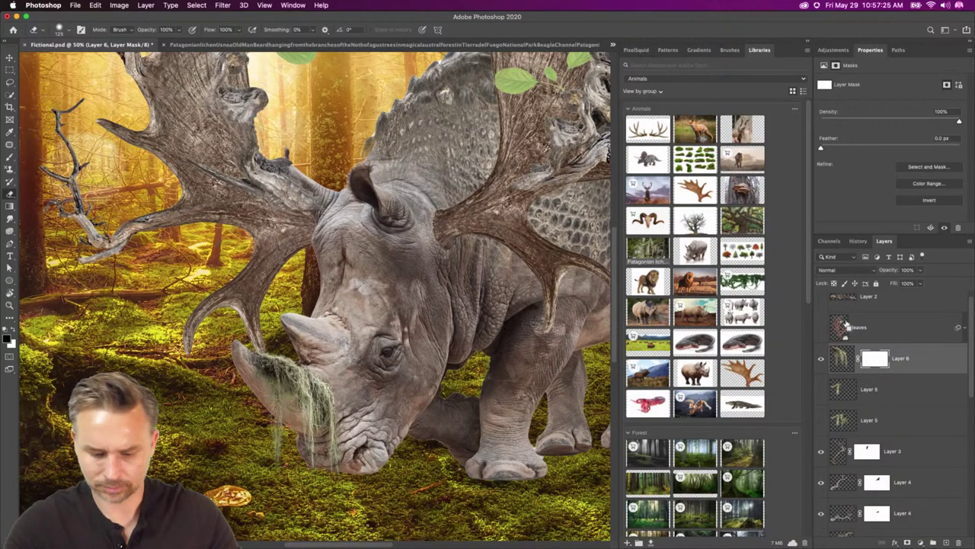
key("super+z")
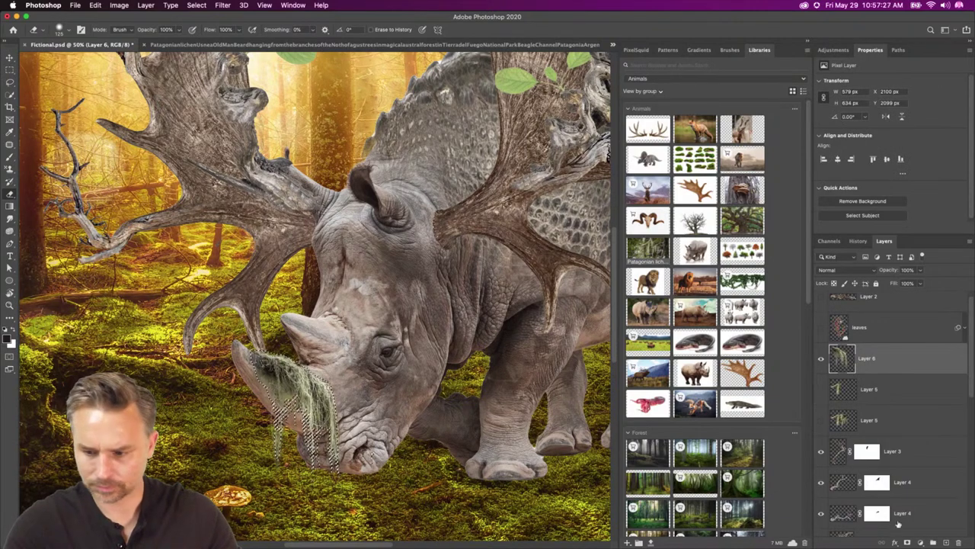
Mask Layer 6 from a selection of its own pixels and brush over the lichen strands in Select and Mask.
left_click(907, 542, "alt")
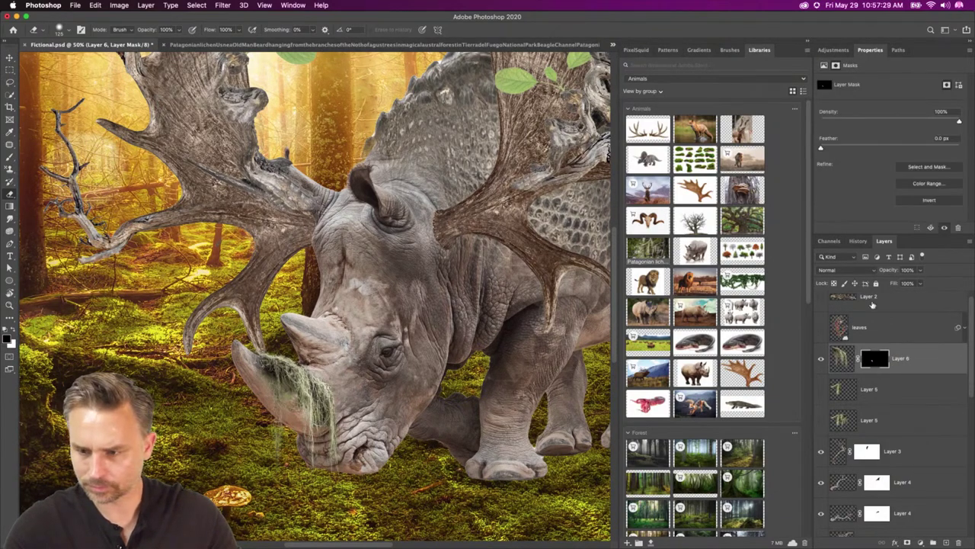
left_click(920, 171)
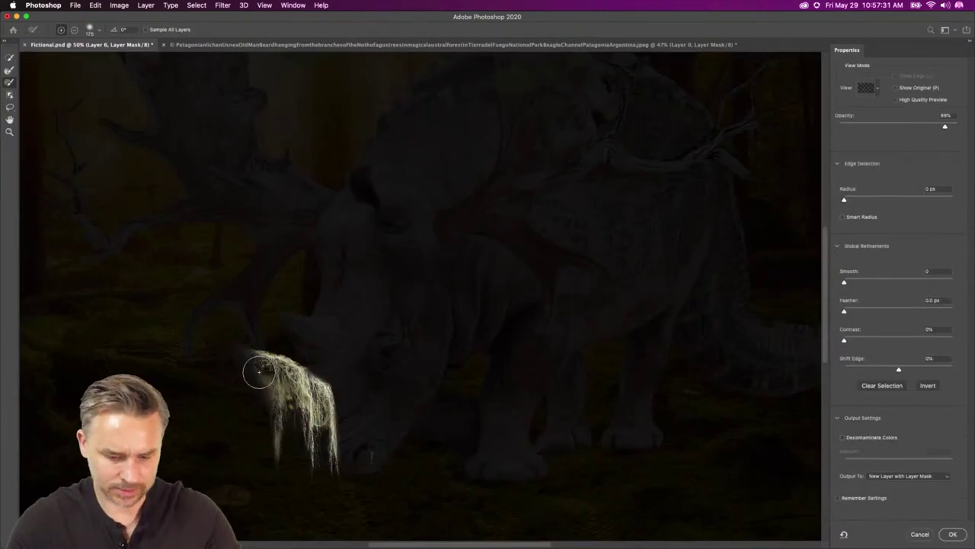
key("super+plus")
left_click_drag(259, 372, 491, 269)
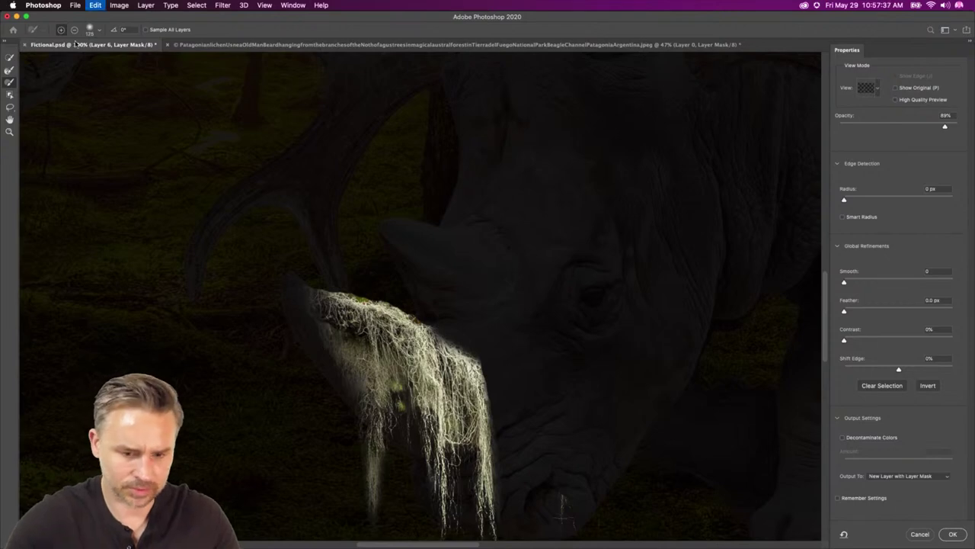
Run the Refine Edge Brush over the lichen along the horn and switch the preview to Overlay.
left_click(8, 70)
mouse_move(255, 322)
left_mouse_down()
mouse_move(364, 347)
mouse_move(347, 325)
mouse_move(408, 357)
left_mouse_up()
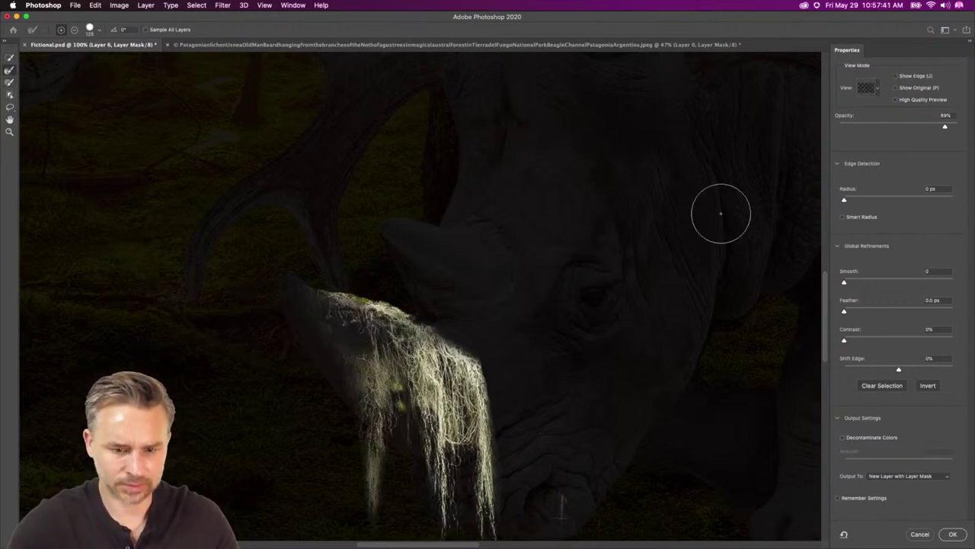
left_click(878, 90)
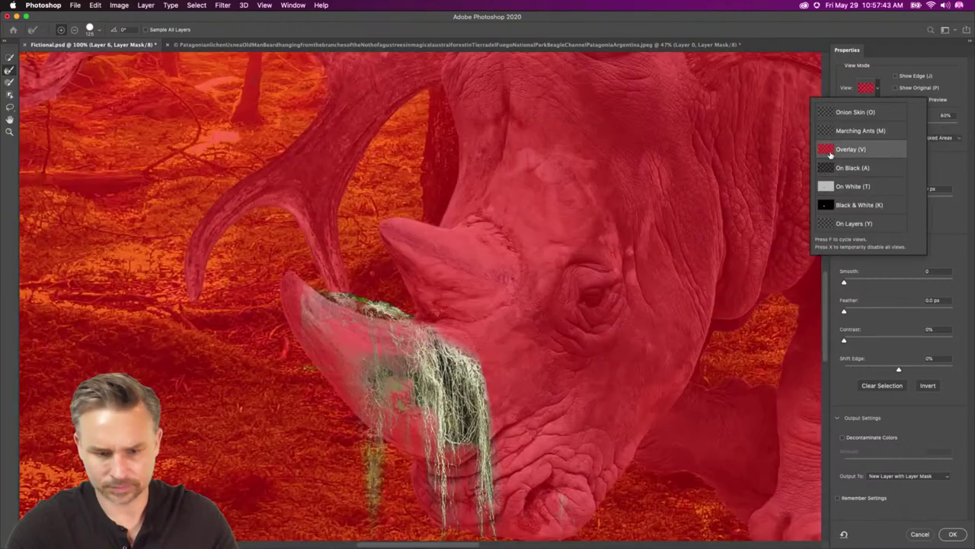
left_click(831, 155)
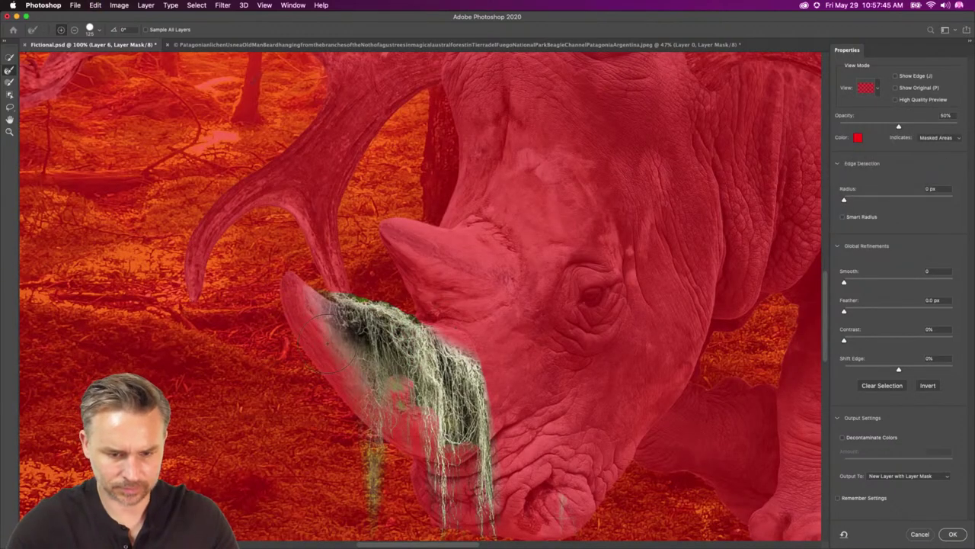
Refine the lichen's inner gaps and the horn-tip edge with a smaller Refine Edge Brush, and output to a new layer with layer mask.
key("[")
key("[")
key("[")
mouse_move(336, 340)
left_mouse_down()
mouse_move(375, 349)
mouse_move(388, 365)
mouse_move(410, 347)
left_mouse_up()
left_click_drag(433, 410, 460, 449)
mouse_move(323, 314)
left_mouse_down()
mouse_move(343, 324)
mouse_move(311, 343)
left_mouse_up()
key("Return")
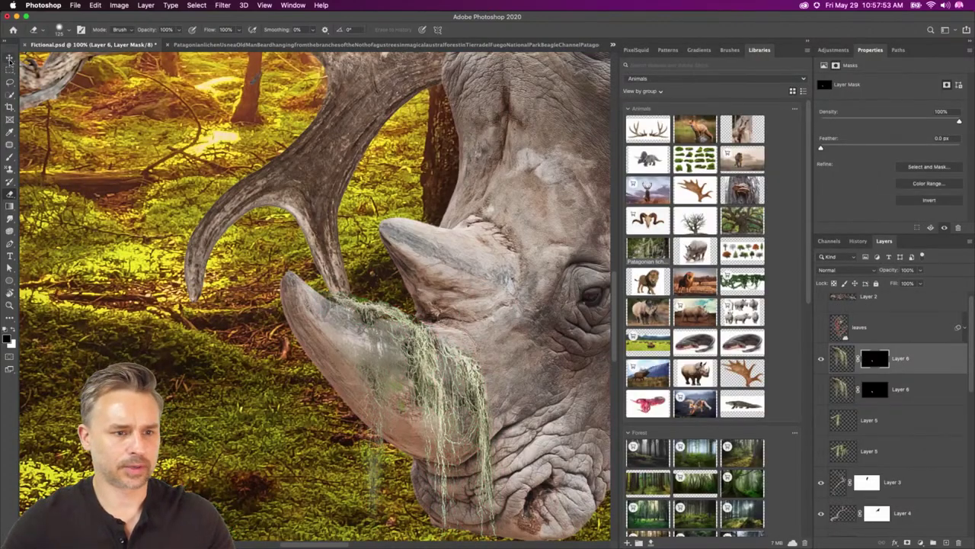
key("v")
key("super+minus")
key("super+minus")
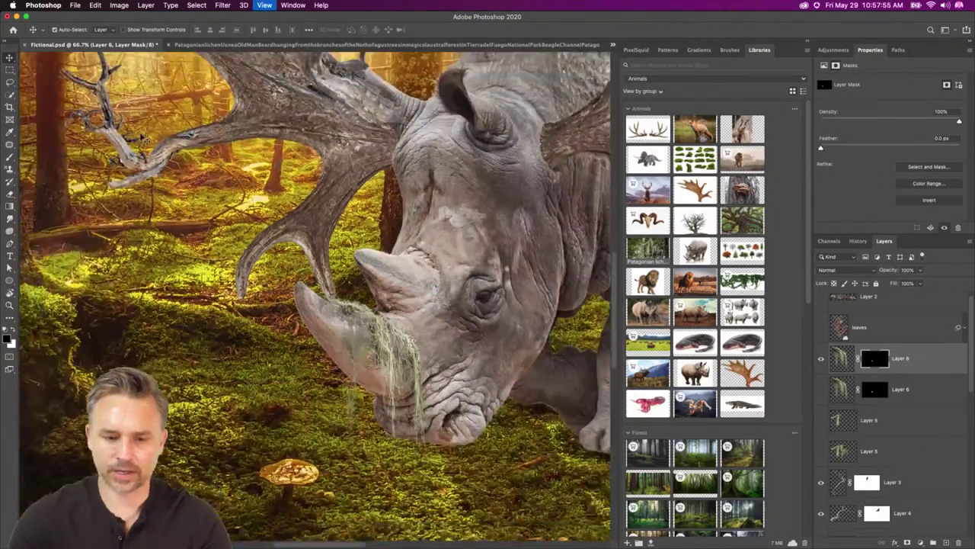
Add a new layer between the two Layer 6 lichen layers and sample a dark skin tone near the rhino's eye.
left_click(903, 396)
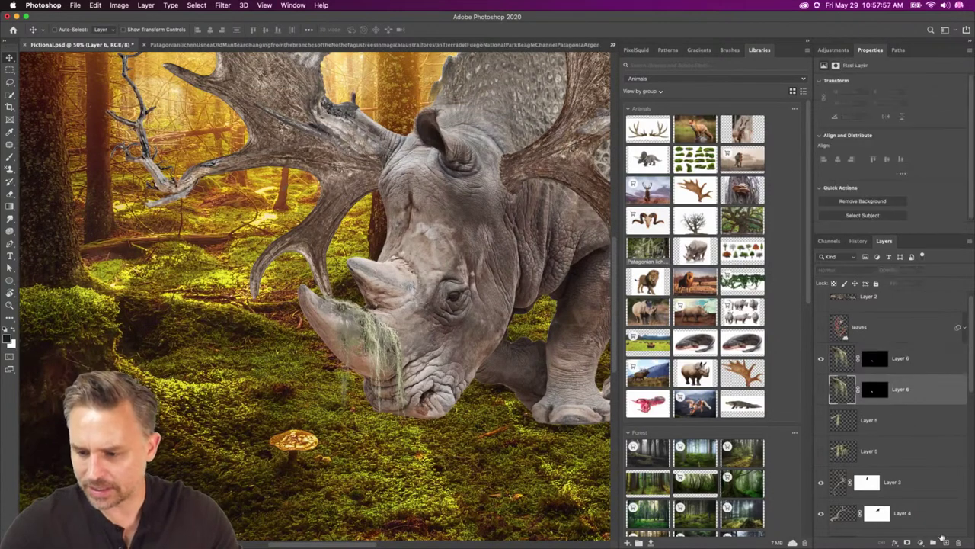
left_click(946, 542)
key("b")
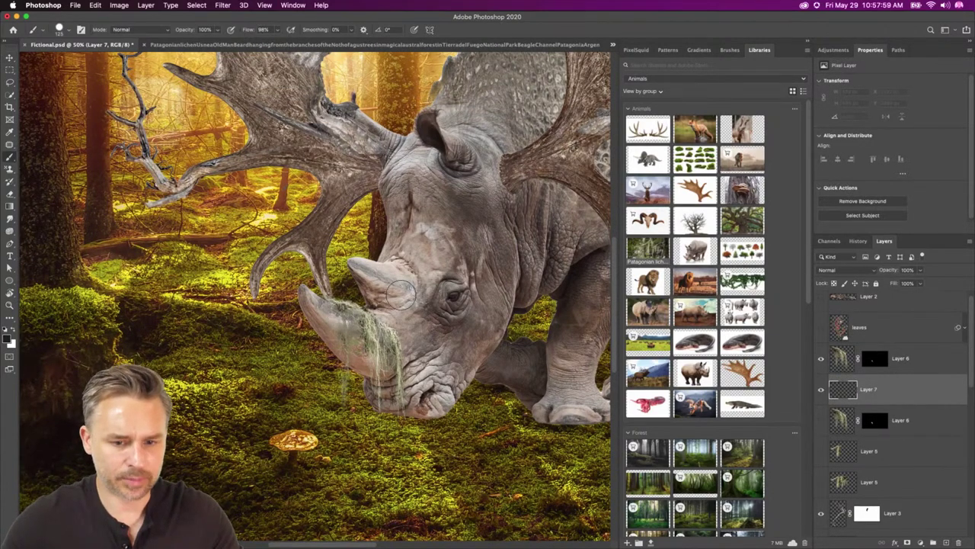
key("i")
left_click(453, 286)
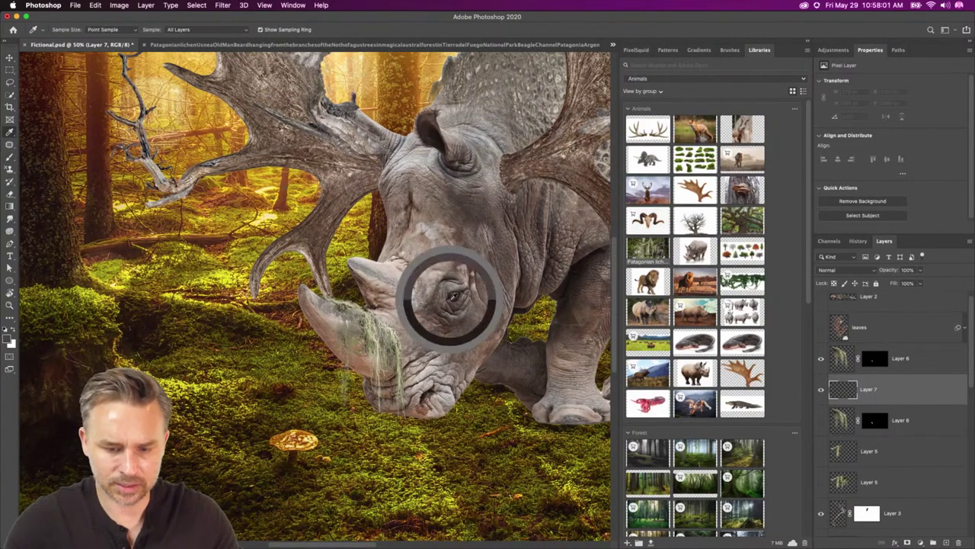
key("b")
Undo a hard-edged test stroke on the front horn and switch to the Soft Round brush with 15% flow.
left_click_drag(344, 316, 359, 371)
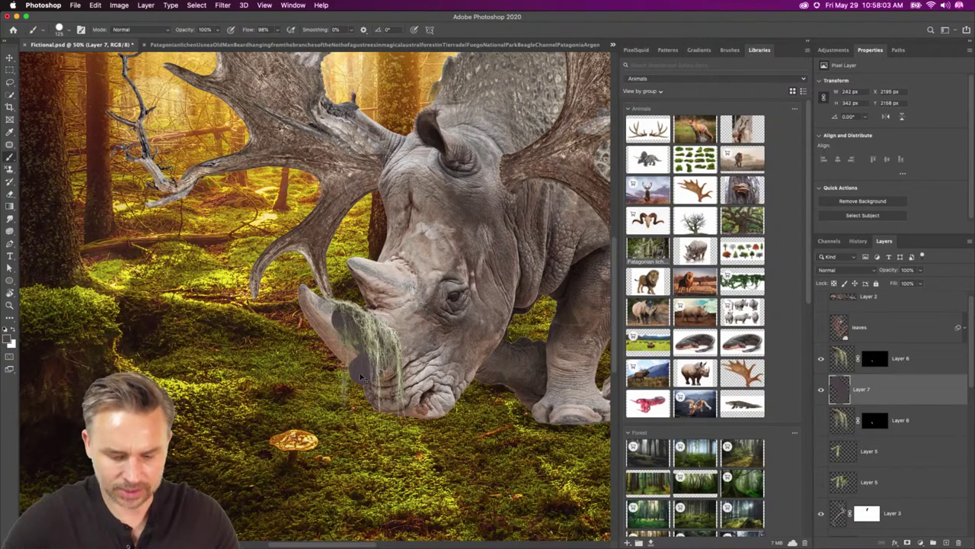
key("super+z")
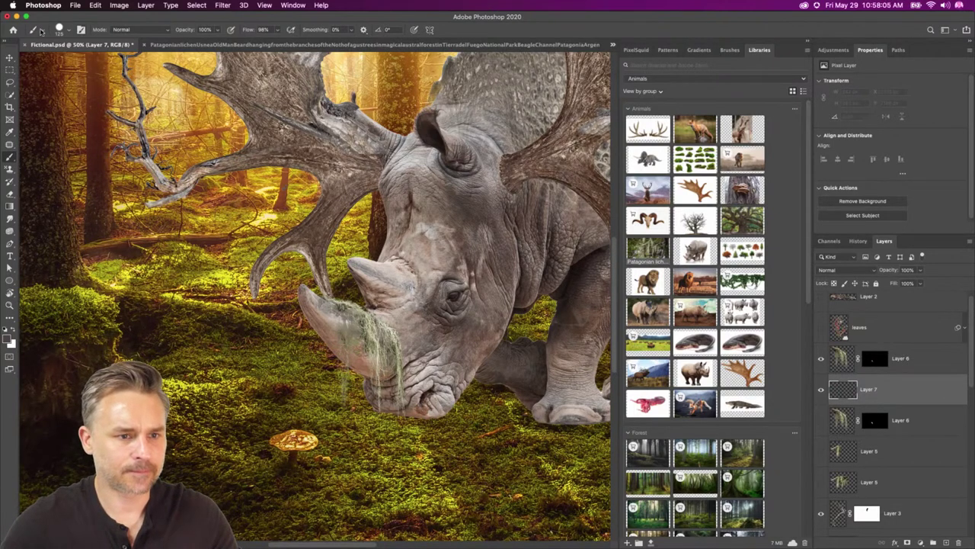
left_click(70, 31)
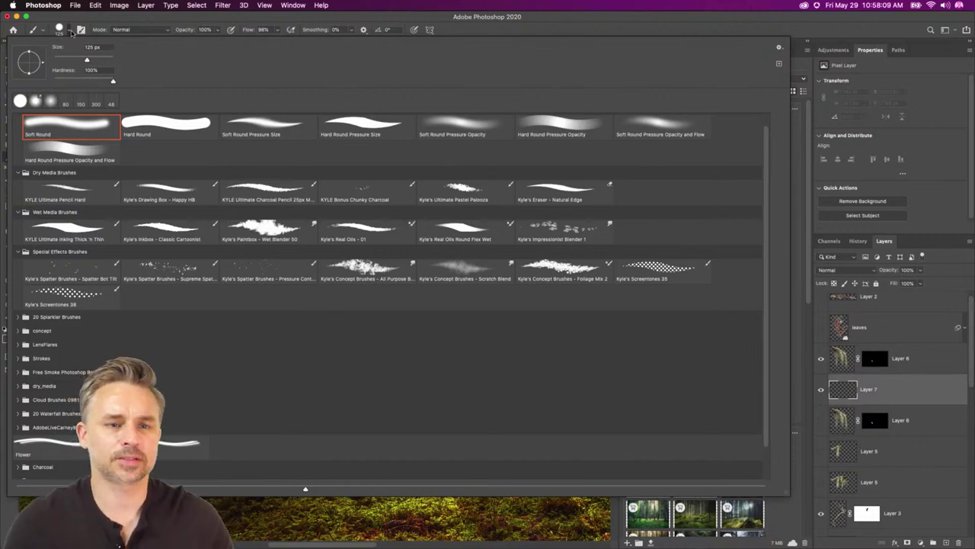
double_click(93, 131)
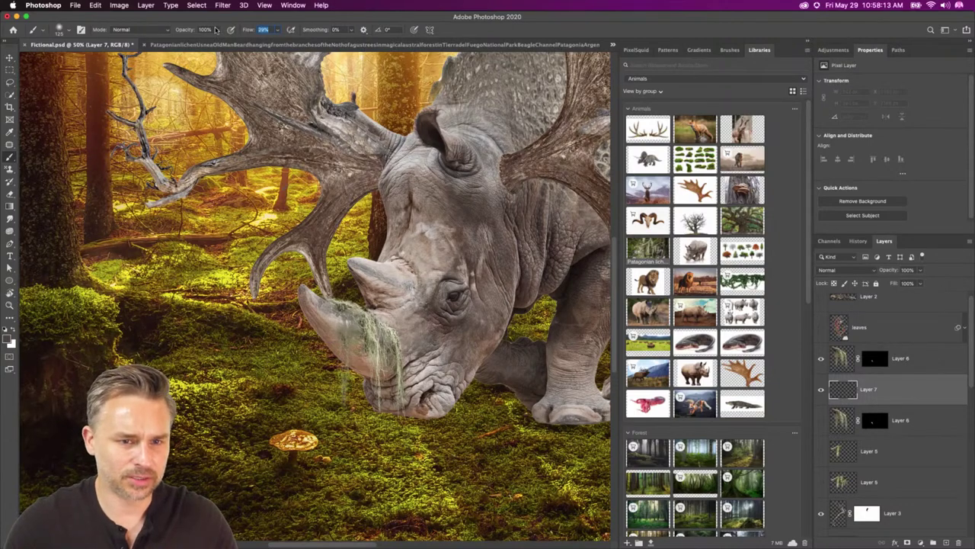
type("15")
key("Return")
Paint a soft shadow beneath the lichen along the front horn, choosing a darker foreground color, and compare the result without the layer.
mouse_move(345, 320)
left_mouse_down()
mouse_move(358, 352)
mouse_move(367, 320)
mouse_move(376, 356)
mouse_move(356, 323)
left_mouse_up()
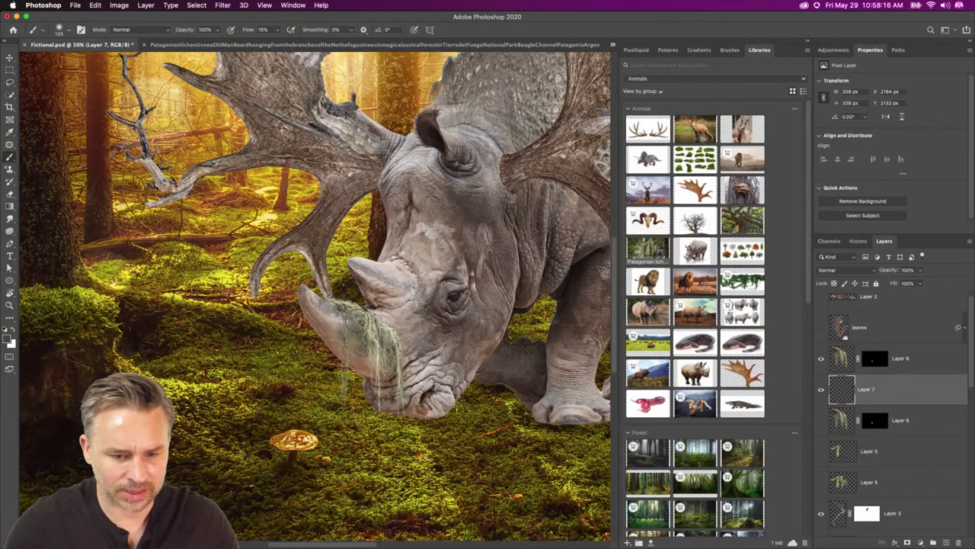
left_click(9, 338)
mouse_move(546, 317)
left_mouse_down()
mouse_move(544, 292)
mouse_move(533, 326)
left_mouse_up()
key("Return")
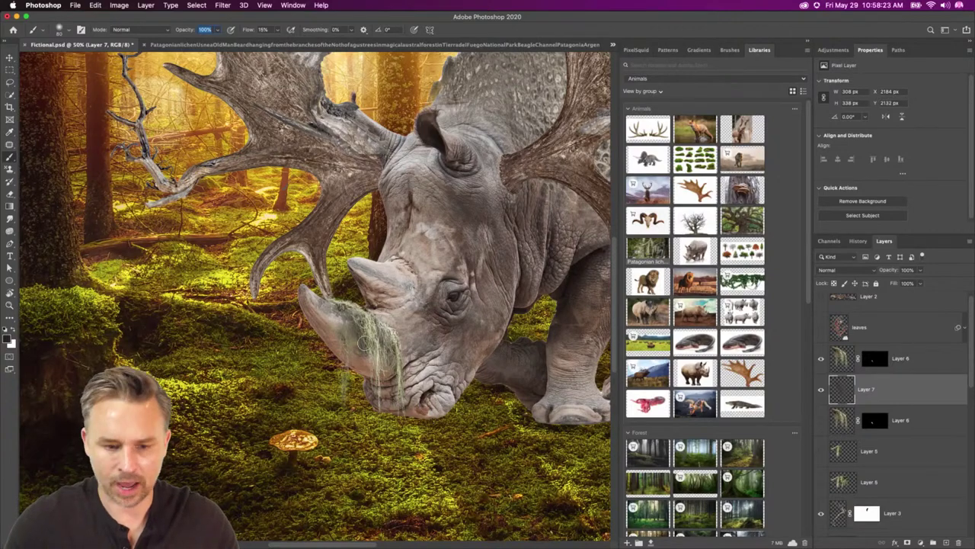
left_click_drag(364, 343, 372, 369)
mouse_move(347, 312)
left_mouse_down()
mouse_move(371, 335)
mouse_move(370, 374)
left_mouse_up()
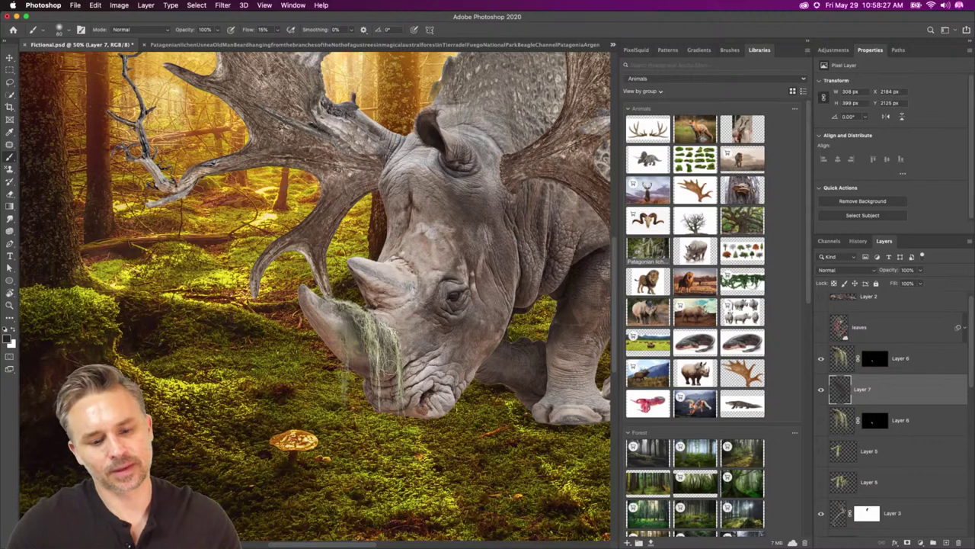
key("Delete")
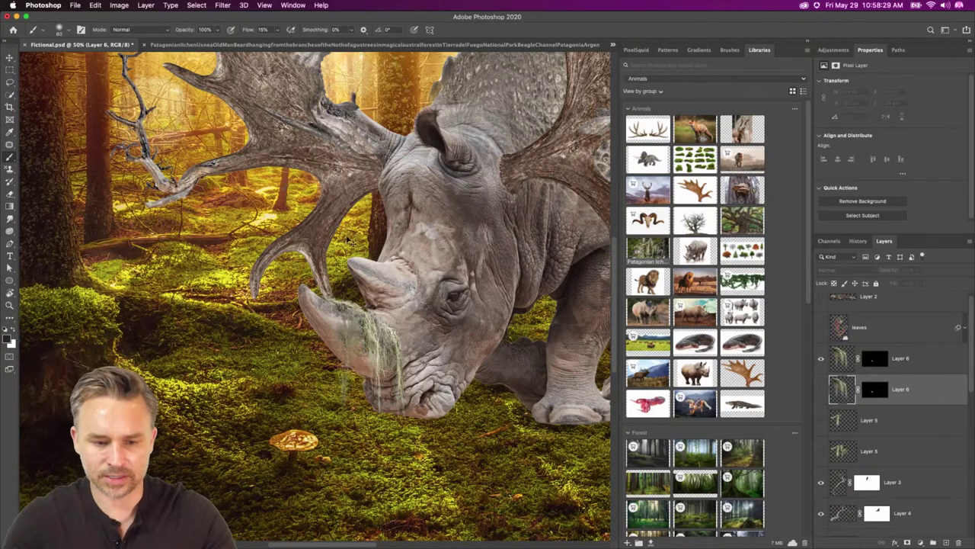
key("super+z")
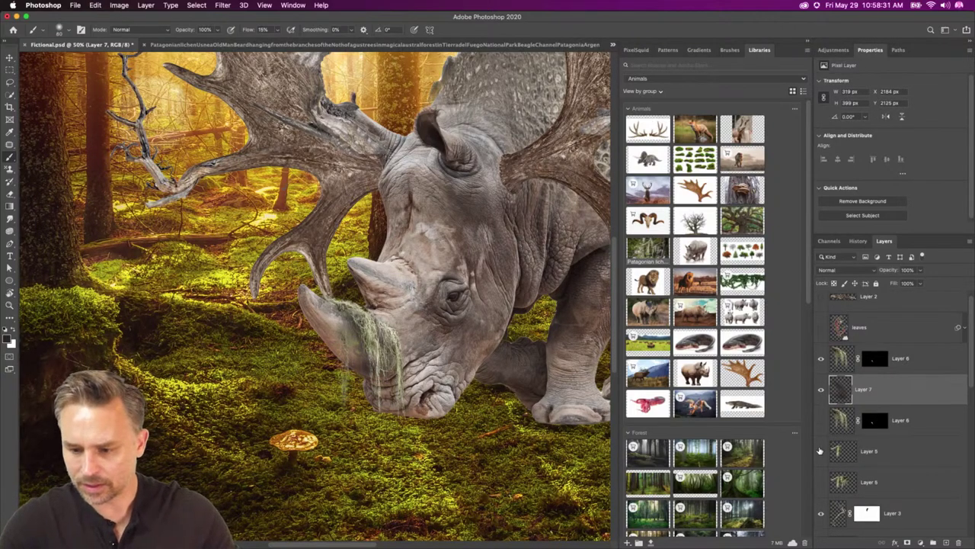
Show the hidden Layer 5 lichen above the other one, flip it horizontally and move it up between antler and horn.
left_click(821, 451)
left_click(843, 451)
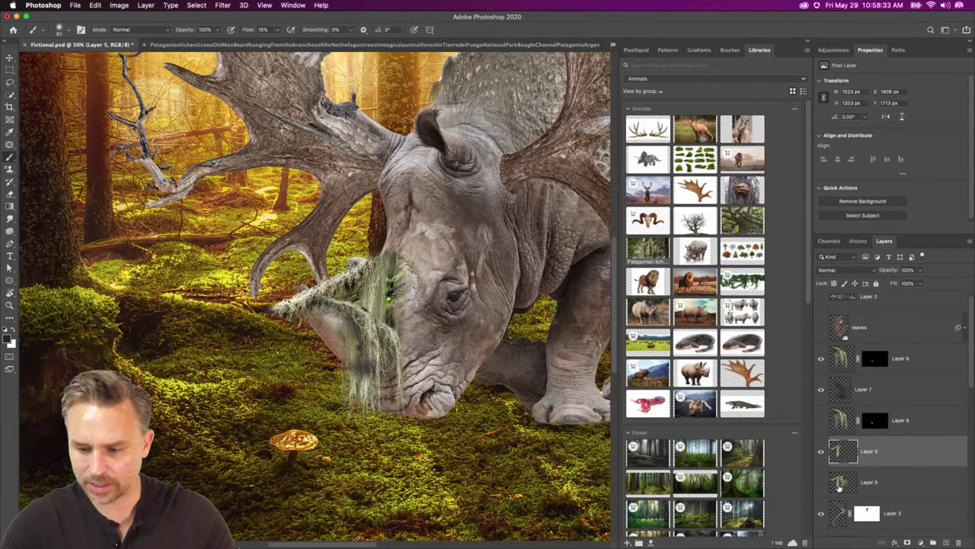
left_click(820, 451)
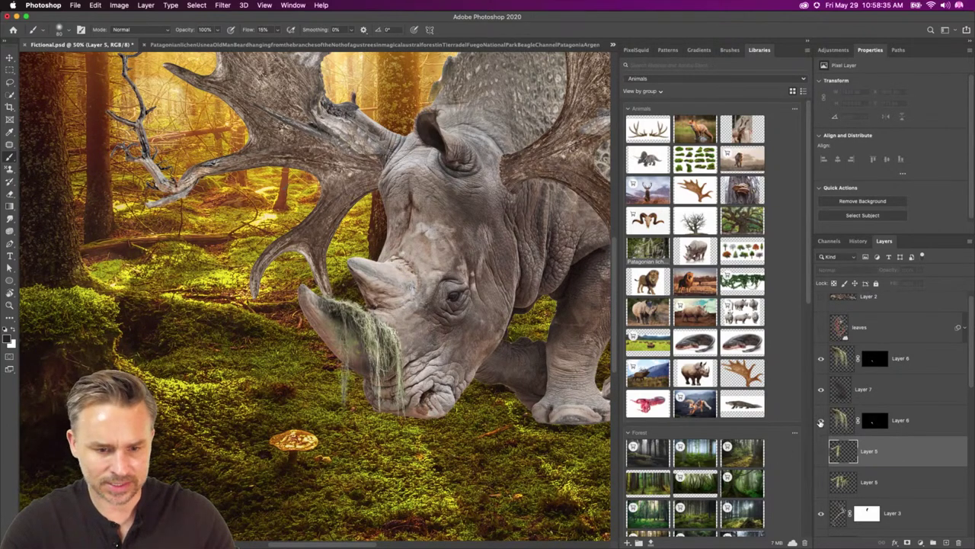
left_click(821, 451)
key("super+t")
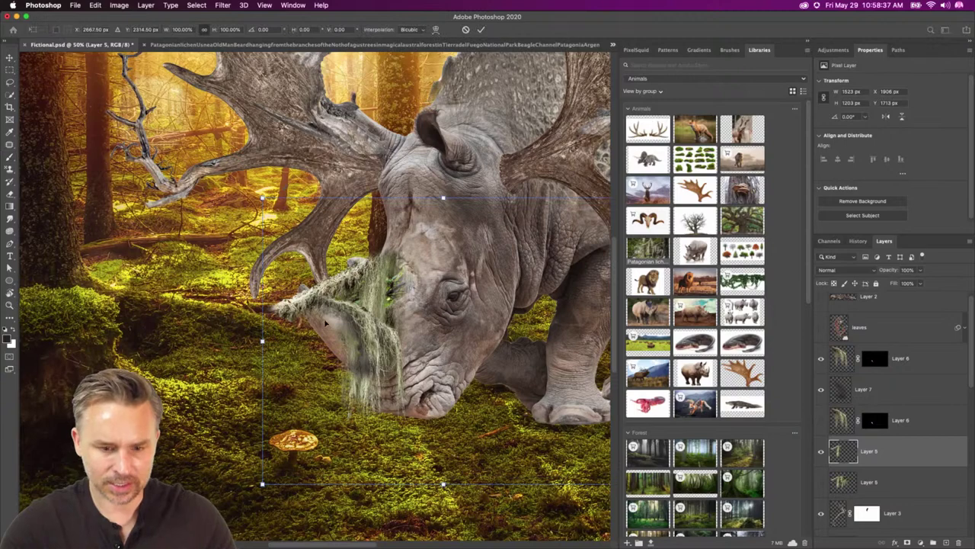
right_click(326, 302)
left_click(364, 463)
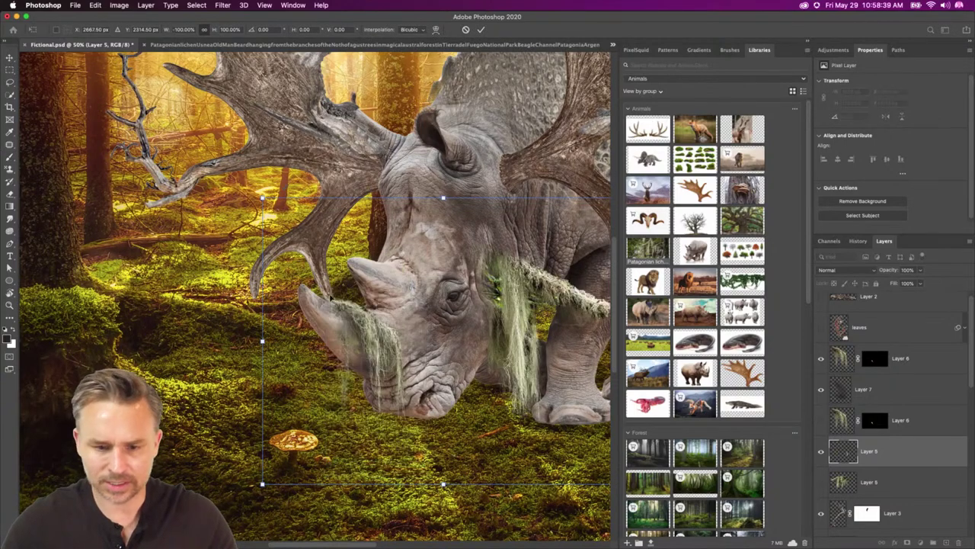
left_click_drag(384, 313, 218, 253)
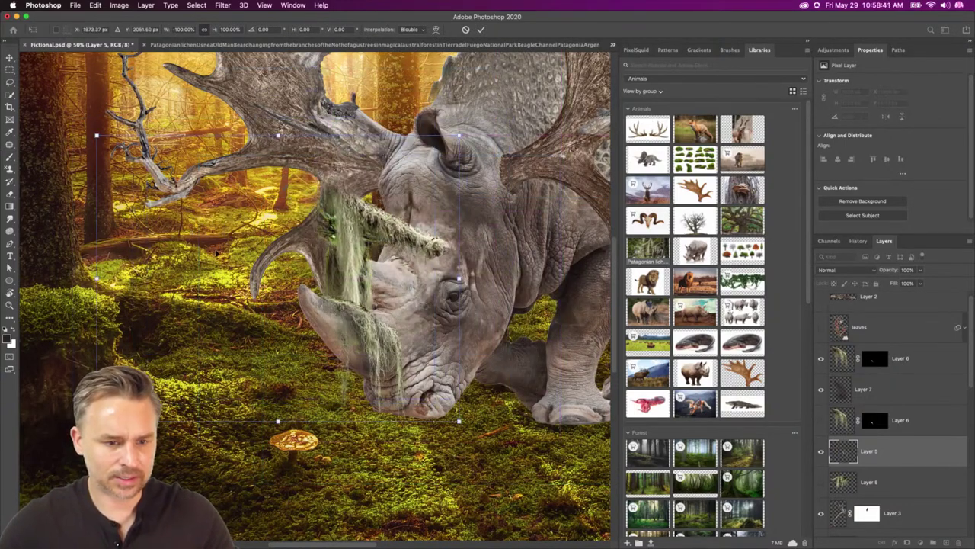
Clear the leftover pixels beside the flipped lichen with a rectangular selection and move the lichen down onto the front horn.
left_click(8, 70)
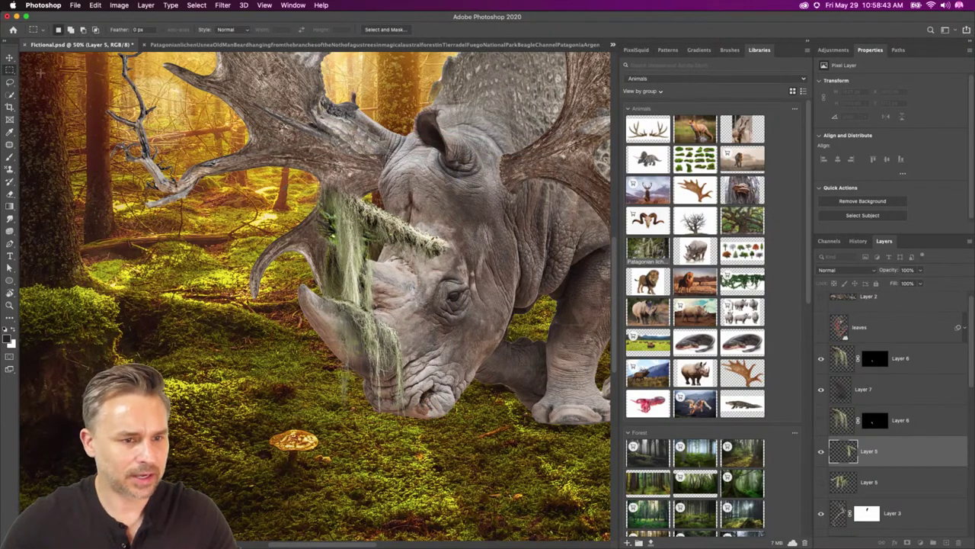
left_click_drag(41, 72, 290, 496)
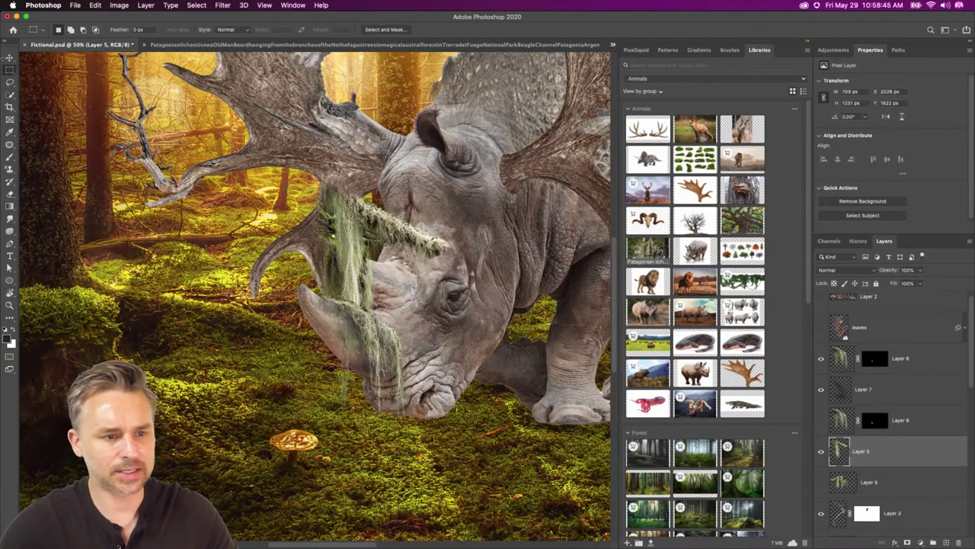
key("v")
left_click_drag(389, 266, 392, 358)
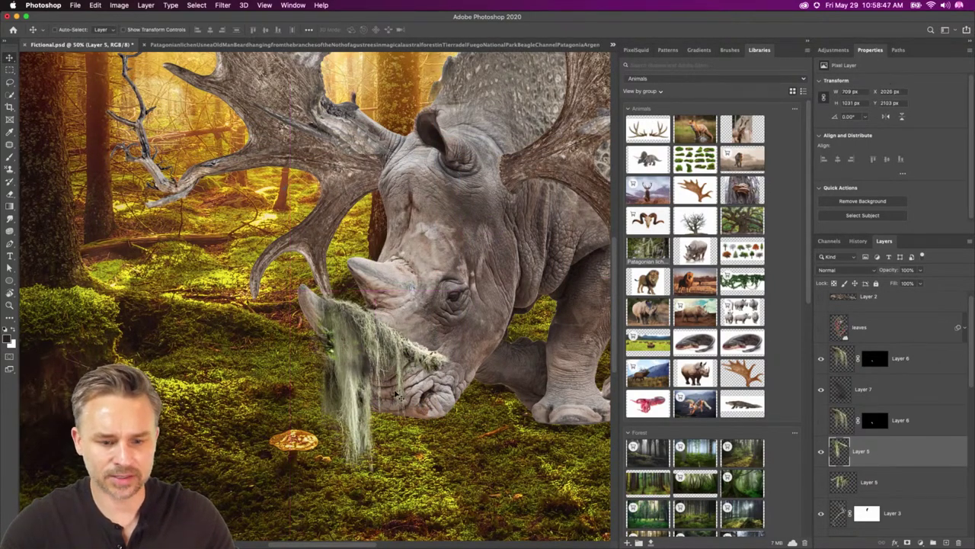
Mask the flipped lichen on Layer 5 from a selection of its own pixels.
left_click(906, 541)
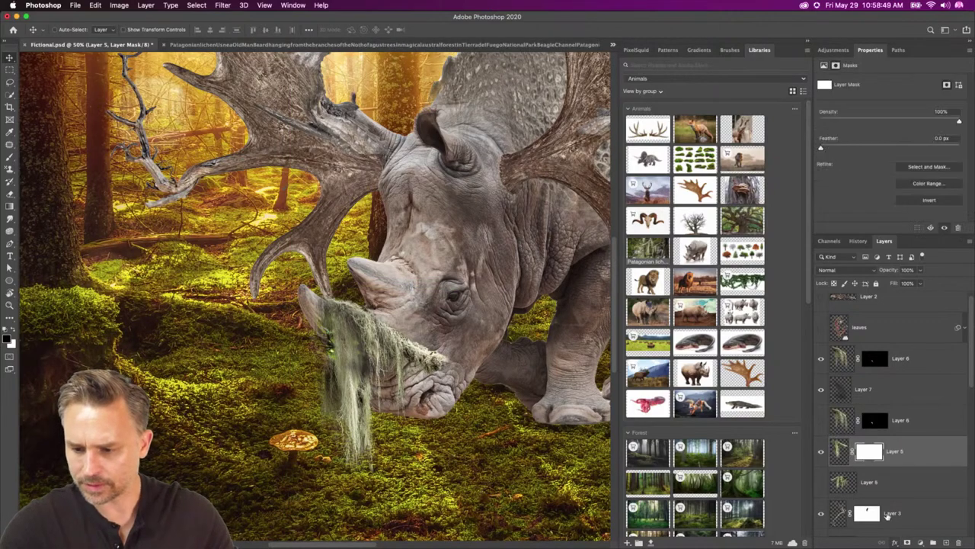
key("super+z")
left_click(839, 451, "super")
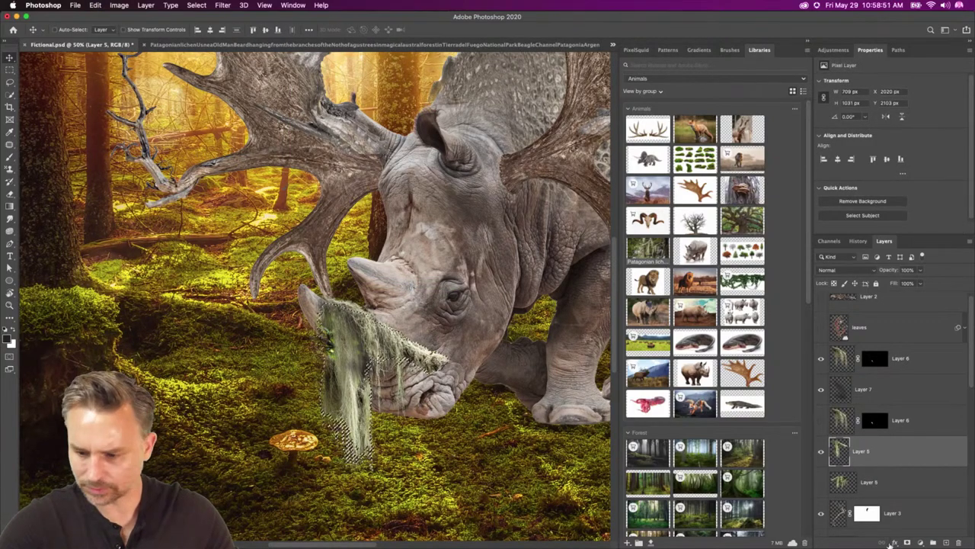
left_click(906, 541)
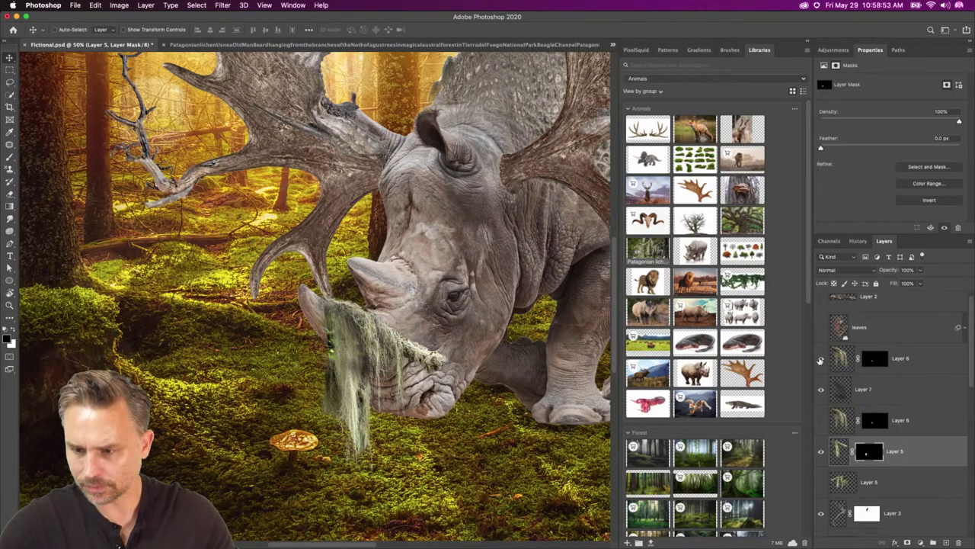
Refine the flipped lichen's outer edge with the Refine Edge Brush in Select and Mask, and output to a new layer with layer mask.
left_click(928, 166)
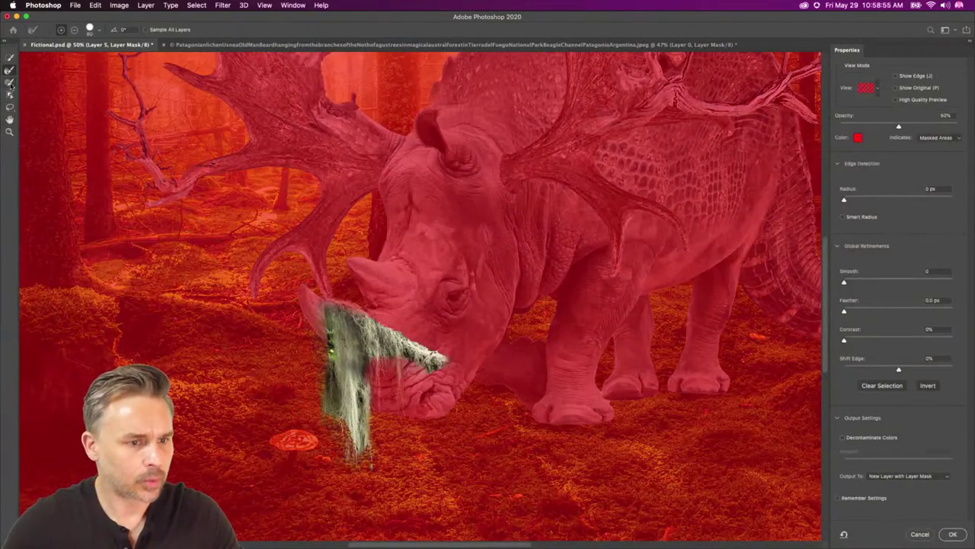
mouse_move(312, 395)
left_mouse_down()
mouse_move(327, 357)
mouse_move(331, 424)
mouse_move(329, 326)
left_mouse_up()
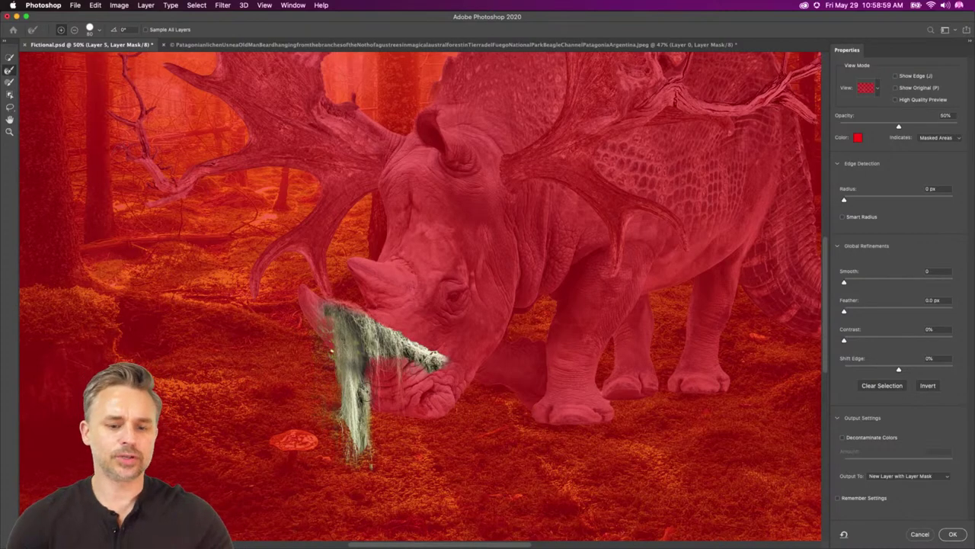
left_click(952, 535)
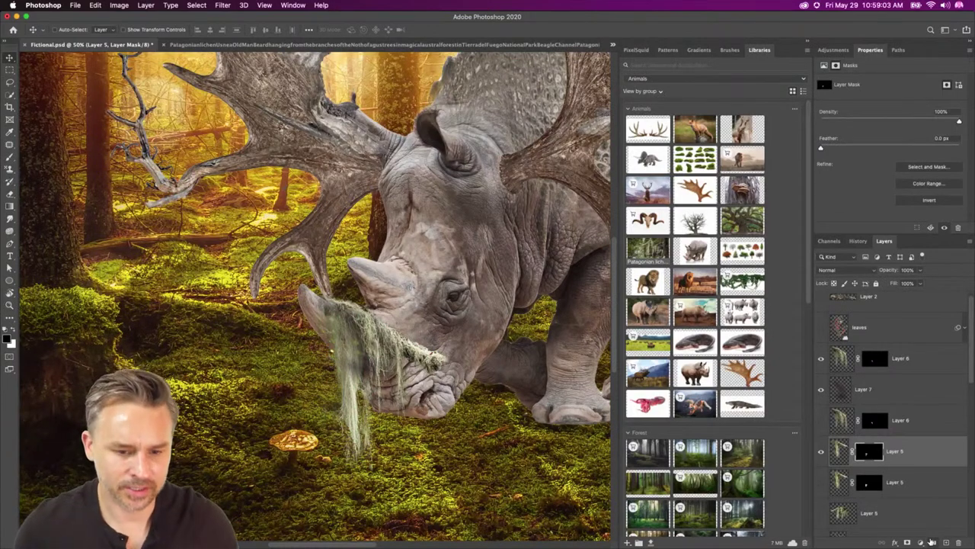
Make room for the layer stack and move the refined Layer 5 lichen behind the rhino, directly above the bkgd layer.
scroll(884, 454, "down", 3)
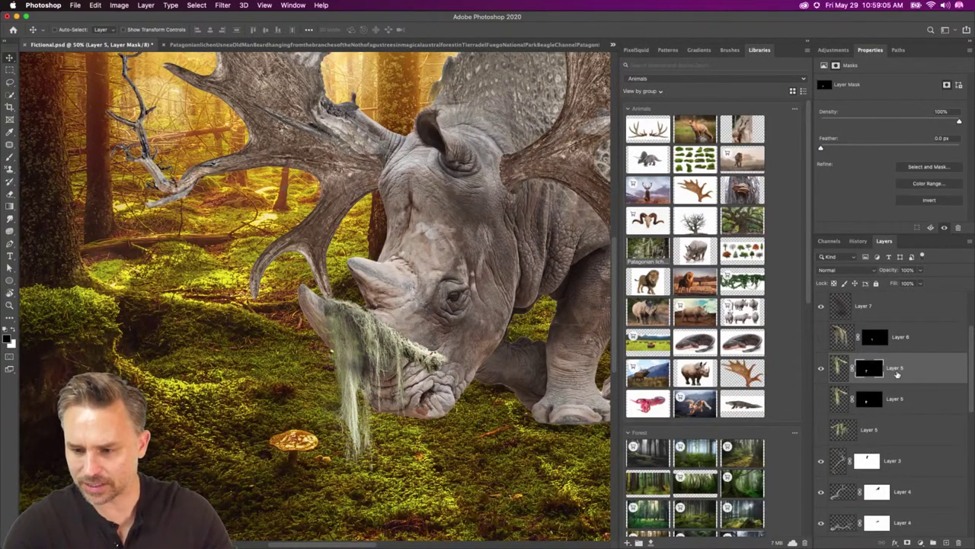
double_click(927, 50)
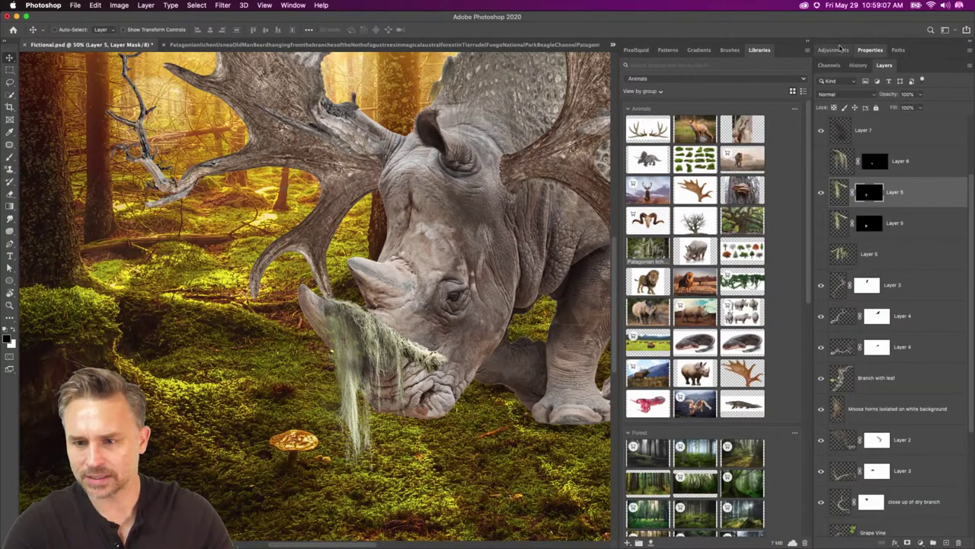
left_click(807, 43)
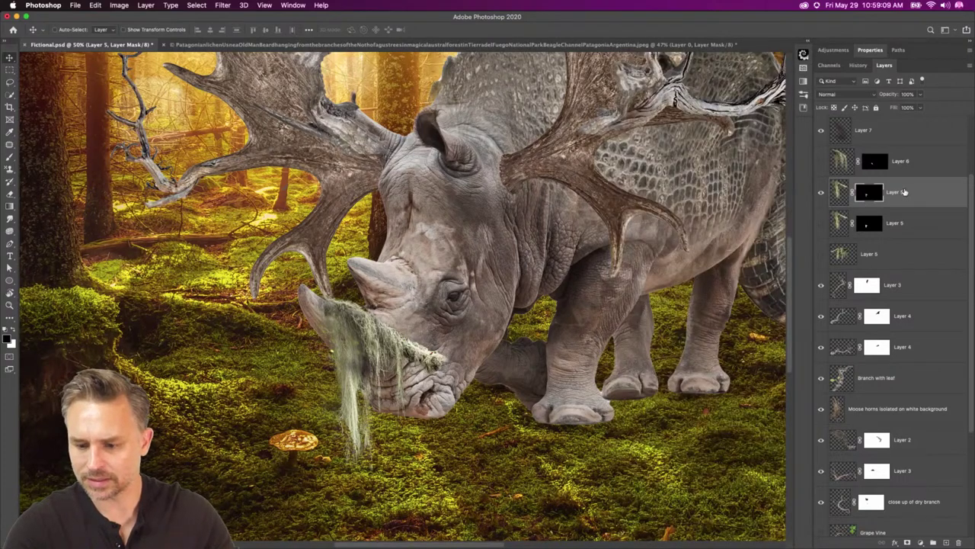
key("super+shift+bracketleft")
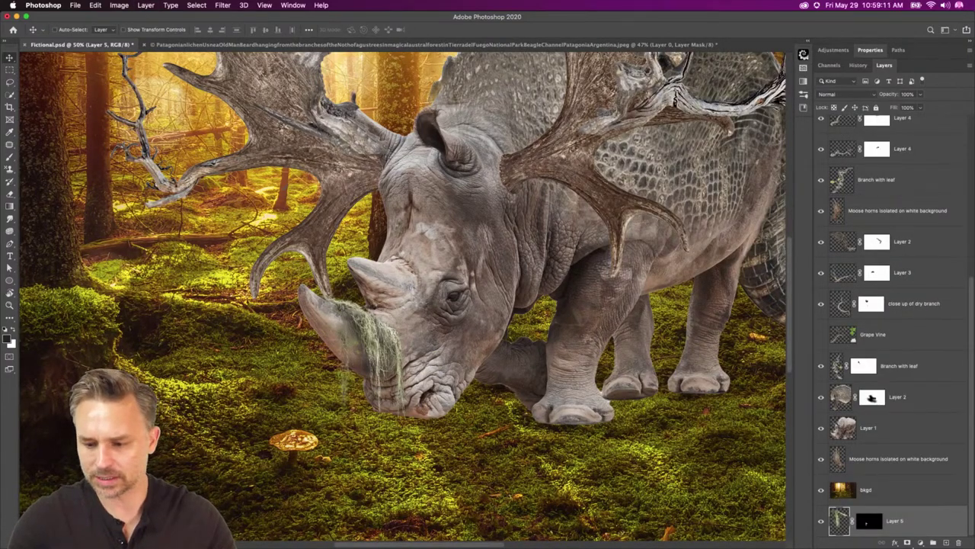
left_click_drag(910, 520, 896, 476)
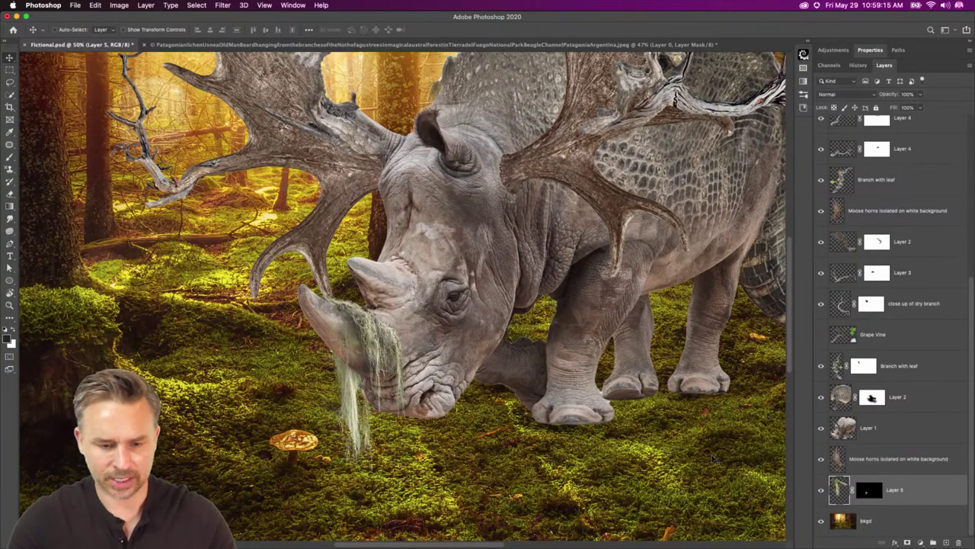
Nudge the lichen behind the horn outward and upward, and shorten its hanging strands with Free Transform.
left_click_drag(321, 379, 293, 362)
key("ctrl+t")
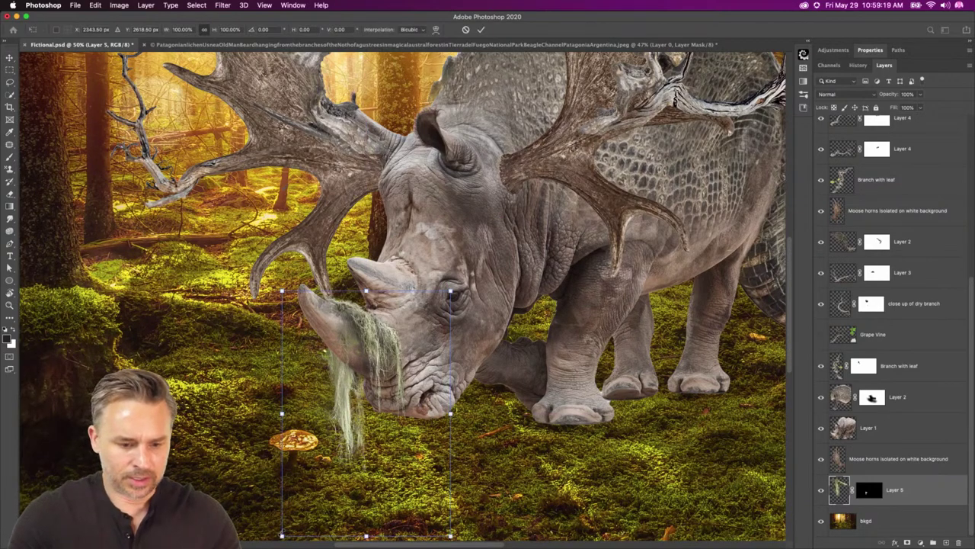
left_click_drag(282, 536, 281, 457)
key("Return")
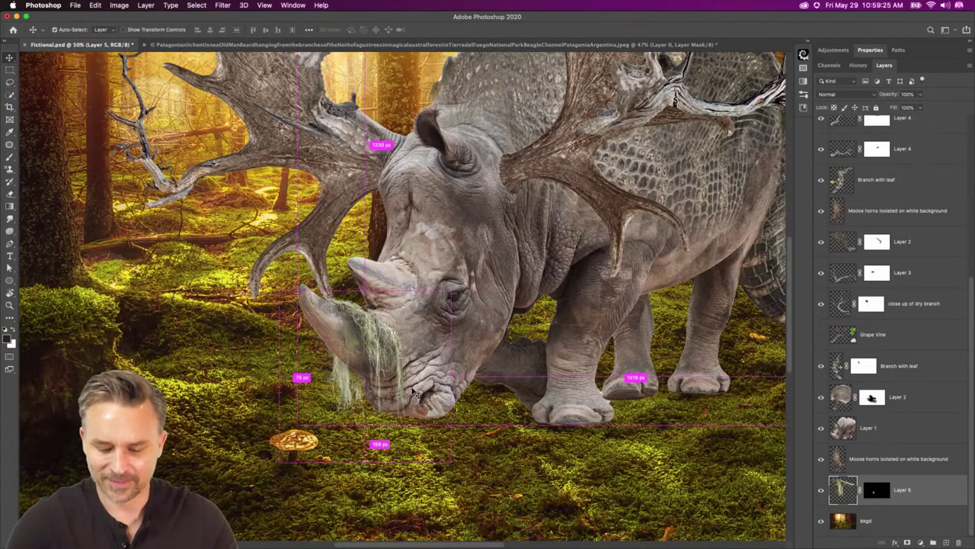
Desaturate and darken the lichen behind the horn with a Hue/Saturation adjustment.
key("super+u")
left_click(599, 208)
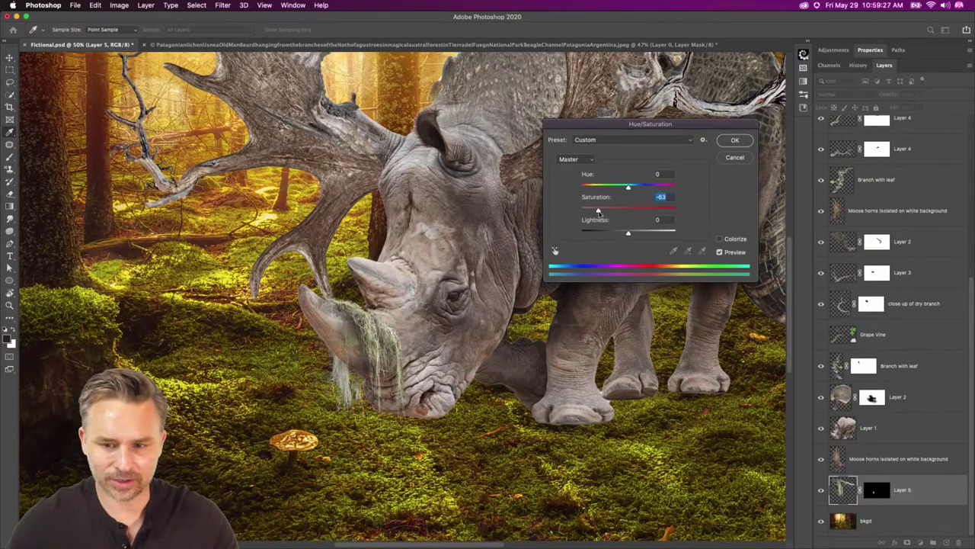
left_click_drag(599, 211, 611, 234)
key("Return")
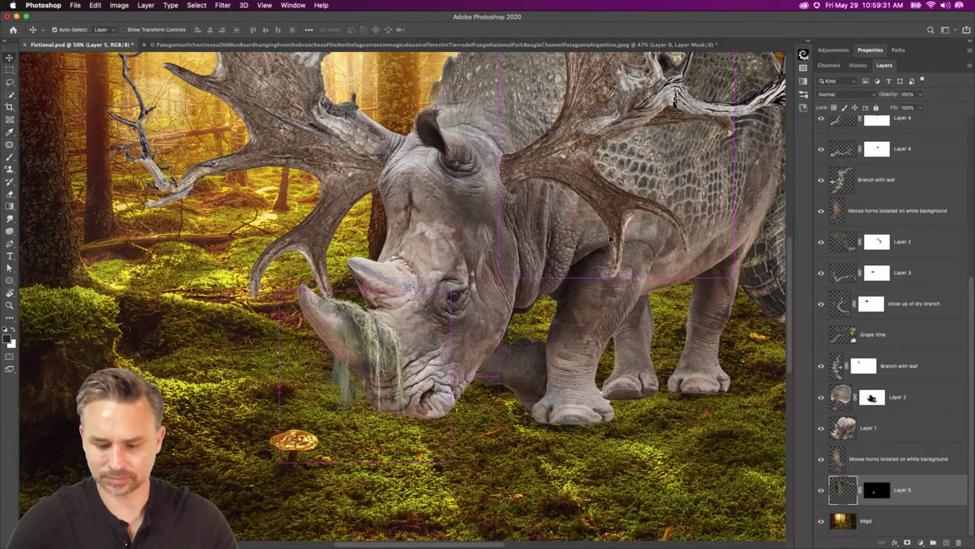
Darken the lichen behind the horn with Levels, raising the black input level to 41.
key("super+l")
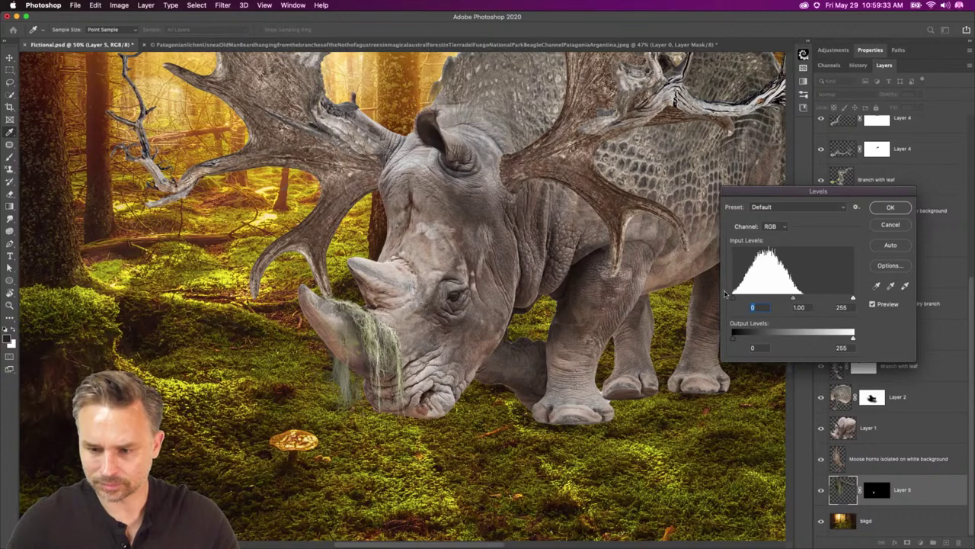
left_click_drag(727, 296, 753, 299)
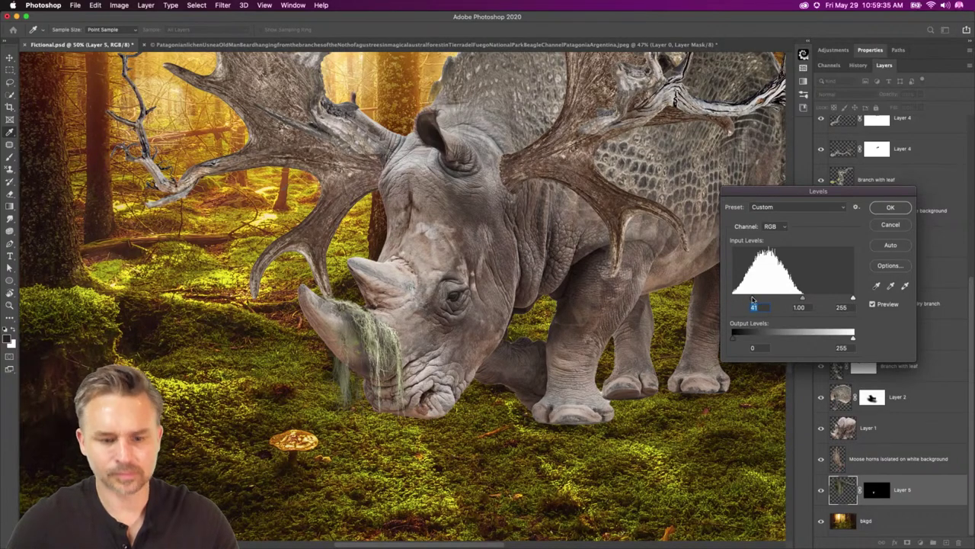
key("Return")
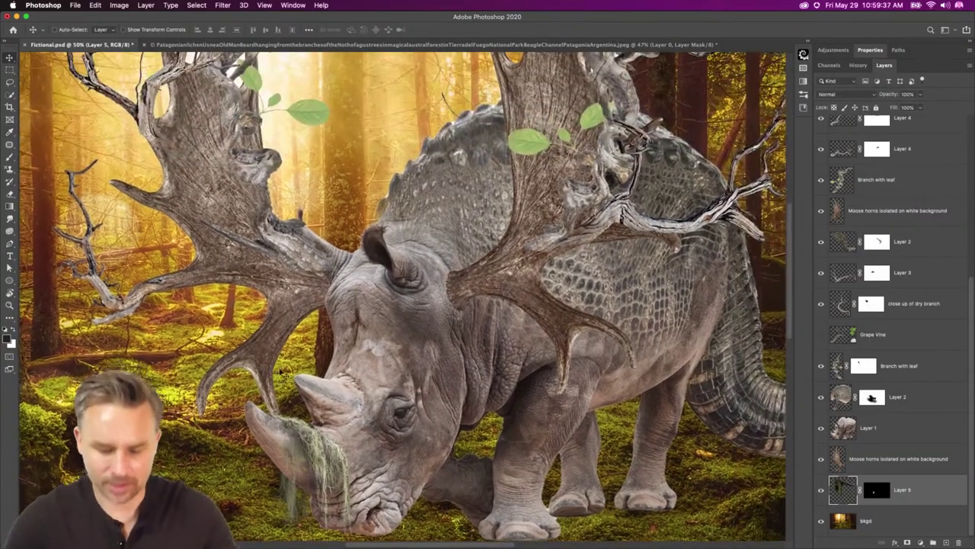
key("super+minus")
key("super+minus")
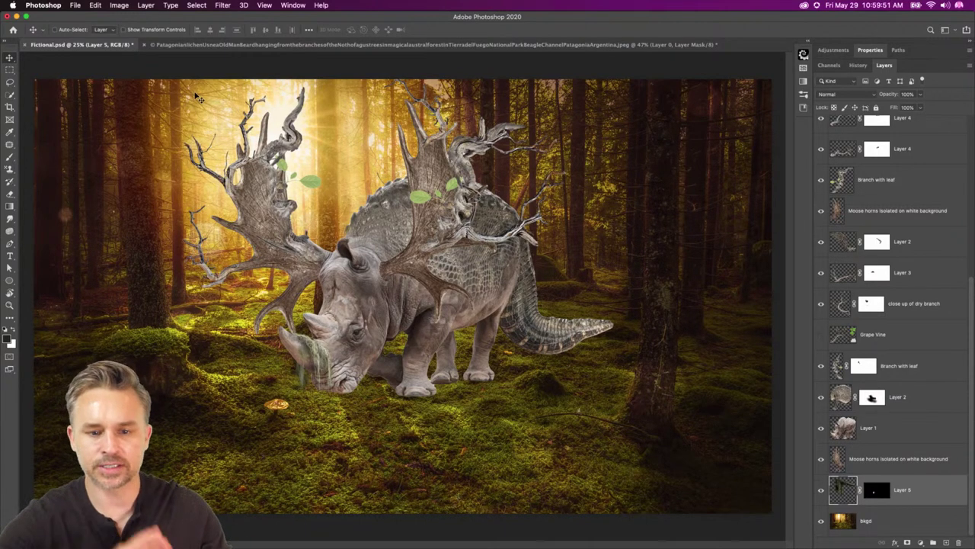
Add a new empty layer above the front moose horns layer and clip it to the horns.
scroll(884, 190, "up", 10)
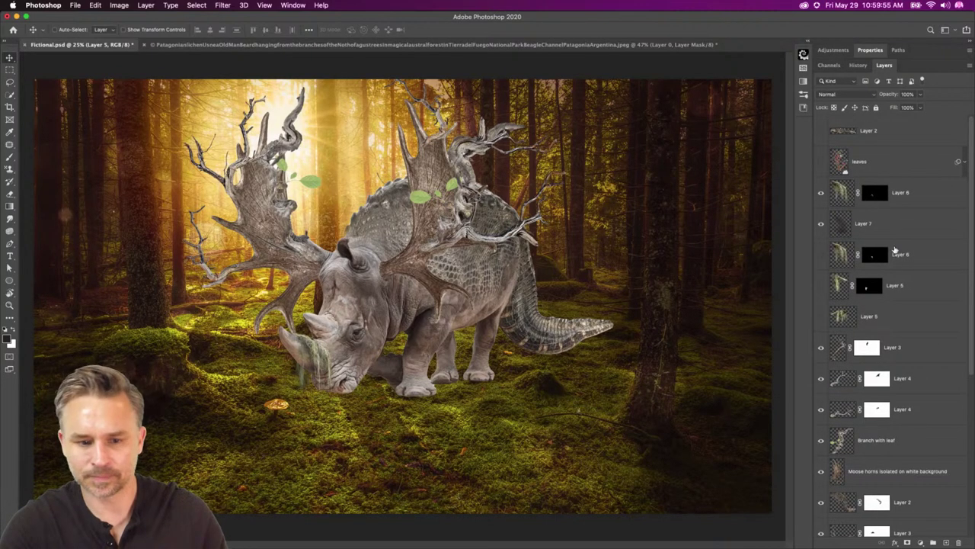
scroll(232, 130, "up", 3)
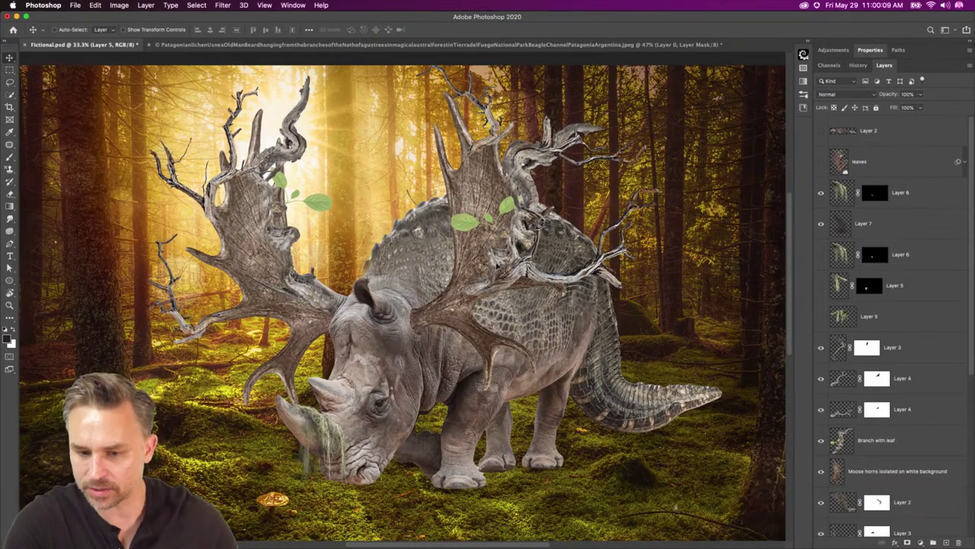
left_click(464, 317, "super")
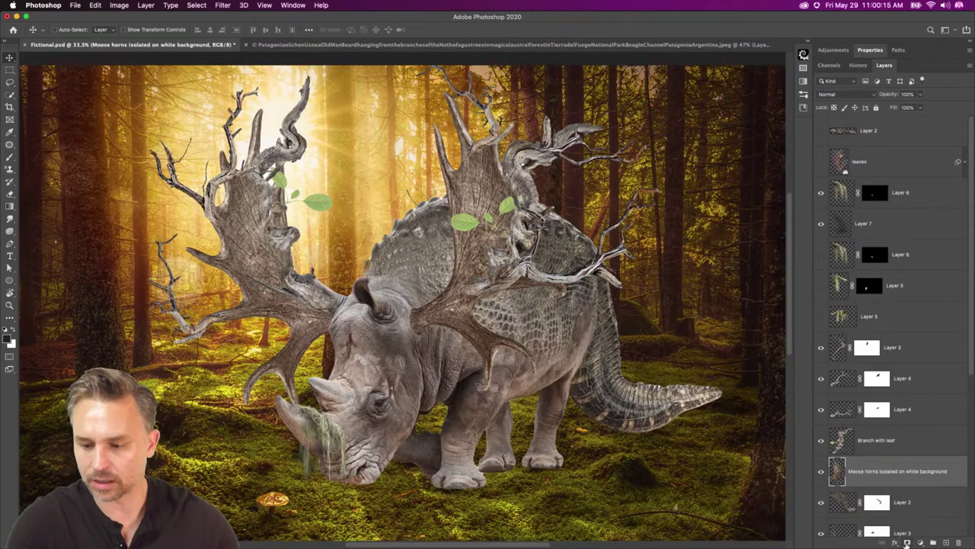
left_click(945, 543)
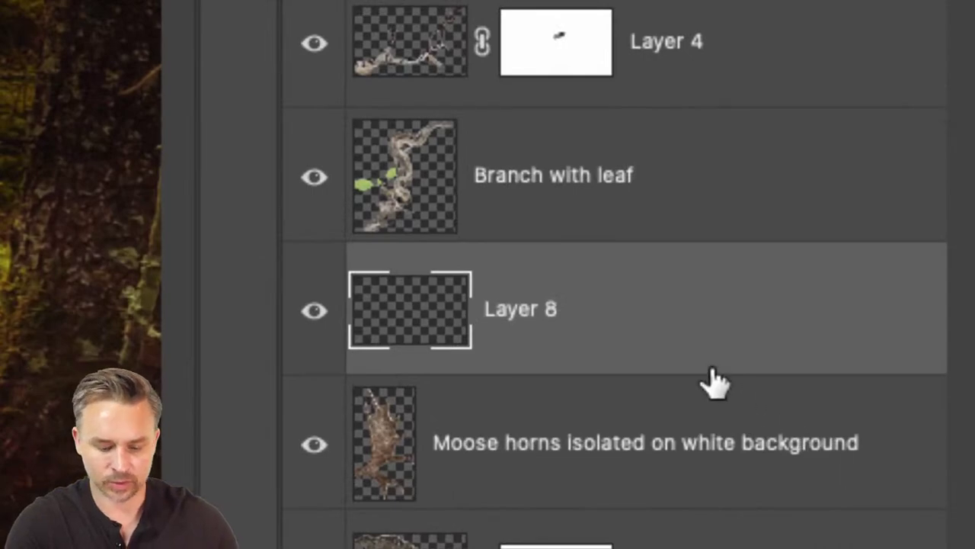
left_click(680, 367, "alt")
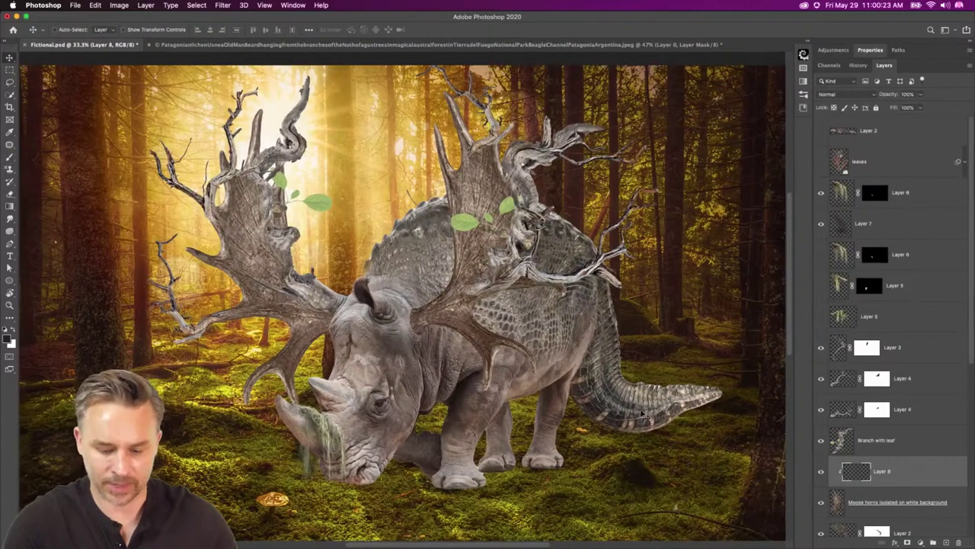
Paint soft dark shading along the base and lower tines of the front antler with the Brush at 15% flow, and compare before and after.
key("b")
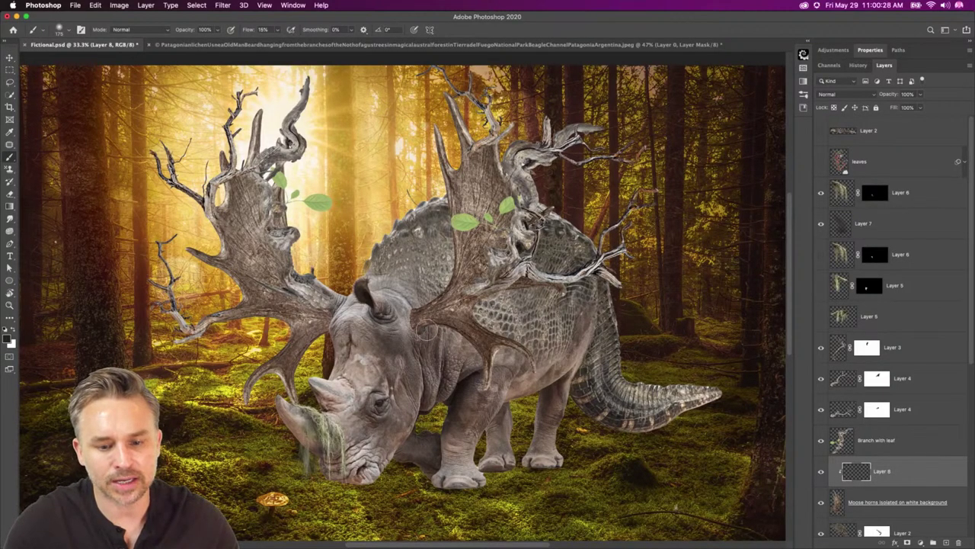
mouse_move(426, 327)
left_mouse_down()
mouse_move(467, 333)
mouse_move(488, 299)
mouse_move(461, 304)
mouse_move(530, 302)
left_mouse_up()
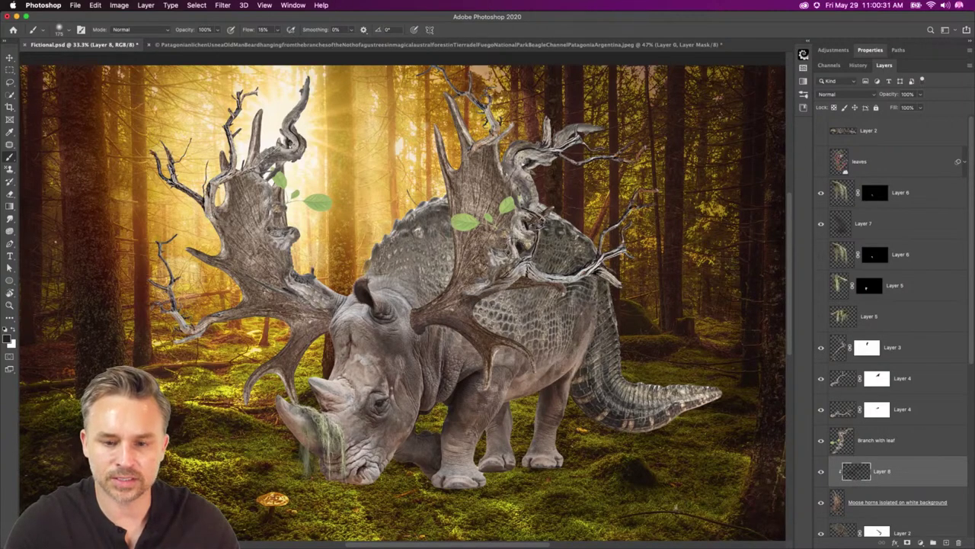
mouse_move(516, 242)
left_mouse_down()
mouse_move(463, 346)
mouse_move(457, 336)
left_mouse_up()
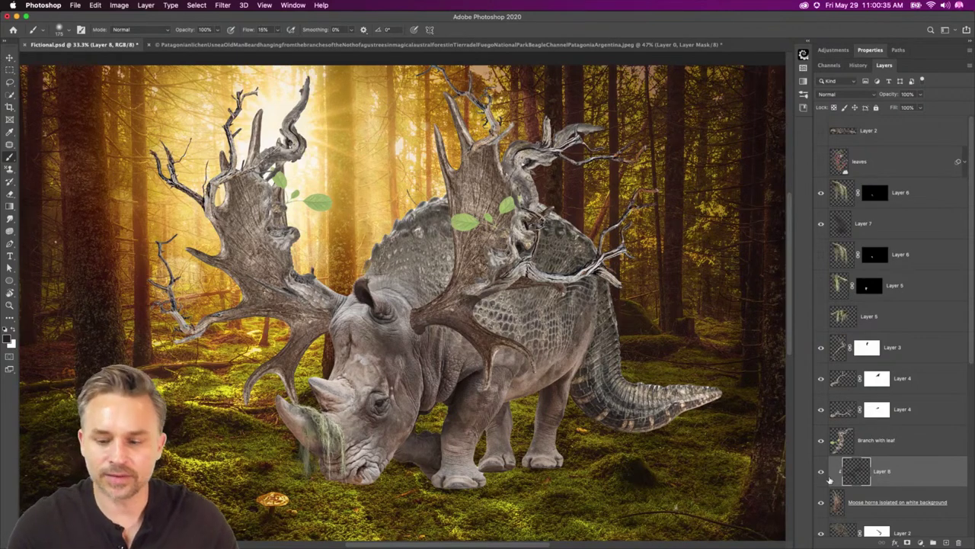
left_click(821, 473)
left_click(820, 473)
left_click(820, 472)
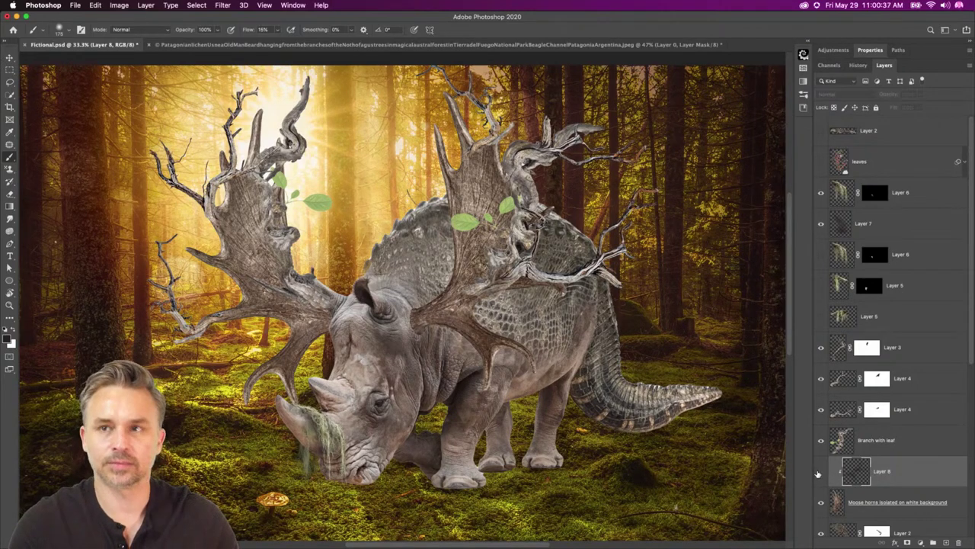
left_click(820, 473)
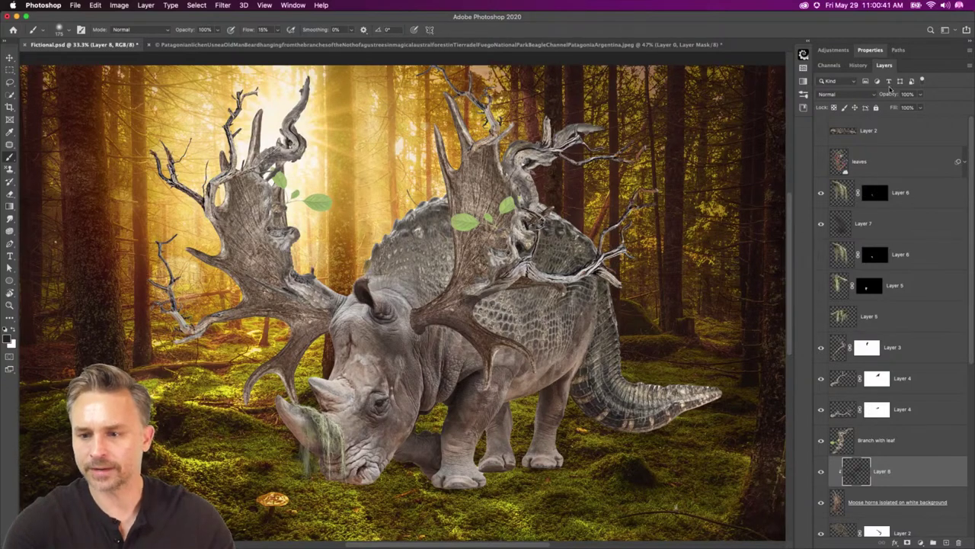
Group all creature layers from the top Layer 6 lichen down to the Layer 5 lichen above bkgd, and name the group RHINOSAURUS.
left_click(909, 198)
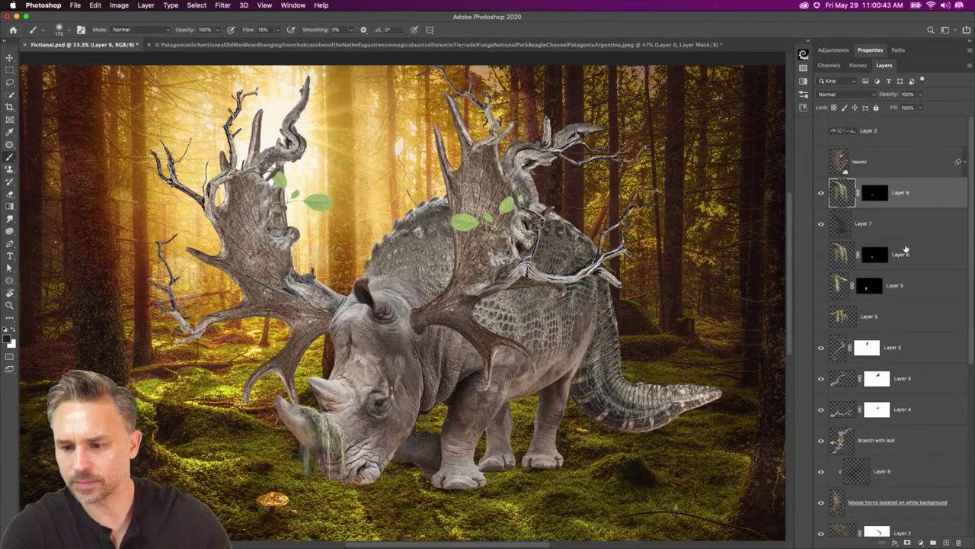
scroll(900, 263, "down", 5)
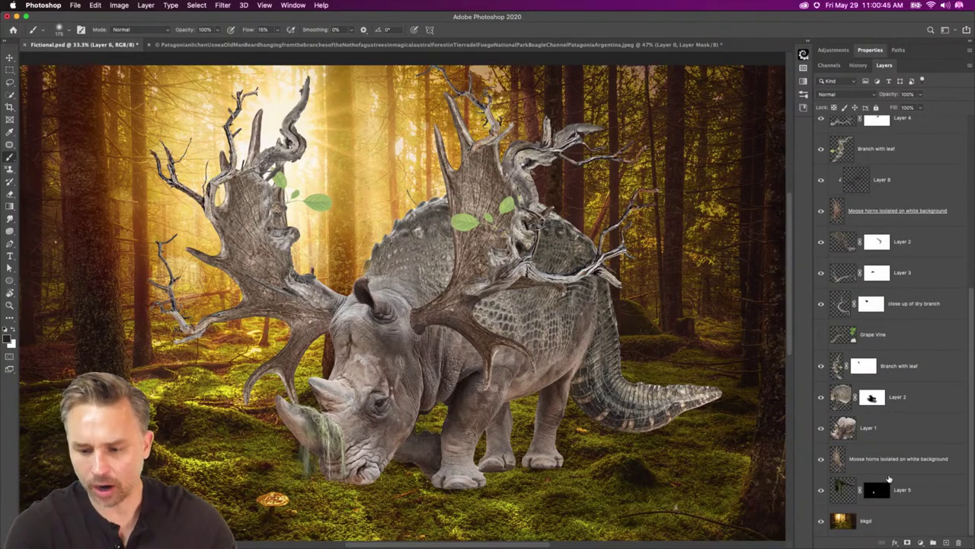
key("super+alt+a")
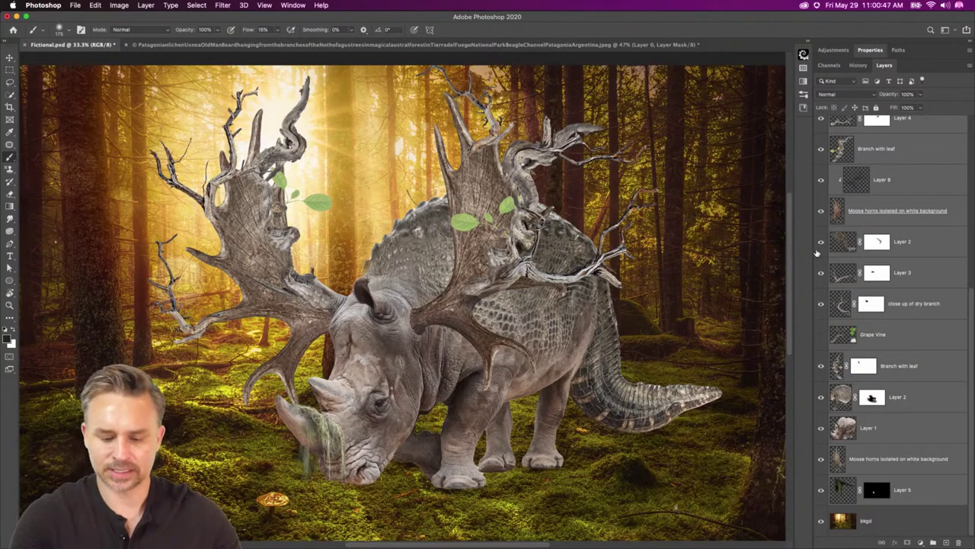
key("super+g")
double_click(855, 183)
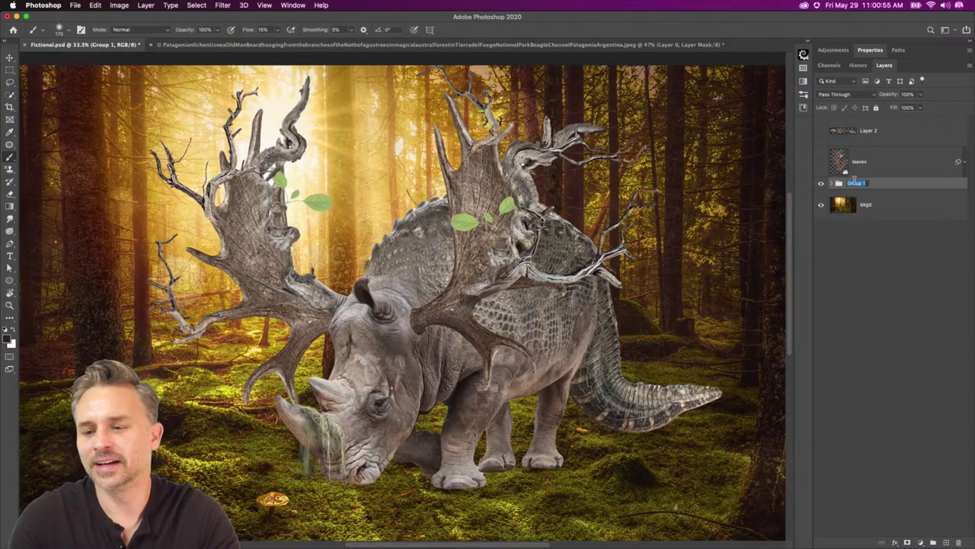
type("RHINOS")
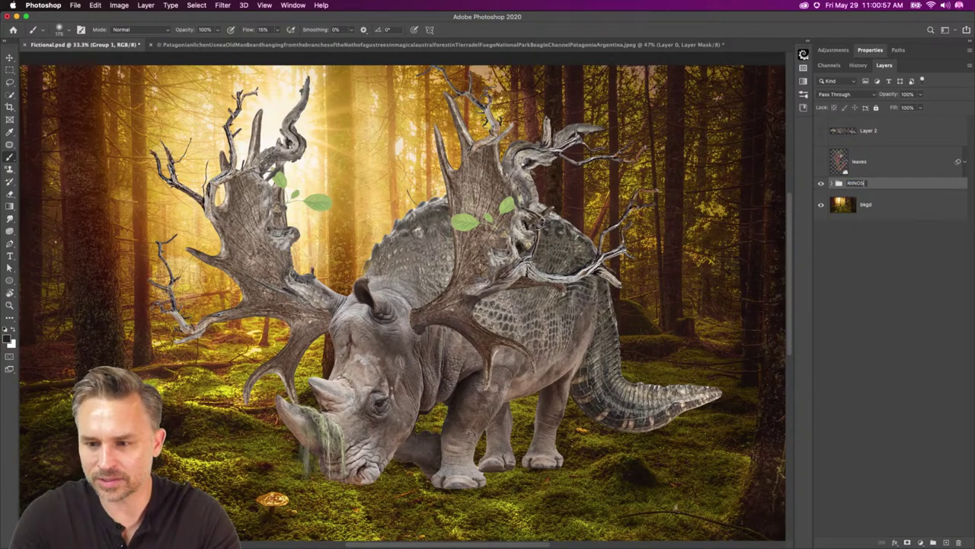
type("AURUS")
key("Return")
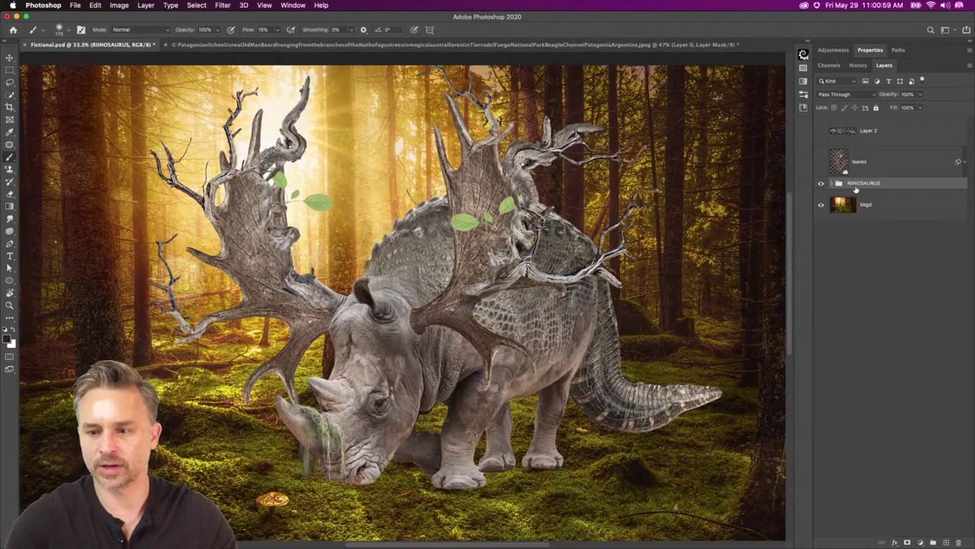
left_click(9, 58)
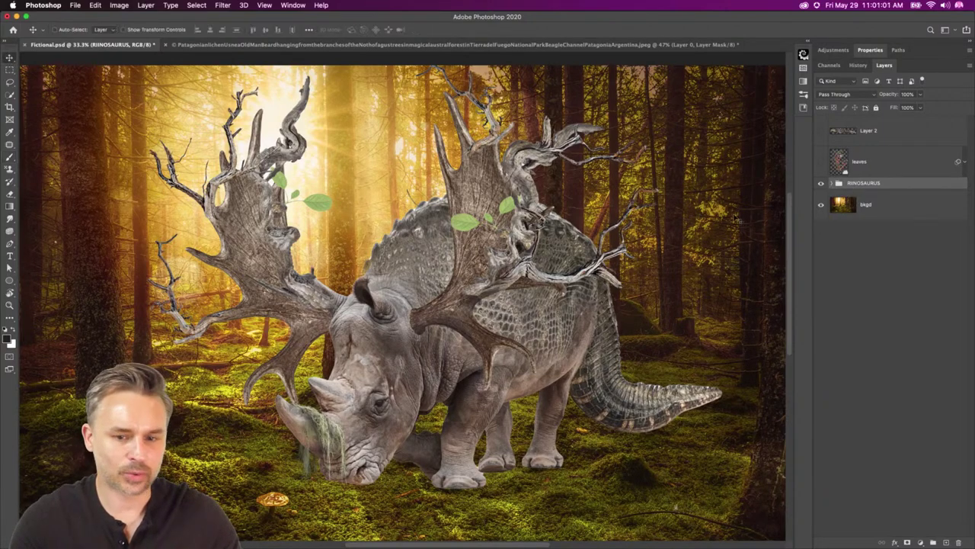
left_click(919, 543)
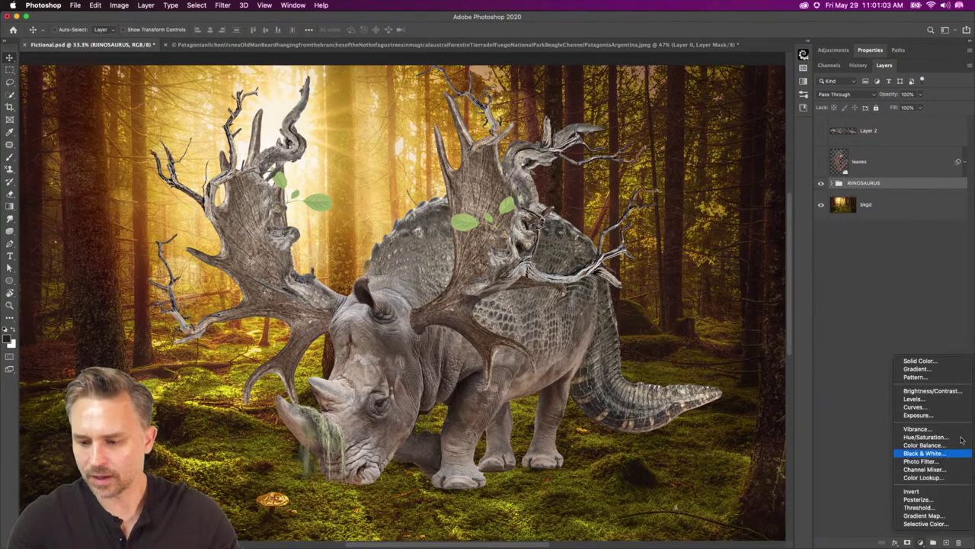
left_click(911, 396)
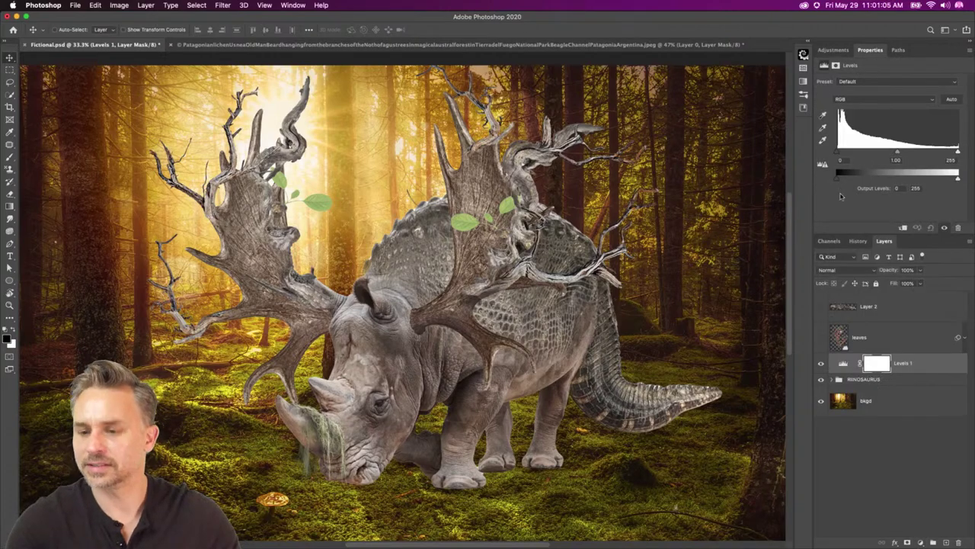
left_click_drag(925, 368, 959, 542)
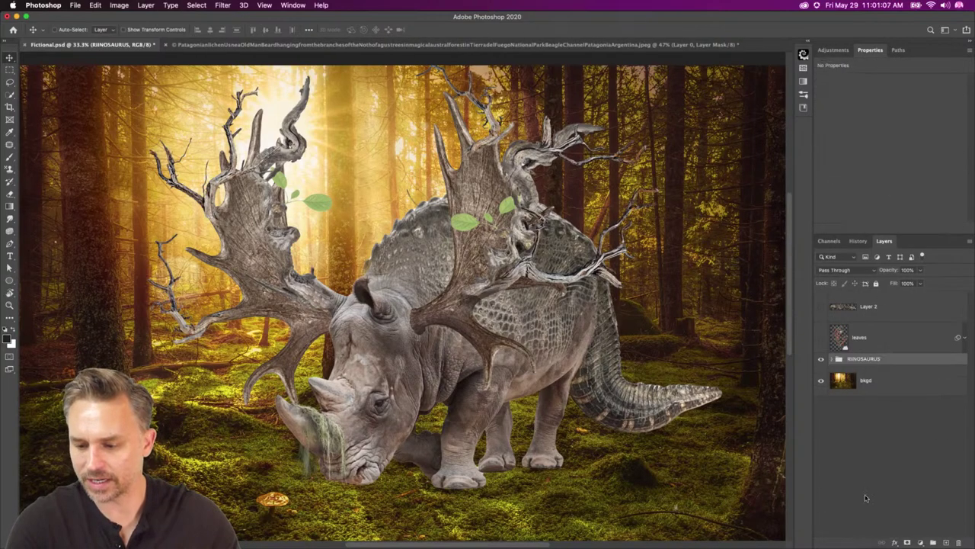
left_click(908, 541)
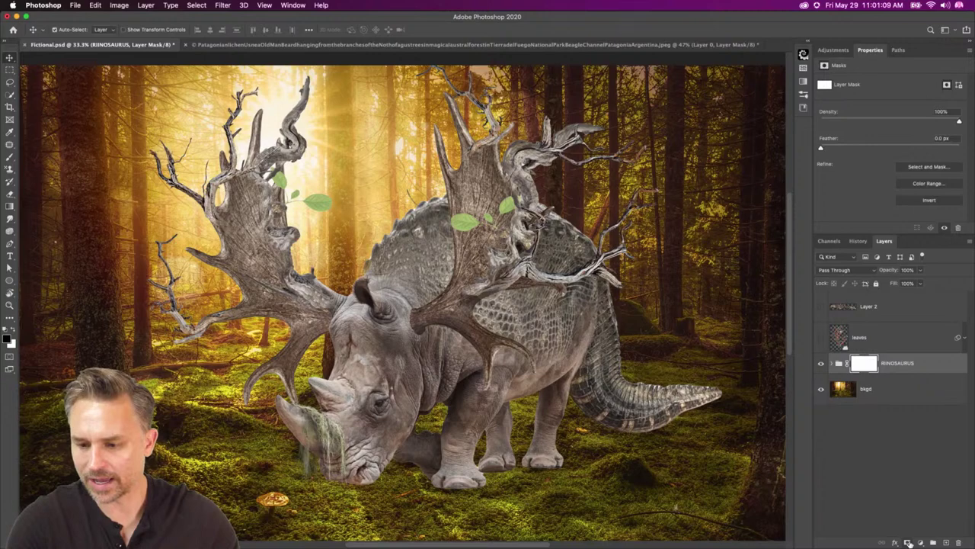
key("super+z")
Add a Curves adjustment clipped to the creature group and pull the RGB midtones down to darken it.
left_click(919, 542)
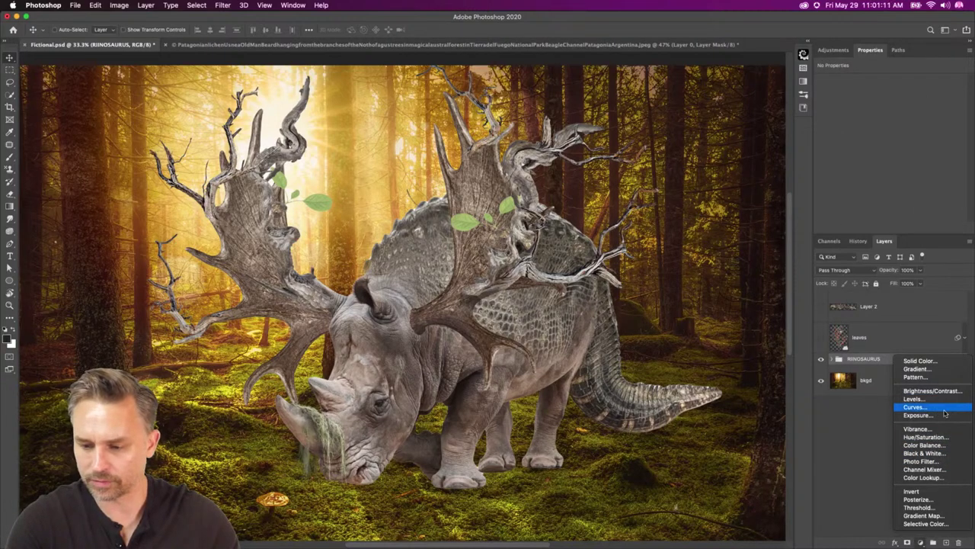
left_click(959, 411)
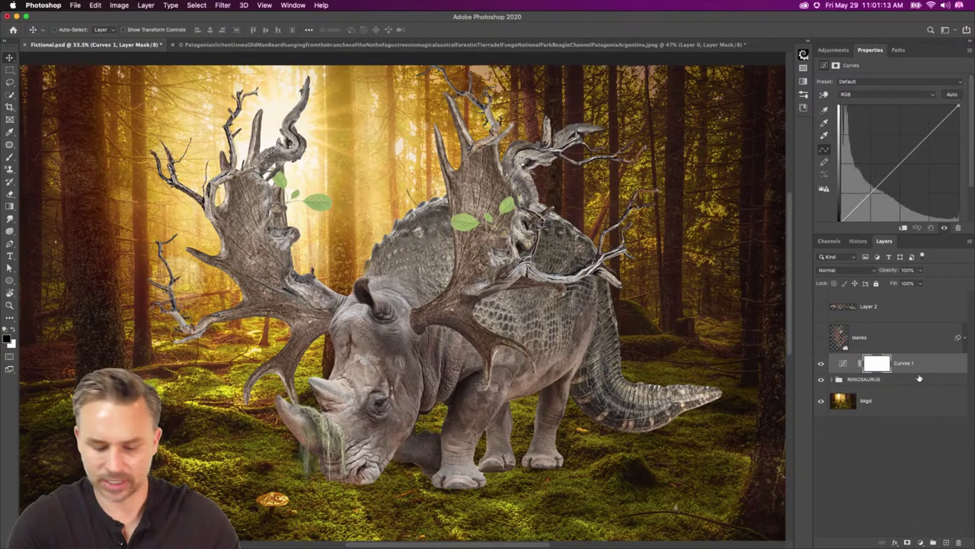
left_click(920, 370, "alt")
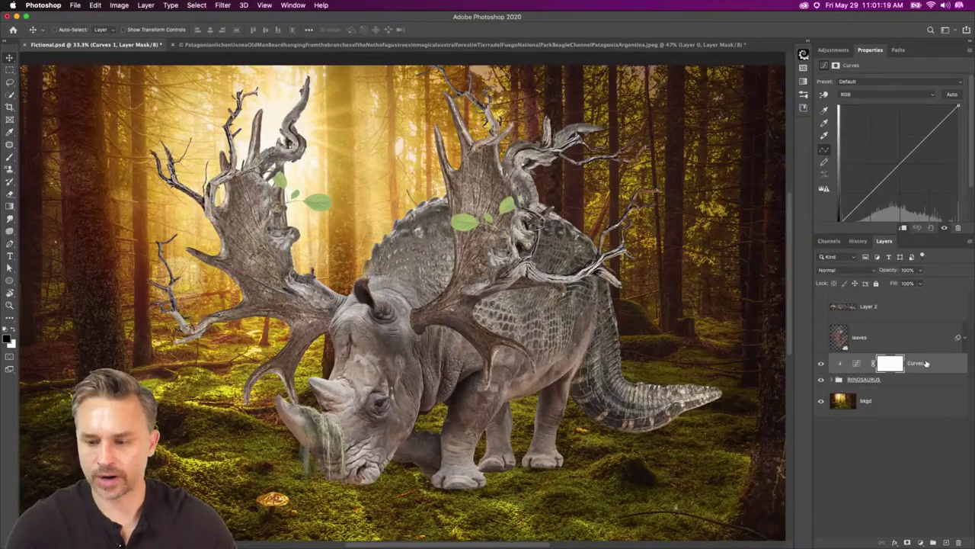
left_click_drag(882, 182, 896, 186)
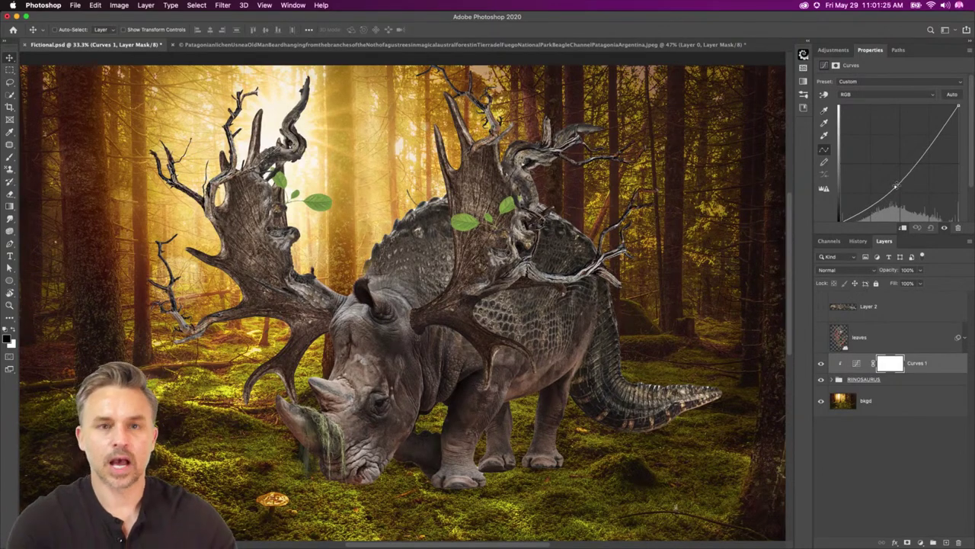
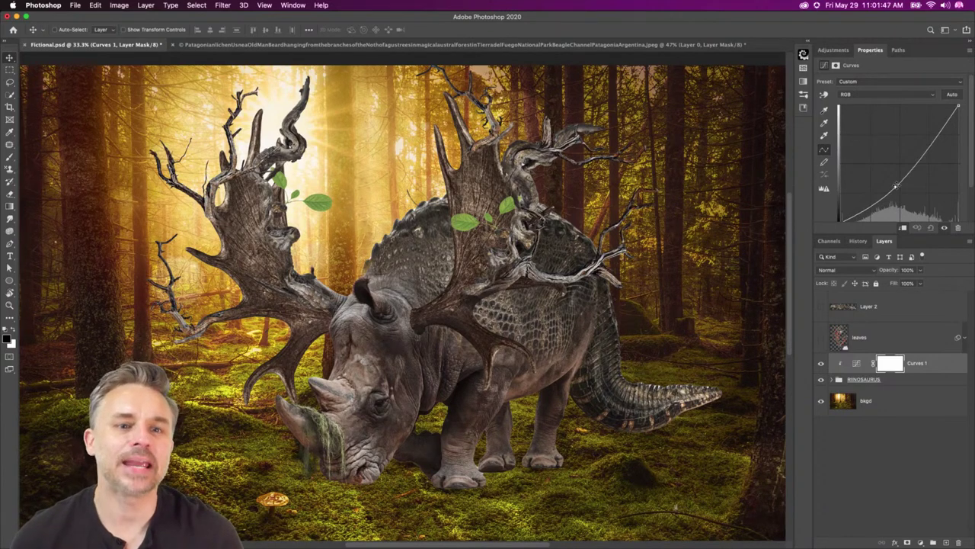
Fine-tune the midtones of the green channel in the creature's Curves adjustment and check the red channel.
left_click(857, 95)
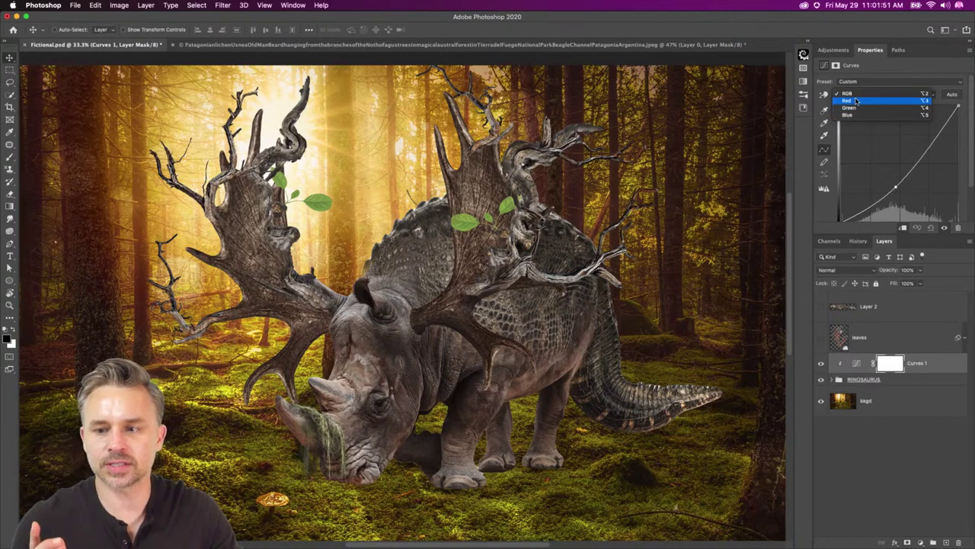
left_click(855, 108)
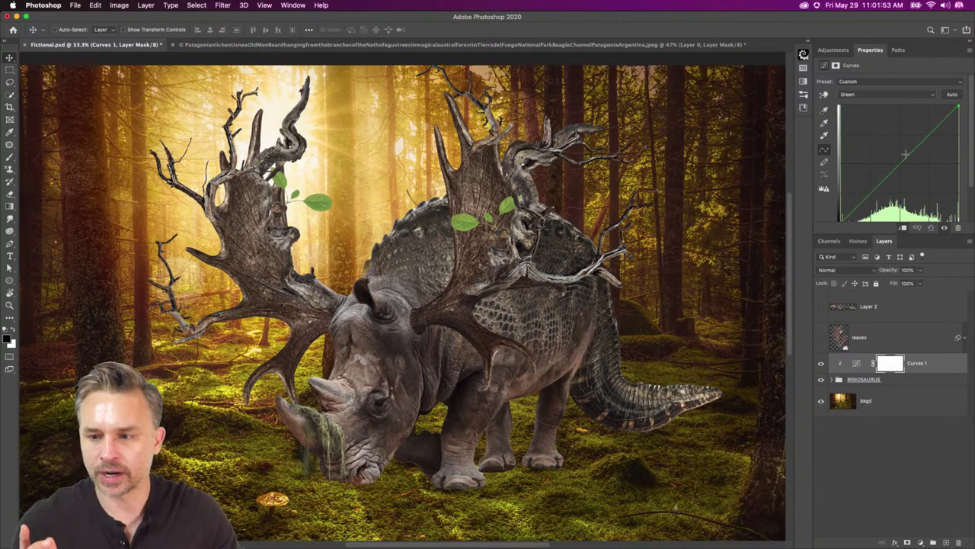
mouse_move(907, 158)
left_mouse_down()
mouse_move(925, 171)
mouse_move(902, 144)
mouse_move(908, 153)
left_mouse_up()
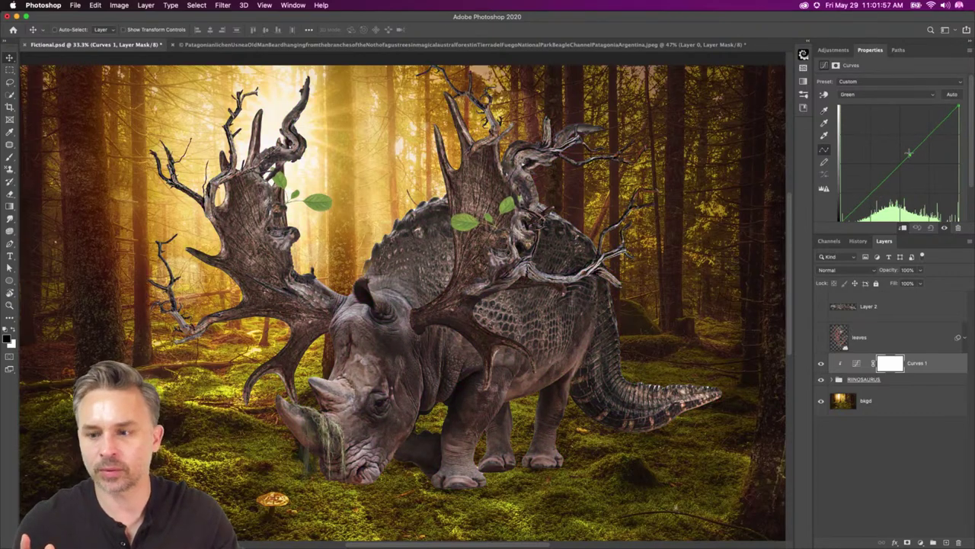
left_click(870, 95)
left_click(853, 84)
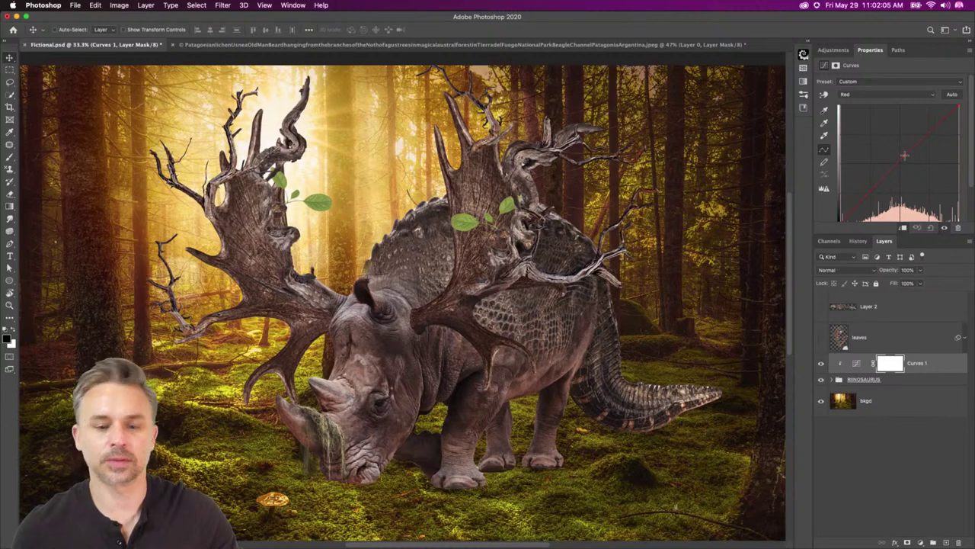
left_click(935, 363)
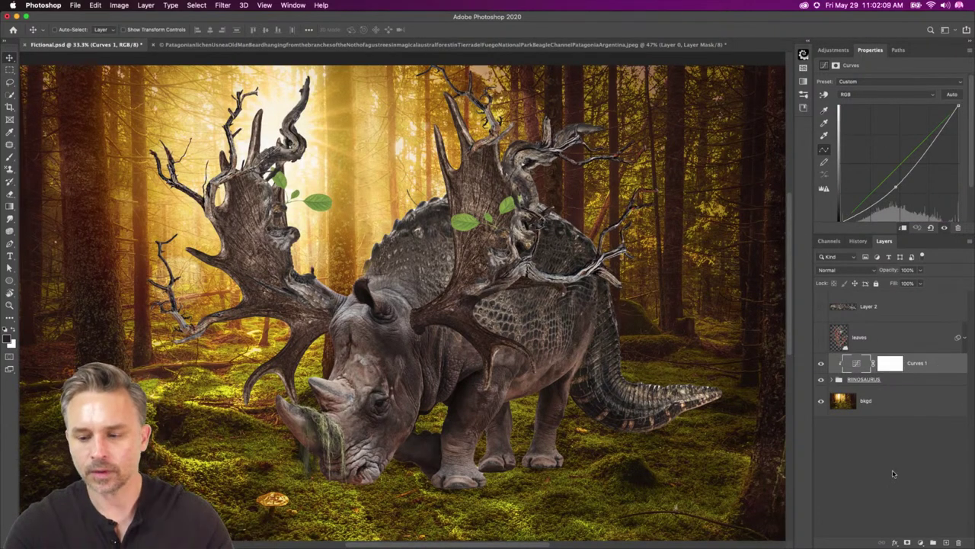
Add a second Curves adjustment clipped to the creature group and hide the first Curves adjustment.
left_click(921, 542)
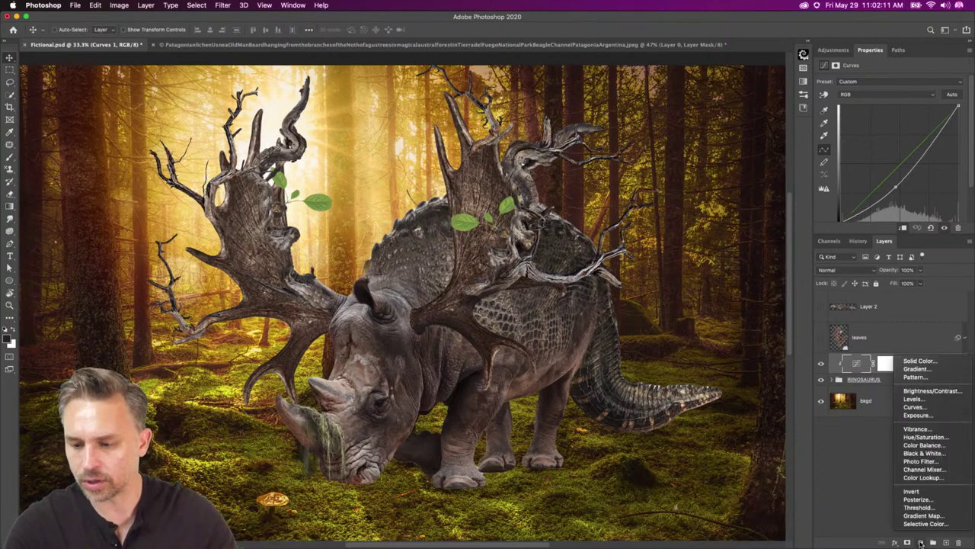
left_click(934, 415)
key("super+z")
left_click(922, 541)
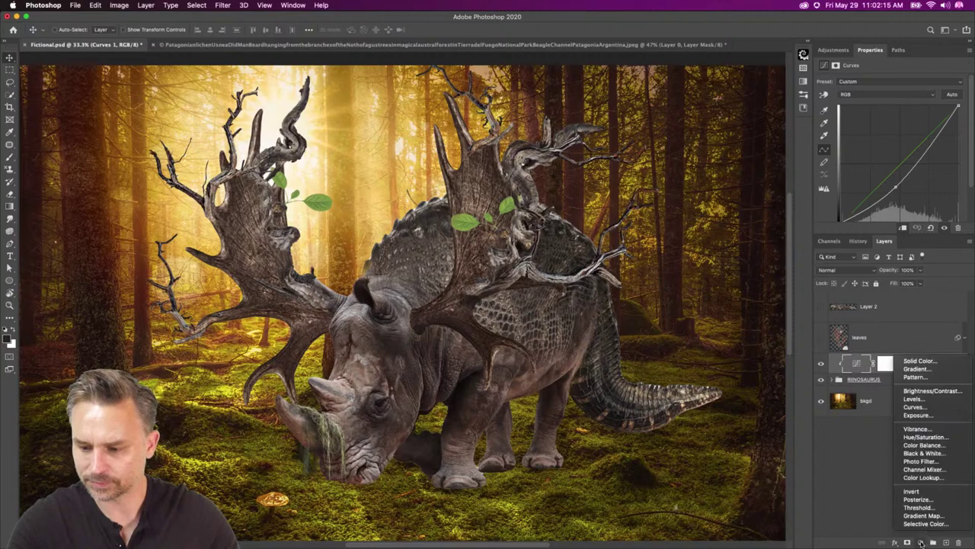
left_click(916, 407)
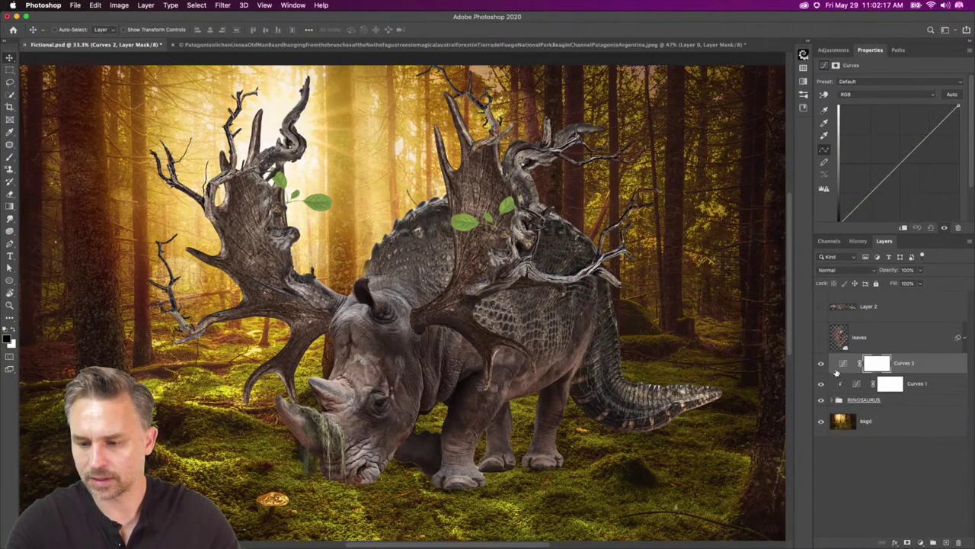
left_click_drag(920, 369, 918, 377)
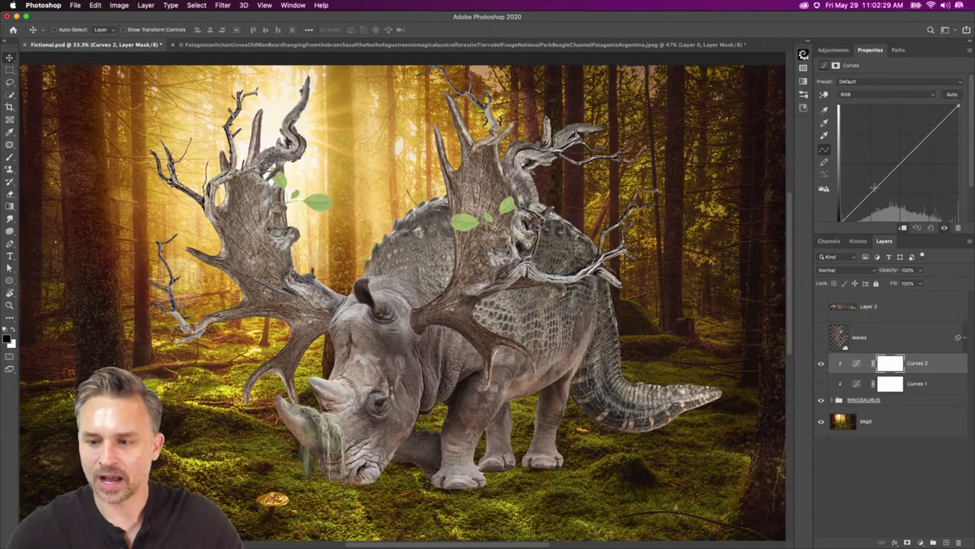
Try darkening the creature by pulling down two points on the new adjustment's RGB curve, and reset the curve.
mouse_move(875, 188)
left_mouse_down()
mouse_move(872, 171)
mouse_move(883, 192)
left_mouse_up()
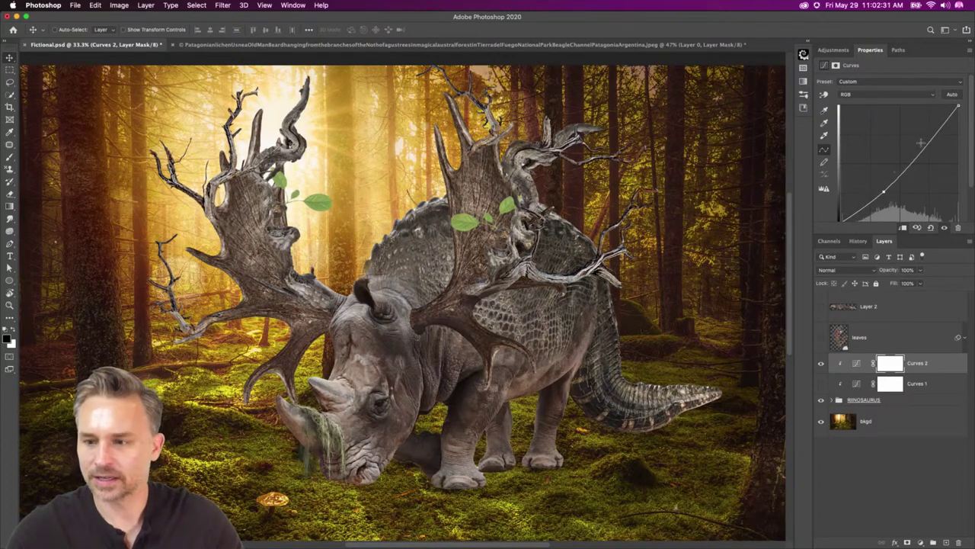
left_click_drag(929, 142, 934, 145)
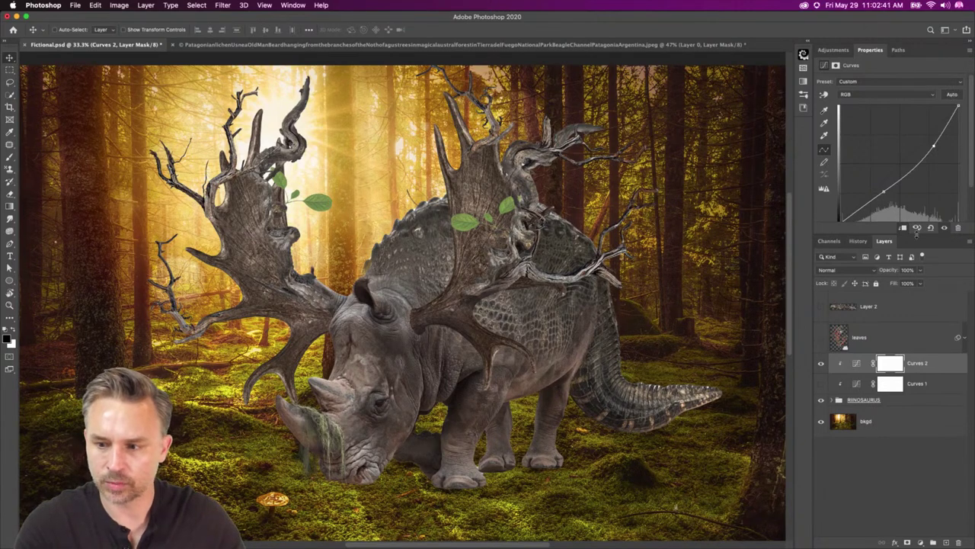
left_click(930, 228)
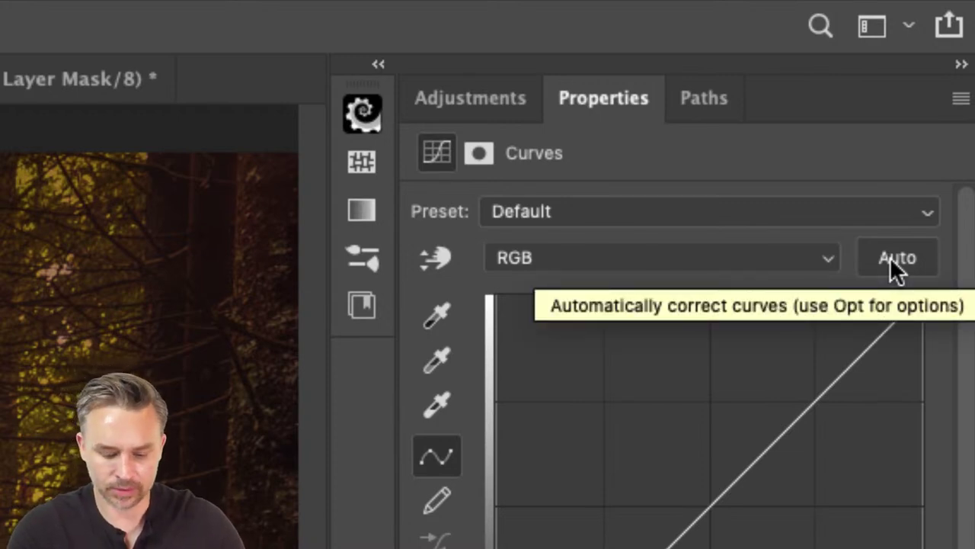
Try the Monochromatic Contrast, Per Channel Contrast and Find Dark & Light Colors auto correction algorithms on the new Curves adjustment, and cancel the options.
scroll(890, 259, "down", 3)
scroll(890, 259, "up", 3)
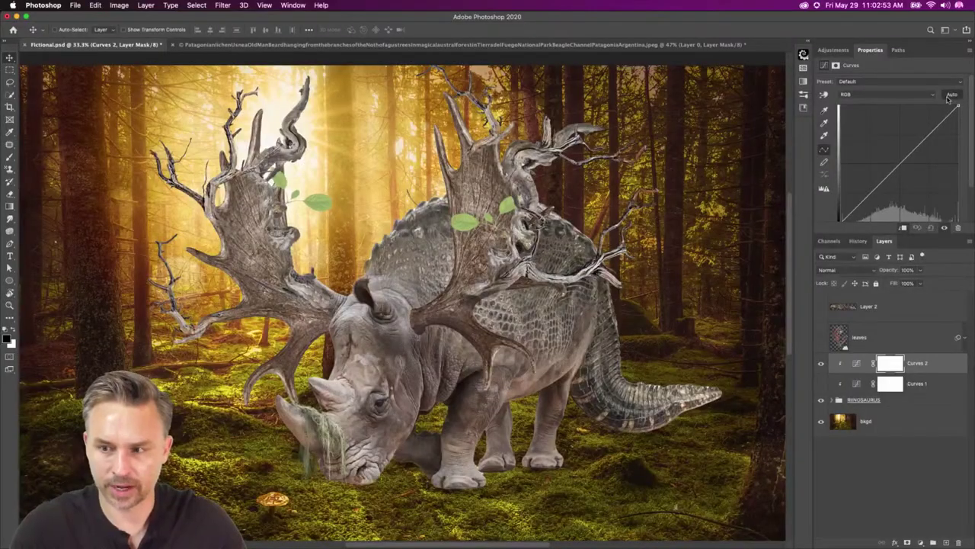
left_click(896, 259, "alt")
left_click_drag(613, 165, 645, 165)
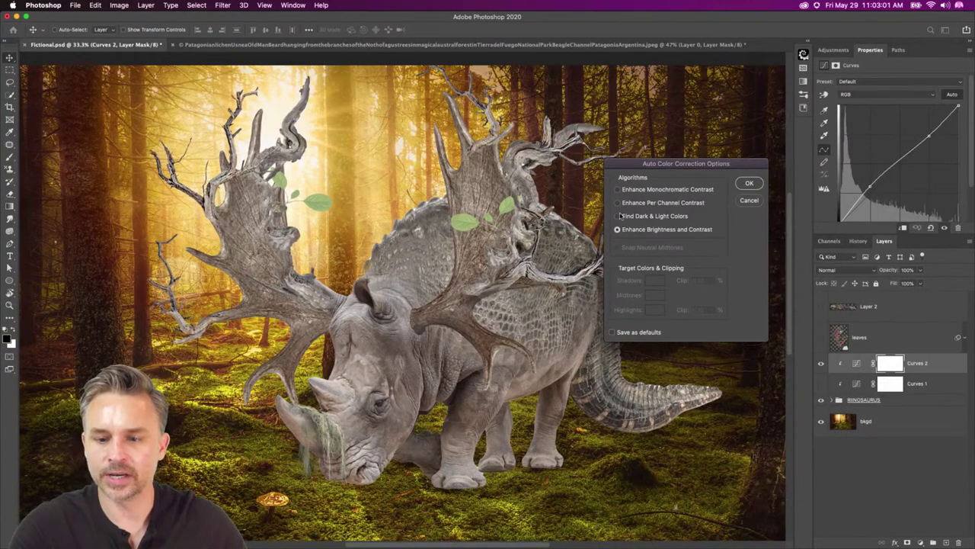
left_click(618, 189)
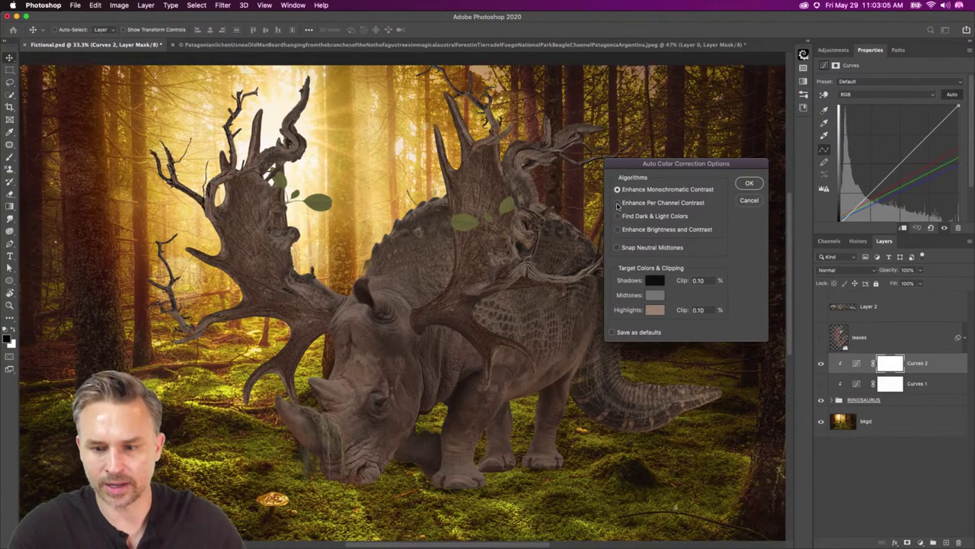
left_click(617, 203)
left_click(618, 217)
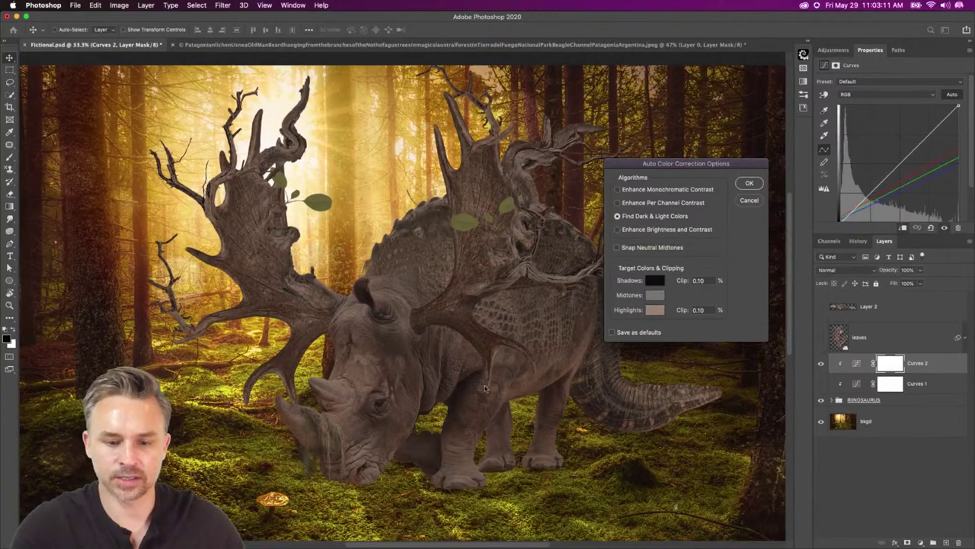
left_click(653, 281)
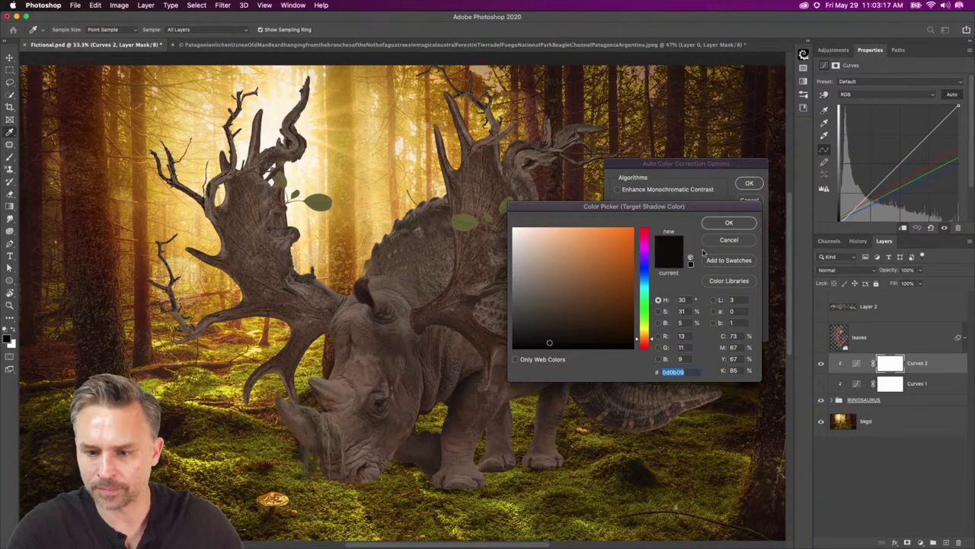
left_click(728, 222)
left_click(747, 200)
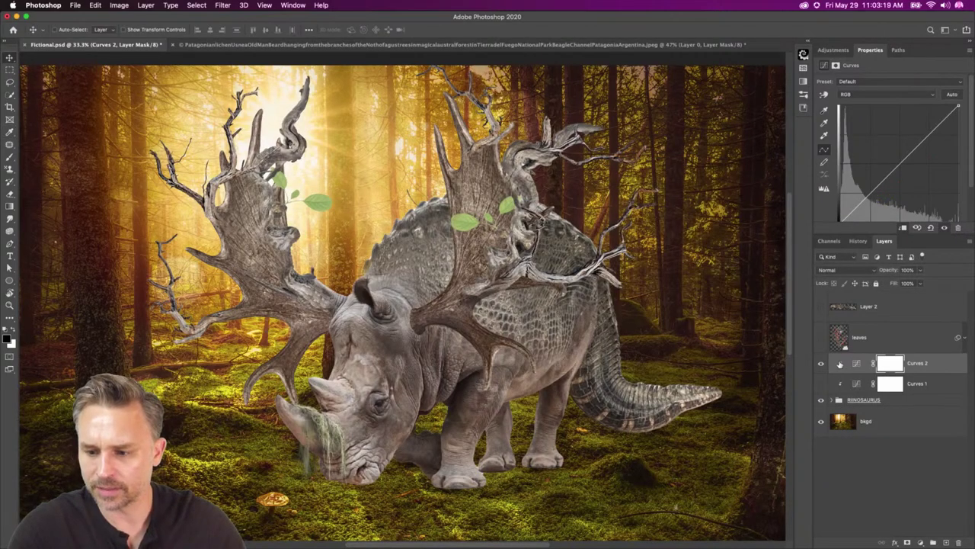
Set the auto color correction algorithm of the upper Curves adjustment to Find Dark & Light Colors.
left_click(857, 364)
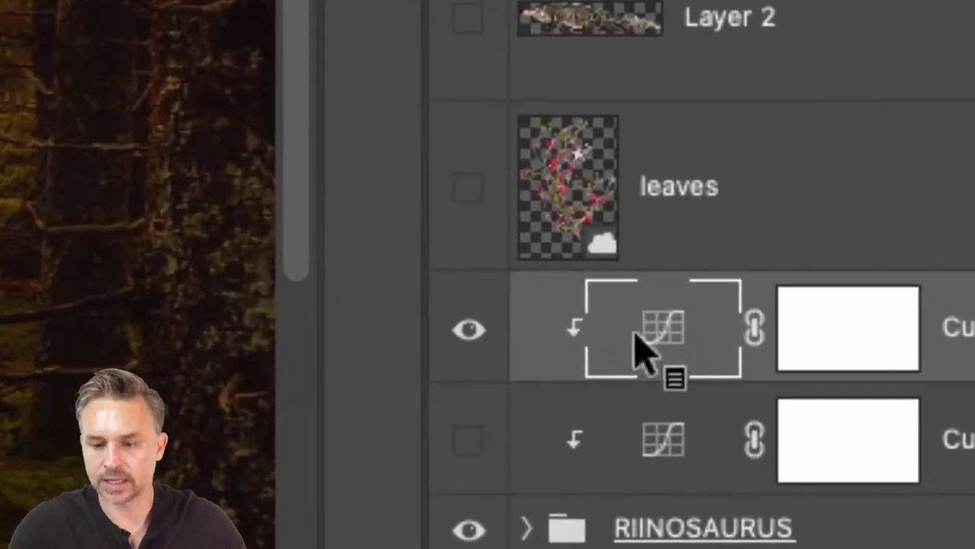
left_click(896, 365)
left_click(663, 344)
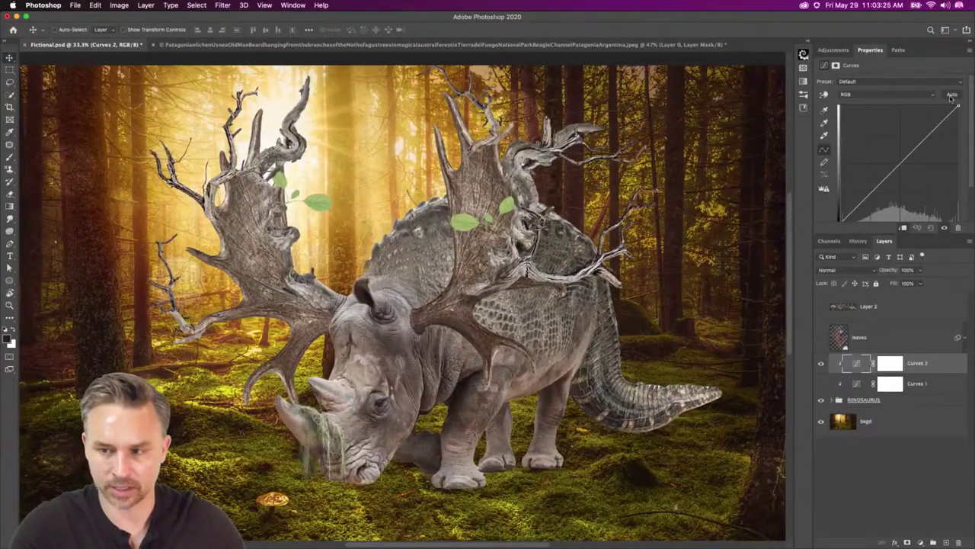
left_click(951, 94, "alt")
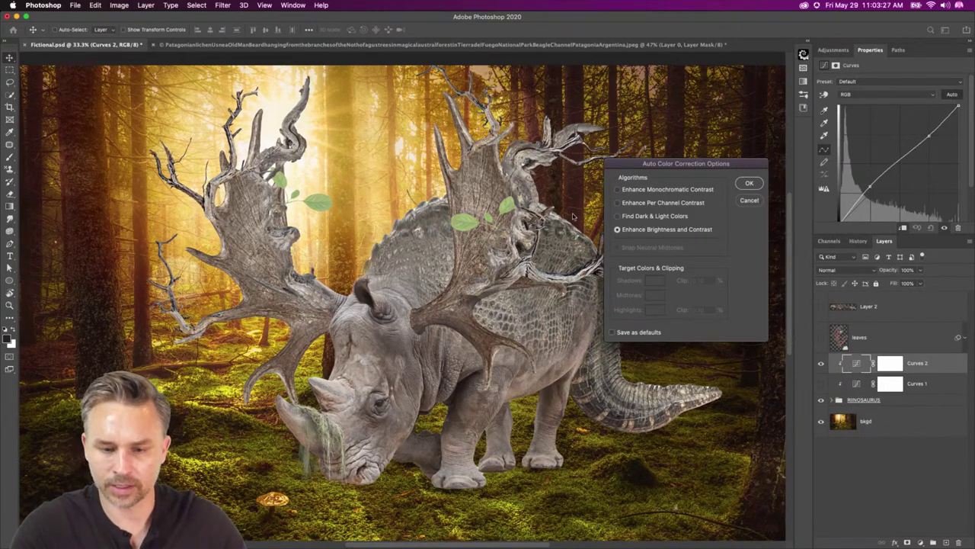
left_click(617, 217)
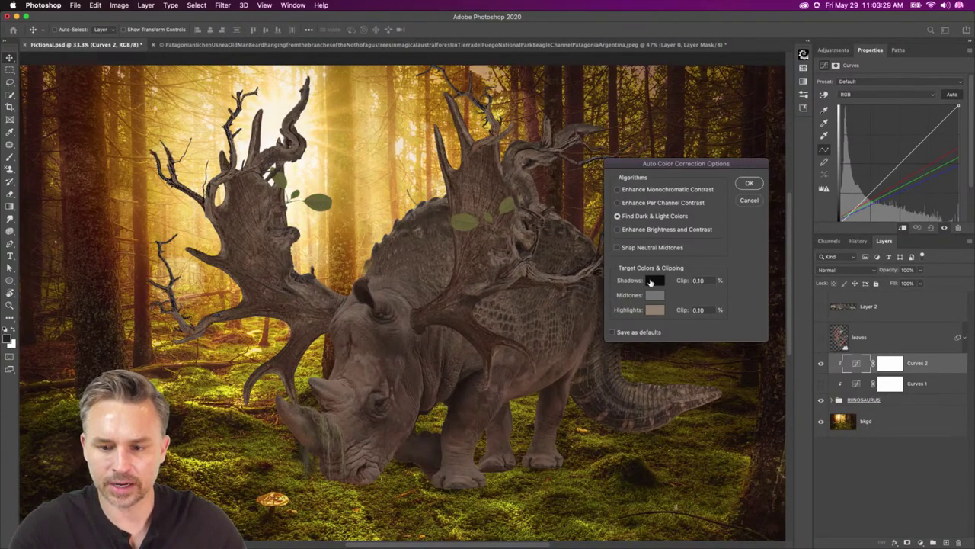
Sample the dark tree areas of the forest for the target shadow color and refine it to #140a09.
left_click(650, 281)
left_click(96, 350)
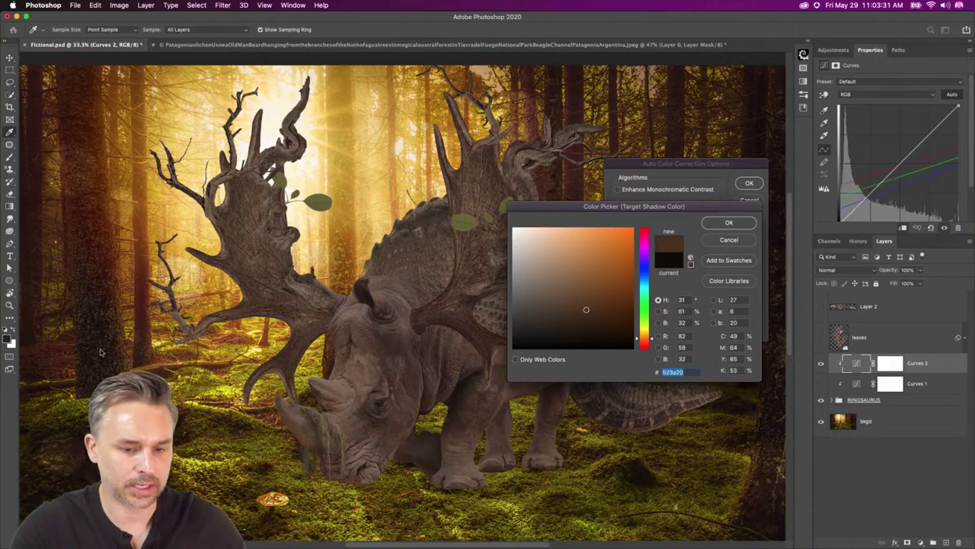
left_click(55, 242)
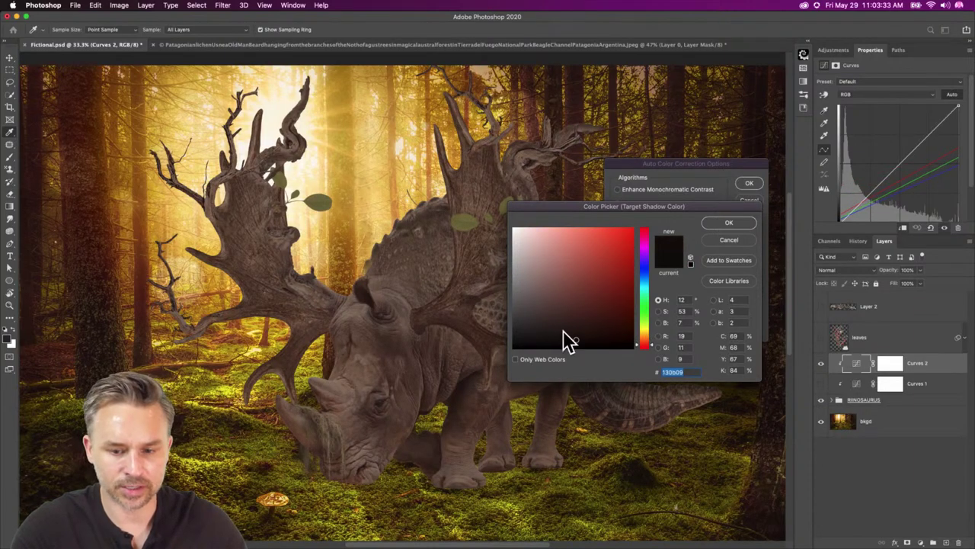
left_click_drag(548, 333, 547, 339)
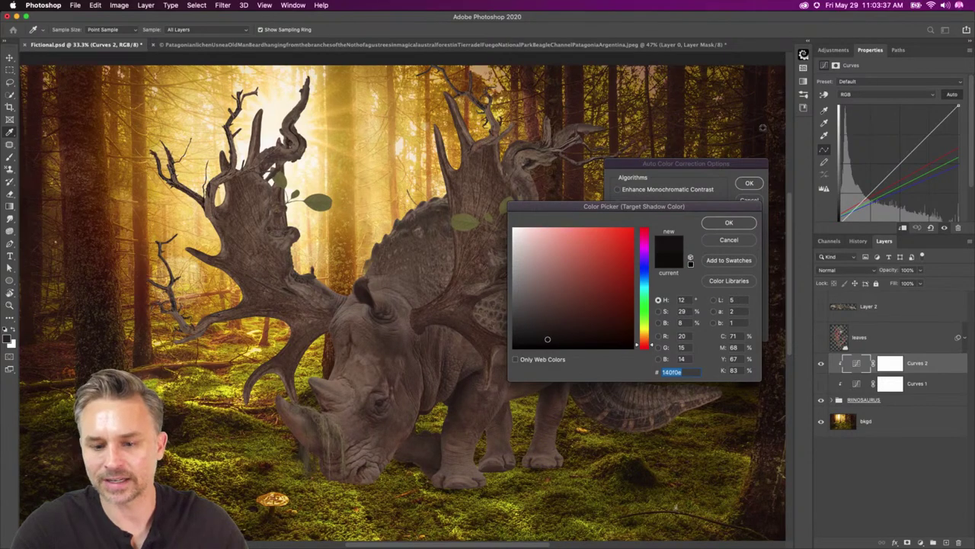
left_click(576, 338)
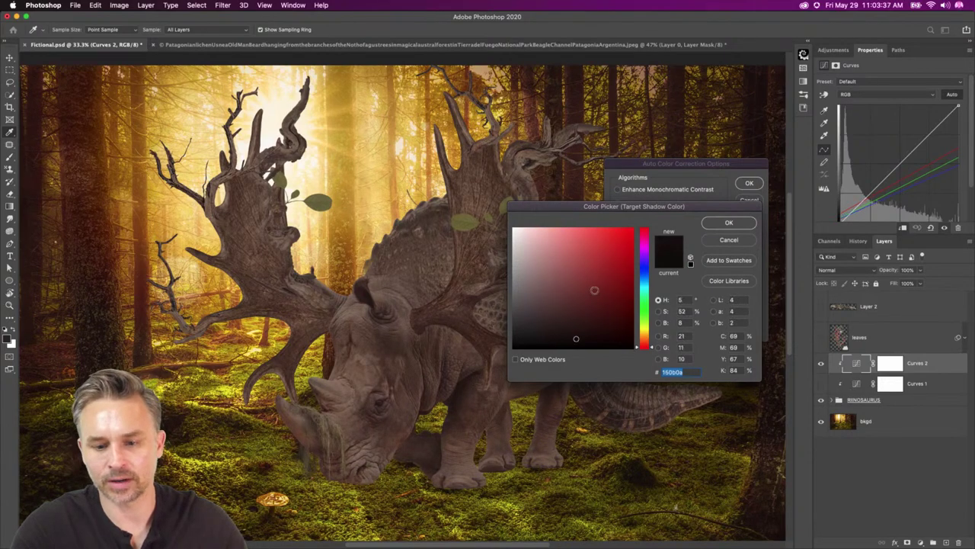
left_click(729, 222)
left_click(653, 281)
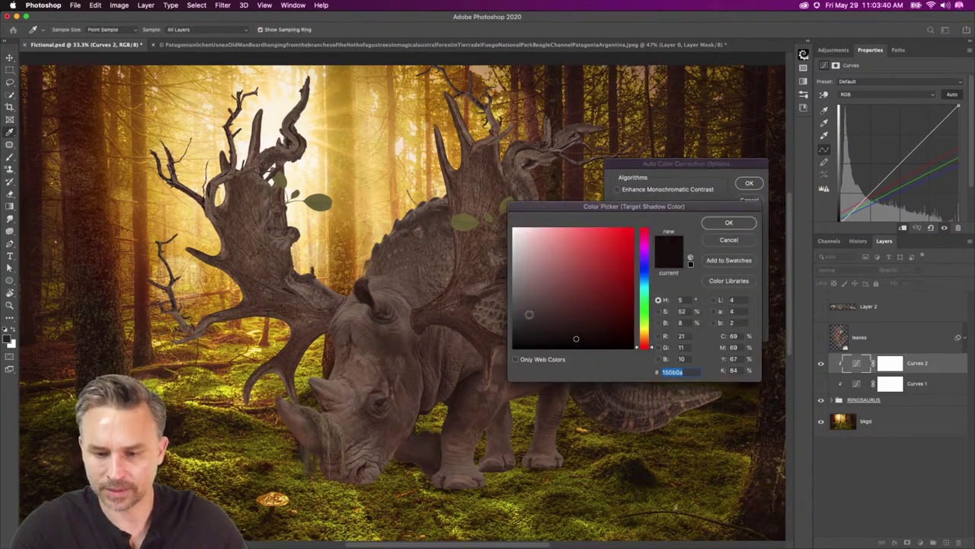
left_click(573, 333)
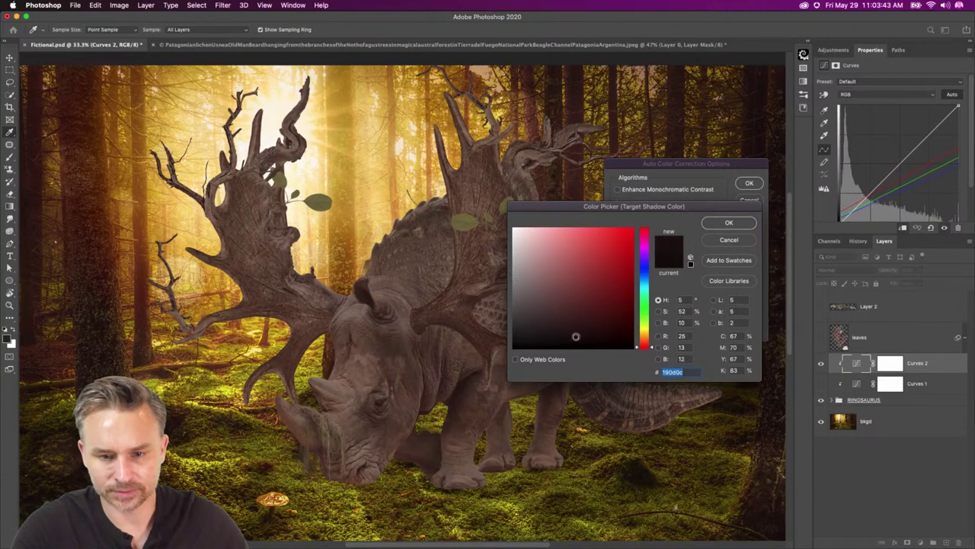
left_click(576, 339)
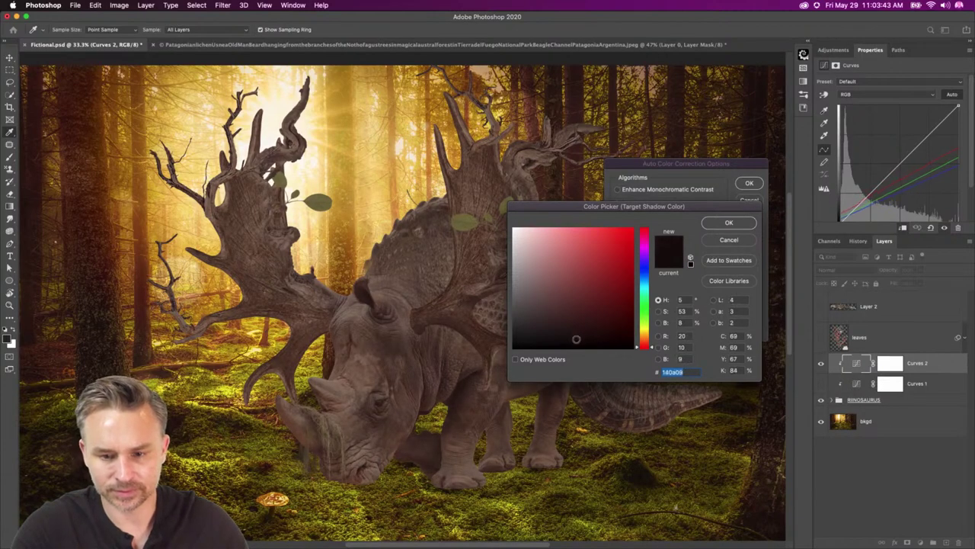
left_click(728, 224)
Sample the bright yellow glow between the trees as the target highlight color, #fef0c9.
left_click(648, 311)
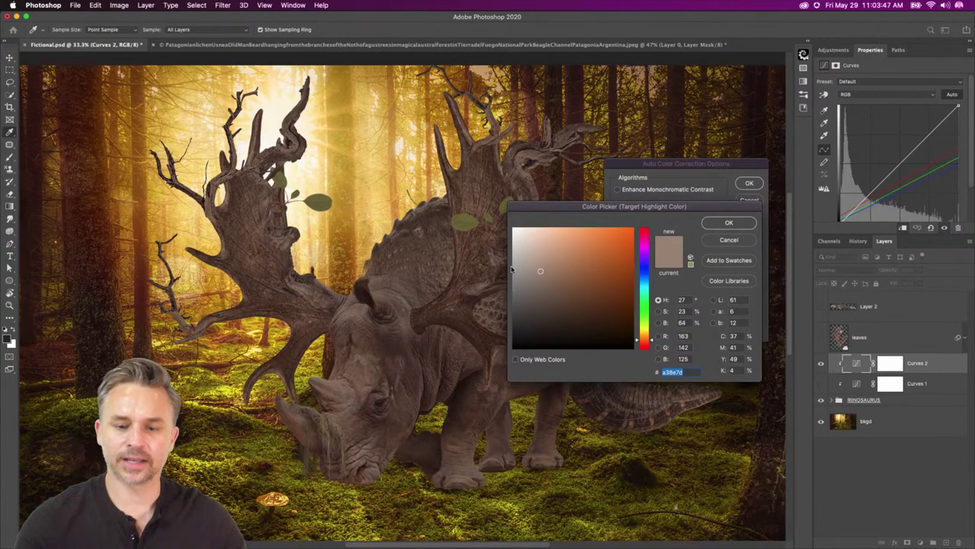
left_click(345, 275)
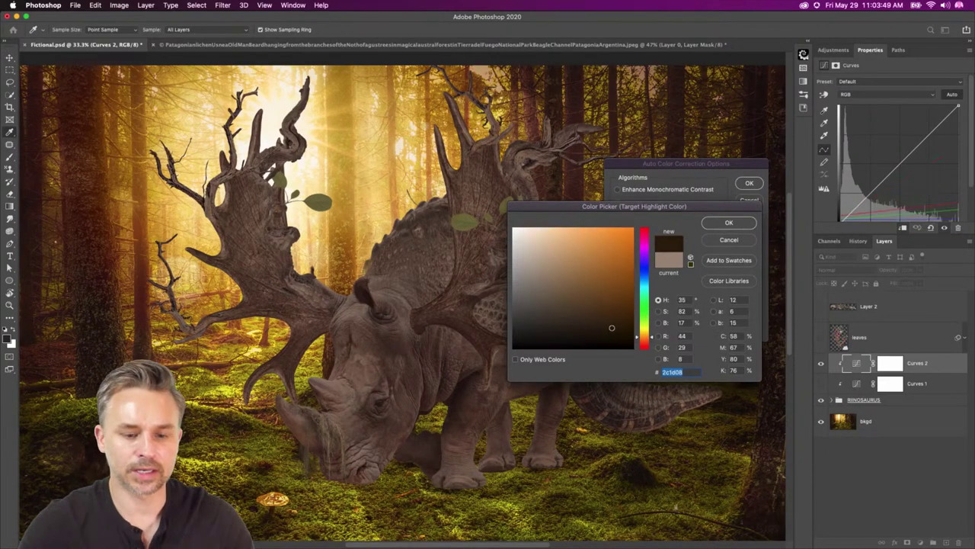
left_click(366, 243)
left_click(359, 220)
left_click(352, 205)
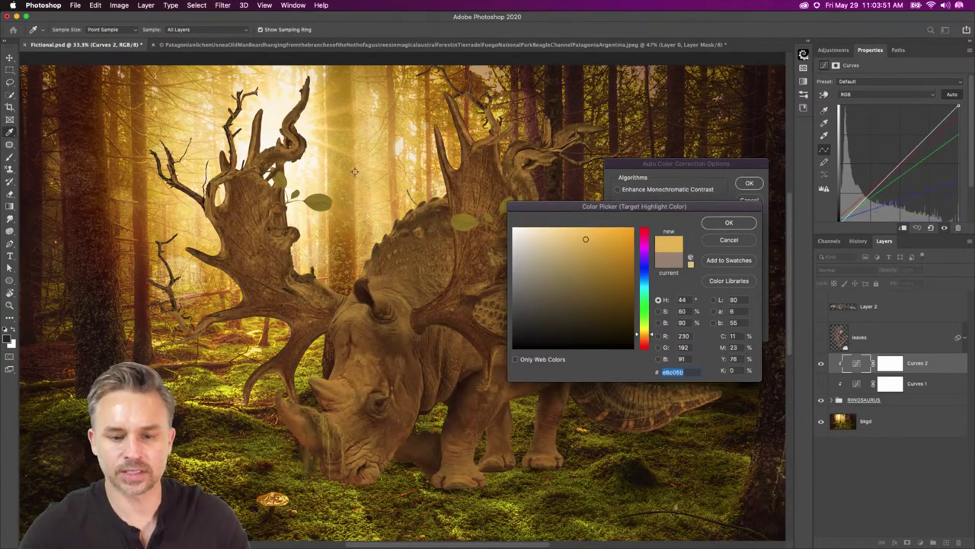
left_click(296, 174)
left_click(322, 179)
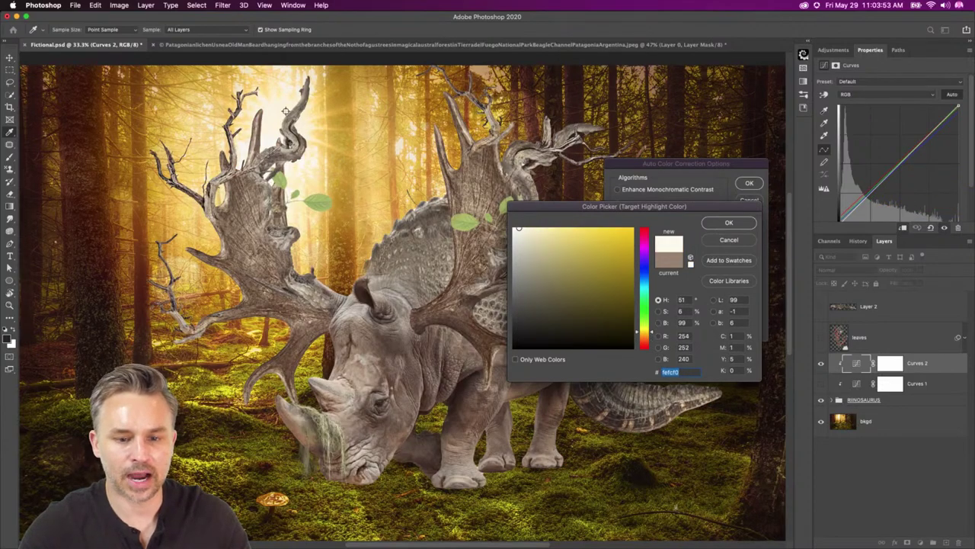
left_click(286, 110)
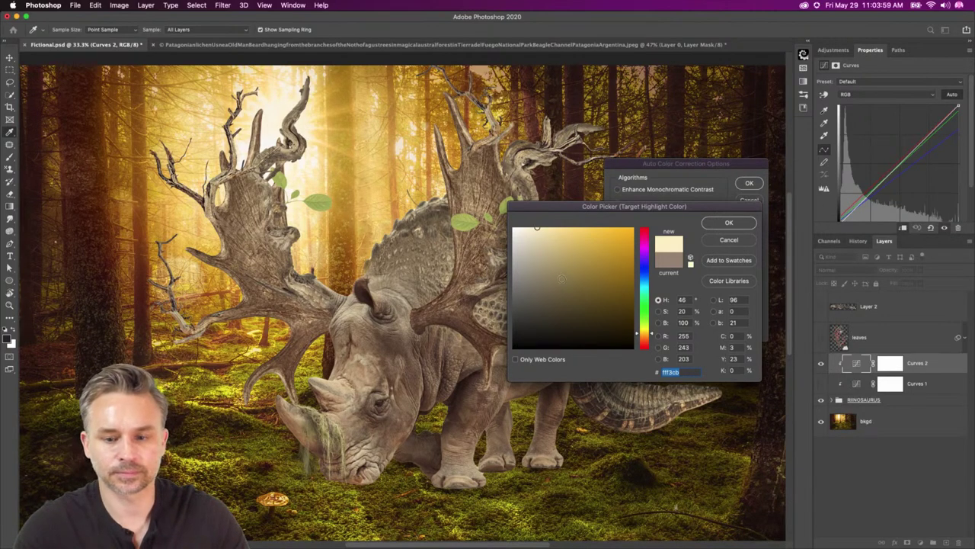
left_click(301, 178)
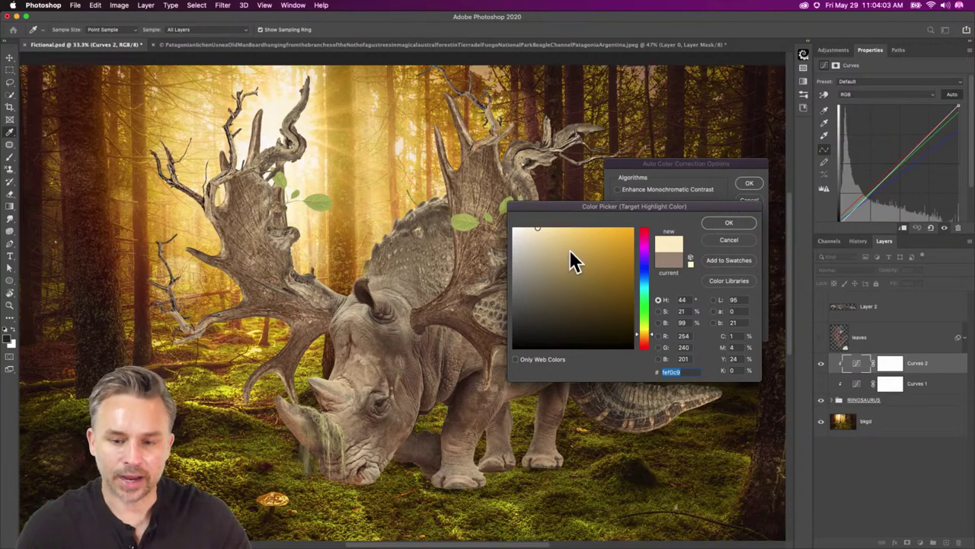
Darken the target highlight color to #b3a273 and apply the auto color correction to the creature.
left_click(543, 234)
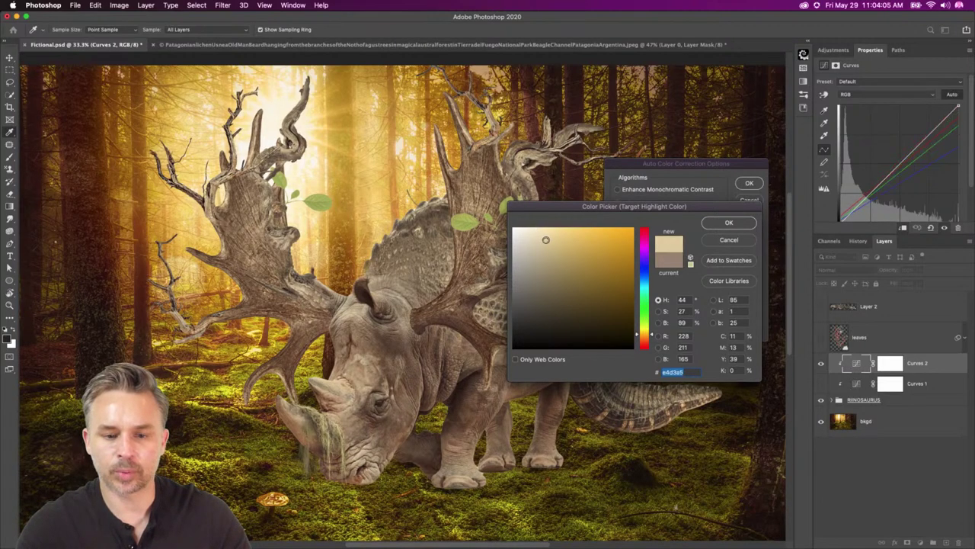
mouse_move(543, 234)
left_mouse_down()
mouse_move(557, 271)
mouse_move(555, 263)
left_mouse_up()
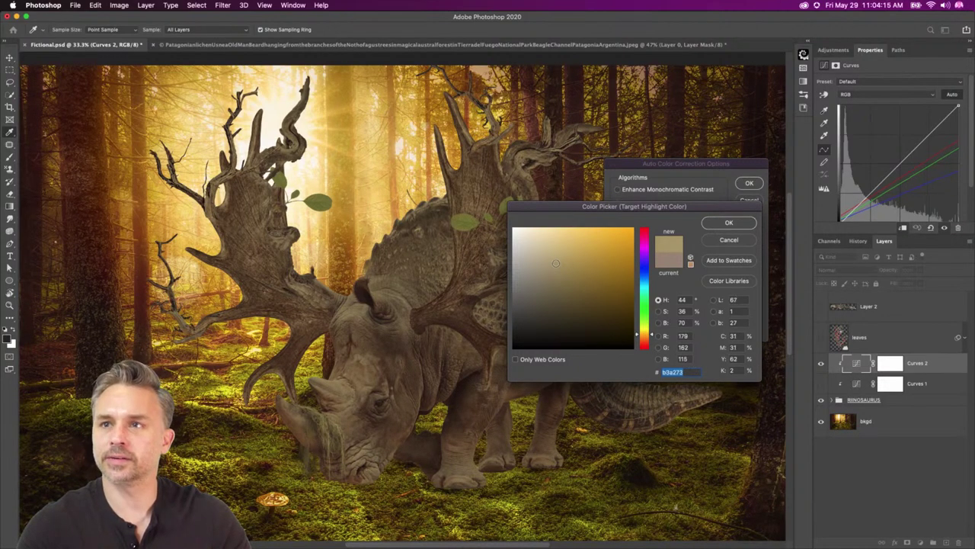
left_click(728, 223)
left_click(749, 183)
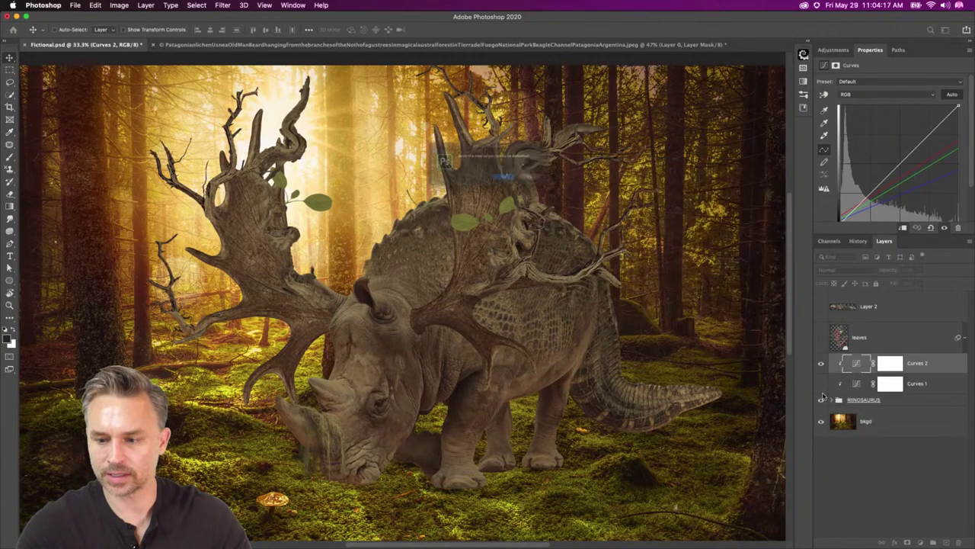
left_click(505, 188)
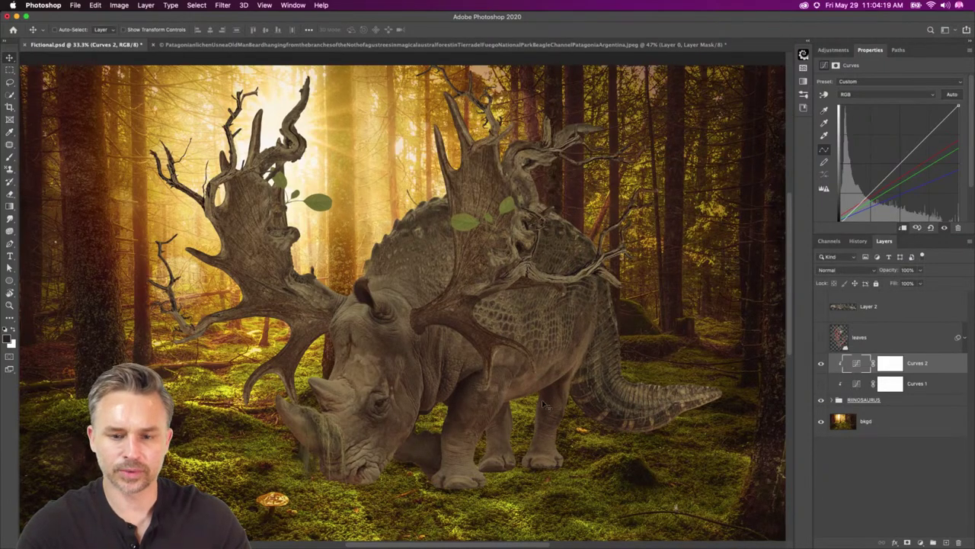
Hide the upper Curves adjustment and show the first one to compare the two corrections.
left_click(821, 364)
left_click(821, 383)
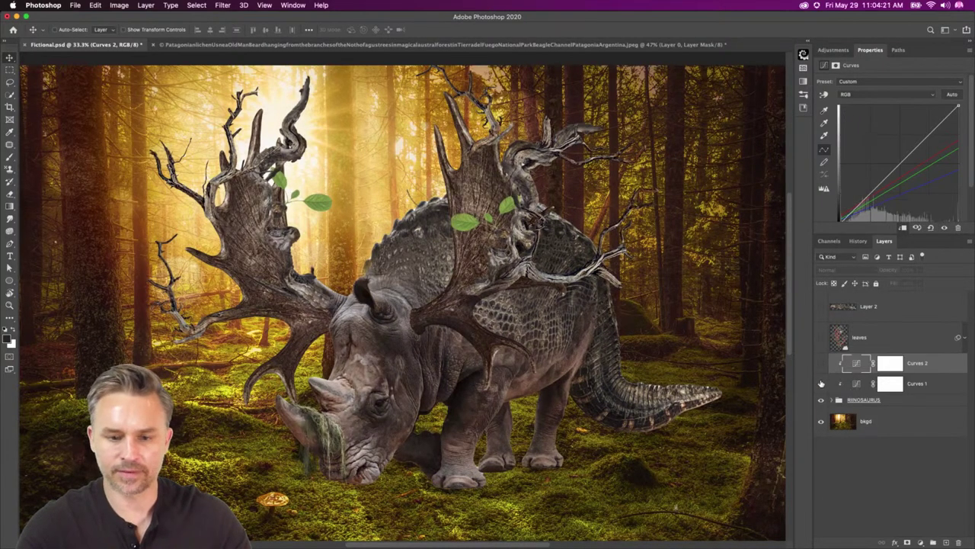
Show the upper Curves adjustment again and examine how the corrected creature blends with the forest floor and the light.
left_click(822, 364)
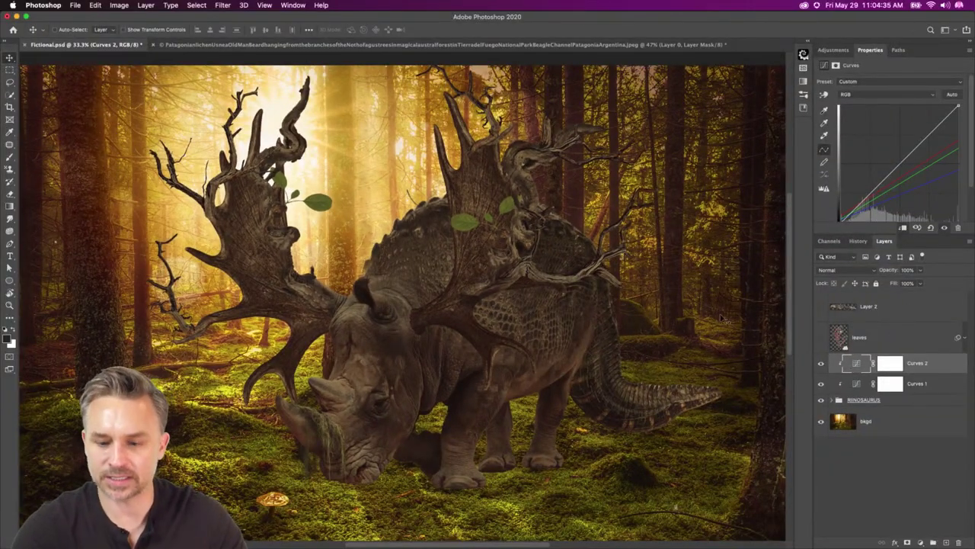
left_click_drag(408, 341, 358, 211)
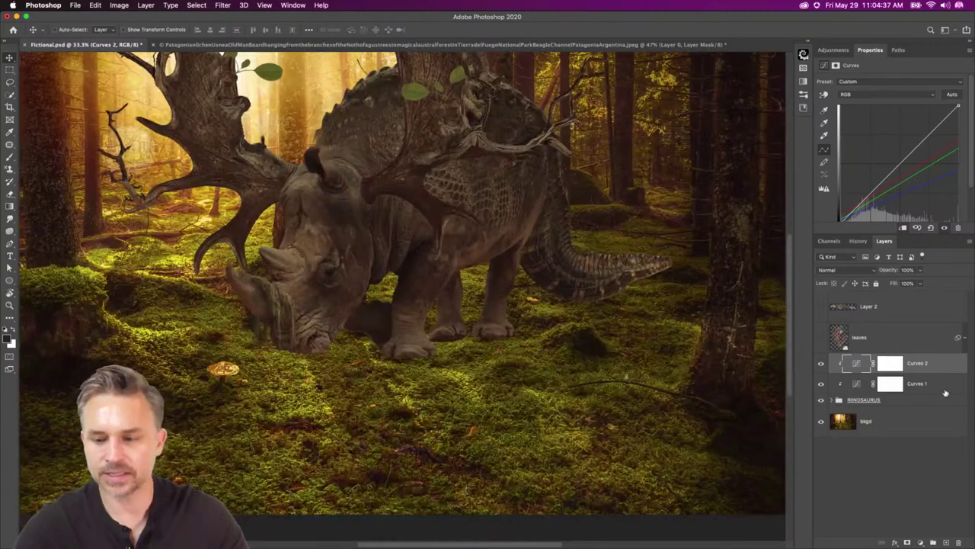
left_click(901, 399)
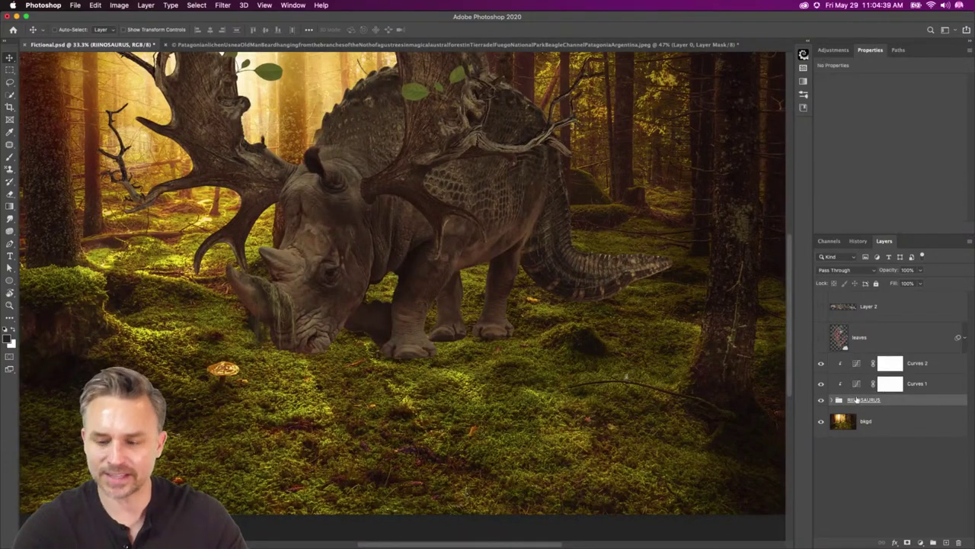
left_click(917, 363)
left_click_drag(427, 213, 500, 382)
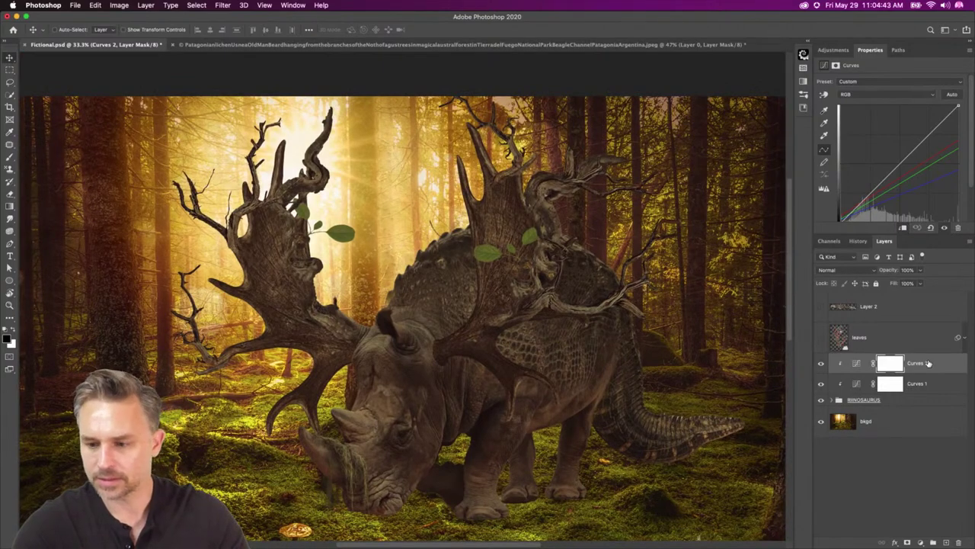
Hide both Curves adjustments and add a new clipped layer directly above the RINOSAURUS group.
left_click(916, 400)
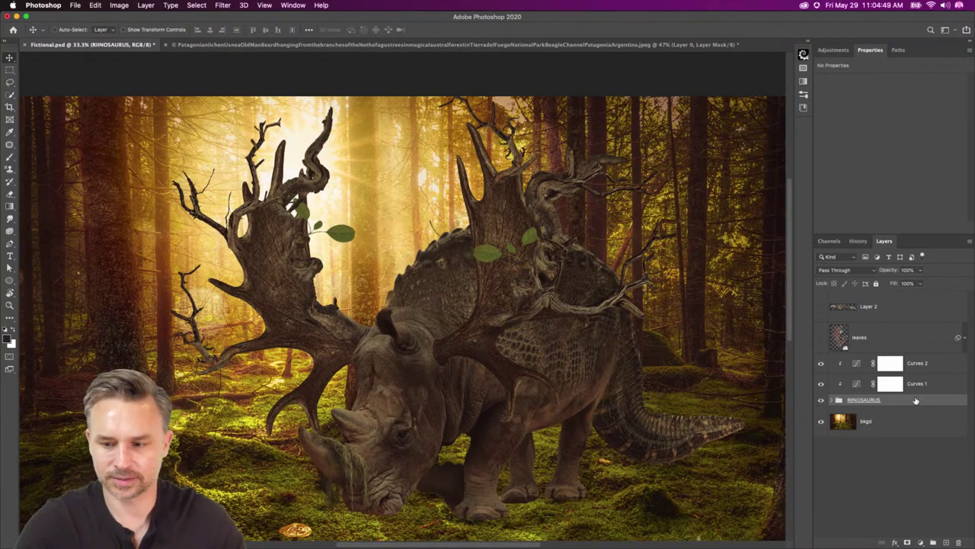
left_click_drag(821, 364, 822, 385)
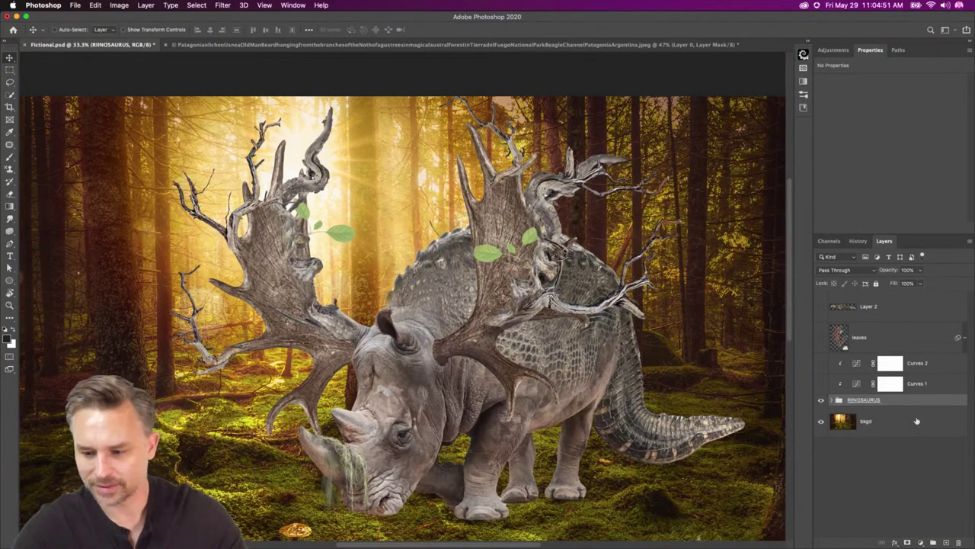
left_click(945, 543)
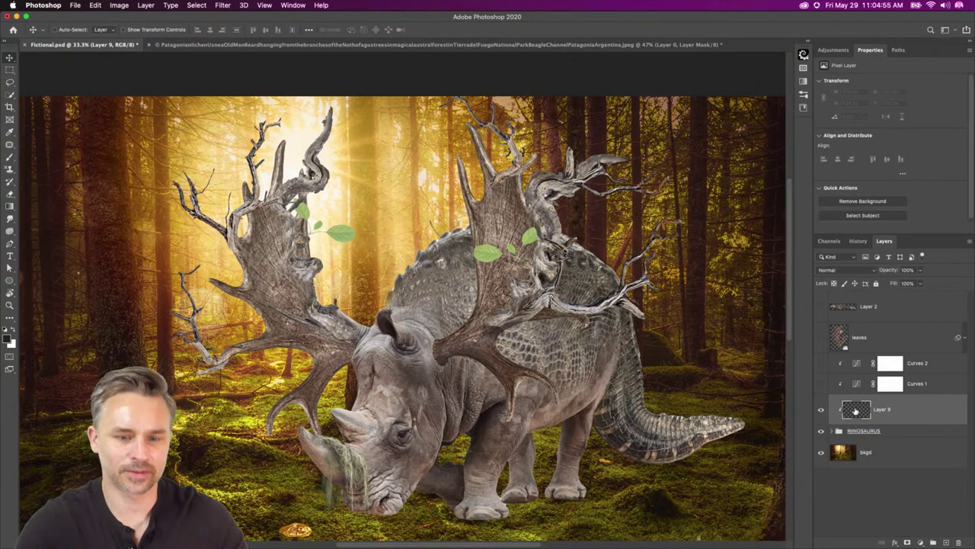
Fill the entire clipped layer with a golden yellow sampled from the forest glow, and clear the selection.
key("super+a")
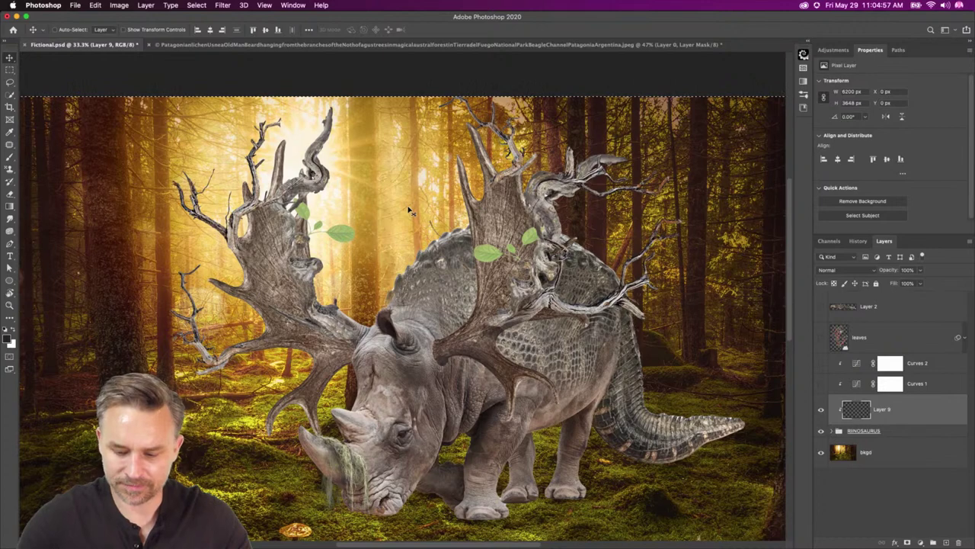
key("i")
left_click(331, 207)
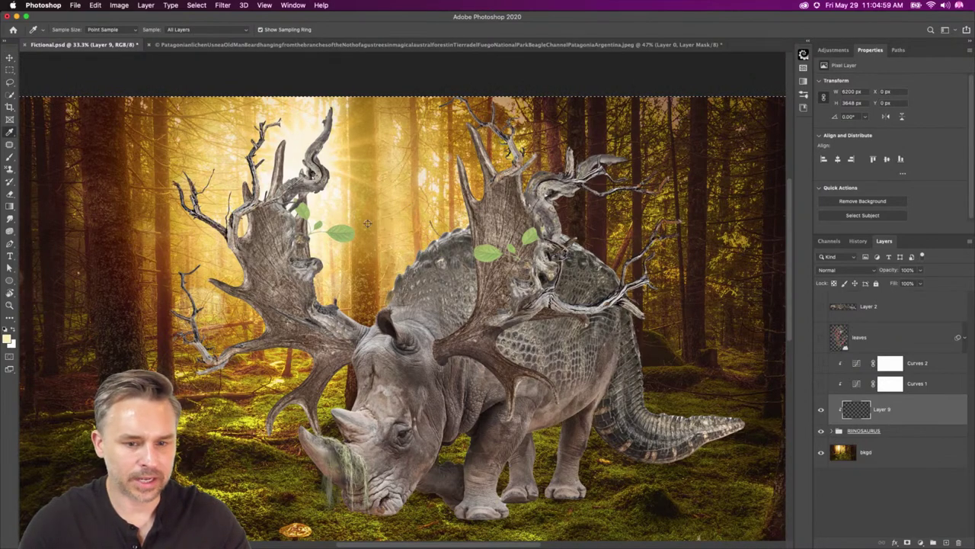
left_click(367, 224)
left_click(367, 248)
left_click(361, 216)
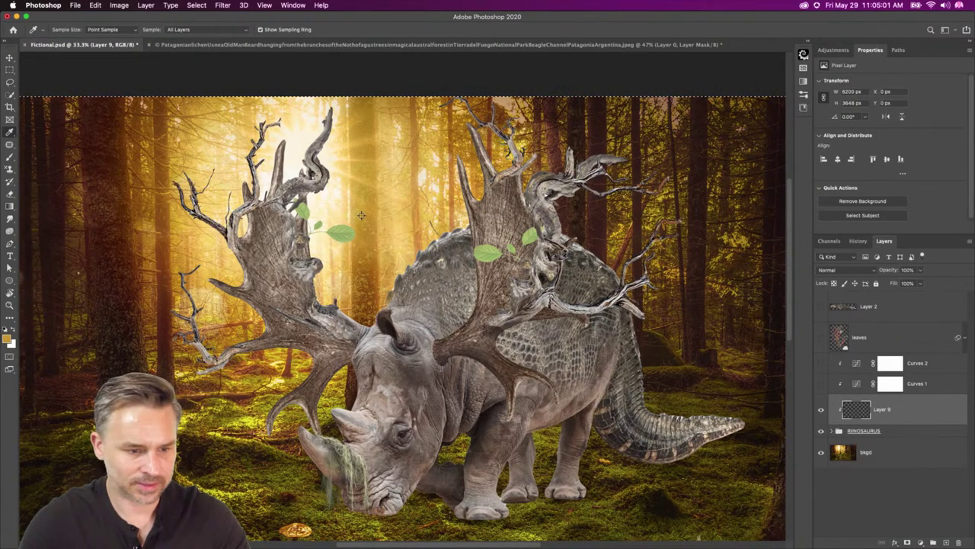
key("shift+BackSpace")
key("Return")
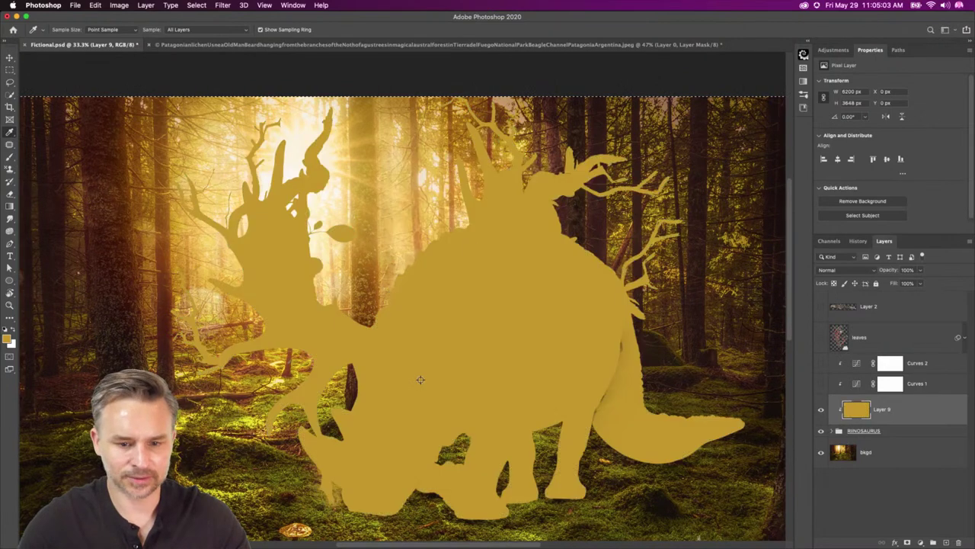
key("ctrl+d")
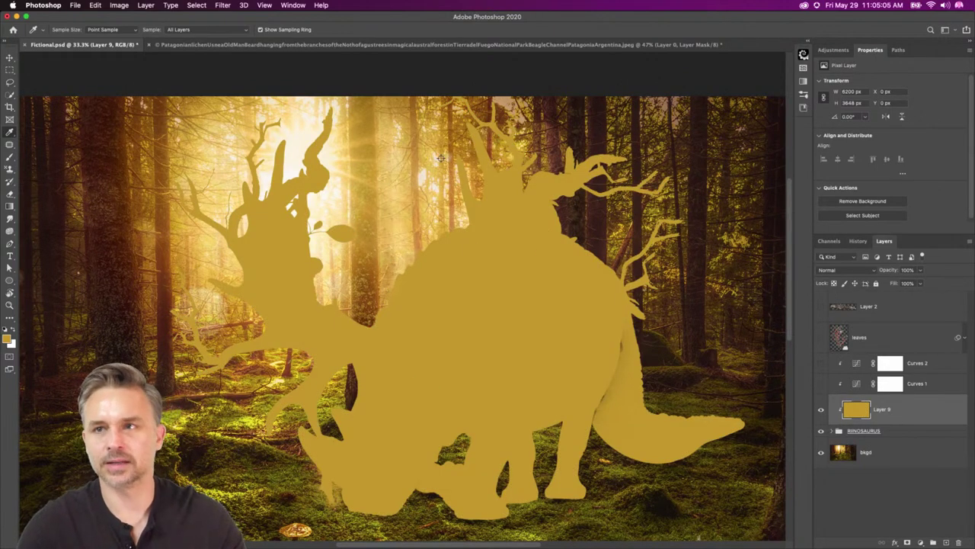
Set the golden fill layer's blend mode to Soft Light and compare the creature with and without the tint.
left_click(849, 271)
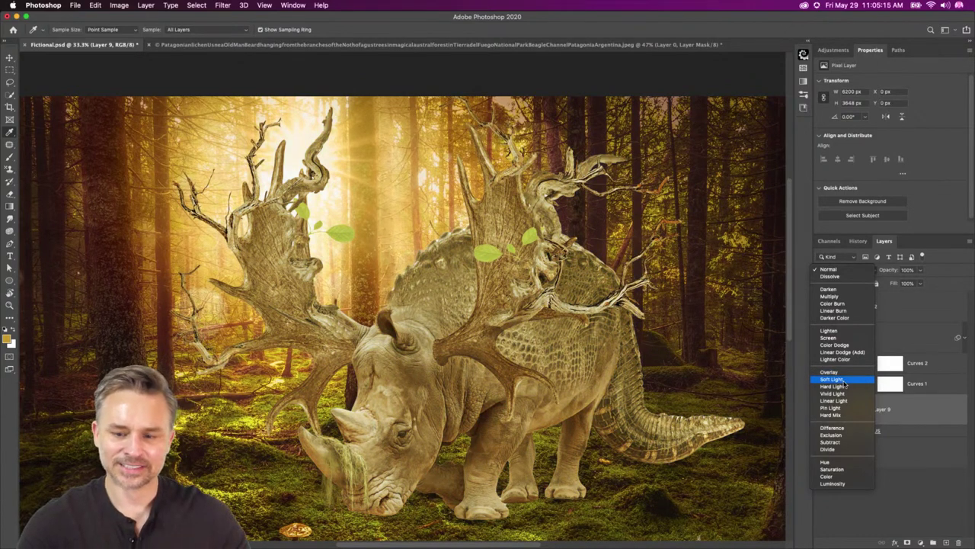
left_click(832, 379)
left_click(822, 412)
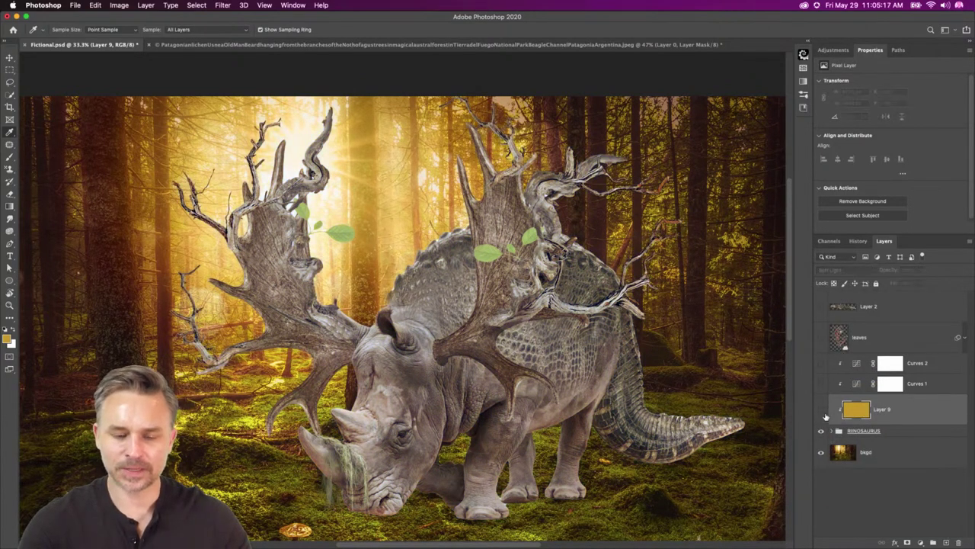
left_click(823, 412)
left_click(823, 412)
left_click(823, 411)
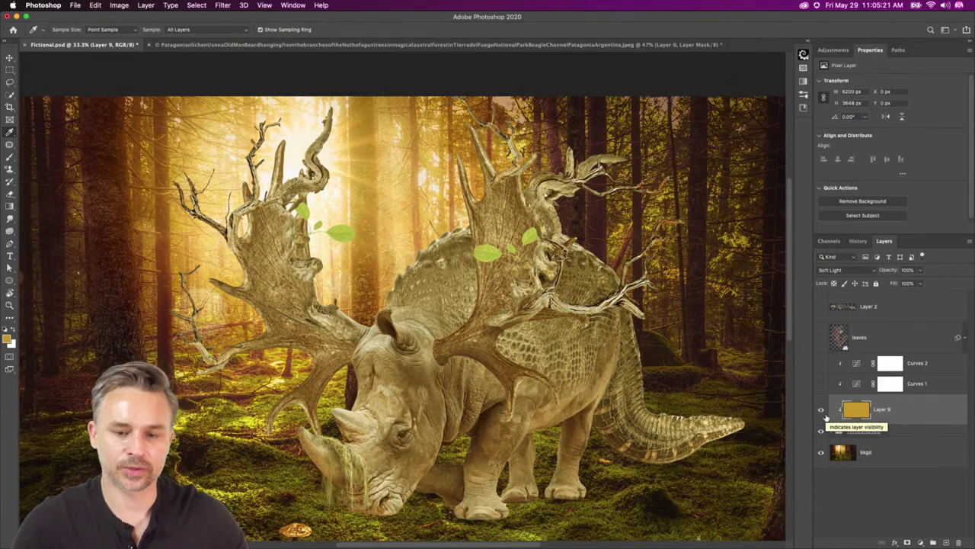
Enlarge the brush to 700 and set the foreground color to a dark golden brown, #7e640e.
key("b")
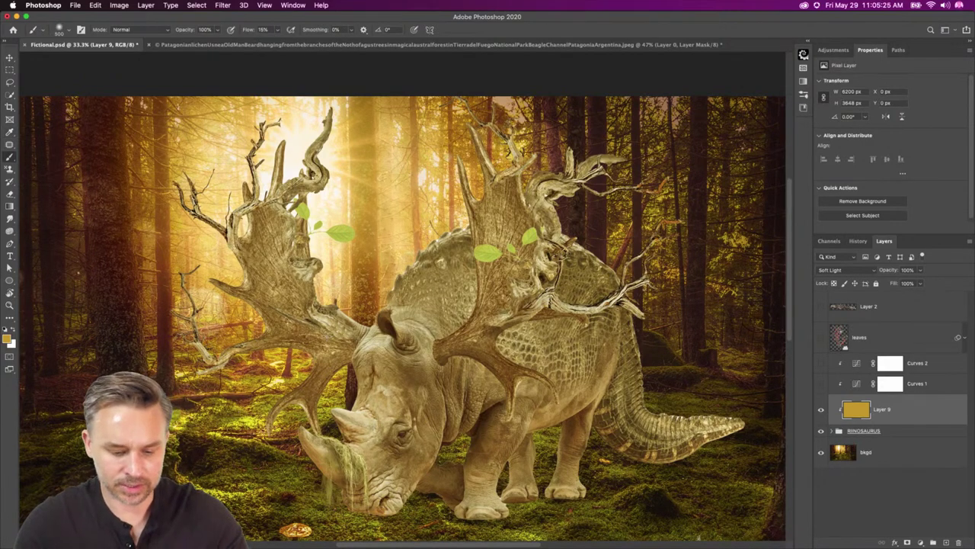
key("bracketright")
key("bracketright")
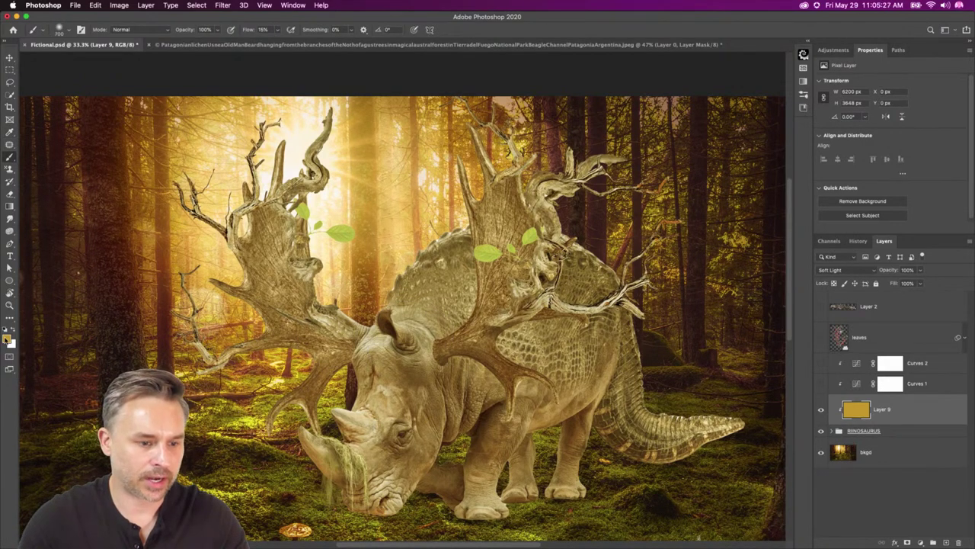
left_click(7, 339)
left_click(620, 288)
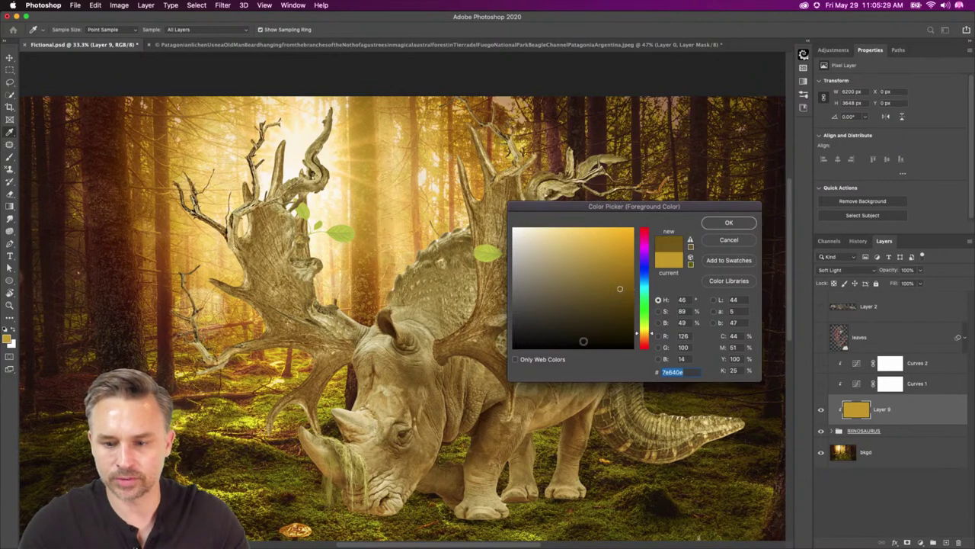
key("Return")
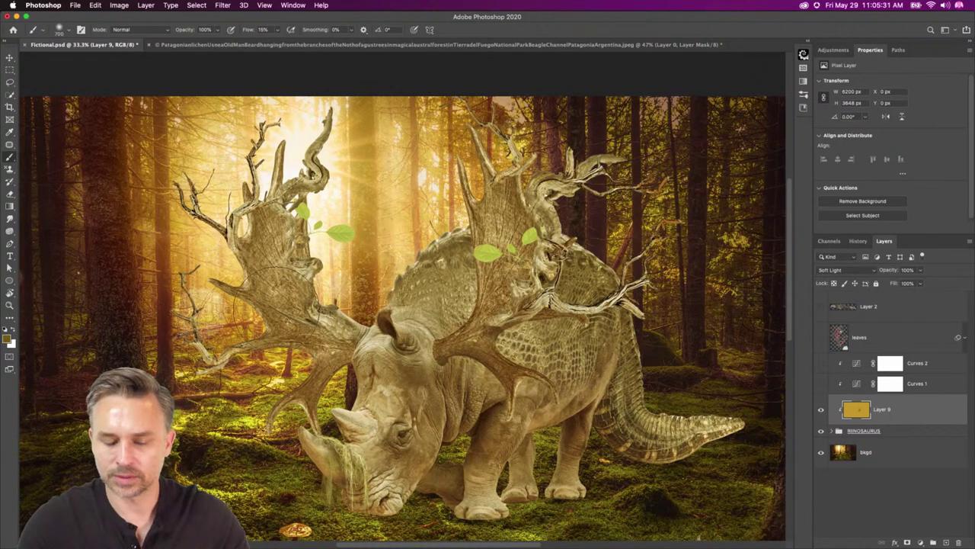
Change the foreground color to a bright, fully saturated yellow.
left_click(7, 339)
left_click_drag(620, 238, 688, 212)
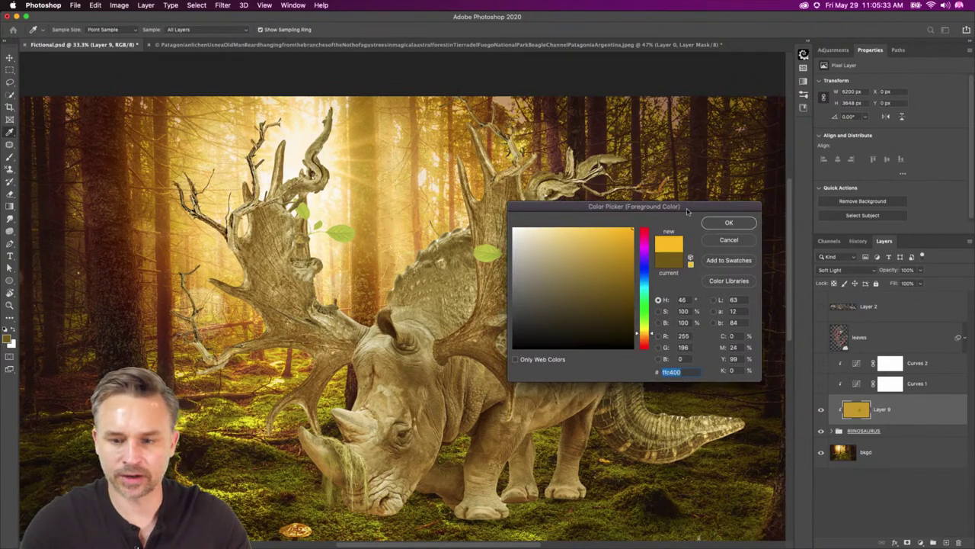
left_click(645, 327)
key("Return")
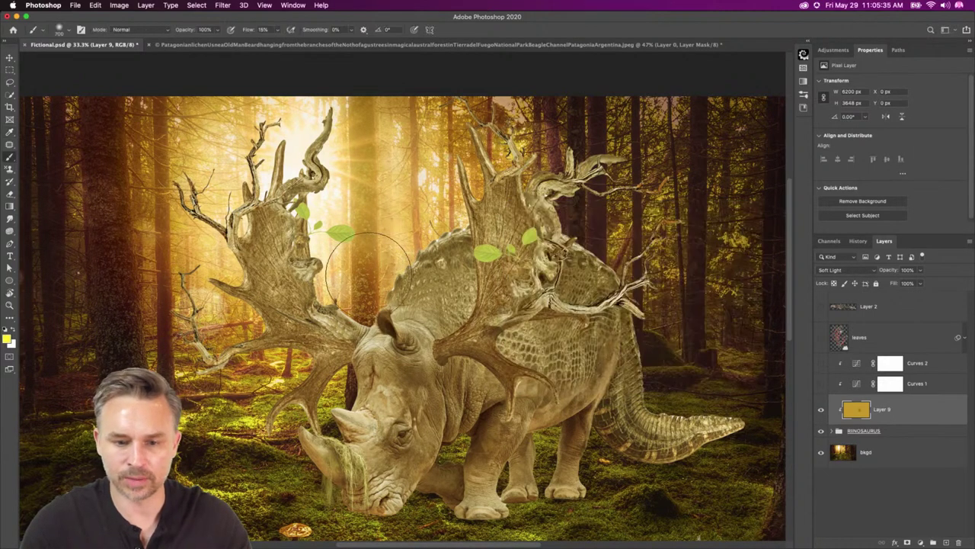
Undo a trial yellow stroke over the creature's back and brush yellow over its belly and flank on Layer 9.
mouse_move(414, 261)
left_mouse_down()
mouse_move(360, 283)
mouse_move(364, 320)
left_mouse_up()
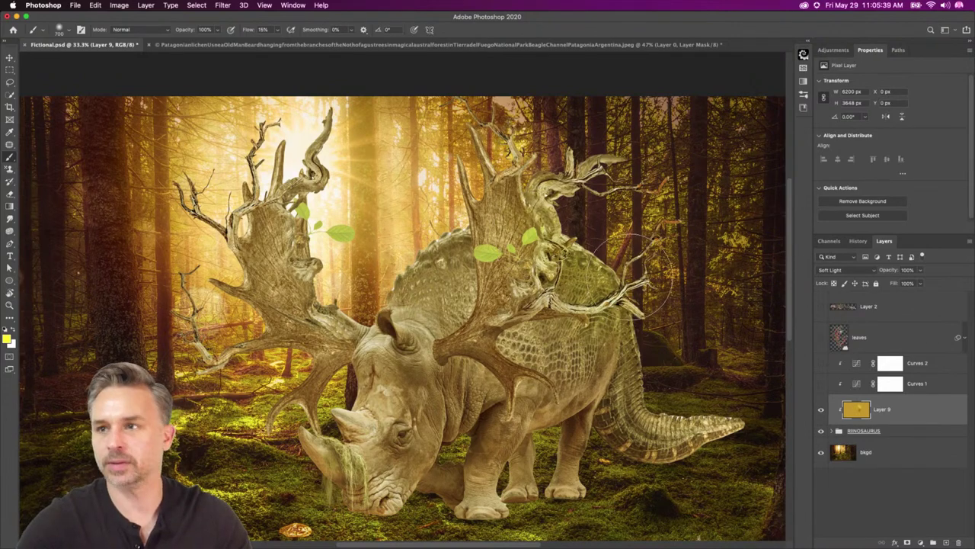
key("super+z")
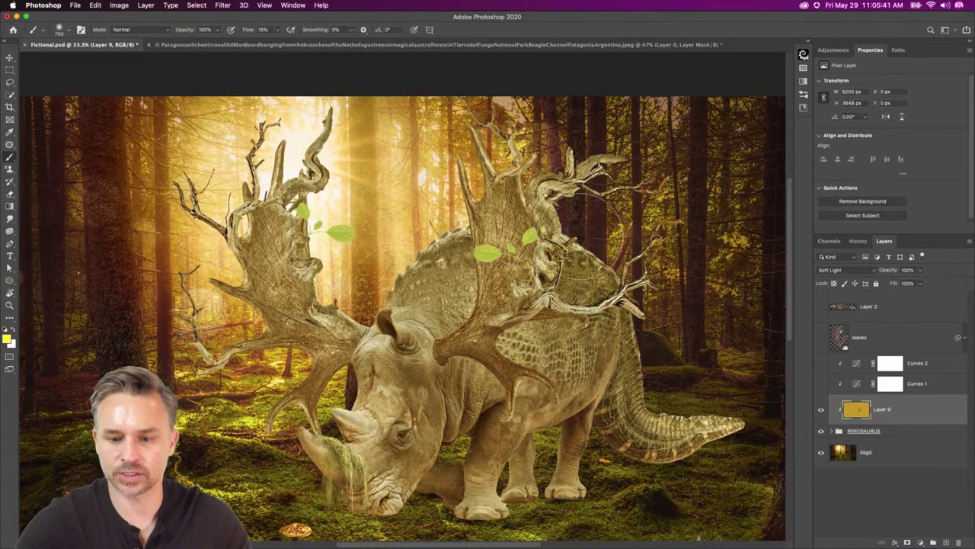
mouse_move(508, 448)
left_mouse_down()
mouse_move(595, 474)
mouse_move(515, 496)
mouse_move(533, 390)
mouse_move(638, 435)
left_mouse_up()
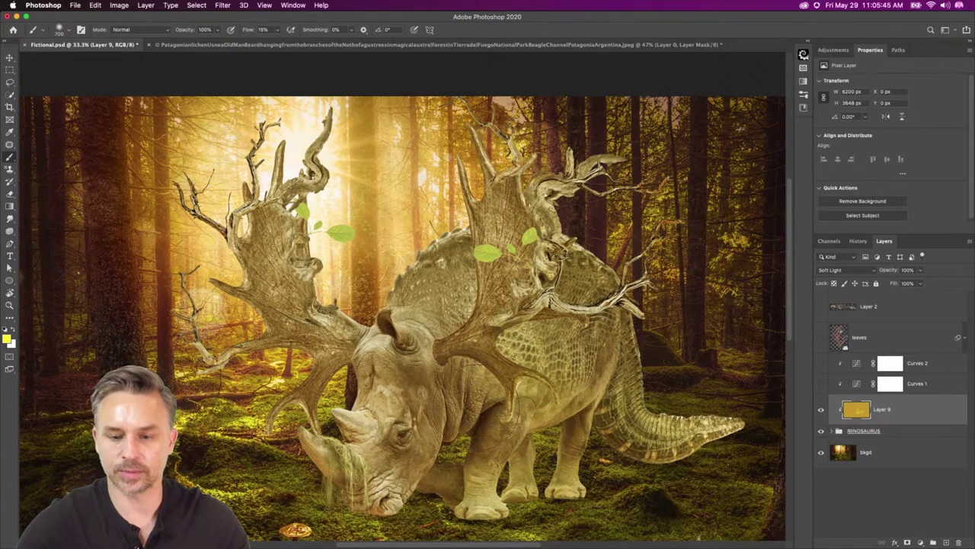
Preview the golden tint together with the two Curves adjustments, and hide both adjustments again.
left_click(821, 384)
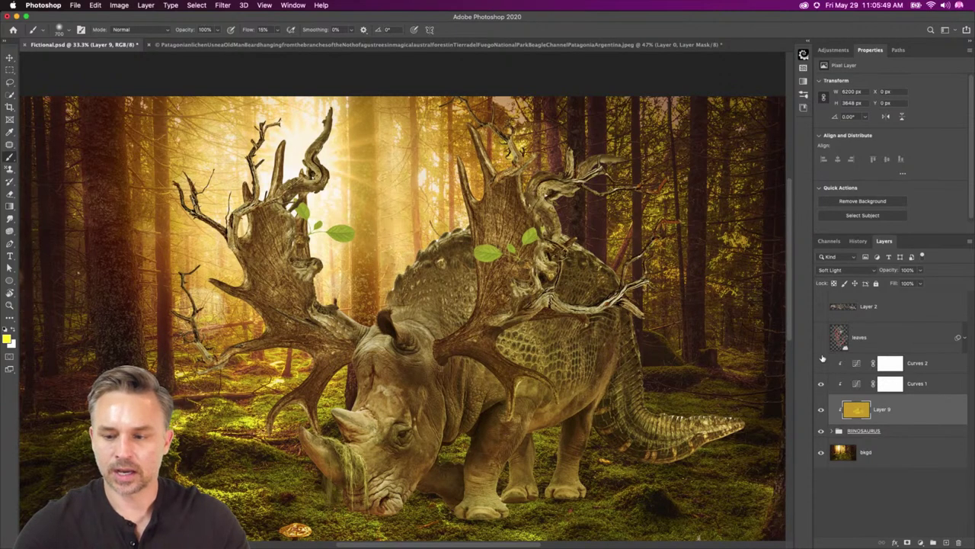
left_click(822, 364)
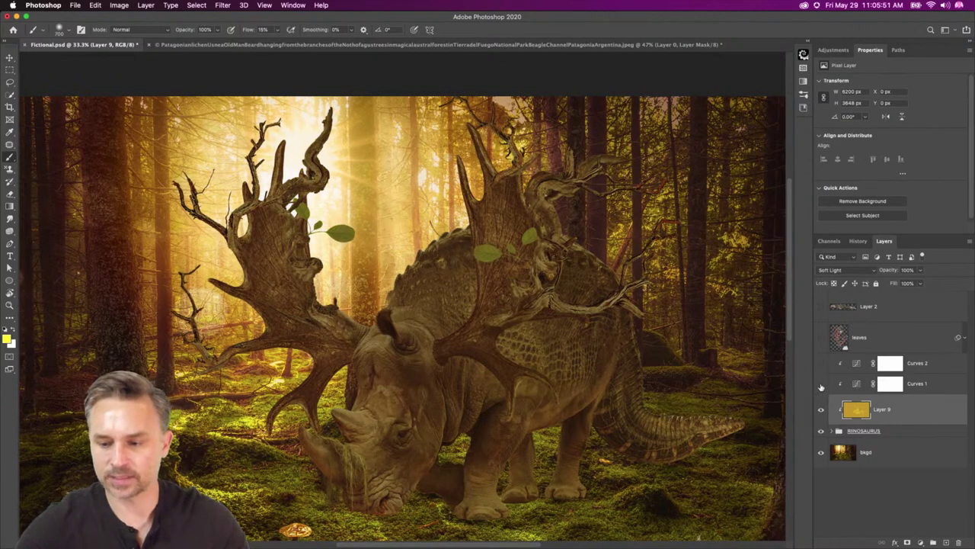
left_click(822, 385)
Add a layer mask to the golden tint layer and paint black over the creature's shaded chest, belly and front leg.
left_click(906, 543)
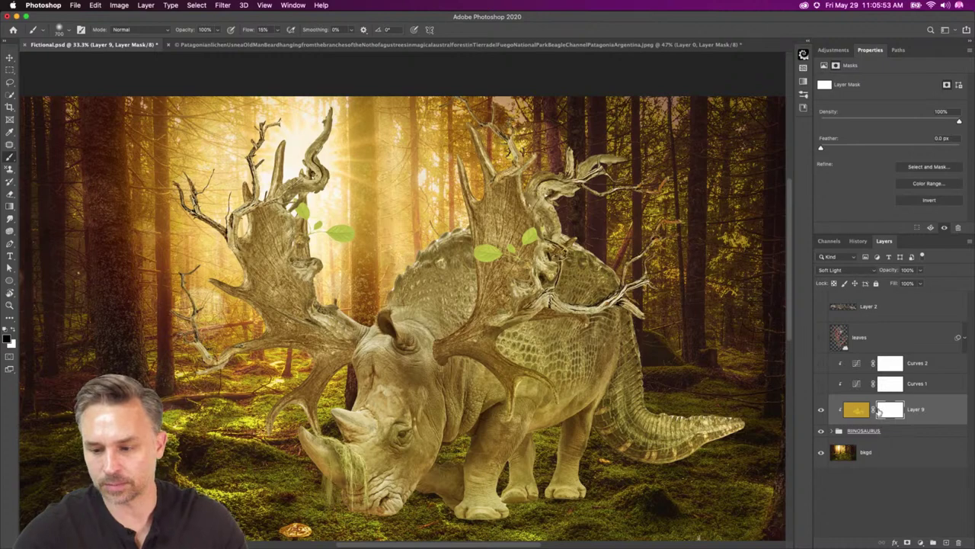
key("super+i")
key("super+i")
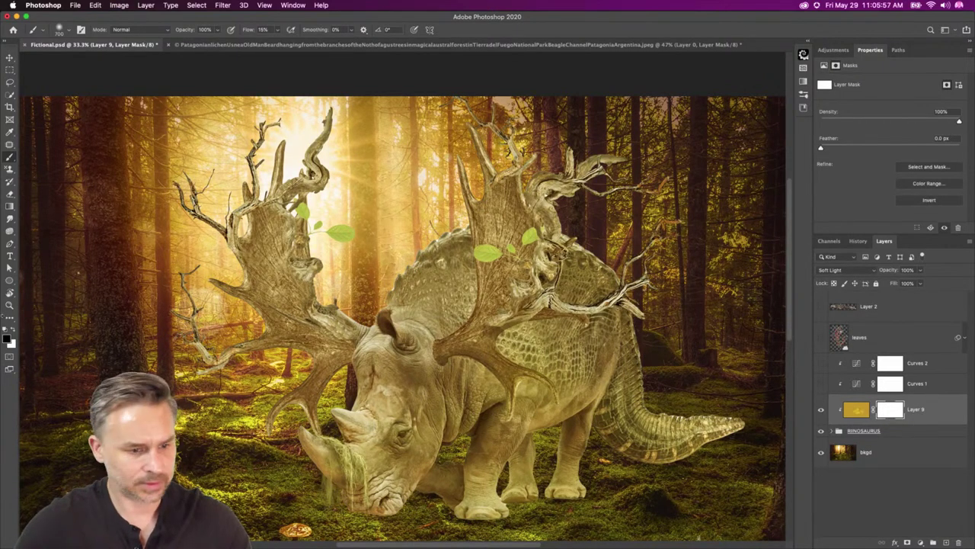
mouse_move(449, 502)
left_mouse_down()
mouse_move(423, 417)
mouse_move(463, 429)
mouse_move(517, 401)
mouse_move(512, 450)
mouse_move(627, 506)
mouse_move(660, 483)
mouse_move(472, 385)
left_mouse_up()
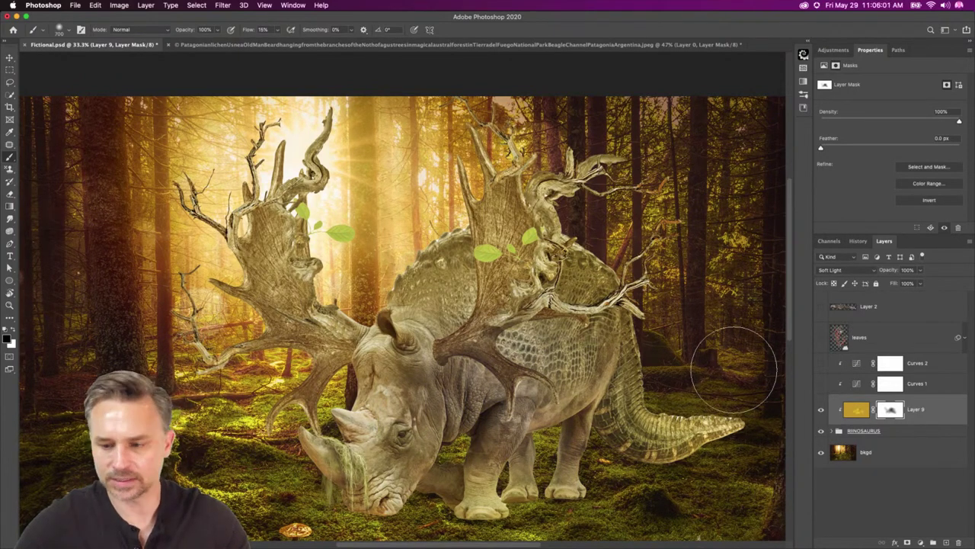
Show both Curves adjustments and brush black at size 500 on the Curves 1 mask to lighten a spot on the creature.
left_click_drag(820, 384, 812, 372)
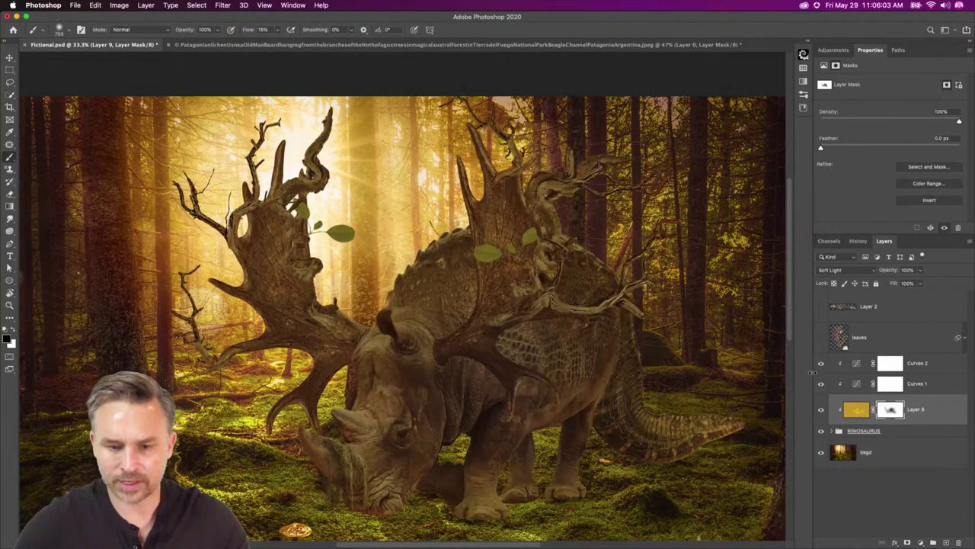
left_click(882, 384)
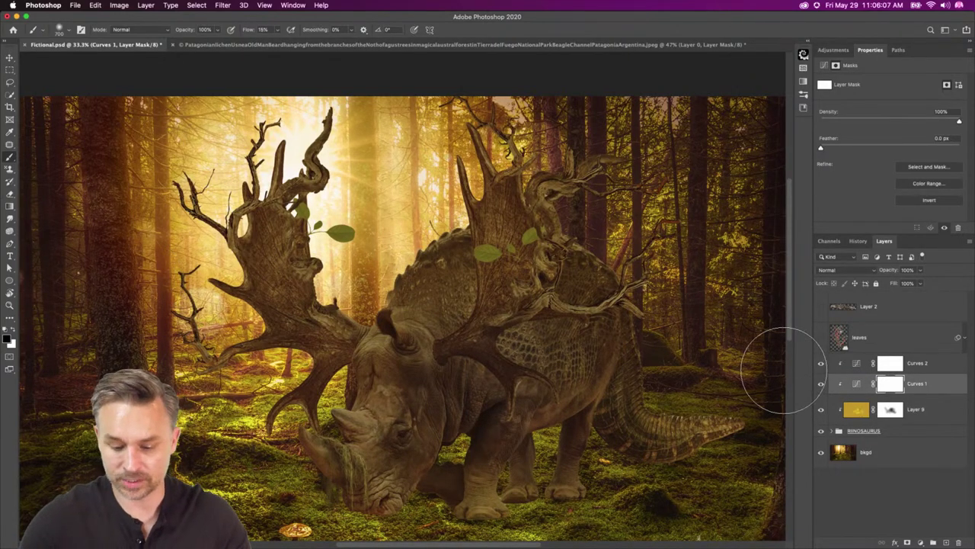
key("bracketleft")
key("bracketleft")
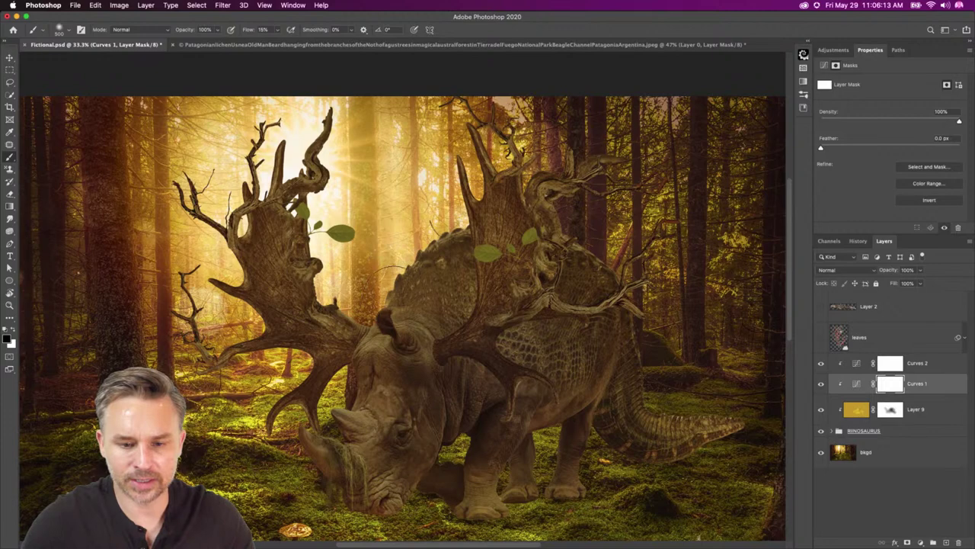
Compare the creature with and without the Curves 2 adjustment, keeping it visible with its layer mask targeted.
left_click(821, 363)
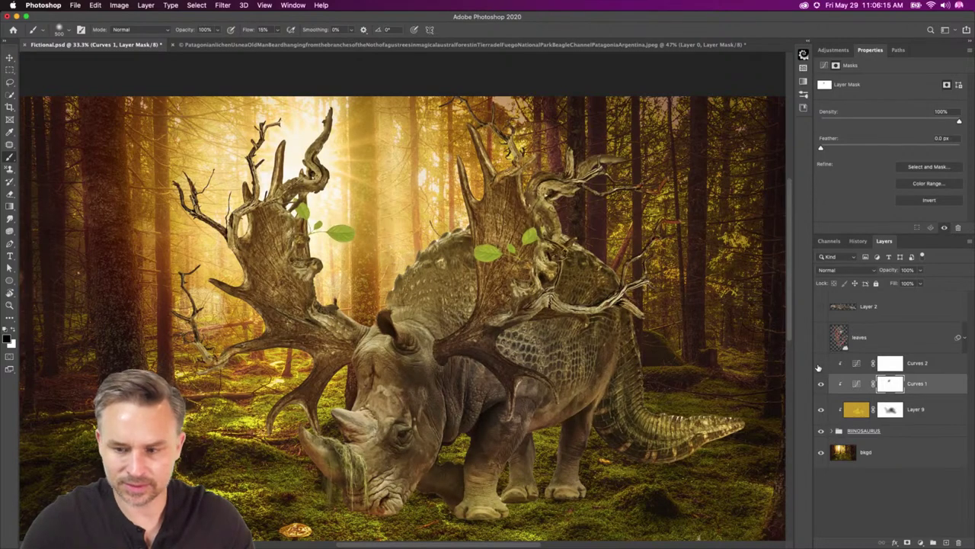
left_click(821, 364)
key("super+z")
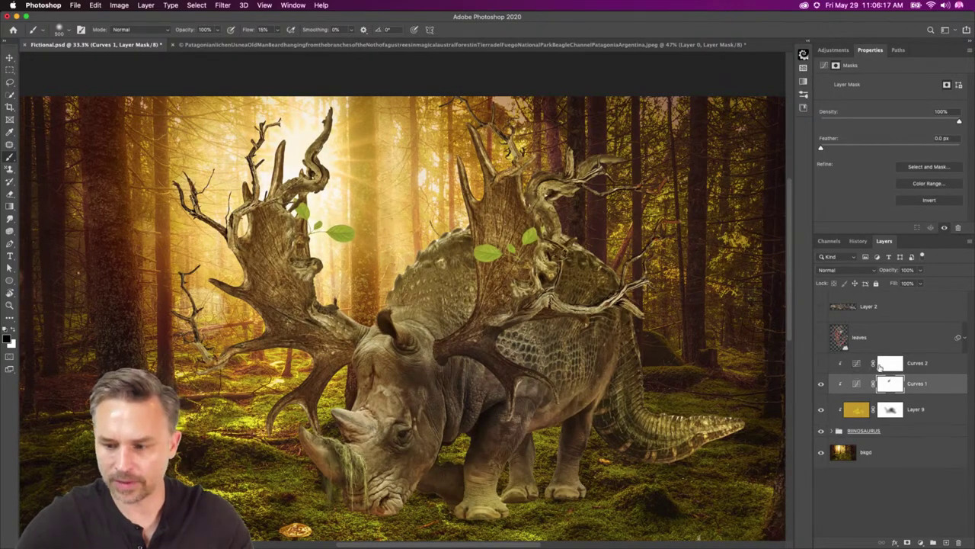
left_click(821, 363)
left_click(881, 366)
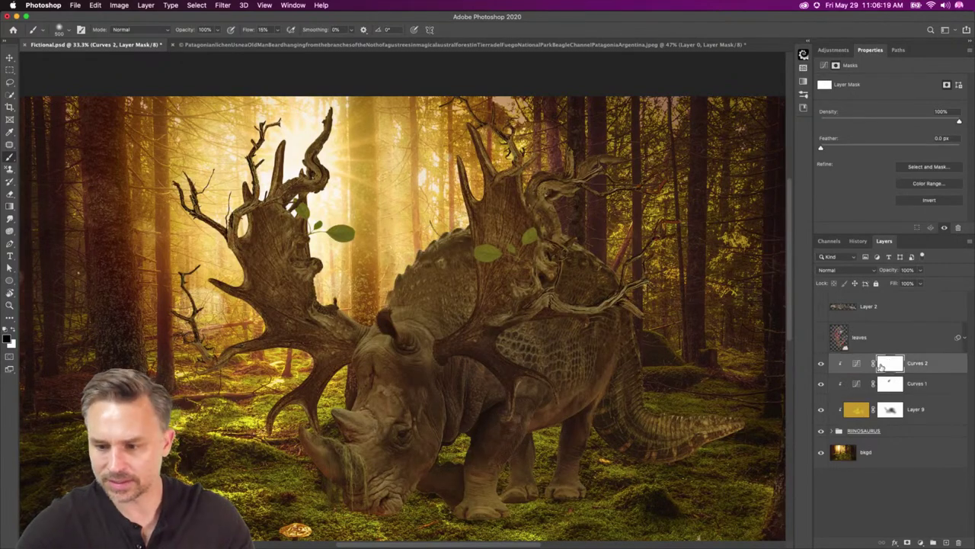
left_click(820, 363)
left_click(821, 364)
left_click(820, 363)
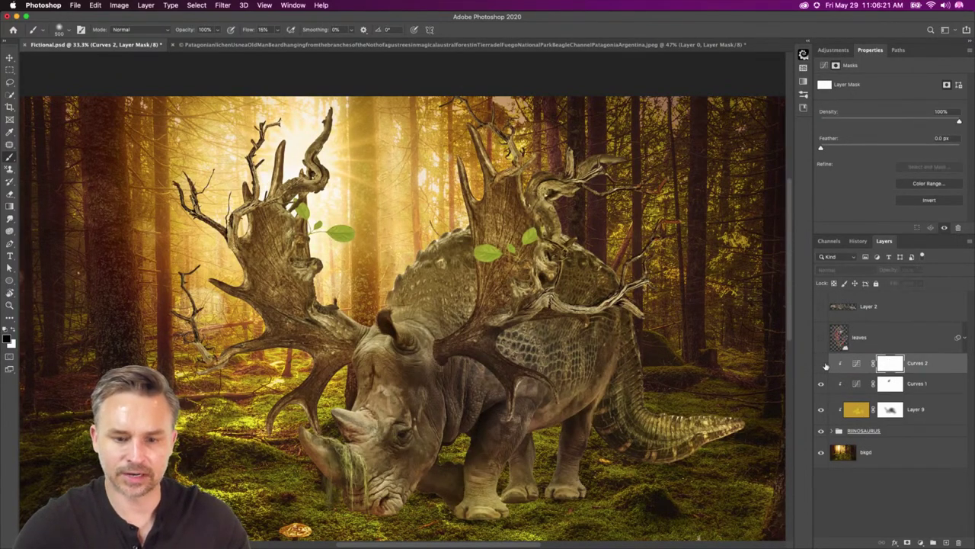
left_click(821, 364)
Brush black at size 500 on the Curves 2 mask to lighten the creature's back between the antlers.
left_click(855, 364)
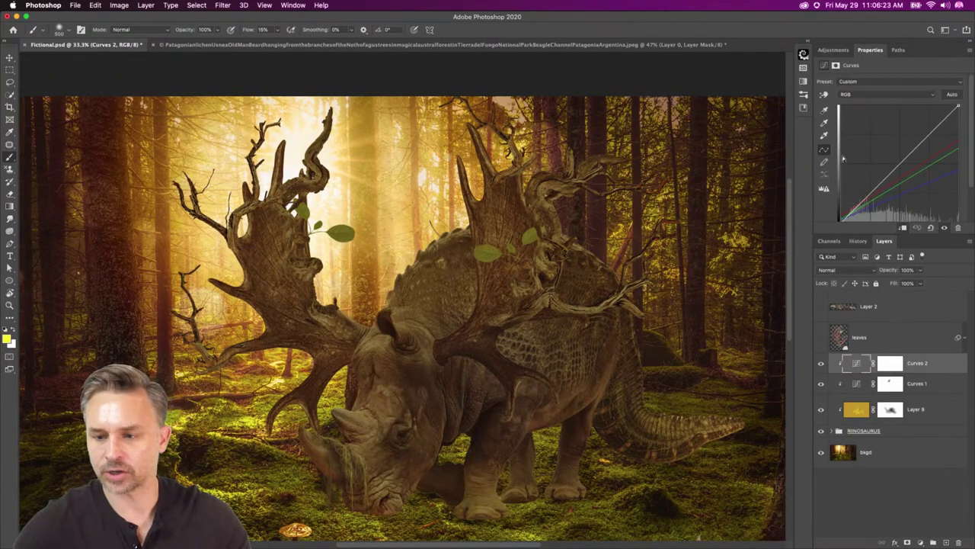
left_click(890, 364)
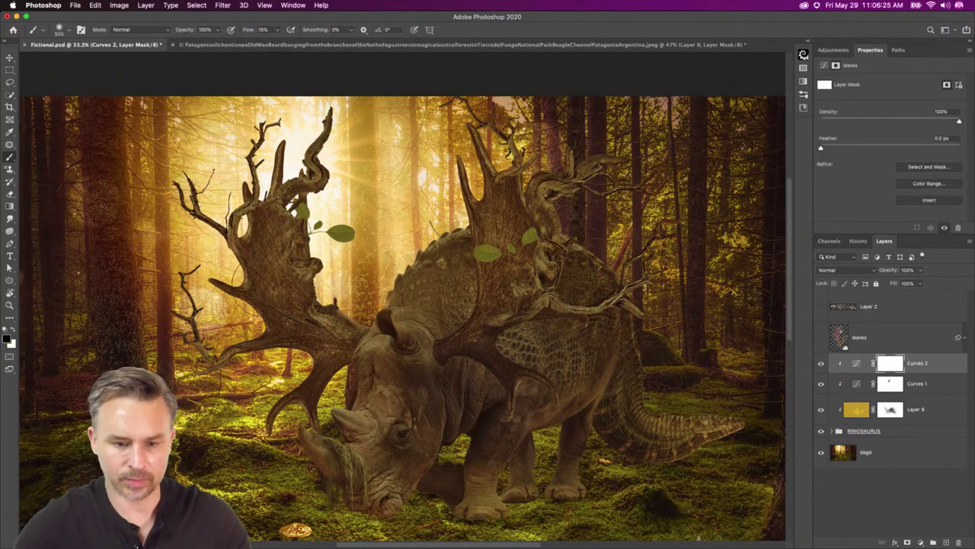
mouse_move(449, 242)
left_mouse_down()
mouse_move(390, 279)
mouse_move(430, 236)
mouse_move(404, 287)
mouse_move(447, 329)
mouse_move(416, 291)
mouse_move(399, 298)
mouse_move(425, 245)
mouse_move(464, 329)
left_mouse_up()
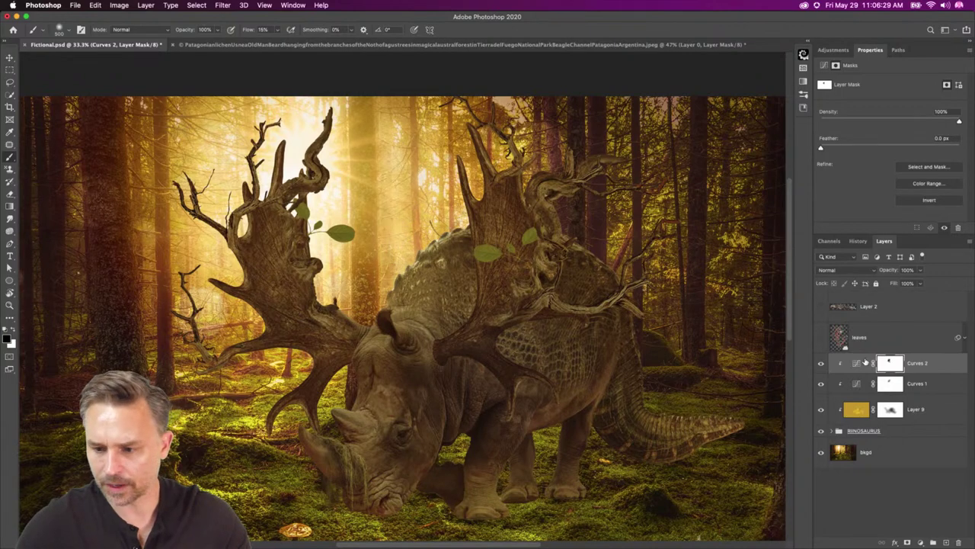
Darken the creature further by pulling down the upper midtones of the RGB curve in Curves 2.
left_click(857, 365)
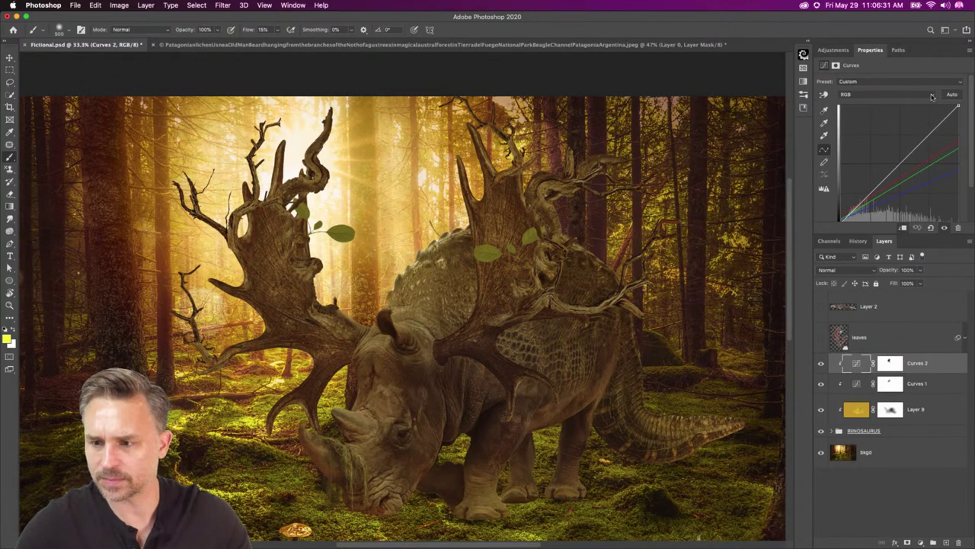
left_click_drag(918, 155, 922, 155)
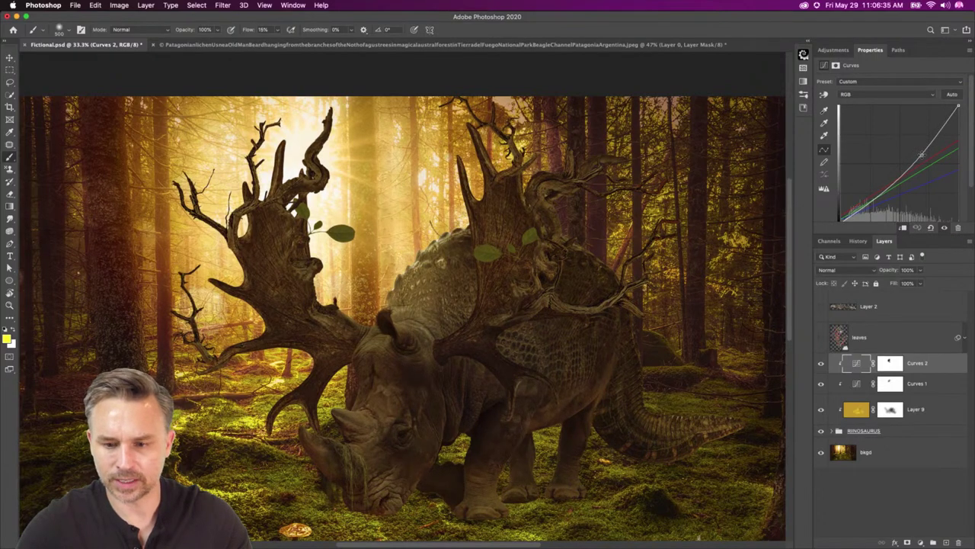
left_click(870, 366)
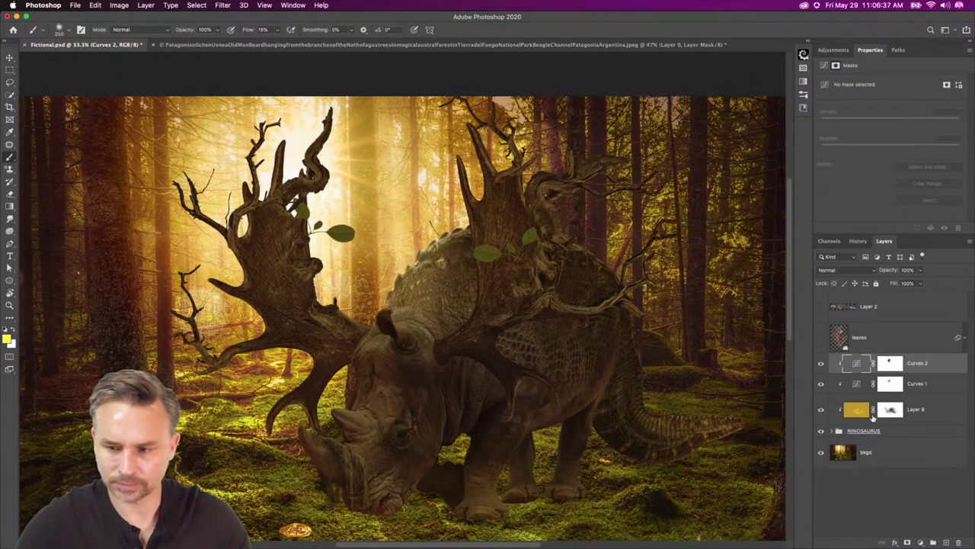
Brush black with a smaller brush on the Curves 2 mask along the back beside the antler, and preview the image without Curves 1.
left_click(888, 367)
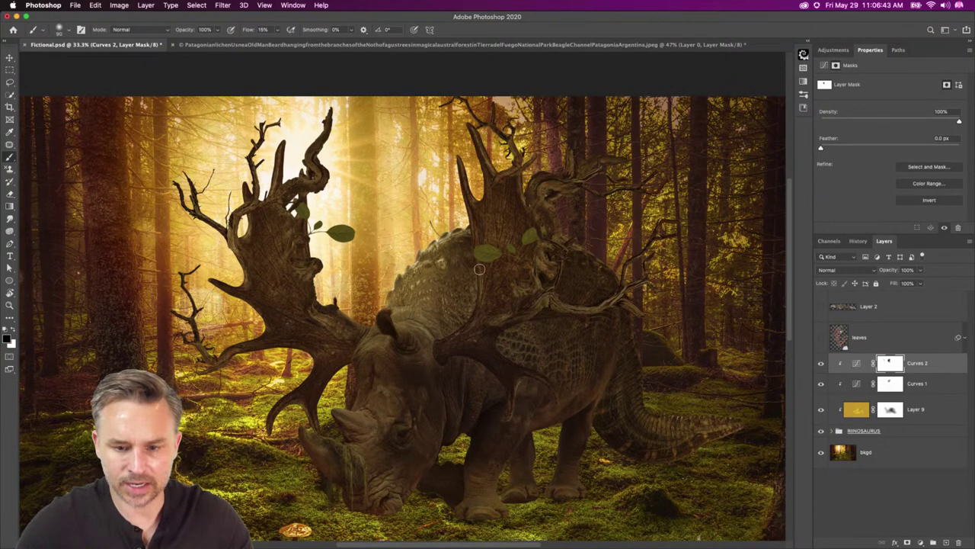
mouse_move(463, 216)
left_mouse_down()
mouse_move(480, 319)
mouse_move(470, 195)
mouse_move(471, 305)
mouse_move(473, 241)
left_mouse_up()
key("bracketright")
key("bracketright")
key("bracketright")
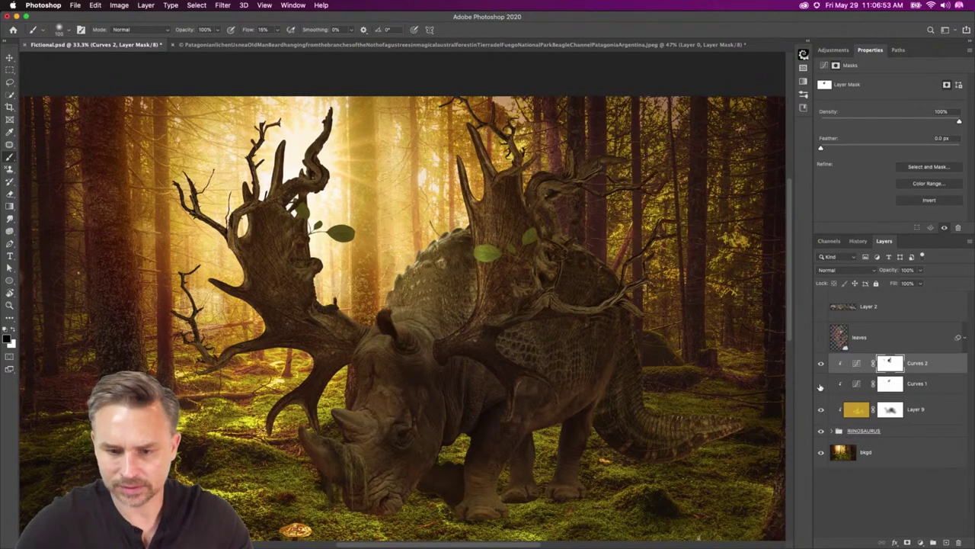
left_click(821, 385)
left_click(821, 385)
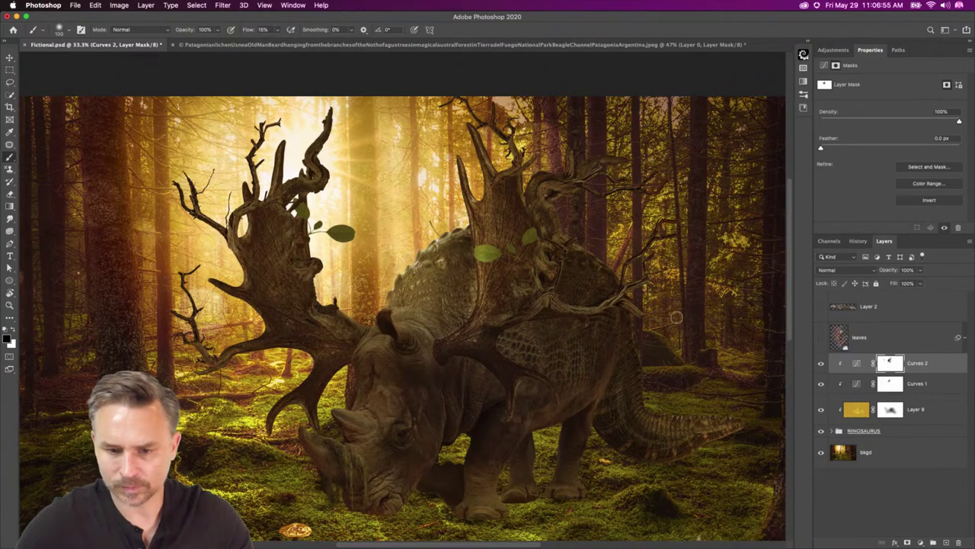
Brush black on the Curves 2 mask over the creature's shoulder behind the head and over its horns and snout.
mouse_move(419, 268)
left_mouse_down()
mouse_move(449, 238)
mouse_move(432, 283)
mouse_move(455, 263)
mouse_move(410, 305)
left_mouse_up()
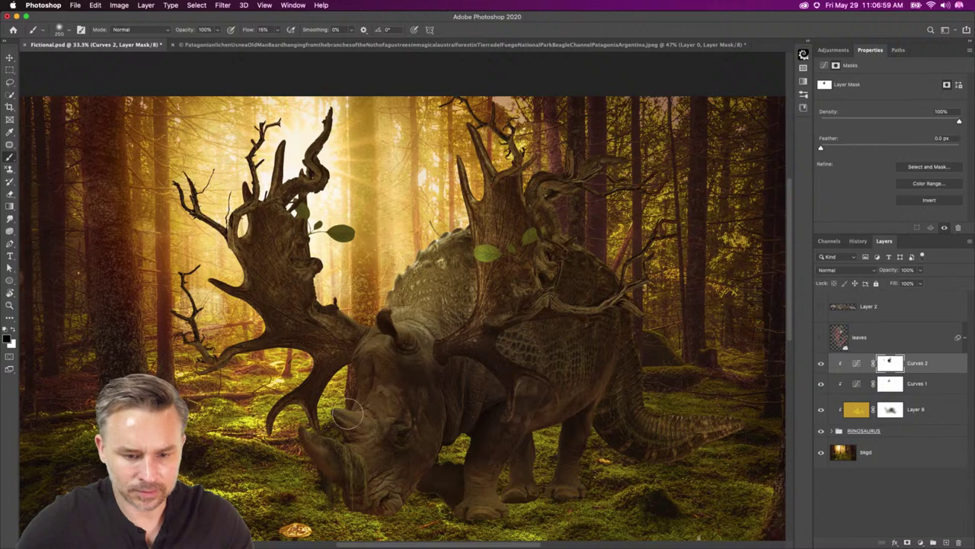
left_click_drag(327, 449, 394, 509)
key("super+plus")
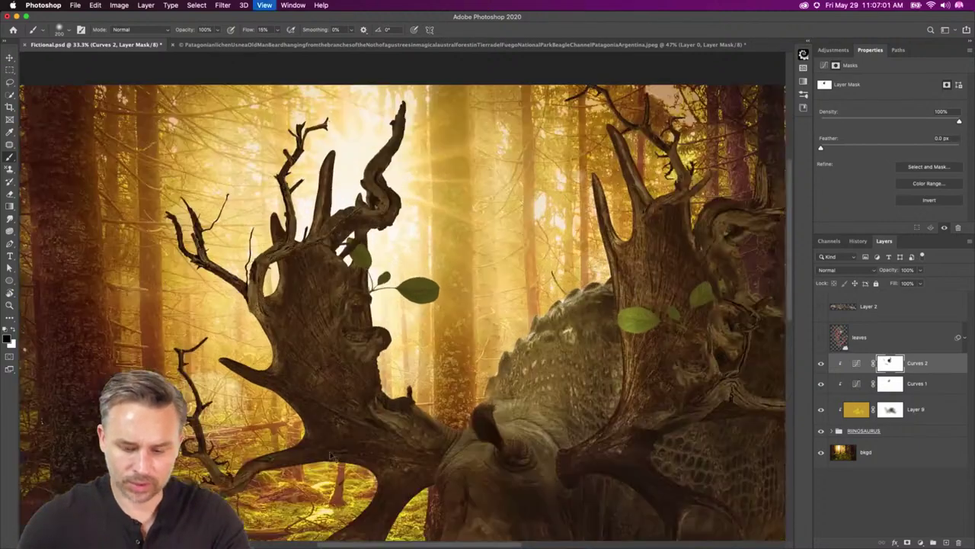
Paint black on the Curves 2 mask over the rhino's head and along its back ridge, raising the brush flow to 37%.
key("bracketleft")
mouse_move(333, 454)
left_mouse_down()
mouse_move(235, 64)
mouse_move(221, 112)
left_mouse_up()
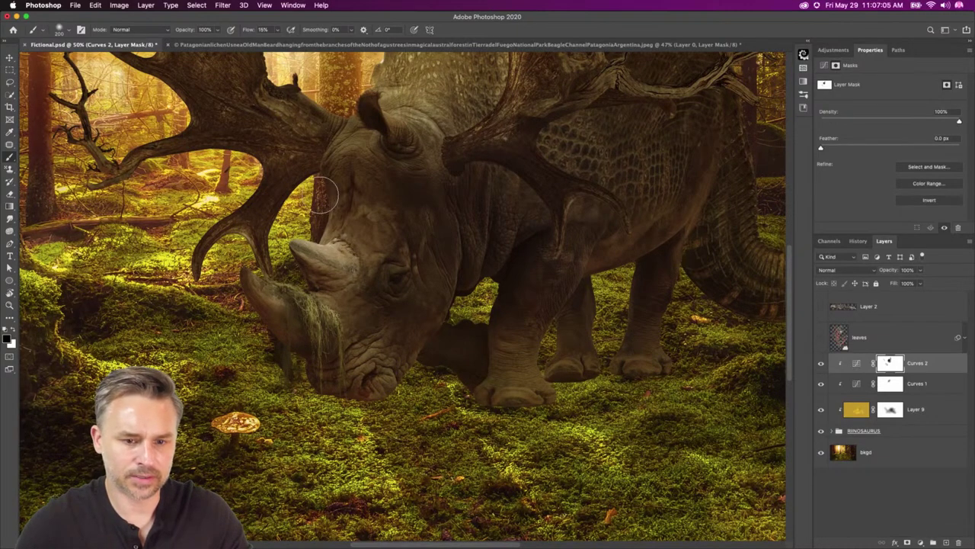
left_click_drag(299, 159, 284, 352)
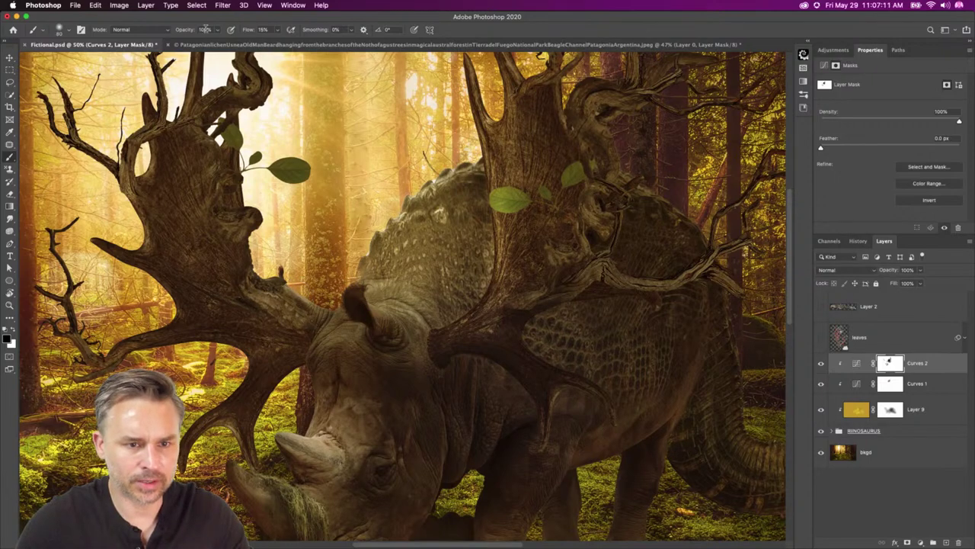
mouse_move(392, 310)
left_mouse_down()
mouse_move(407, 328)
mouse_move(398, 324)
left_mouse_up()
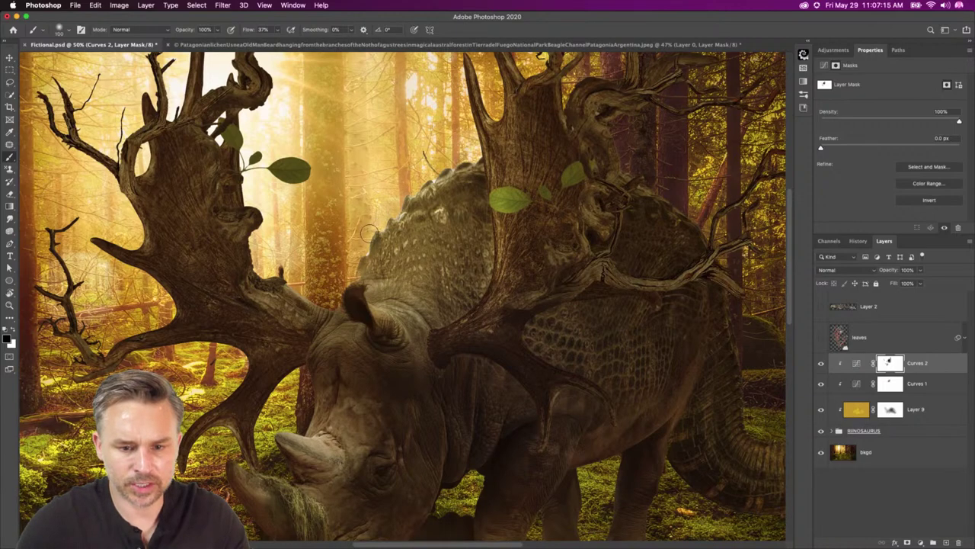
mouse_move(461, 149)
left_mouse_down()
mouse_move(415, 215)
mouse_move(477, 183)
left_mouse_up()
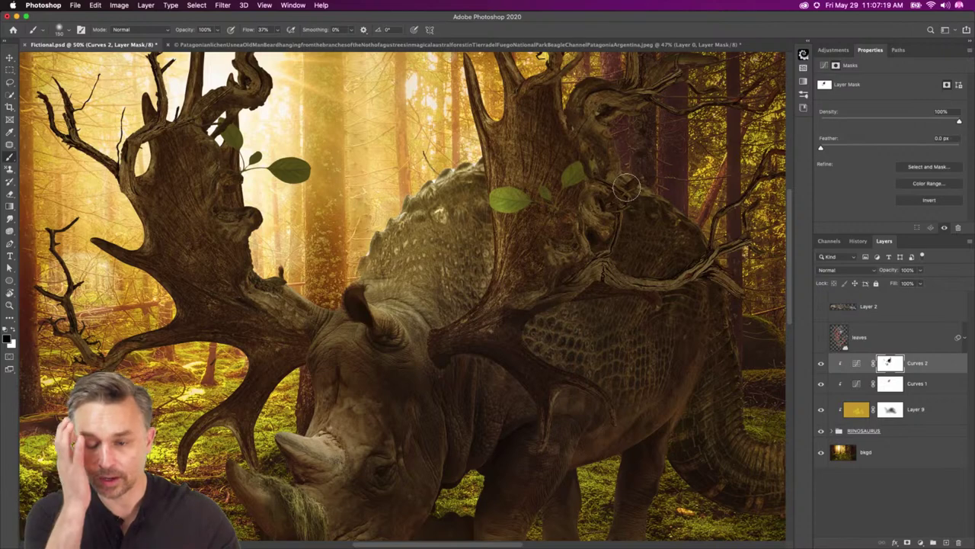
Shrink the brush and paint black on the Curves 2 mask along the back hump's upper edge behind the right antler.
key("bracketleft")
key("bracketleft")
key("bracketleft")
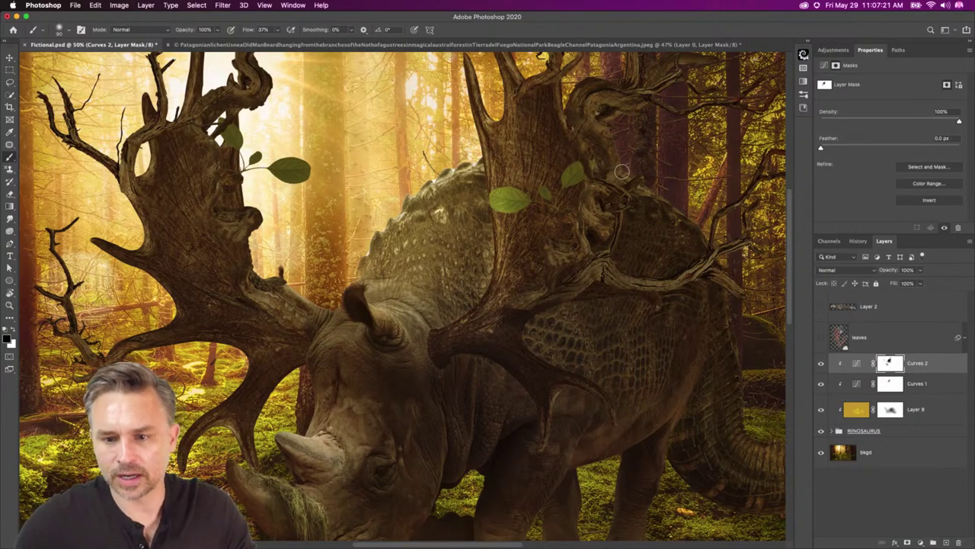
left_click_drag(622, 171, 652, 190)
Enlarge the brush to 500 px and paint black on the Curves 2 mask over the rhino's face and left antler.
key("bracketright")
key("bracketright")
key("bracketright")
key("bracketright")
key("bracketright")
key("bracketright")
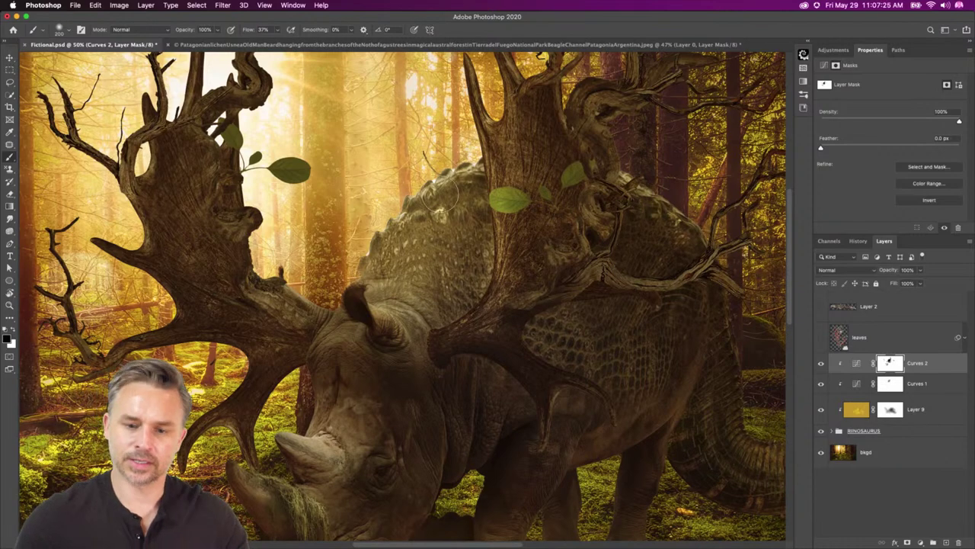
key("super+minus")
key("super+minus")
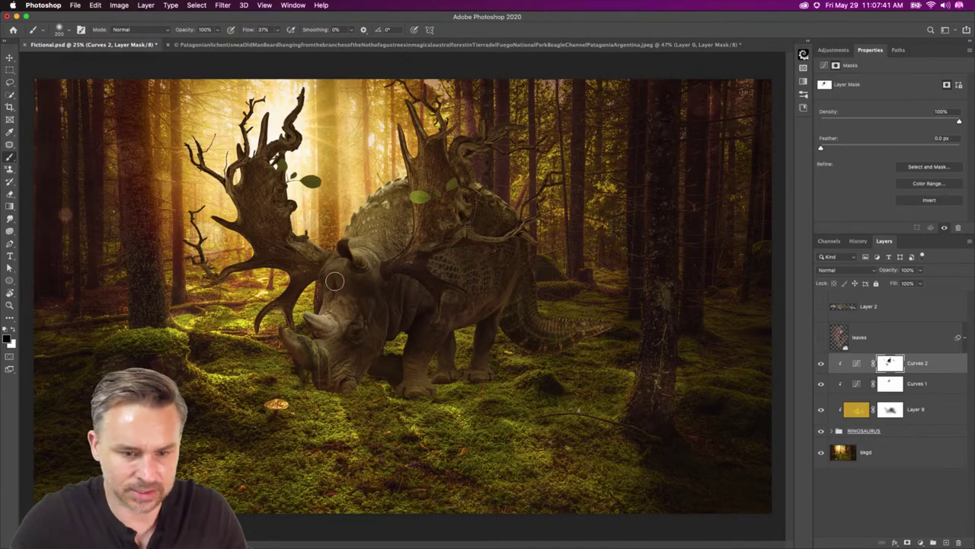
key("bracketright")
key("bracketright")
key("bracketright")
key("bracketright")
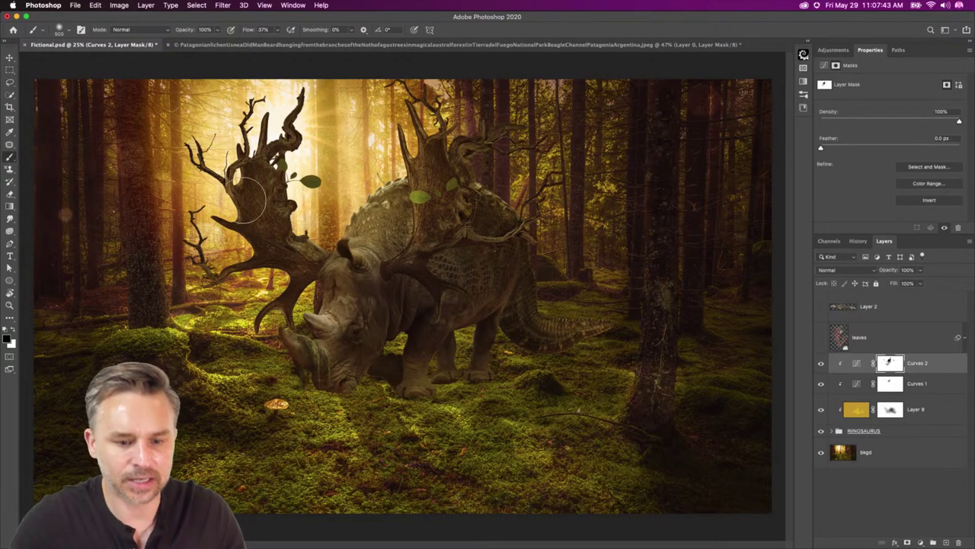
mouse_move(351, 284)
left_mouse_down()
mouse_move(359, 313)
mouse_move(318, 345)
mouse_move(278, 231)
mouse_move(343, 204)
left_mouse_up()
Reduce the brush size and paint black on the Curves 2 mask over the left antler's upper inner edge and its leaves.
key("bracketleft")
key("bracketleft")
key("bracketleft")
key("bracketleft")
key("bracketleft")
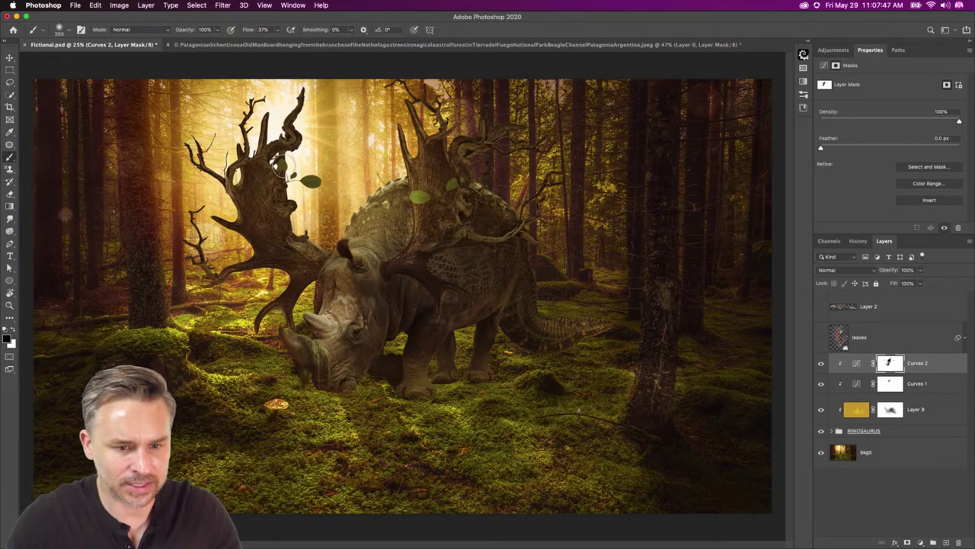
left_click_drag(283, 188, 278, 155)
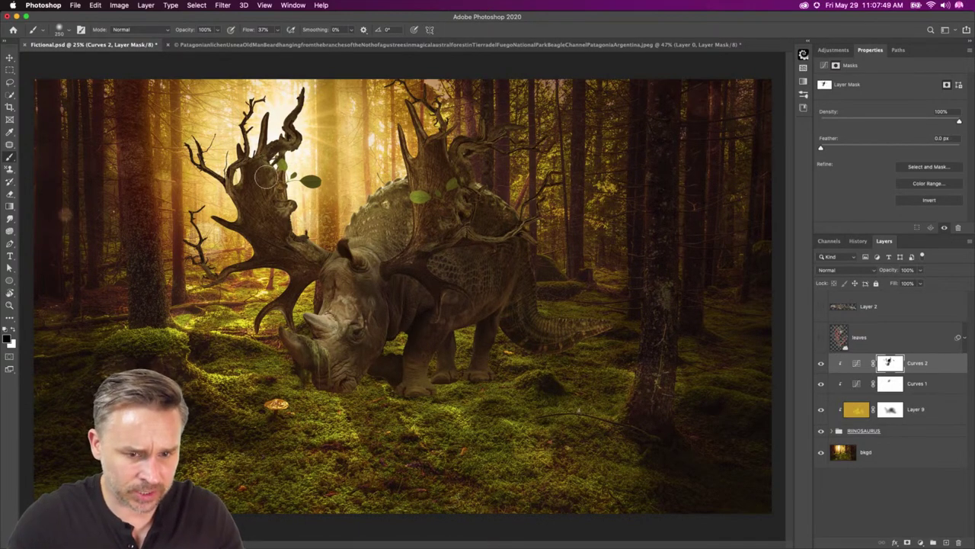
Paint black on the Curves 2 mask over the left antler's outer edge and the rhino's face with a smaller brush.
key("bracketleft")
key("bracketleft")
key("bracketleft")
left_click_drag(234, 212, 248, 239)
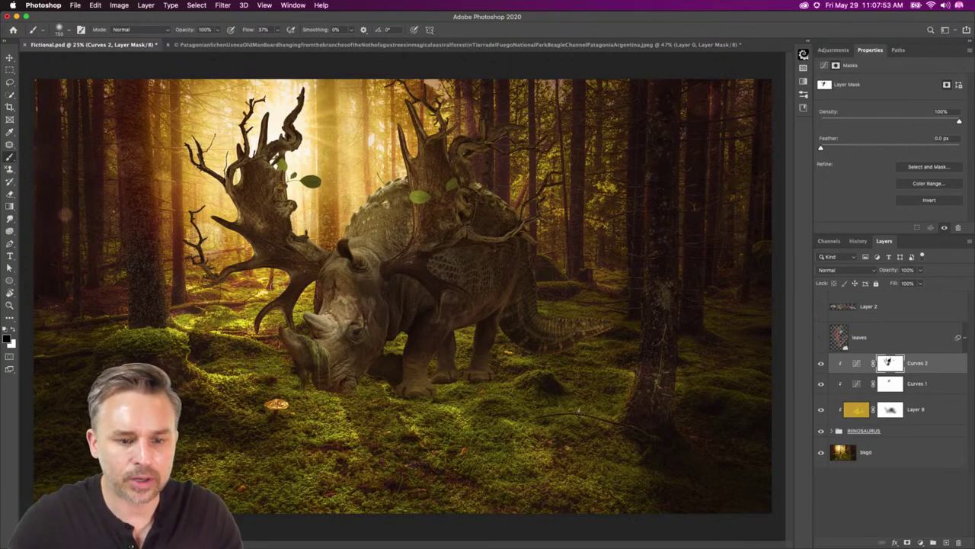
key("super+equal")
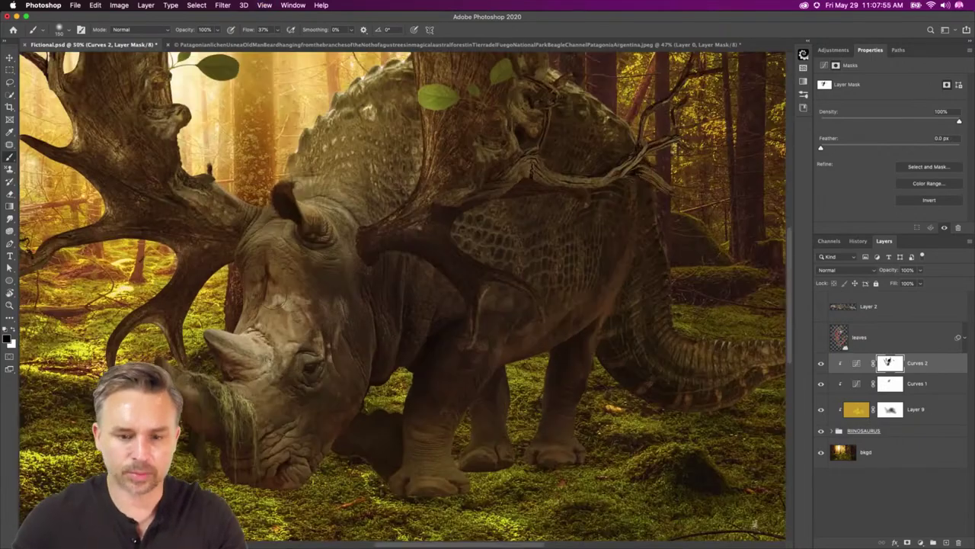
left_click_drag(320, 306, 358, 358)
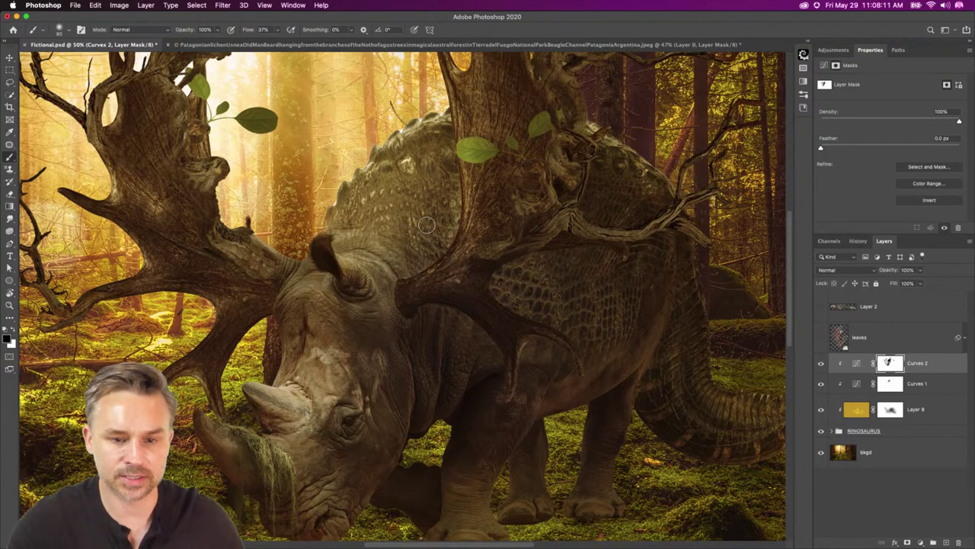
Choose Kyle's Supreme Spatter brush and spatter white on the Curves 2 mask over the rhino's face and around its eye.
left_click(69, 32)
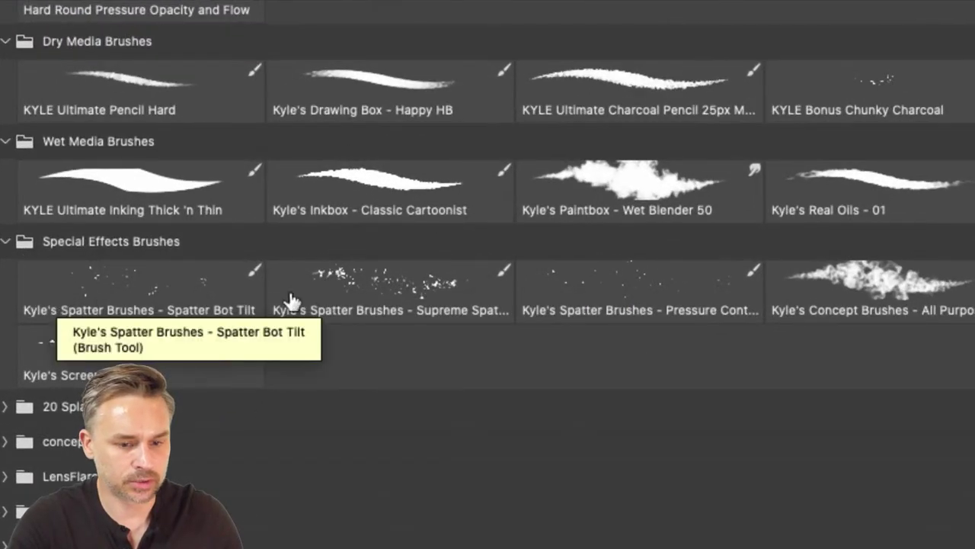
left_click(342, 294)
key("Return")
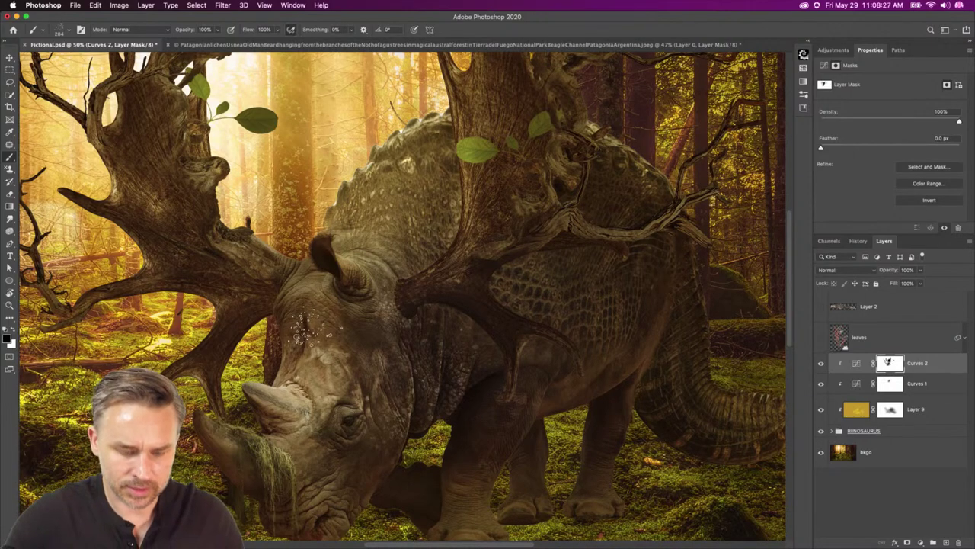
key("x")
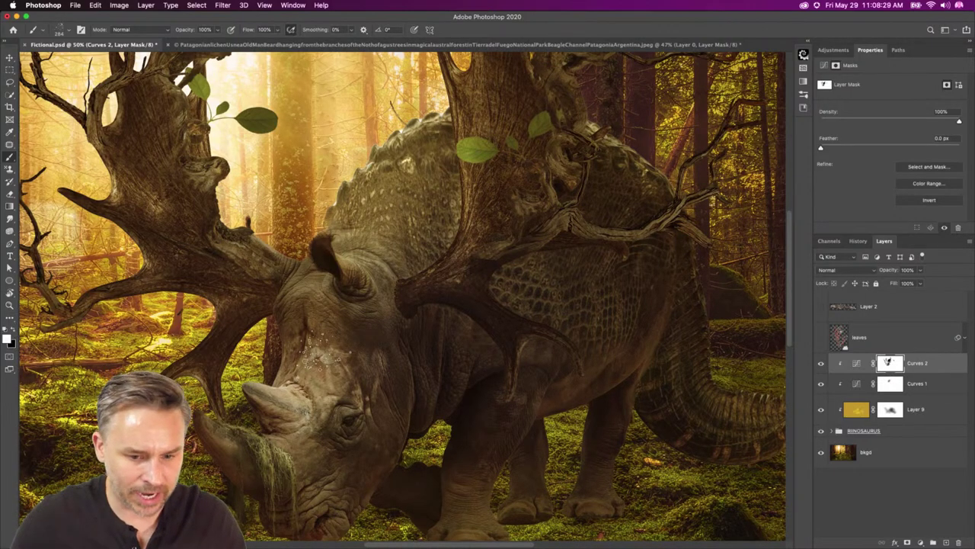
left_click_drag(335, 411, 349, 362)
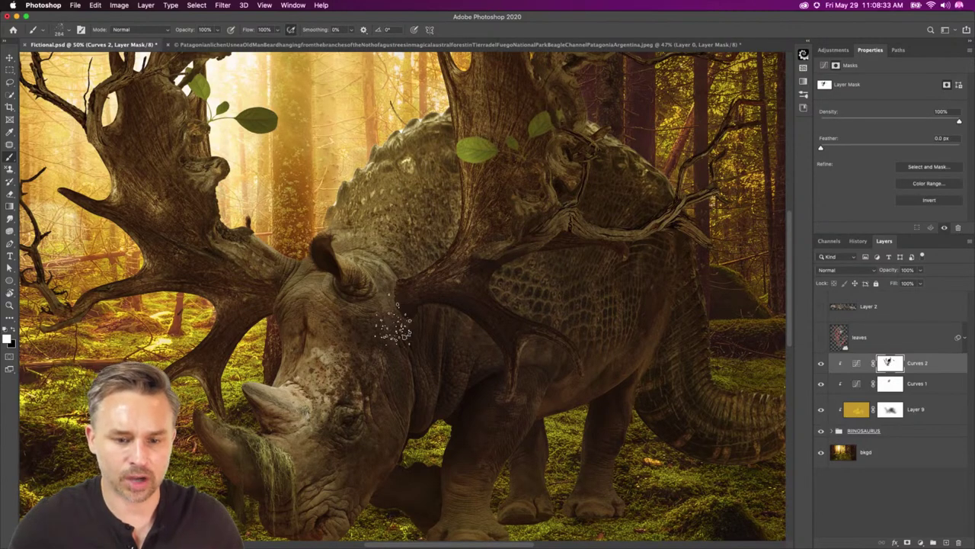
Smudge the spatter on the rhino's face in the Curves 2 mask, replacing the textured Smudge tip with a soft round 300 px one.
left_click(9, 221)
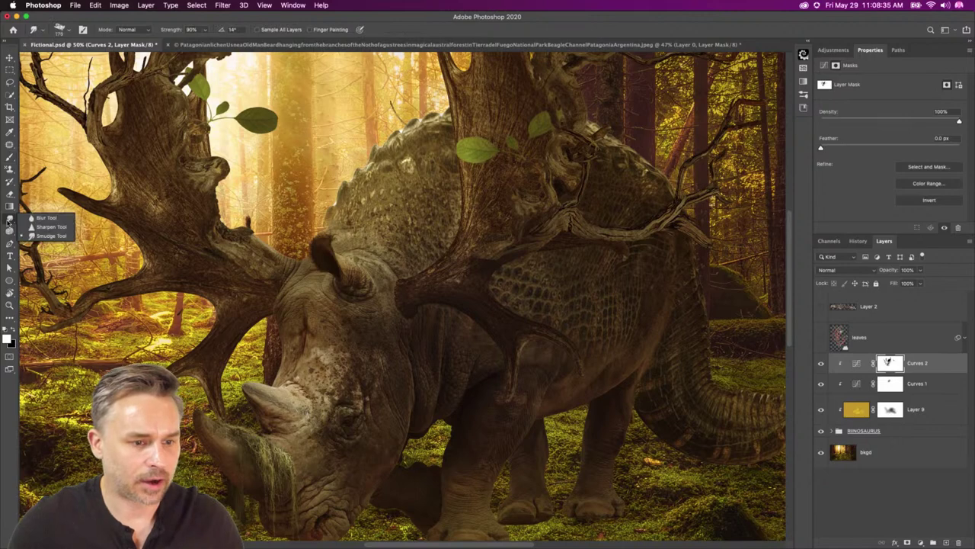
left_click(38, 238)
key("bracketright")
key("bracketright")
key("bracketright")
key("bracketright")
key("bracketright")
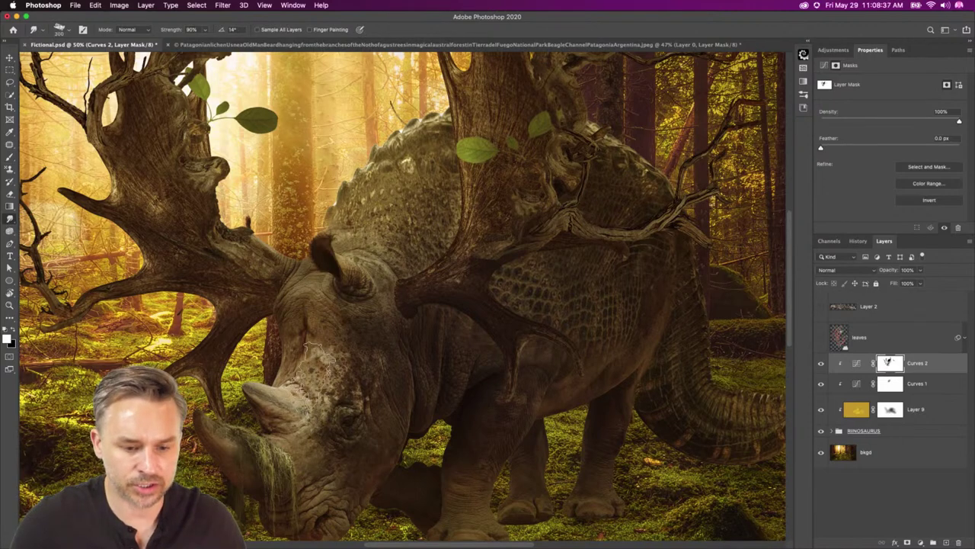
mouse_move(312, 366)
left_mouse_down()
mouse_move(324, 384)
mouse_move(308, 377)
left_mouse_up()
key("super+z")
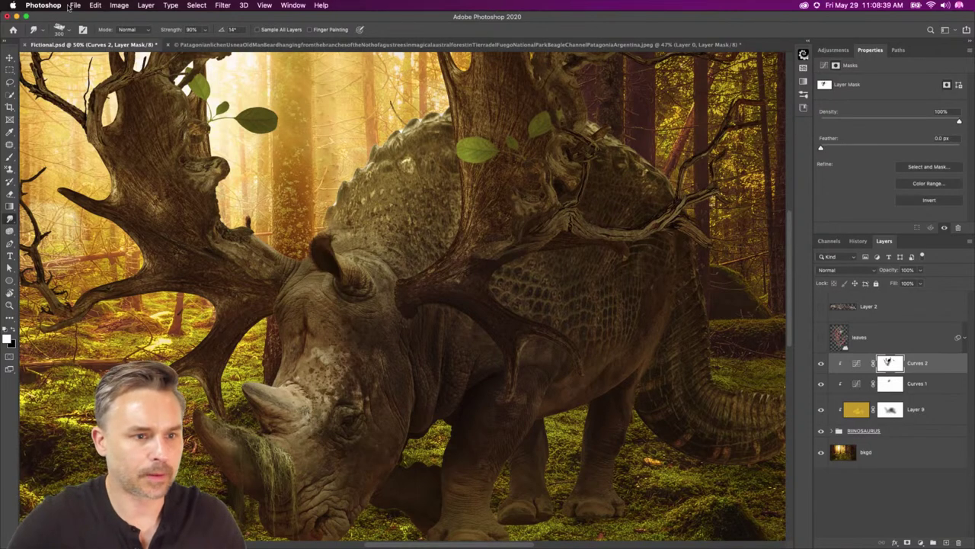
left_click(67, 30)
double_click(63, 133)
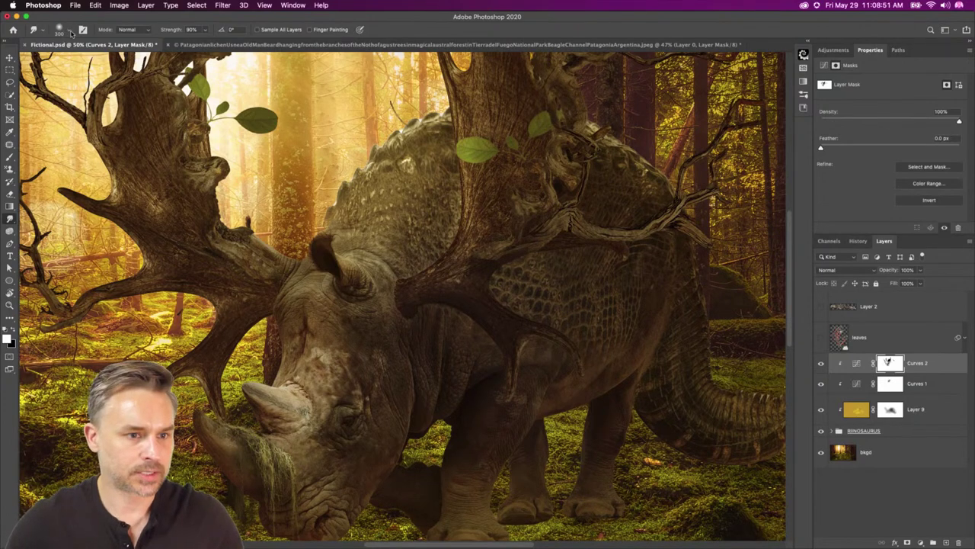
Spatter black on the Curves 2 mask over the rhino's forehead and the left antler's base, with the Brush tool's spatter tip reduced.
left_click(9, 156)
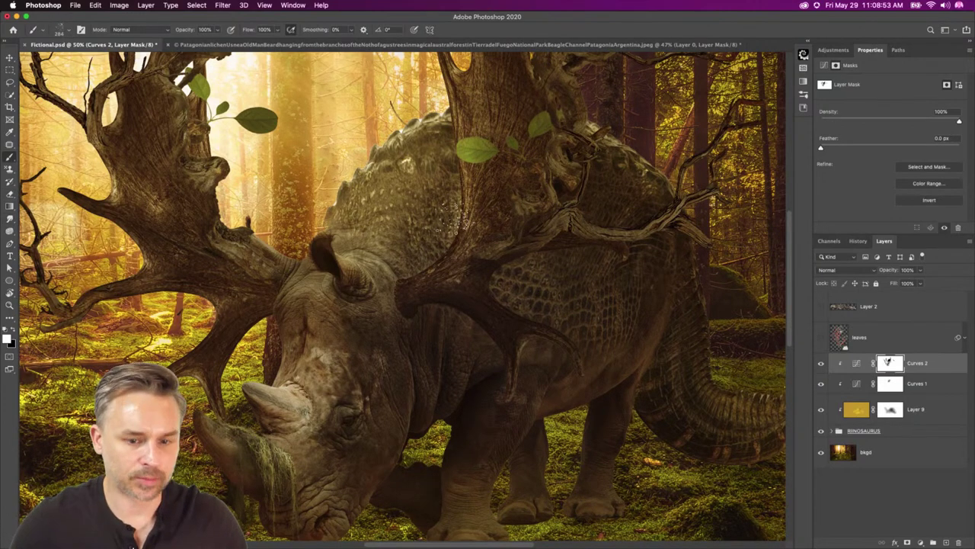
key("bracketleft")
key("bracketleft")
key("bracketleft")
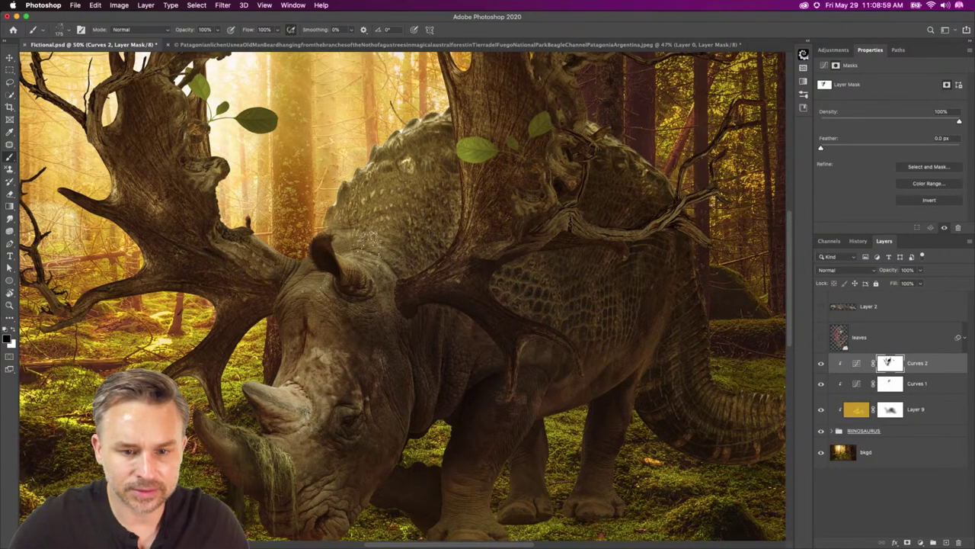
key("super+plus")
key("super+plus")
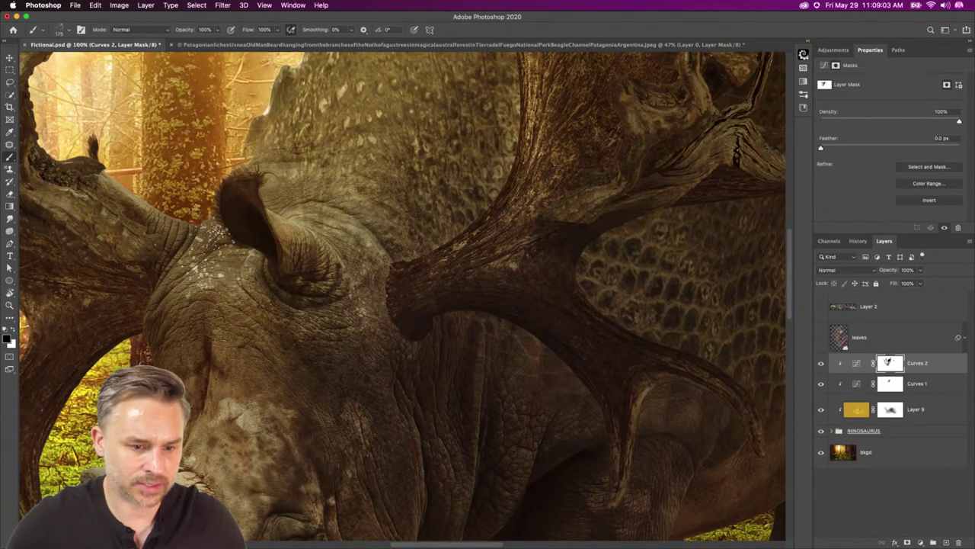
left_click_drag(177, 259, 312, 328)
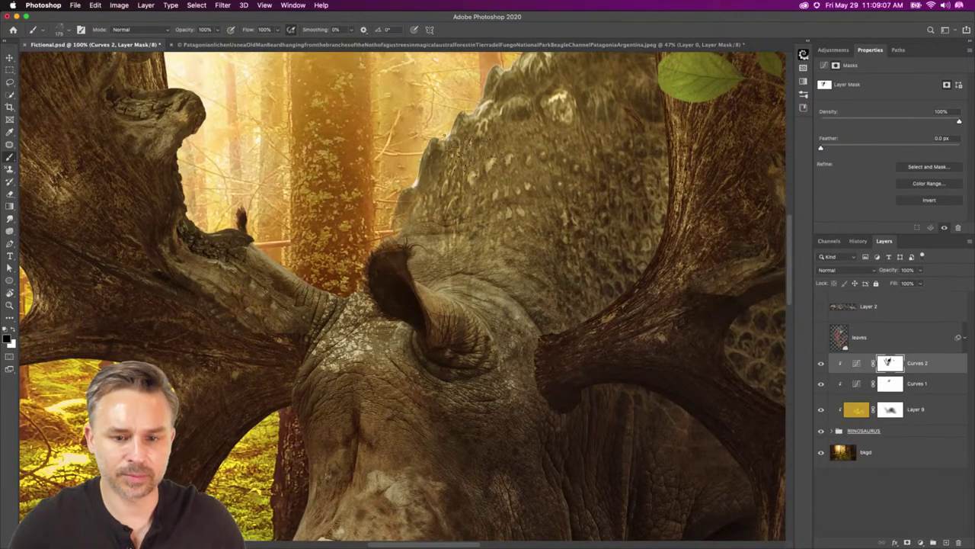
Smudge the spatter on the rhino's forehead and left antler base to blend the highlights in the Curves 2 mask.
left_click(10, 218)
mouse_move(295, 342)
left_mouse_down()
mouse_move(330, 361)
mouse_move(316, 360)
left_mouse_up()
left_click_drag(316, 213, 290, 243)
mouse_move(338, 435)
left_mouse_down()
mouse_move(326, 444)
mouse_move(319, 325)
mouse_move(321, 447)
left_mouse_up()
key("super+minus")
key("super+minus")
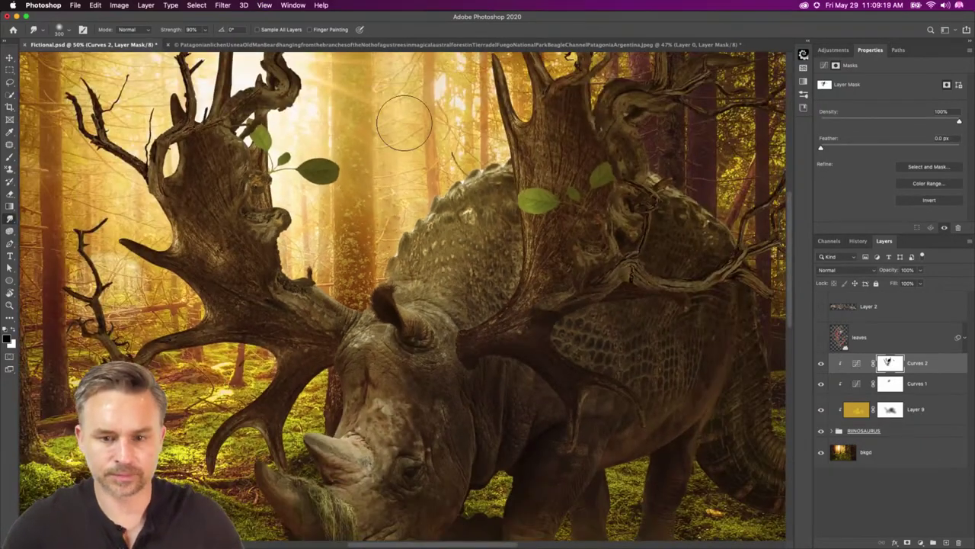
Spatter black on the Curves 2 mask over the right antler and its twisted branch with the Brush tool.
left_click_drag(423, 191, 372, 323)
key("b")
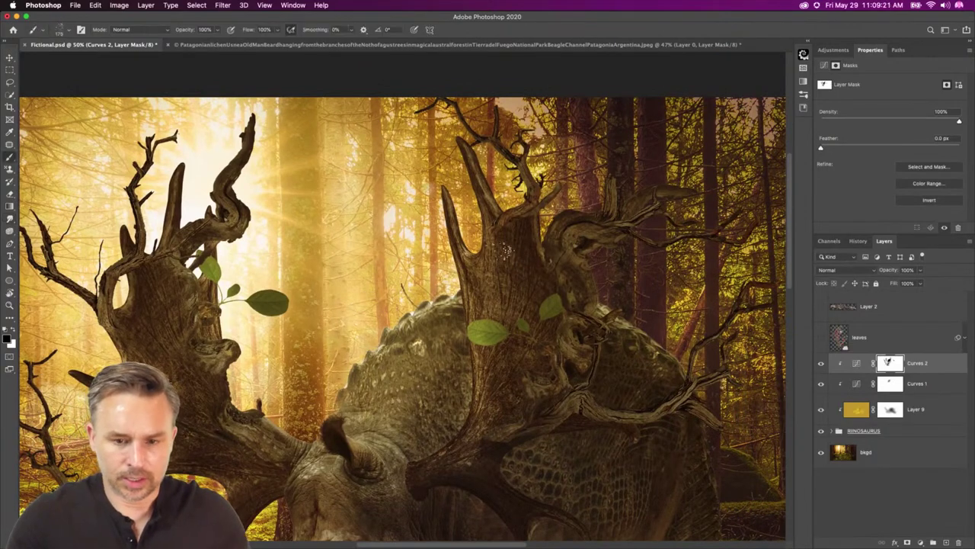
mouse_move(490, 264)
left_mouse_down()
mouse_move(498, 218)
mouse_move(477, 370)
mouse_move(512, 317)
mouse_move(502, 339)
mouse_move(499, 320)
mouse_move(571, 244)
left_mouse_up()
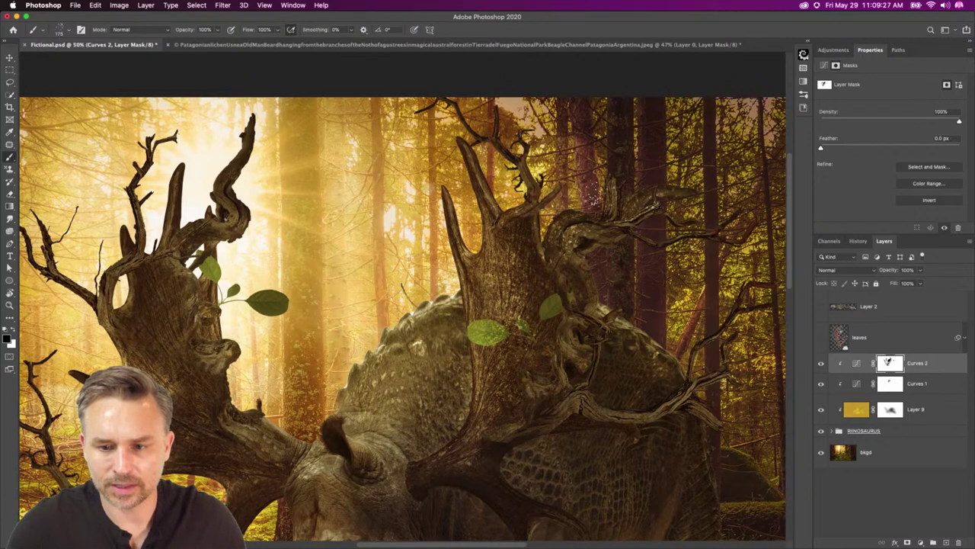
Soften the spattered highlights on the right antler with the Smudge tool.
left_click(9, 219)
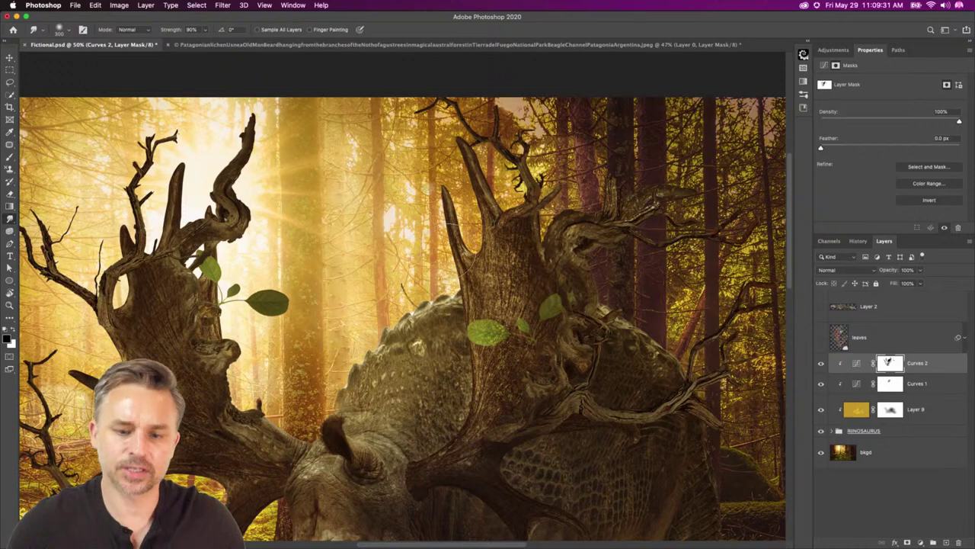
scroll(446, 213, "down", 2)
scroll(446, 214, "up", 3)
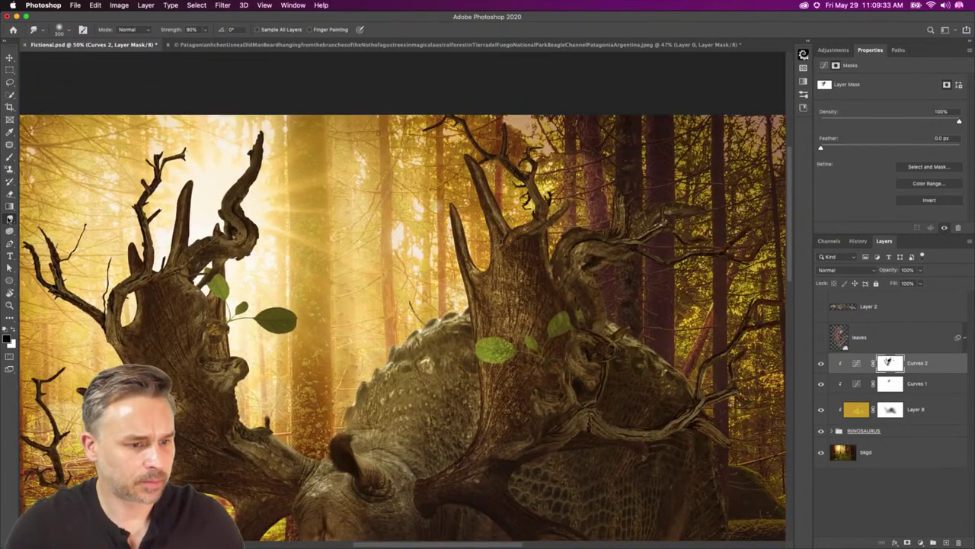
Spatter black on the Curves 2 mask over the left antler and its leaves, reducing the spatter brush to 100 px.
left_click(10, 157)
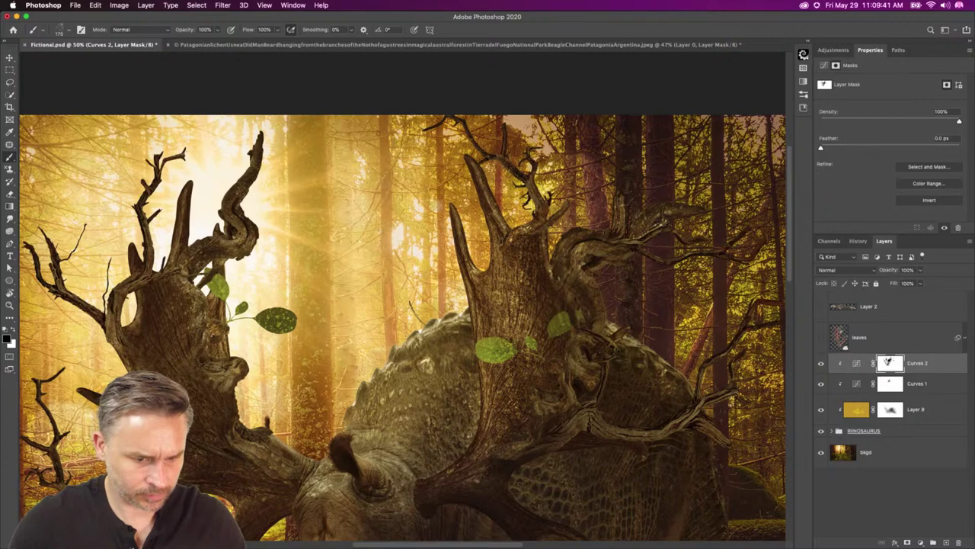
scroll(229, 402, "down", 5)
scroll(229, 403, "left", 8)
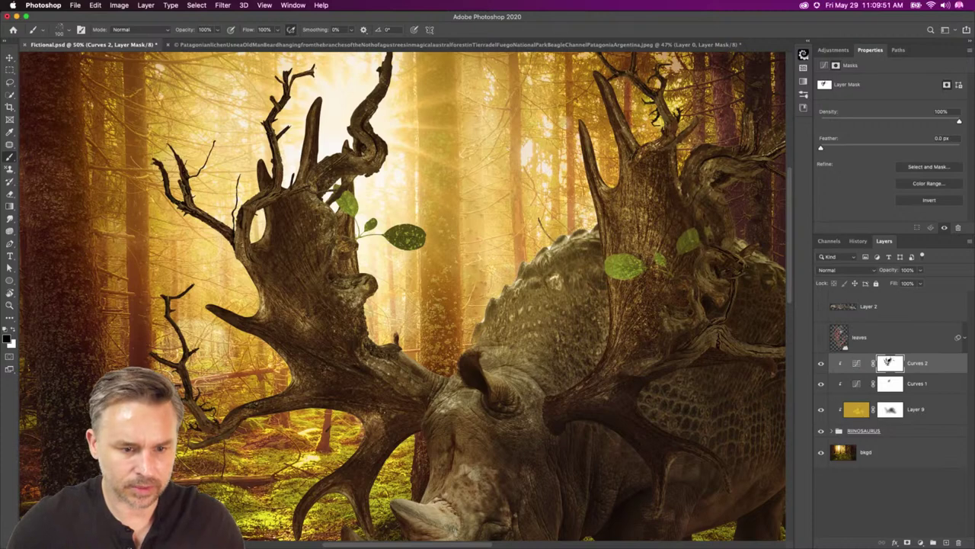
left_click_drag(268, 253, 266, 222)
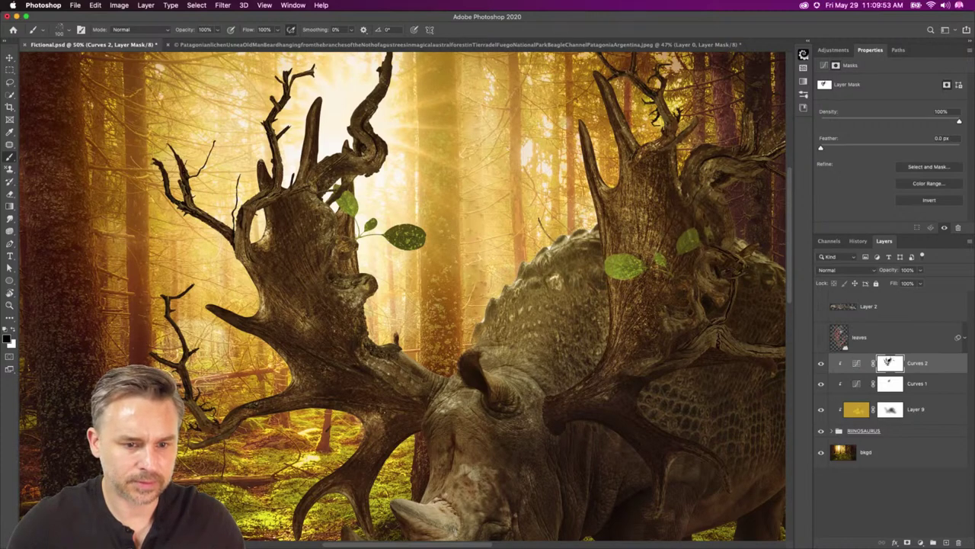
Spatter black on the Curves 2 mask over the rhino's lower cheek beside the jaw.
key("super+minus")
key("super+minus")
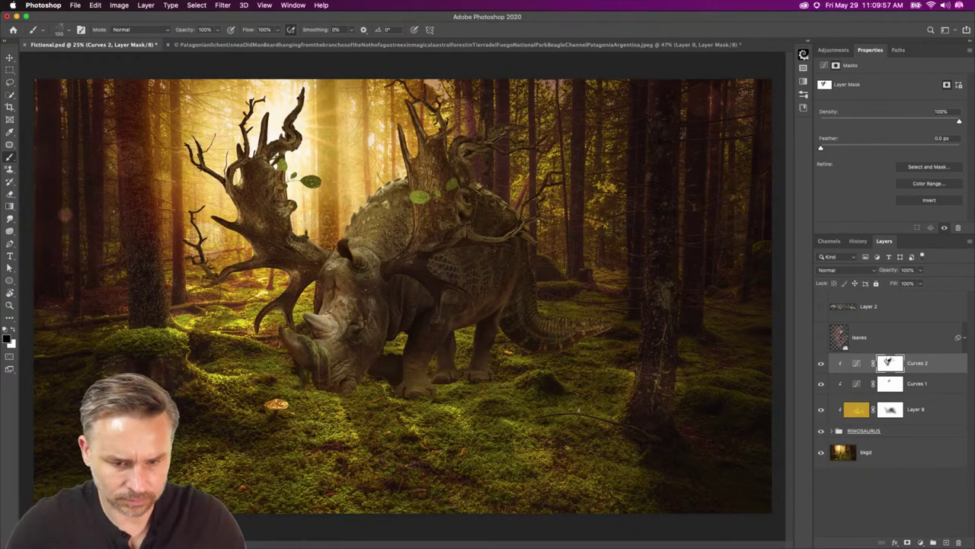
left_click_drag(368, 361, 359, 375)
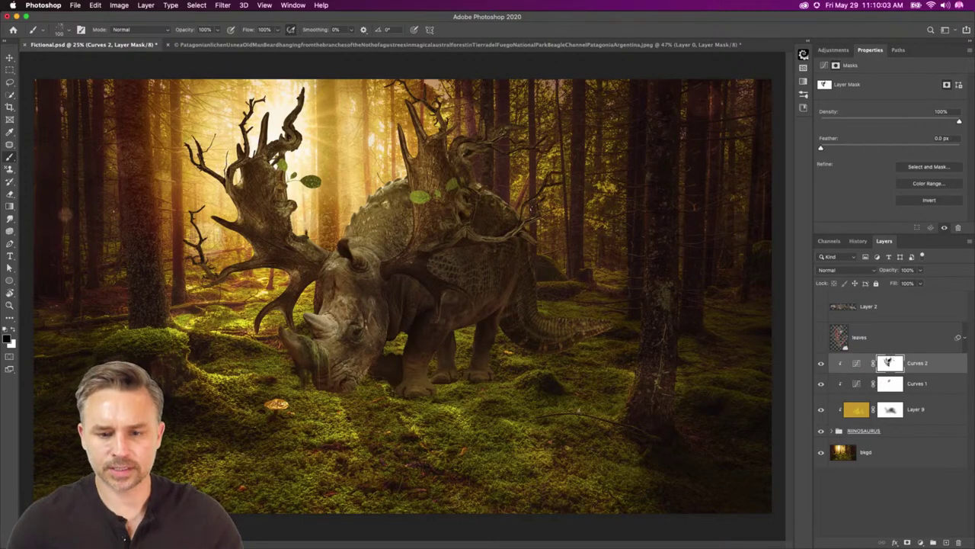
Spatter black on the Curves 2 mask along the lower branch of the right antler and soften it with the Smudge tool.
left_click_drag(469, 236, 494, 237)
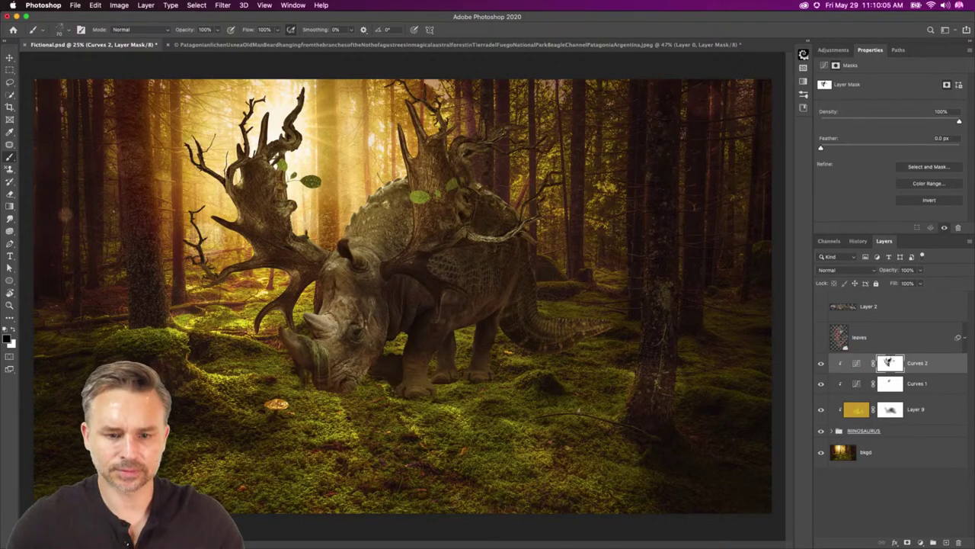
left_click(9, 218)
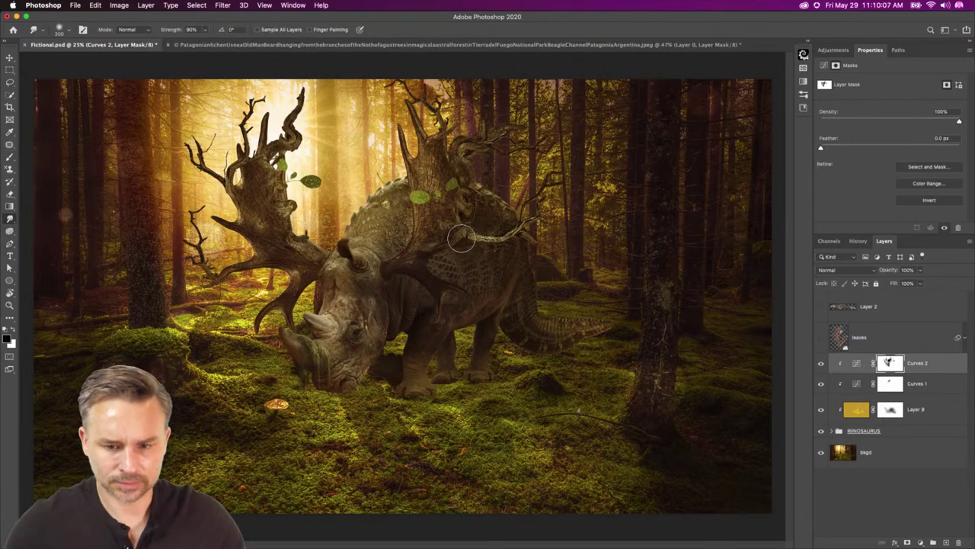
left_click_drag(462, 238, 475, 239)
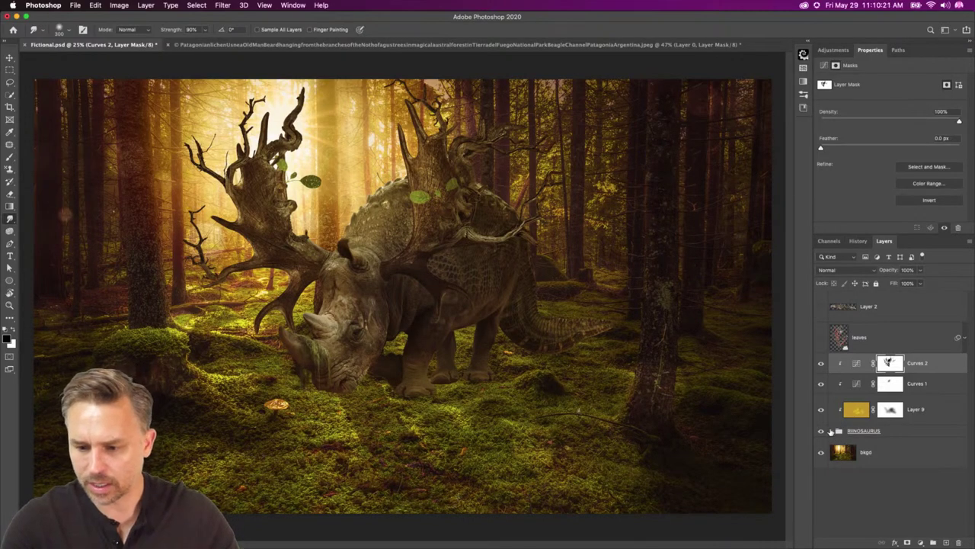
Move the hidden Layer 6 and both hidden Layer 5 layers out of the RINOSAURUS group to above the leaves layer.
left_click(831, 431)
left_click(887, 451)
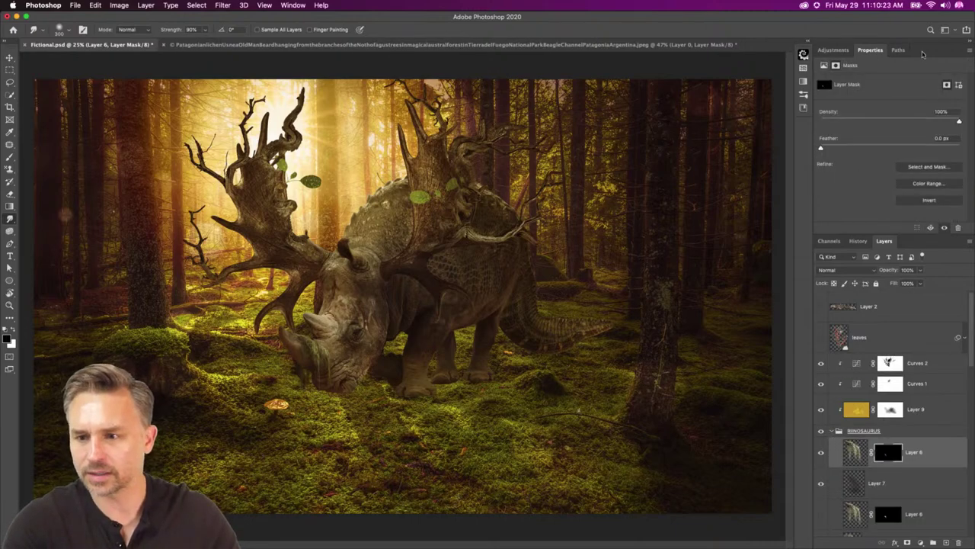
double_click(922, 53)
left_click(907, 348)
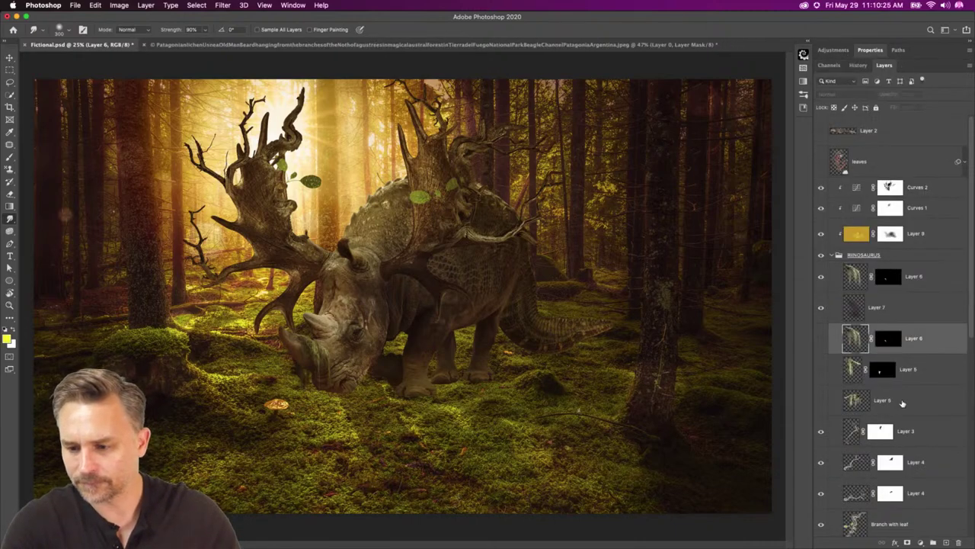
left_click(903, 402, "shift")
left_click_drag(921, 328, 897, 143)
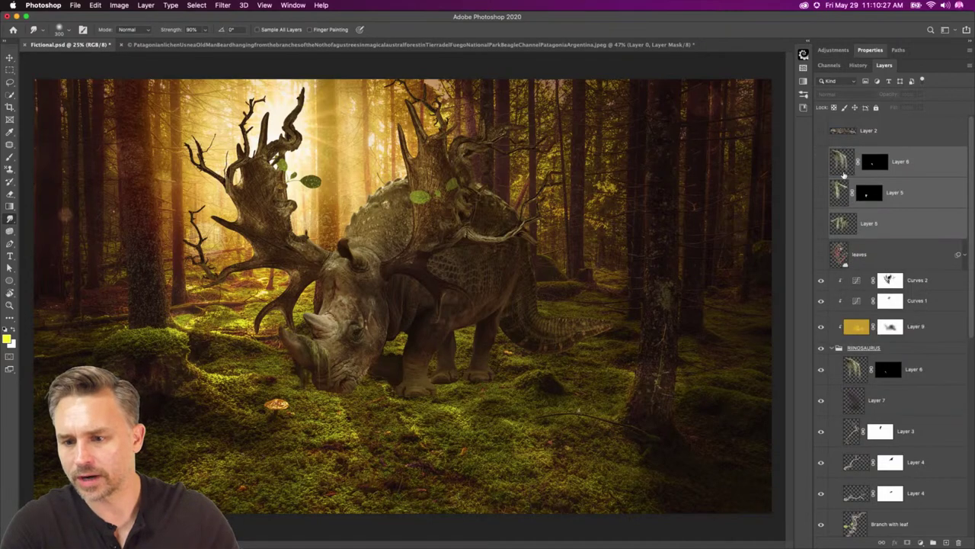
left_click(877, 252)
Move the hidden Grape Vine layer out of the RINOSAURUS group to the top of the layer stack.
scroll(886, 260, "down", 3)
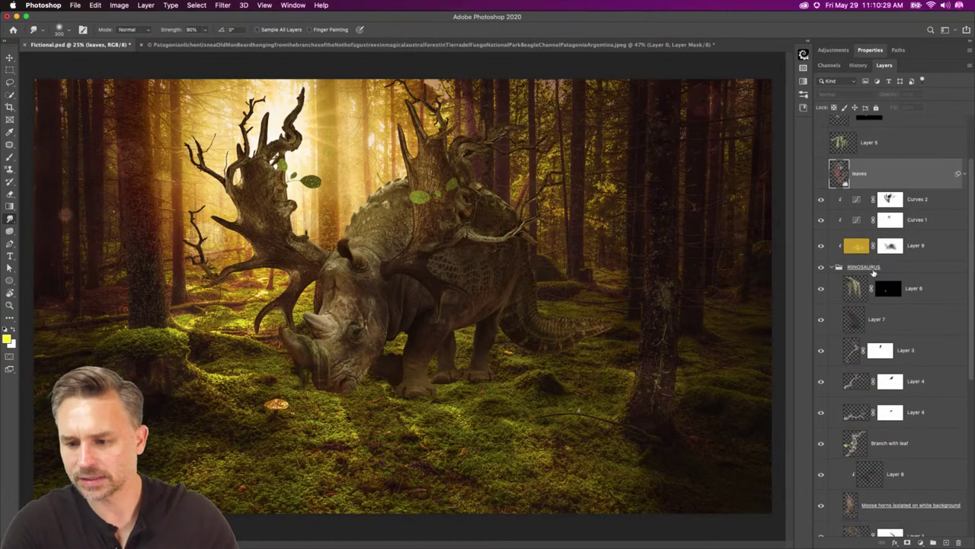
left_click(914, 289)
scroll(884, 320, "down", 10)
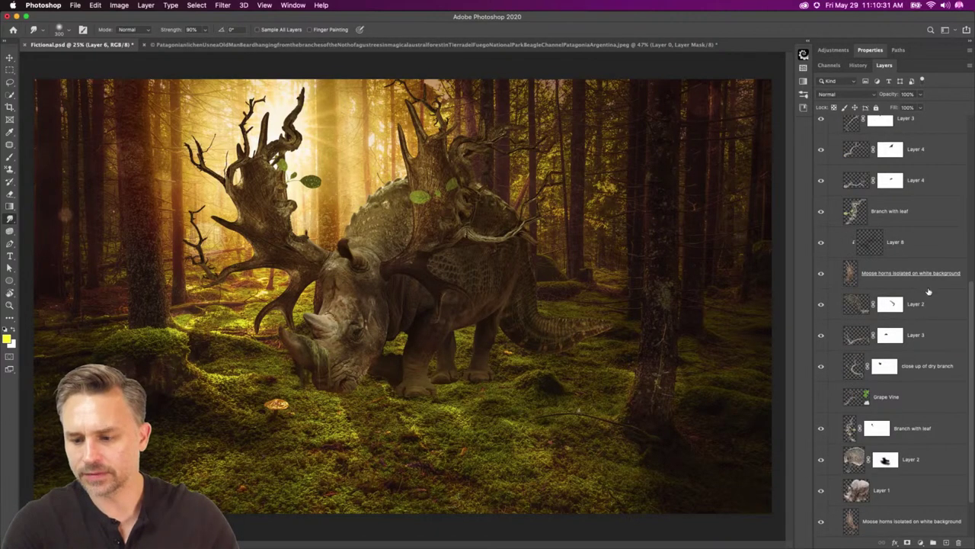
left_click(890, 337)
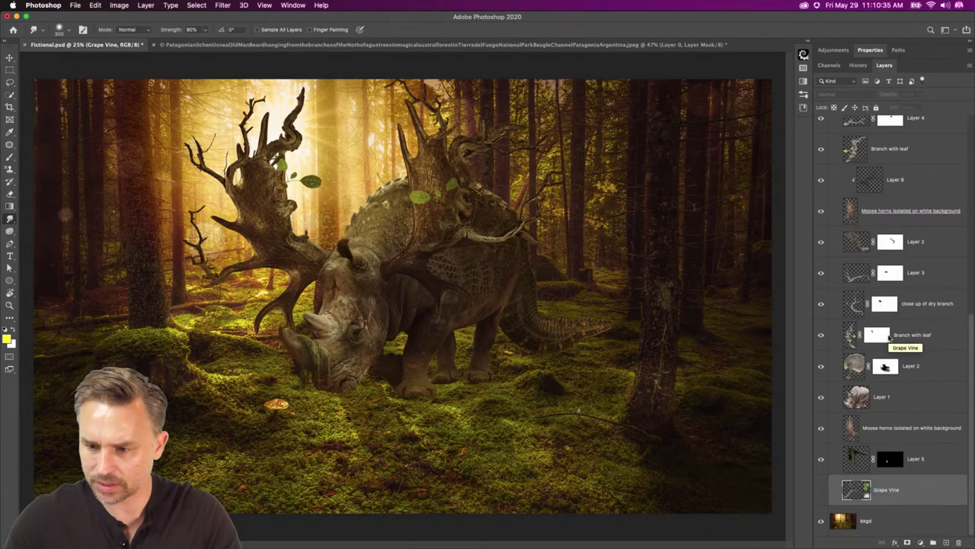
key("super+shift+bracketright")
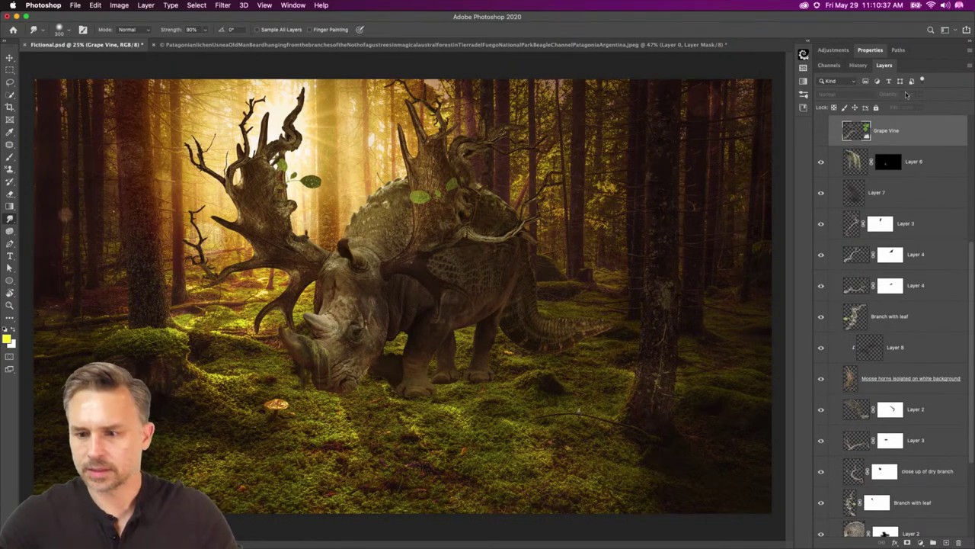
key("super+shift+bracketright")
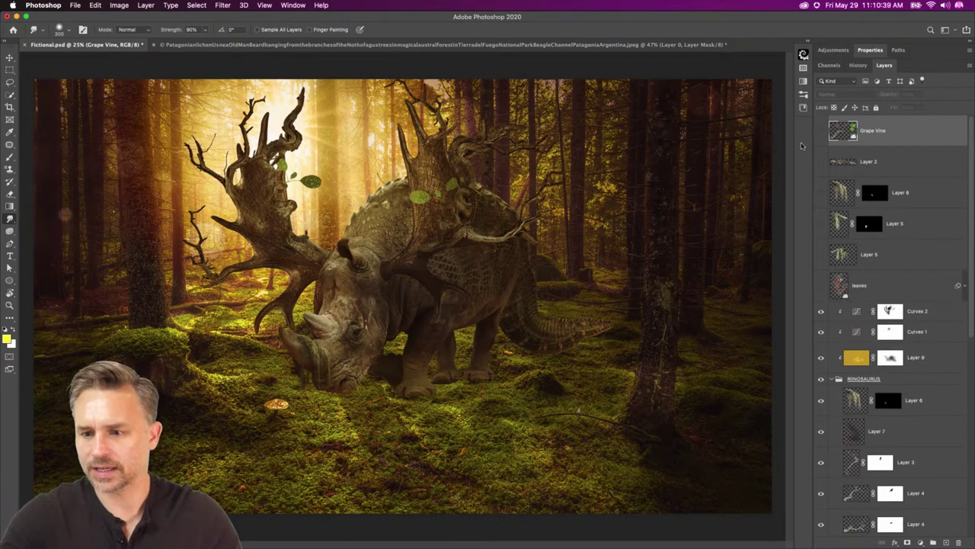
Merge a copy of all the layers in the RINOSAURUS group into one layer, keeping the originals.
left_click(918, 400)
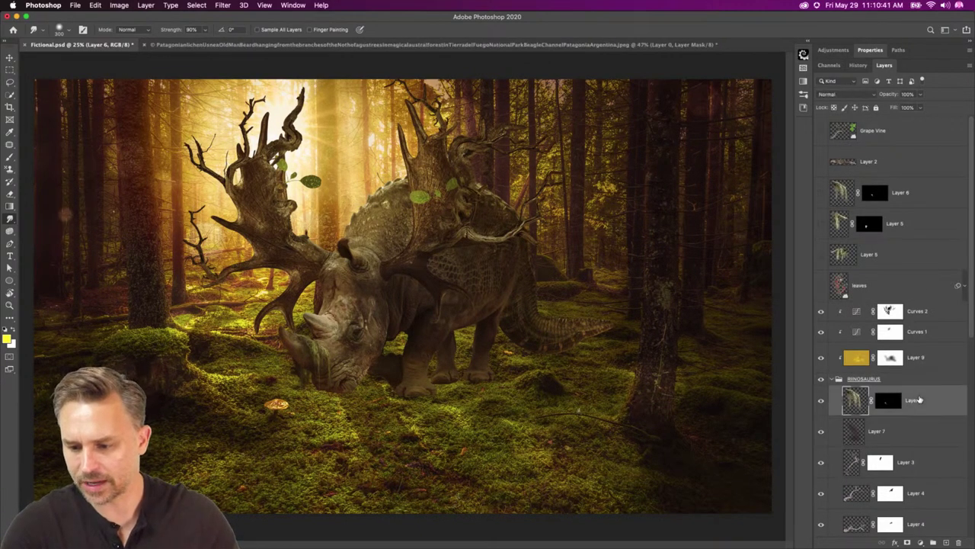
scroll(926, 400, "down", 10)
left_click(937, 487, "shift")
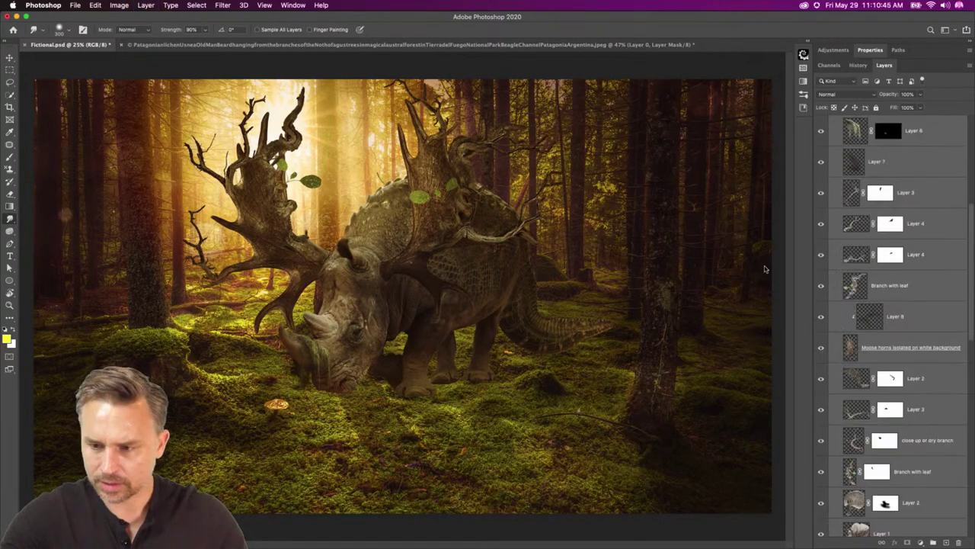
right_click(924, 166)
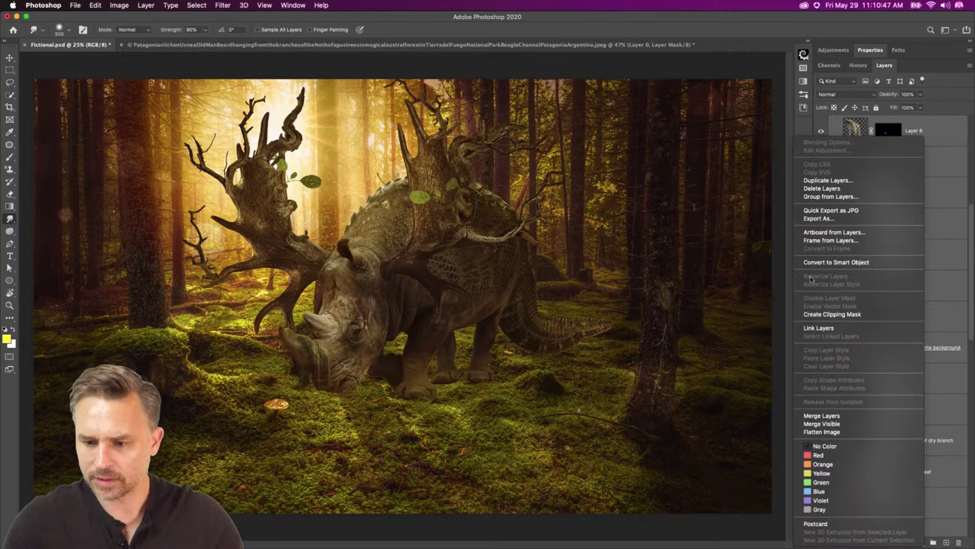
left_click(835, 415)
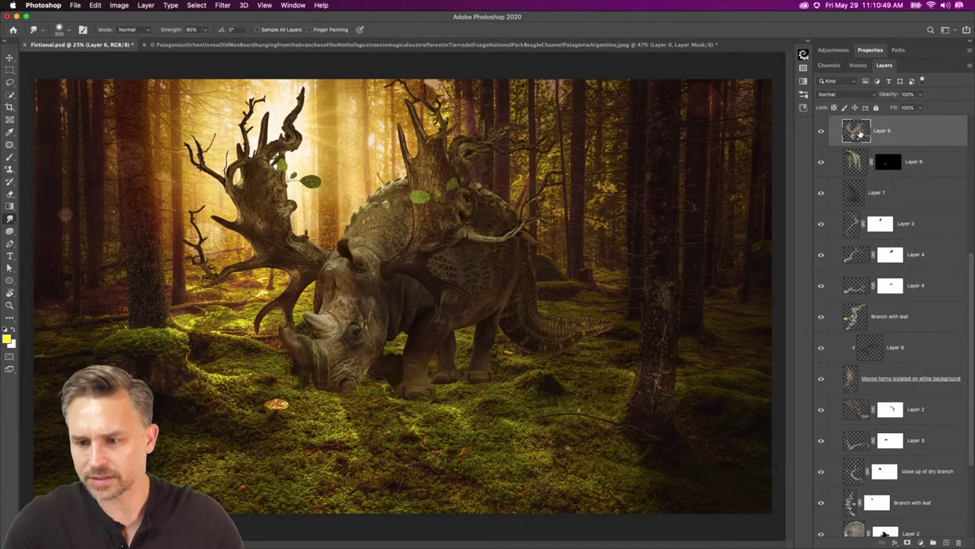
Move the merged creature layer out of the RINOSAURUS group to above Curves 2 and collapse the group.
scroll(894, 136, "up", 5)
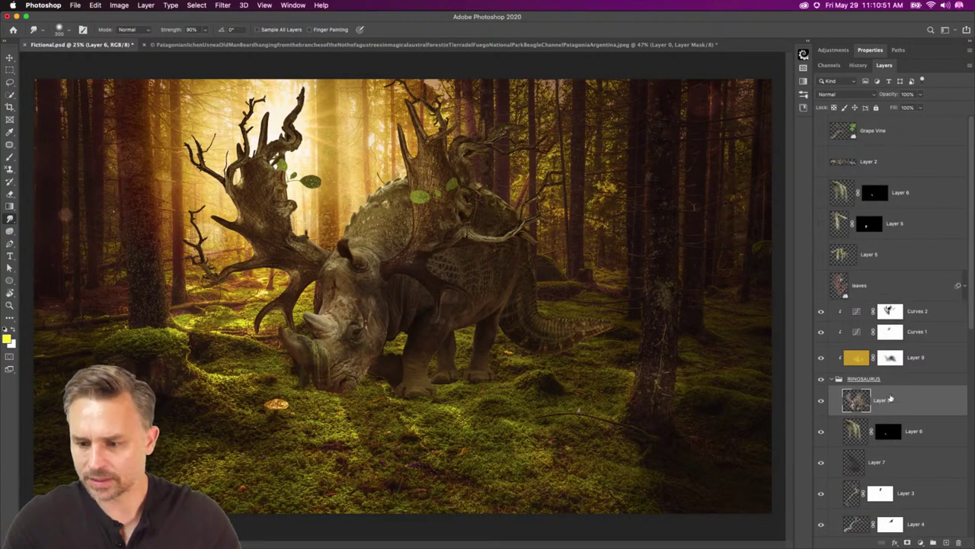
left_click_drag(890, 398, 876, 302)
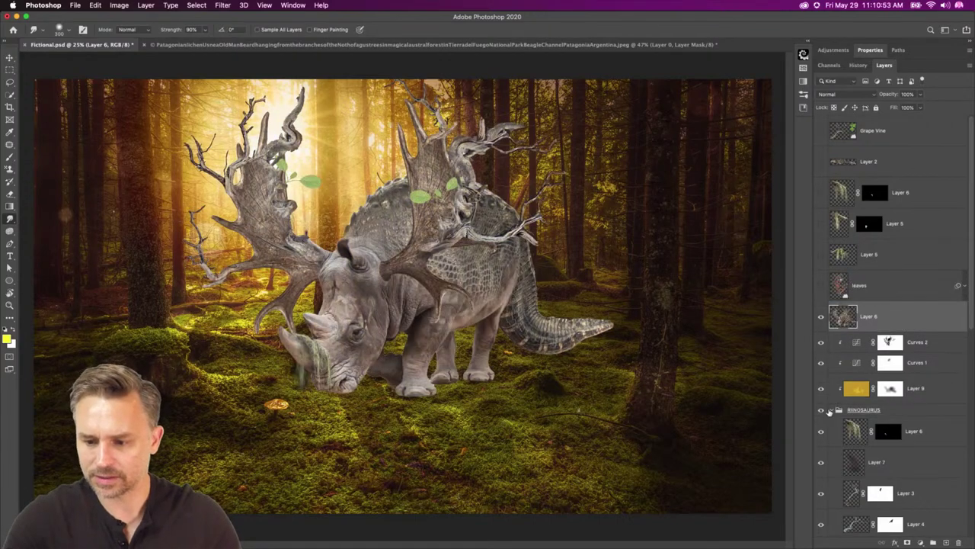
left_click(830, 410)
Toggle the merged creature layer's visibility to compare it with the graded creature underneath.
left_click(823, 321)
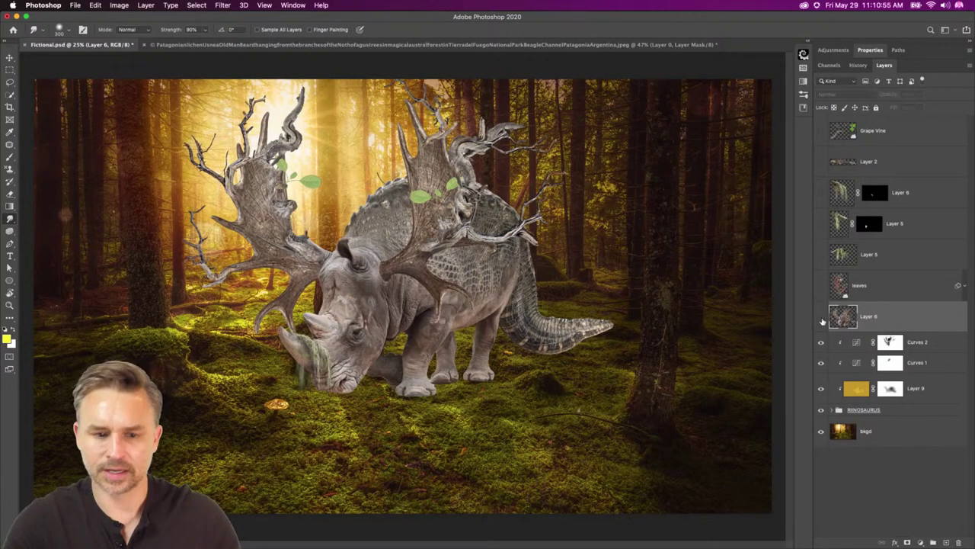
left_click(822, 316)
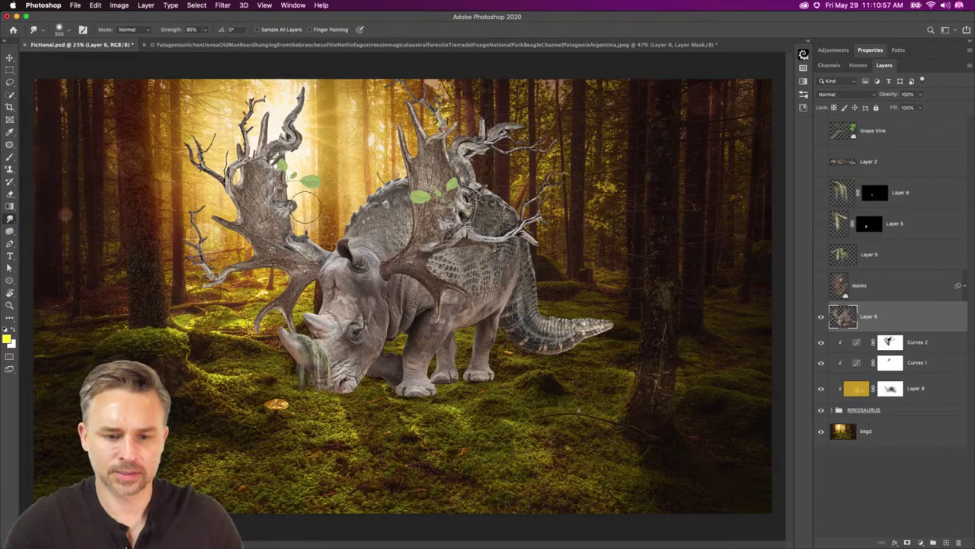
left_click(821, 319)
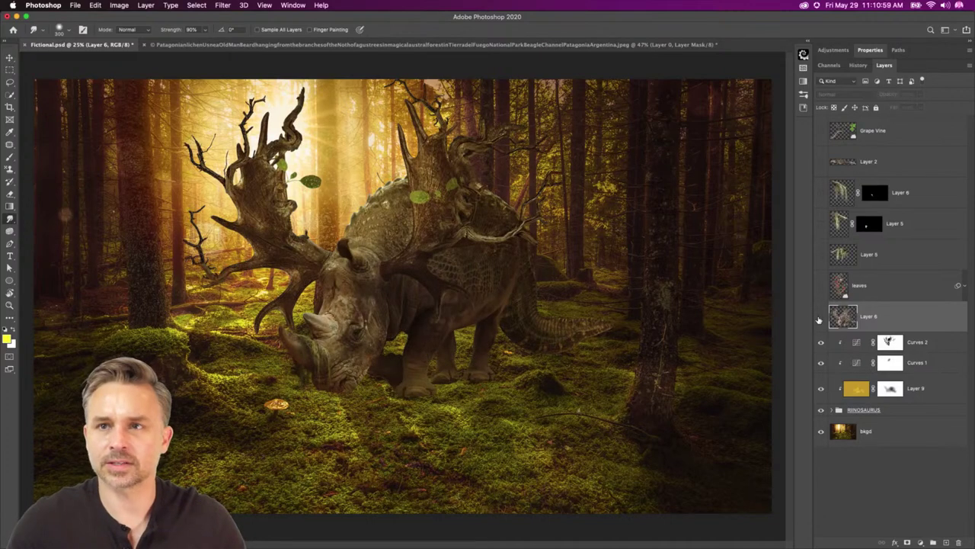
left_click(819, 320)
left_click(820, 319)
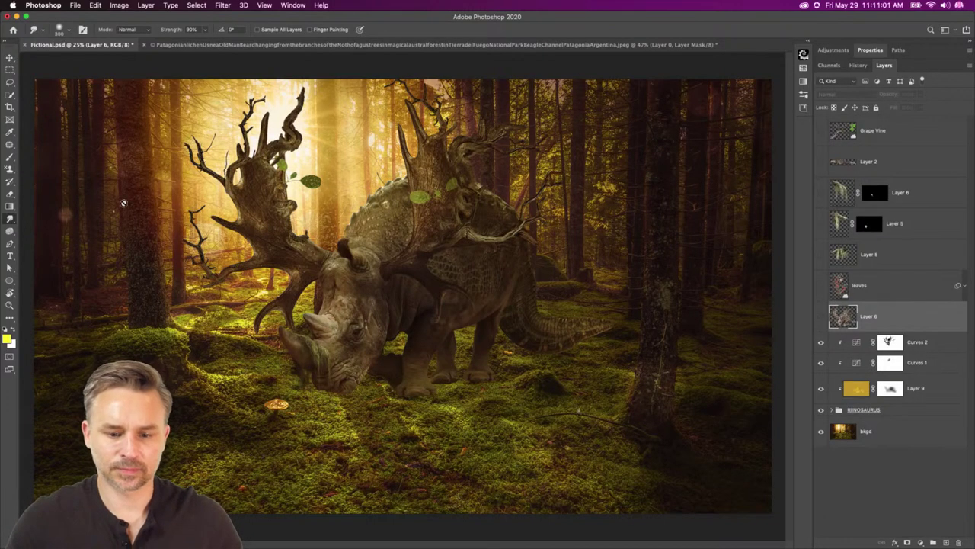
left_click(820, 318)
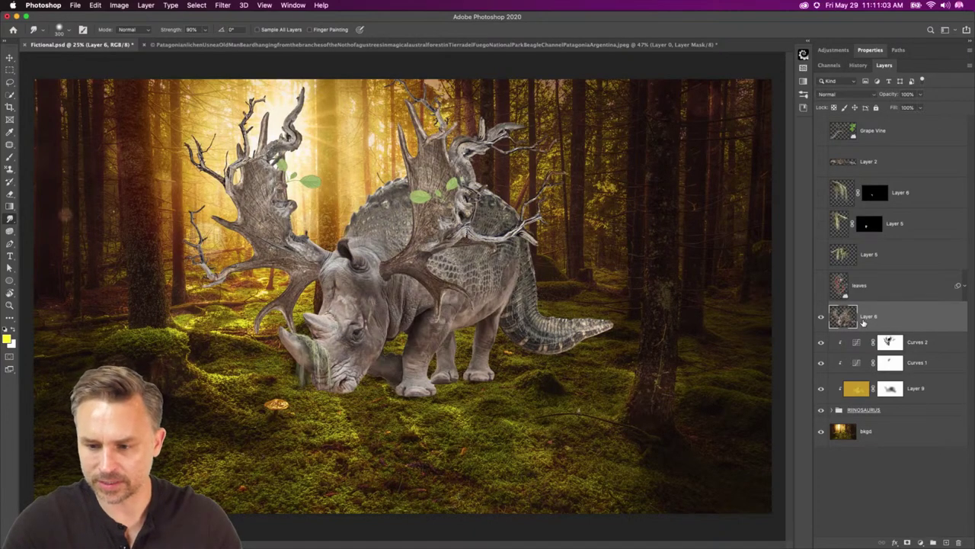
Turn the merged creature layer black using Hue/Saturation with Lightness at -100.
key("super+u")
left_click_drag(626, 232, 580, 232)
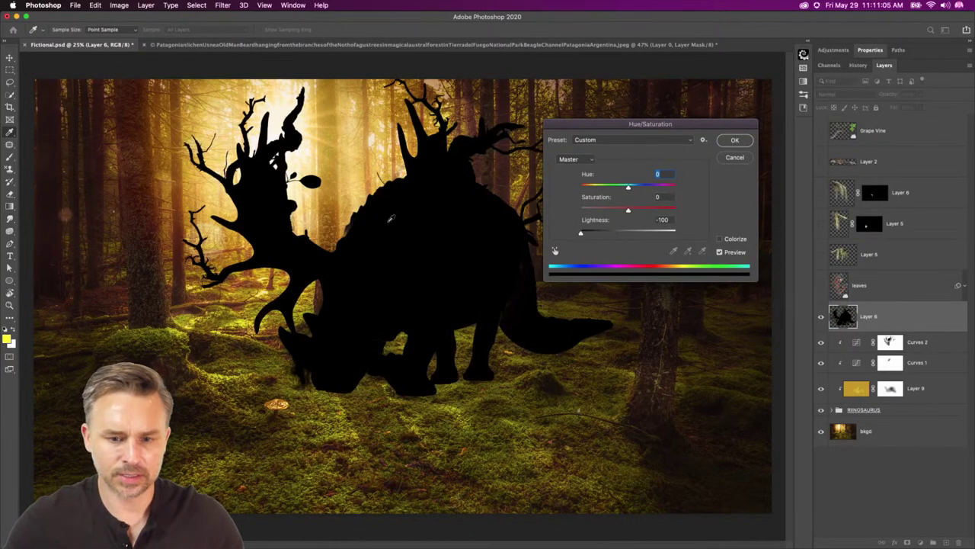
key("Return")
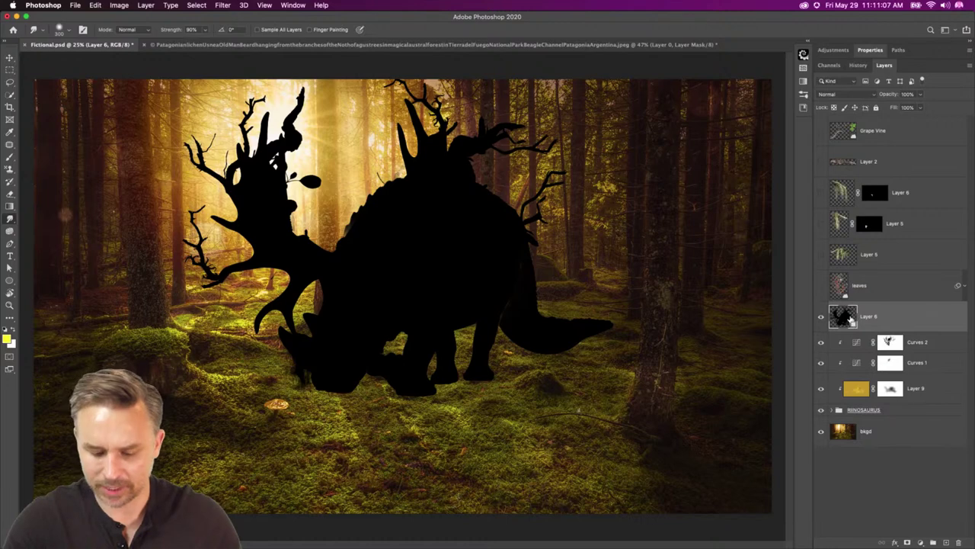
key("super+u")
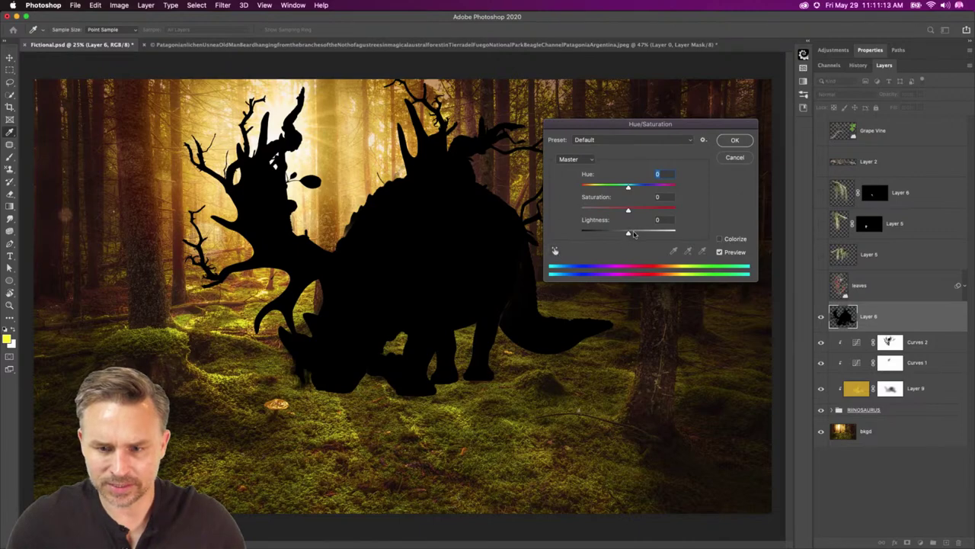
key("Escape")
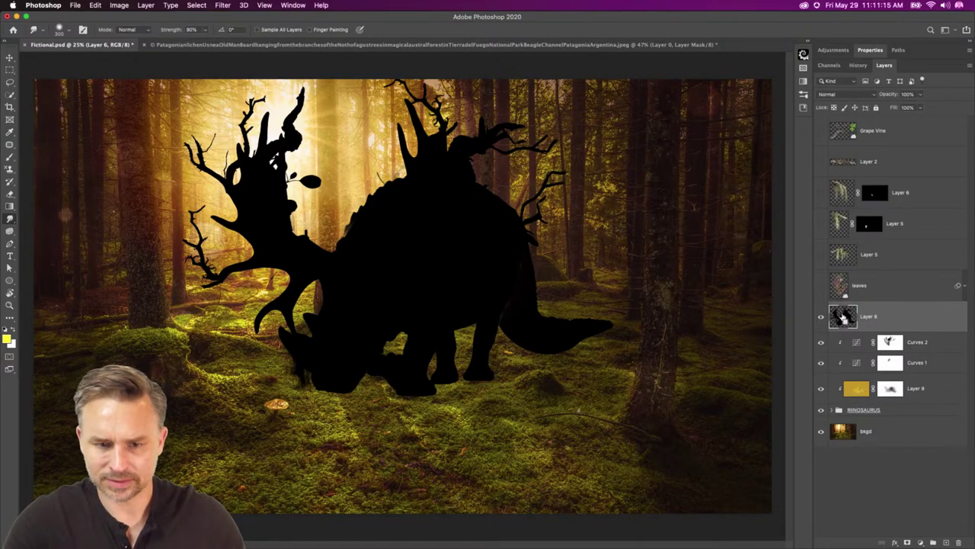
Load the merged creature's outline as a selection, fill it with a dark tone sampled from the ground shadow beside the right tree, and deselect.
left_click(843, 317, "super")
key("i")
key("d")
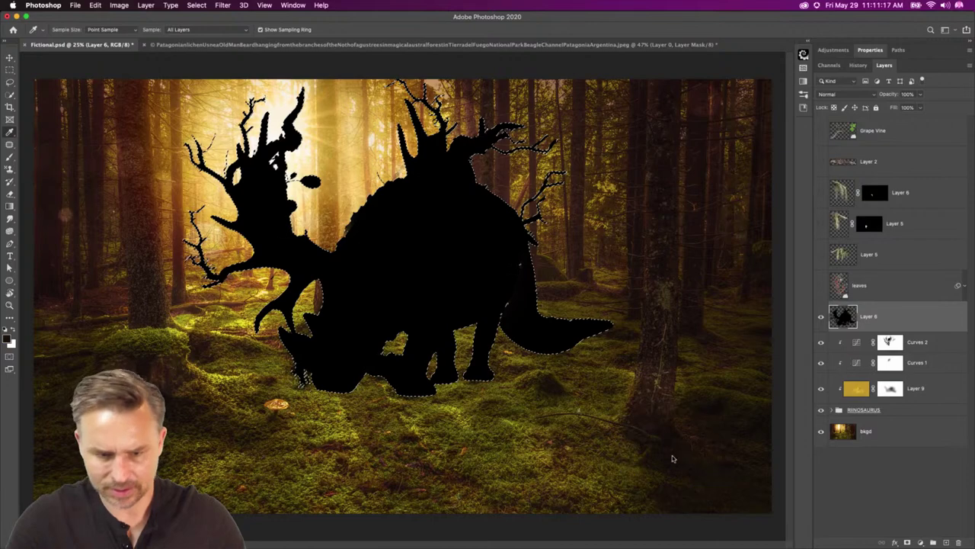
left_click(672, 458)
key("alt+BackSpace")
key("super+d")
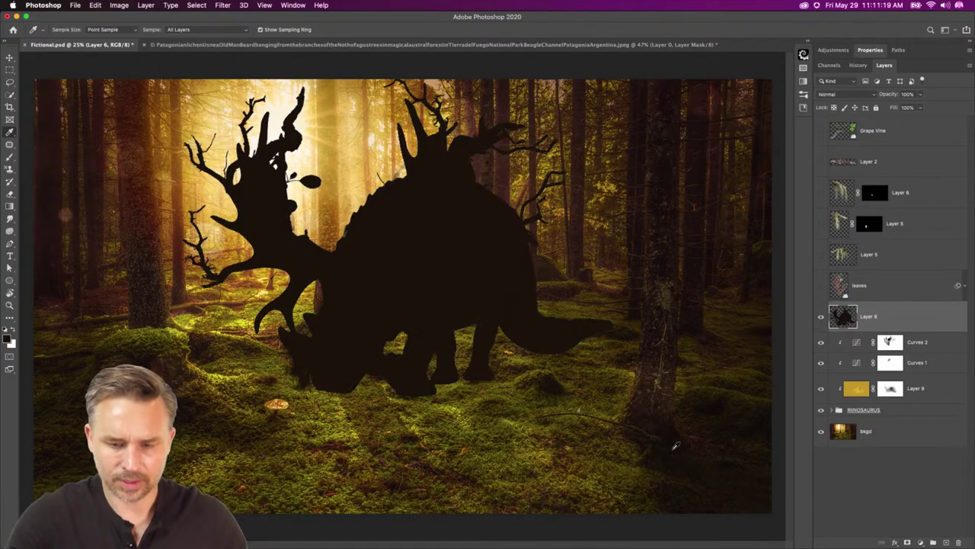
Apply a Gaussian Blur with a 2.9 px radius to the dark creature silhouette.
left_click(228, 3)
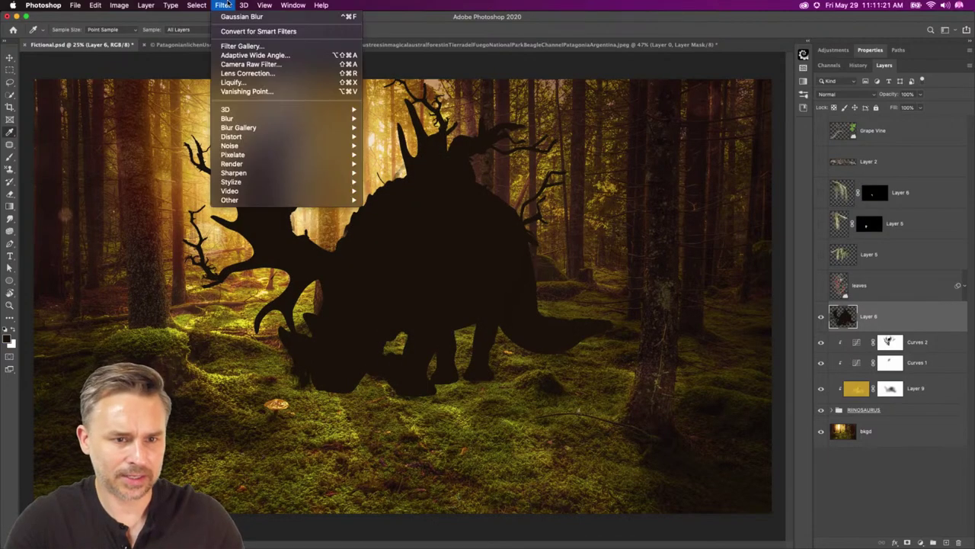
mouse_move(224, 120)
left_click(396, 154)
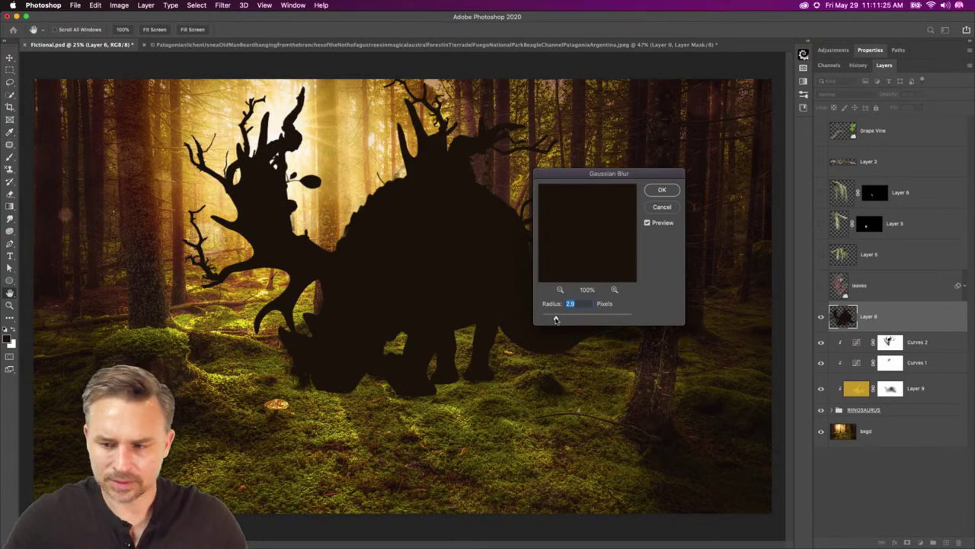
key("Return")
Flip the silhouette vertically and move it down so its feet meet the creature's feet on the moss.
key("super+t")
right_click(377, 243)
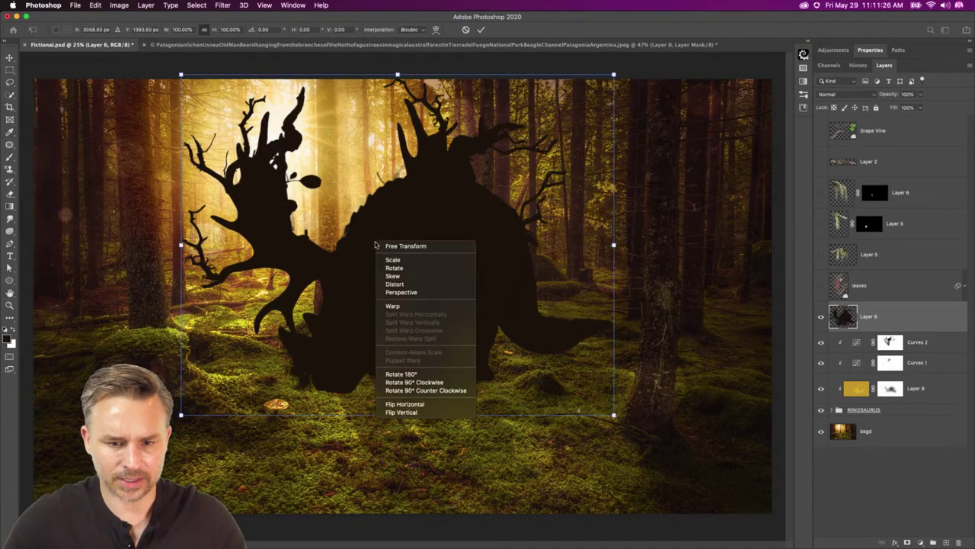
left_click(401, 413)
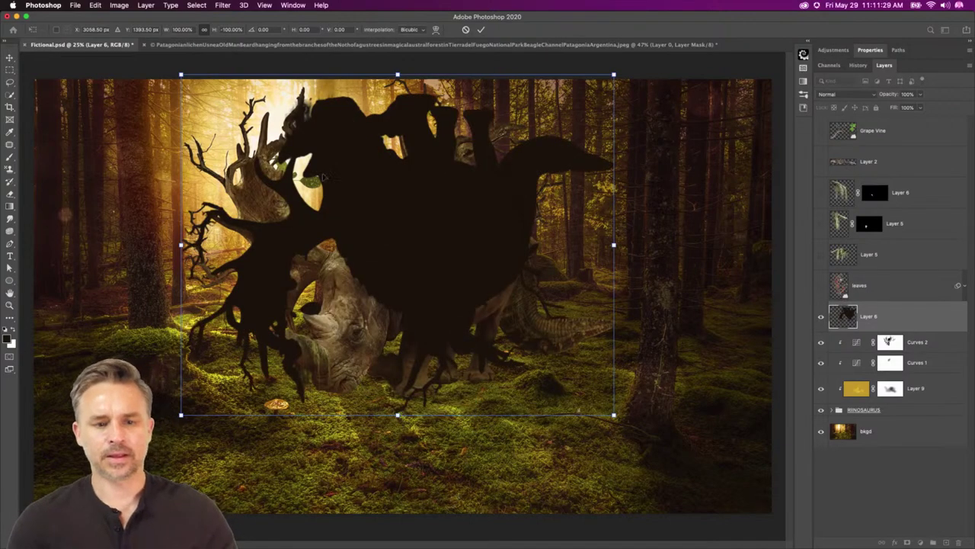
left_click_drag(323, 176, 343, 441)
key("Return")
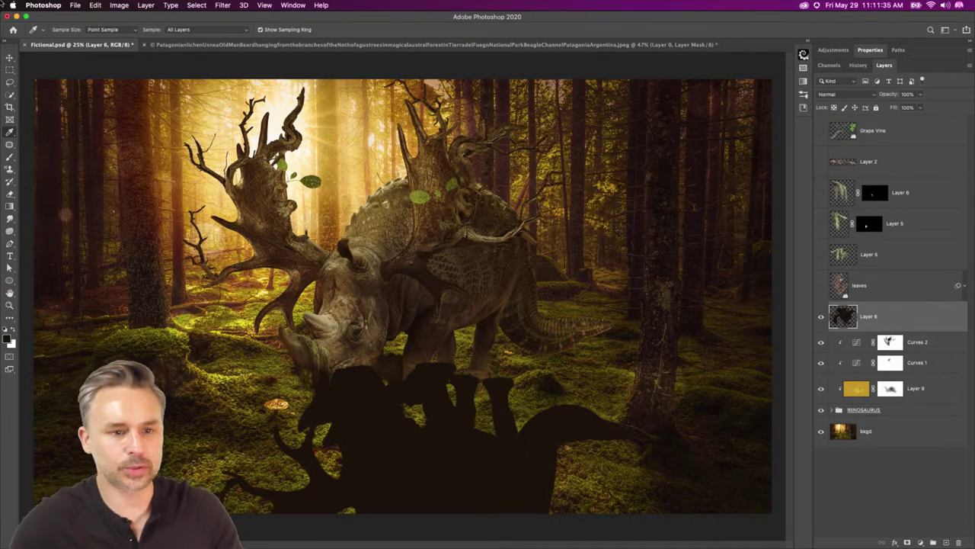
Warp the flipped silhouette by raising the warp's upper corner and curve handle on the tail side to lift the tail and leg shadows.
left_click(92, 6)
mouse_move(130, 226)
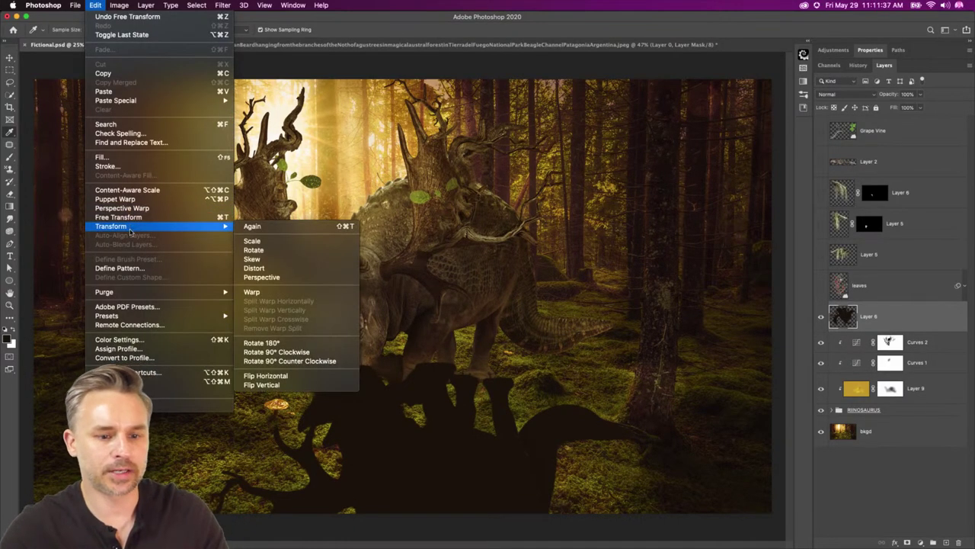
left_click(281, 291)
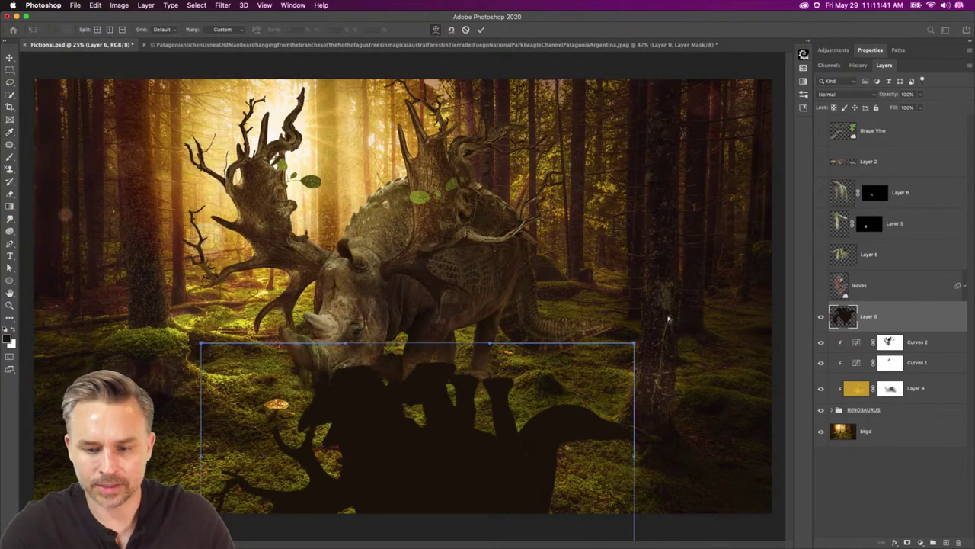
left_click_drag(637, 348, 617, 177)
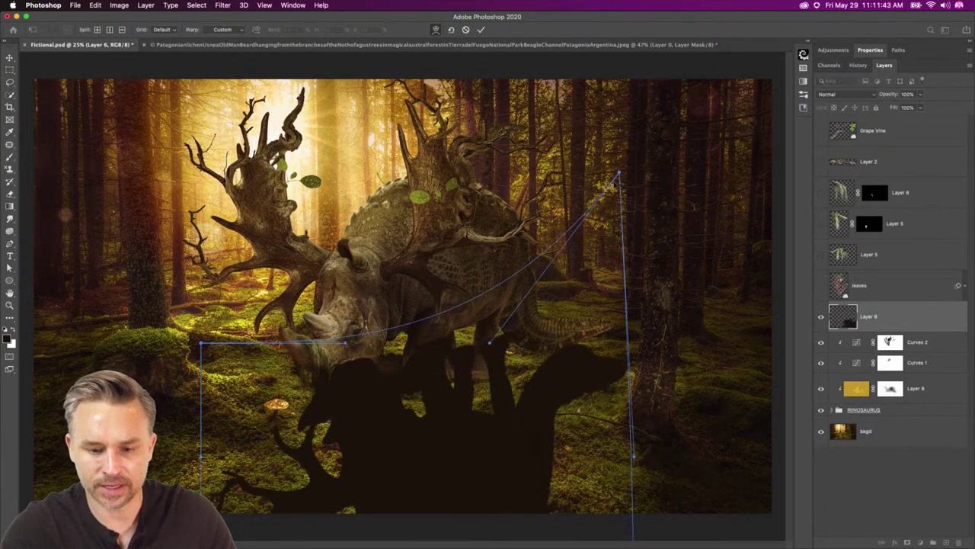
left_click_drag(492, 348, 468, 304)
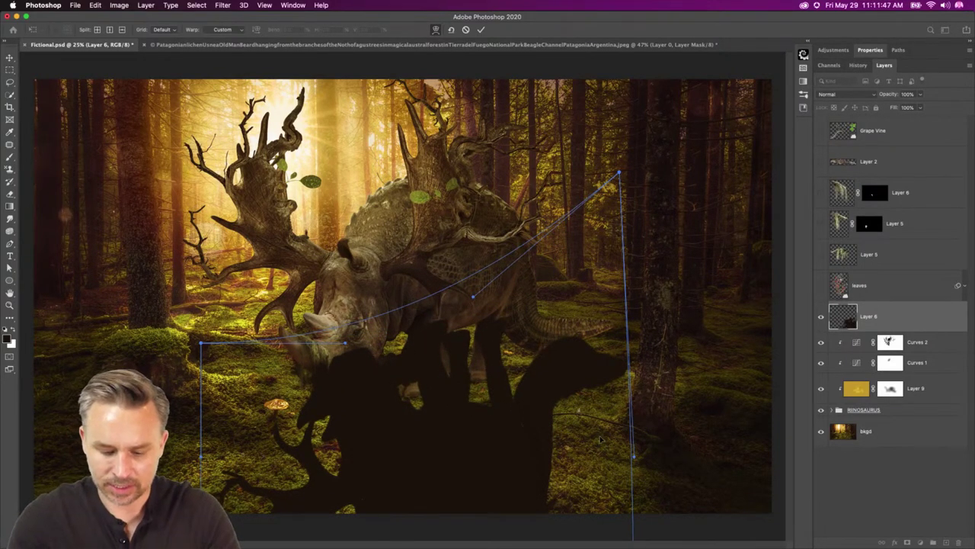
Pull the warp's two lower corners and their curve handles upward to shorten the body and antler shadow on the moss.
key("super+minus")
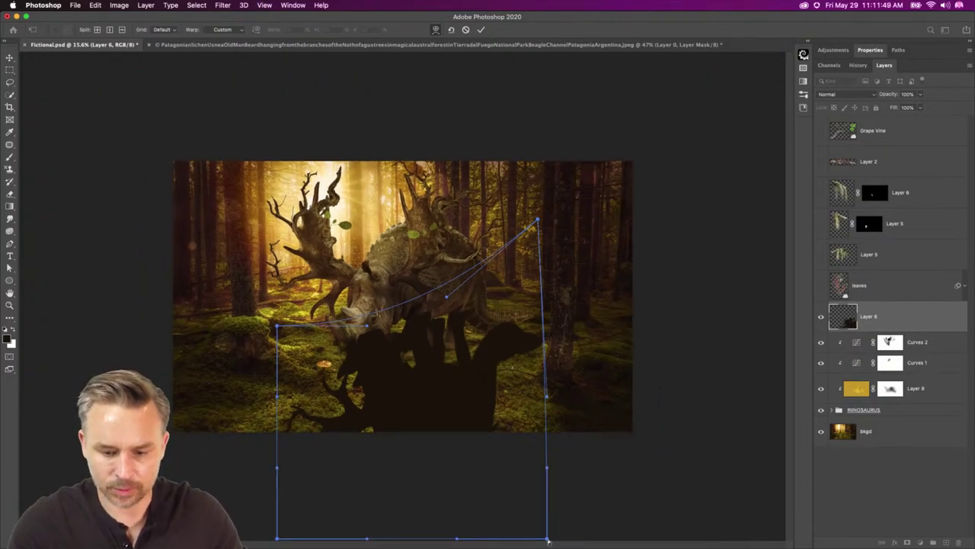
left_click_drag(547, 539, 549, 449)
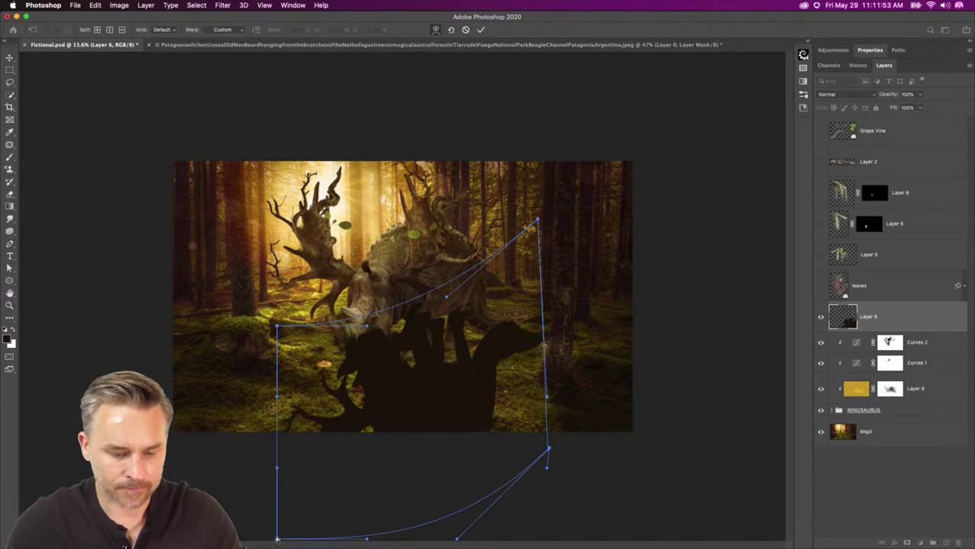
left_click_drag(277, 539, 295, 474)
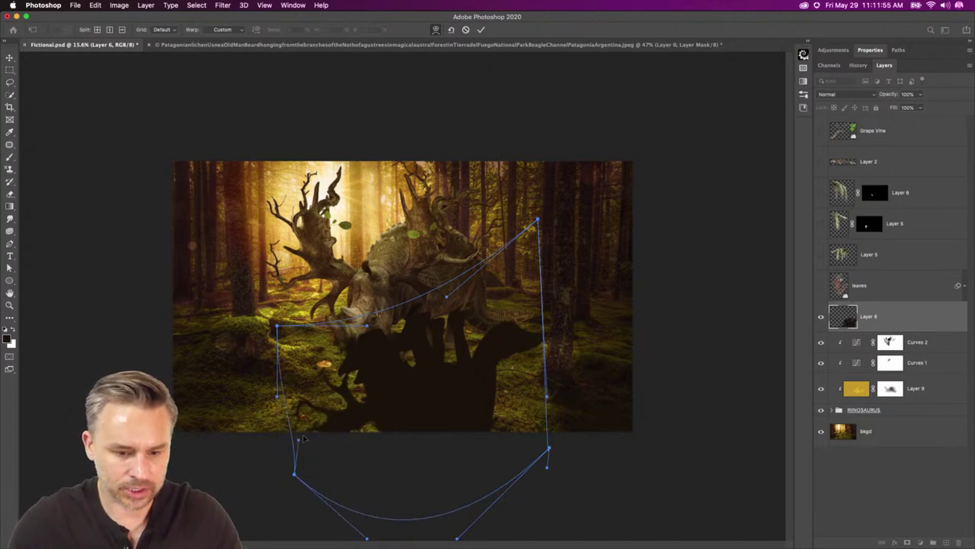
left_click_drag(301, 438, 290, 373)
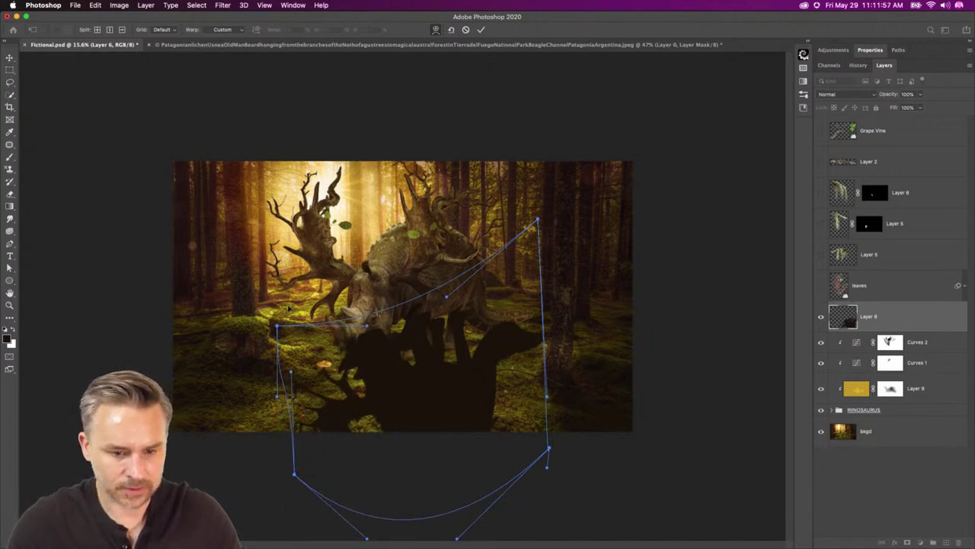
left_click_drag(456, 539, 464, 468)
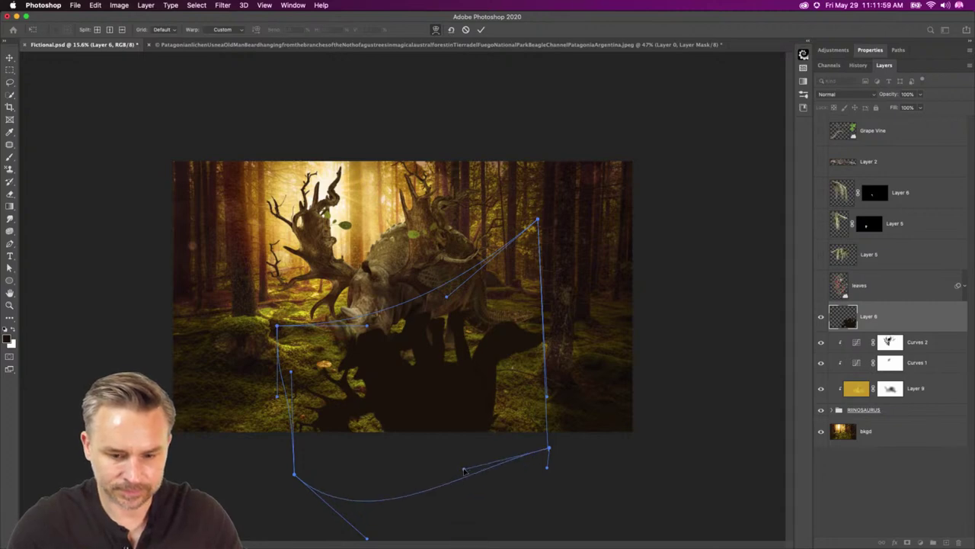
left_click_drag(363, 501, 356, 473)
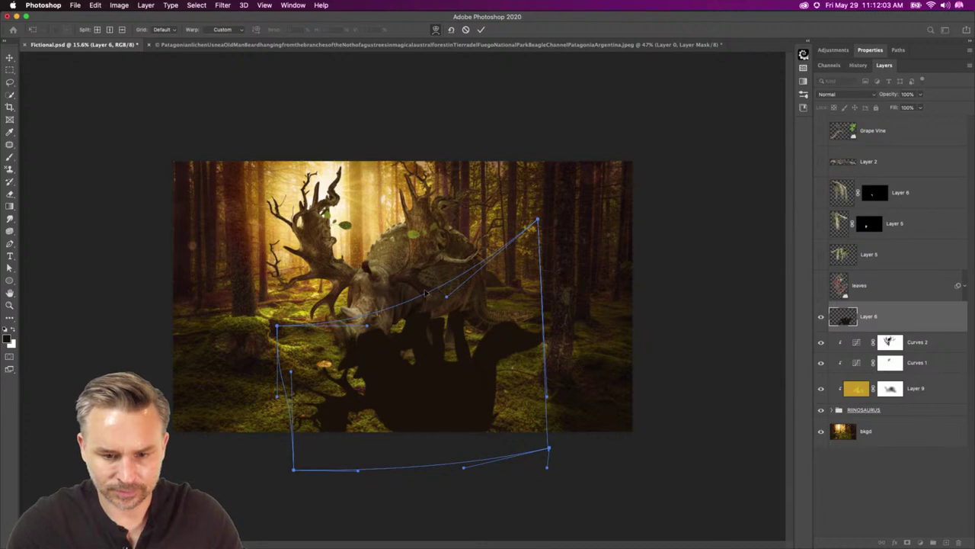
Refine the warp's upper edge and tail-side lower corner, apply the warp, and place the shadow layer between the RINOSAURUS group and bkgd.
left_click_drag(425, 292, 429, 311)
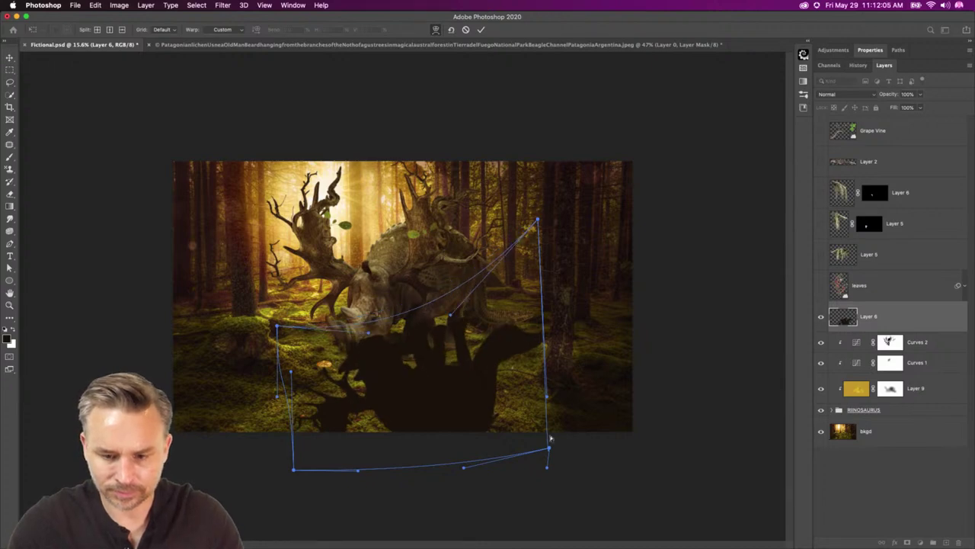
left_click_drag(549, 448, 550, 420)
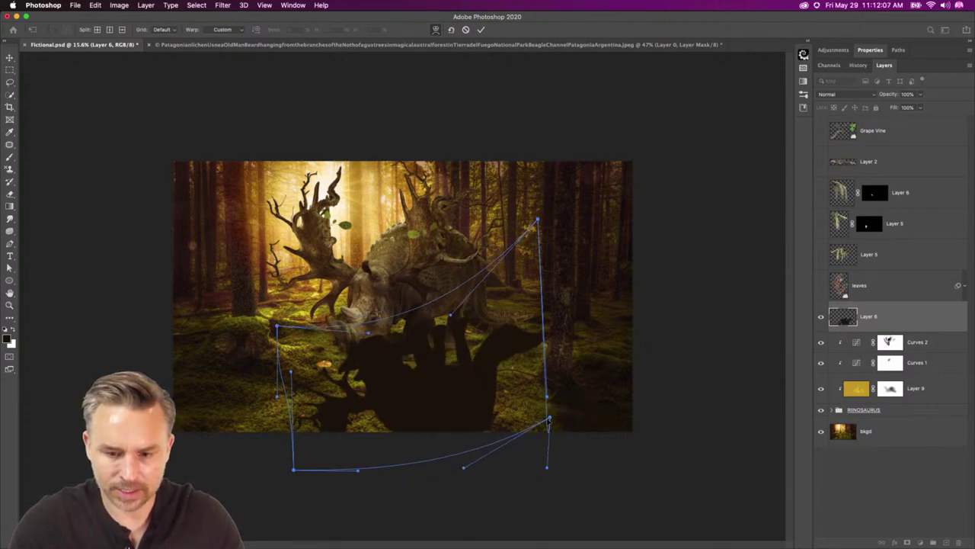
left_click_drag(547, 470, 546, 395)
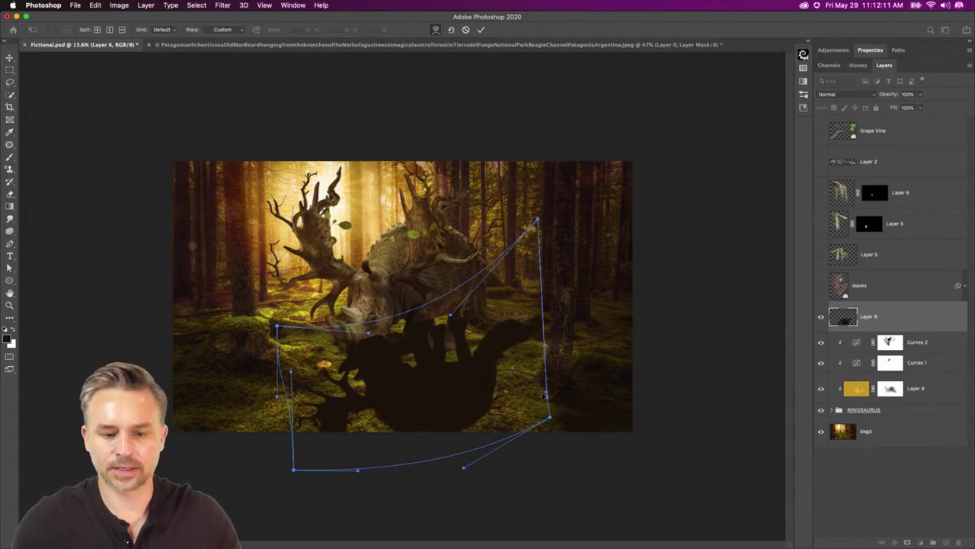
key("Return")
left_click_drag(875, 316, 866, 423)
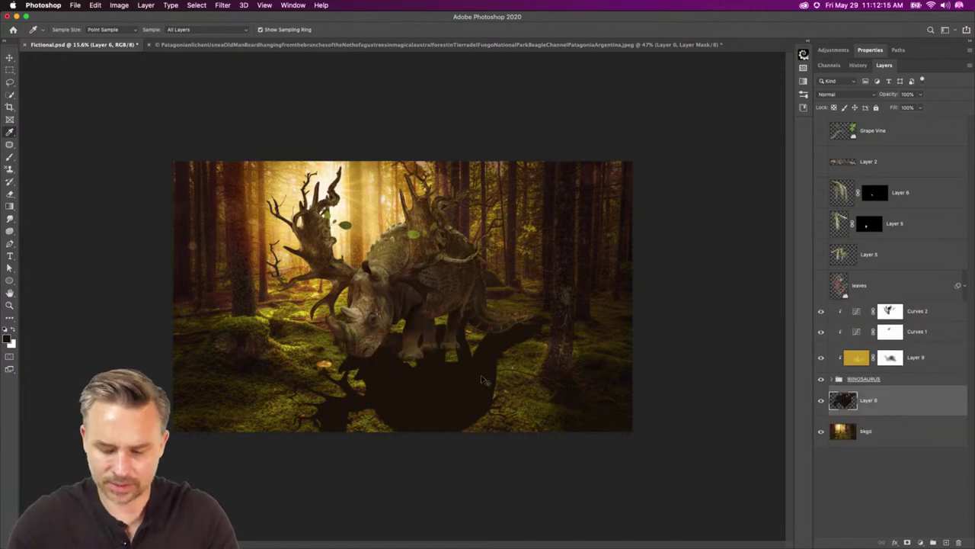
Puppet Warp the shadow with four anchoring pins on its body, and pull the two leg shadows down to meet the creature's feet.
key("super+plus")
key("super+plus")
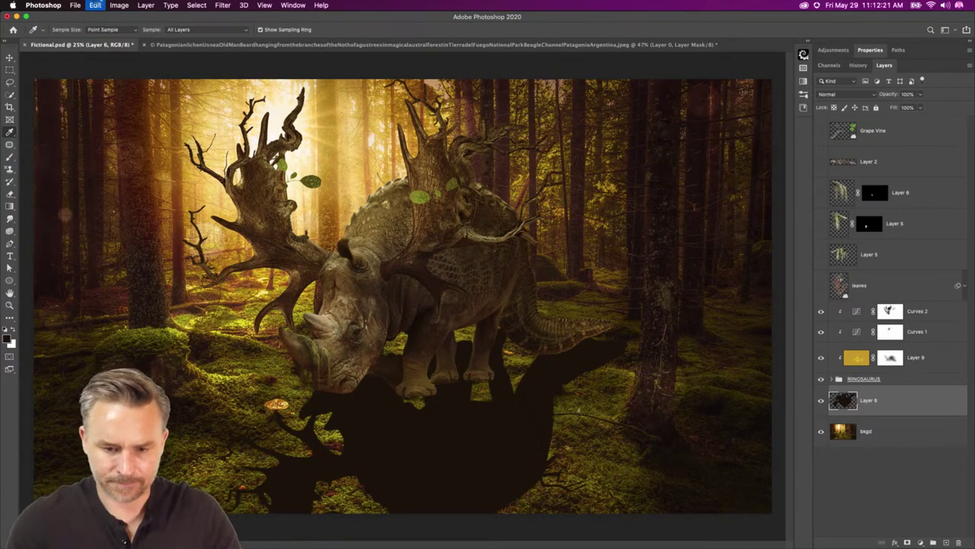
left_click(528, 420)
left_click(383, 452)
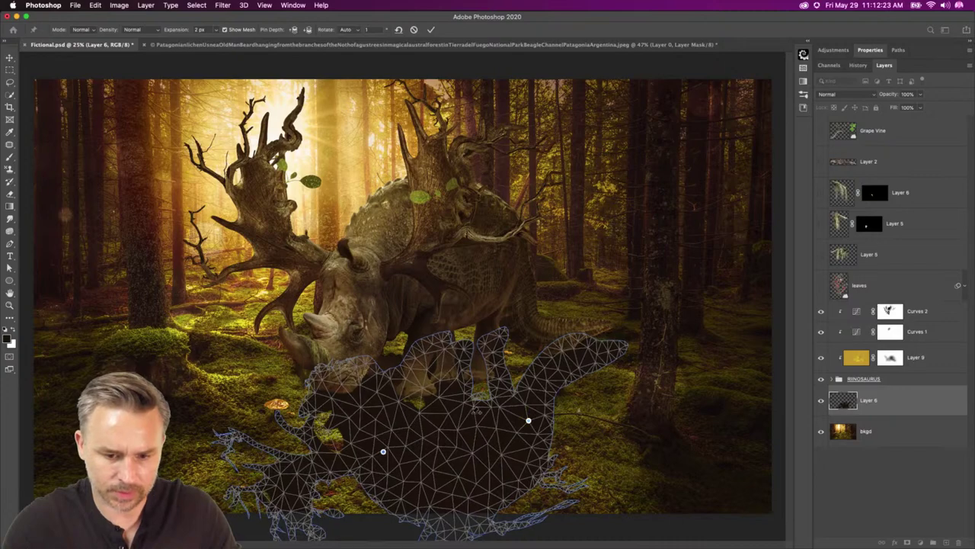
left_click(477, 420)
left_click(371, 403)
left_click_drag(439, 349, 430, 383)
left_click_drag(495, 342, 489, 374)
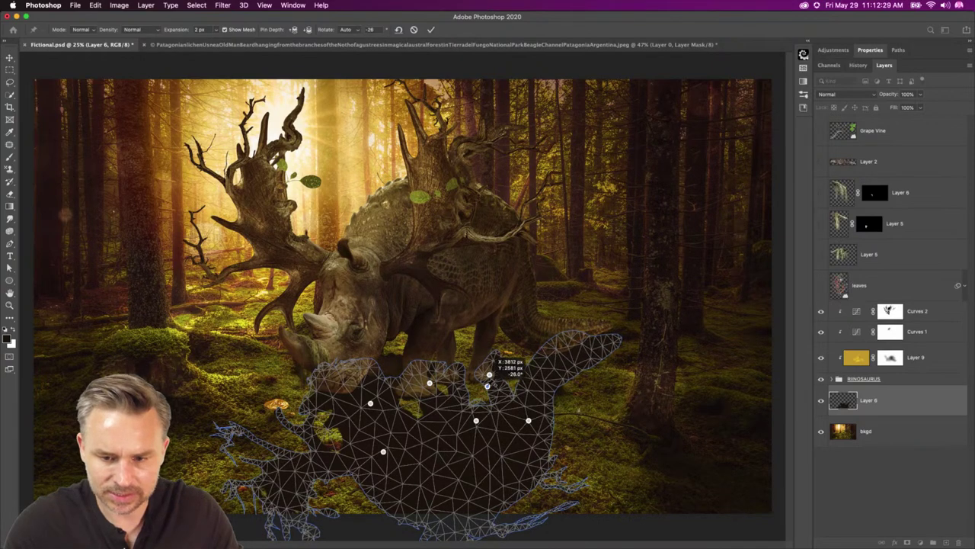
key("Return")
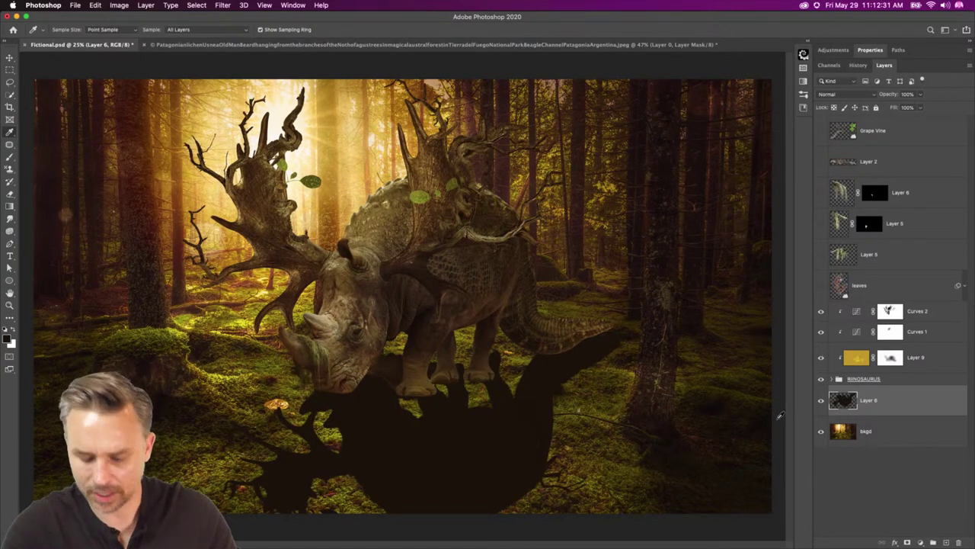
Paint soft dark shadow around the feet on Layer 6 with a 250 px brush, filling the gaps between the leg shadows.
key("b")
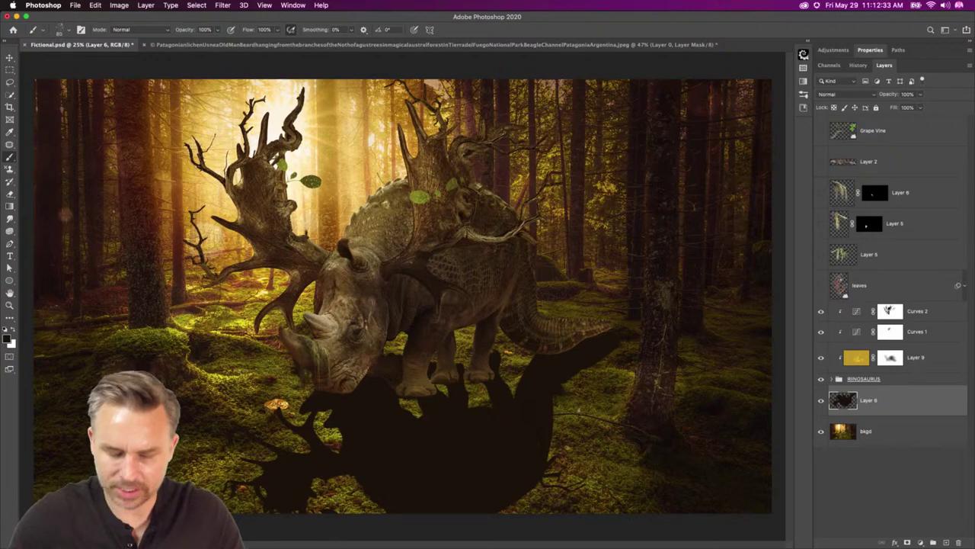
left_click(65, 32)
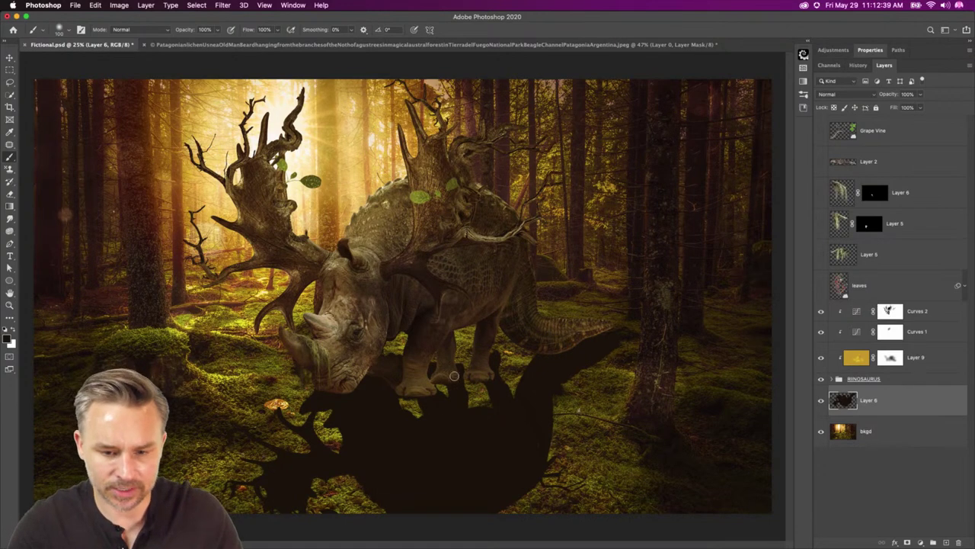
key("]")
left_click_drag(477, 386, 493, 391)
key("super+z")
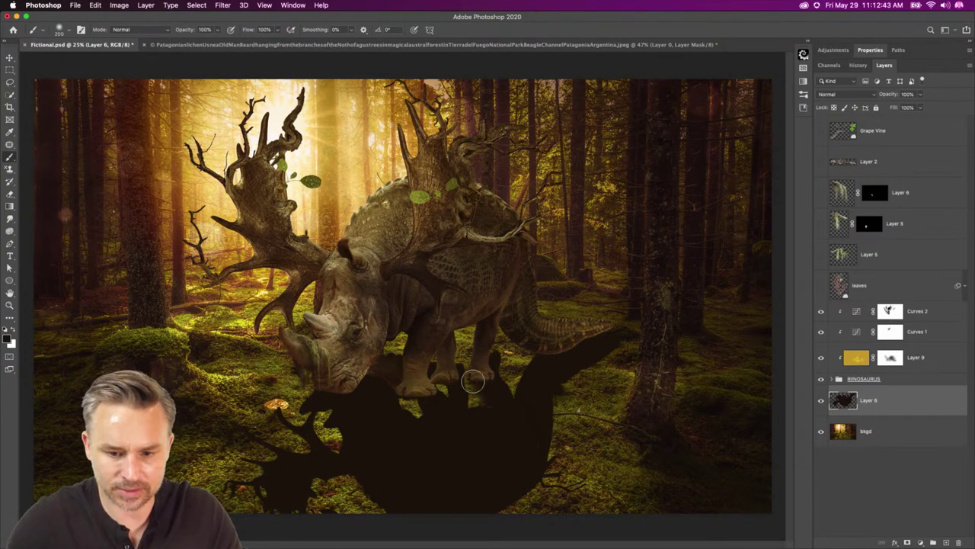
left_click_drag(408, 387, 424, 407)
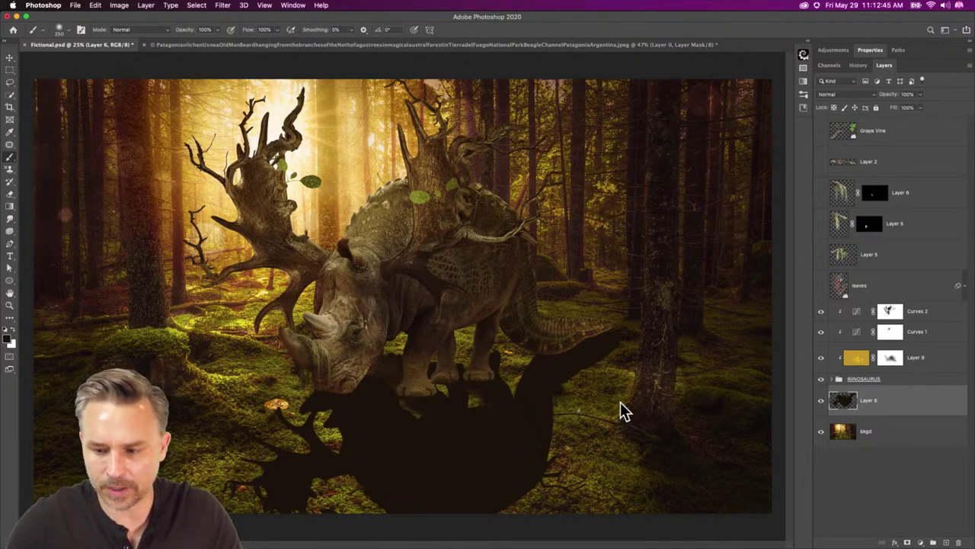
left_click(8, 195)
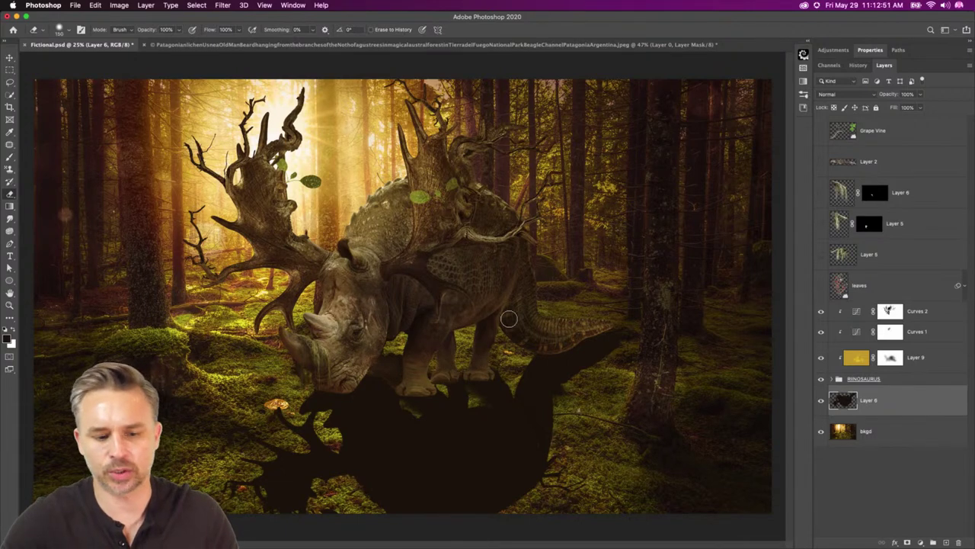
left_click(8, 218)
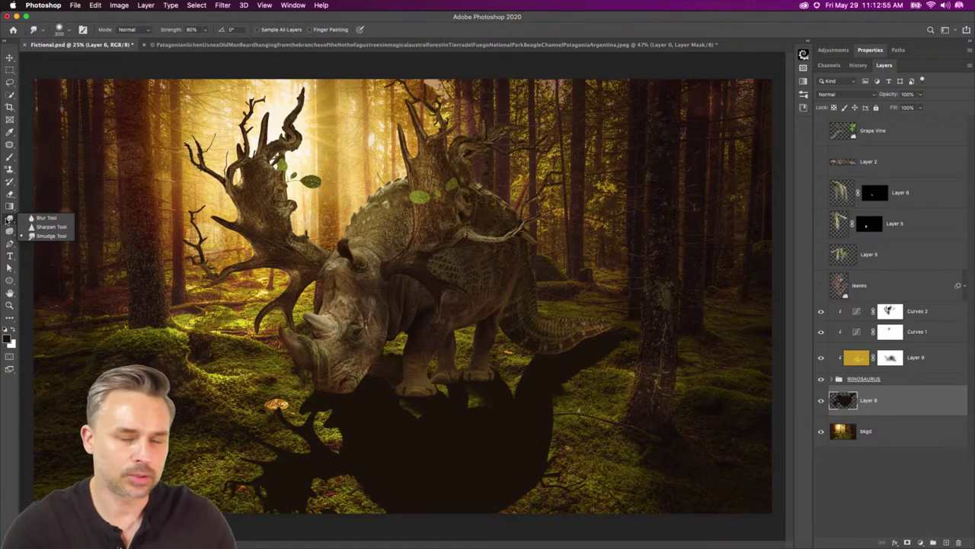
left_click(34, 217)
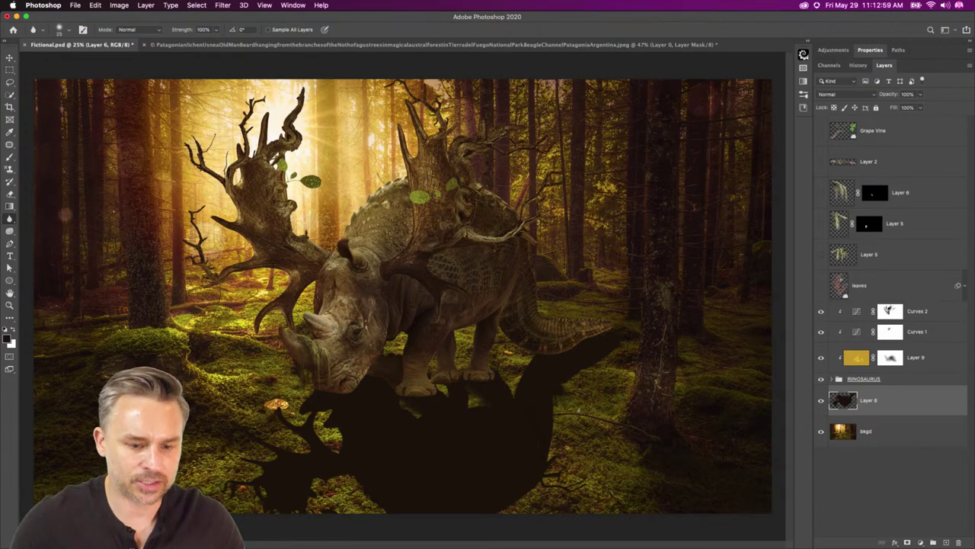
key("bracketright")
key("bracketright")
key("bracketright")
key("bracketright")
key("bracketright")
key("bracketright")
key("bracketright")
key("bracketright")
key("bracketright")
key("bracketright")
key("bracketright")
key("bracketright")
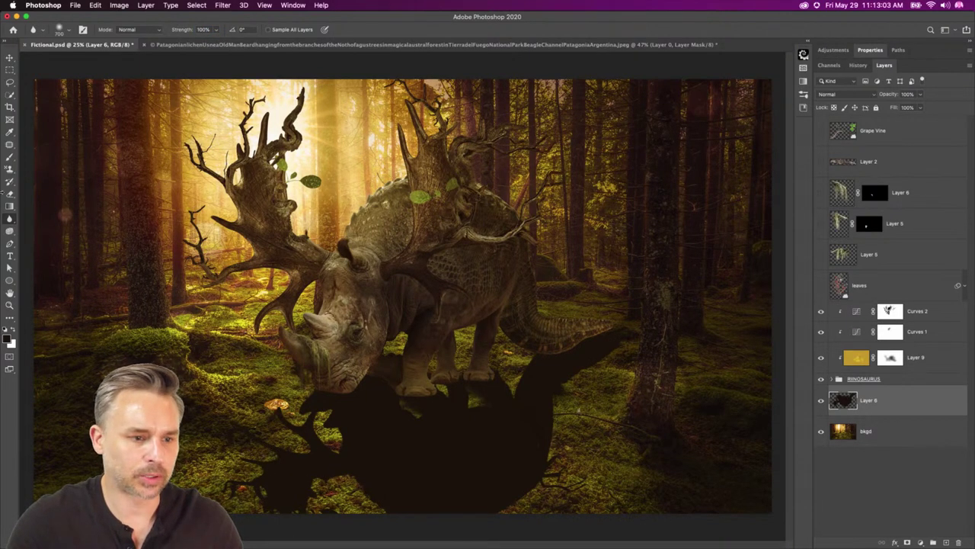
Smudge the shadow's antler, body and head edges with a Smudge brush of up to 700 px to make its outline irregular on the moss.
right_click(10, 219)
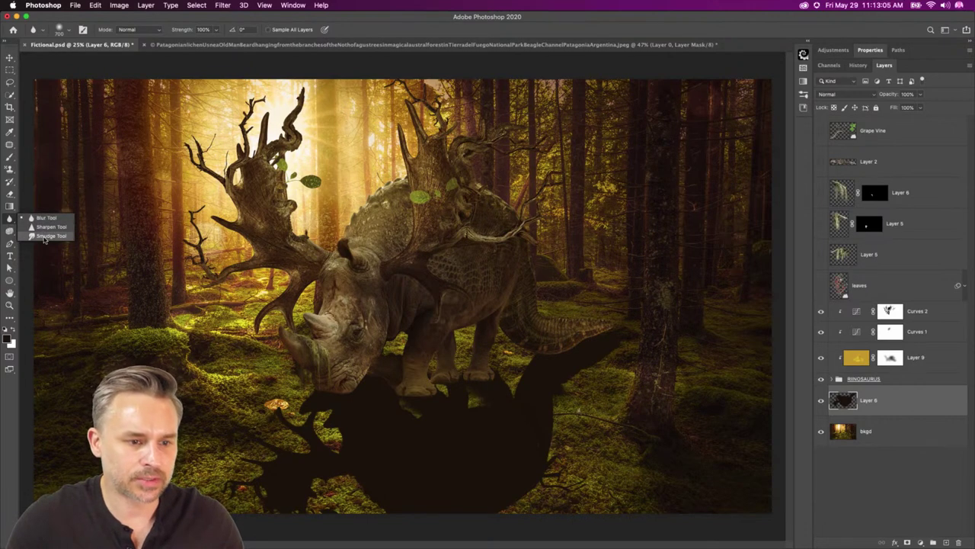
left_click(38, 234)
mouse_move(262, 474)
left_mouse_down()
mouse_move(241, 468)
mouse_move(231, 442)
mouse_move(221, 451)
mouse_move(324, 484)
mouse_move(339, 498)
mouse_move(325, 462)
mouse_move(327, 490)
left_mouse_up()
mouse_move(525, 486)
left_mouse_down()
mouse_move(584, 487)
mouse_move(575, 486)
mouse_move(581, 453)
mouse_move(570, 451)
mouse_move(588, 492)
mouse_move(573, 498)
mouse_move(559, 477)
mouse_move(544, 518)
left_mouse_up()
key("bracketright")
key("bracketright")
key("bracketright")
key("bracketright")
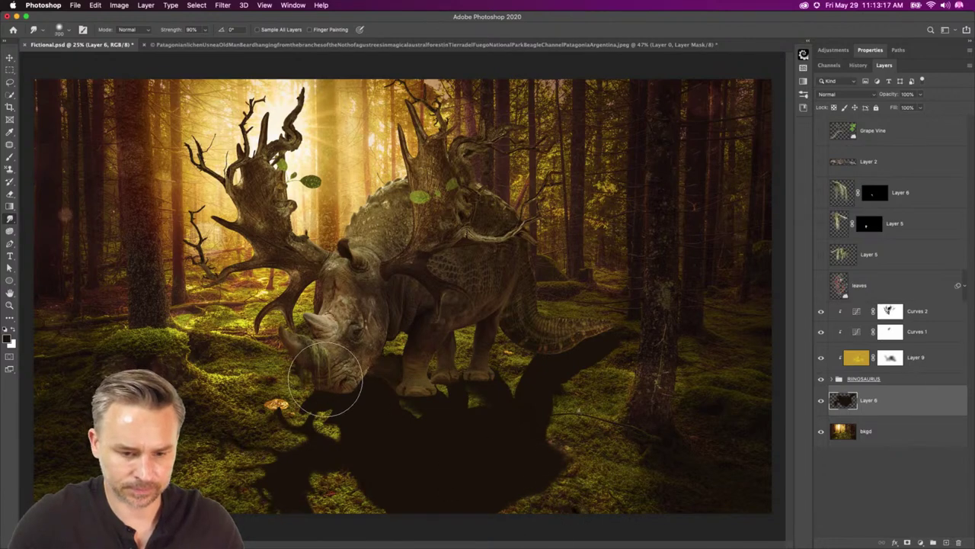
mouse_move(333, 384)
left_mouse_down()
mouse_move(355, 405)
mouse_move(344, 359)
mouse_move(336, 370)
mouse_move(403, 348)
mouse_move(370, 371)
mouse_move(418, 426)
mouse_move(385, 366)
mouse_move(371, 397)
left_mouse_up()
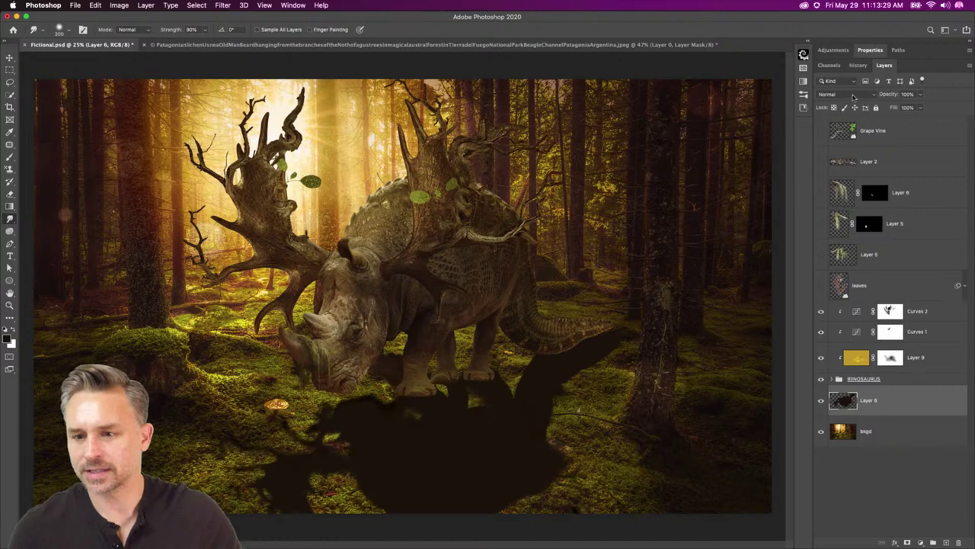
Try the shadow layer at 64% opacity, restore it to 100%, and add a white layer mask to it.
left_click_drag(890, 96, 875, 93)
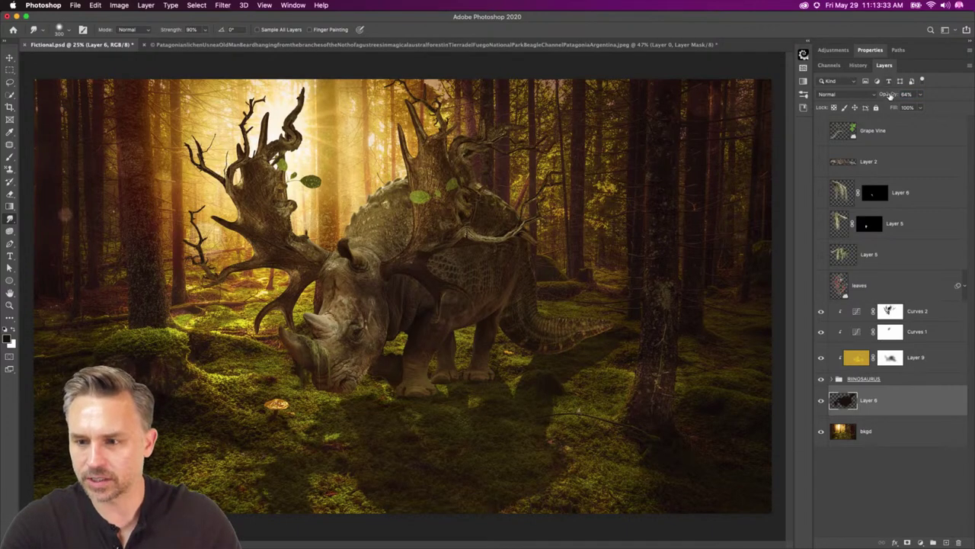
left_click_drag(889, 95, 907, 95)
left_click(908, 542)
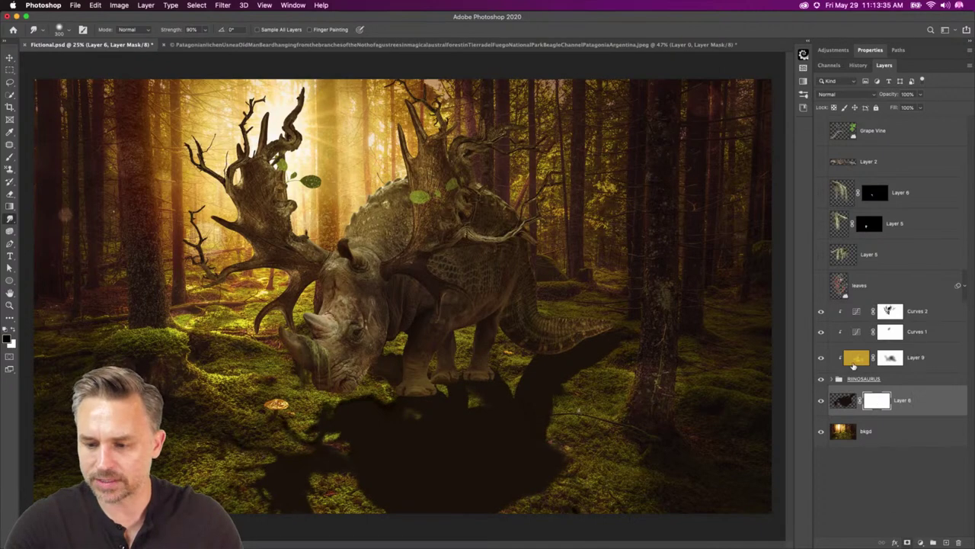
Fade the far part of the cast shadow on Layer 6's mask with a large soft black brush at 15% flow and the layer at 78% opacity.
key("b")
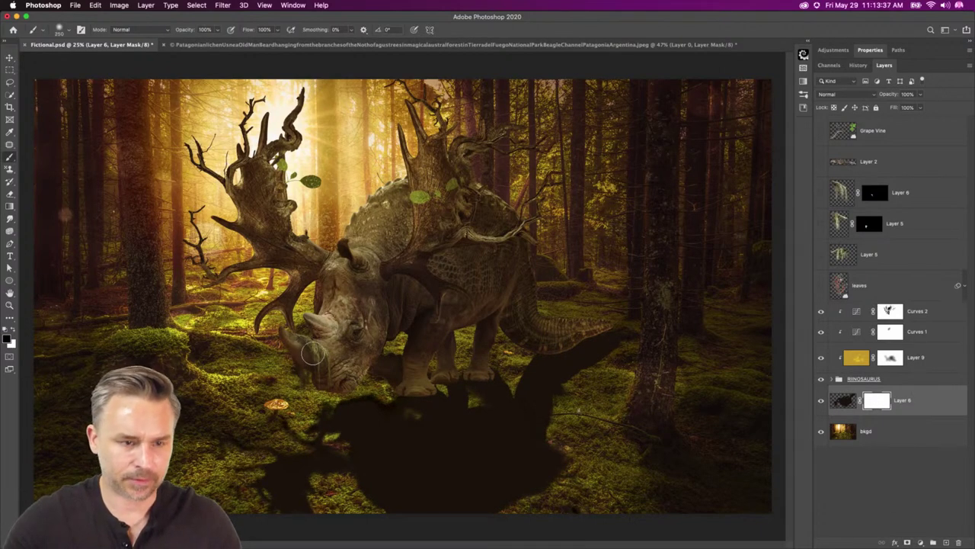
key("bracketright")
key("bracketright")
key("bracketright")
key("bracketright")
key("bracketright")
key("bracketright")
key("bracketright")
key("bracketright")
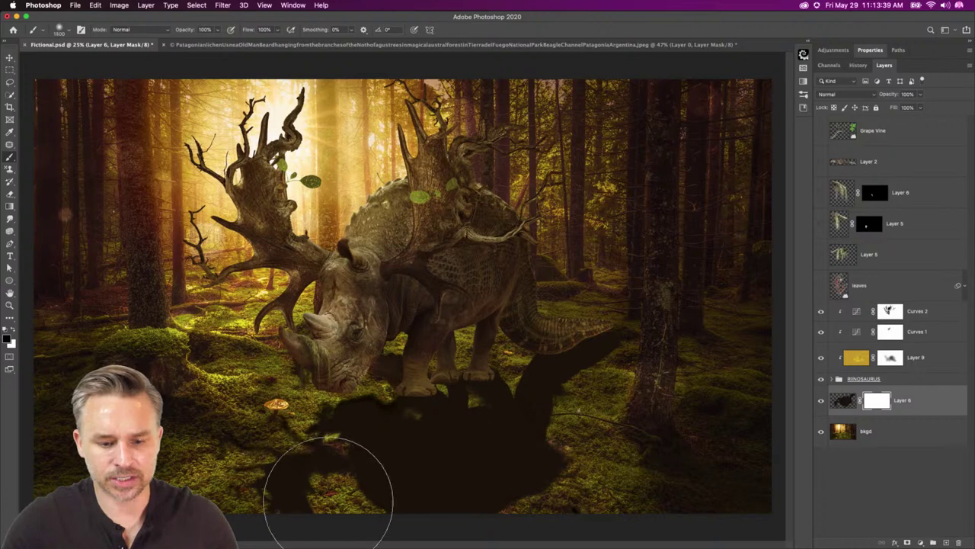
left_click_drag(329, 501, 632, 490)
key("super+z")
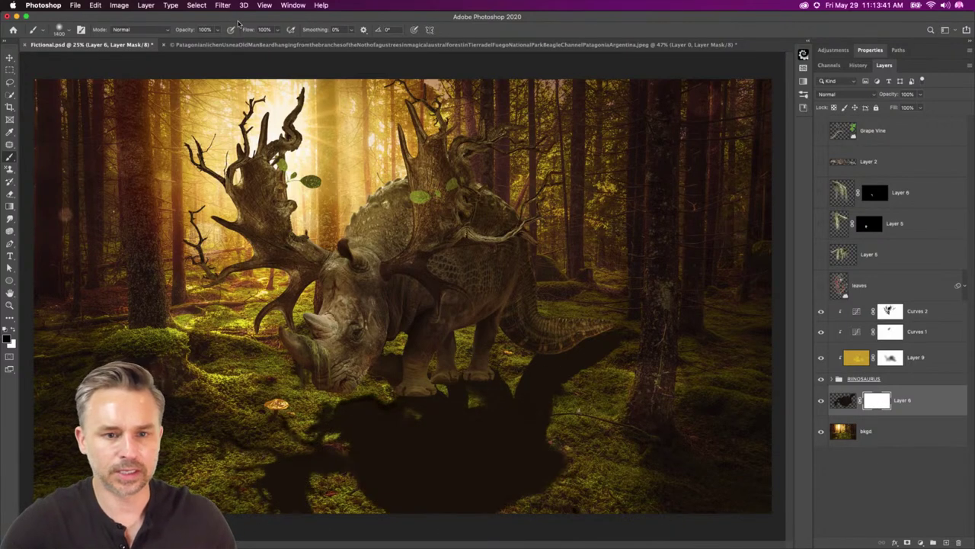
left_click_drag(250, 30, 204, 30)
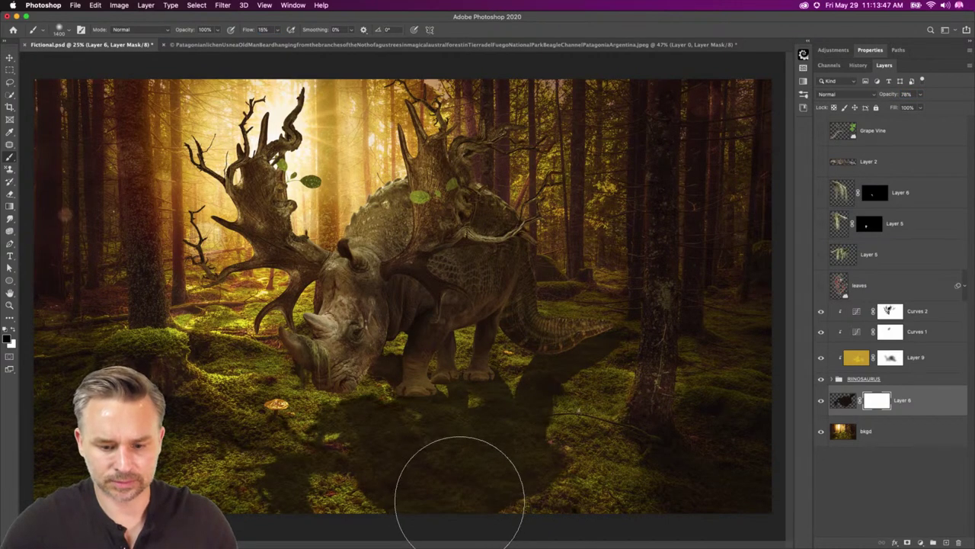
mouse_move(462, 501)
left_mouse_down()
mouse_move(286, 511)
mouse_move(519, 536)
mouse_move(382, 512)
mouse_move(502, 522)
mouse_move(543, 503)
mouse_move(557, 482)
mouse_move(528, 464)
mouse_move(591, 424)
mouse_move(611, 427)
mouse_move(606, 403)
mouse_move(570, 403)
left_mouse_up()
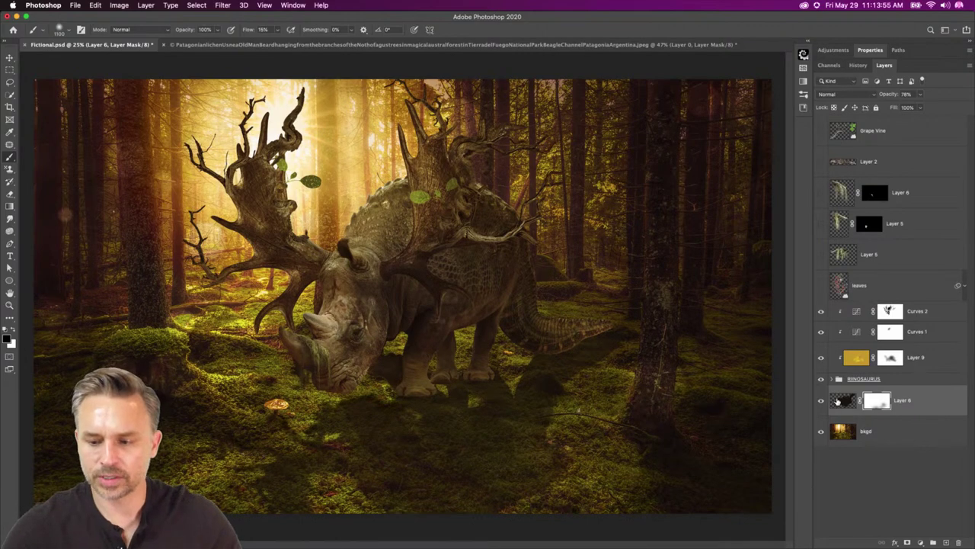
Make Layer 6's shadow image active instead of its mask, and ready the Smudge tool with an enlarged brush.
left_click(839, 402)
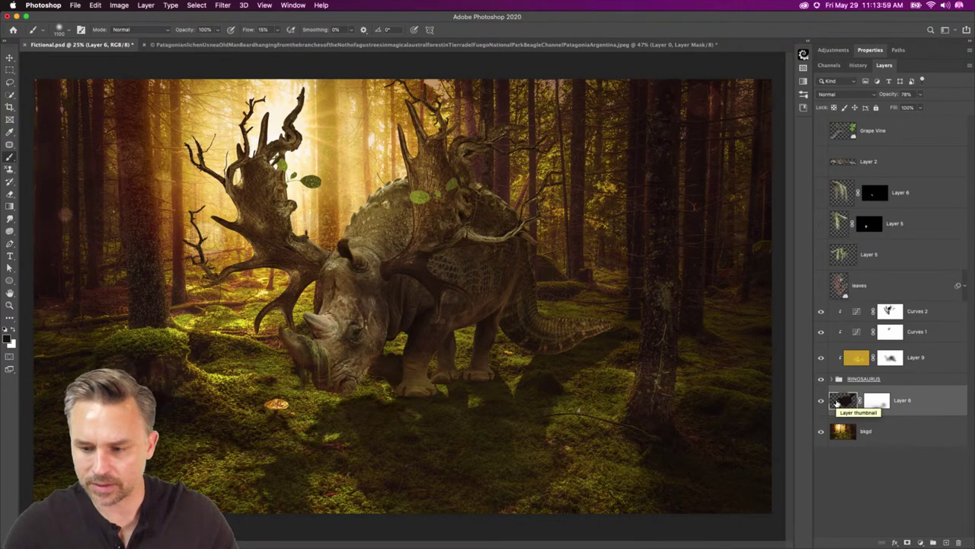
left_click(5, 220)
left_click(8, 219)
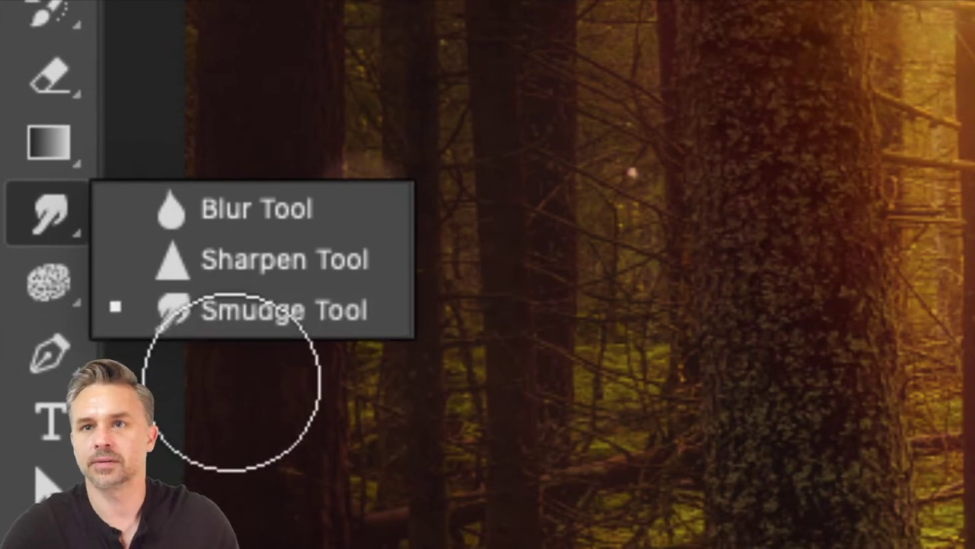
left_click(38, 211)
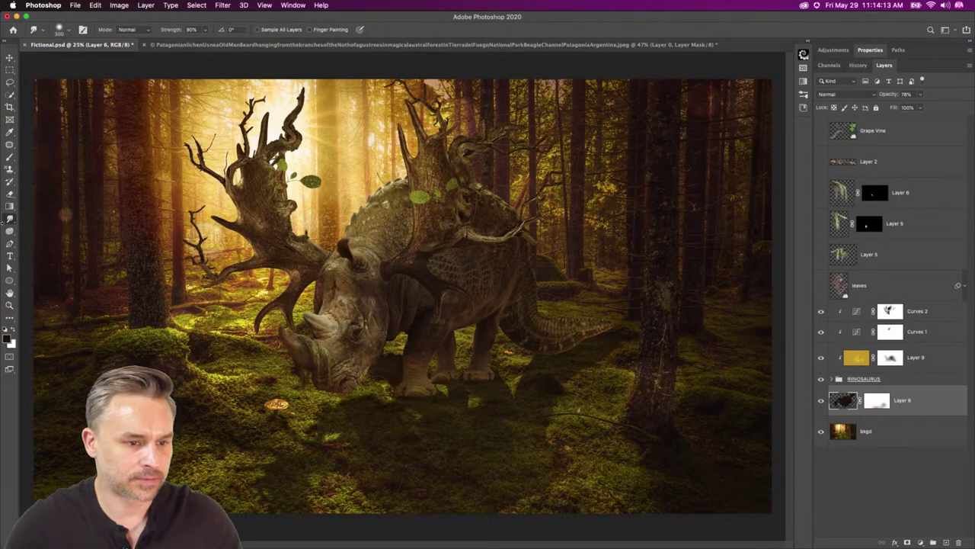
key("bracketright")
key("bracketright")
key("bracketright")
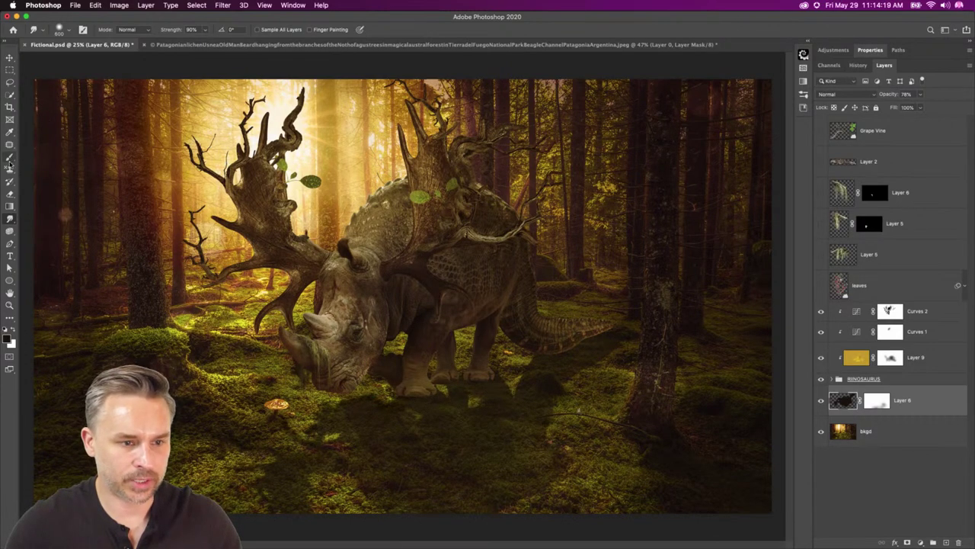
Touch up Layer 6's shadow around the creature's feet with a small Eraser and a much smaller soft Brush.
left_click(9, 193)
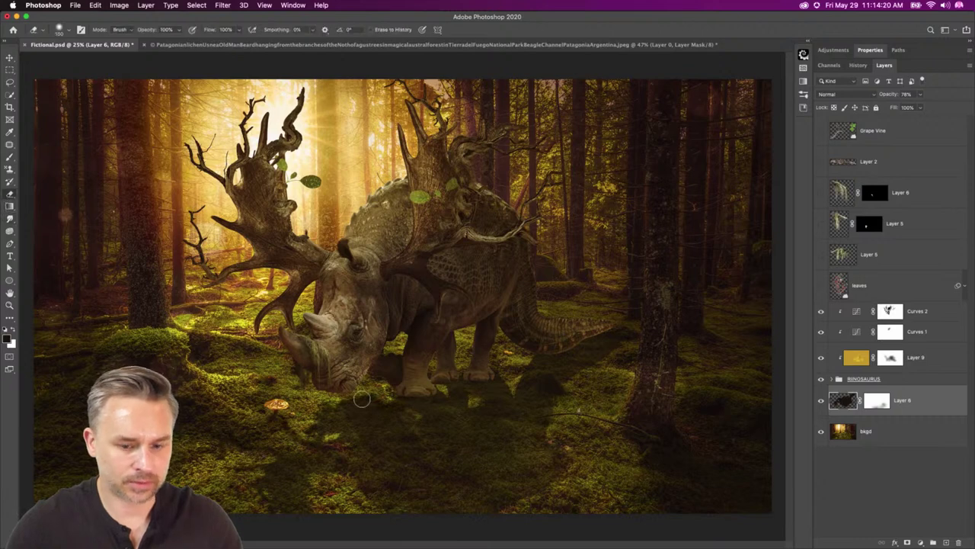
left_click(474, 402)
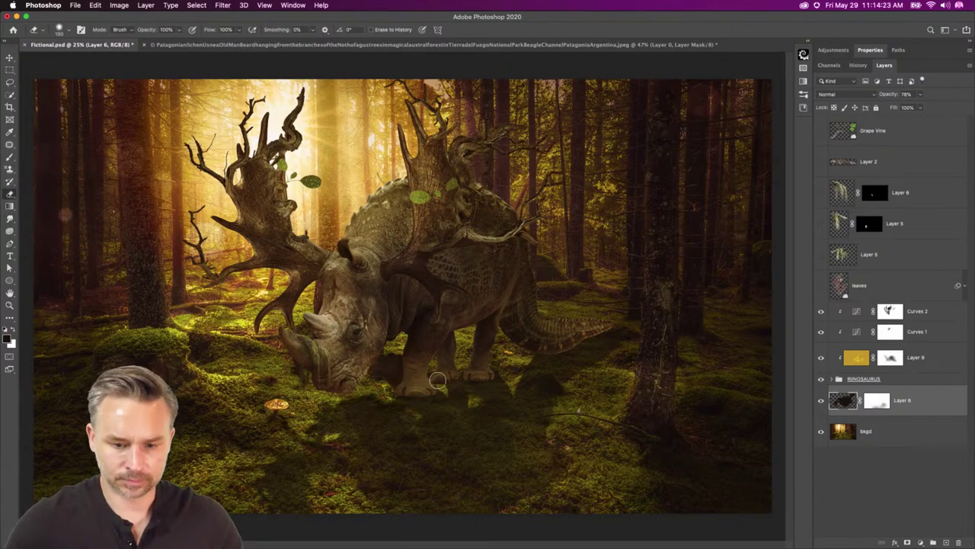
key("b")
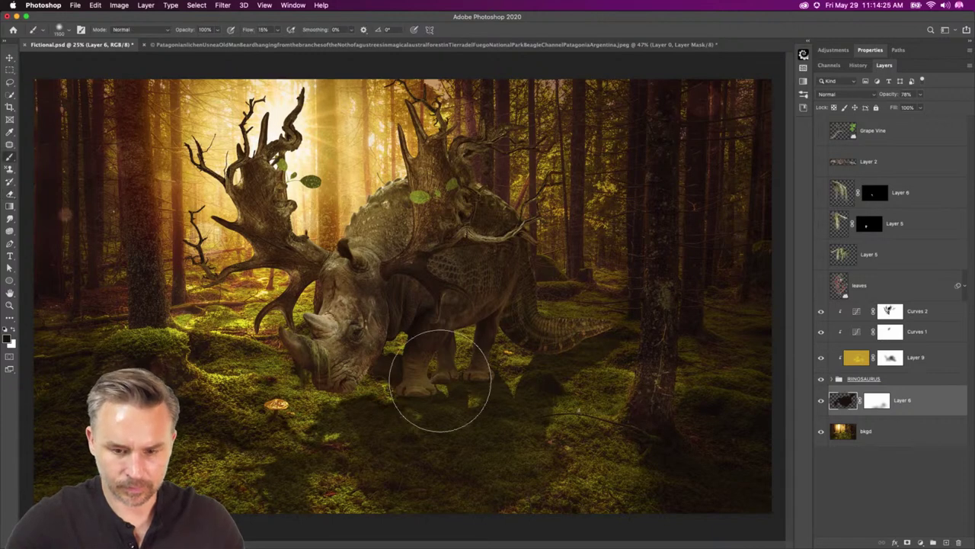
key("bracketleft")
key("bracketleft")
key("bracketleft")
key("bracketleft")
key("bracketleft")
key("bracketleft")
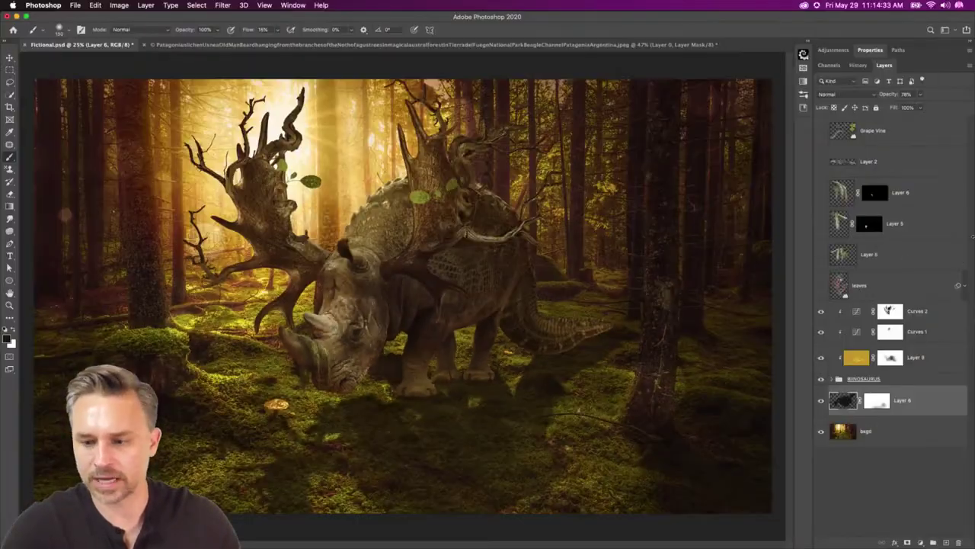
Add a new layer above Curves 2, clip it to the creature, and name it shading.
left_click(916, 312)
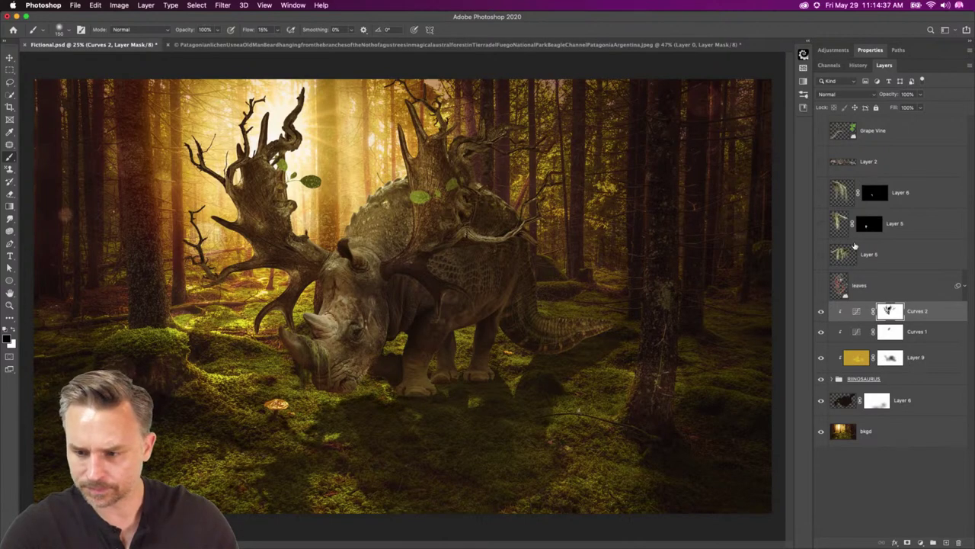
left_click(944, 542)
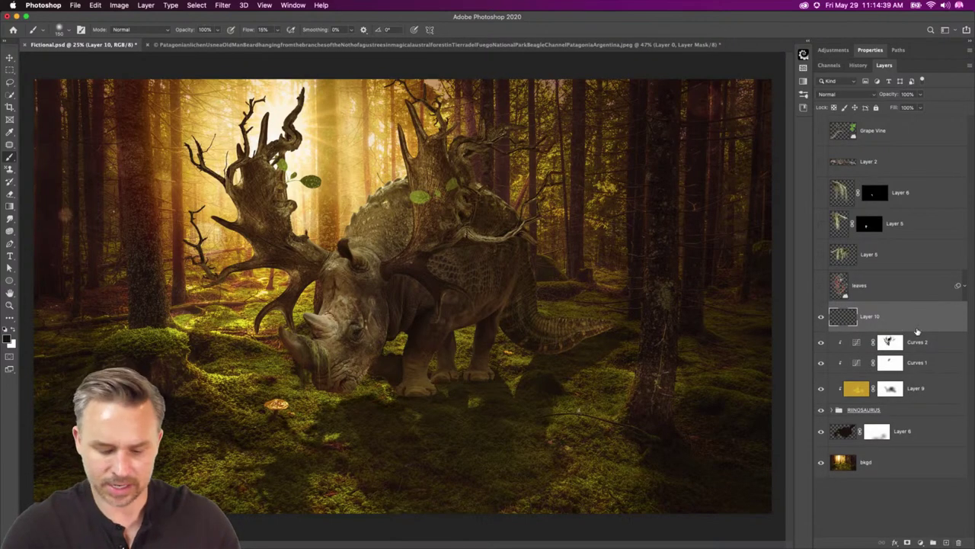
left_click(923, 328, "alt")
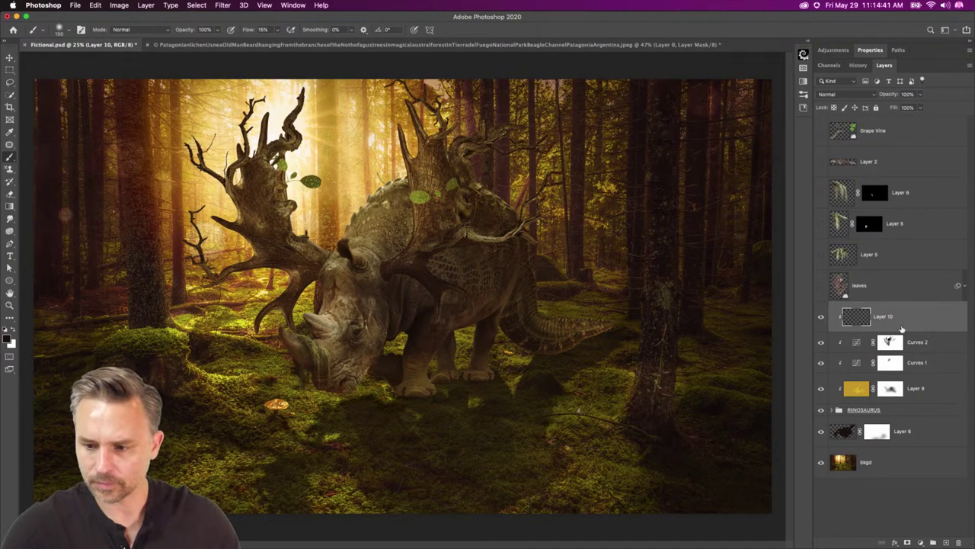
type("shadi")
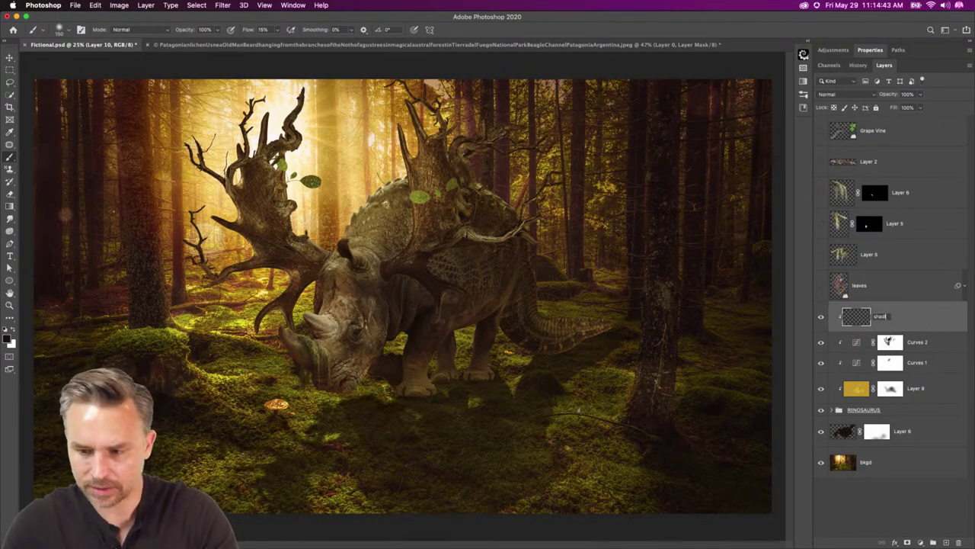
type("ng")
key("Return")
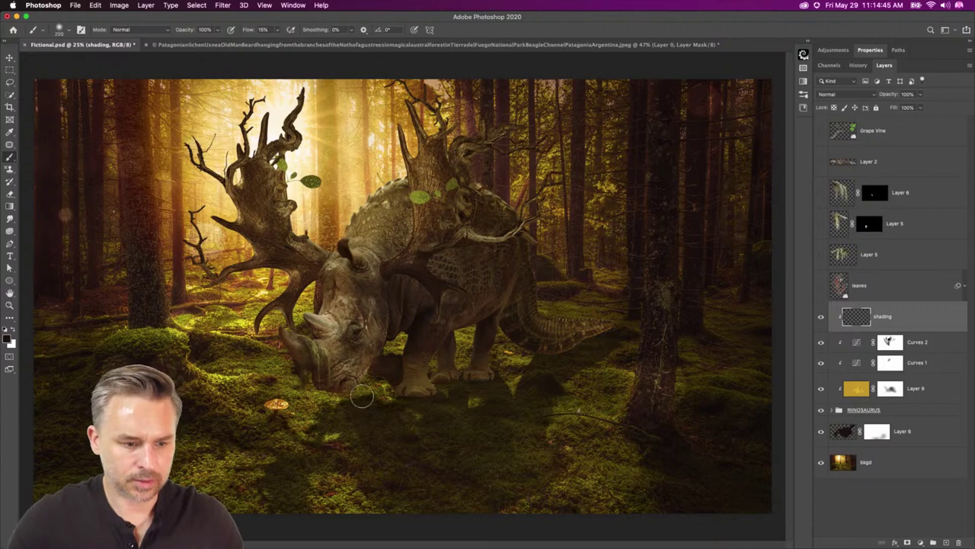
Paint soft black shading over the creature's front feet, lower legs and tail base with a 300 px brush at 15% flow.
key("]")
key("]")
mouse_move(433, 393)
left_mouse_down()
mouse_move(409, 393)
mouse_move(414, 406)
mouse_move(421, 392)
mouse_move(440, 407)
mouse_move(489, 368)
mouse_move(464, 394)
mouse_move(448, 388)
mouse_move(481, 367)
mouse_move(586, 358)
mouse_move(547, 354)
left_mouse_up()
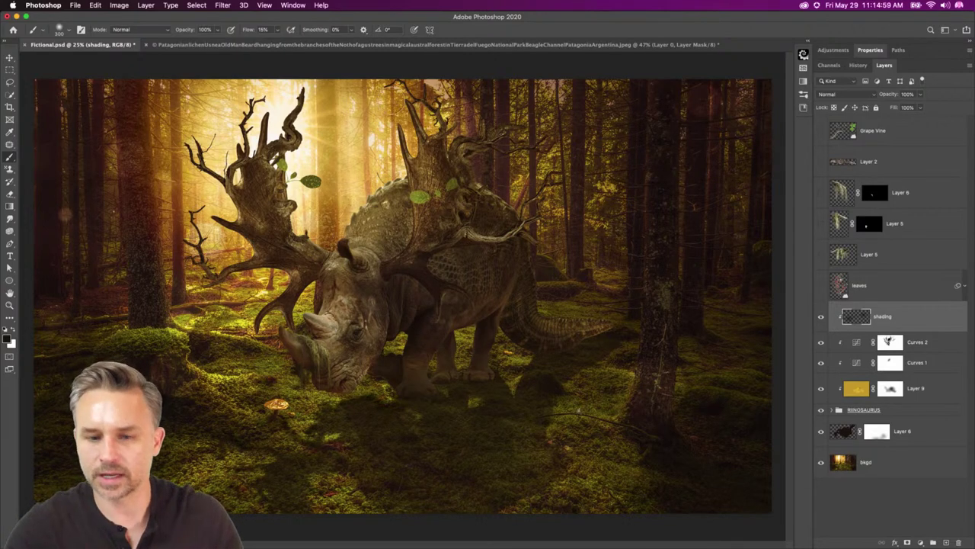
Show the leaves layer and place it inside the RINOSAURUS group, at the top of the group.
left_click(6, 69)
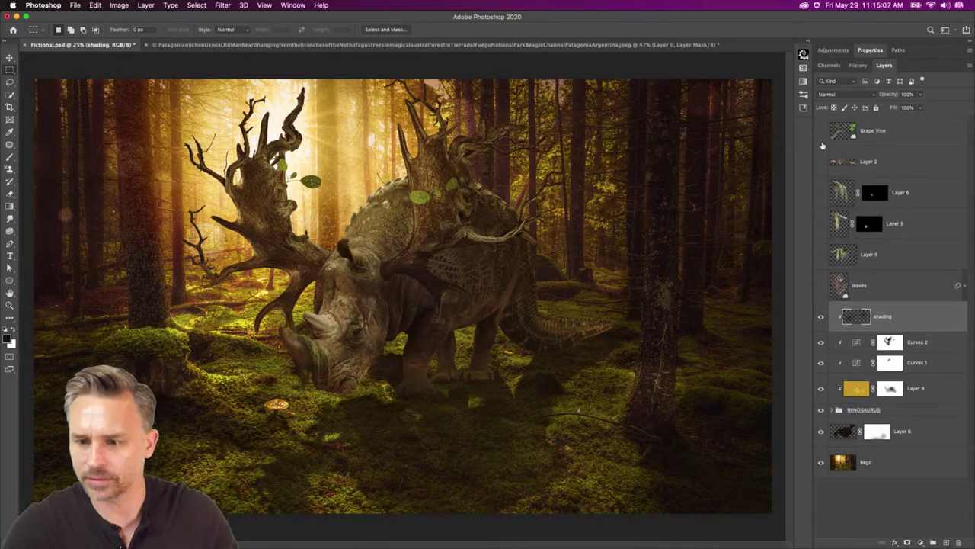
left_click(822, 285)
left_click(907, 298)
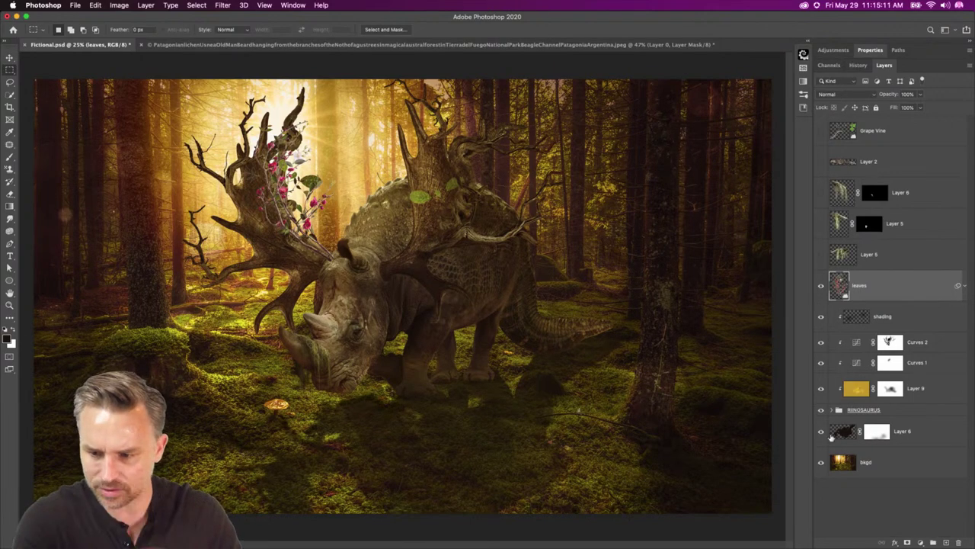
left_click(830, 411)
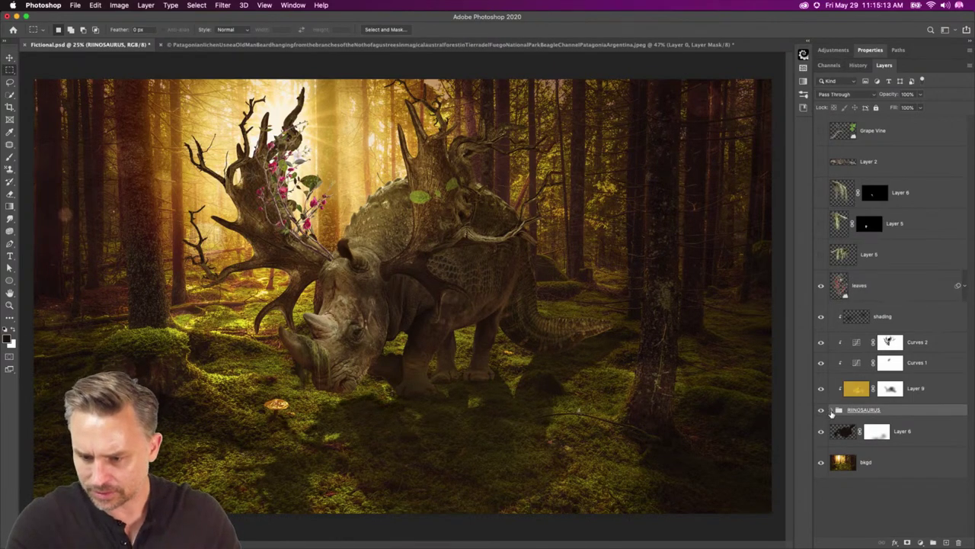
left_click(832, 409)
left_click_drag(859, 287, 855, 409)
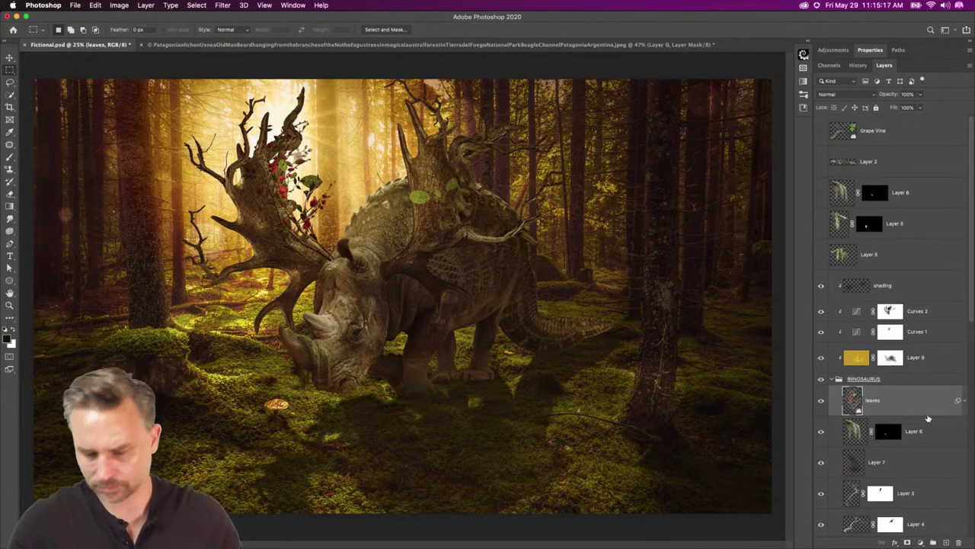
Rotate the flowering leaves branch and position it over the outer side of the left antler.
key("super+t")
left_click_drag(152, 168, 185, 116)
key("Return")
left_click_drag(267, 217, 244, 204)
left_click(10, 59)
left_click_drag(208, 168, 167, 168)
key("super+t")
left_click_drag(142, 106, 133, 205)
key("Return")
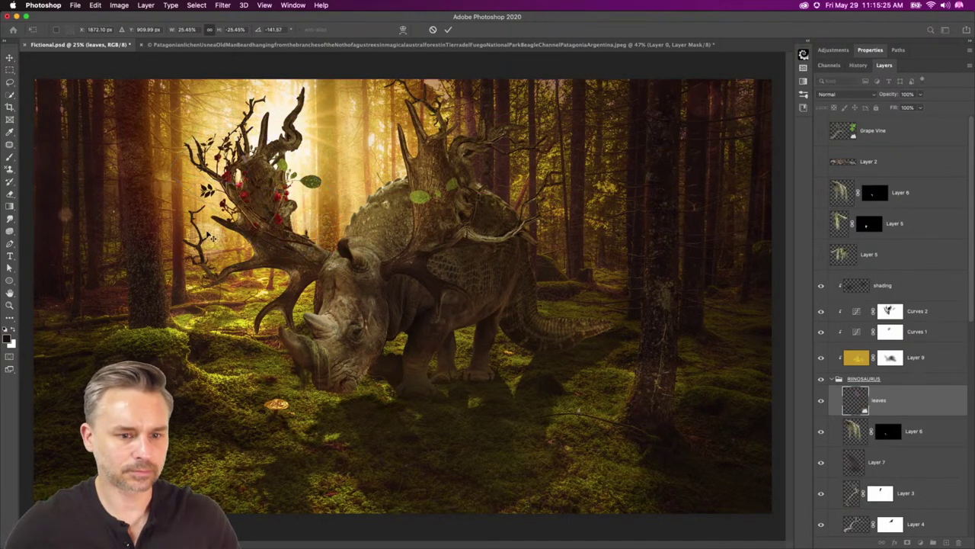
left_click_drag(243, 232, 226, 215)
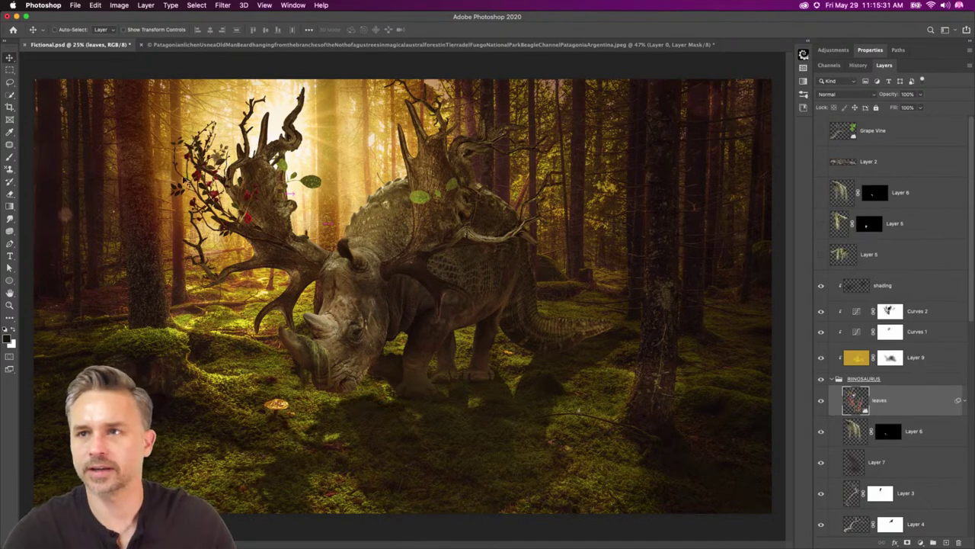
Duplicate the leaves layer, move the copy to the right antler, and flip it horizontally.
key("ctrl+j")
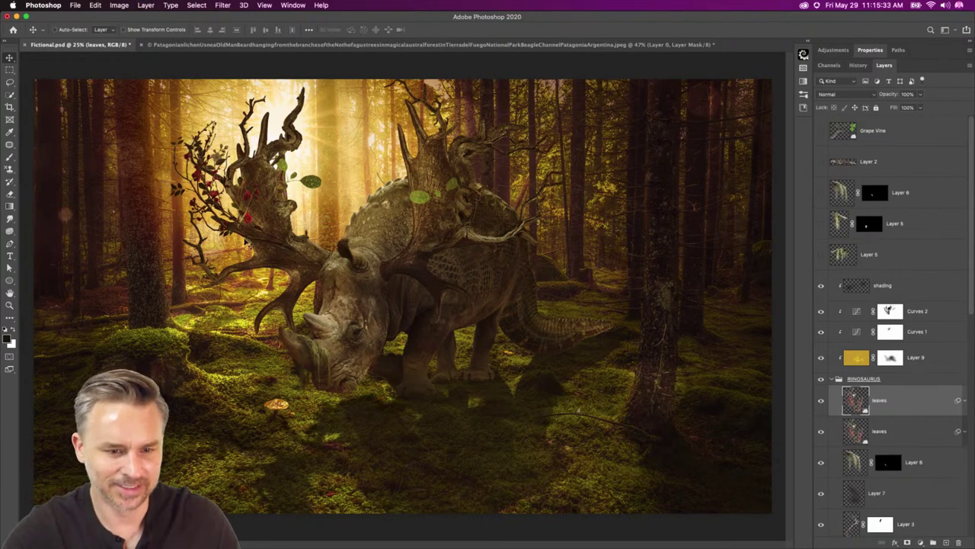
left_click_drag(238, 205, 470, 210)
key("ctrl+t")
right_click(424, 203)
left_click(451, 350)
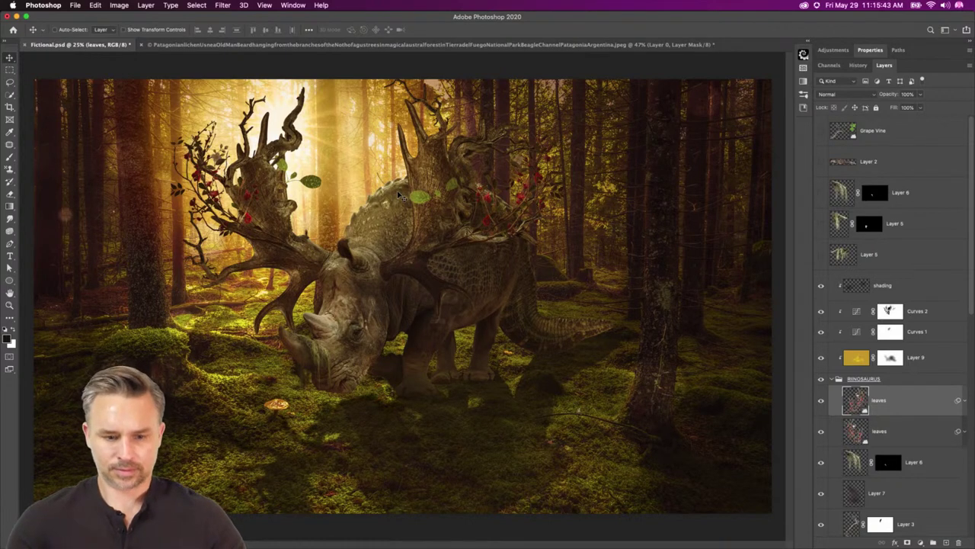
Show the hanging moss on the unmasked Layer 5, put it at the top of the RINOSAURUS group, and move it beneath the right antler.
scroll(888, 407, "down", 3)
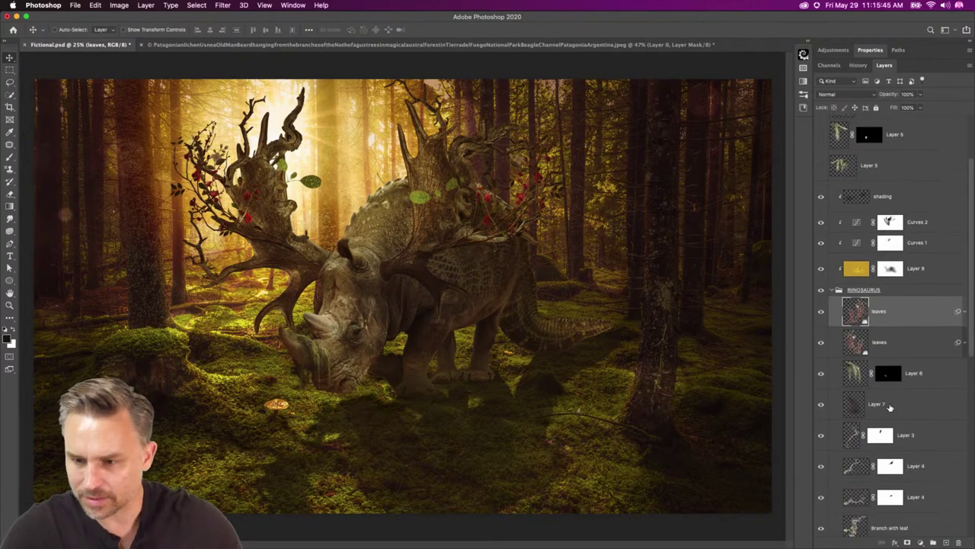
left_click(923, 371)
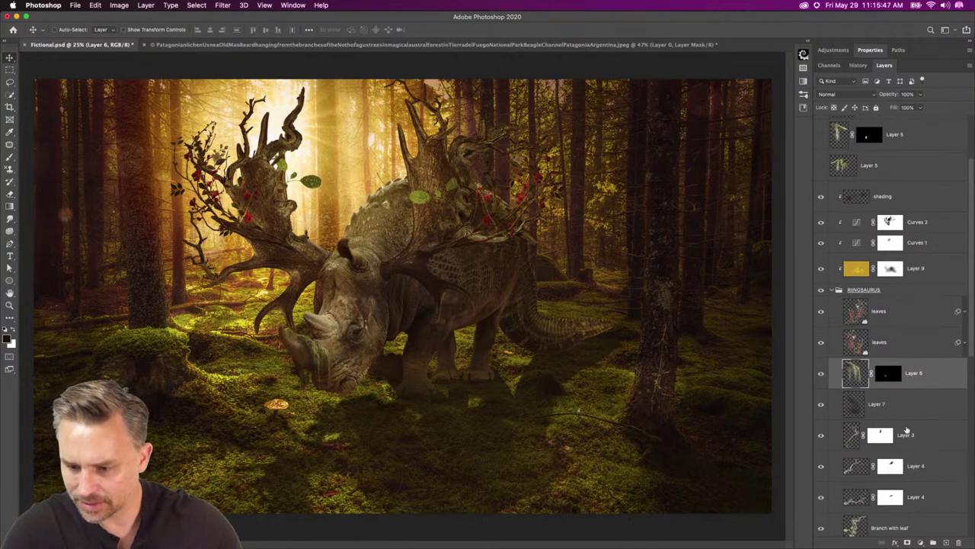
left_click(821, 165)
left_click(868, 165)
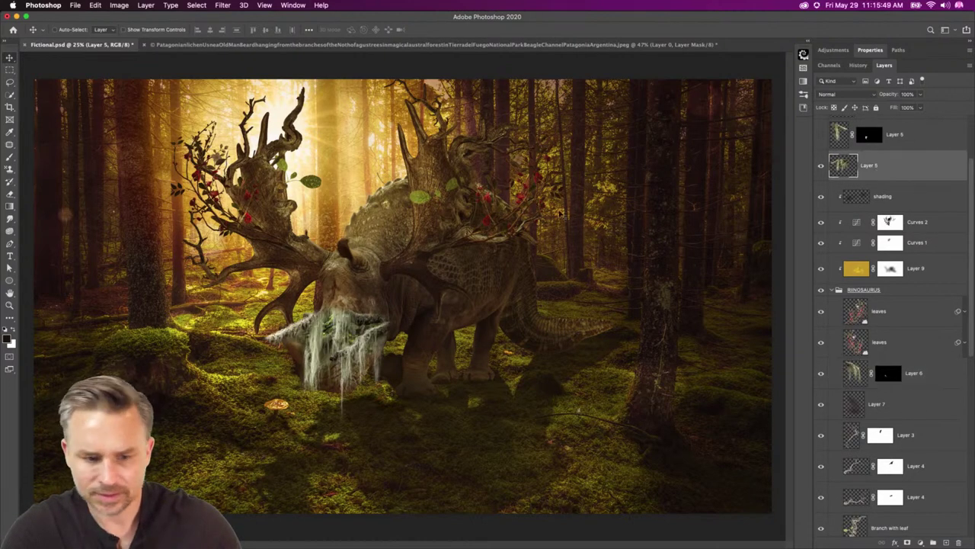
left_click_drag(924, 156, 907, 297)
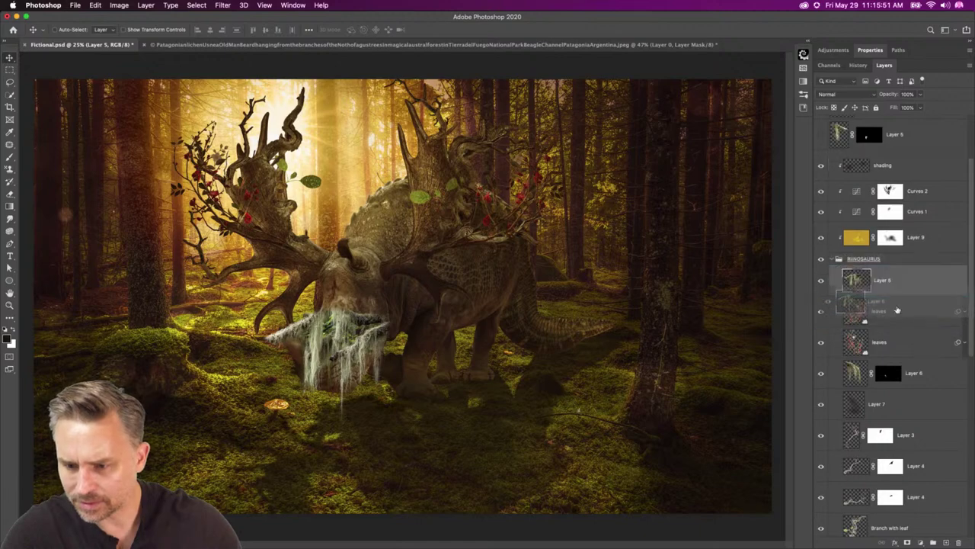
left_click_drag(352, 322, 430, 271)
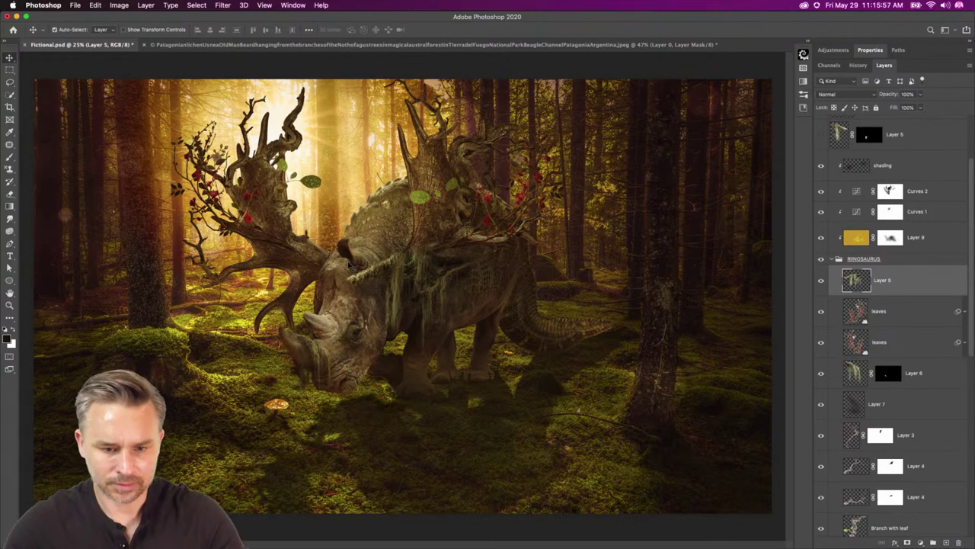
Lasso part of the hanging moss, cut and paste it onto its own layer, and move that piece onto the left antler.
key("super+plus")
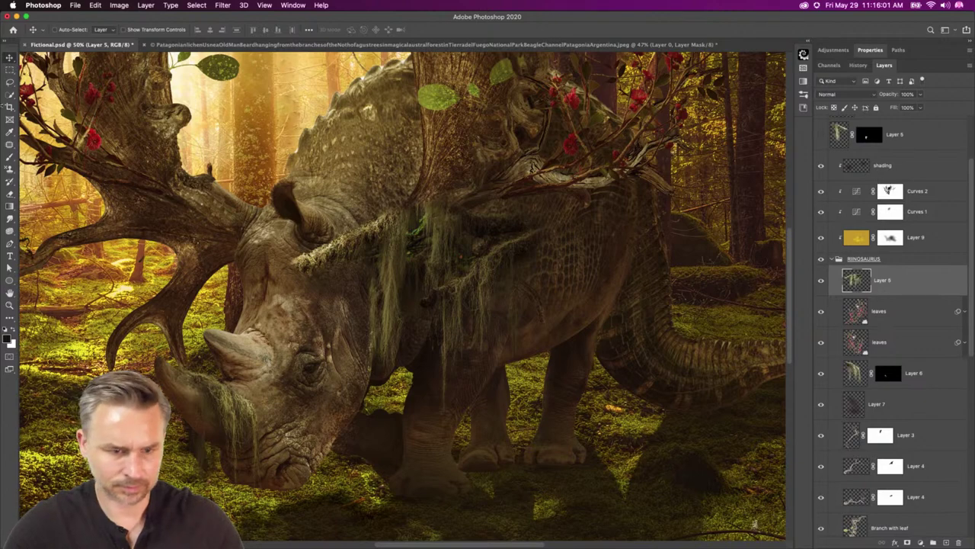
key("l")
mouse_move(430, 374)
left_mouse_down()
mouse_move(417, 183)
mouse_move(554, 144)
mouse_move(681, 390)
mouse_move(508, 543)
mouse_move(428, 471)
mouse_move(416, 424)
left_mouse_up()
key("super+x")
key("super+v")
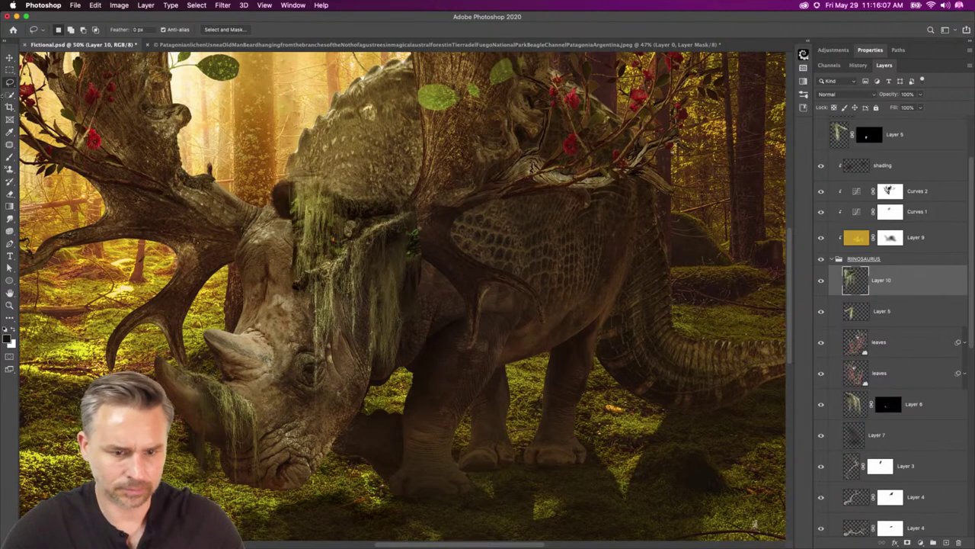
key("v")
left_click_drag(311, 261, 157, 259)
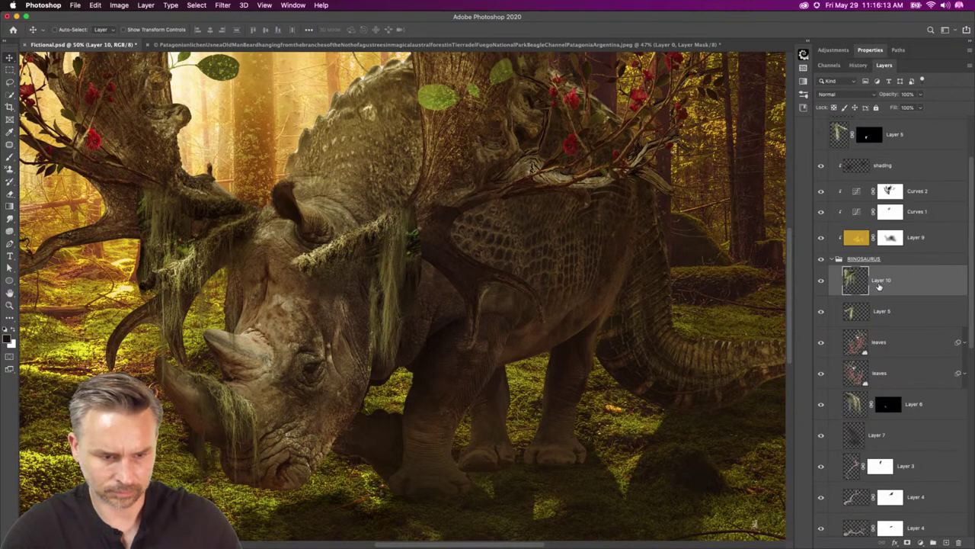
Add layer masks to Layer 10 and Layer 5 and paint out the mossy branch crossing the rhino's head beside its ear.
left_click(907, 542)
key("b")
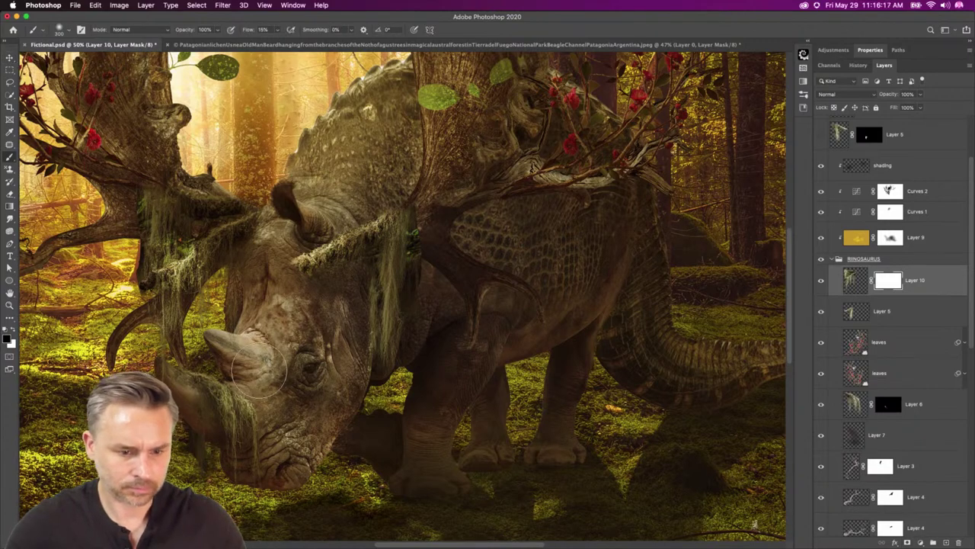
left_click(855, 311)
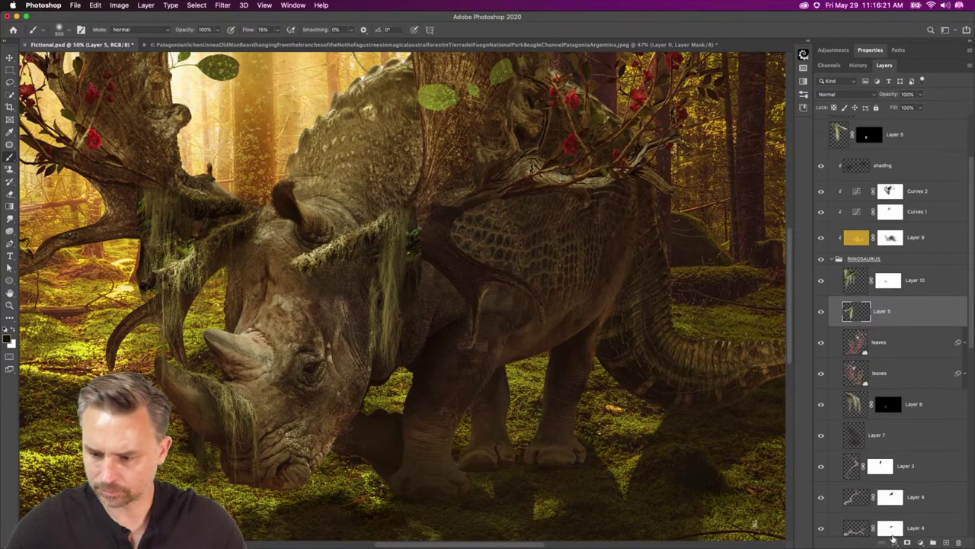
left_click(907, 542)
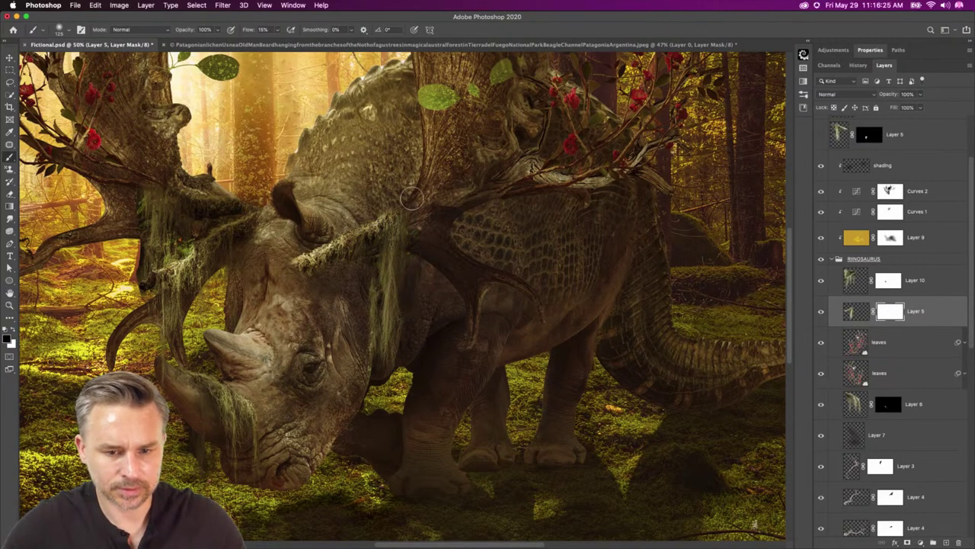
mouse_move(320, 279)
left_mouse_down()
mouse_move(293, 250)
mouse_move(315, 265)
mouse_move(321, 234)
mouse_move(317, 276)
mouse_move(295, 272)
mouse_move(337, 288)
mouse_move(356, 230)
mouse_move(336, 238)
mouse_move(339, 273)
left_mouse_up()
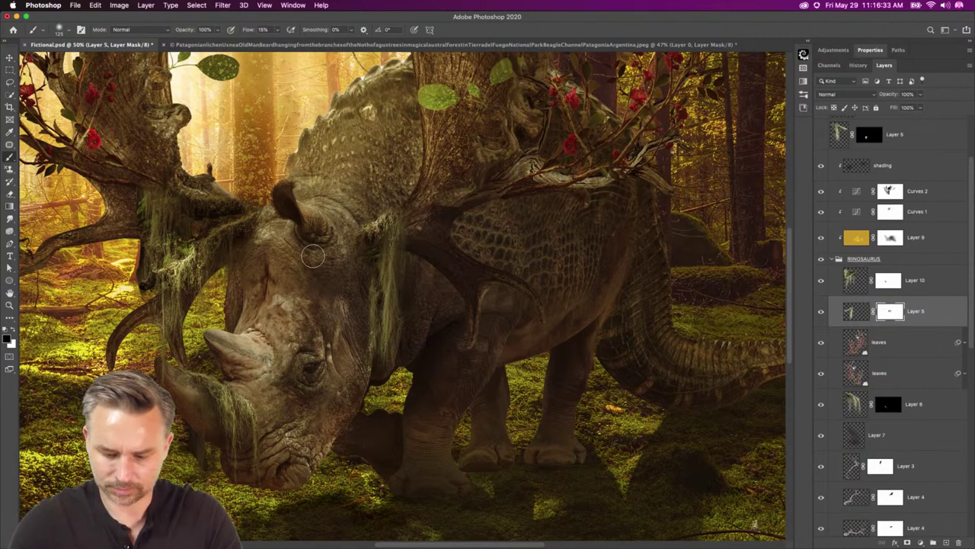
Puppet Warp the Layer 5 moss, pulling its upper end up to the antler base and bending the hanging strand.
key("super+shift+p")
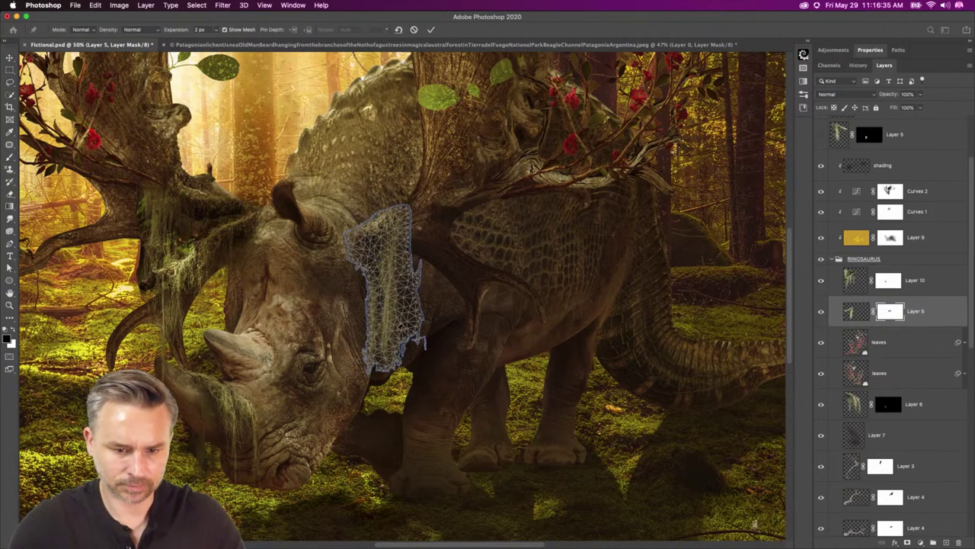
left_click(396, 331)
left_click(385, 233)
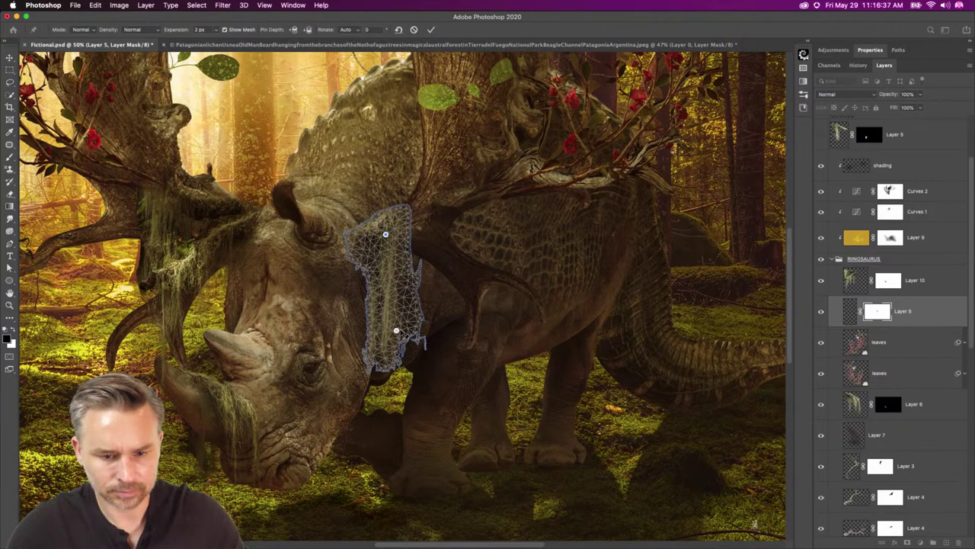
left_click_drag(396, 330, 405, 332)
left_click_drag(402, 284, 395, 286)
left_click_drag(386, 234, 409, 196)
left_click(358, 222)
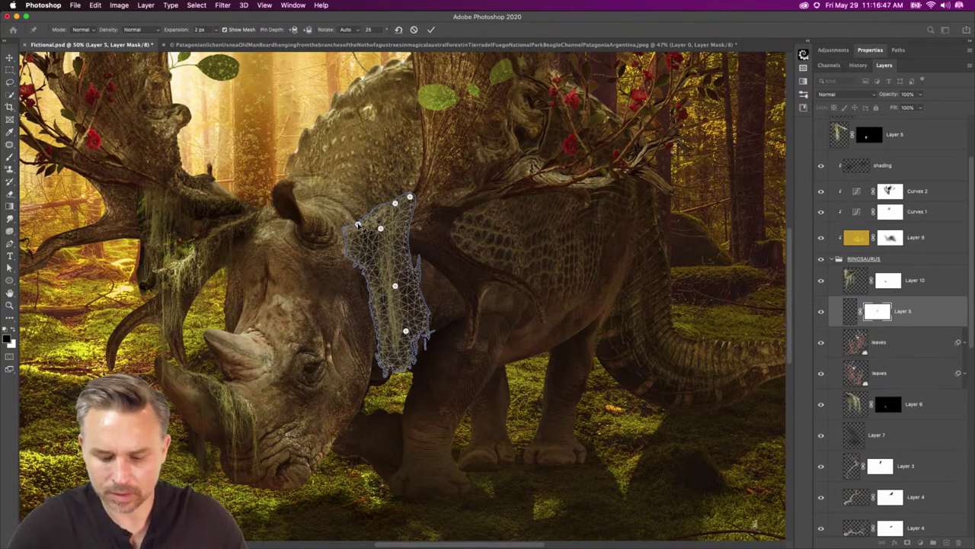
key("super+h")
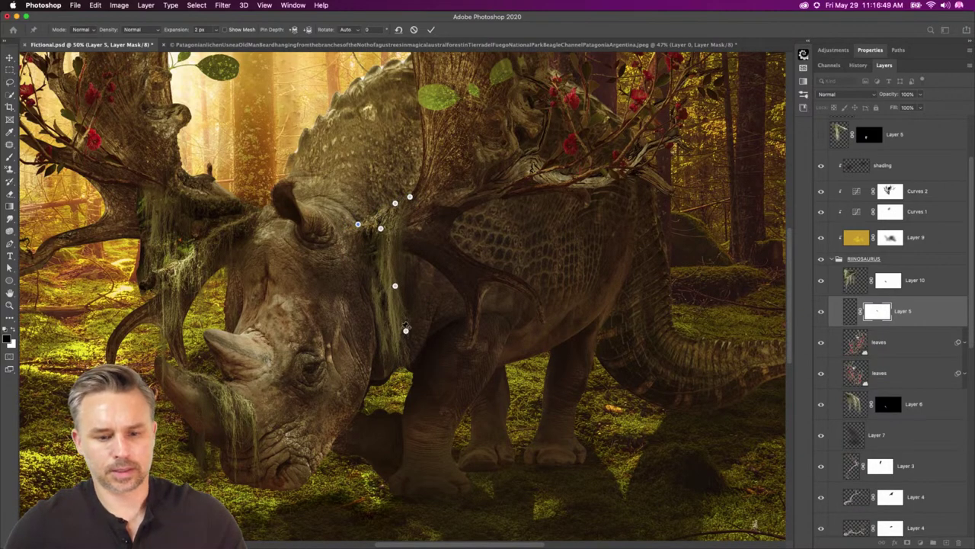
left_click_drag(405, 330, 398, 334)
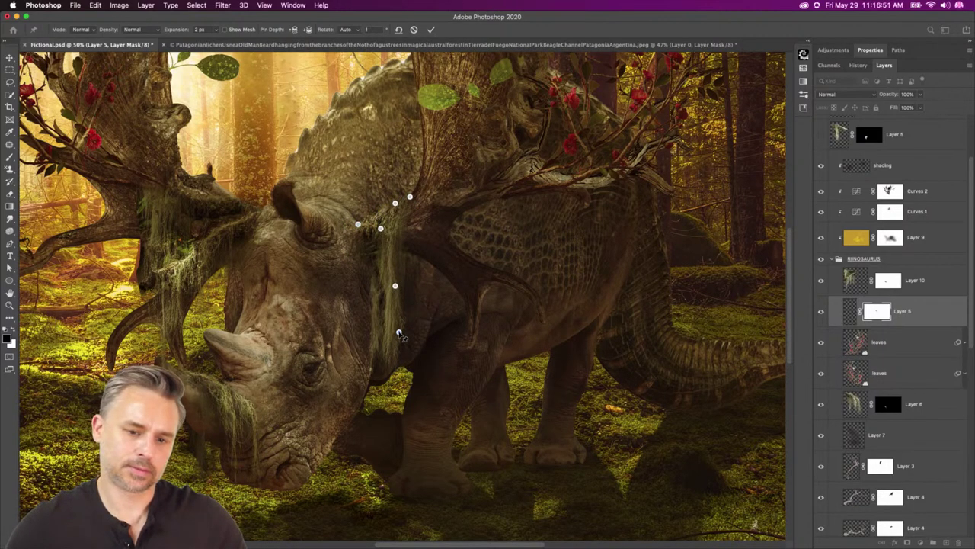
key("Return")
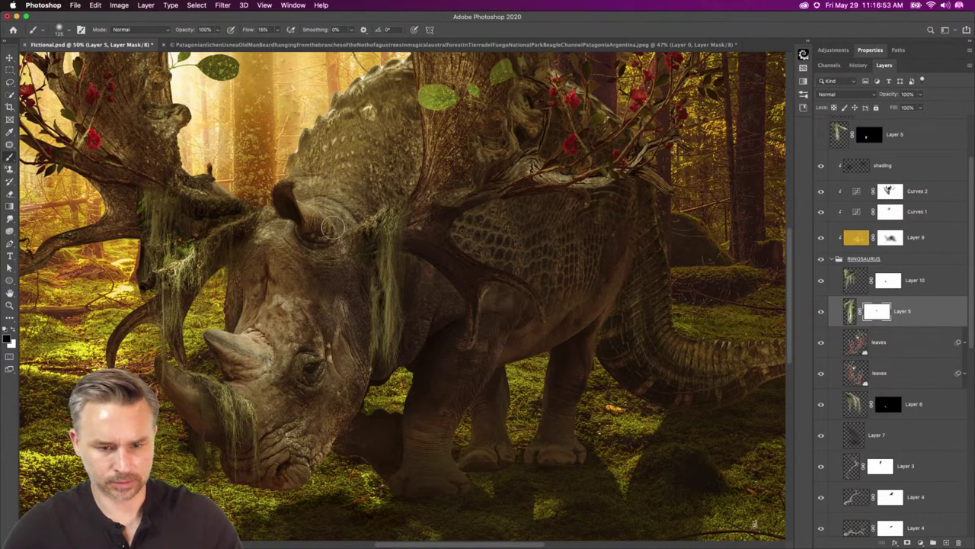
Apply Levels to the Layer 5 mask with the black input level at 57.
key("super+minus")
key("super+minus")
key("super+minus")
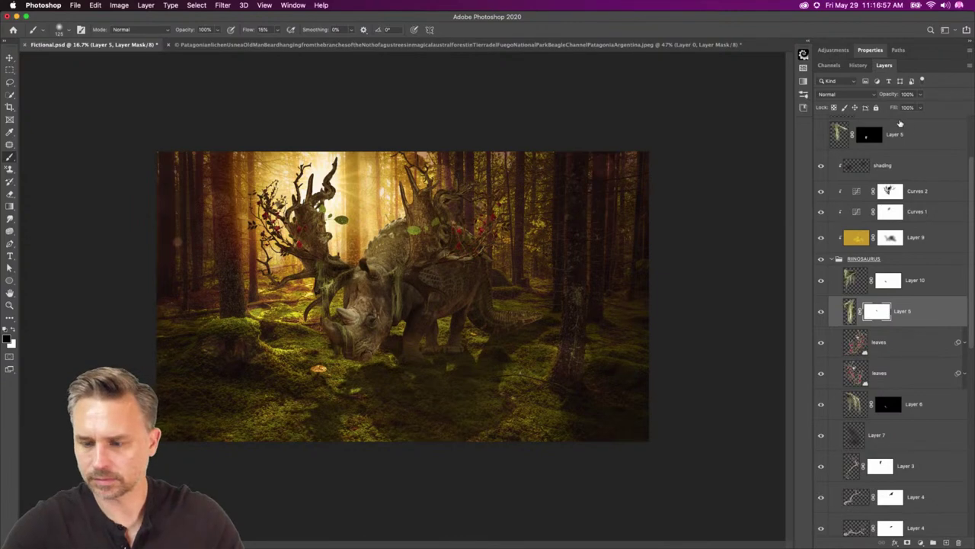
key("super+l")
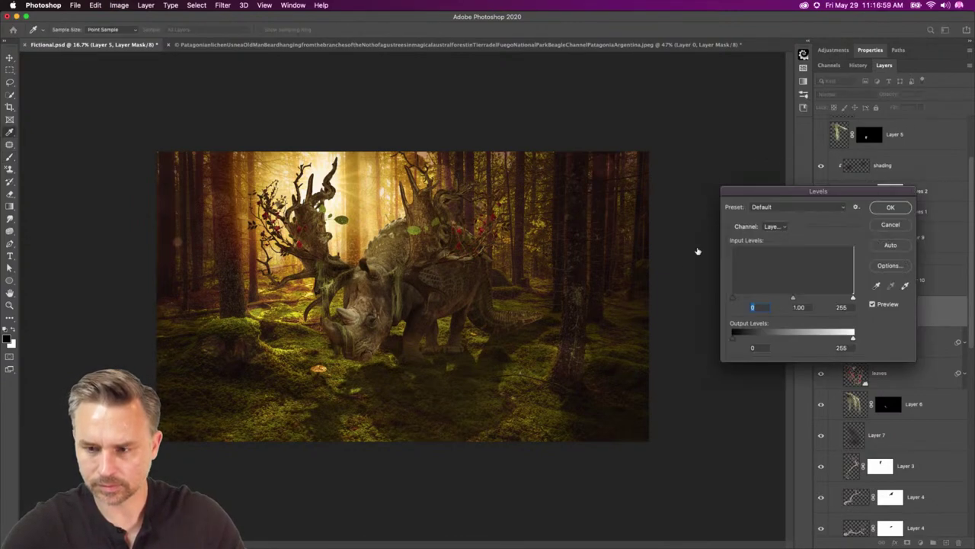
left_click_drag(733, 298, 759, 302)
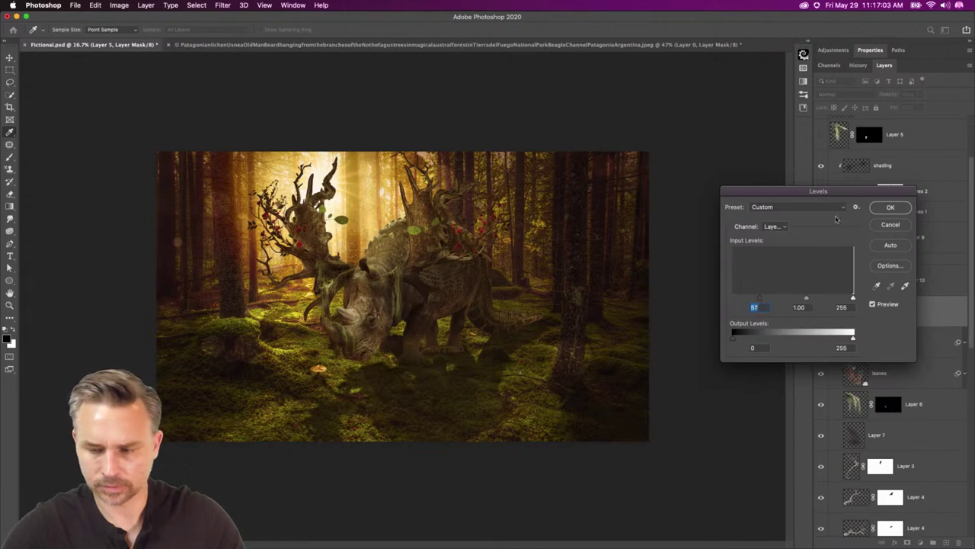
left_click(889, 208)
Darken the Layer 5 moss image with Levels, setting the midtone input to about 0.68.
left_click(851, 314)
key("super+l")
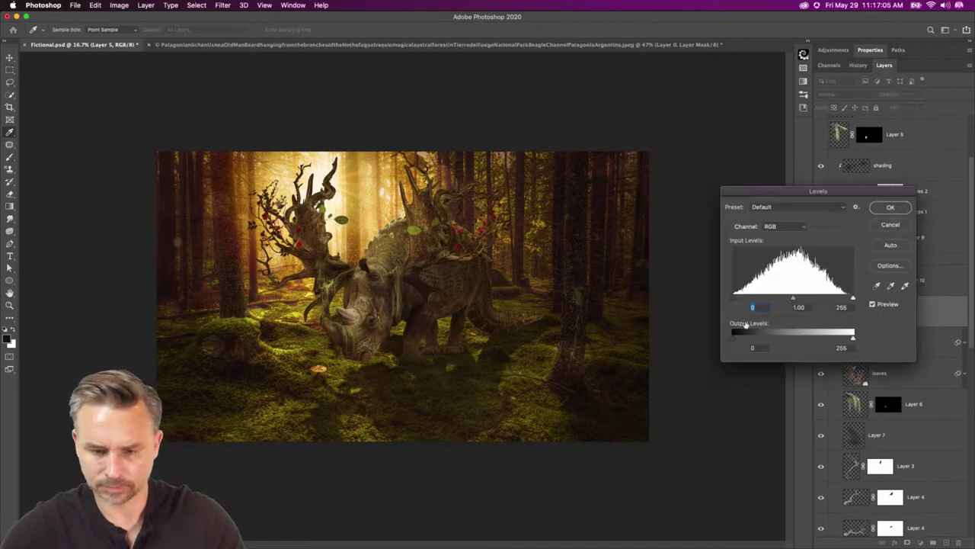
mouse_move(734, 297)
left_mouse_down()
mouse_move(763, 297)
mouse_move(717, 301)
left_mouse_up()
left_click_drag(793, 300, 814, 299)
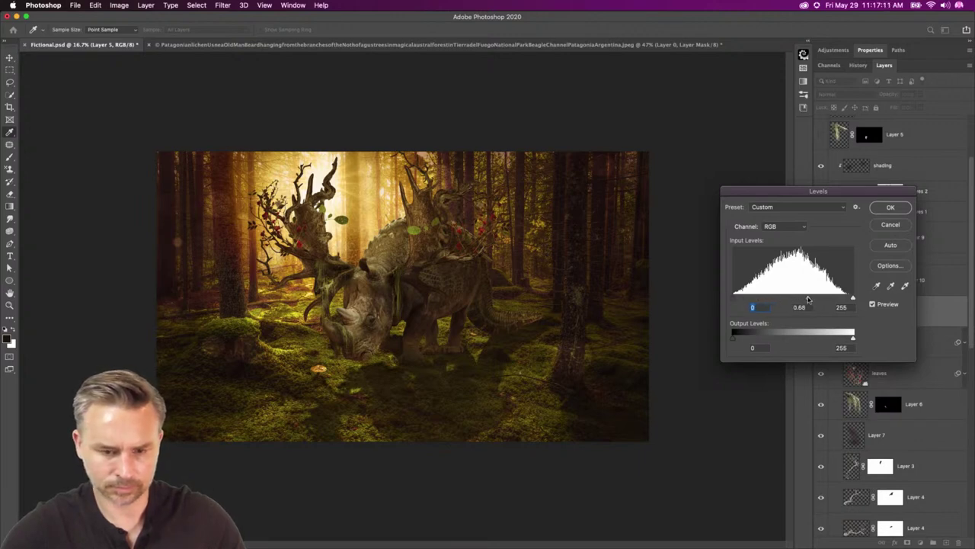
left_click(888, 211)
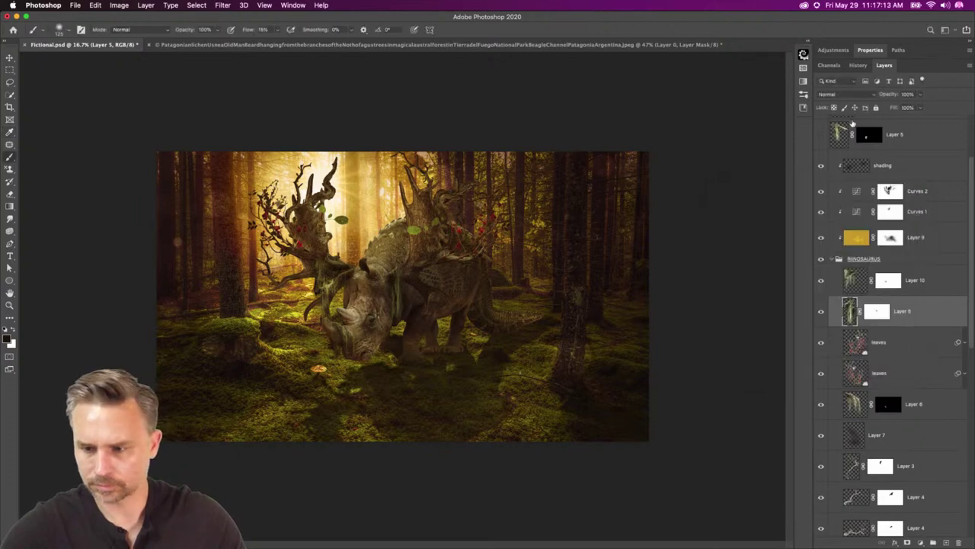
Shift the Layer 5 moss slightly toward the rhino's body with Free Transform, keeping the Normal blend mode.
left_click(842, 94)
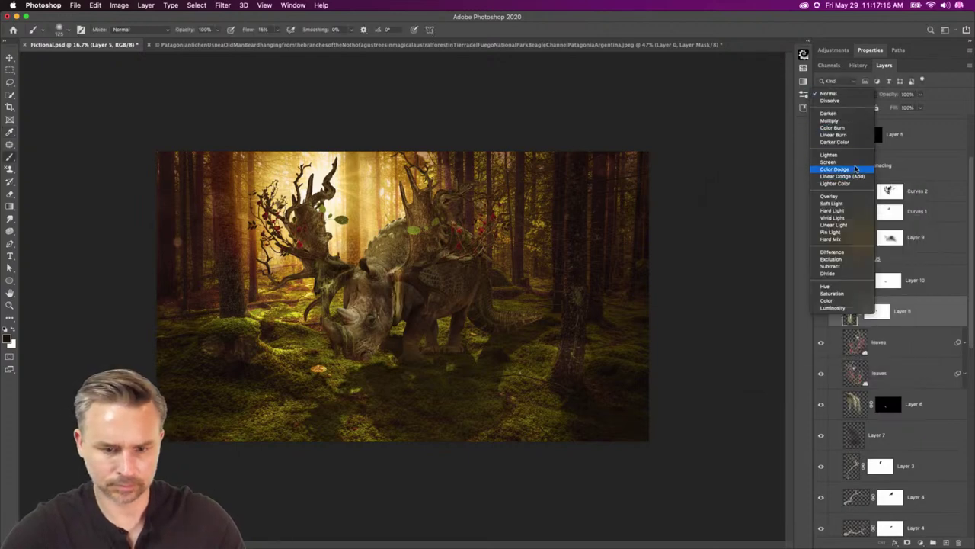
left_click(341, 267)
key("super+t")
left_click_drag(384, 310, 389, 311)
key("Return")
key("b")
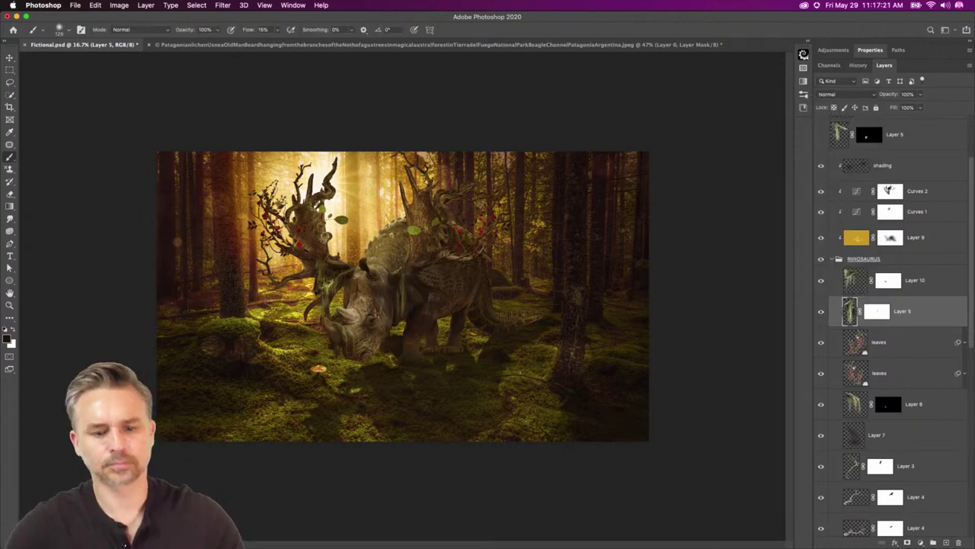
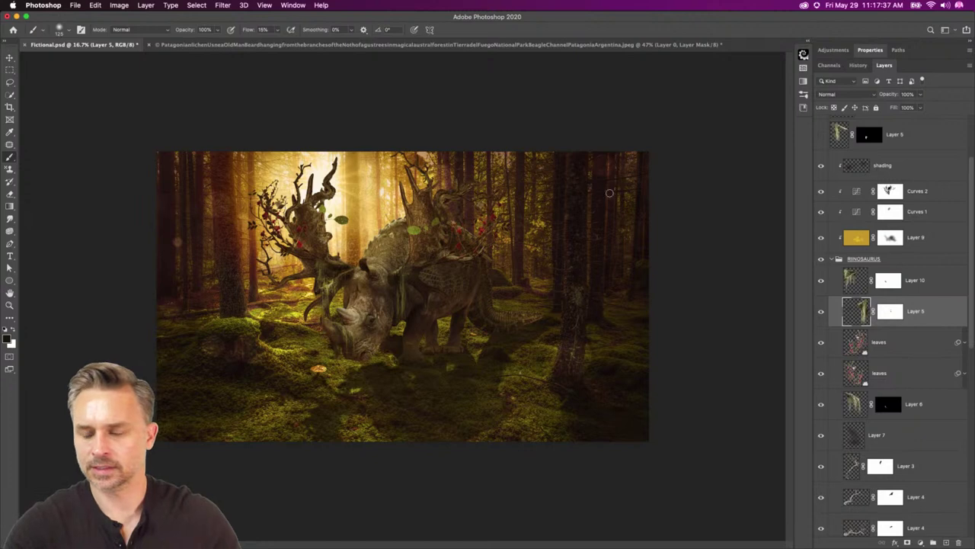
Collapse the RINOSAURUS group and switch Curves 1 off and on to compare its effect.
left_click(903, 165)
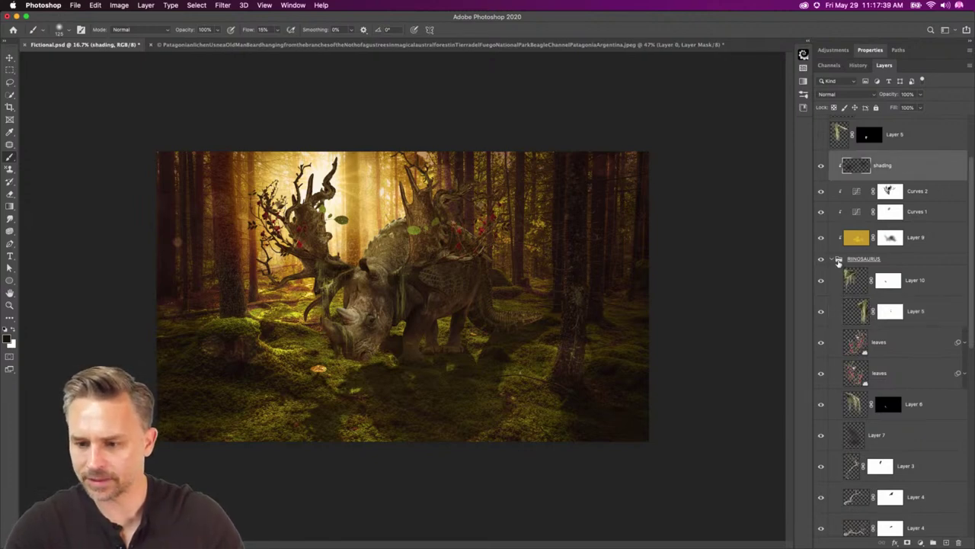
left_click(826, 263)
left_click(835, 260)
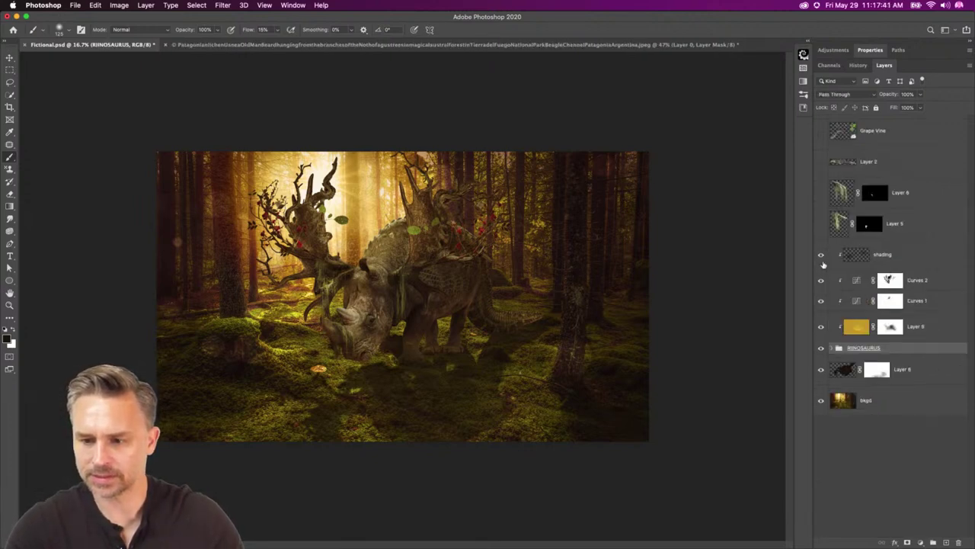
left_click(820, 301)
left_click(820, 301)
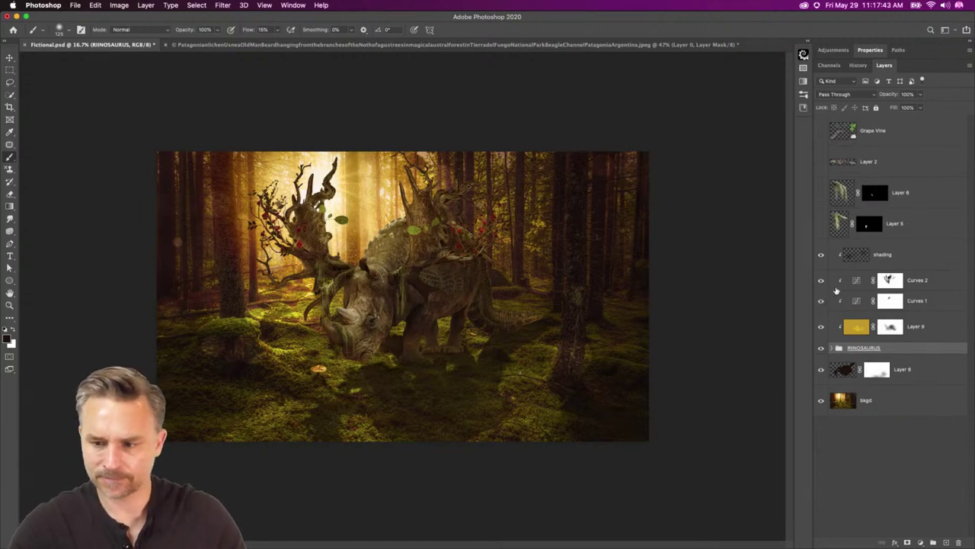
Create a clipped layer above Curves 2 in Screen mode, filled with the Screen-neutral black.
left_click(935, 282)
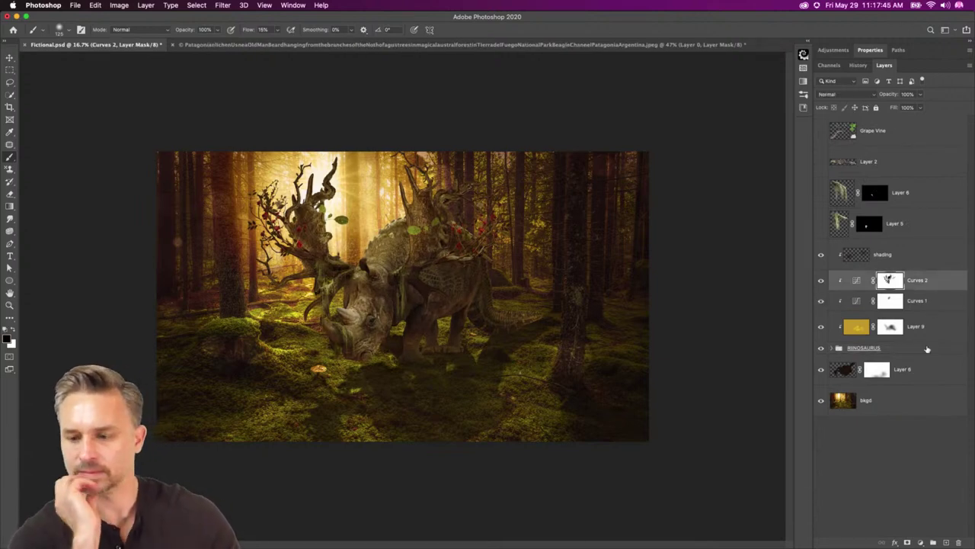
left_click(946, 543, "alt")
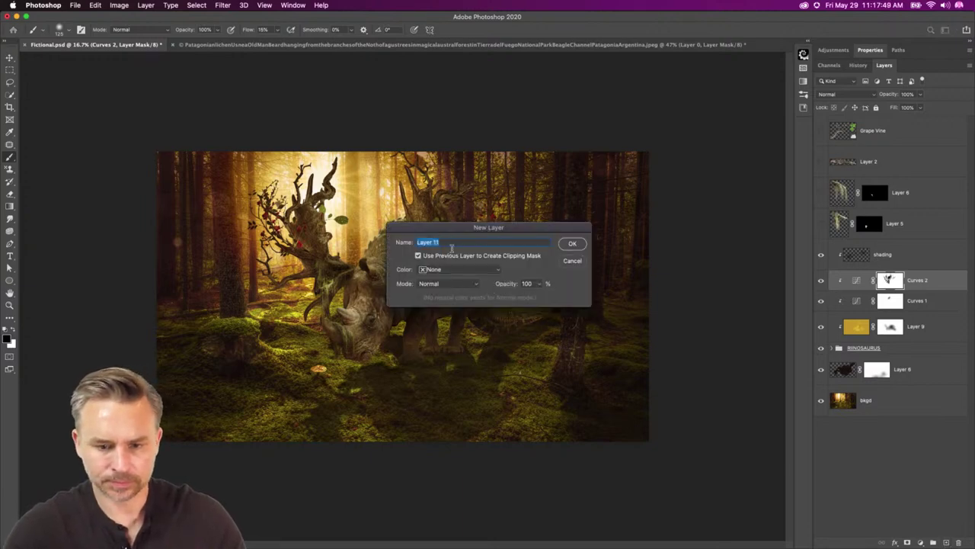
left_click(460, 271)
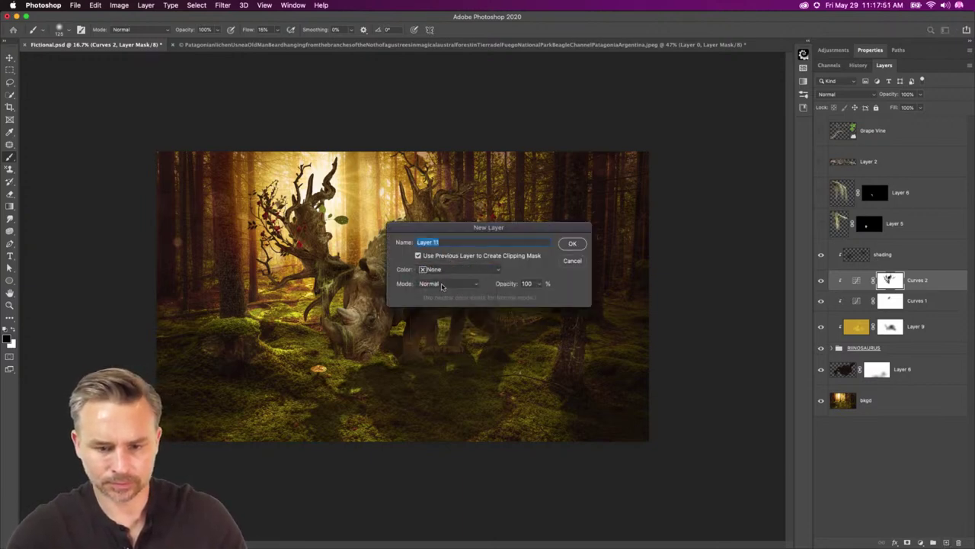
left_click(442, 284)
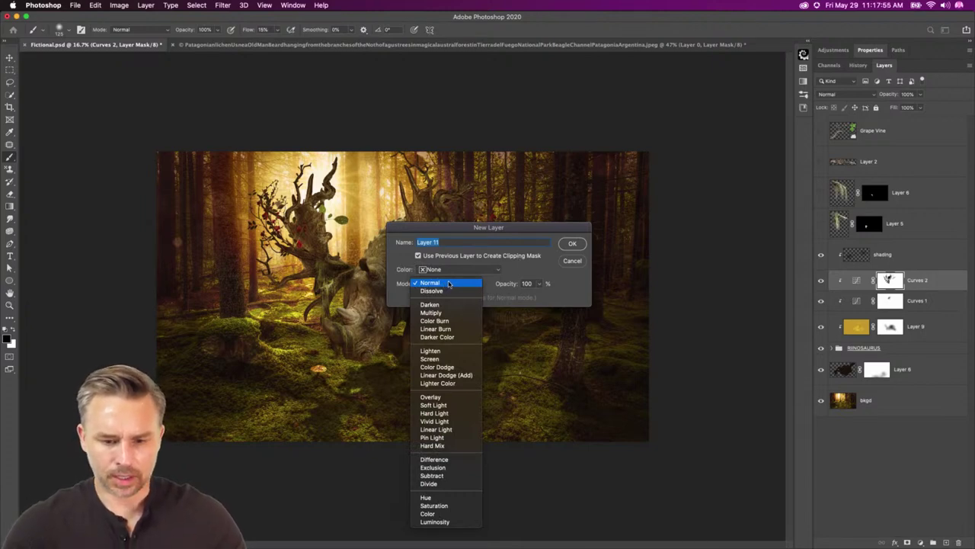
left_click(453, 359)
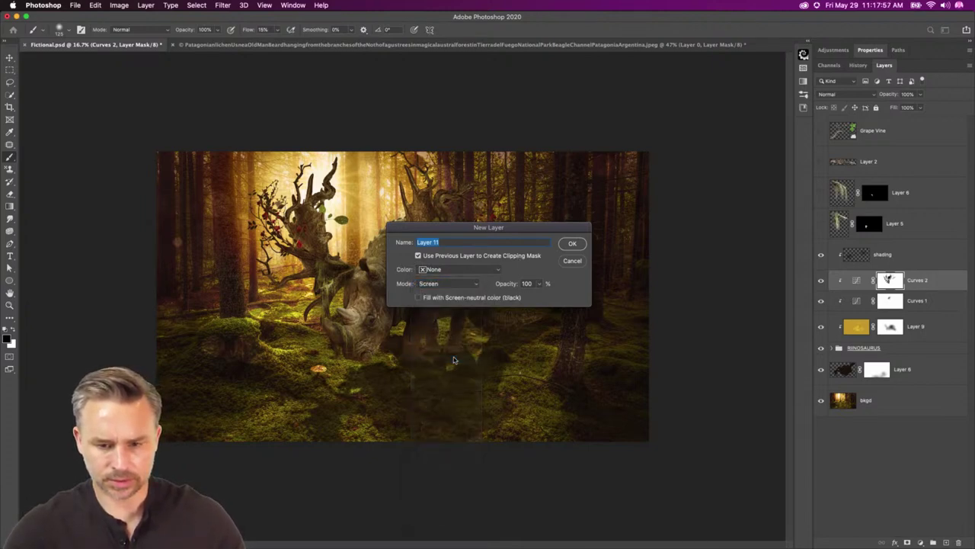
left_click(418, 297)
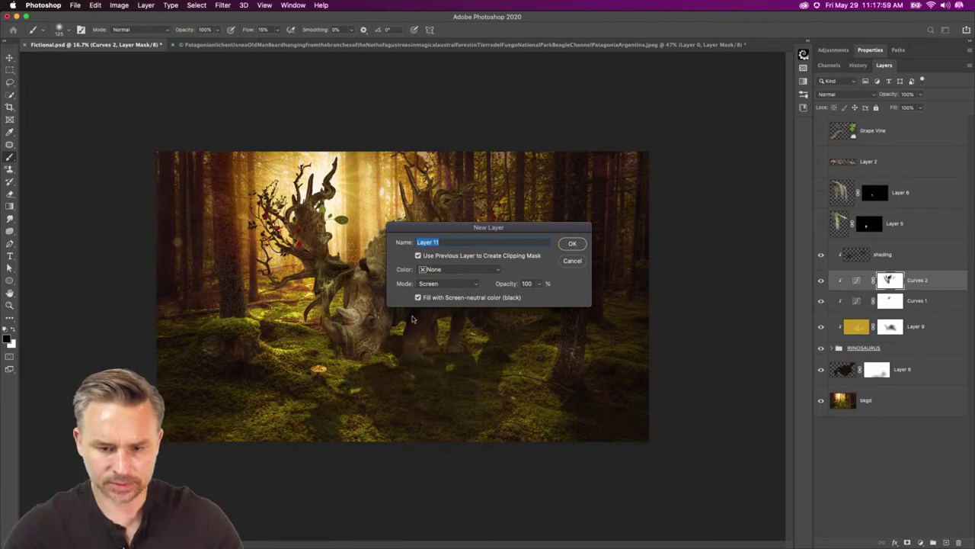
left_click(563, 246)
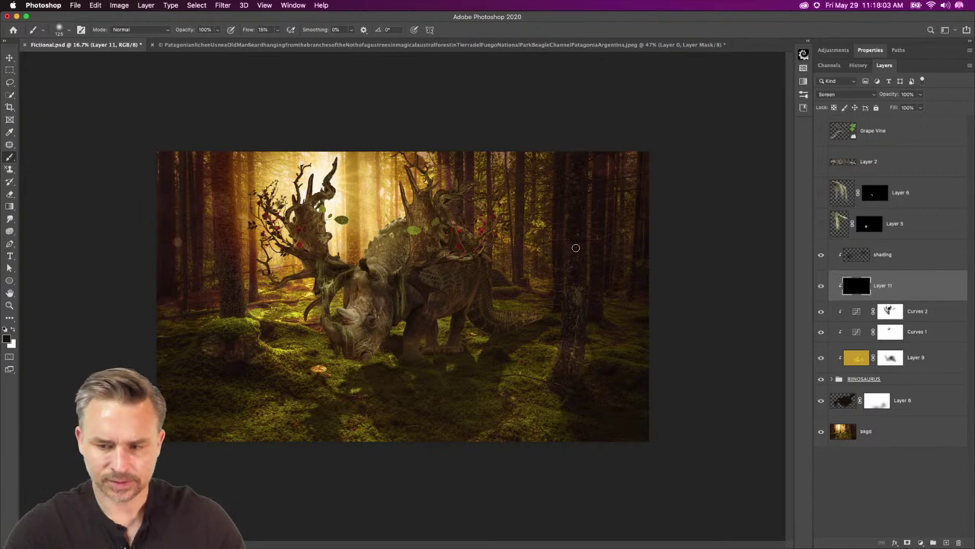
Create a clipped layer above Layer 11 in Soft Light mode filled with the neutral 50% gray, and delete Layer 11.
left_click(944, 542, "alt")
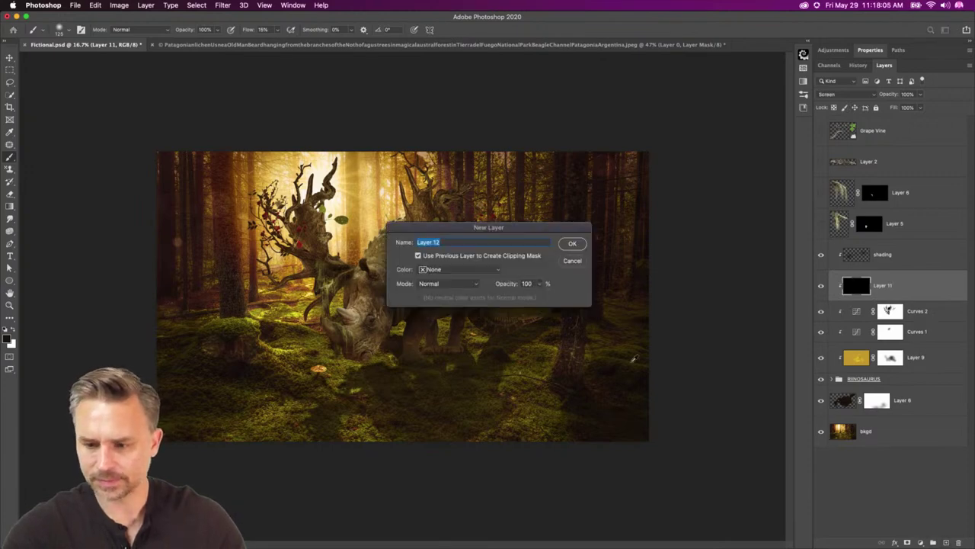
left_click(435, 286)
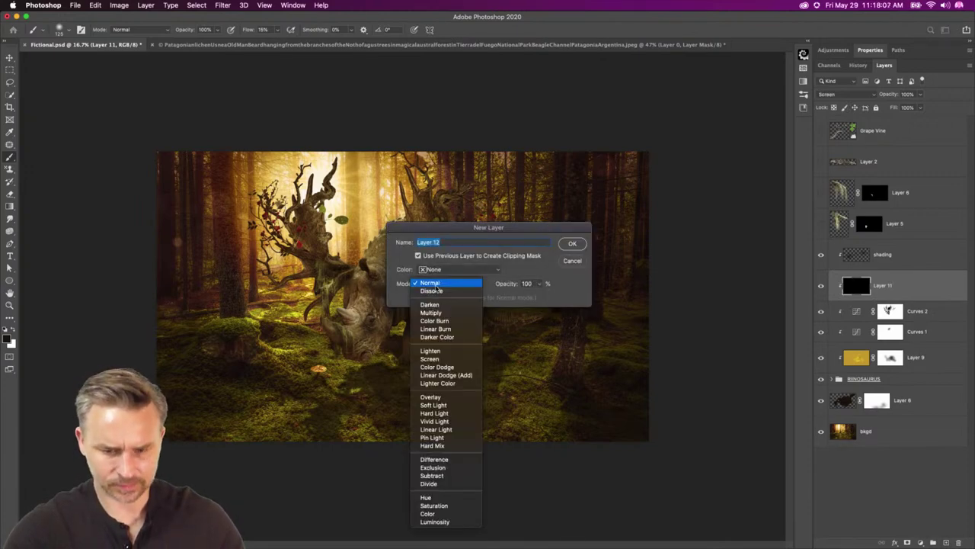
left_click(449, 330)
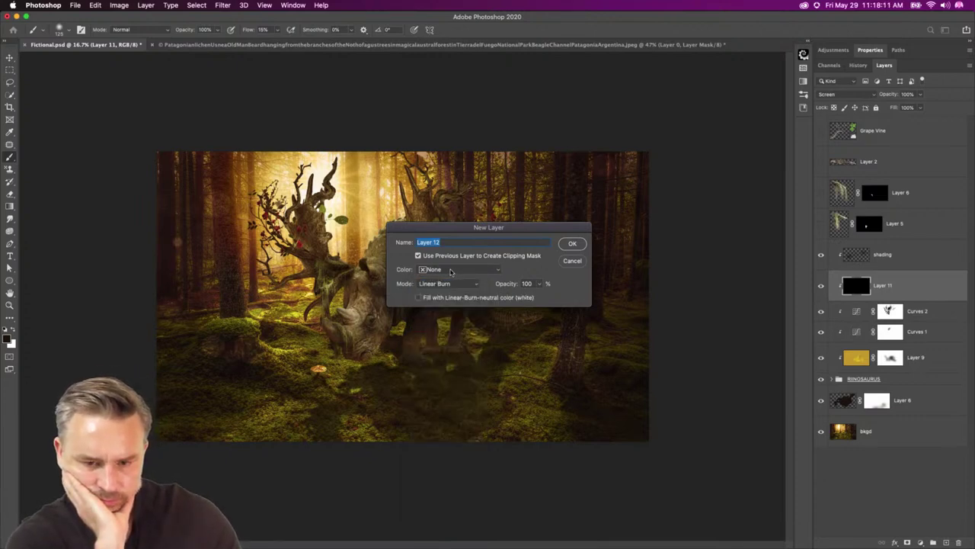
left_click(450, 270)
left_click(425, 266)
left_click(431, 285)
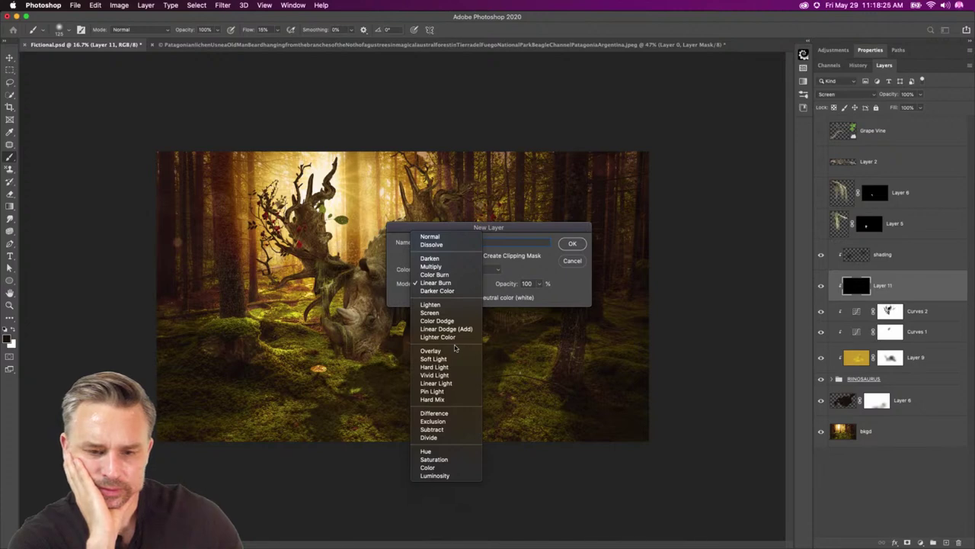
left_click(431, 266)
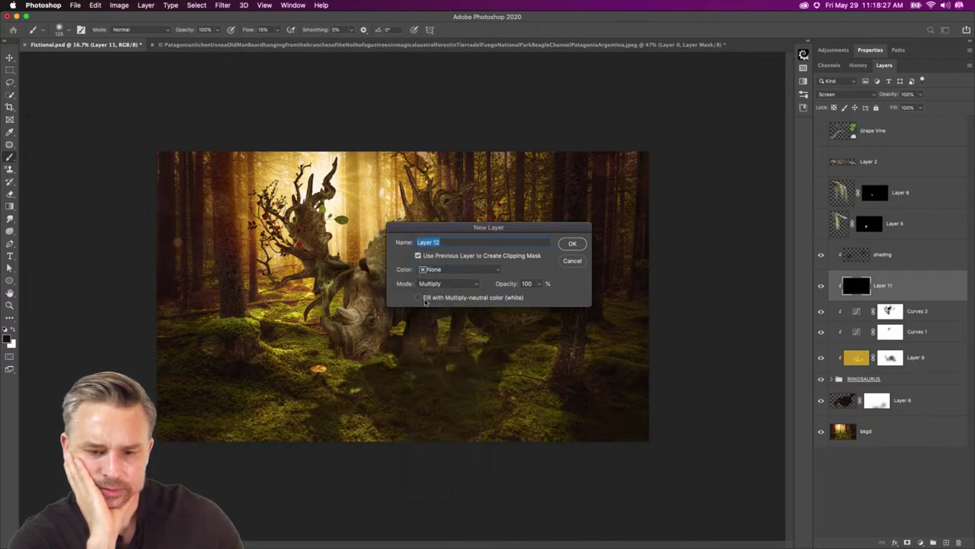
left_click(441, 281)
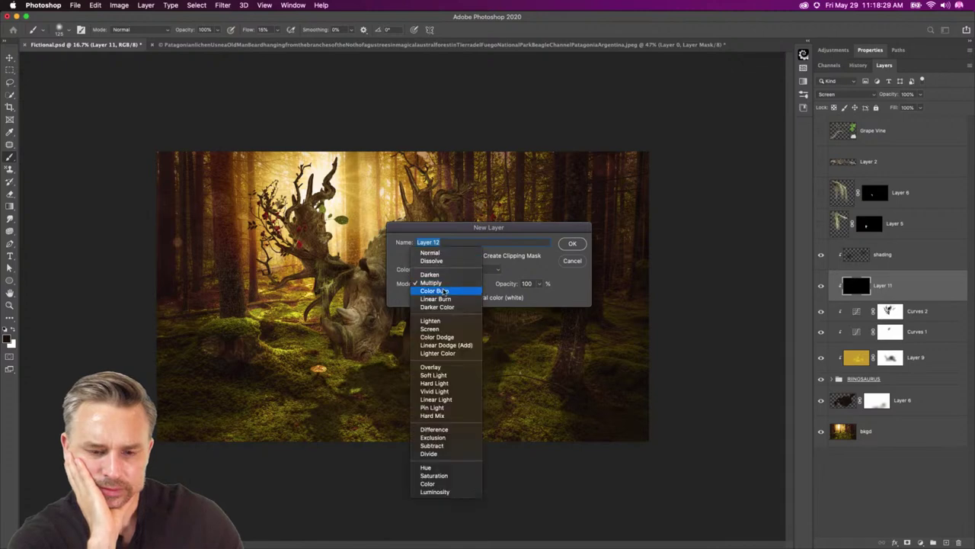
left_click(444, 291)
left_click(449, 286)
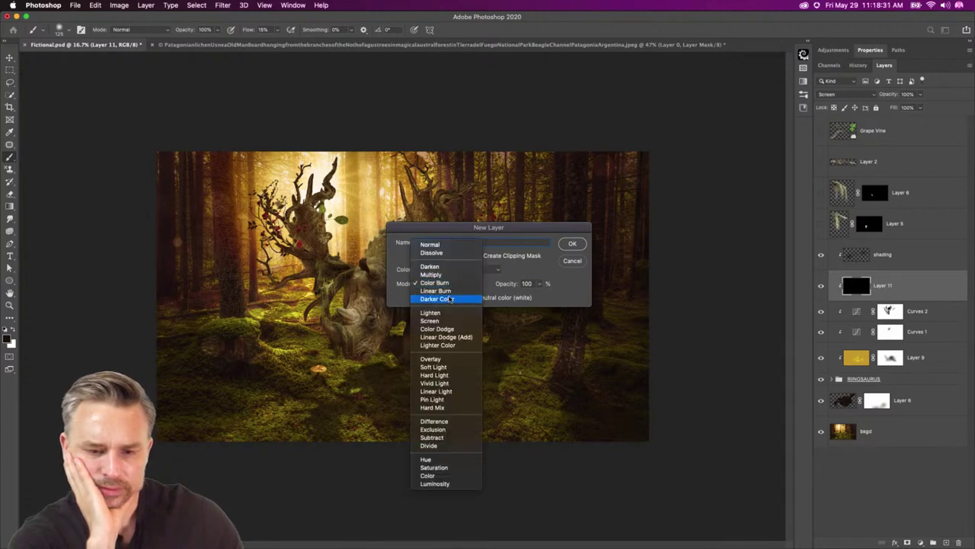
left_click(449, 299)
left_click(454, 290)
left_click(453, 297)
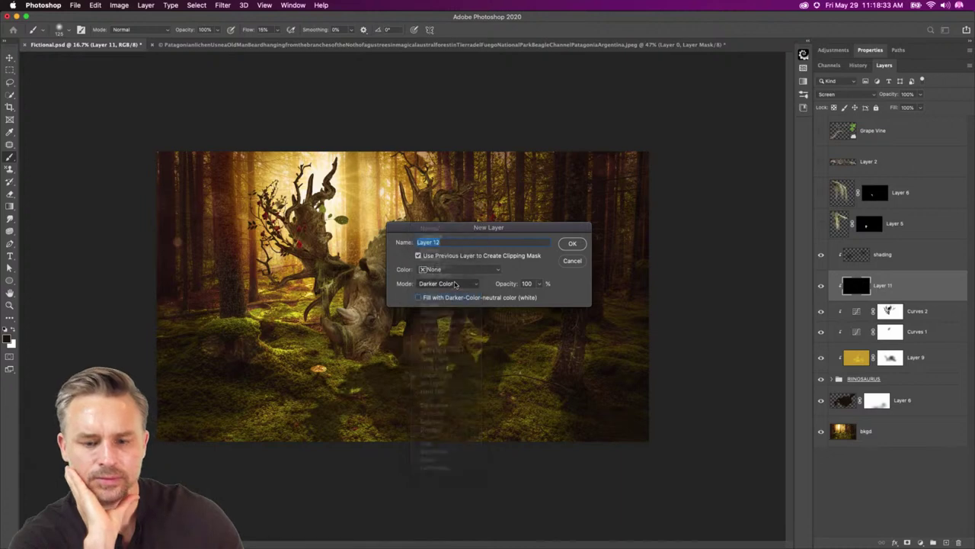
left_click(456, 287)
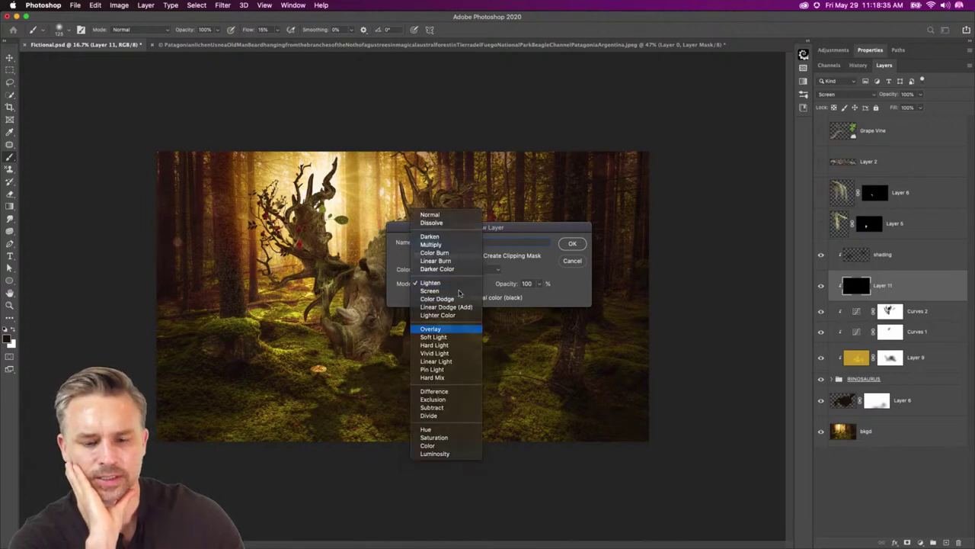
left_click(457, 328)
left_click(461, 286)
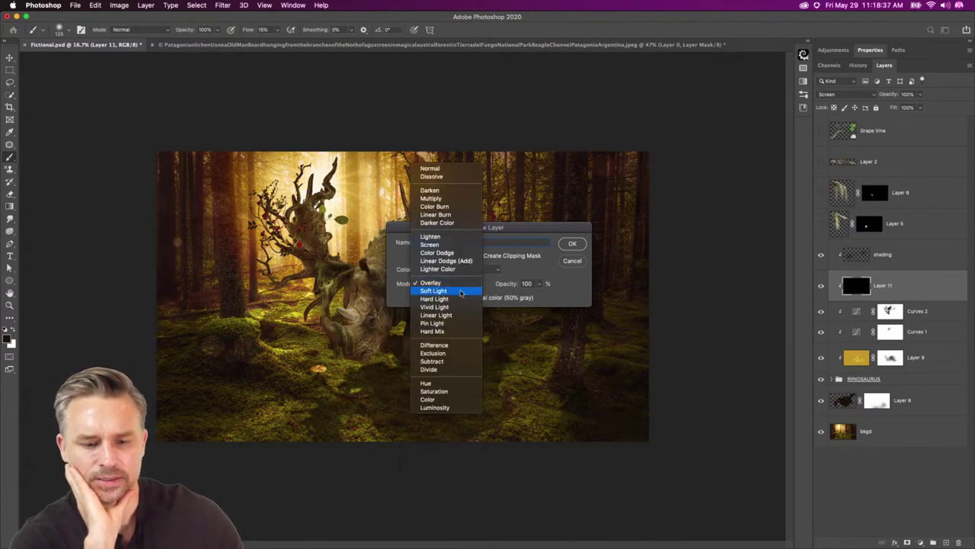
left_click(461, 291)
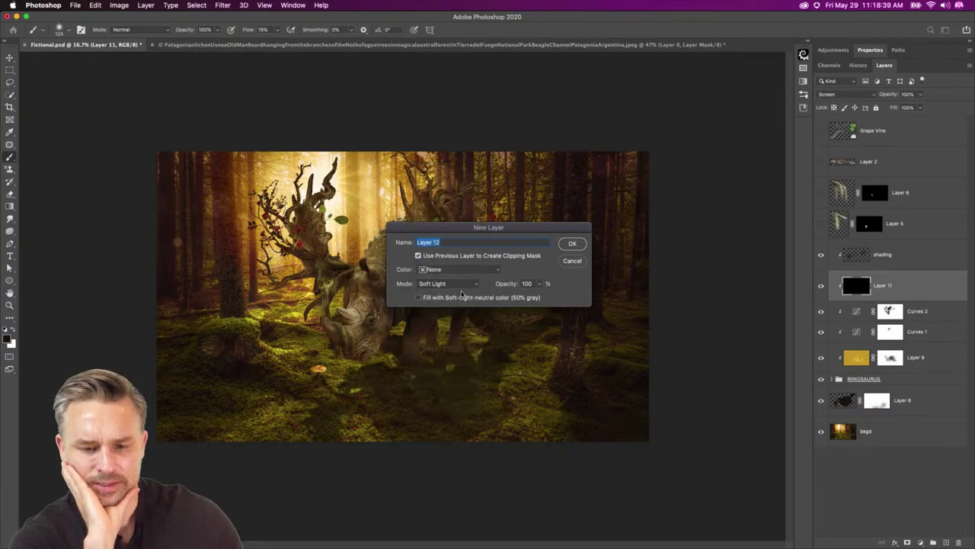
left_click(419, 298)
left_click(573, 244)
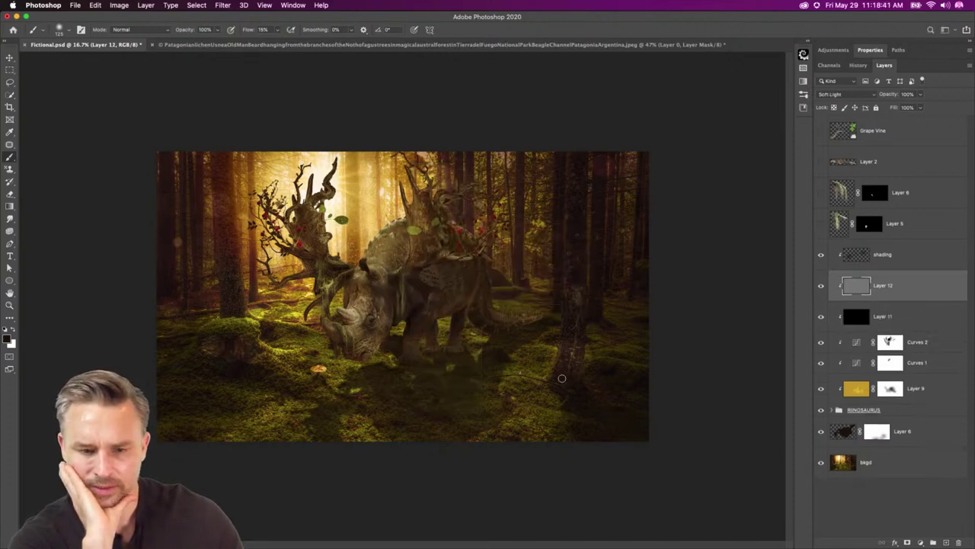
left_click_drag(853, 315, 959, 542)
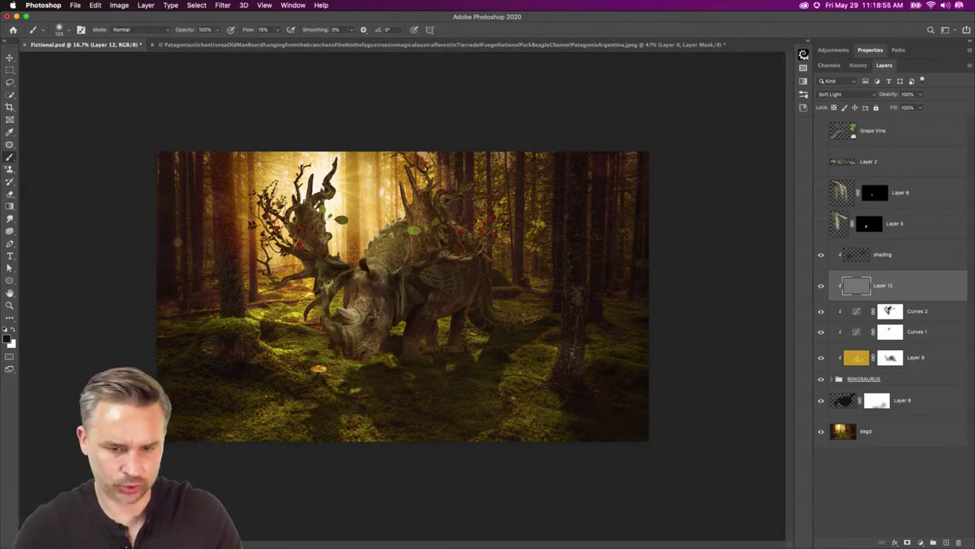
Paint soft black over the rhino's body and soft white over its head and back on Layer 12 to shape the light.
left_click_drag(406, 235, 352, 267)
key("super+z")
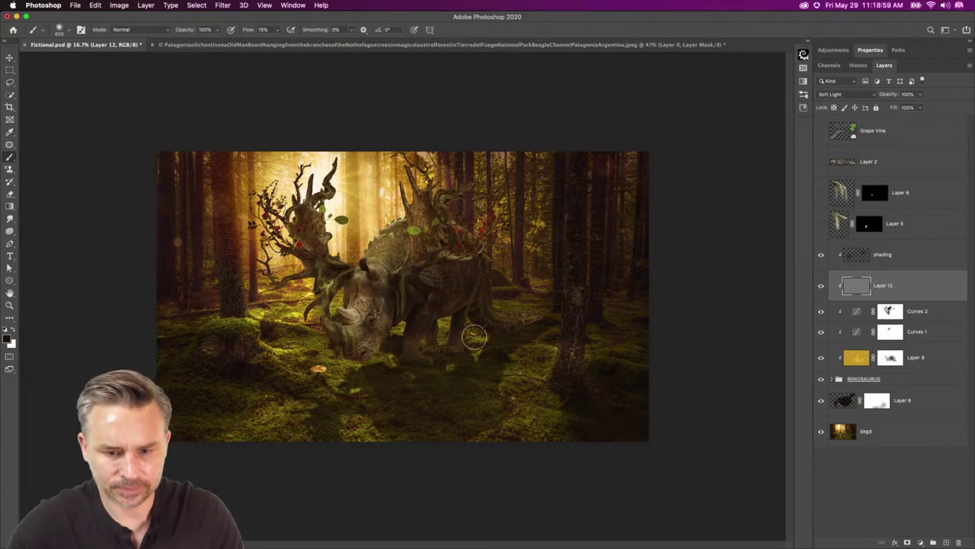
key("x")
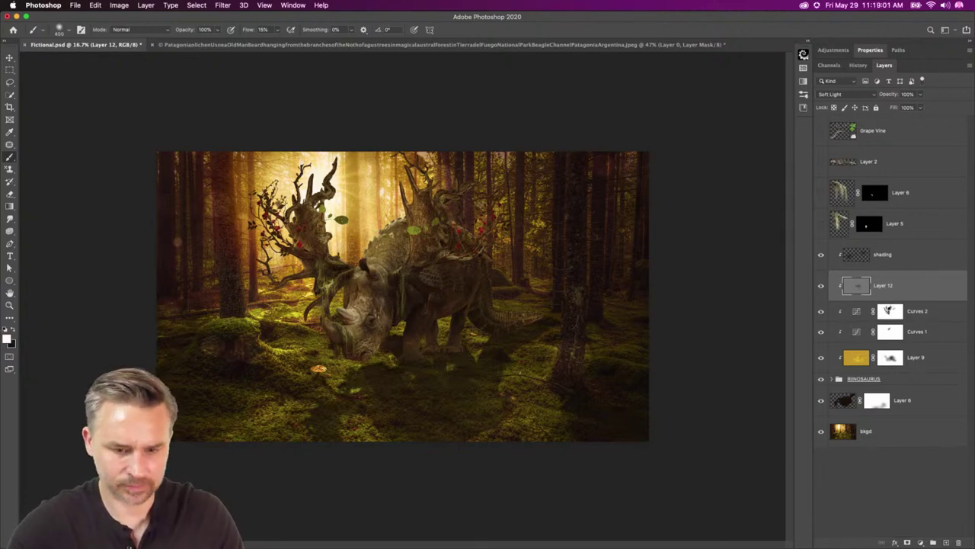
mouse_move(361, 329)
left_mouse_down()
mouse_move(368, 235)
mouse_move(385, 237)
left_mouse_up()
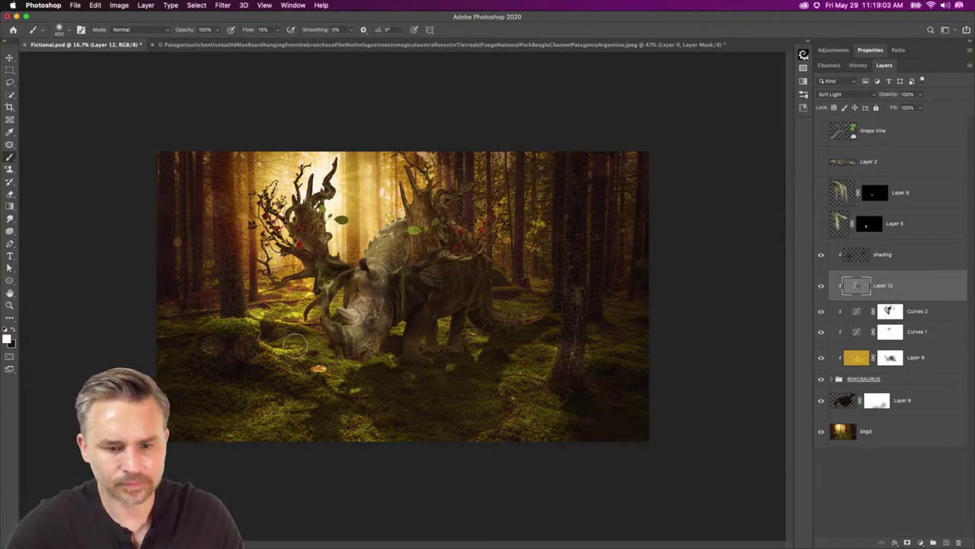
key("super+z")
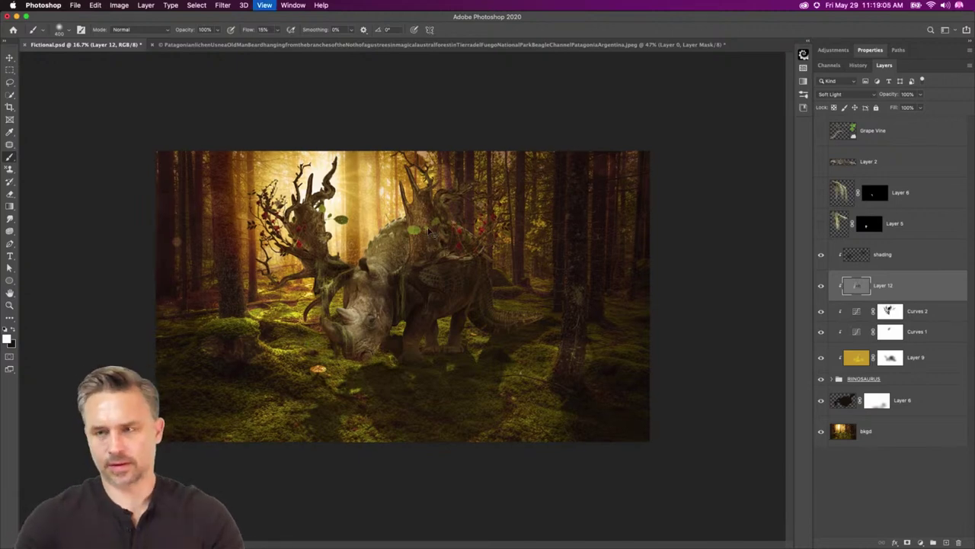
Add a new layer above the shading layer, clip it to the layers below, and name it highligts.
key("super+plus")
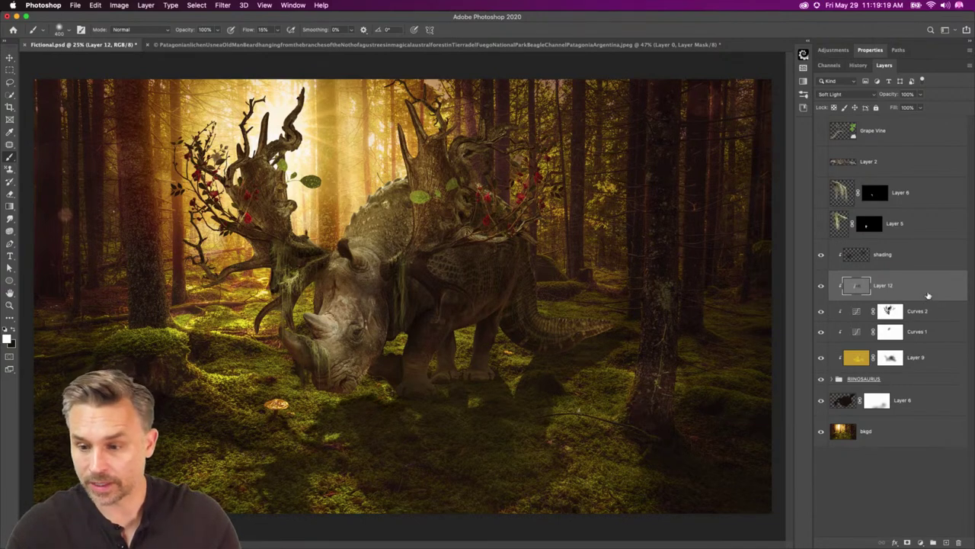
left_click(903, 254)
left_click(947, 540)
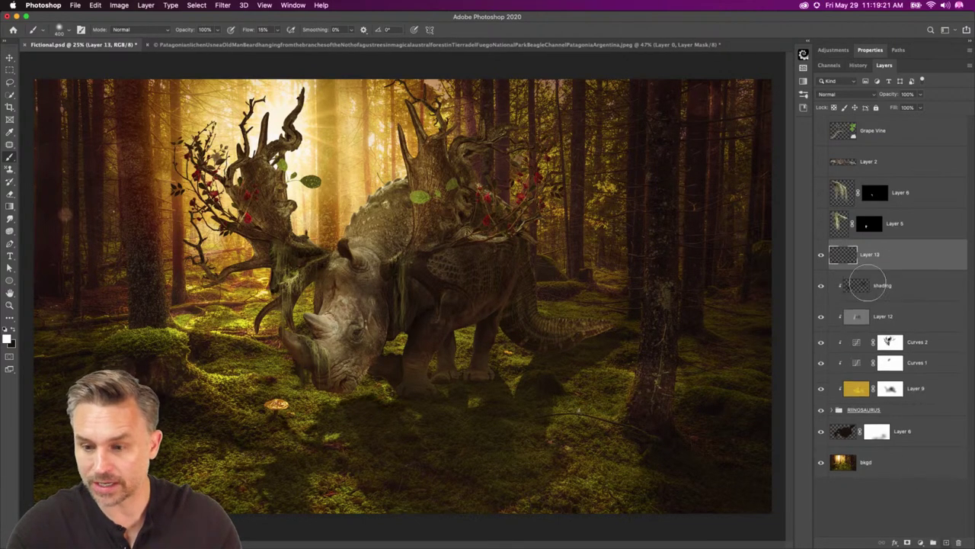
left_click(885, 264, "alt")
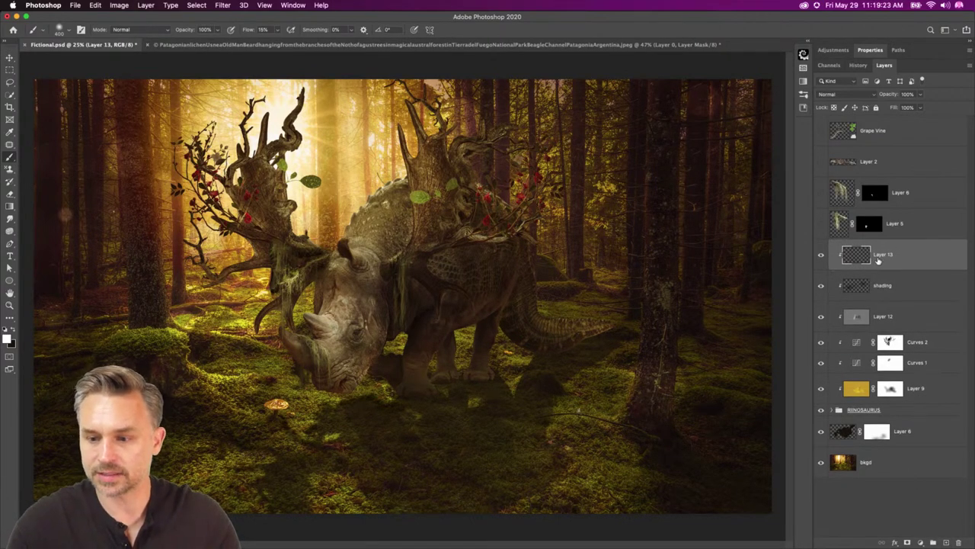
type("highlights")
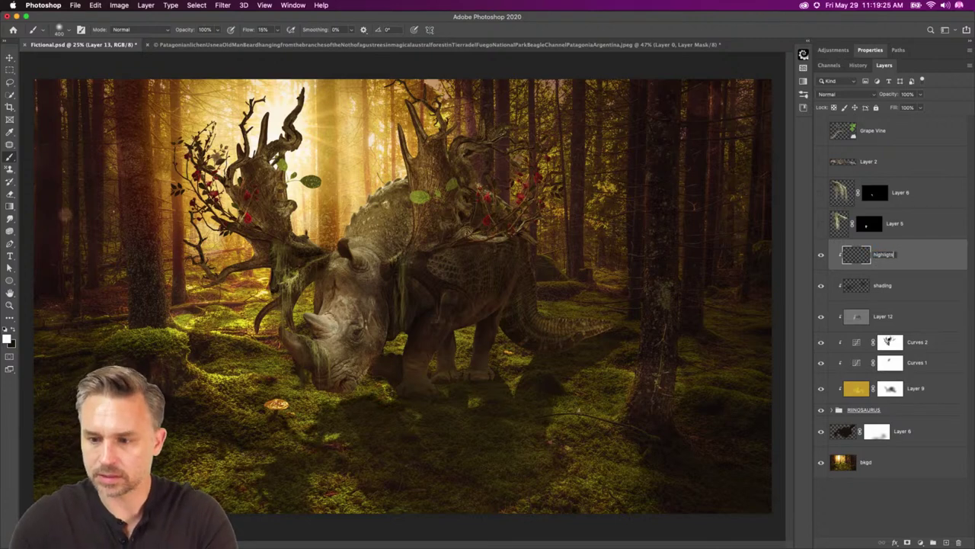
key("Return")
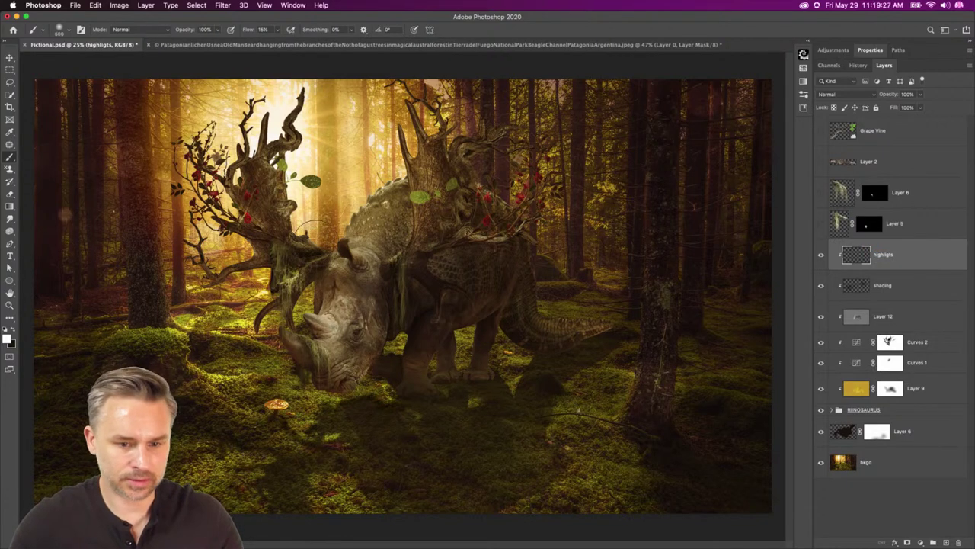
Paint a soft white glow over the rhino's back with a 700-size brush and set the highligts layer to Overlay.
key("bracketright")
key("bracketright")
key("bracketright")
mouse_move(342, 232)
left_mouse_down()
mouse_move(380, 178)
mouse_move(320, 259)
mouse_move(369, 227)
left_mouse_up()
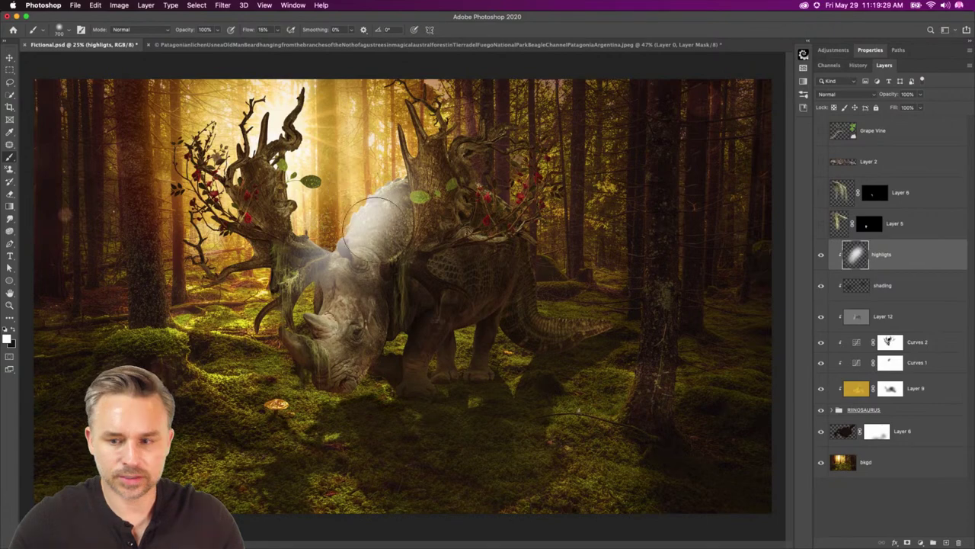
left_click(854, 94)
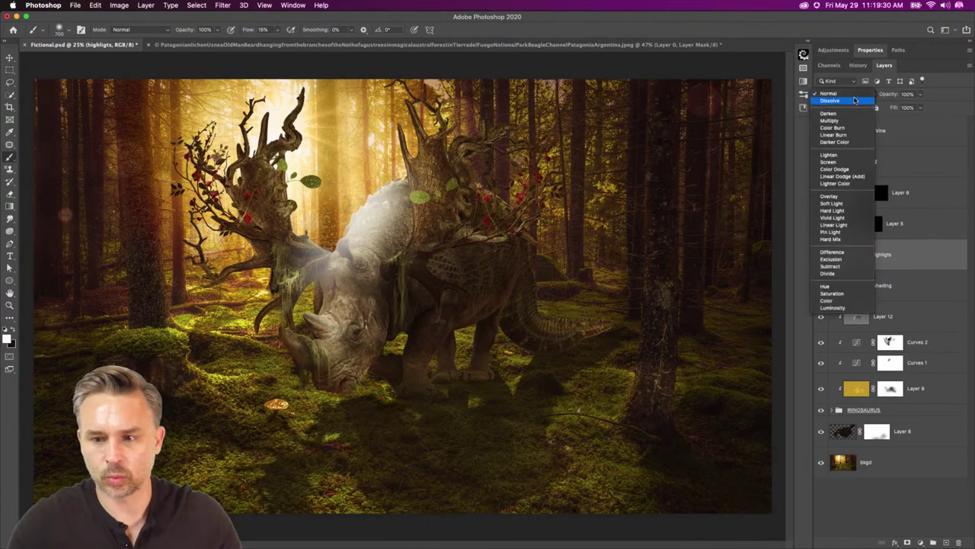
left_click(838, 197)
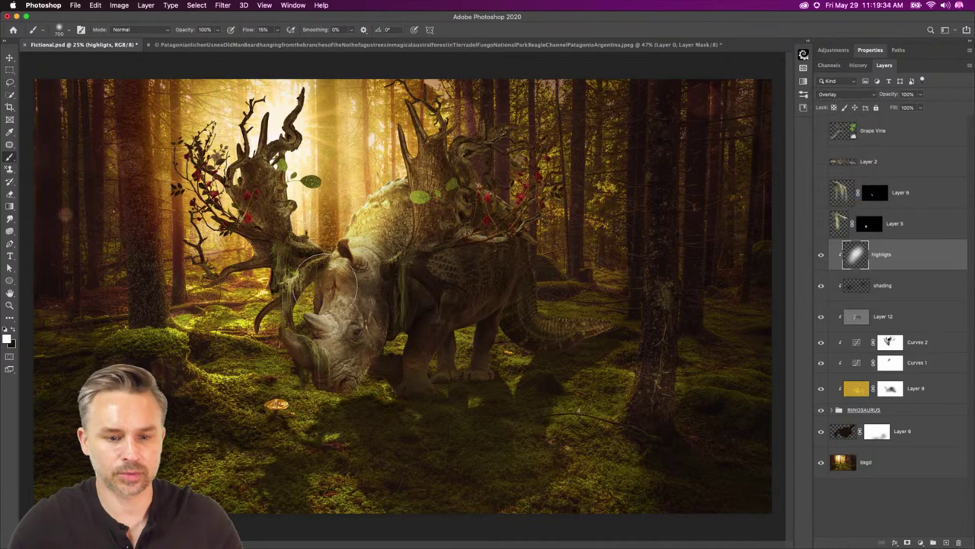
Compare Soft Light with Overlay on the highligts layer, ending on Overlay.
left_click(845, 95)
left_click(841, 88)
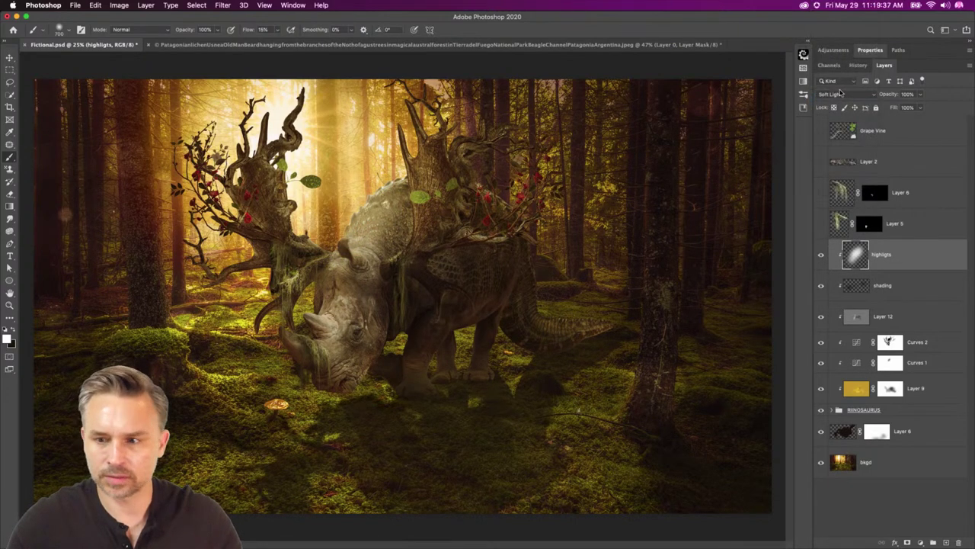
left_click(841, 91)
left_click(842, 87)
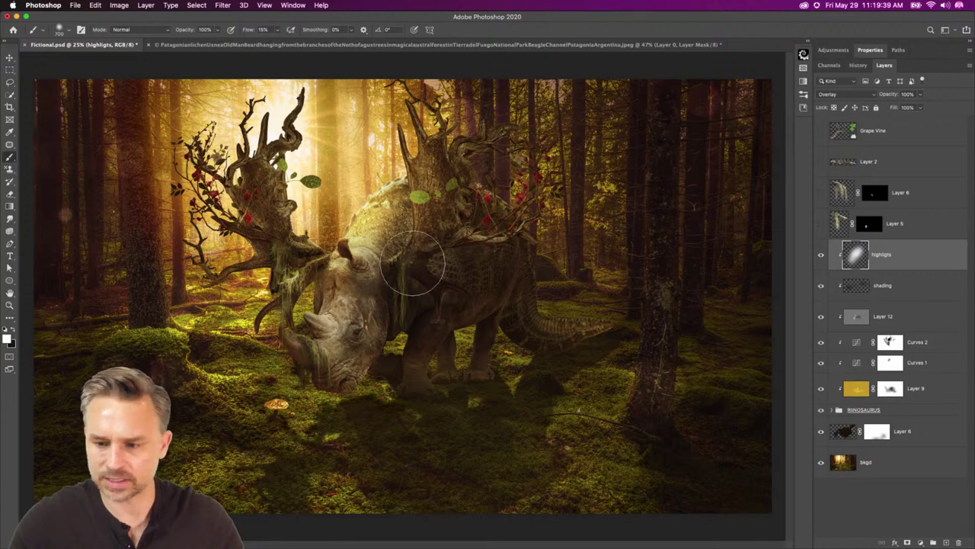
Erase the excess glow from the rhino's head and lower shoulder with a soft eraser, keeping the highlight along the upper back.
key("bracketleft")
key("bracketleft")
key("bracketleft")
key("bracketleft")
key("bracketleft")
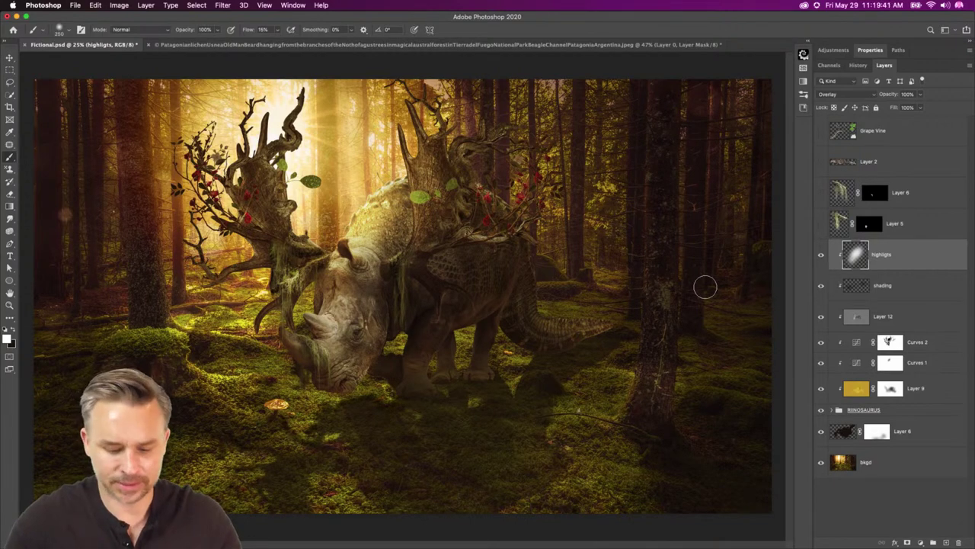
left_click(9, 193)
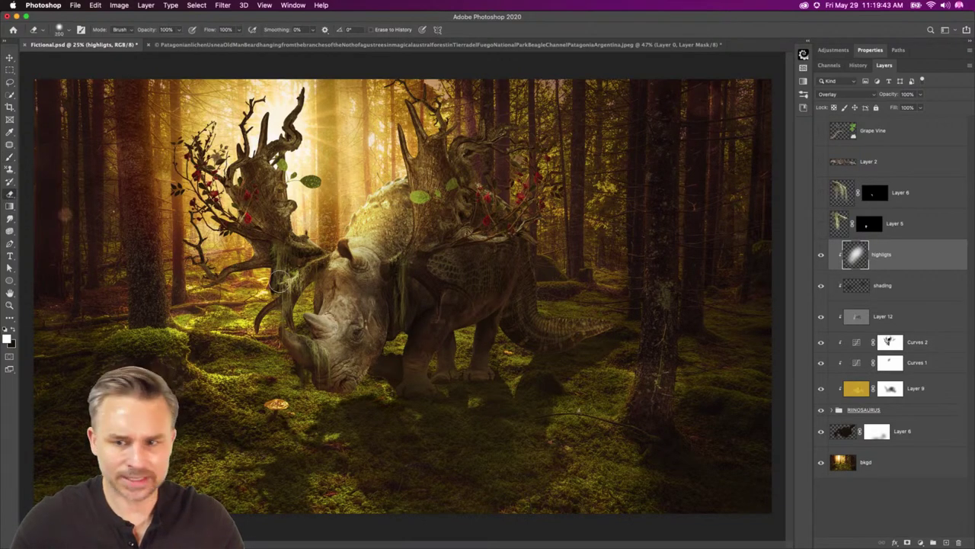
mouse_move(307, 290)
left_mouse_down()
mouse_move(336, 299)
mouse_move(400, 226)
mouse_move(387, 247)
mouse_move(349, 264)
mouse_move(389, 210)
mouse_move(391, 240)
left_mouse_up()
Brush small white highlights along the branches and inner edge of the antler nearest the sun on the highligts layer.
key("b")
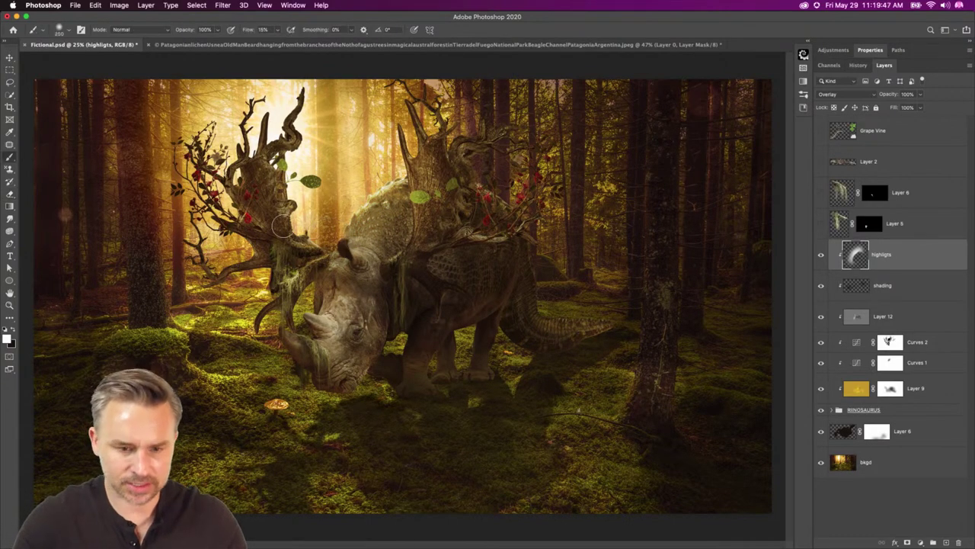
key("[")
key("[")
key("[")
left_click(235, 156)
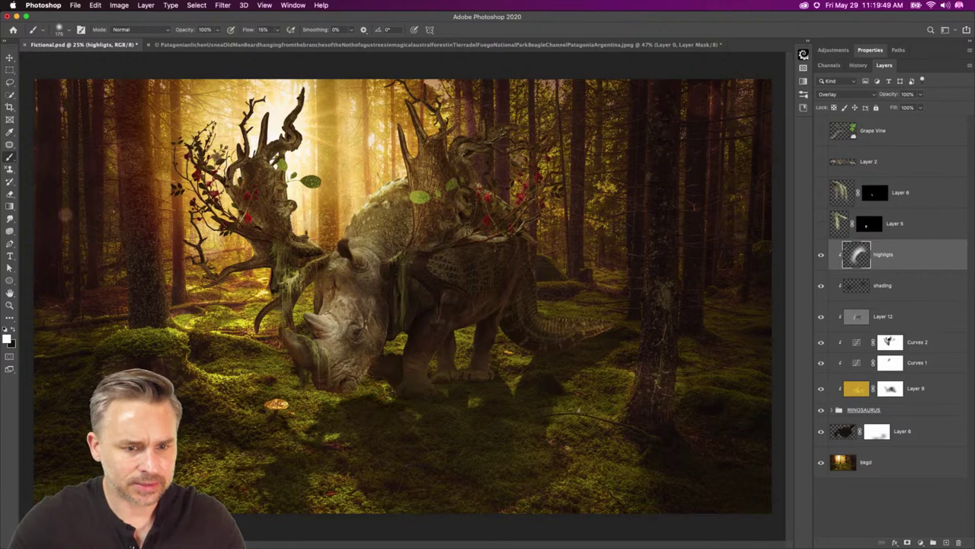
mouse_move(262, 114)
left_mouse_down()
mouse_move(260, 146)
mouse_move(299, 232)
left_mouse_up()
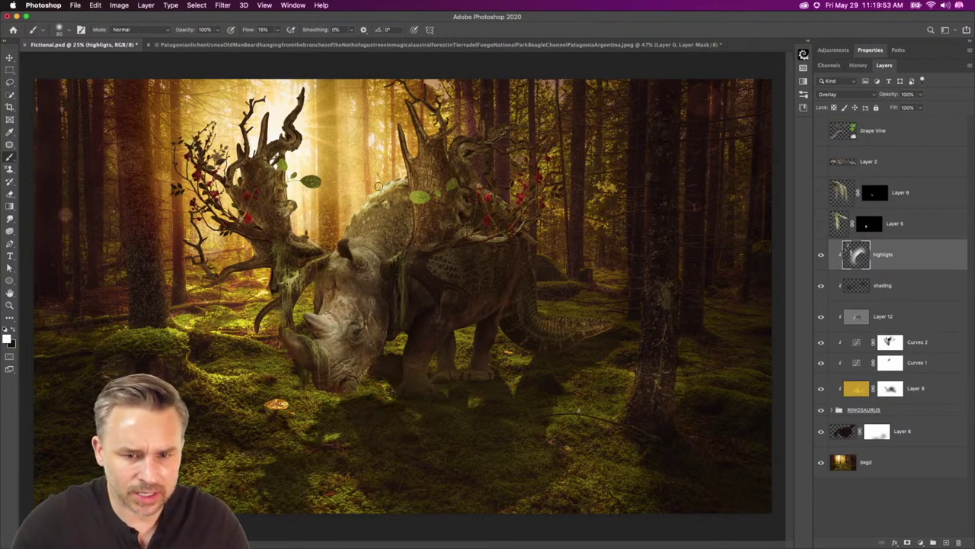
Brush white highlights onto the far antler's branches and base, and along the rhino's nose horn and snout.
mouse_move(397, 131)
left_mouse_down()
mouse_move(416, 224)
mouse_move(418, 103)
left_mouse_up()
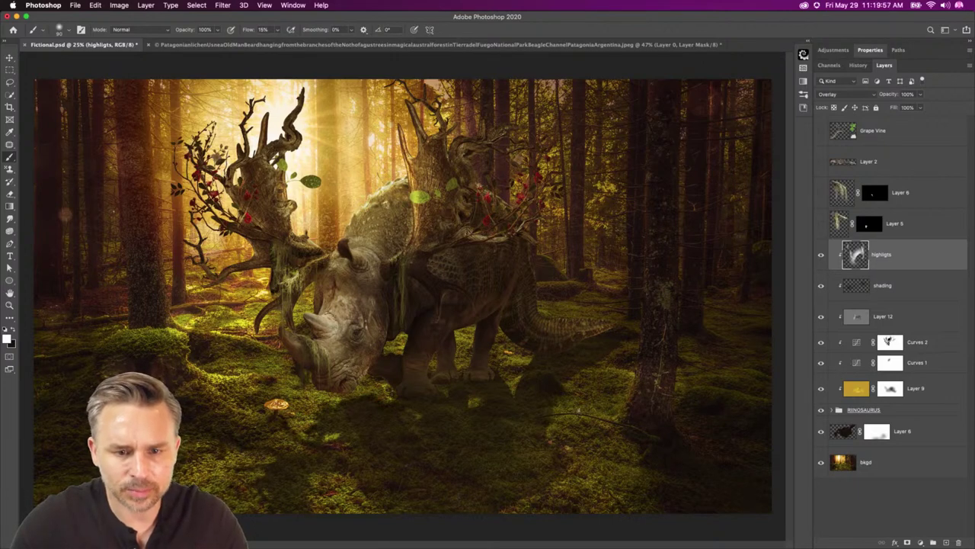
key("]")
key("]")
left_click_drag(452, 144, 476, 131)
left_click_drag(466, 220, 416, 249)
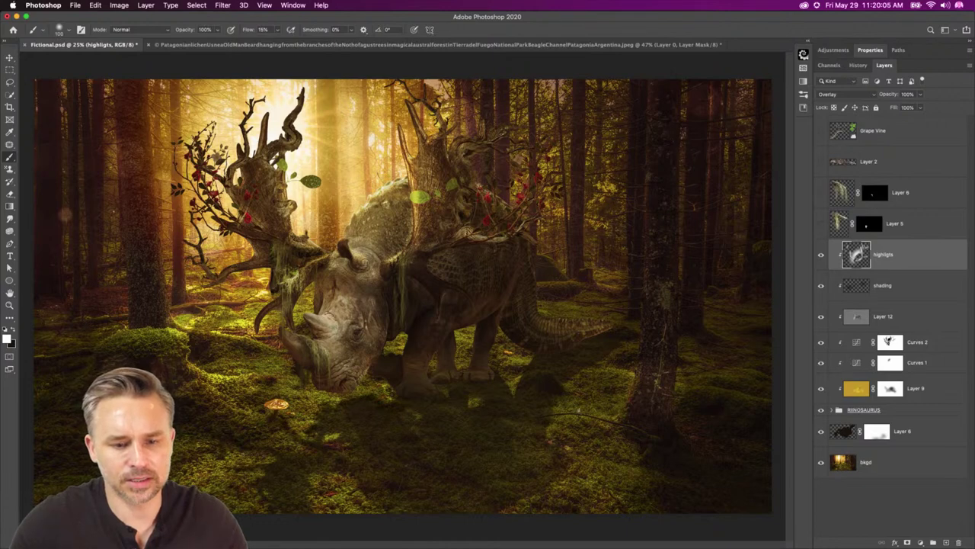
mouse_move(312, 319)
left_mouse_down()
mouse_move(326, 319)
mouse_move(319, 359)
left_mouse_up()
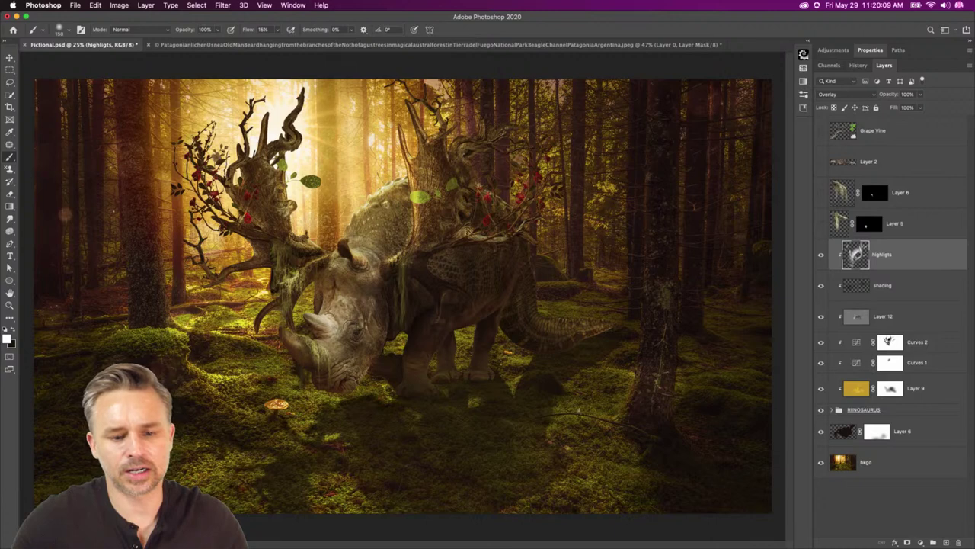
Brush small white highlights on the rhino's face, the flowering antler branches and the near antler's base, reducing the soft brush along the way.
left_click_drag(355, 333, 343, 325)
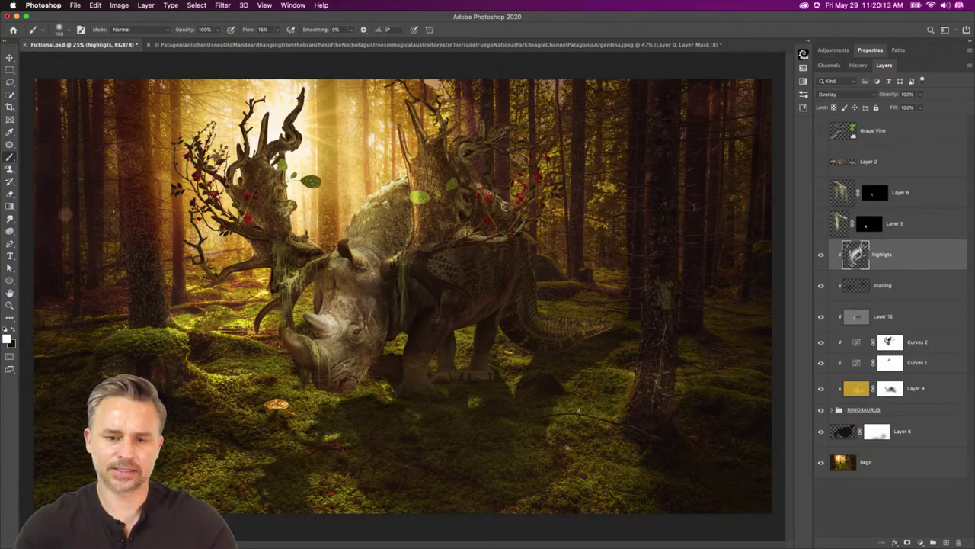
left_click_drag(512, 210, 519, 227)
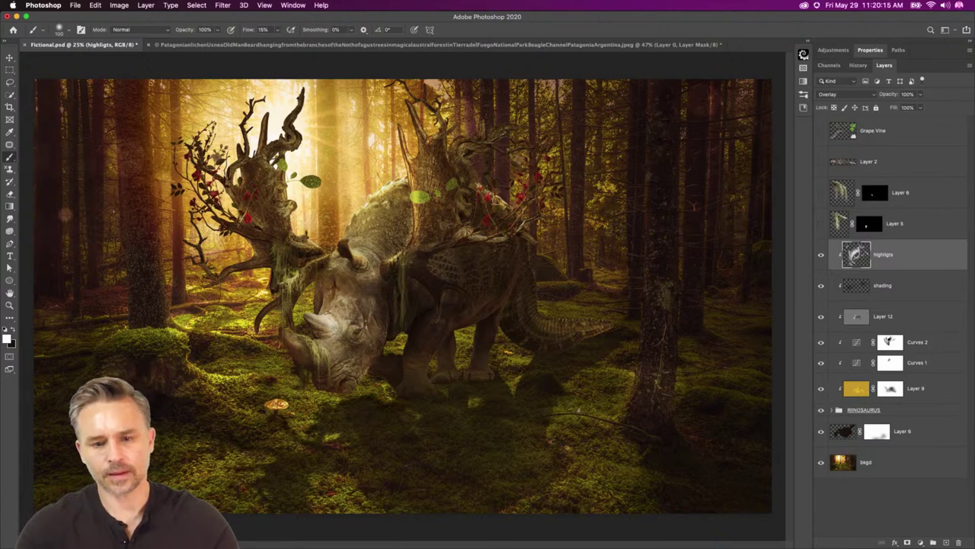
key("bracketleft")
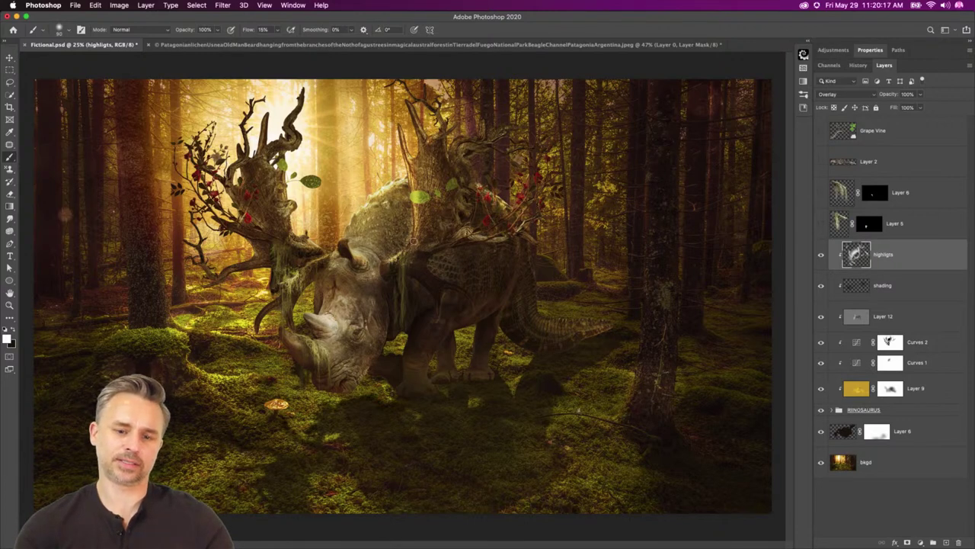
key("bracketleft")
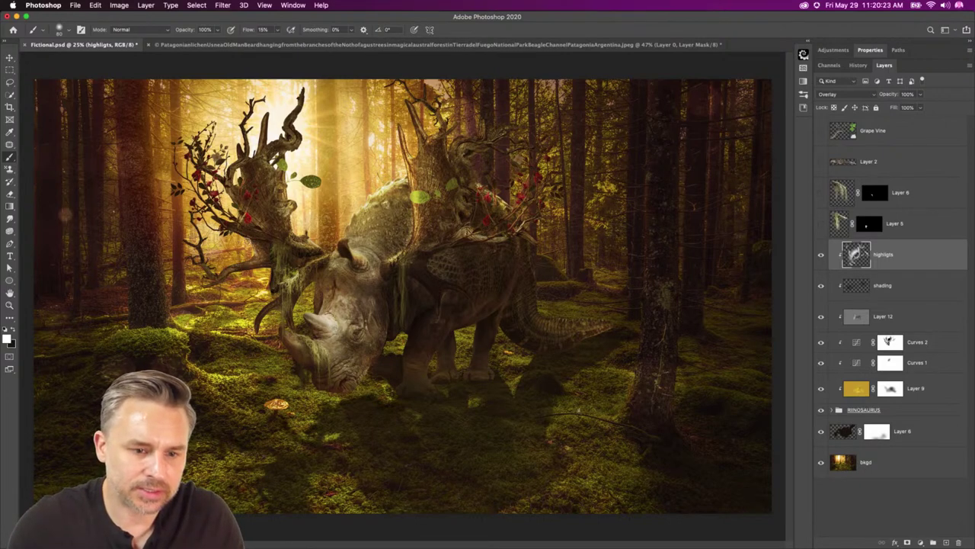
left_click(234, 212)
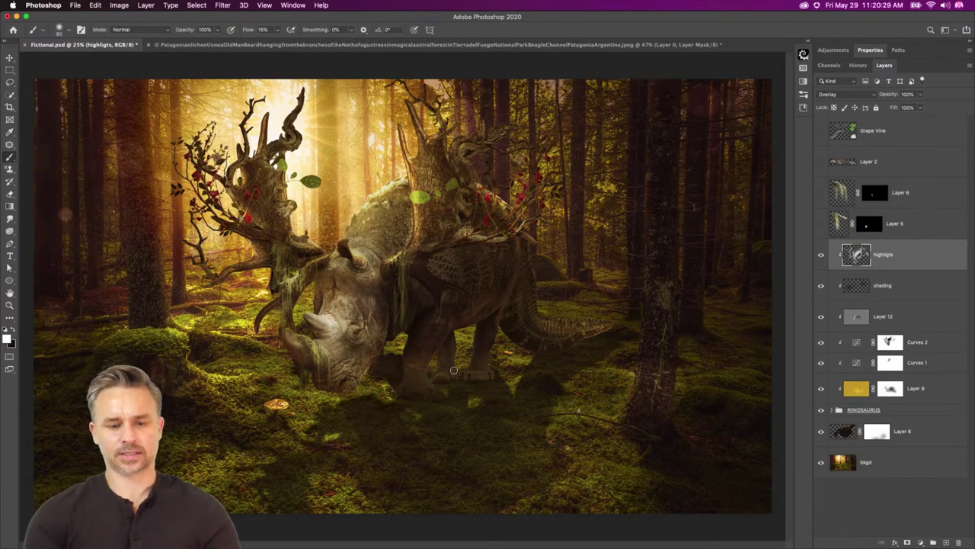
mouse_move(355, 251)
left_mouse_down()
mouse_move(357, 275)
mouse_move(385, 268)
mouse_move(327, 267)
left_mouse_up()
key("bracketleft")
key("bracketleft")
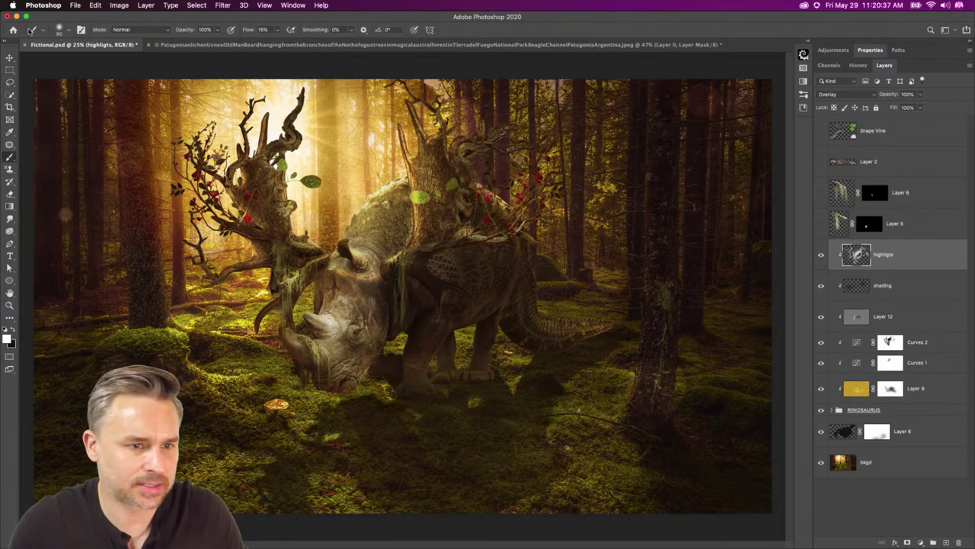
Switch to Kyle's Supreme Spatter brush at a smaller size, and change to the Smudge tool.
left_click(65, 30)
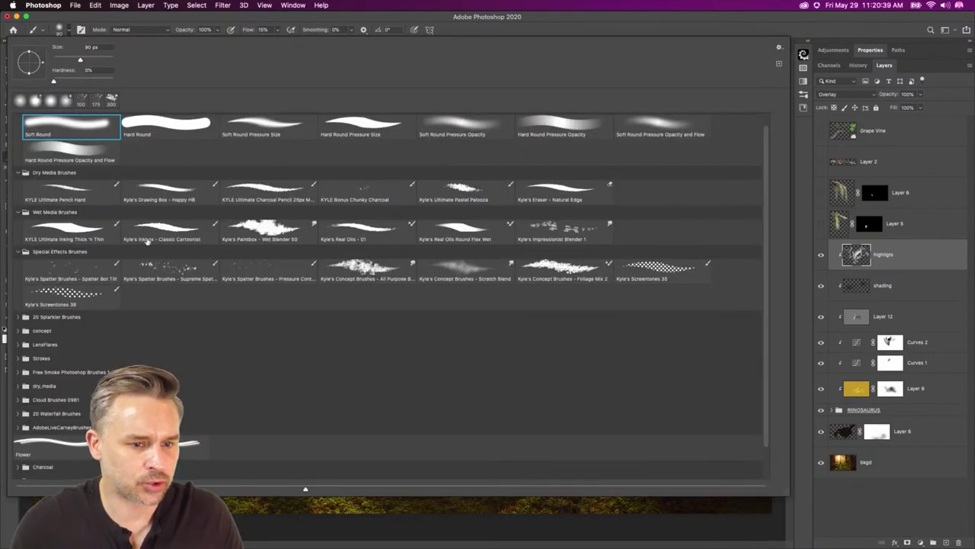
double_click(153, 266)
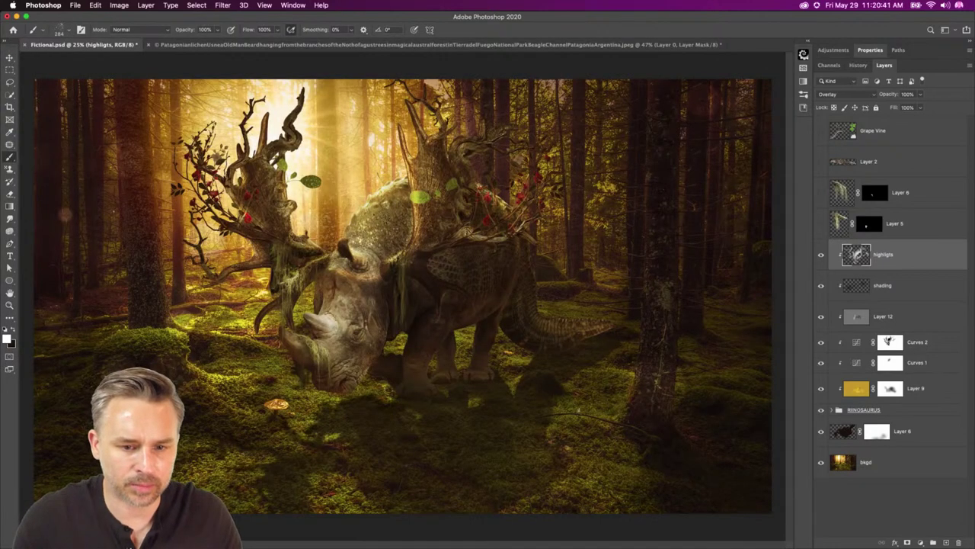
key("bracketleft")
key("bracketleft")
key("bracketleft")
key("bracketleft")
key("bracketleft")
key("bracketleft")
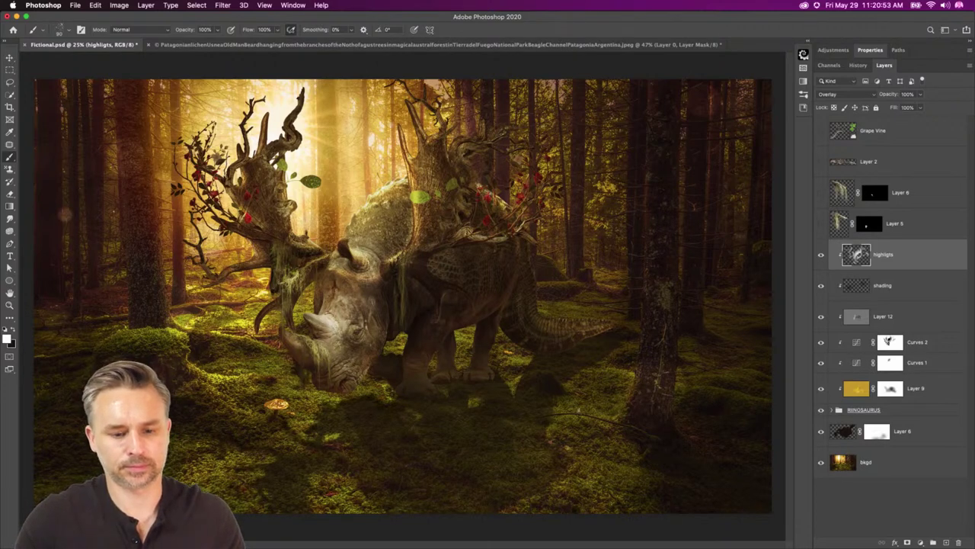
left_click(9, 219)
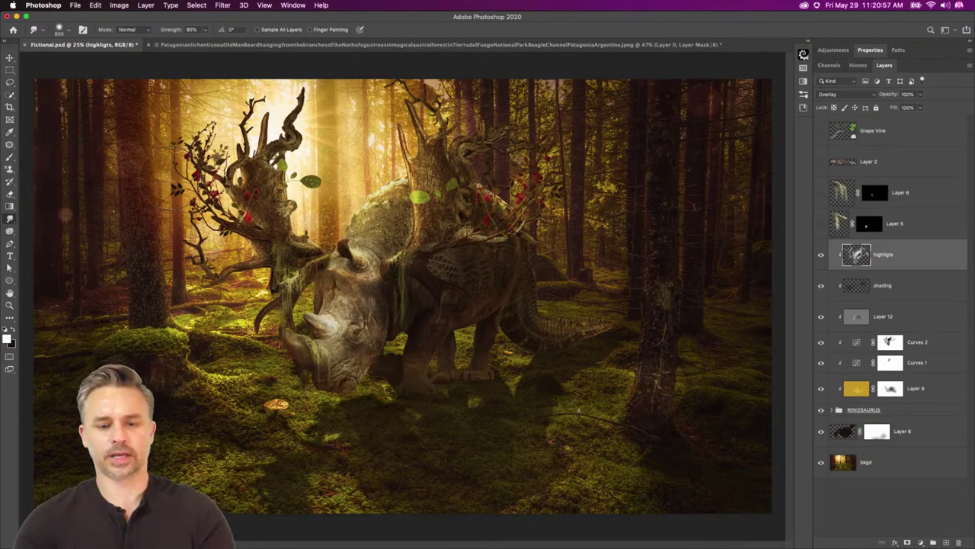
Add a new layer above highligts and fill the whole canvas on it with the dark foreground color.
key("super+minus")
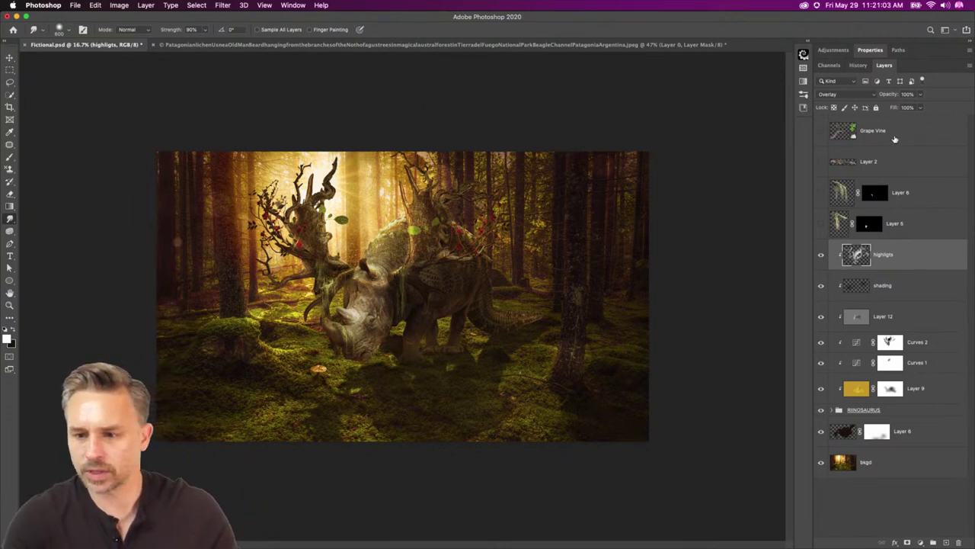
left_click(945, 543)
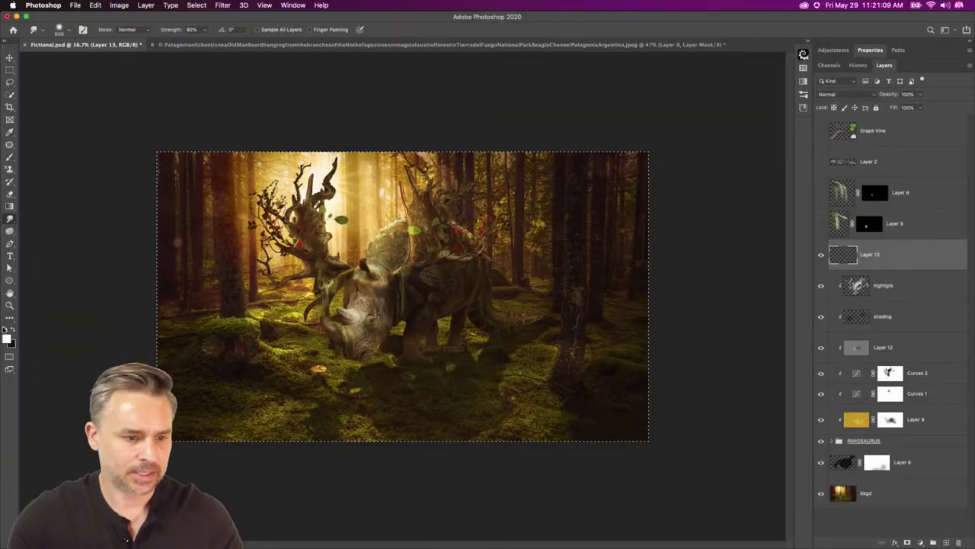
left_click(12, 330)
key("shift+BackSpace")
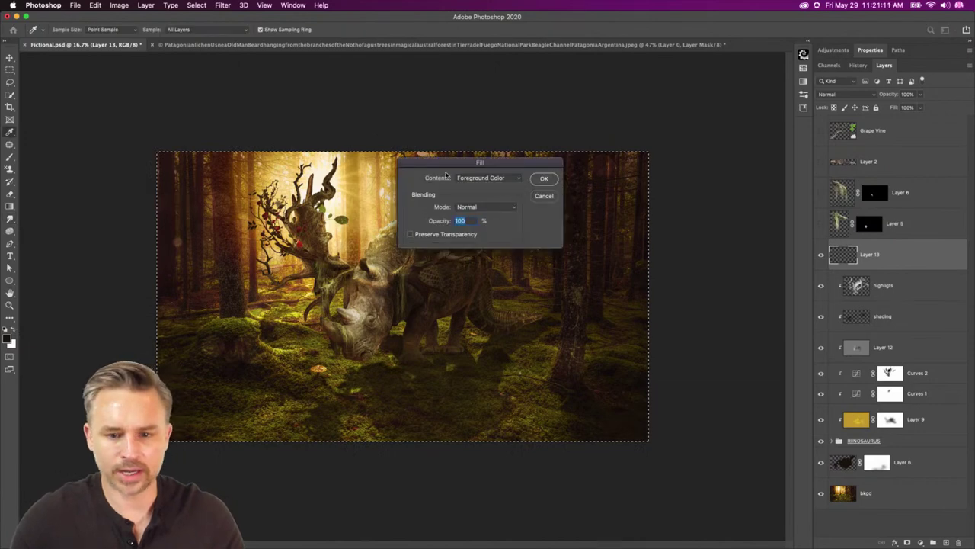
left_click(501, 177)
left_click(502, 178)
left_click(544, 178)
key("r")
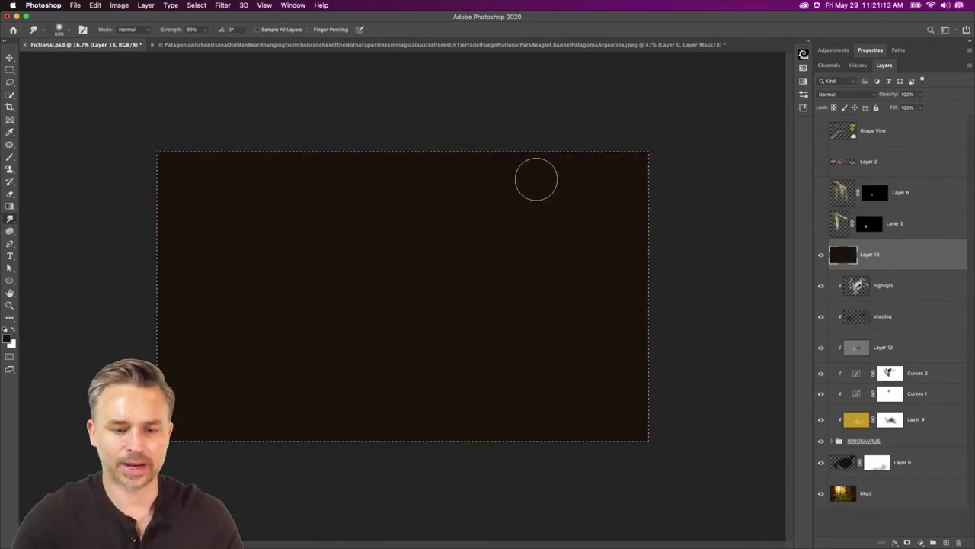
Render a 50-300mm Zoom lens flare at 100% brightness on the dark layer, centered slightly up and left of the middle.
key("super+d")
left_click(197, 6)
mouse_move(222, 5)
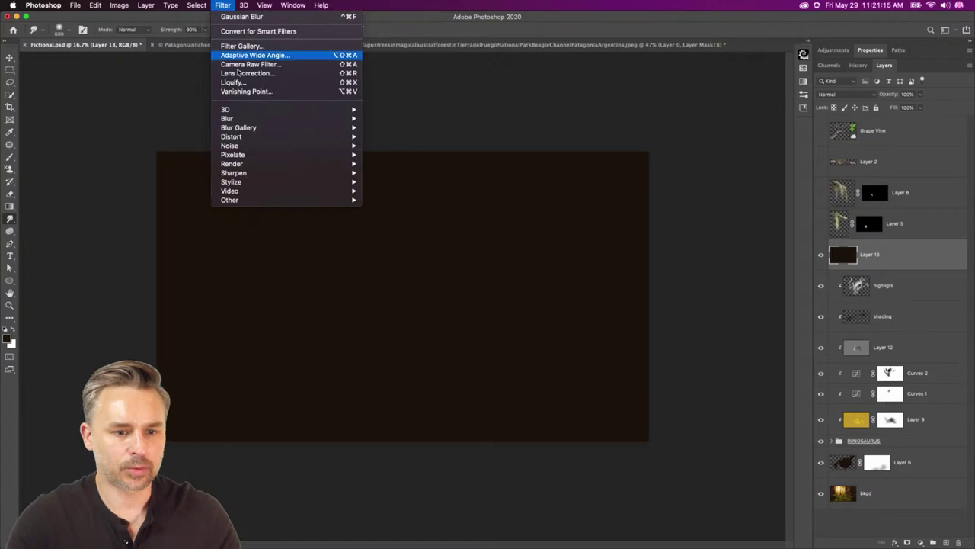
mouse_move(248, 166)
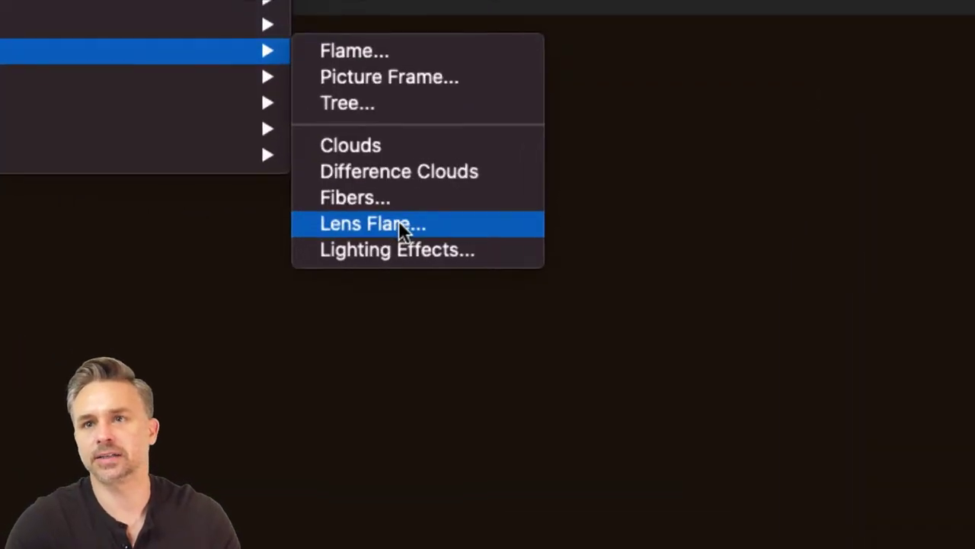
left_click(399, 222)
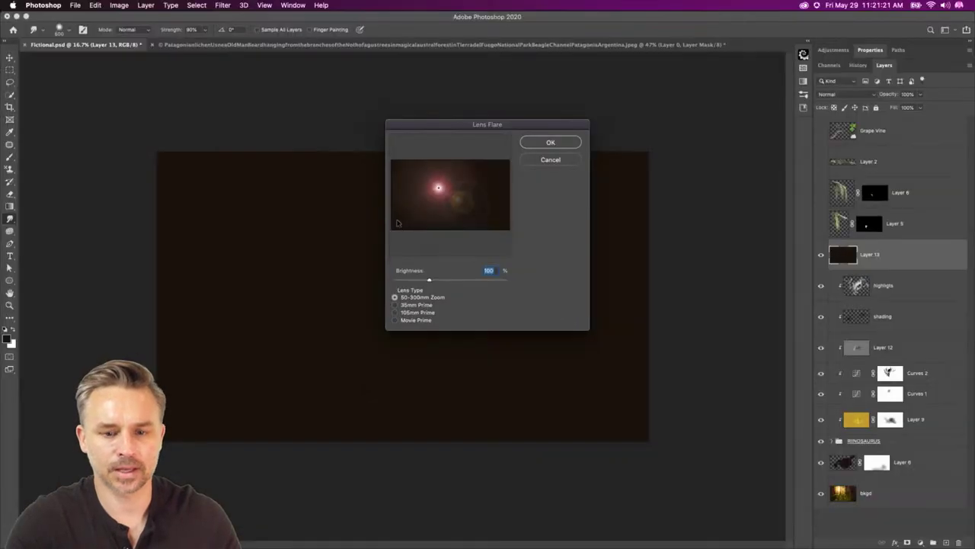
left_click_drag(431, 190, 436, 188)
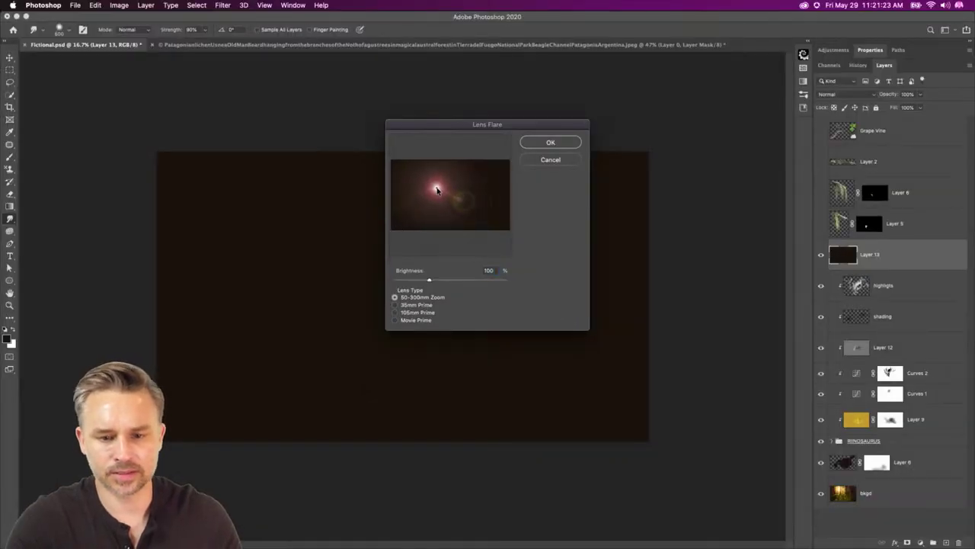
left_click(548, 142)
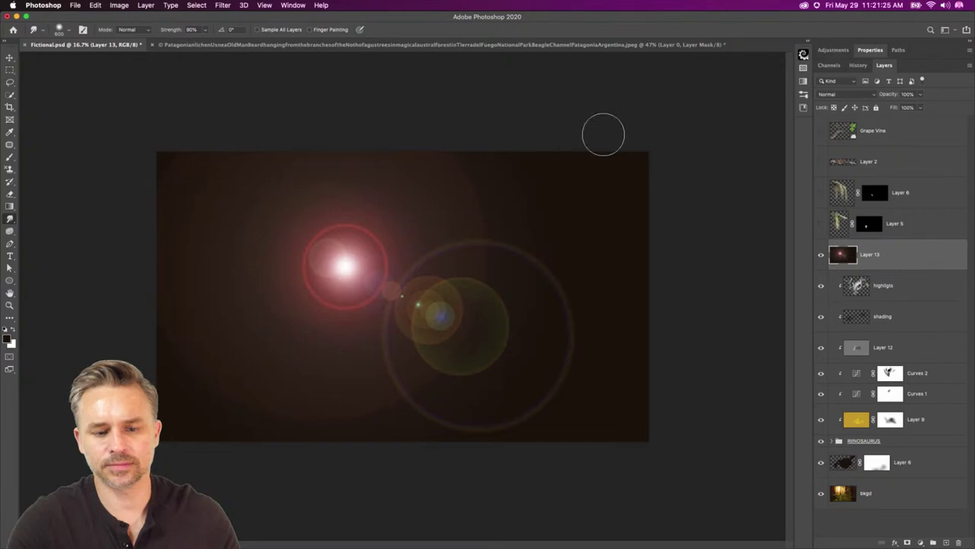
Set the flare layer's blend mode to Lighten and refill the layer with the dark color to clear the flare.
left_click(855, 94)
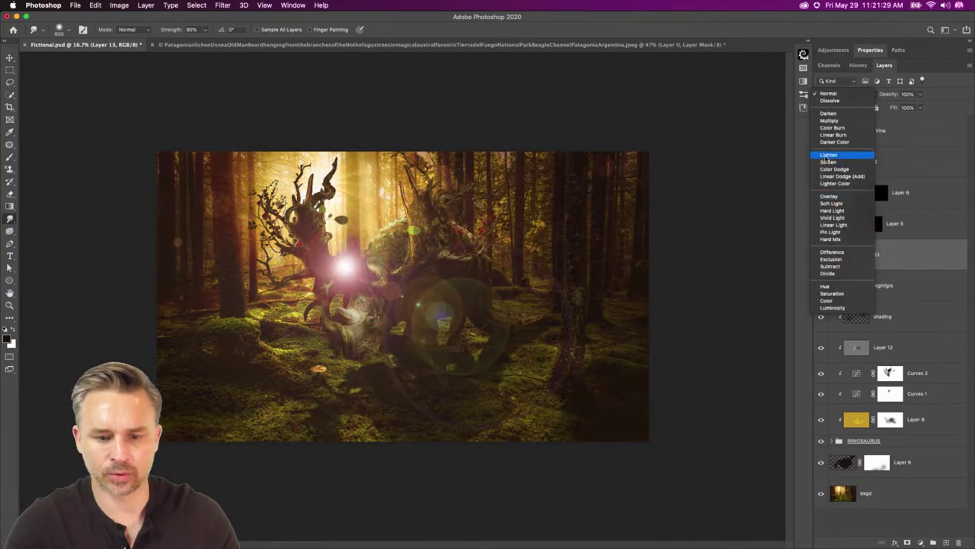
left_click(828, 156)
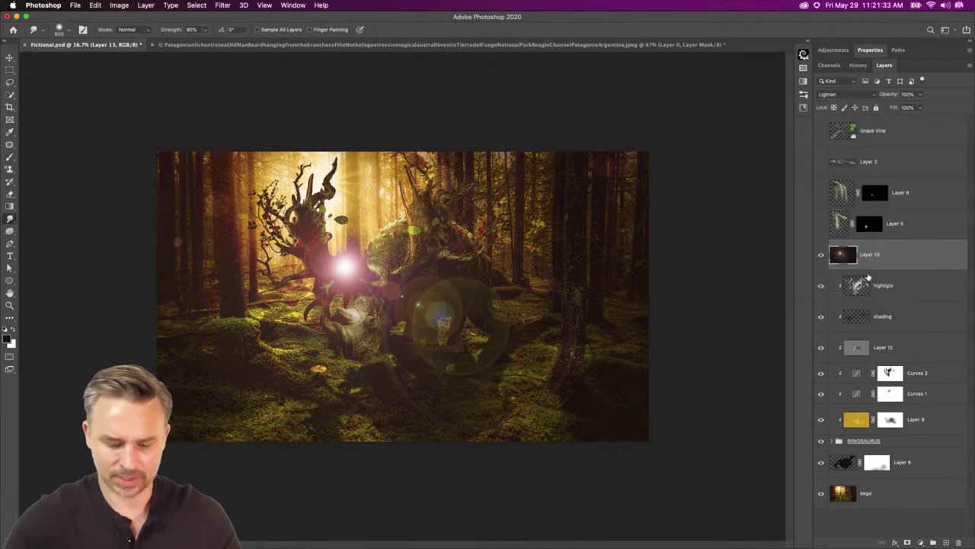
key("super+a")
key("shift+BackSpace")
key("Return")
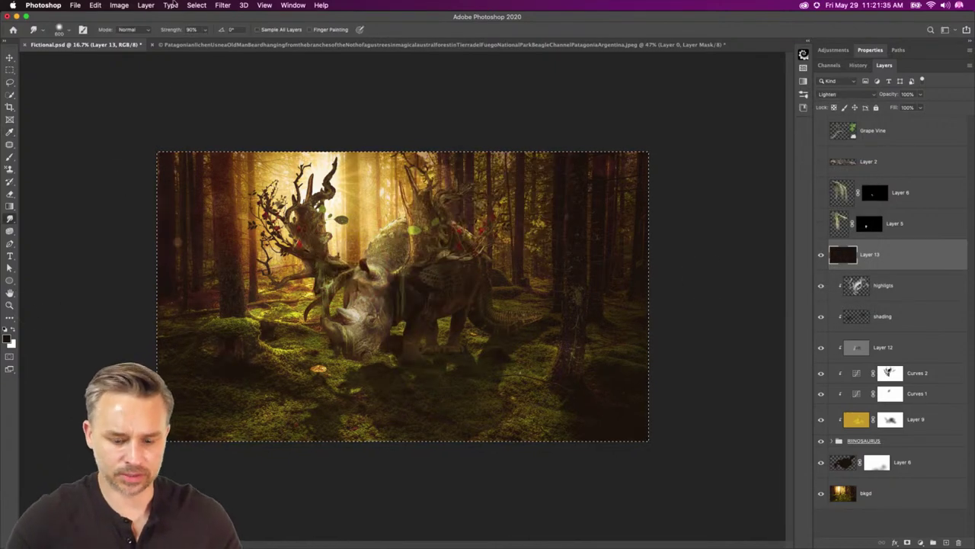
Render a 50-300mm Zoom lens flare at about 68% brightness on the dark layer, centered near the near antler's inner edge.
left_click(222, 5)
mouse_move(311, 163)
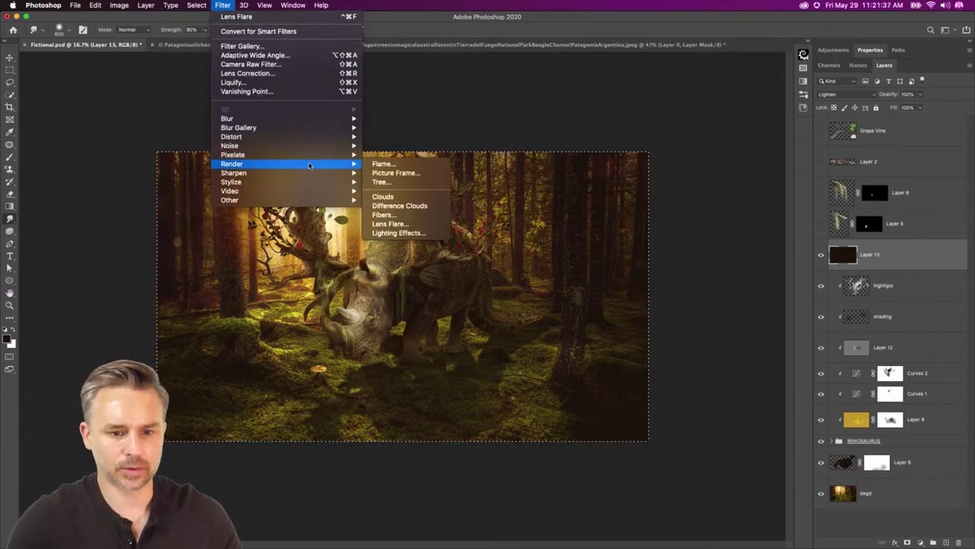
left_click(388, 224)
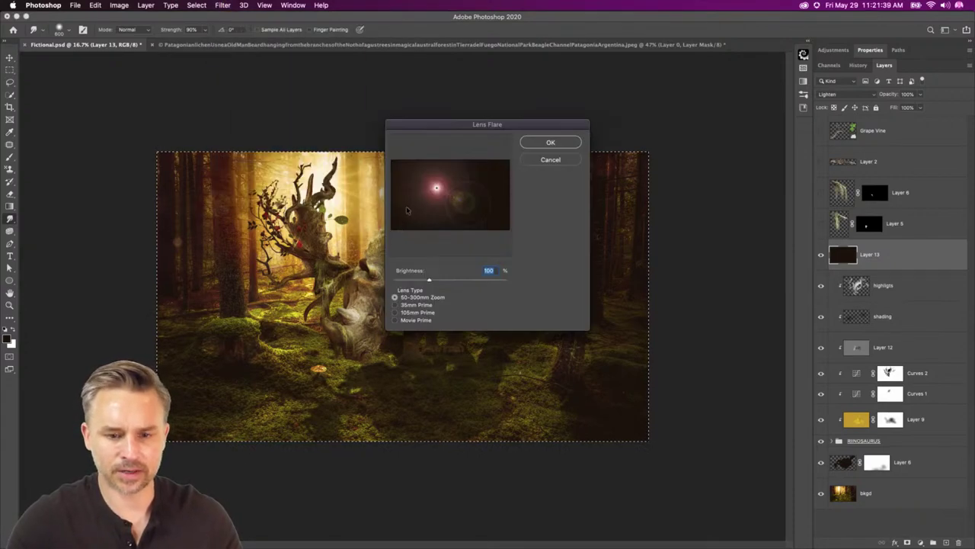
left_click_drag(435, 183, 433, 183)
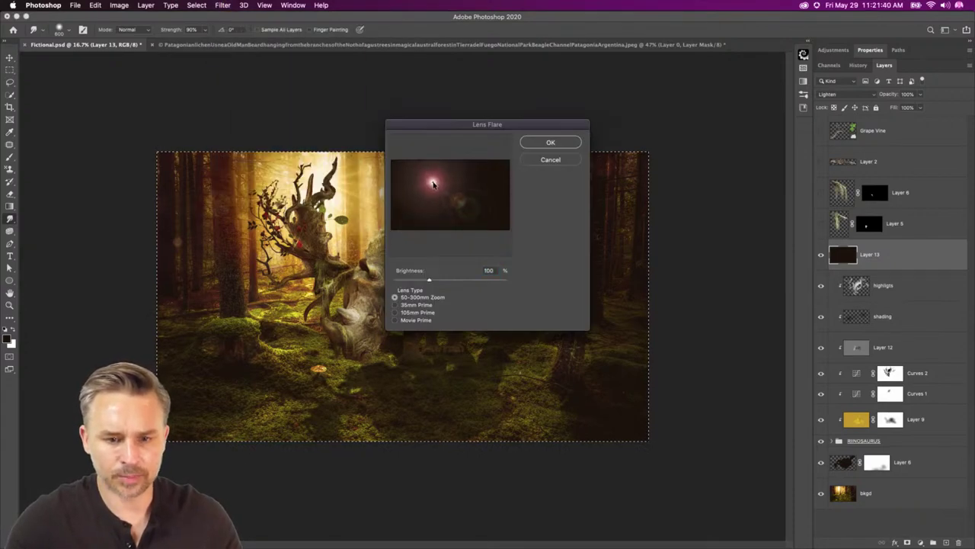
left_click(419, 276)
left_click(419, 281)
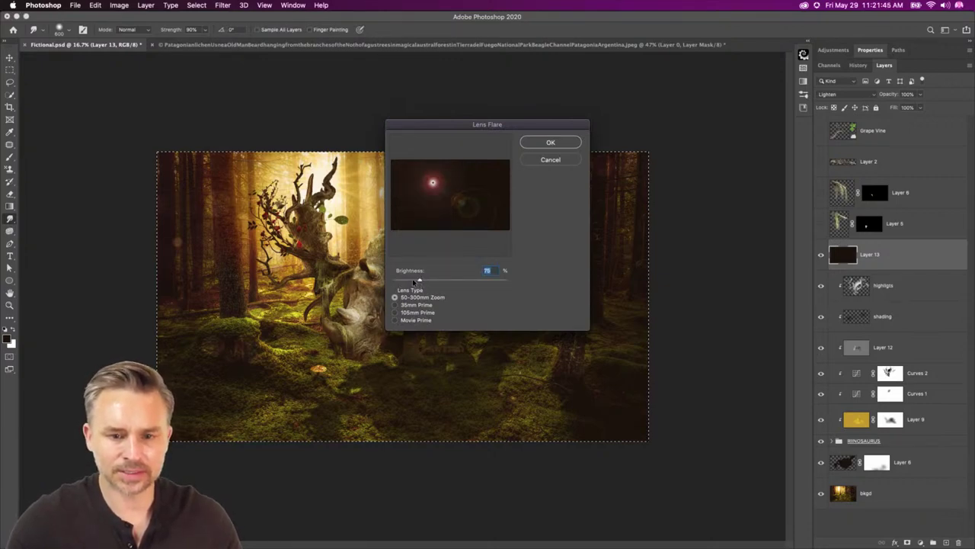
left_click_drag(413, 282, 418, 282)
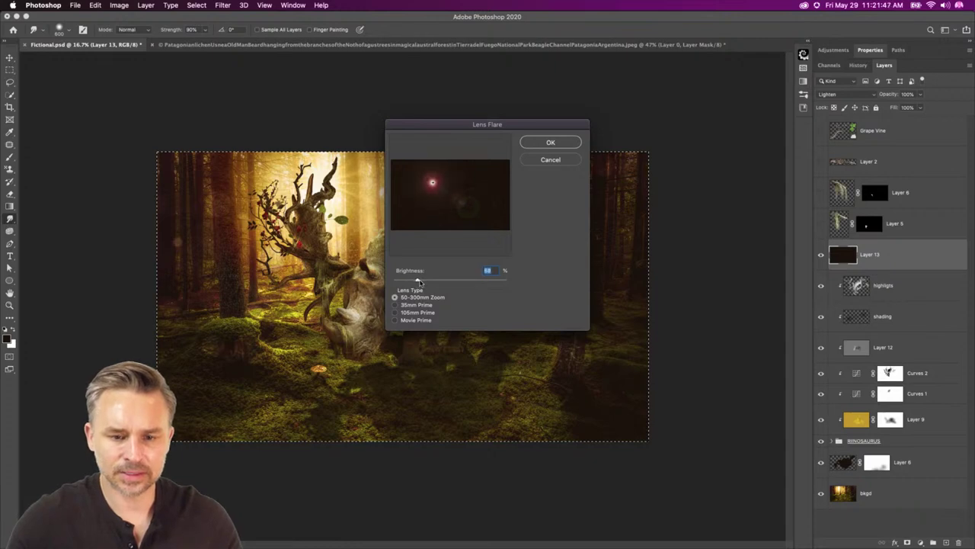
key("Return")
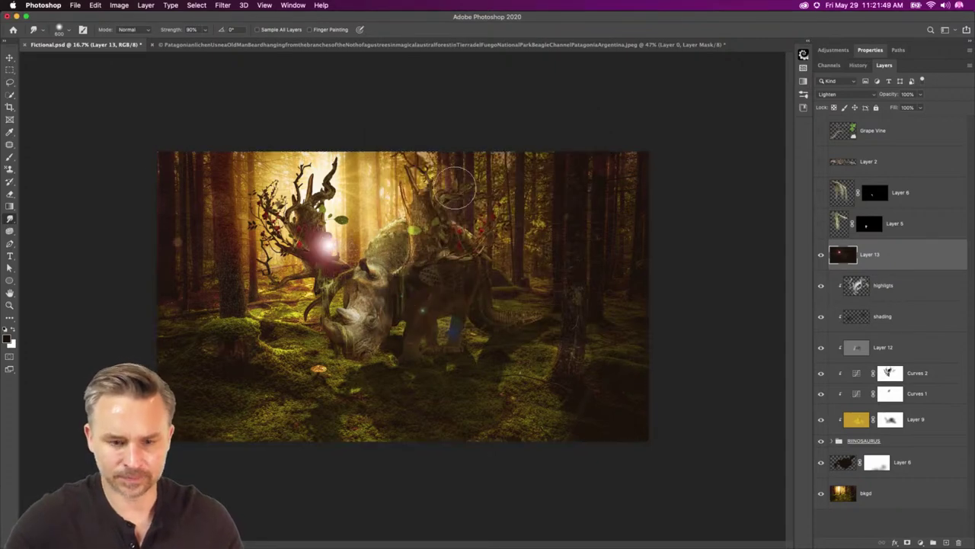
Keep the flare layer's blend mode at Lighten and move the flare slightly up and right, into the glow beside the antler.
left_click(841, 94)
left_click(843, 94)
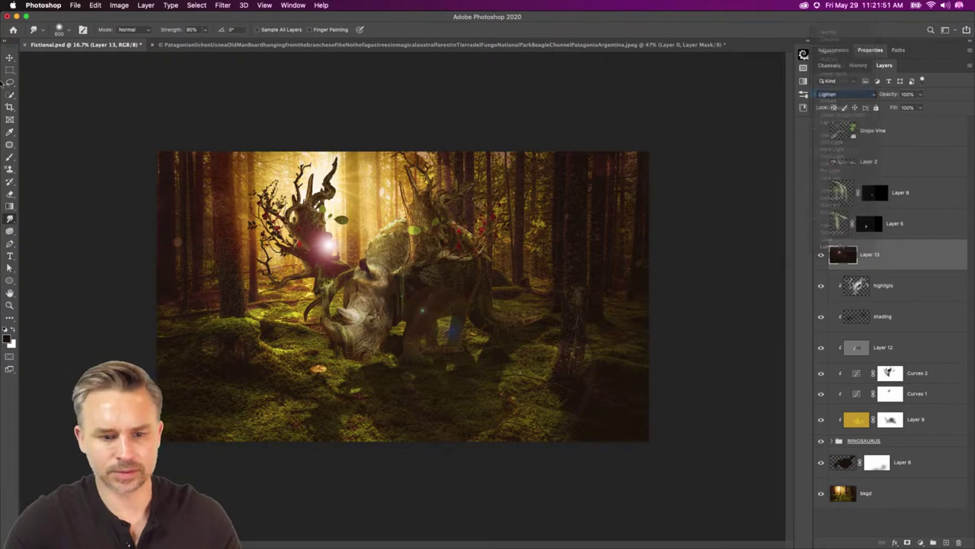
key("v")
mouse_move(240, 195)
left_mouse_down()
mouse_move(255, 183)
mouse_move(239, 183)
mouse_move(242, 161)
mouse_move(251, 183)
mouse_move(243, 215)
left_mouse_up()
key("super+u")
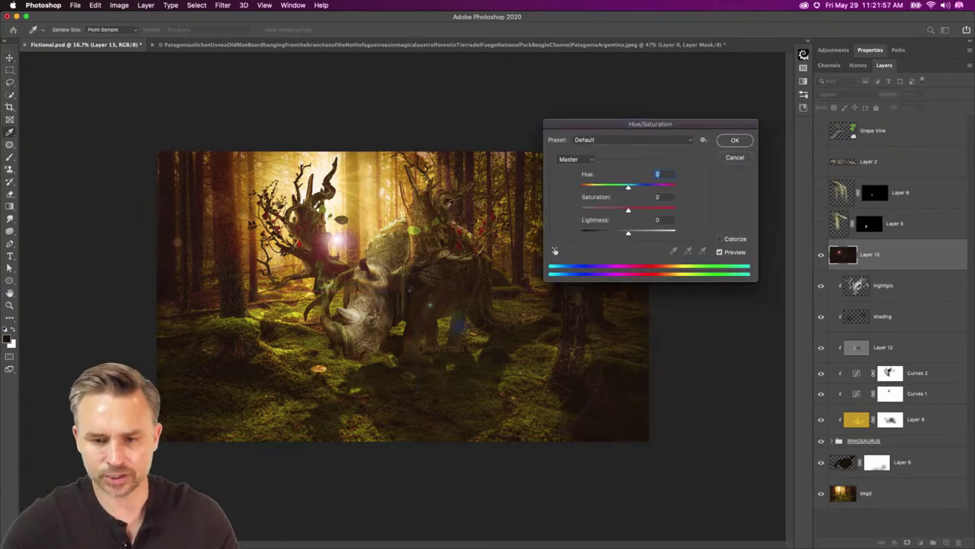
mouse_move(628, 189)
left_mouse_down()
mouse_move(641, 188)
mouse_move(633, 189)
left_mouse_up()
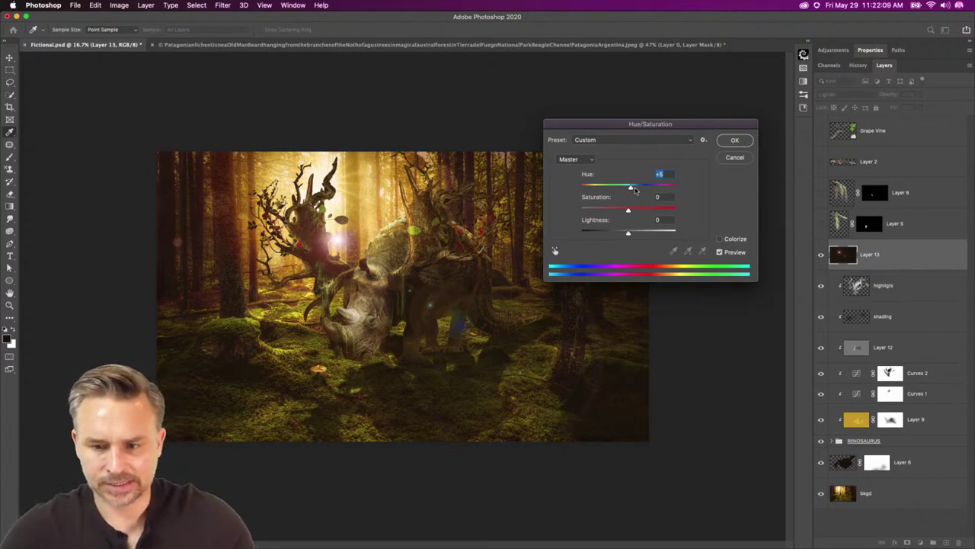
left_click(635, 189)
left_click_drag(637, 189, 631, 192)
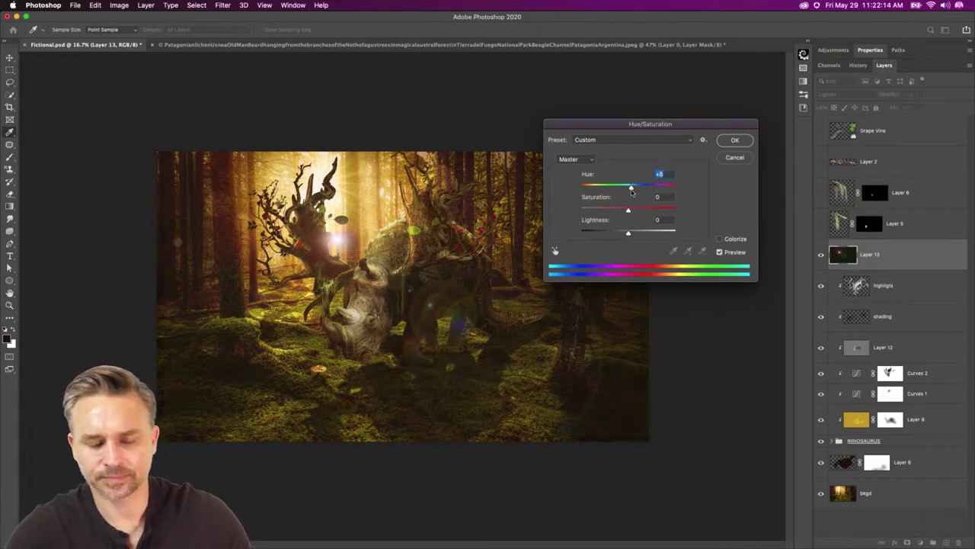
left_click(731, 158)
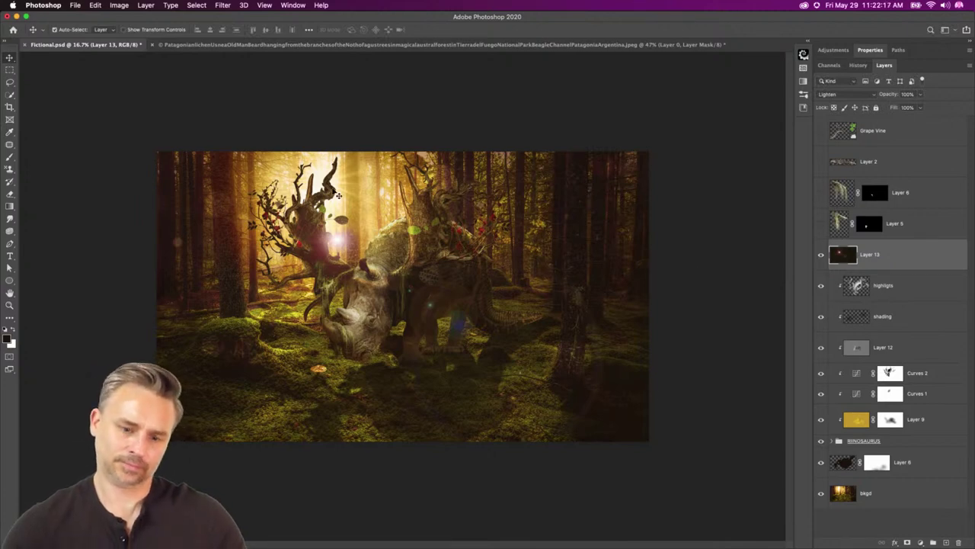
Rotate the flare layer a few degrees clockwise and shift it up so the flare shines beside the near antler's leaf.
key("ctrl+t")
left_click_drag(144, 145, 144, 110)
left_click_drag(331, 238, 324, 231)
key("Return")
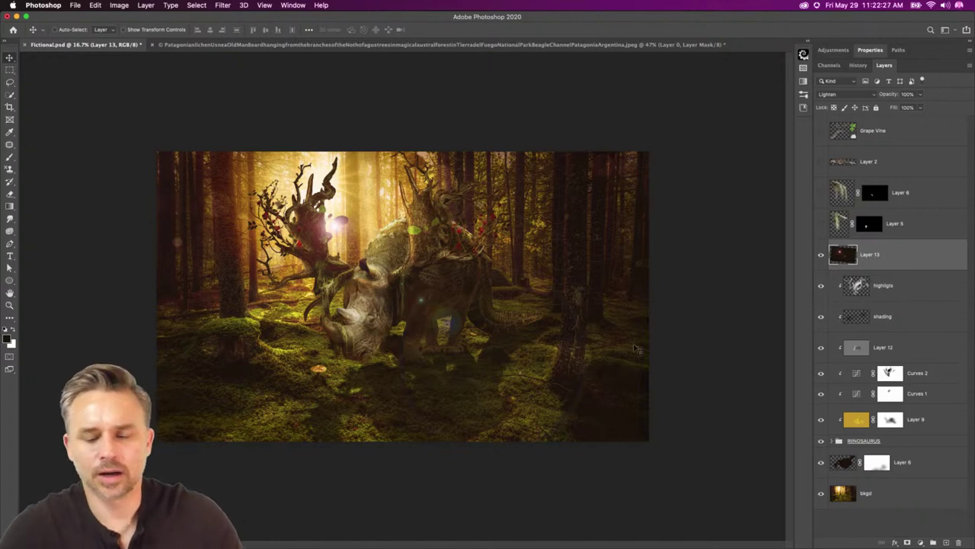
Add a Color Lookup adjustment layer above the Grape Vine layer and load the 2Strip.look 3D LUT.
left_click(891, 125)
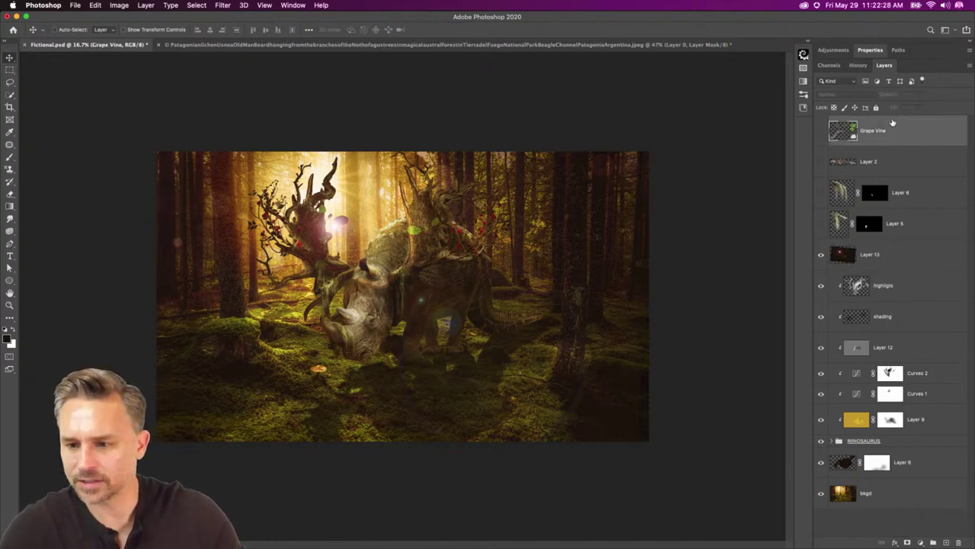
left_click(919, 541)
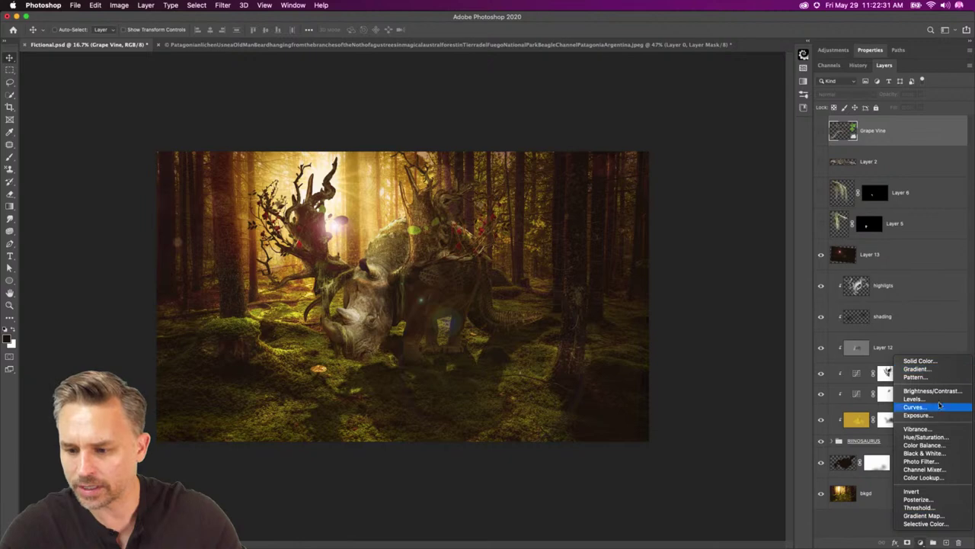
left_click(945, 478)
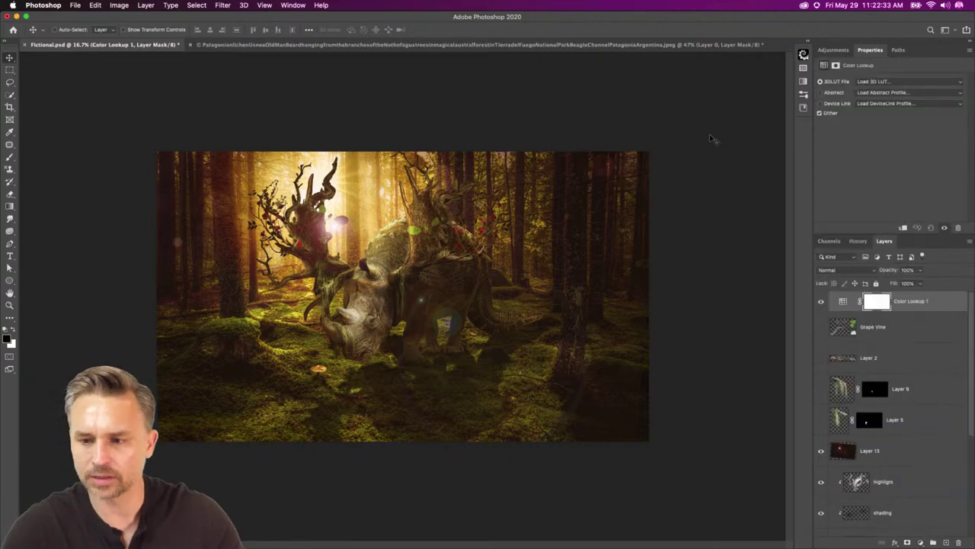
left_click(883, 82)
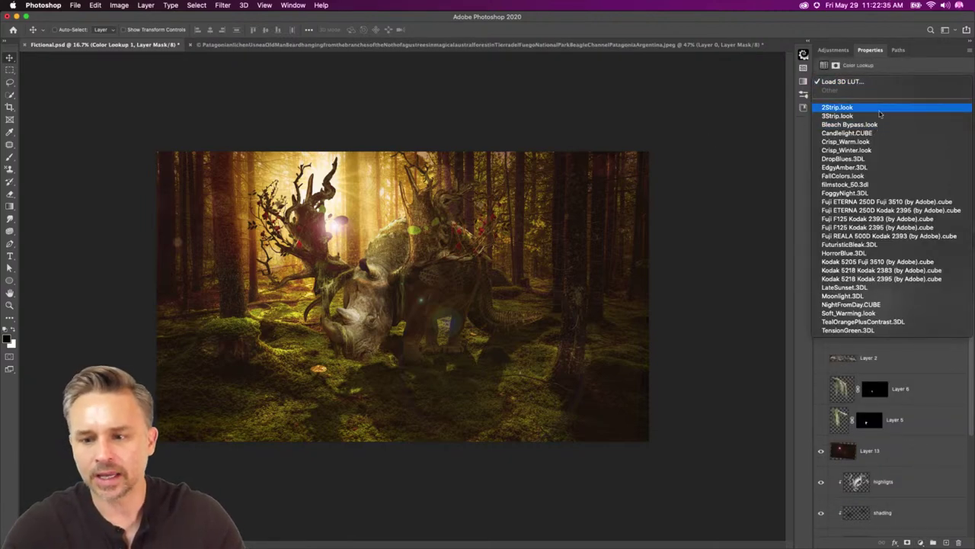
left_click(881, 109)
key("super+0")
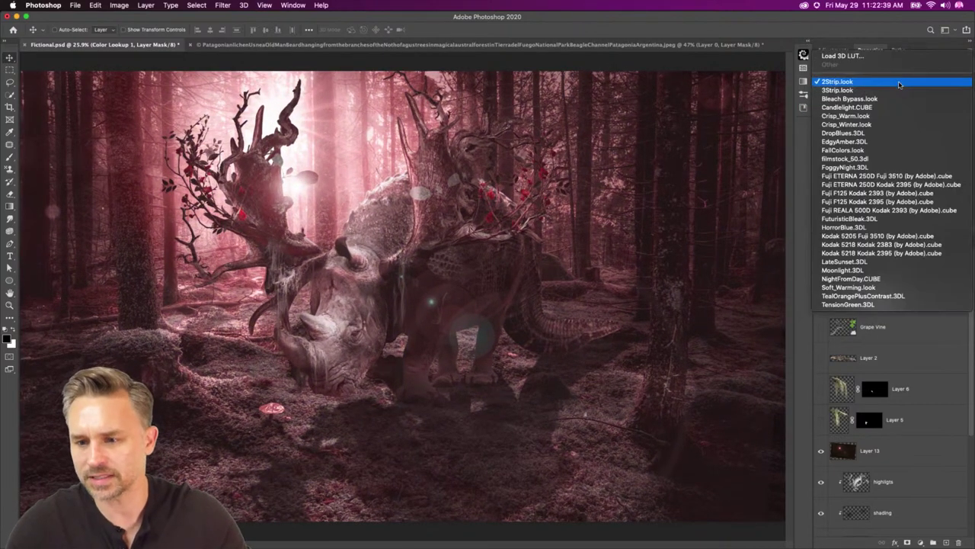
Change the color lookup's 3D LUT to Crisp_Winter.look and compare the image with the adjustment hidden and shown.
left_click(901, 82)
left_click(891, 124)
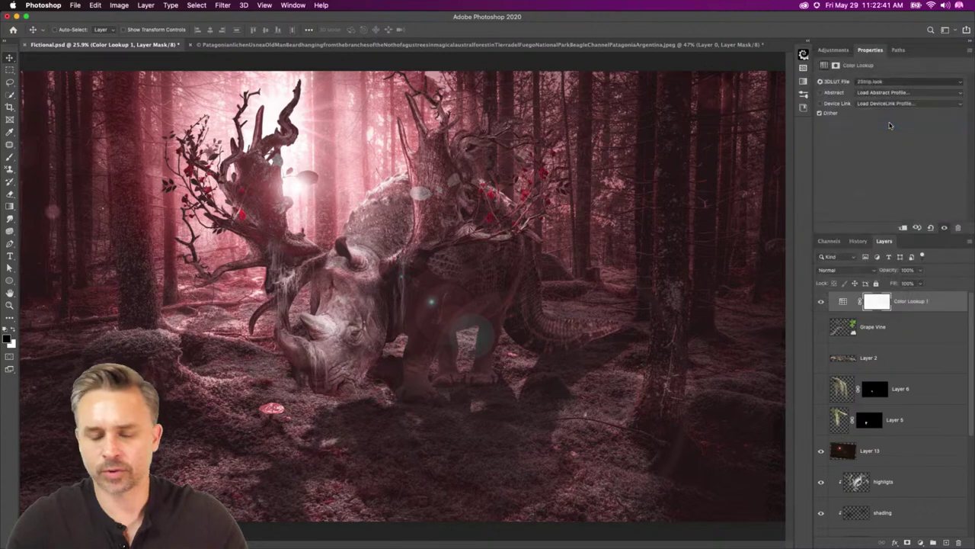
key("super+minus")
key("super+minus")
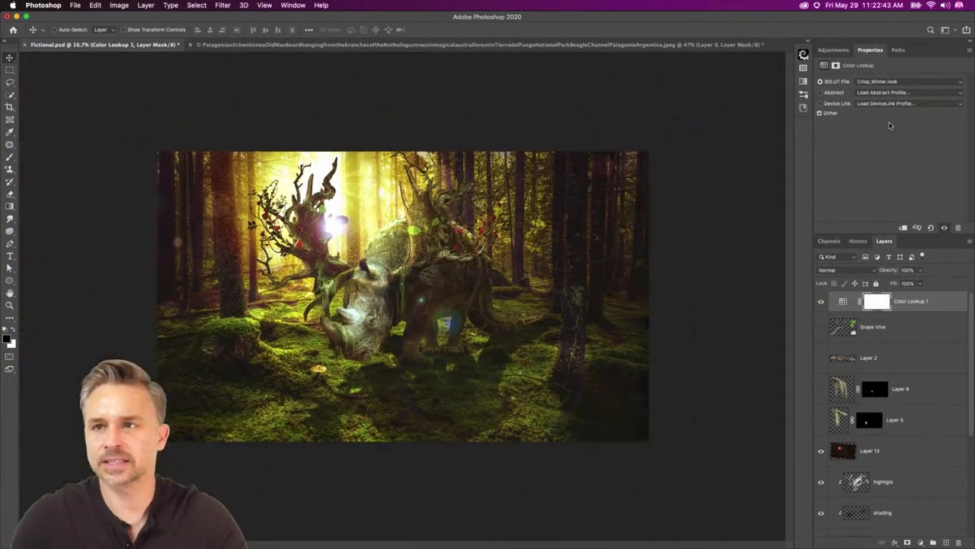
left_click(822, 303)
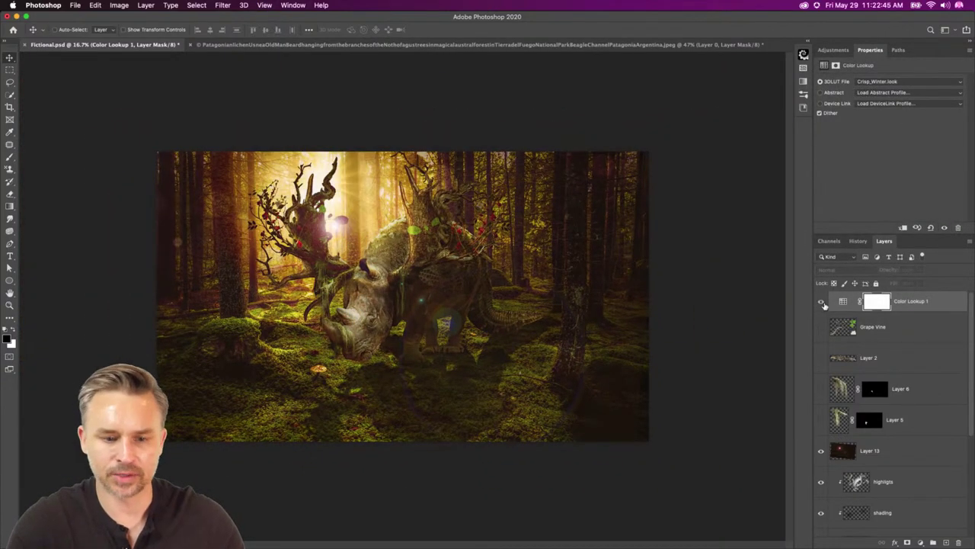
left_click(822, 302)
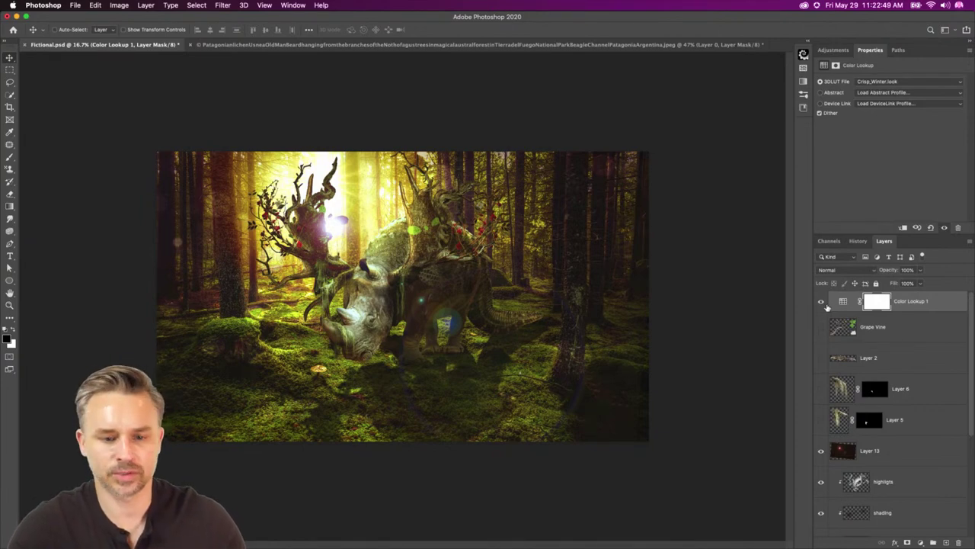
Duplicate the Color Lookup layer, hide the lower one, and try the DropBlues.3DL and FallColors.look LUTs on the copy.
key("super+j")
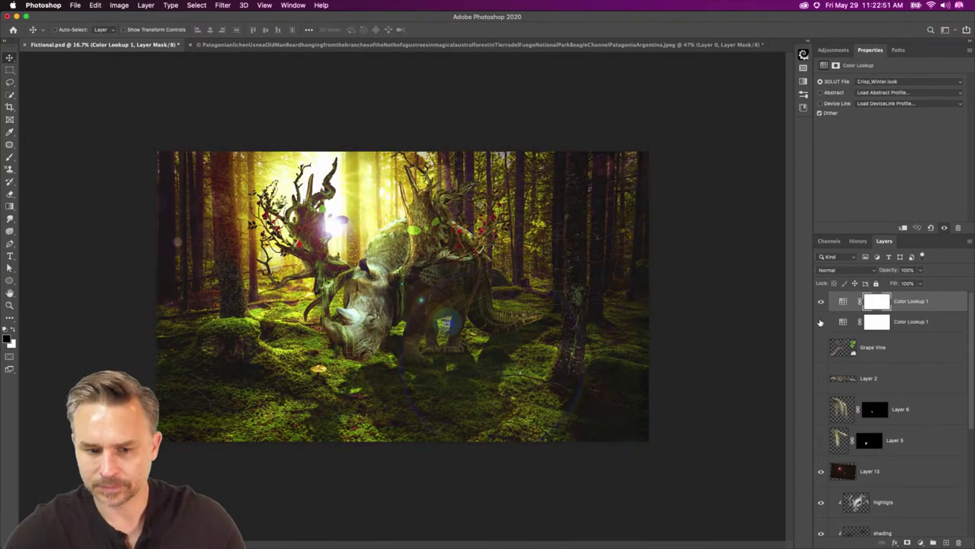
left_click(872, 82)
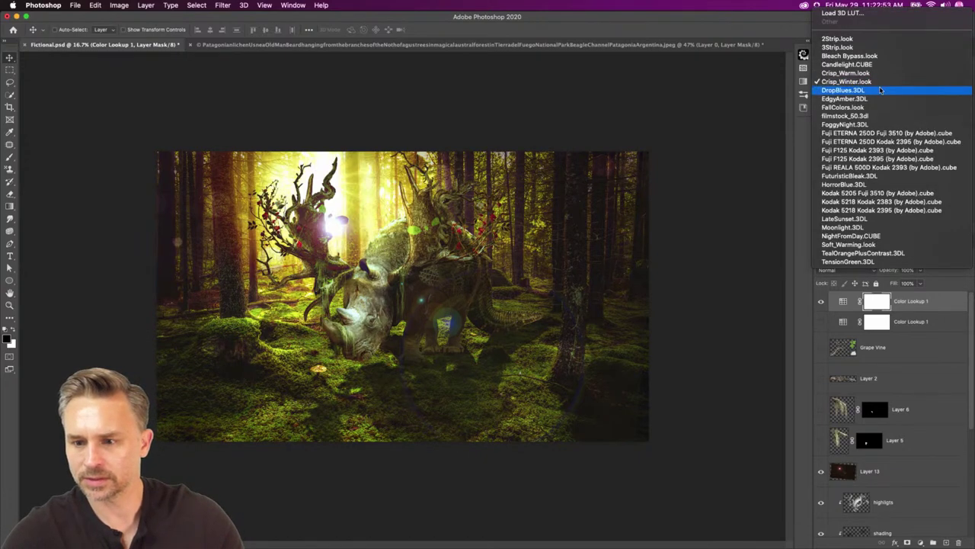
left_click(880, 90)
left_click(885, 85)
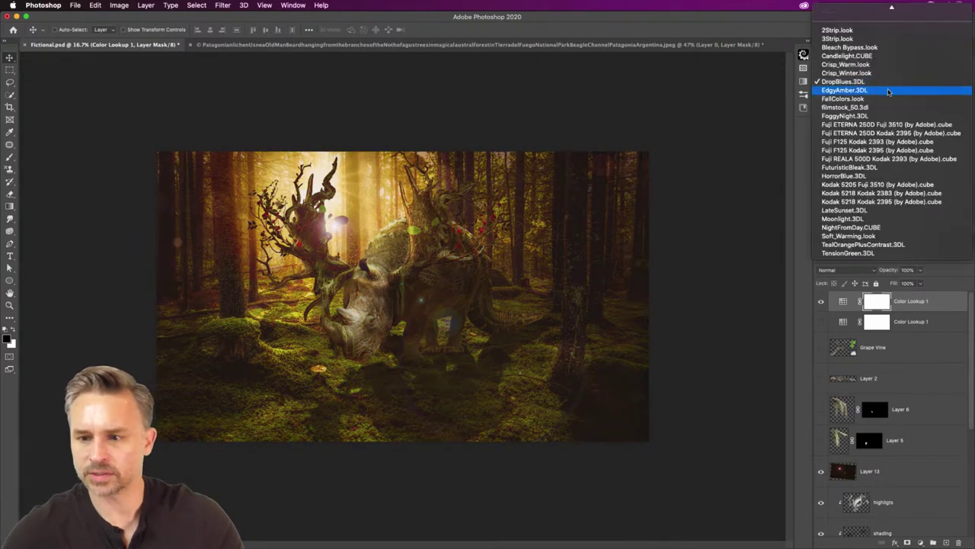
left_click(889, 100)
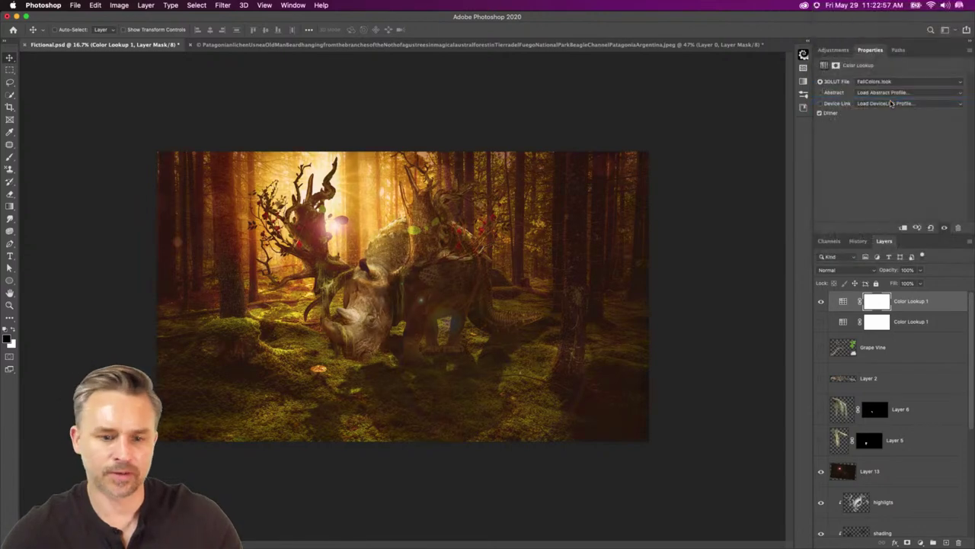
Try the filmstock_50.3dl and Fuji ETERNA 250D Fuji 3510 LUTs on the duplicated Color Lookup layer.
left_click(893, 89)
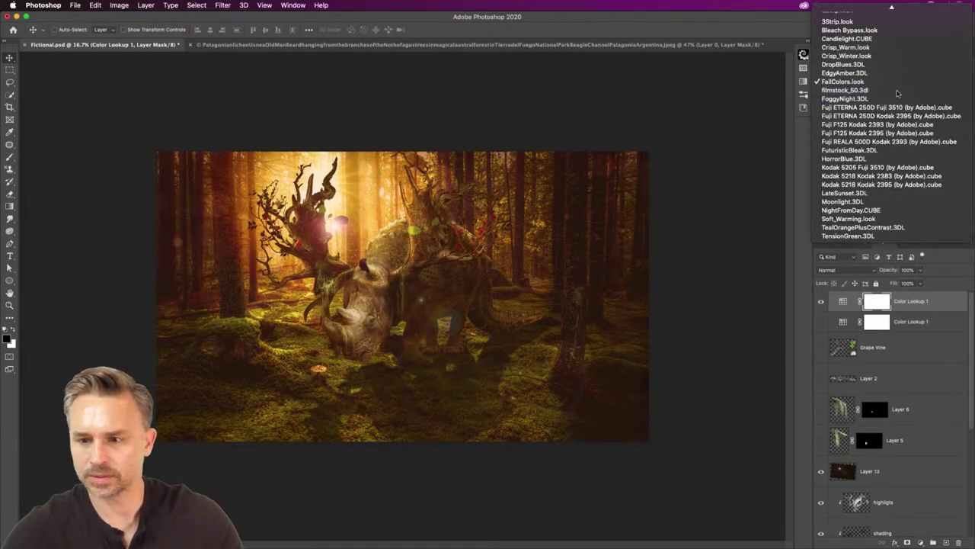
left_click(899, 88)
left_click(882, 82)
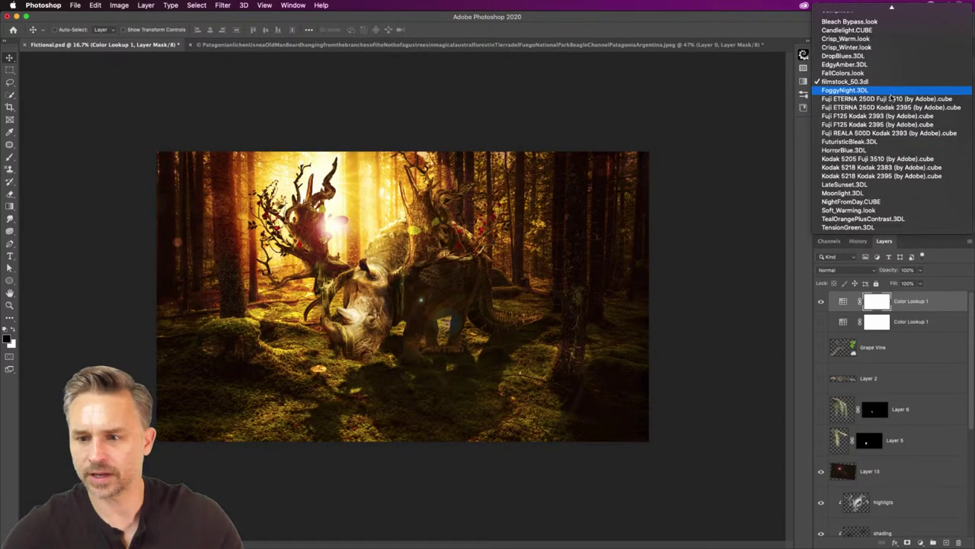
left_click(891, 98)
Set the duplicated Color Lookup layer's LUT to HorrorBlue.3DL and lower its opacity to about 37%.
left_click(894, 82)
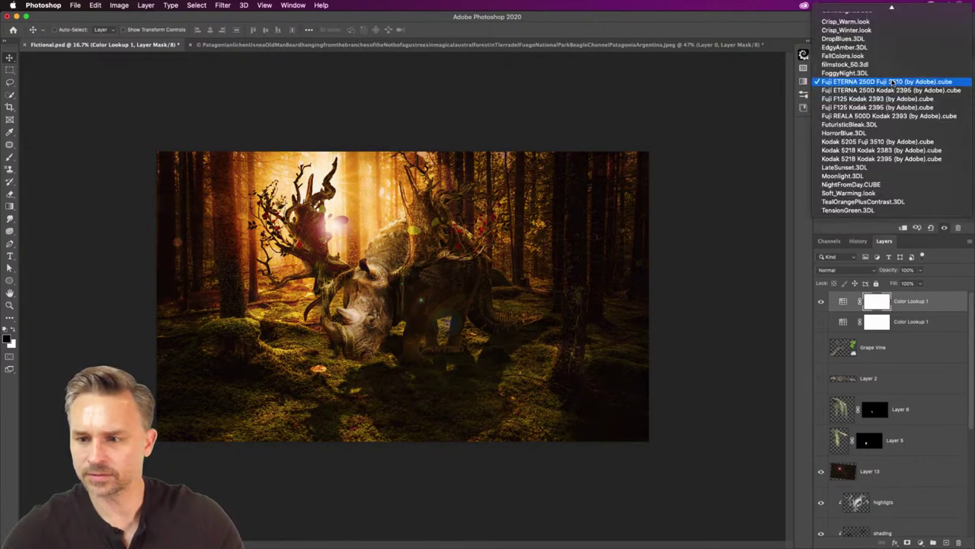
left_click(912, 132)
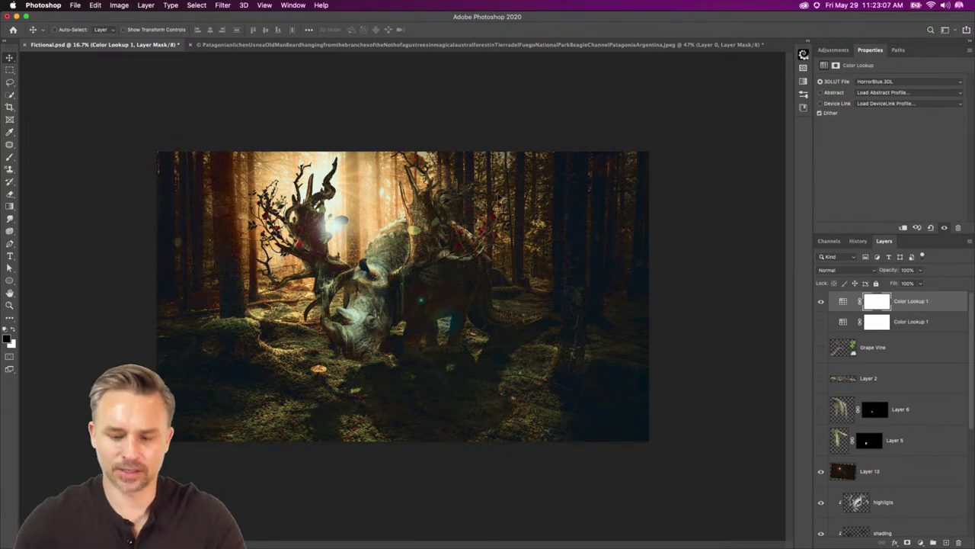
key("super+equal")
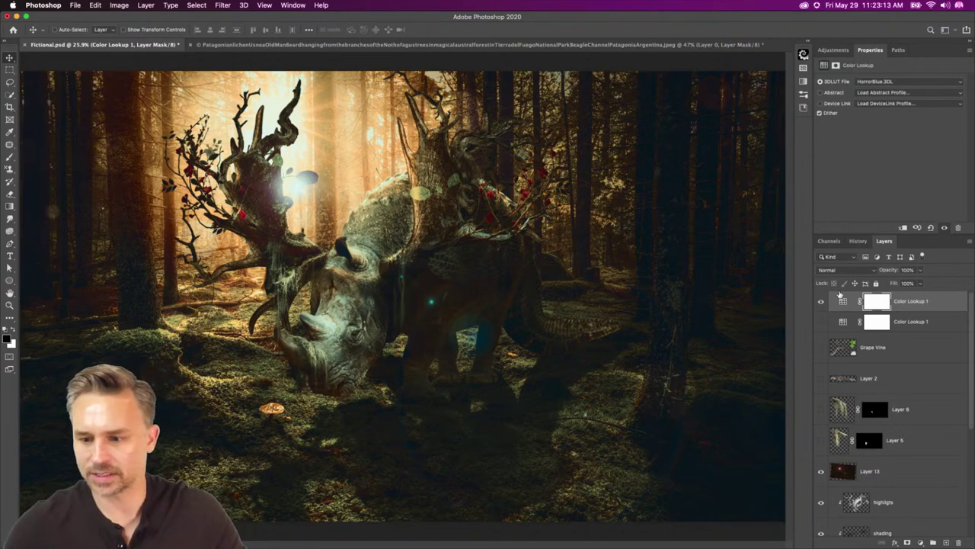
left_click_drag(881, 271, 855, 272)
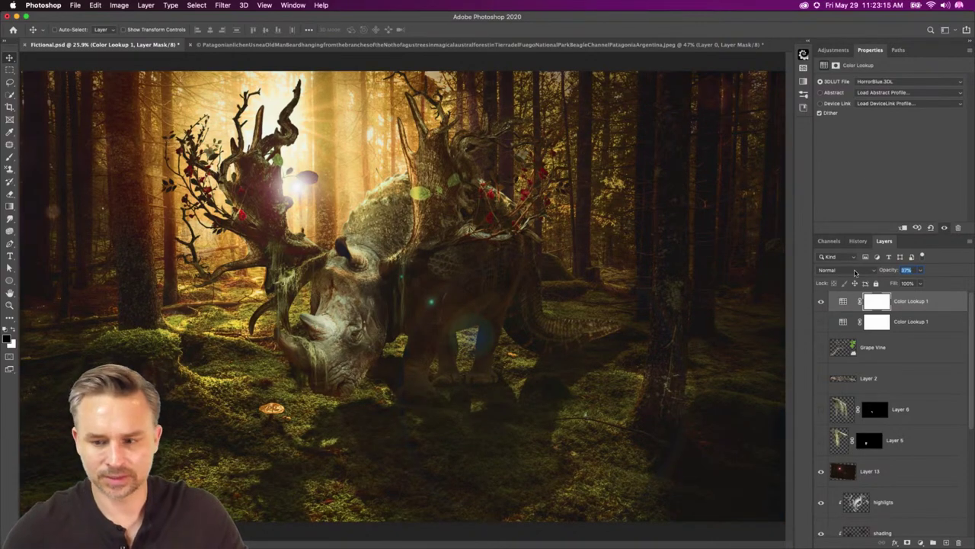
Hide the upper Color Lookup layer and paste a merged copy of the whole visible image into a new layer above Grape Vine.
left_click(874, 355)
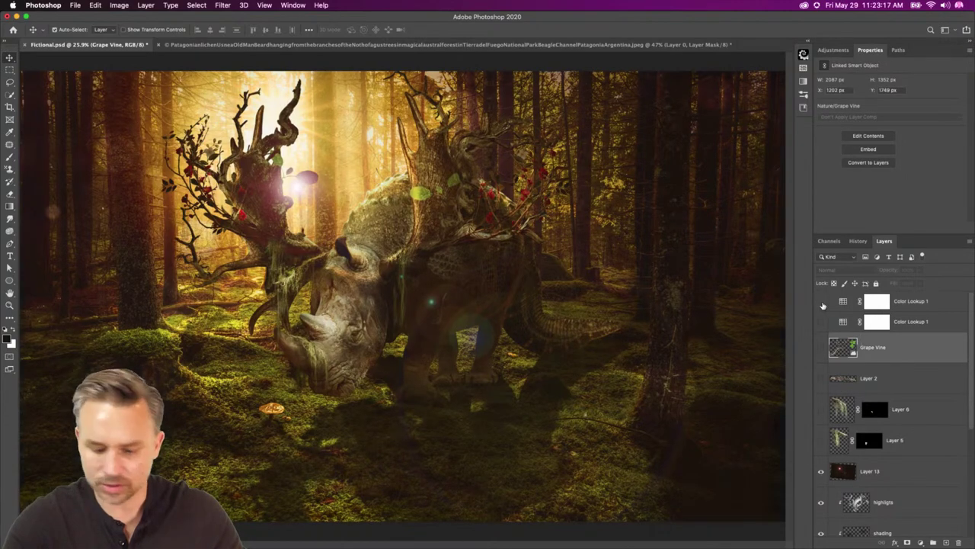
left_click(946, 541)
key("super+a")
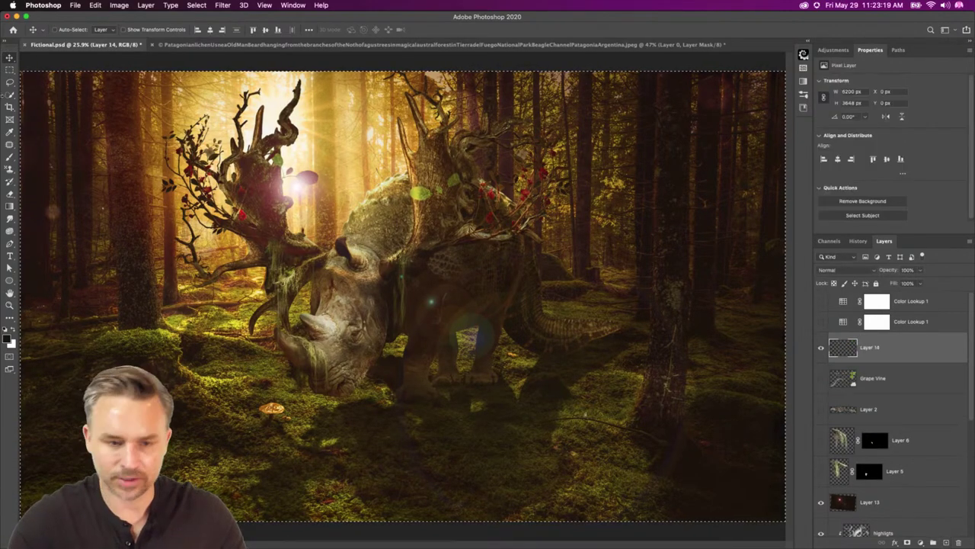
left_click(96, 6)
mouse_move(119, 5)
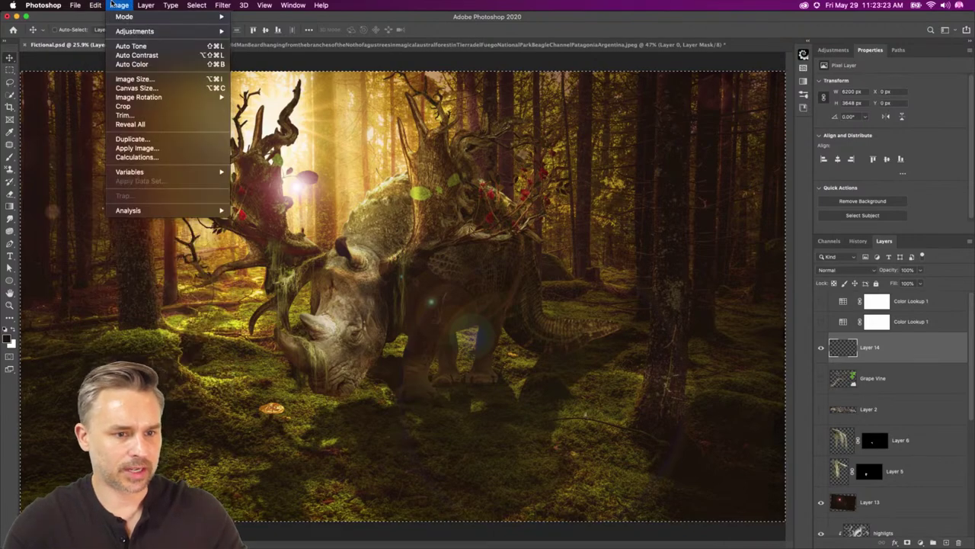
left_click(114, 83)
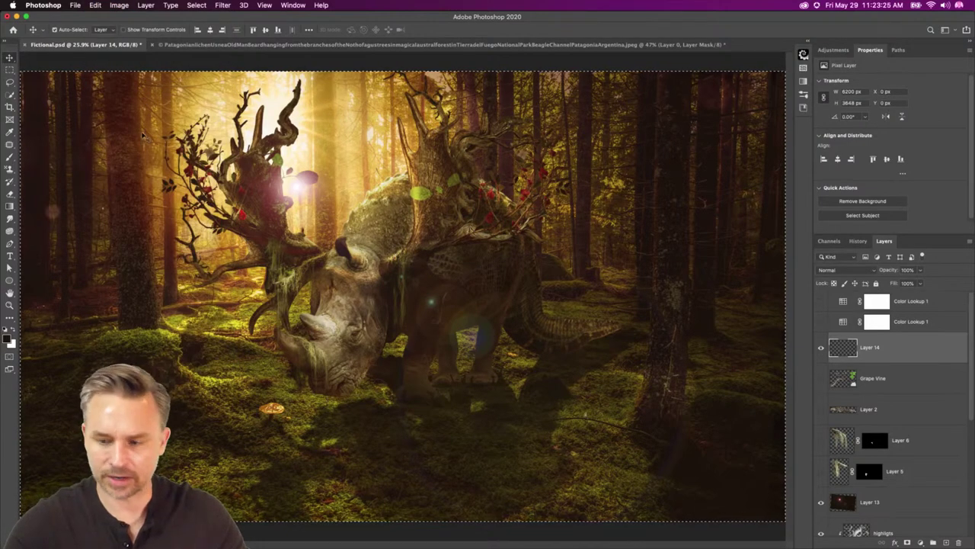
key("super+v")
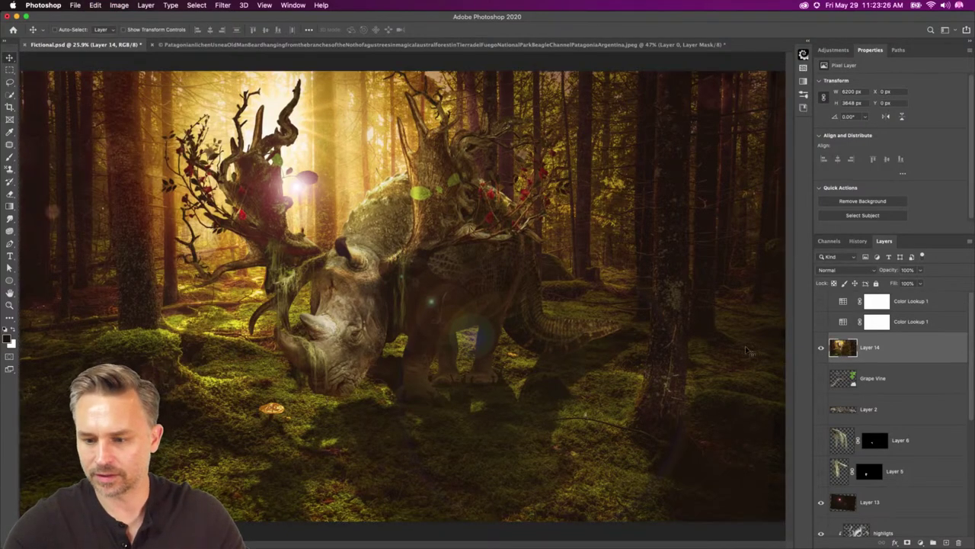
Sharpen the creature's face and scaly body on the merged layer with the Sharpen tool at 50% strength, using 1000 and 800 px brushes.
left_click(9, 219)
left_click(46, 227)
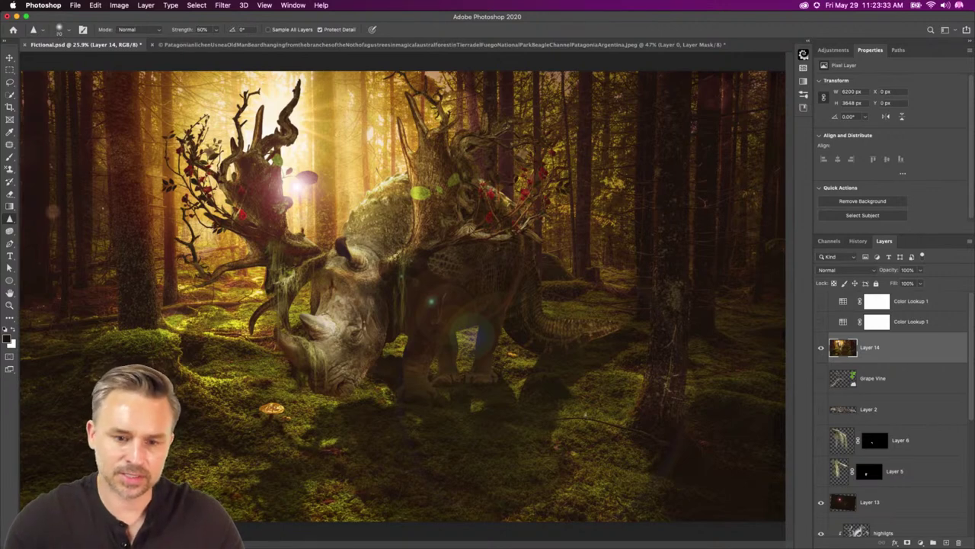
key("bracketright")
key("bracketright")
key("bracketright")
key("bracketright")
key("bracketright")
key("bracketright")
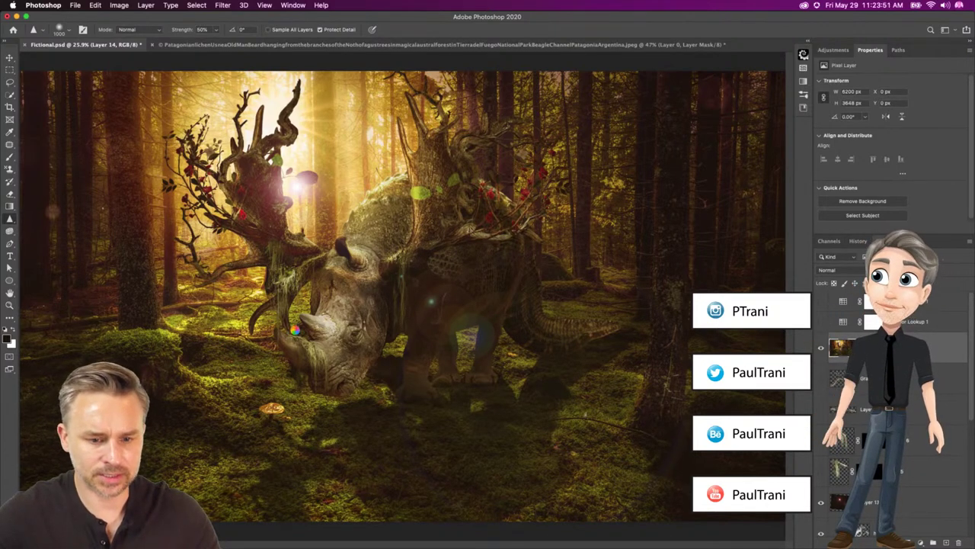
key("[")
key("[")
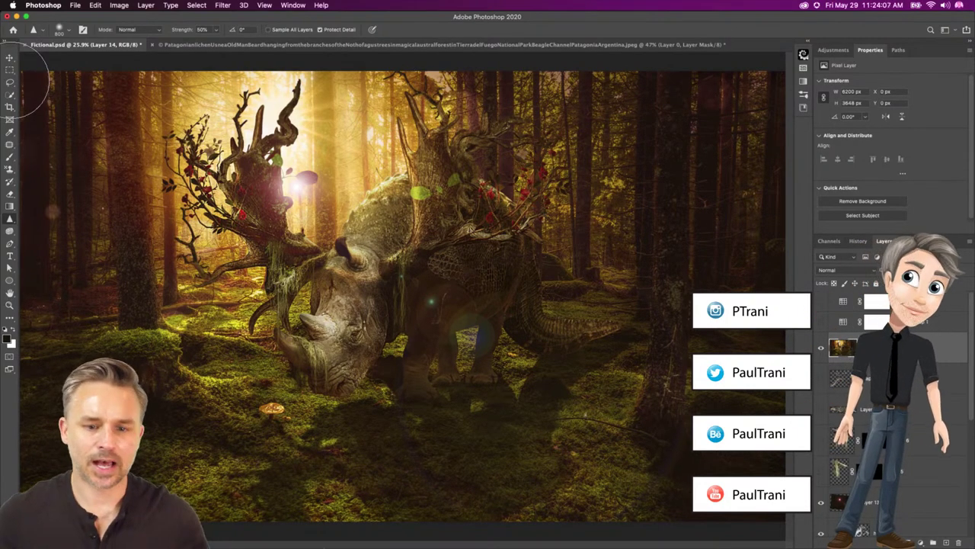
Switch to the Lasso tool and examine the sharpened creature both up close and within the whole composition.
key("super+minus")
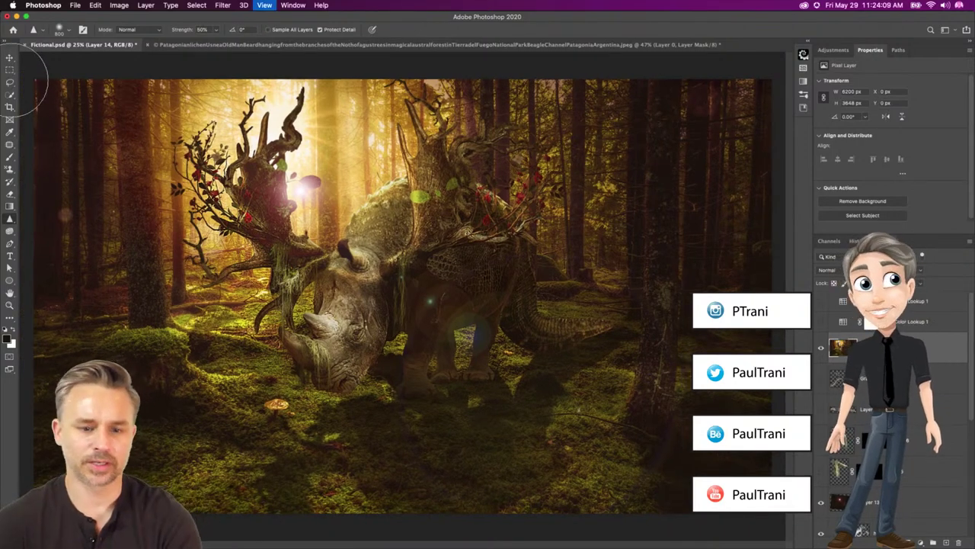
key("super+minus")
left_click(10, 82)
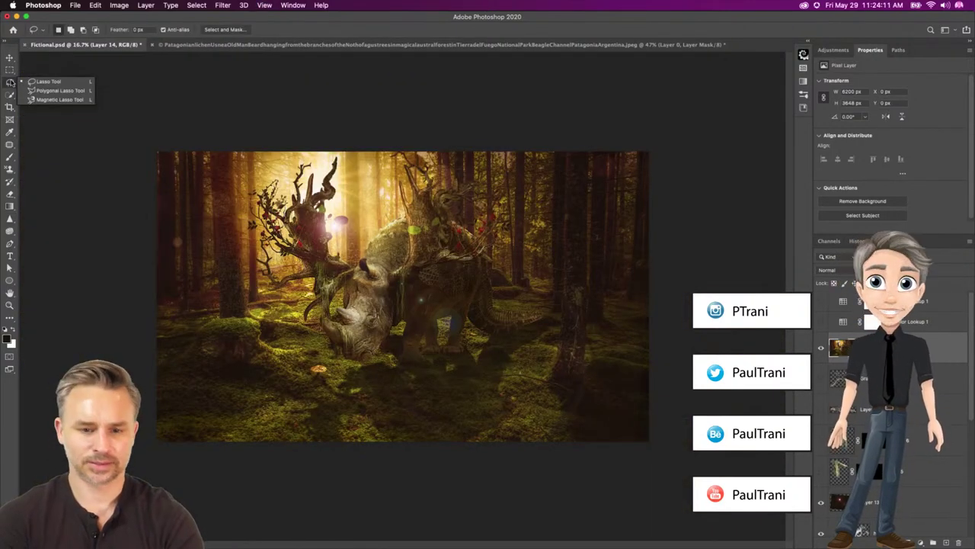
left_click(47, 81)
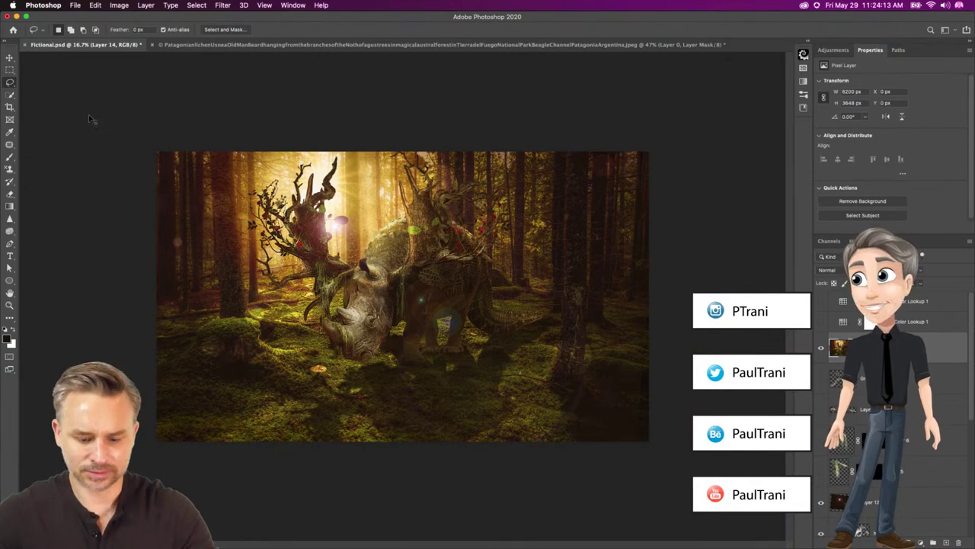
key("super+plus")
key("super+plus")
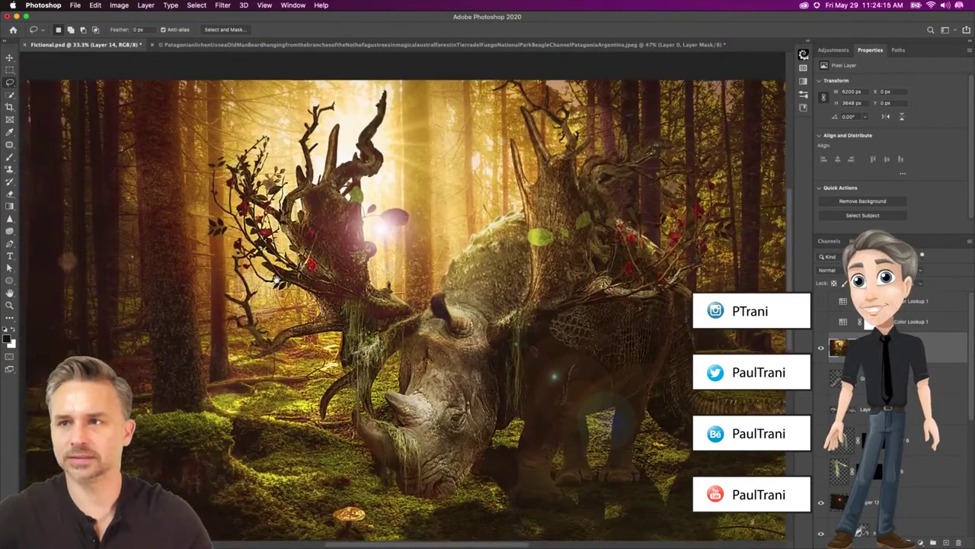
left_click_drag(277, 280, 265, 272)
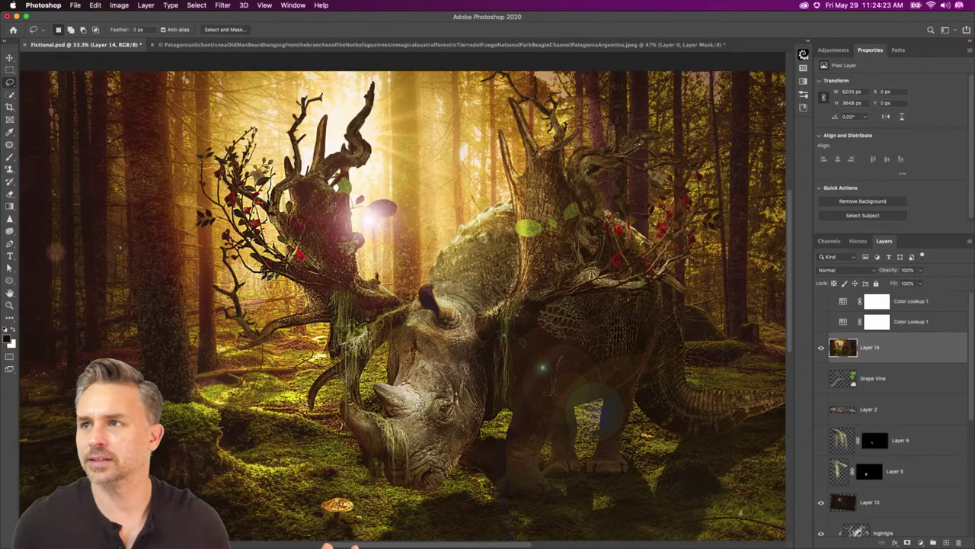
key("super+minus")
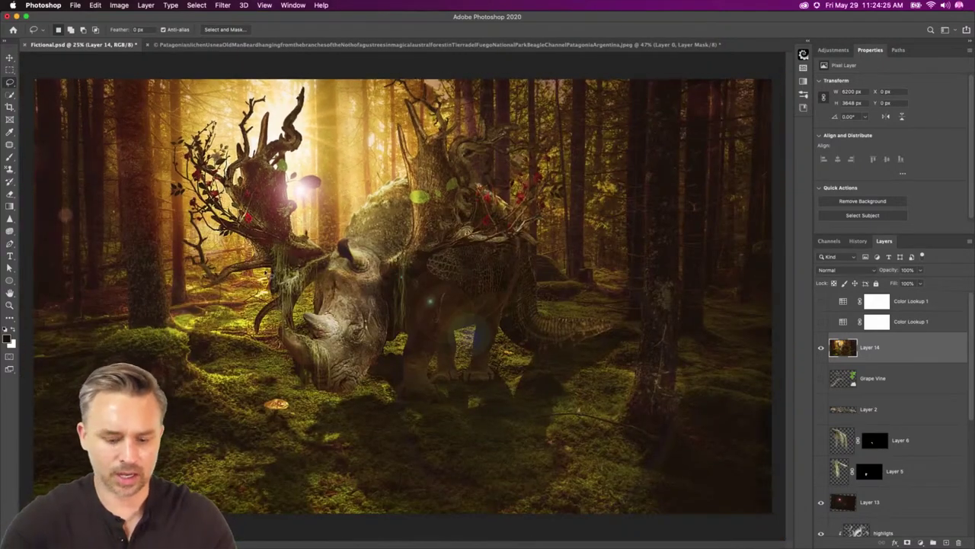
Select the entire canvas and open the sharing options for the finished image.
key("super+a")
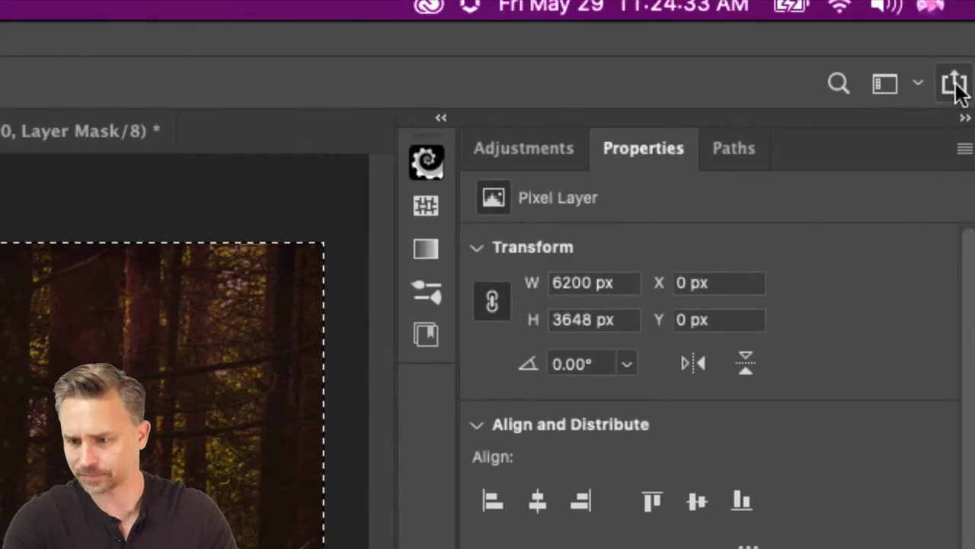
left_click(968, 30)
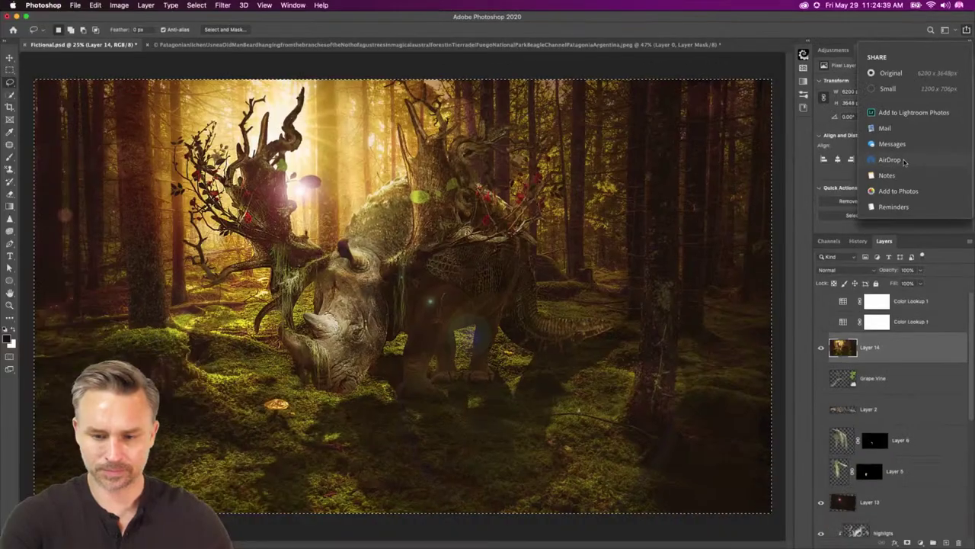
Send the finished image via AirDrop to the listed iPhone and close the completed transfer.
left_click(754, 415)
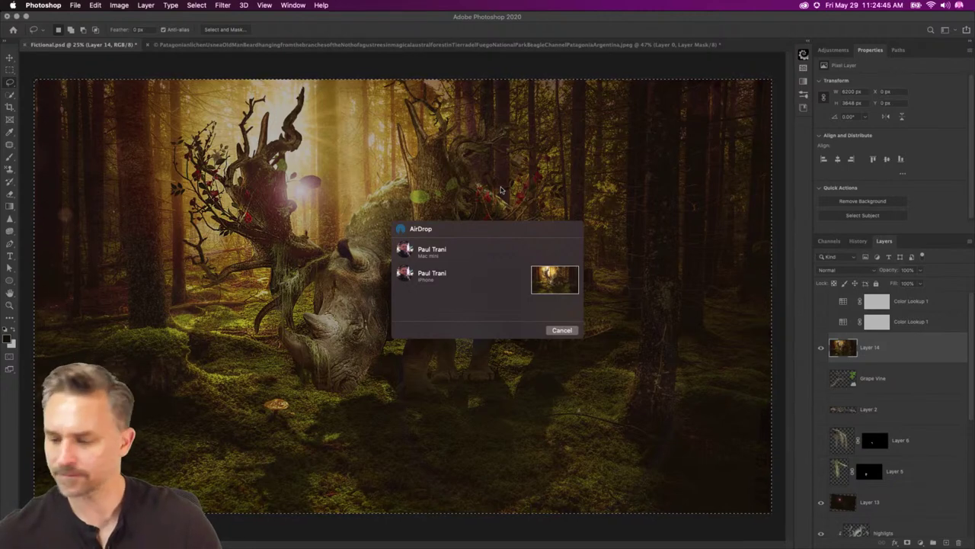
left_click(424, 278)
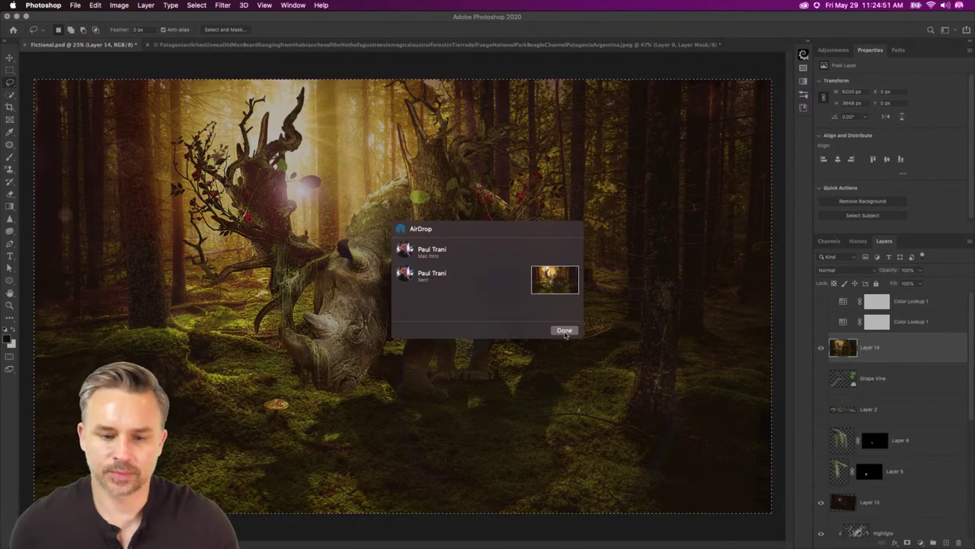
left_click(564, 331)
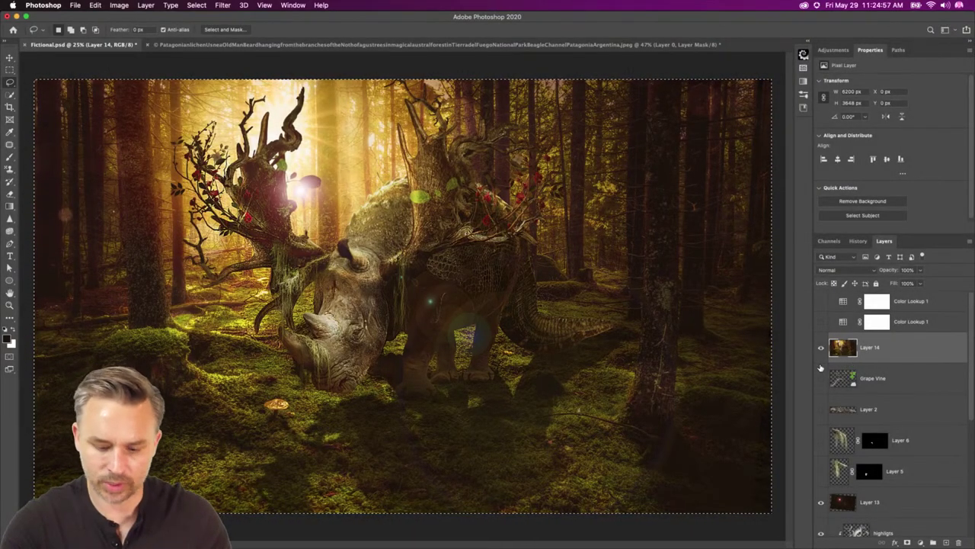
Copy the sharpened merged layer and paste it into a new 6200 x 3648 px document.
key("super+c")
key("super+alt+n")
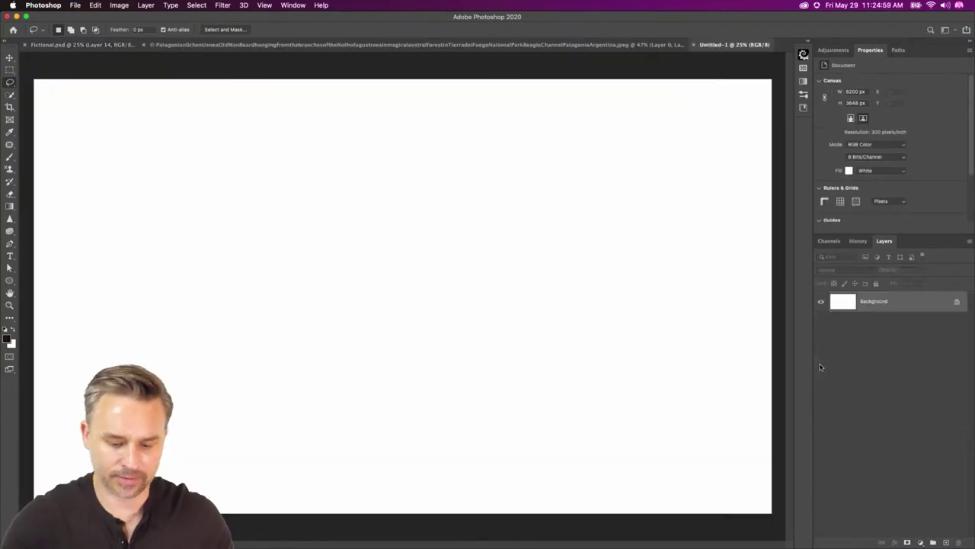
key("super+v")
Try cropping the pasted image to a full-height 3648 x 3648 px square around the creature, and undo the crop.
left_click(9, 69)
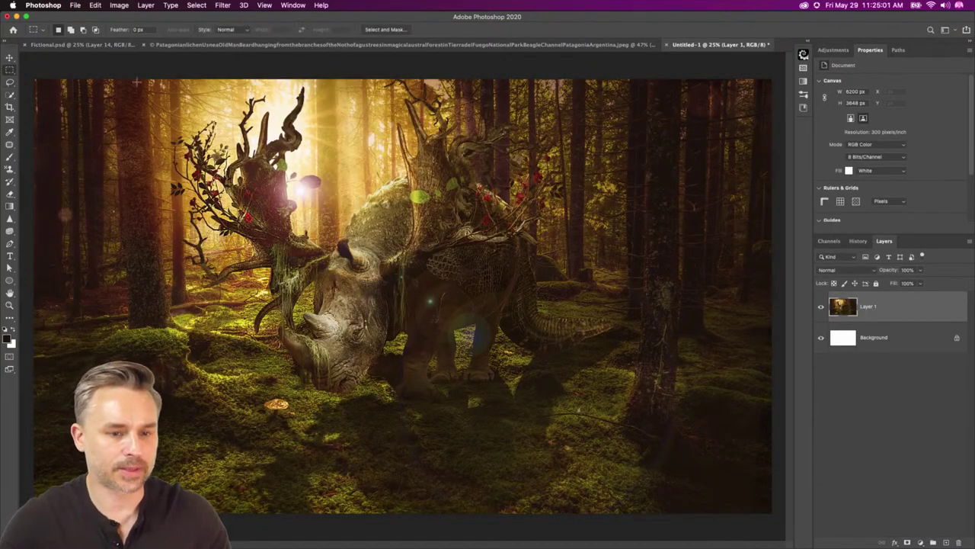
mouse_move(141, 80)
left_mouse_down()
mouse_move(255, 190)
mouse_move(649, 524)
mouse_move(351, 244)
mouse_move(662, 547)
left_mouse_up()
left_click_drag(260, 292, 279, 292)
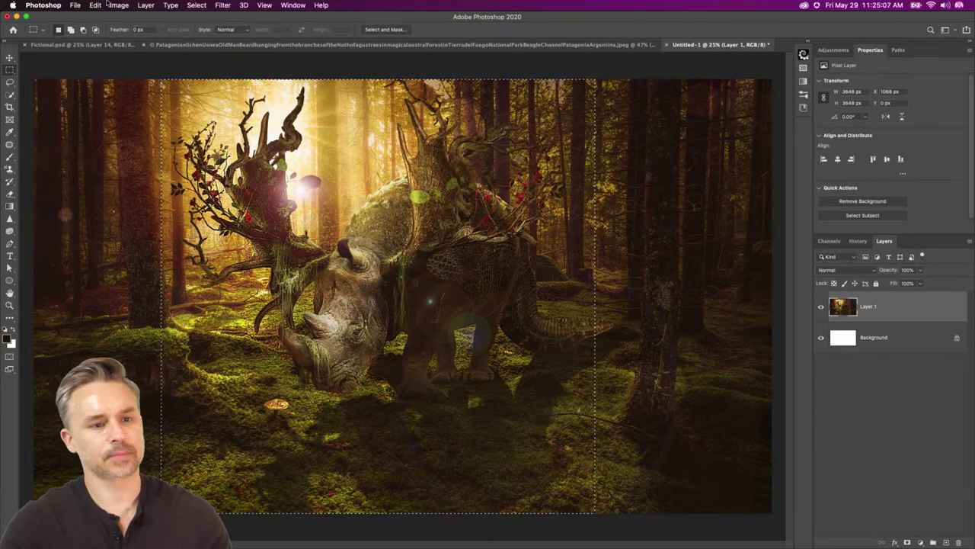
left_click(119, 5)
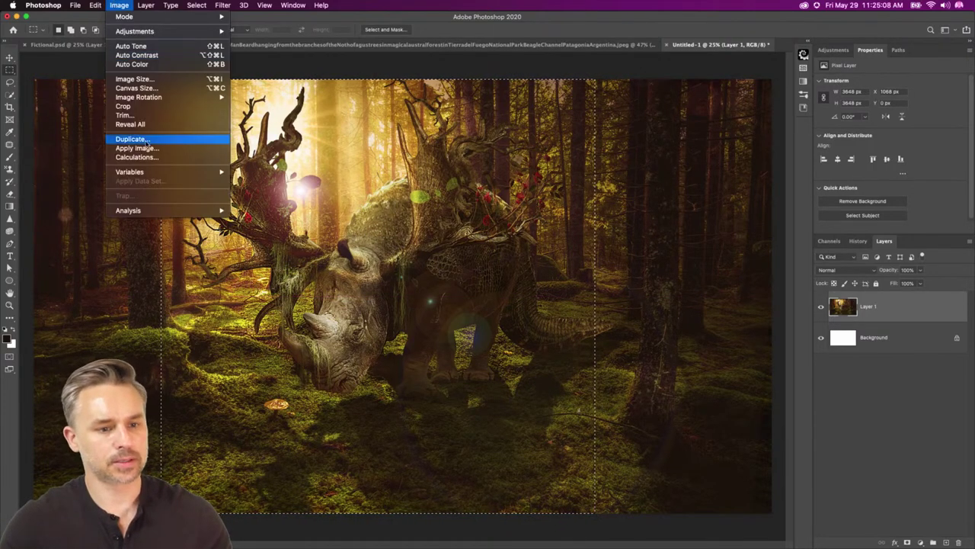
left_click(124, 106)
key("super+minus")
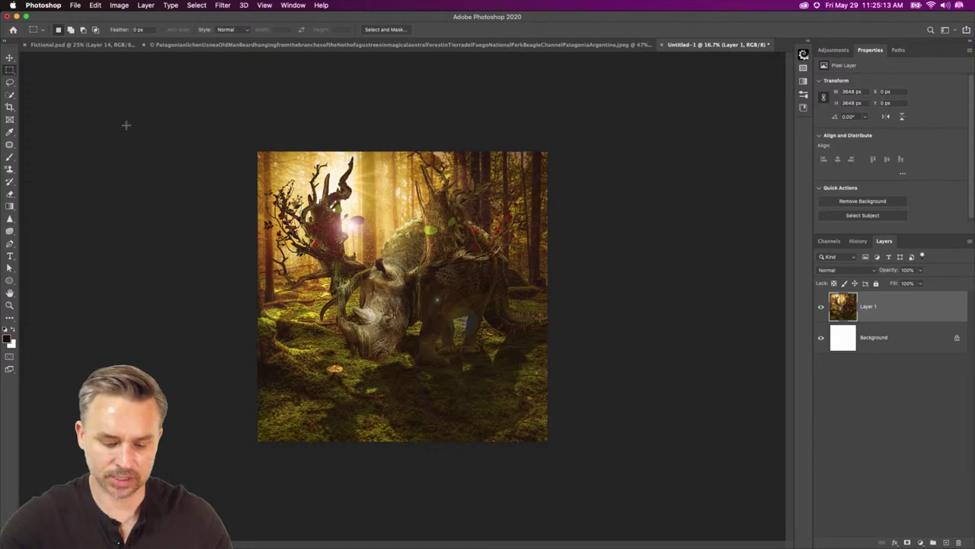
key("super+z")
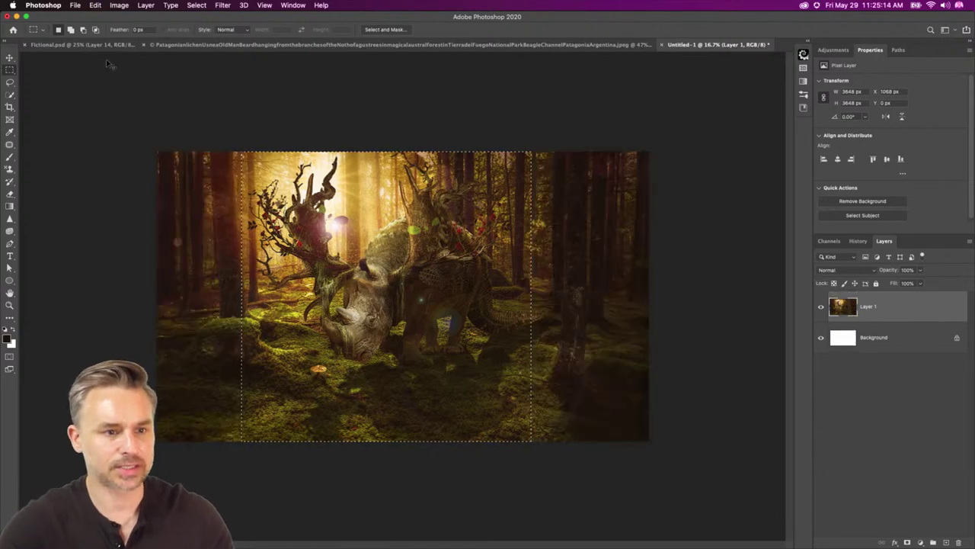
left_click(489, 45)
left_click(47, 46)
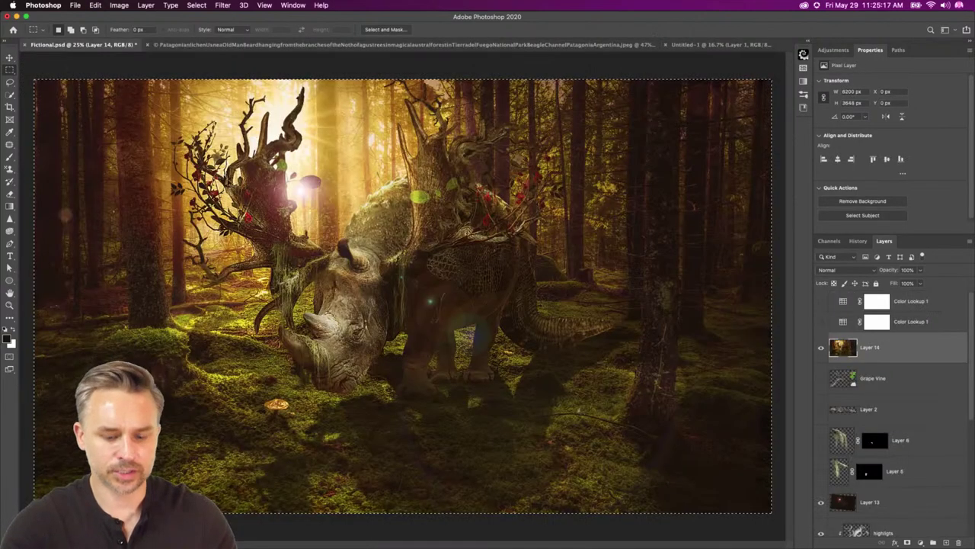
left_click(655, 44)
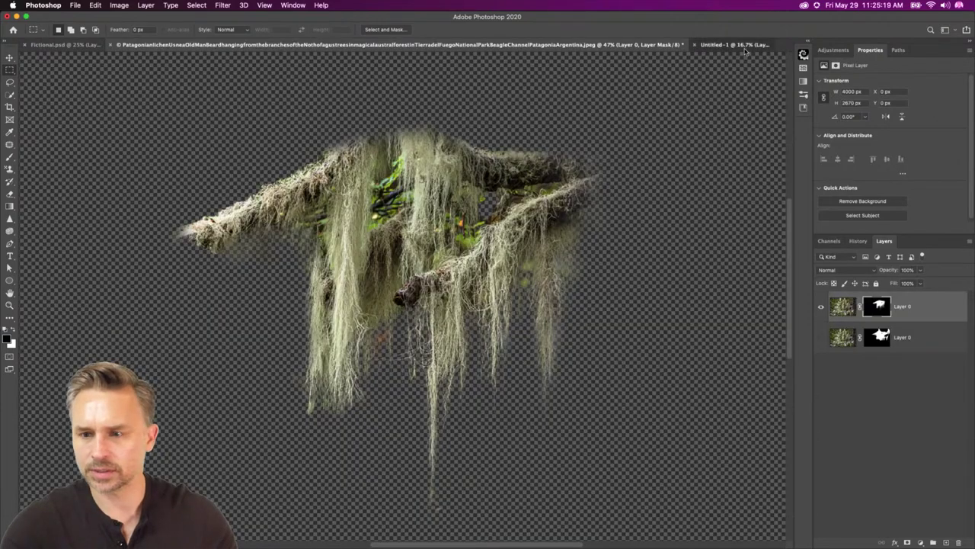
Return to the untitled document and merge the pasted image layer with the white background.
left_click(735, 45)
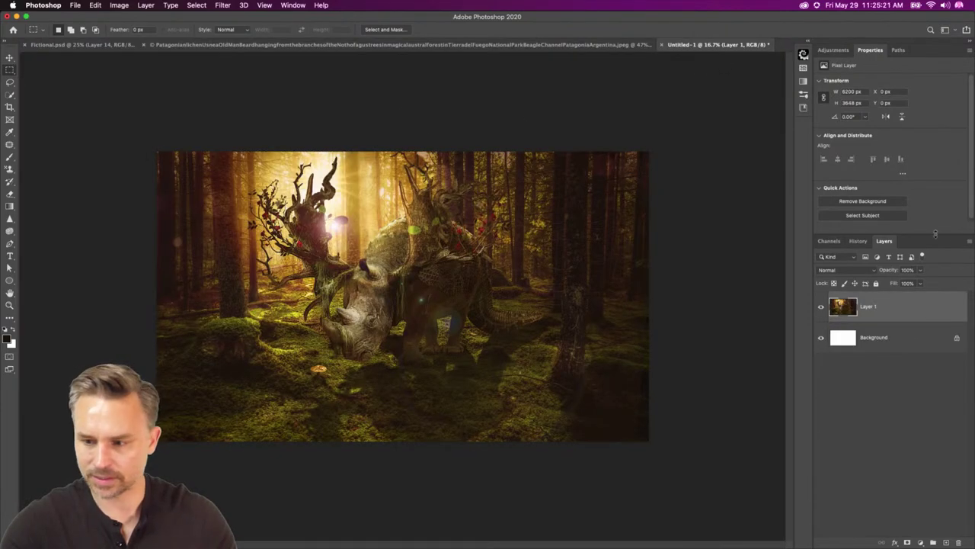
left_click(971, 242)
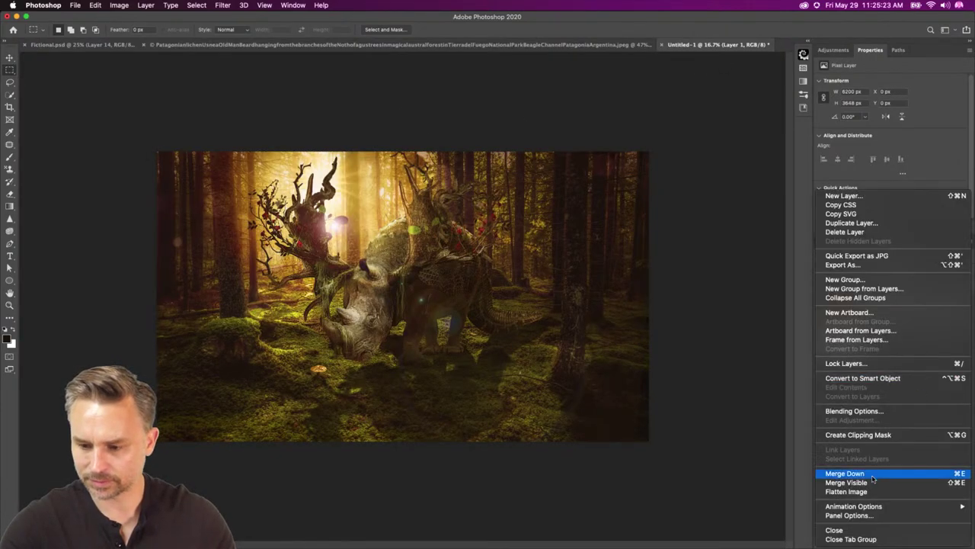
key("Return")
Apply HDR Toning to the merged image with the Default preset and the Local Adaptation method.
left_click(119, 5)
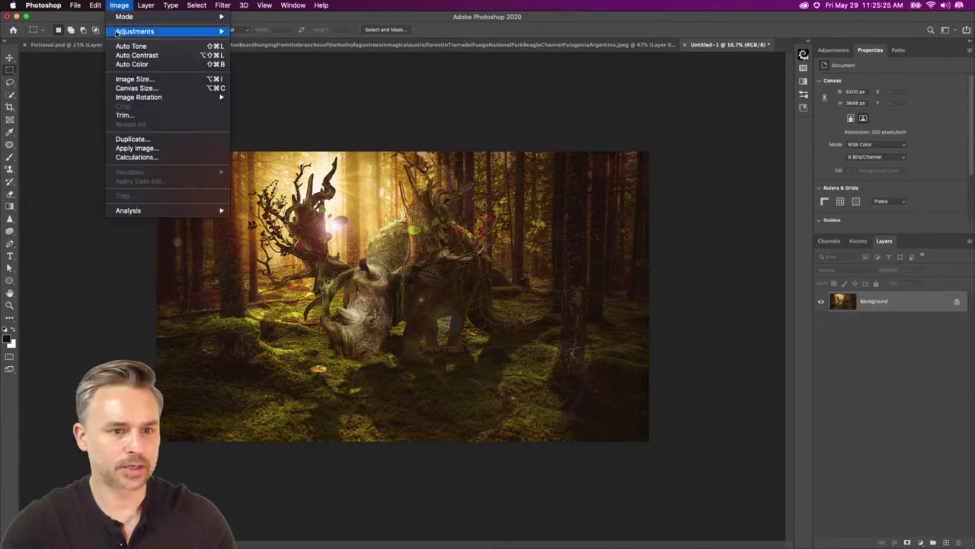
mouse_move(119, 99)
mouse_move(122, 32)
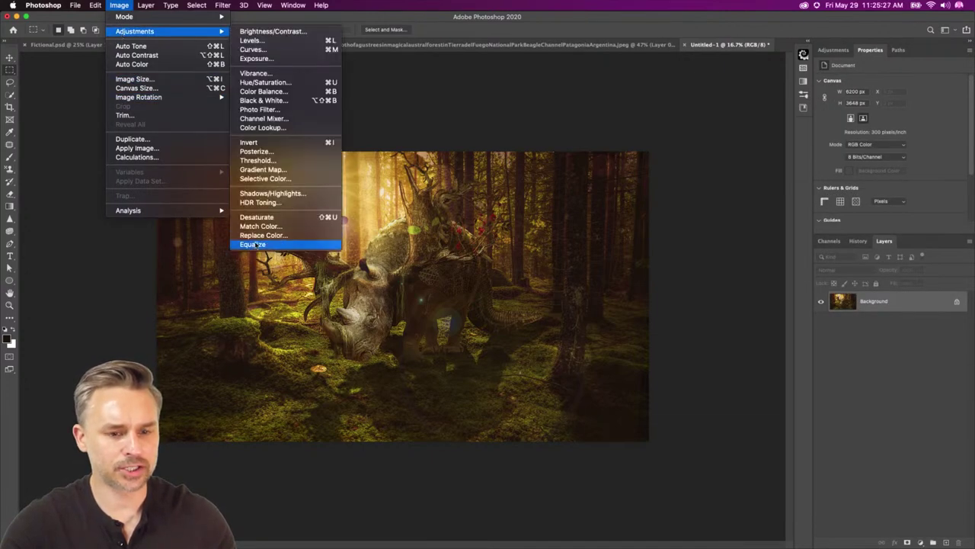
left_click(244, 203)
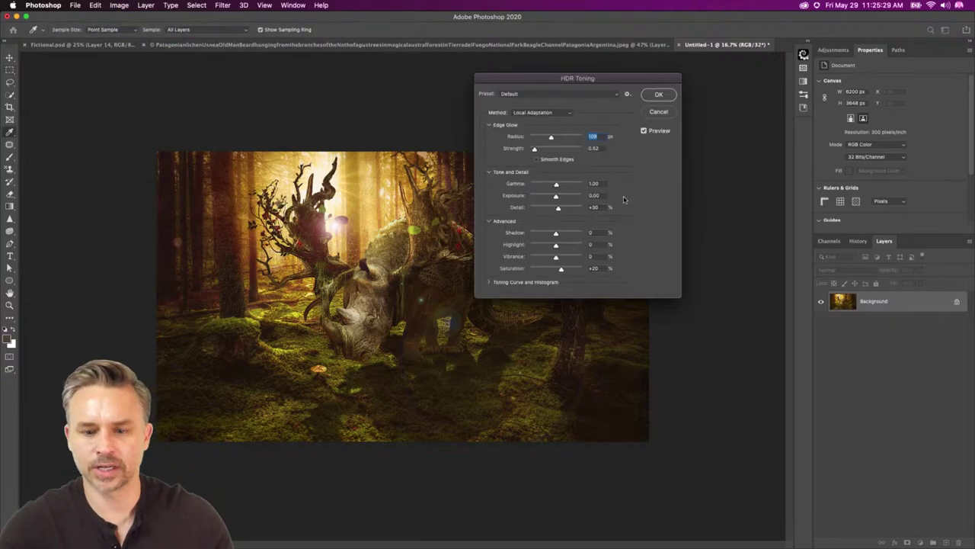
left_click_drag(525, 81, 617, 130)
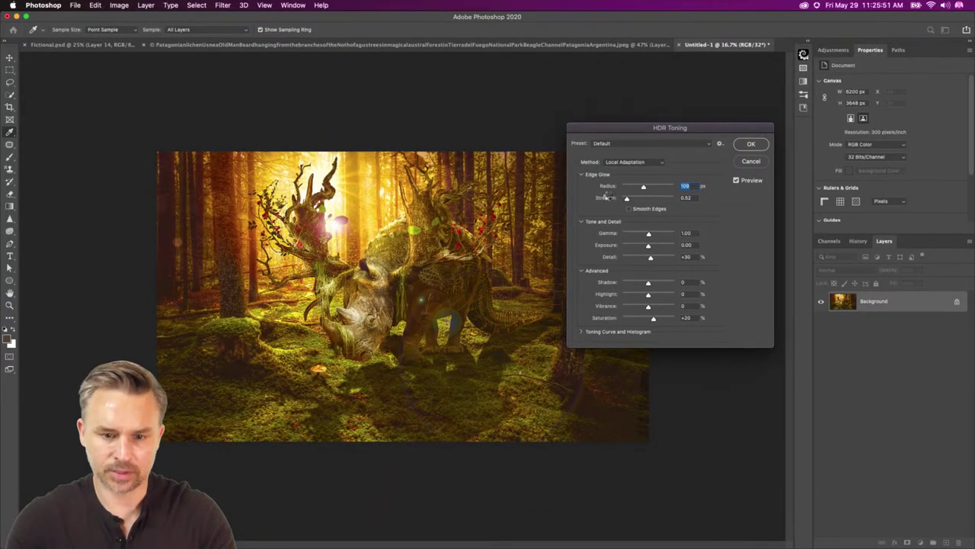
key("Return")
View the toned image in full-screen mode without the interface, enlarged to fill the whole screen.
key("f")
key("f")
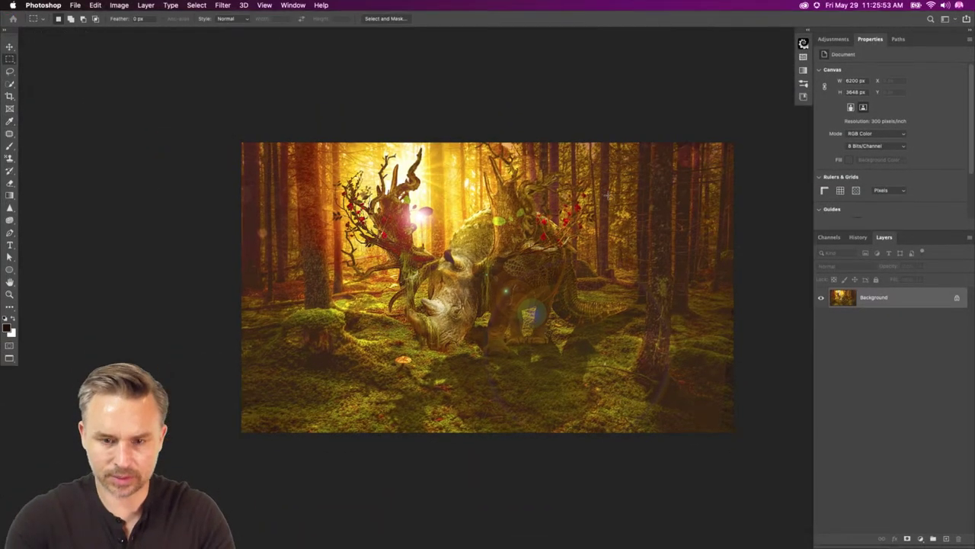
key("ctrl+0")
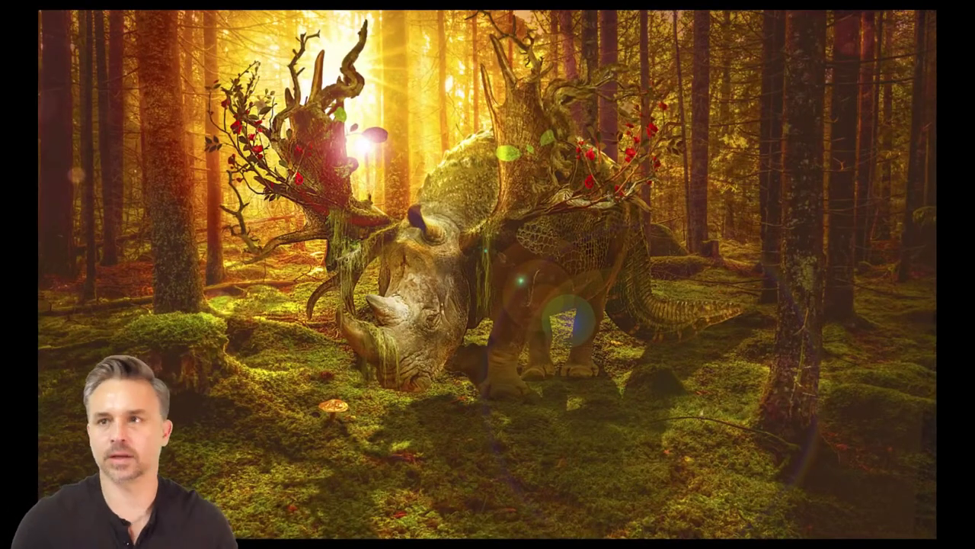
key("ctrl+plus")
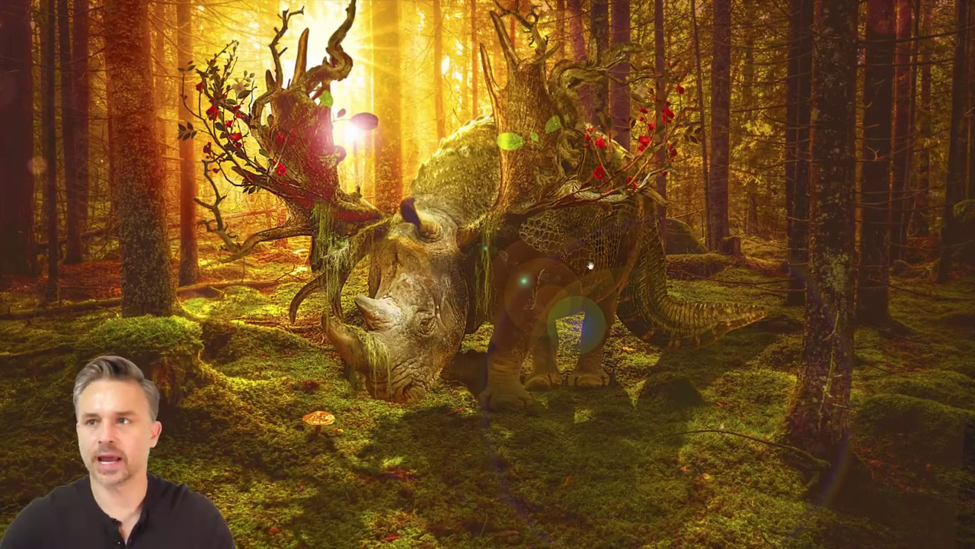